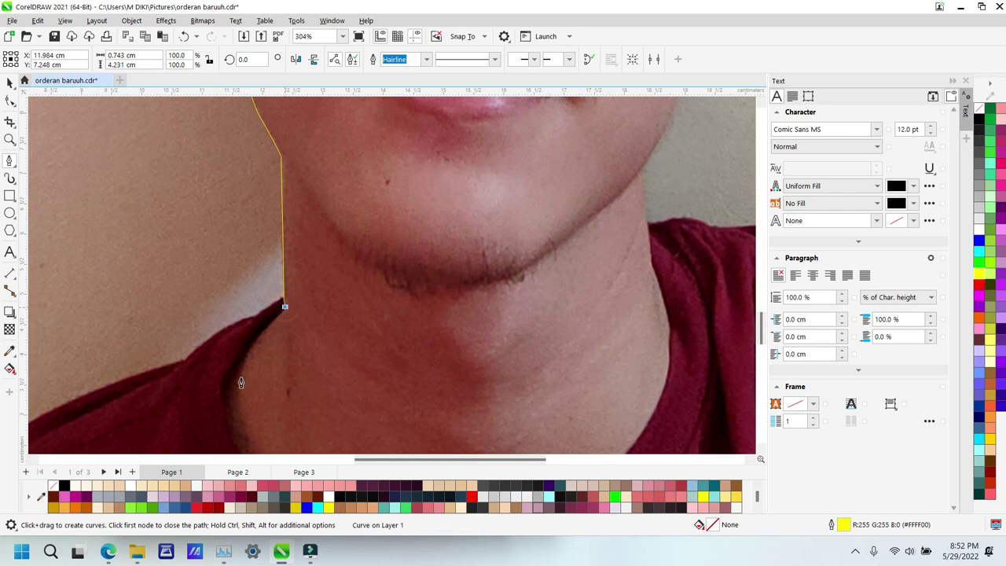
Step: With the Pen tool, continue the skin outline from the left shoulder along the T-shirt neckline to the right side of the neck
left_click_drag(233, 393, 224, 426)
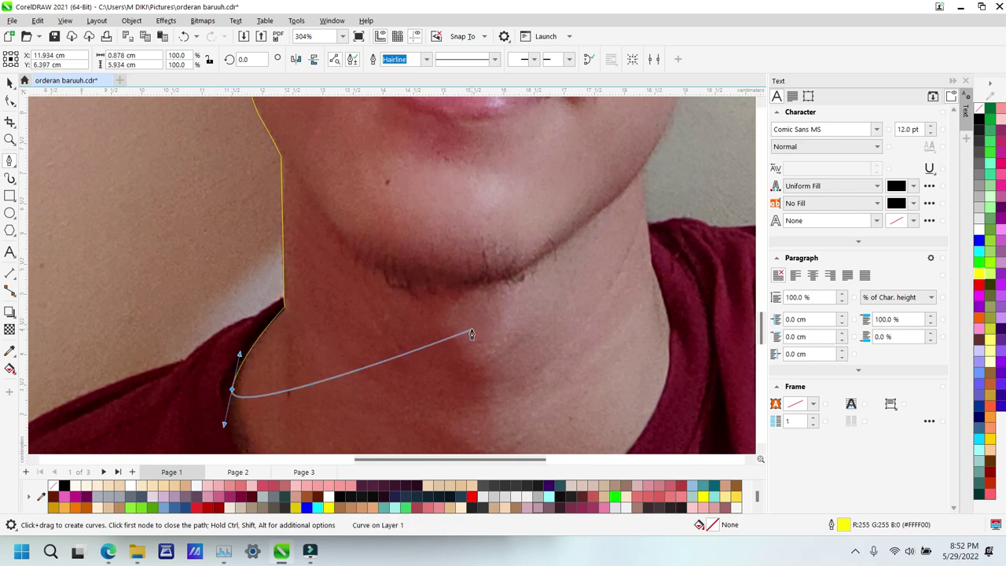
scroll(440, 338, "down", 3)
left_click_drag(268, 387, 293, 414)
left_click(342, 439)
scroll(377, 432, "down", 3)
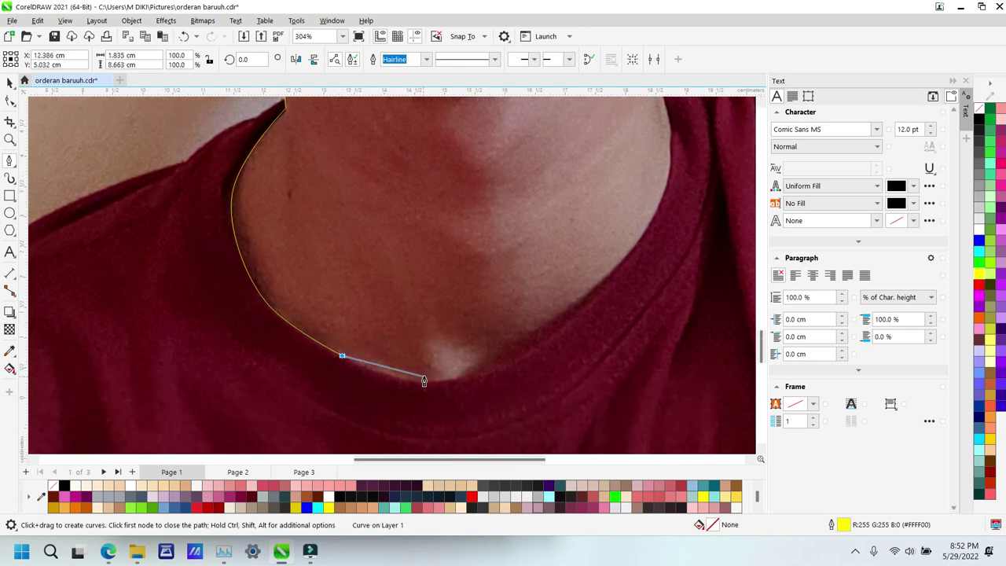
left_click_drag(448, 380, 476, 376)
left_click_drag(580, 354, 588, 303)
left_click(643, 241)
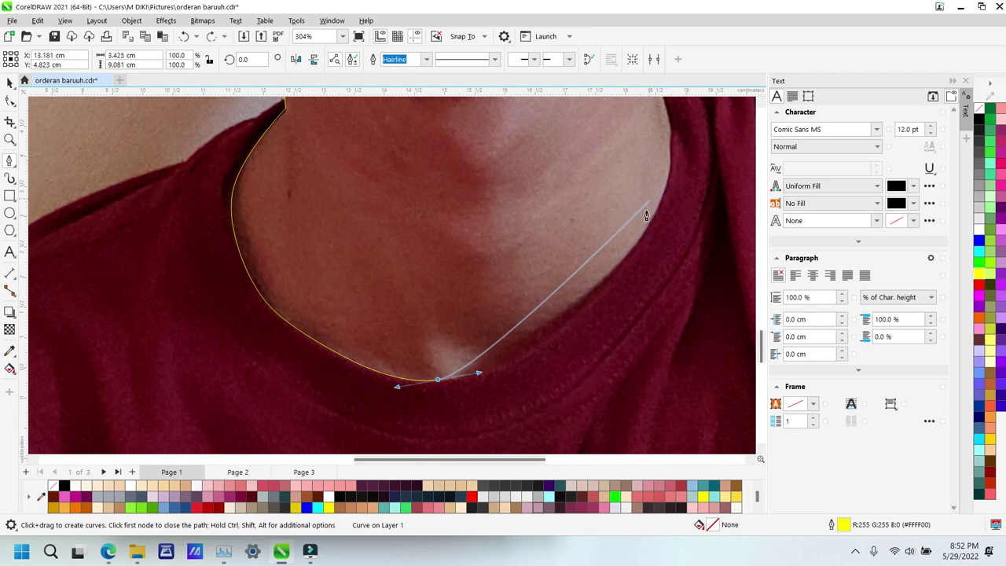
left_click(668, 124)
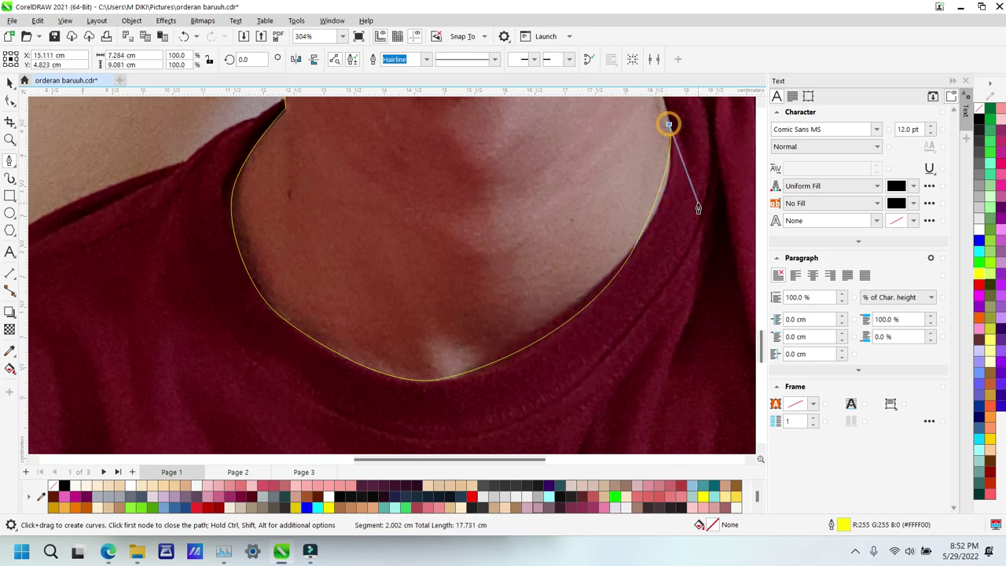
Step: Continue the skin outline up the right side of the neck, along the jaw and around the right earlobe
scroll(697, 209, "up", 5)
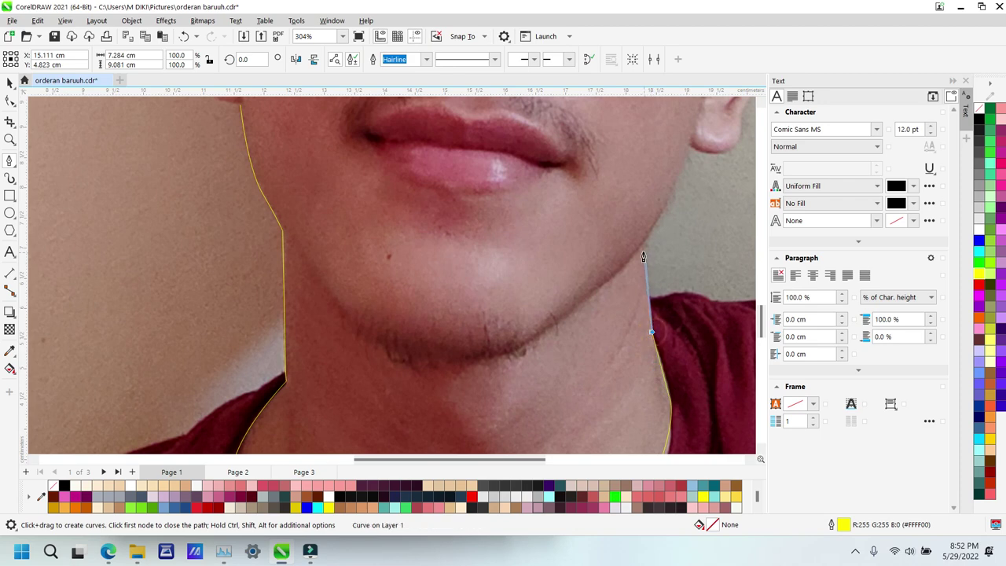
left_click(643, 246)
scroll(664, 212, "up", 1)
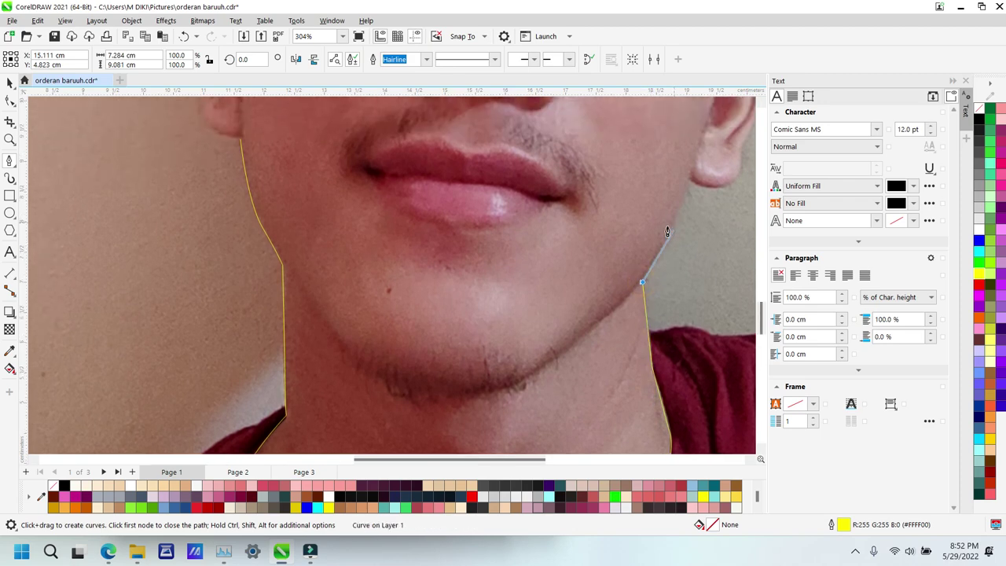
left_click(690, 179)
left_click_drag(741, 180, 741, 180)
left_click(742, 158)
scroll(705, 205, "up", 2)
scroll(700, 208, "right", 1)
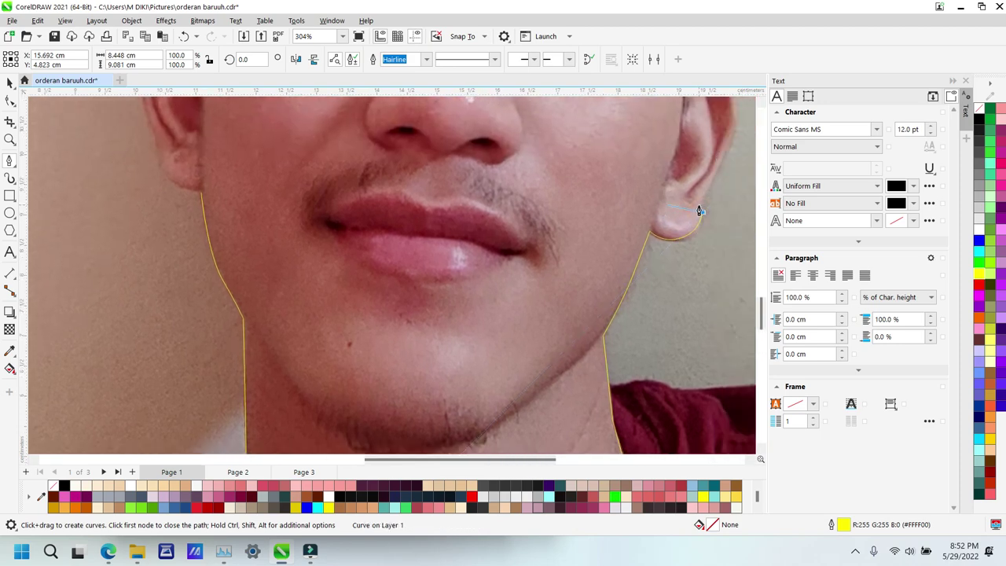
Step: Trace the outer edge of the right ear and extend the outline up into the hair beside the right temple
scroll(628, 221, "right", 3)
scroll(610, 226, "up", 2)
left_click(613, 218)
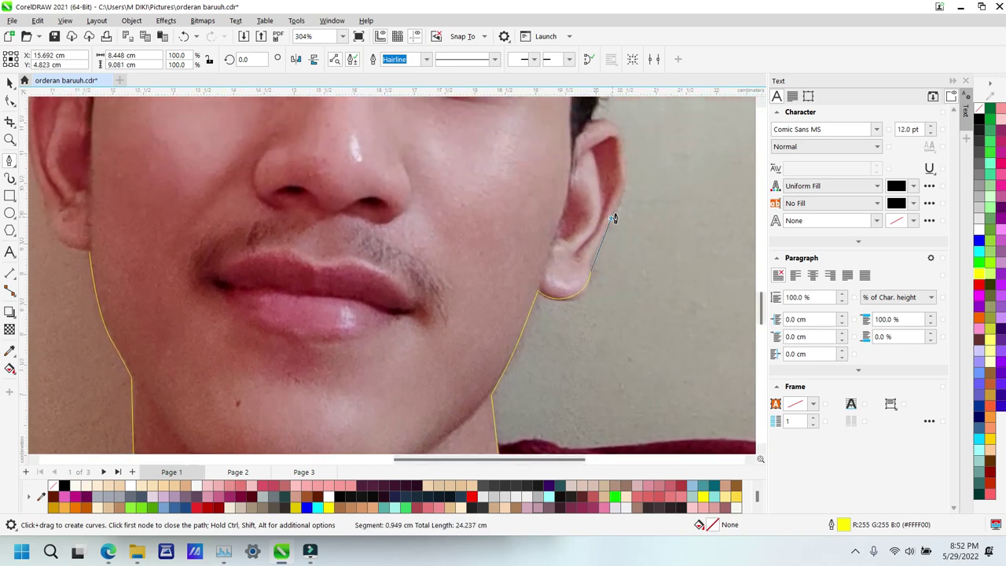
left_click(626, 167)
left_click(580, 128)
scroll(595, 205, "up", 3)
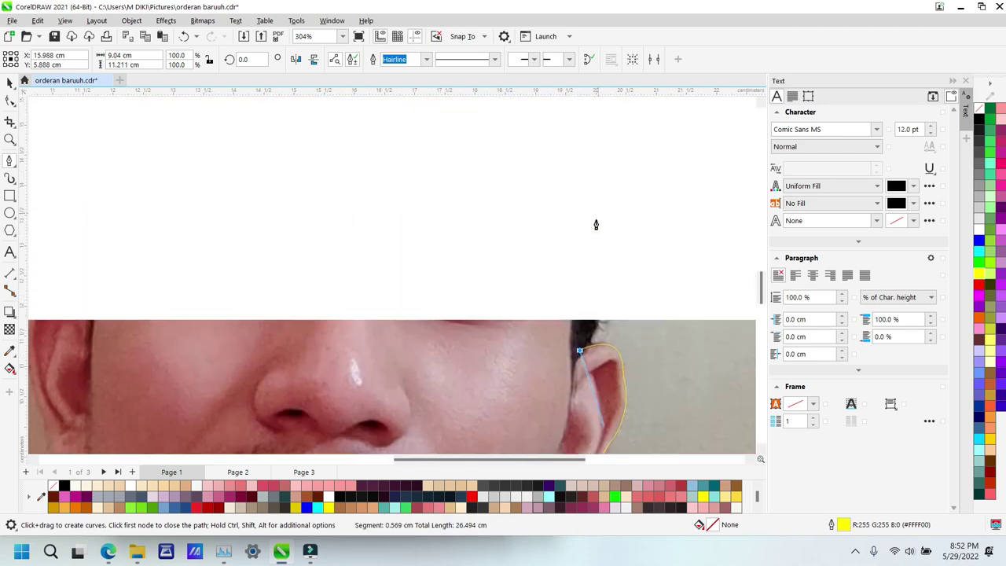
left_click_drag(586, 231, 561, 98)
Step: Carry the skin outline roughly through the hair above the forehead and down to the top of the left ear
scroll(542, 212, "up", 2)
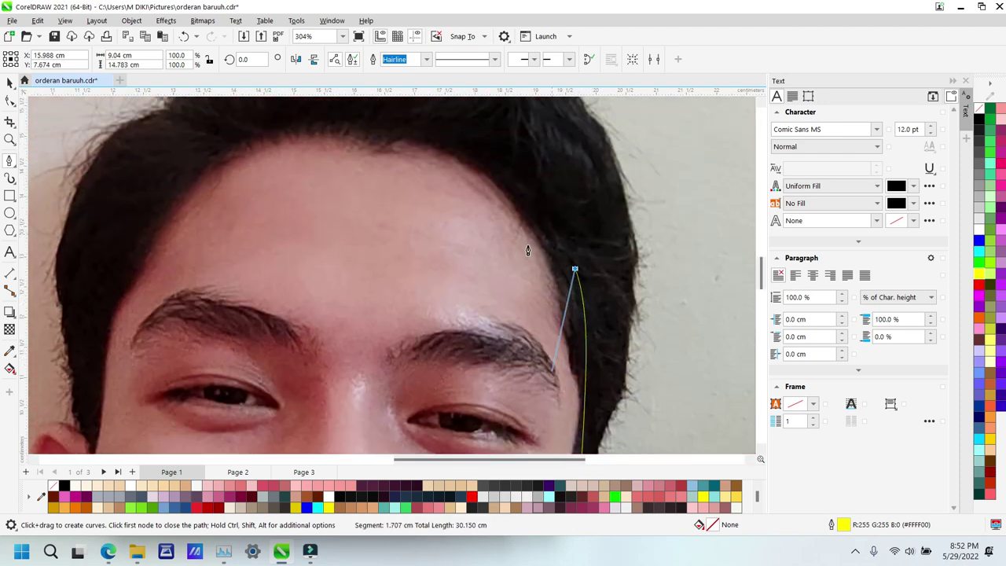
left_click_drag(469, 126, 407, 154)
left_click(286, 127)
left_click(121, 207)
left_click(94, 332)
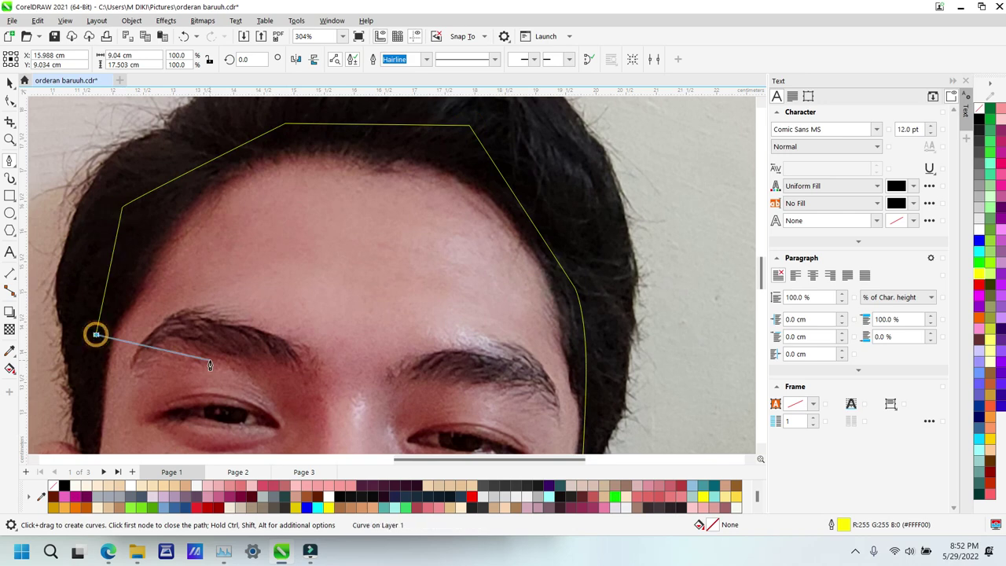
scroll(112, 346, "down", 3)
left_click(91, 344)
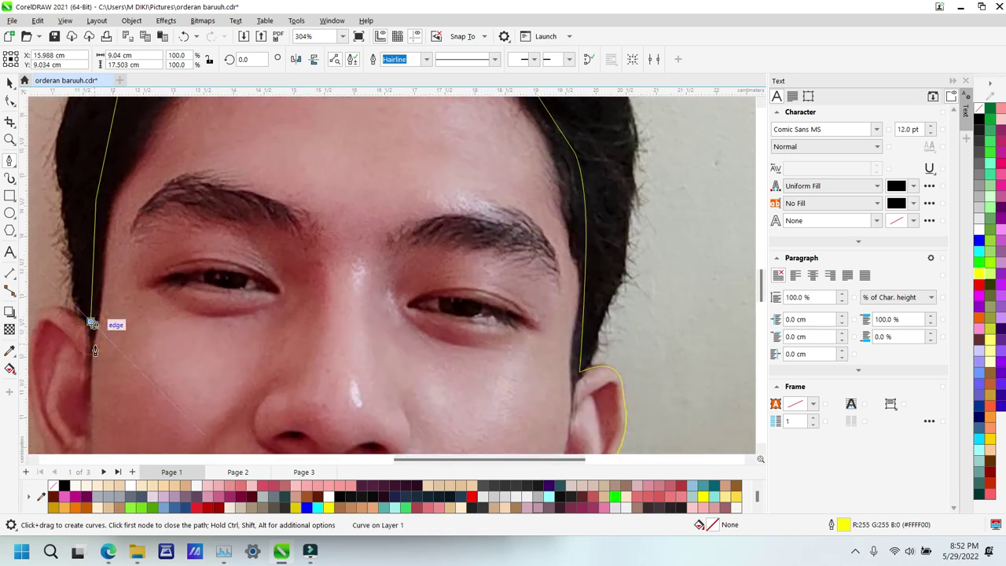
Step: Trace the left ear down to its lobe and close the face-and-neck outline at its starting point
scroll(126, 330, "left", 3)
left_click_drag(177, 293, 166, 310)
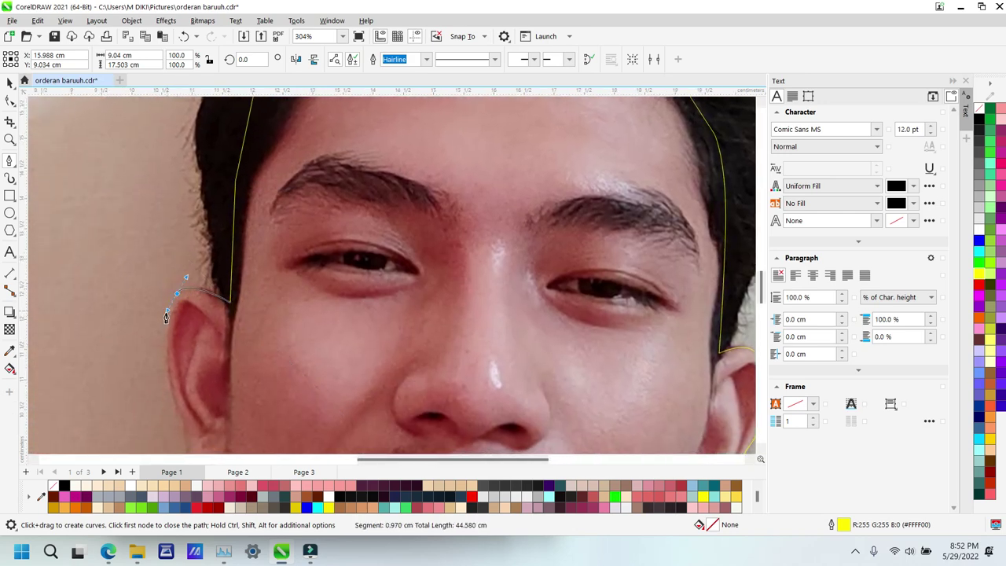
left_click(189, 441)
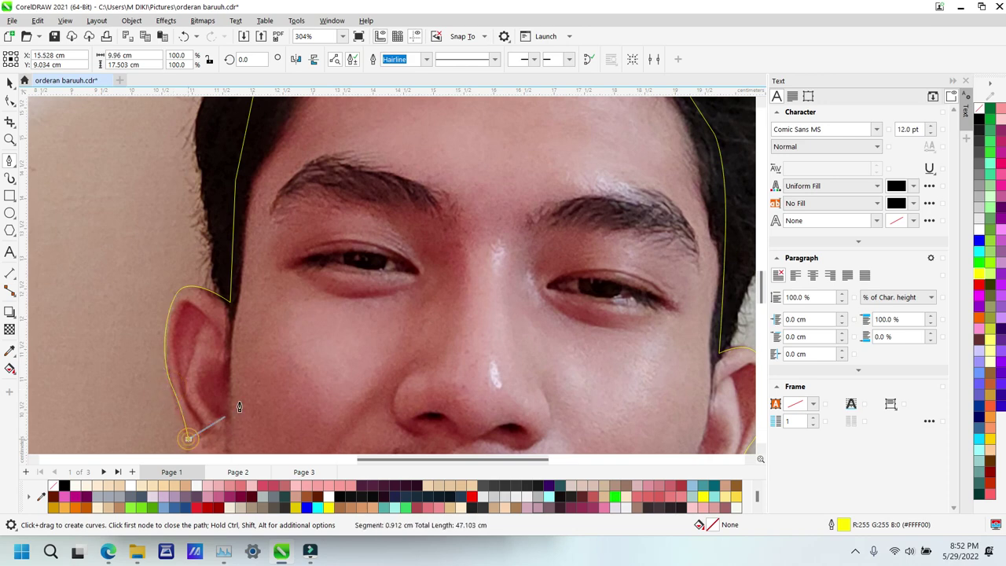
scroll(261, 359, "down", 3)
left_click_drag(210, 224, 230, 238)
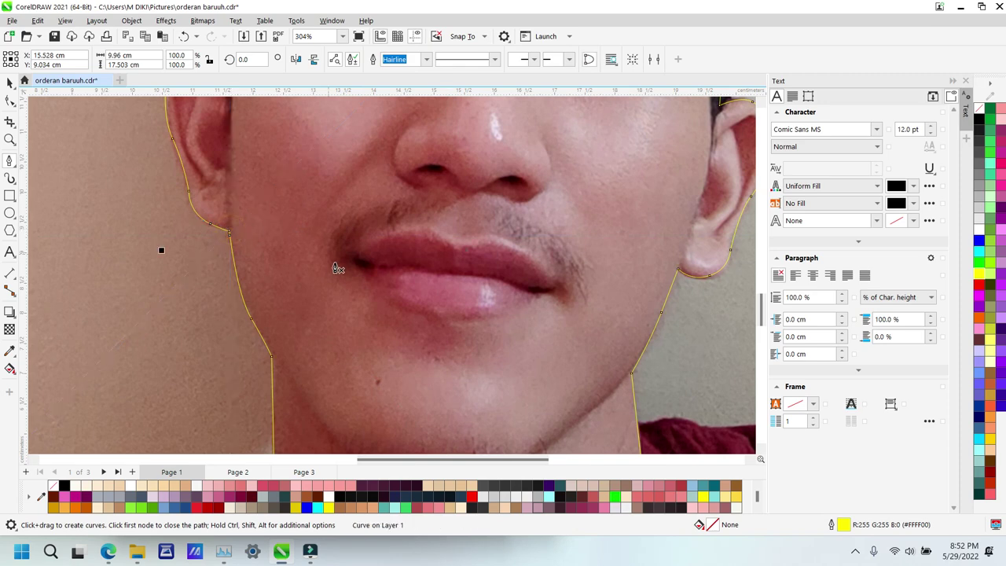
right_click(334, 266)
key("Escape")
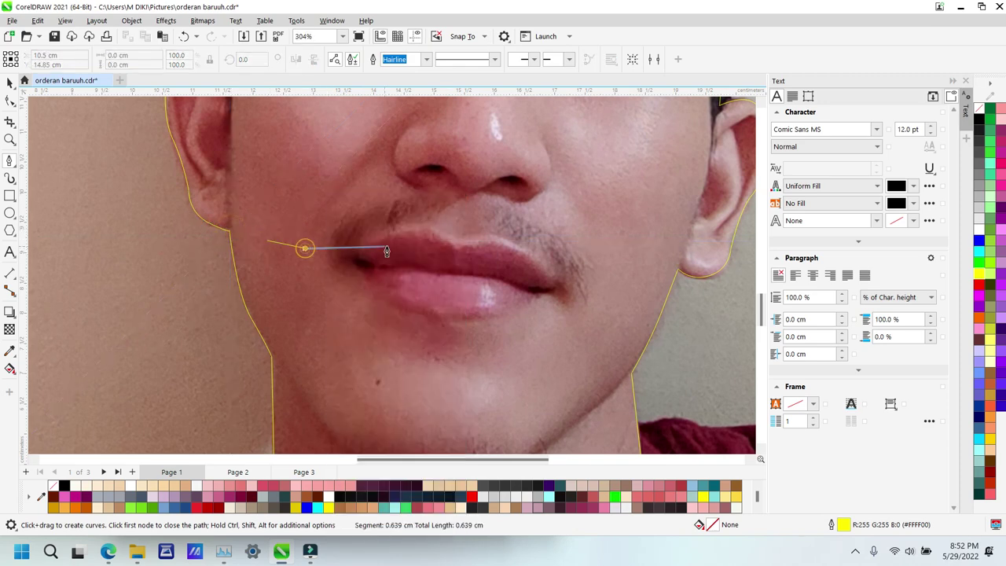
Step: Start a hair outline at the left sideburn and trace the inner hairline up the temple and across the top of the forehead
key("z")
key("F3")
key("F3")
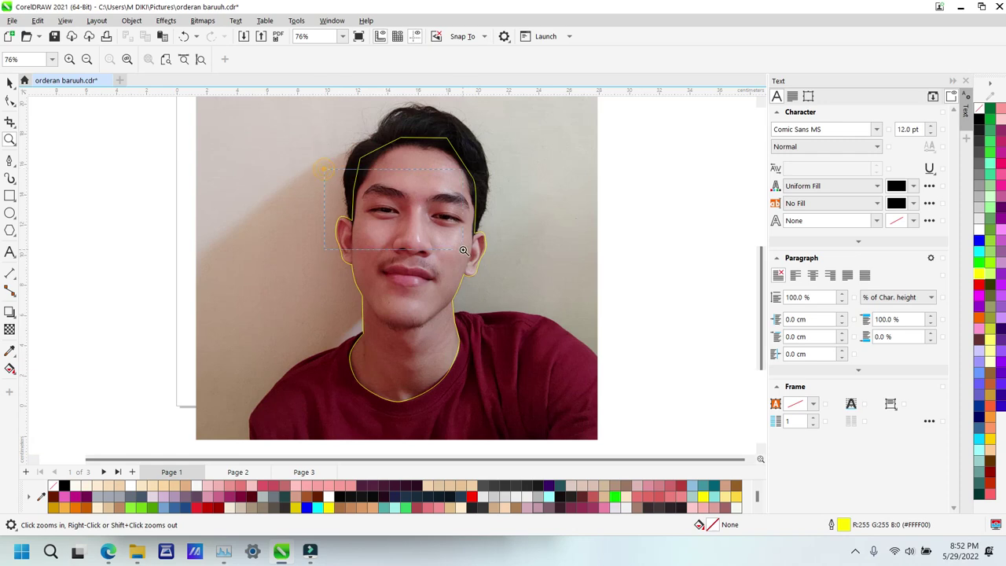
left_click_drag(464, 250, 464, 250)
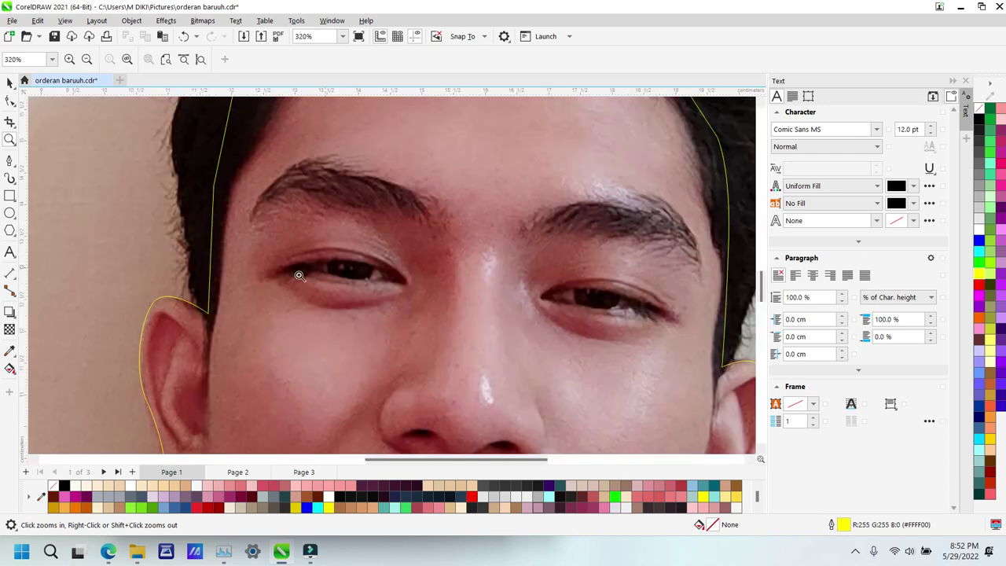
left_click(209, 394)
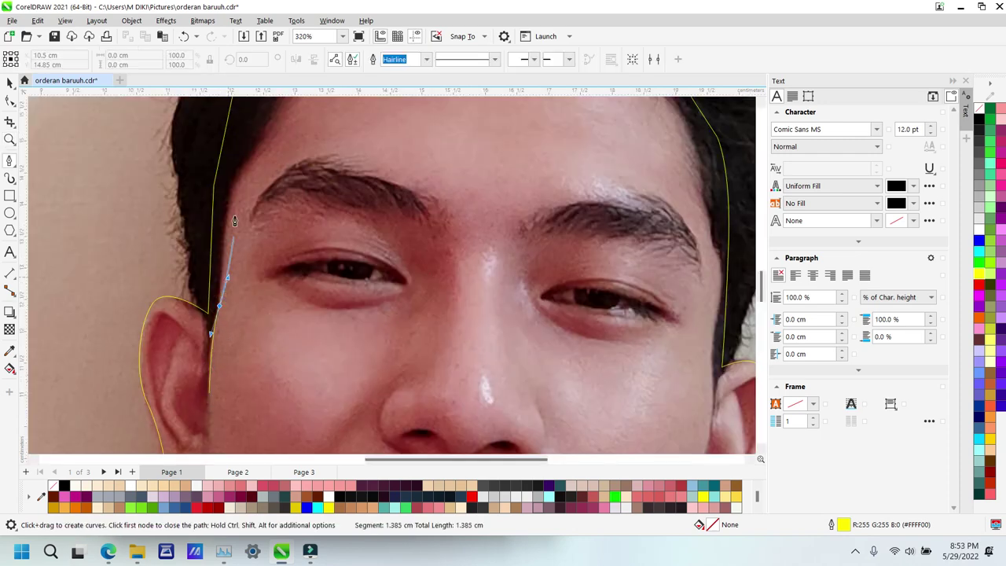
left_click_drag(237, 180, 255, 146)
scroll(354, 196, "up", 3)
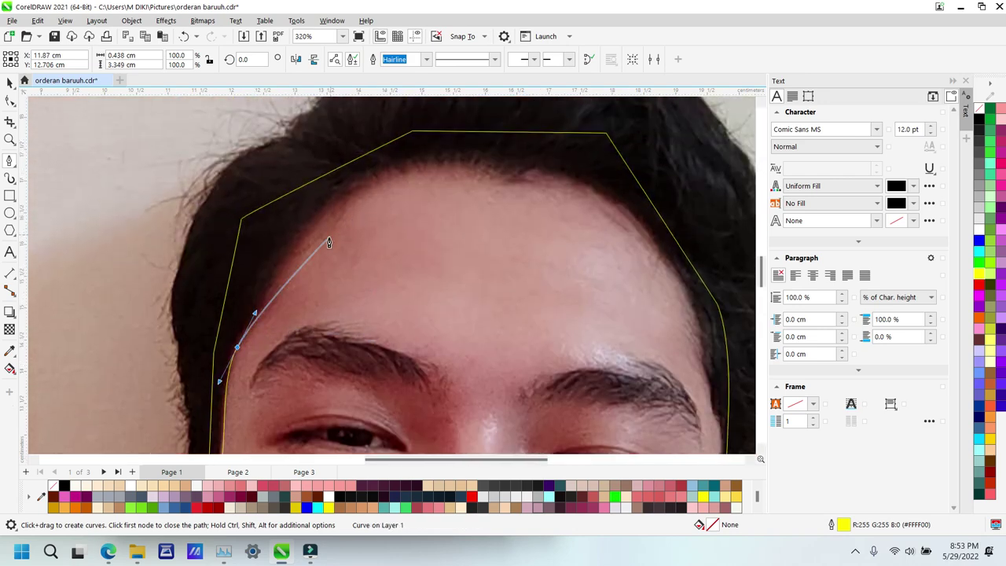
left_click_drag(556, 177, 618, 204)
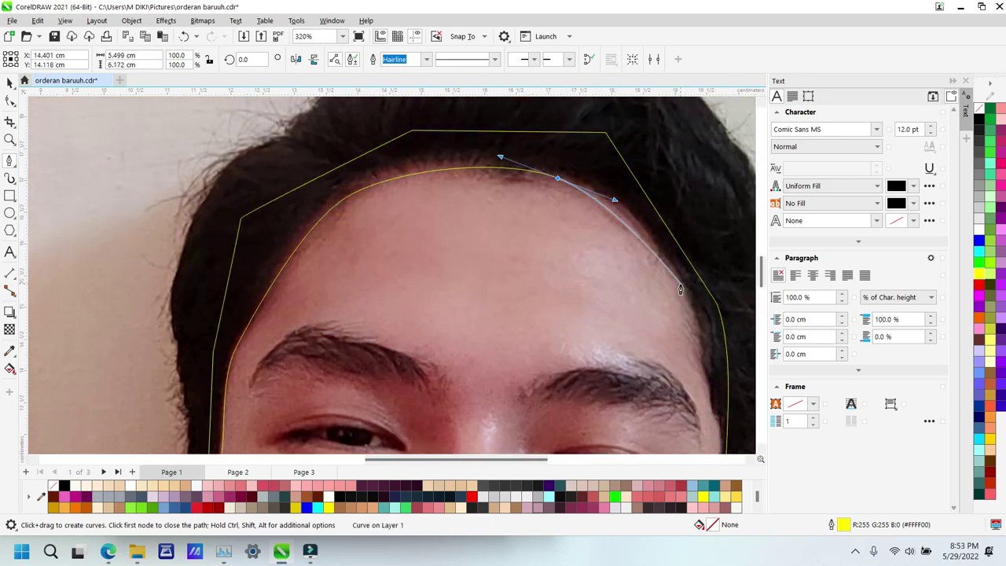
Step: Continue the inner hairline down the right temple to the tip of the right sideburn beside the ear
left_click_drag(682, 287, 695, 316)
left_click(705, 392)
left_click(720, 434)
scroll(664, 339, "down", 2)
scroll(664, 340, "right", 5)
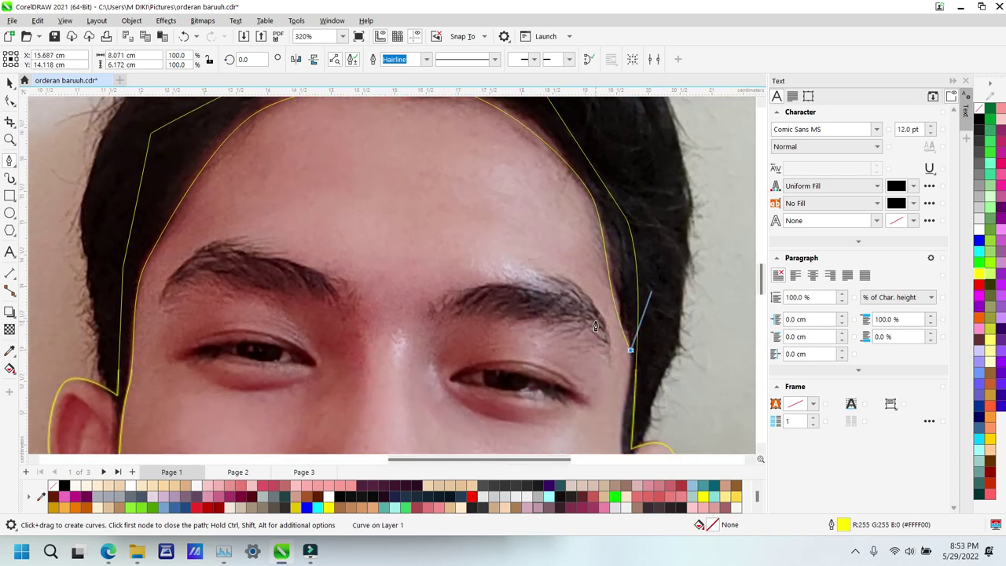
scroll(527, 412, "down", 2)
scroll(527, 411, "down", 2)
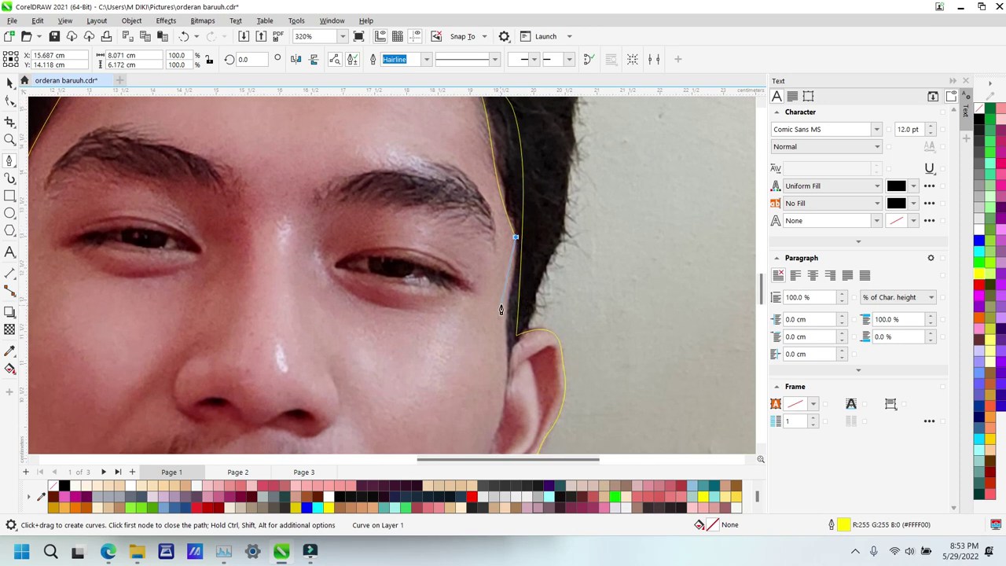
left_click_drag(505, 331, 505, 353)
left_click(507, 382)
Step: Trace the outer hair contour from the right sideburn up the right side of the head
left_click_drag(534, 312, 545, 296)
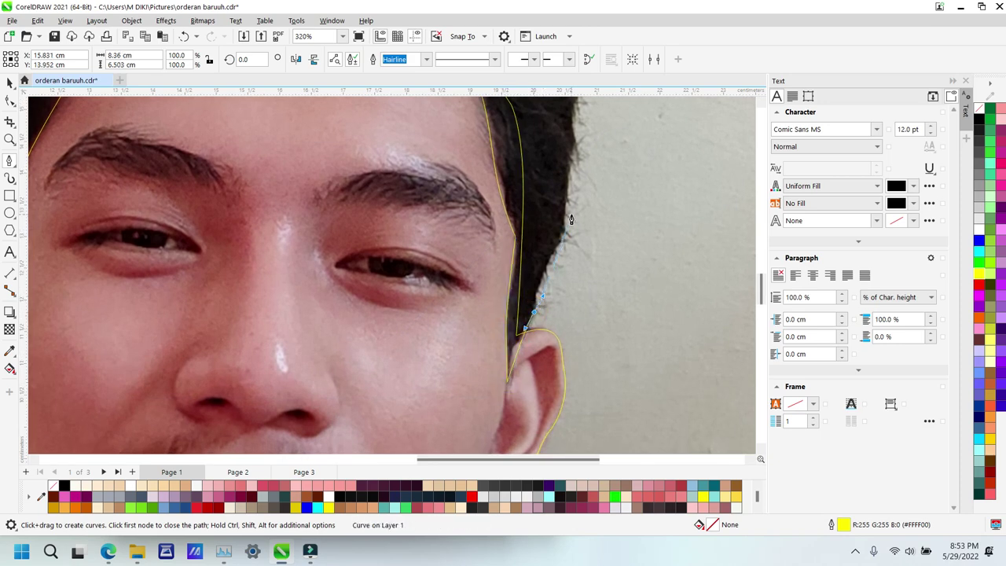
left_click_drag(561, 246, 572, 236)
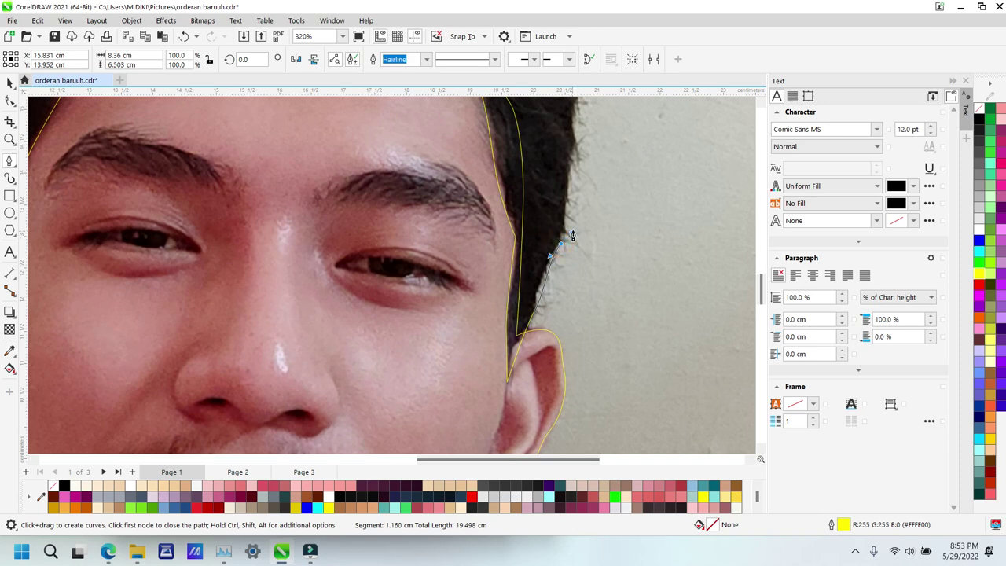
left_click(573, 128)
scroll(564, 158, "up", 2)
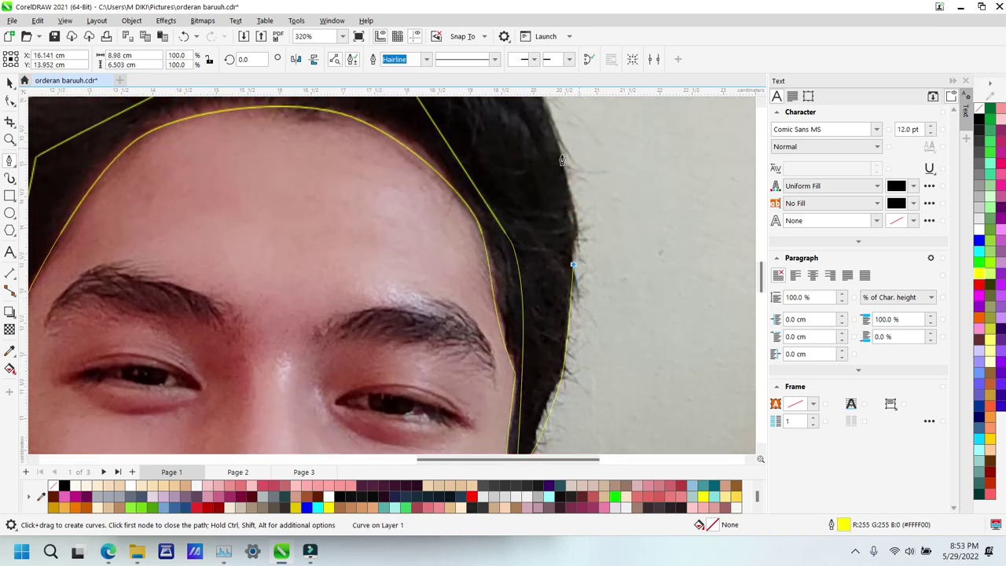
left_click_drag(548, 194, 526, 146)
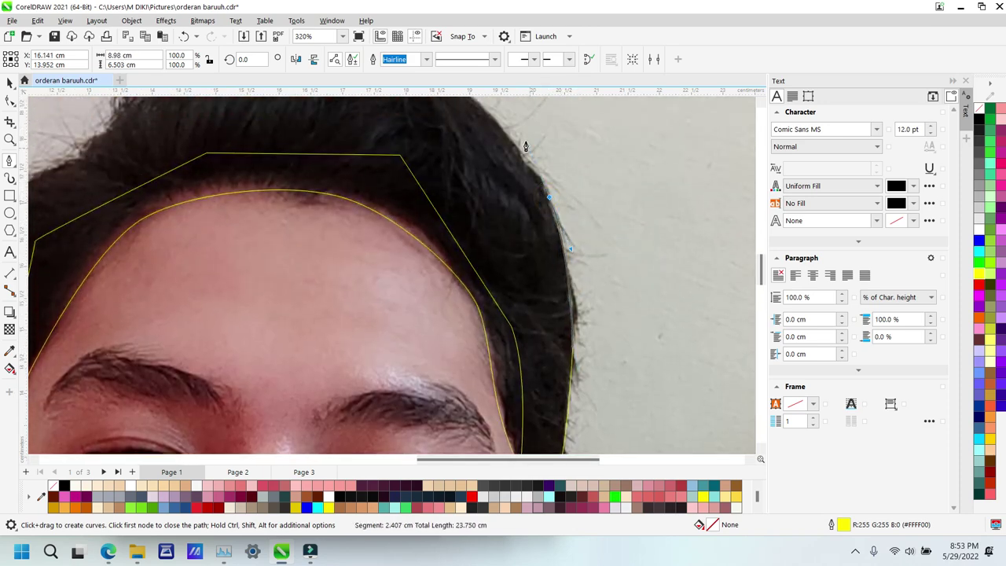
left_click(472, 99)
scroll(530, 191, "up", 3)
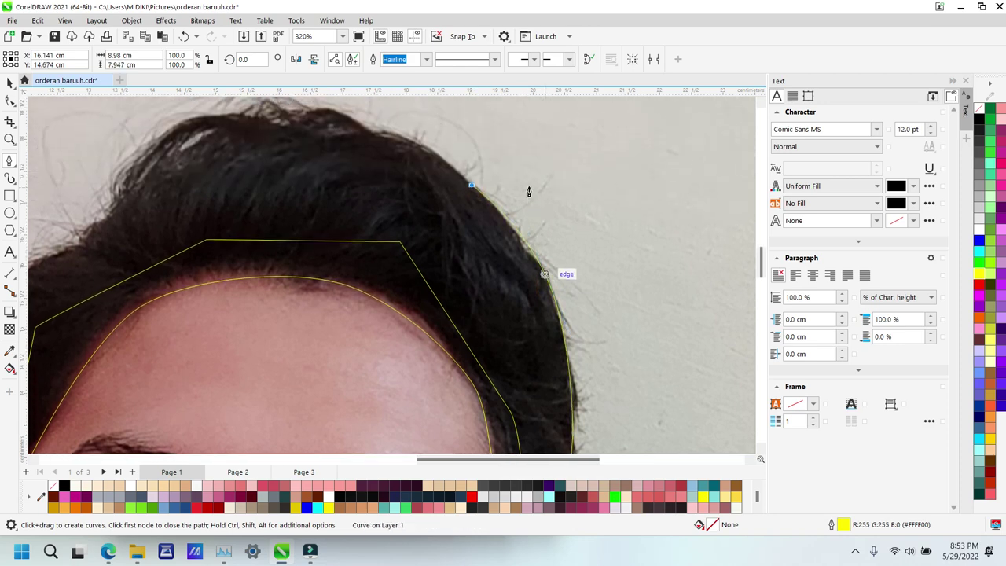
Step: Trace the wavy top contour of the hair from the right side over the crown to the upper left
left_click_drag(400, 185, 381, 183)
left_click(367, 179)
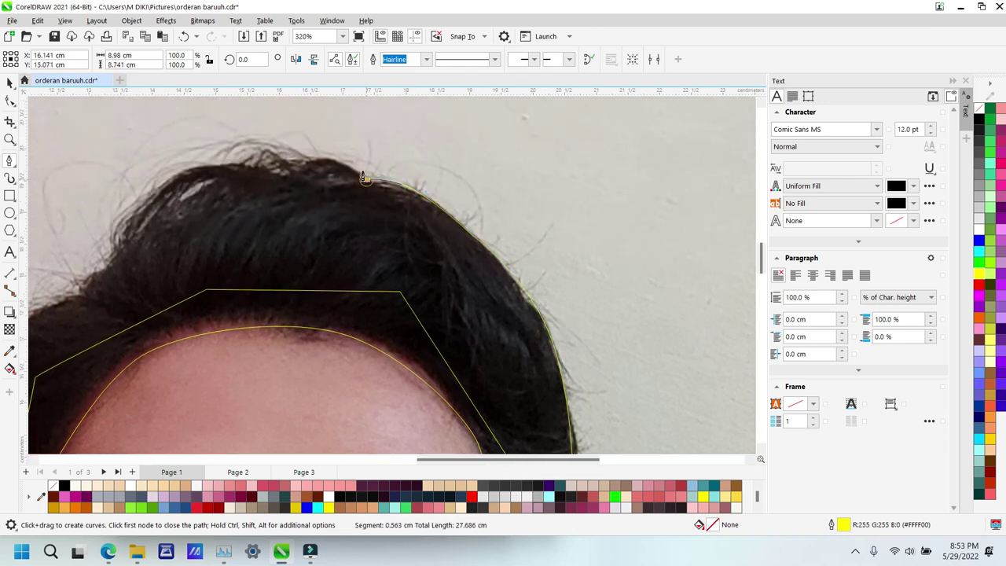
left_click_drag(330, 161, 305, 159)
left_click_drag(238, 166, 234, 168)
left_click_drag(170, 177, 150, 197)
left_click_drag(117, 237, 110, 257)
Step: Continue the outer hair contour down the left side of the head to just above the left ear
scroll(157, 268, "left", 3)
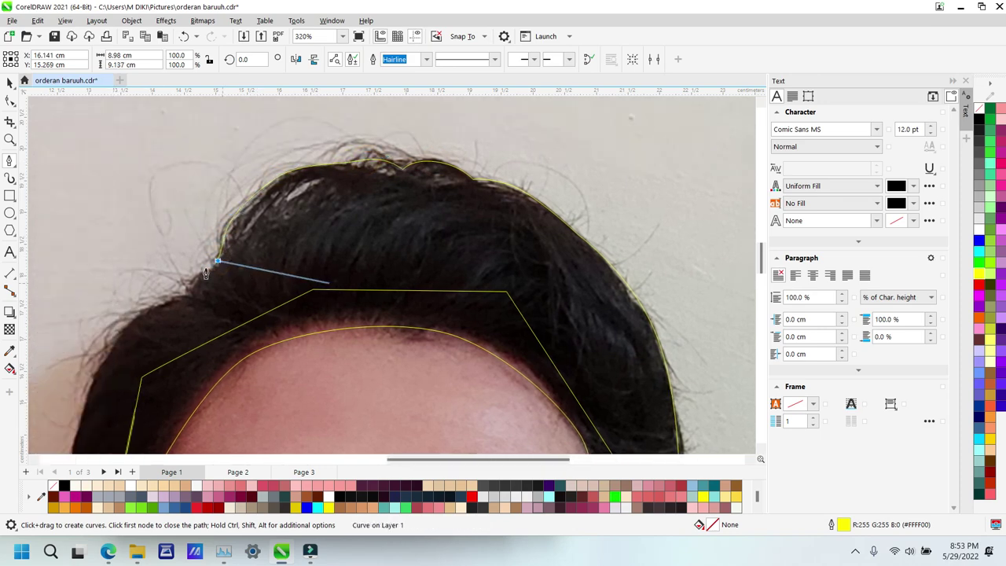
left_click_drag(236, 291, 238, 301)
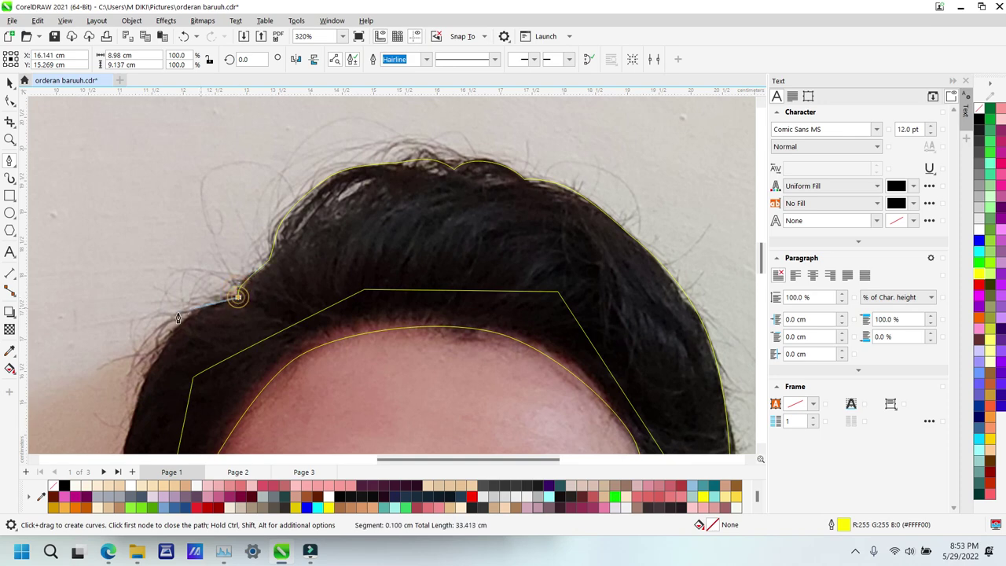
left_click_drag(163, 341, 135, 387)
left_click(128, 427)
scroll(265, 370, "down", 3)
left_click(131, 338)
left_click(140, 400)
scroll(314, 353, "down", 2)
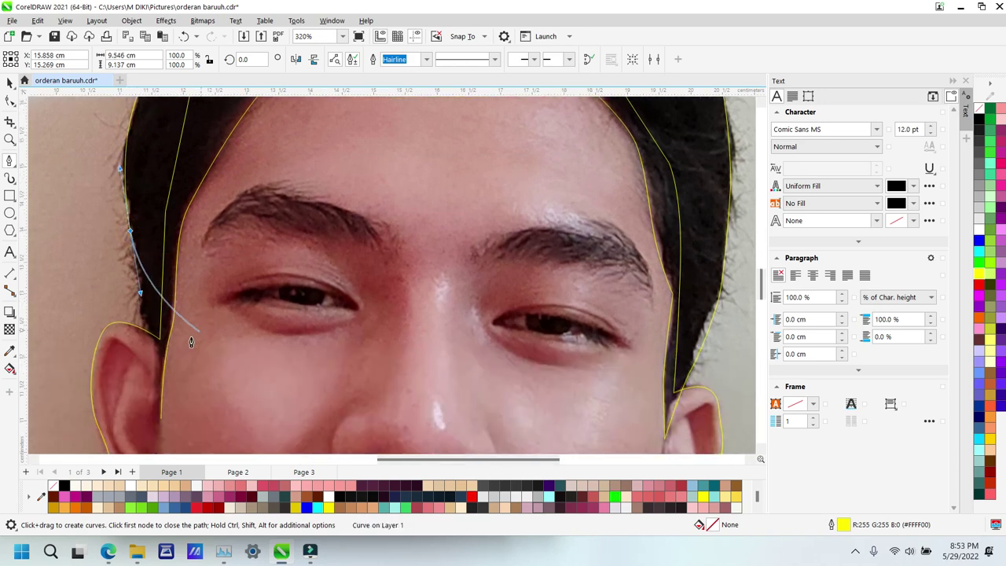
Step: Close the hair outline at its starting point by the left ear and select the finished shape with the Pick tool
left_click_drag(158, 360, 159, 378)
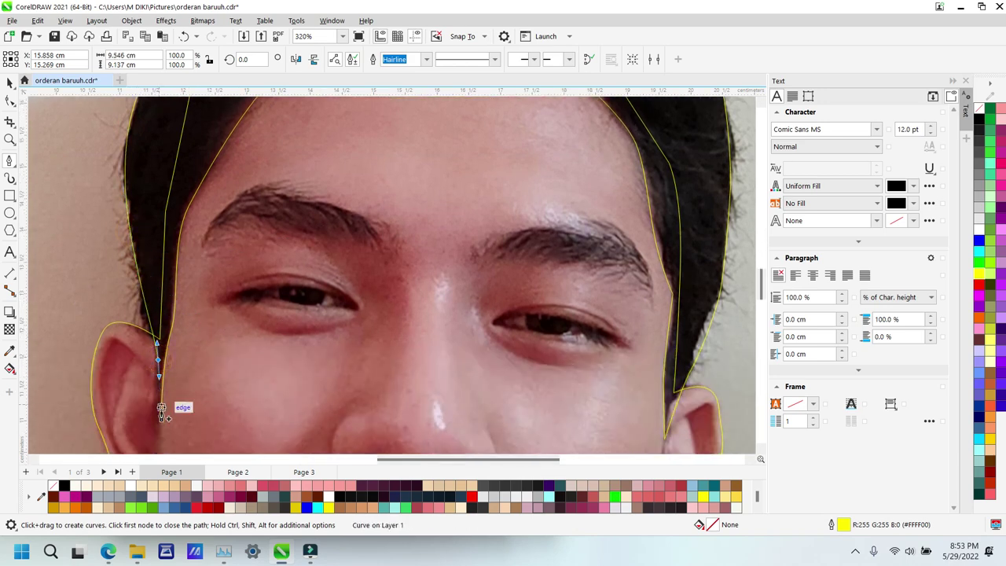
left_click(162, 421)
key("z")
key("F4")
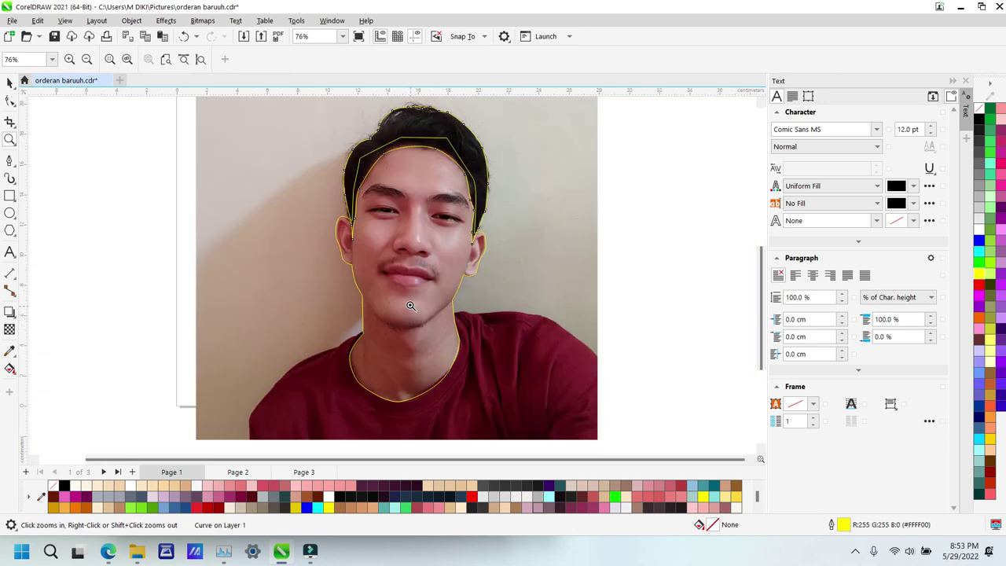
key("space")
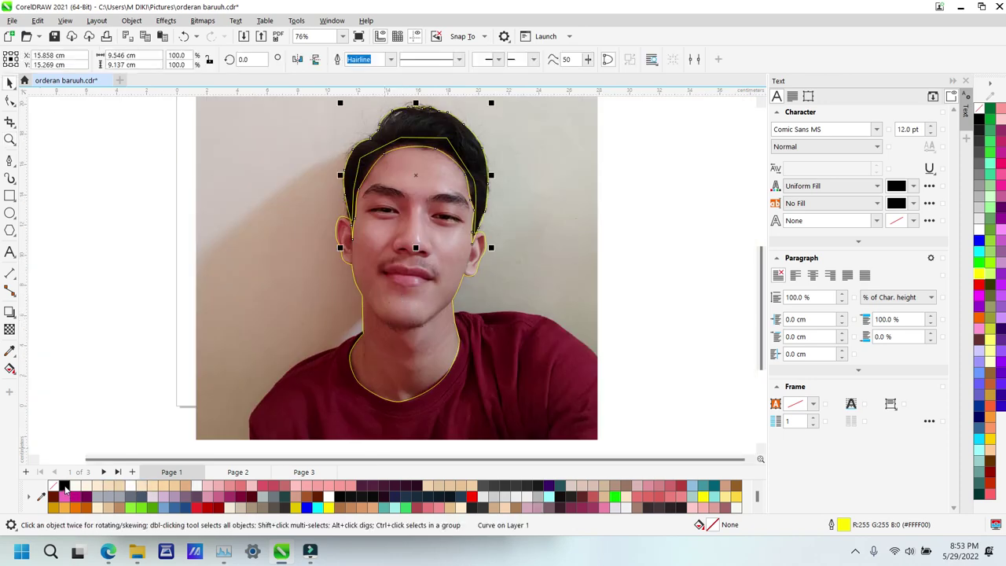
Step: Fill the traced hair shape with black and remove its outline
left_click(64, 486)
right_click(52, 486)
Step: Trace the inner corner of the eye on the photo's left side and both edges of its upper eyelid crease with the Pen tool
key("z")
left_click(301, 125)
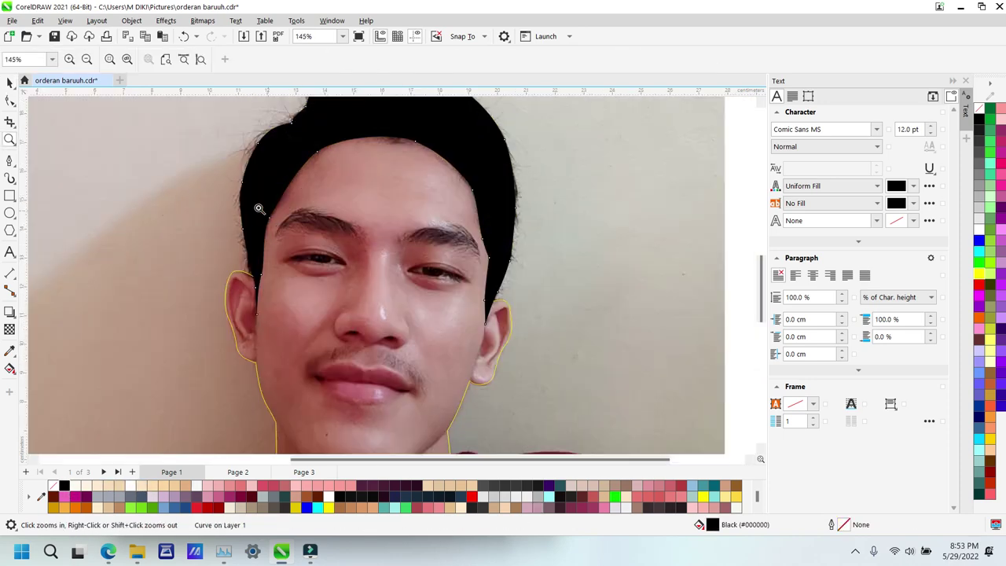
left_click_drag(258, 208, 492, 333)
left_click_drag(236, 197, 437, 321)
key("p")
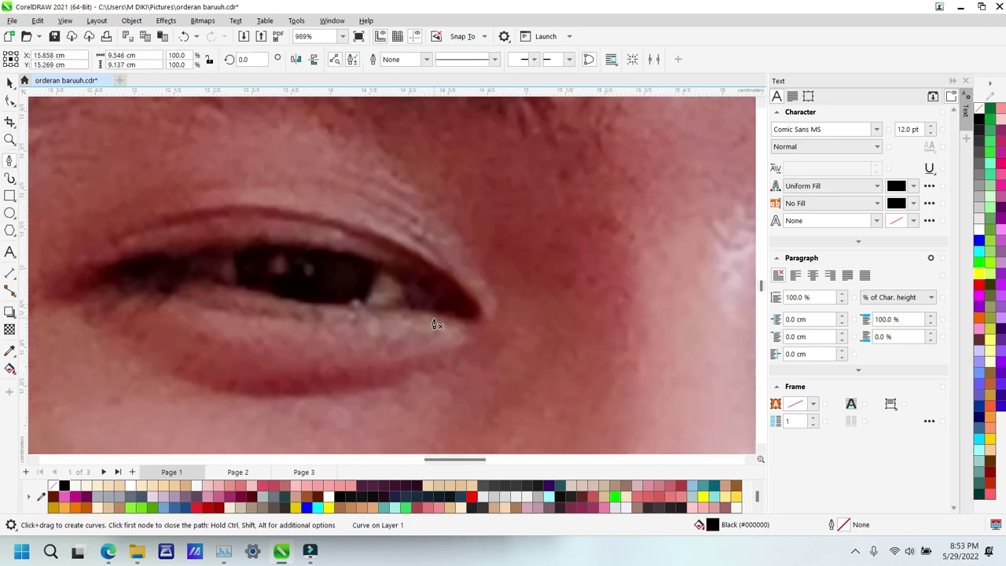
left_click(445, 315)
left_click_drag(472, 318, 484, 313)
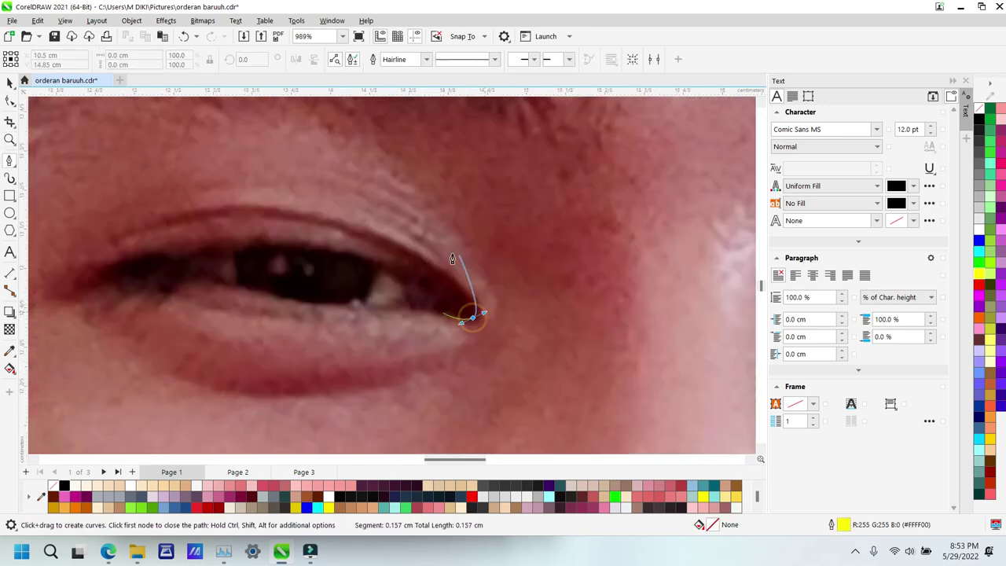
left_click_drag(393, 241, 319, 205)
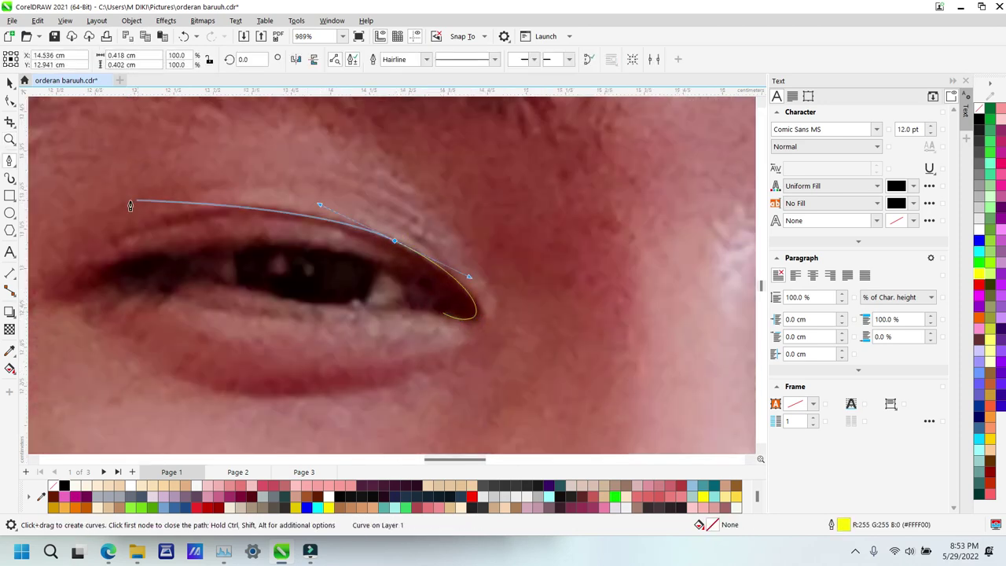
left_click_drag(100, 239, 368, 228)
left_click(397, 264)
Step: Continue the eye outline along the upper lash line to the outer corner and back under the lower lashes
left_click_drag(198, 239, 108, 253)
left_click(56, 290)
left_click_drag(162, 294, 200, 281)
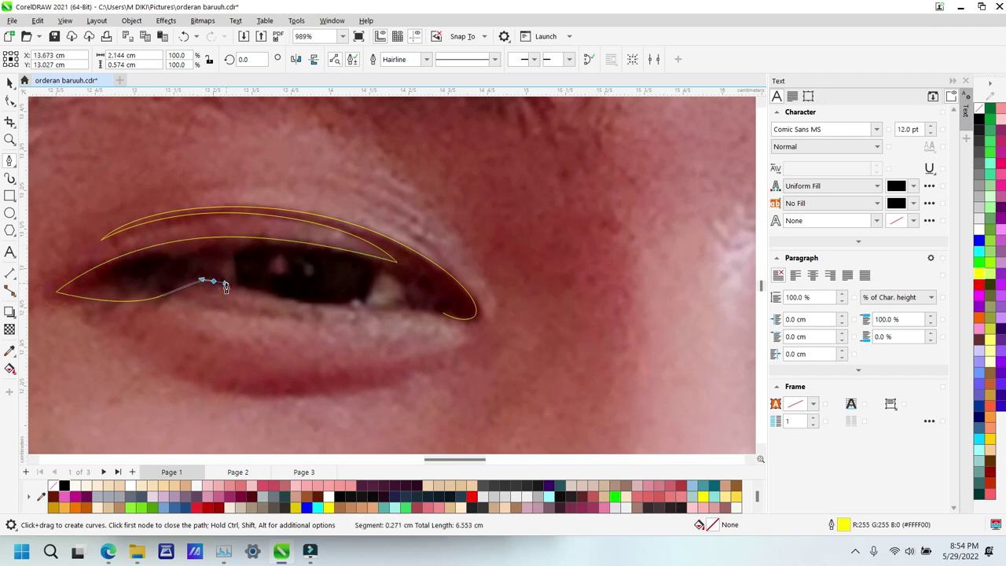
Step: Trace the inner edge of the lashes around the eye opening and close the eye outline at the inner corner
left_click(213, 263)
left_click_drag(300, 252, 340, 257)
left_click_drag(401, 285, 378, 311)
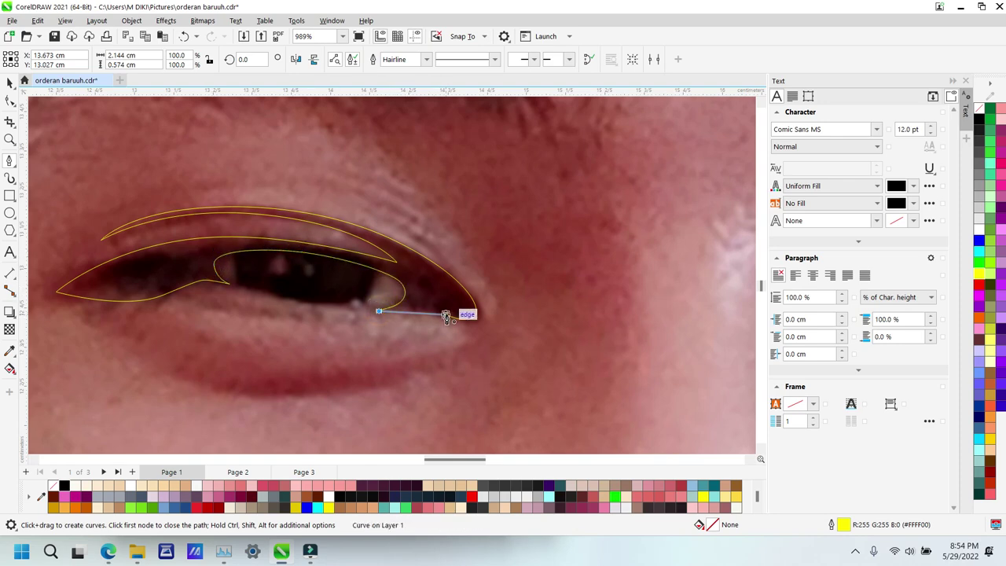
left_click_drag(443, 315, 431, 318)
left_click(474, 318)
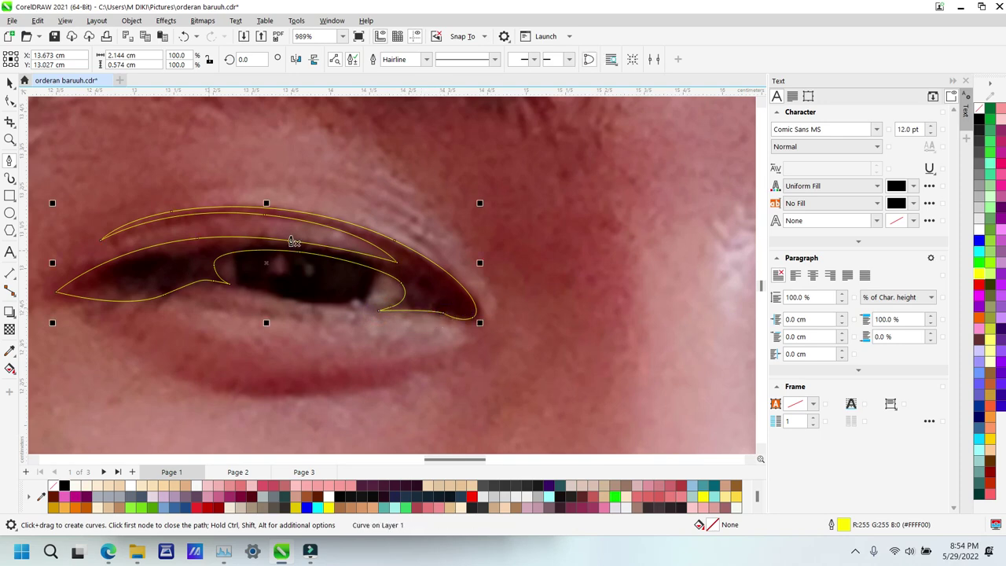
Step: Trace a closed almond-shaped eyeball slightly larger than the eye opening with the Pen tool
left_click(198, 263)
left_click_drag(265, 295, 320, 309)
left_click_drag(416, 302, 428, 296)
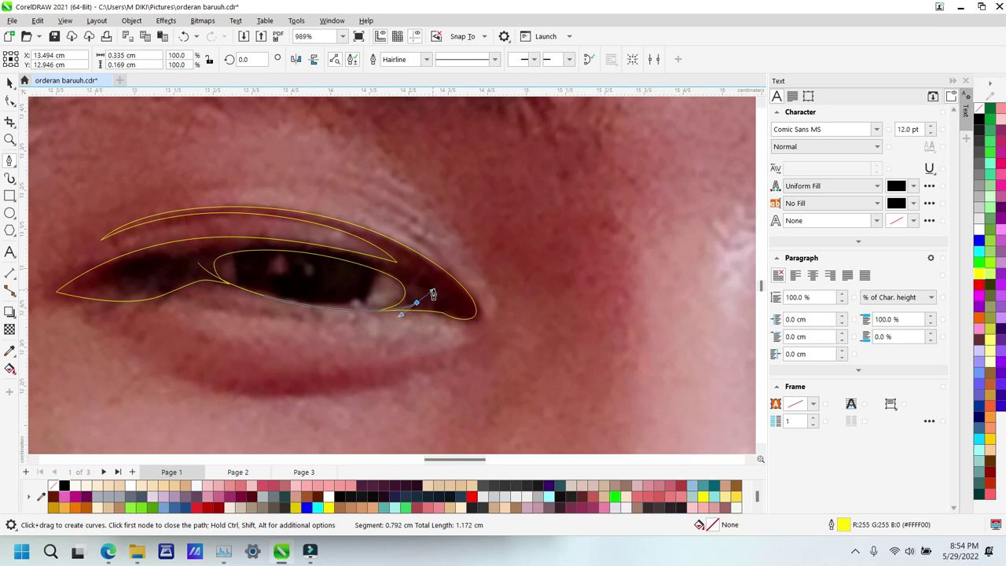
left_click_drag(365, 260, 341, 255)
left_click(199, 264)
left_click(198, 263)
left_click_drag(217, 224, 220, 225)
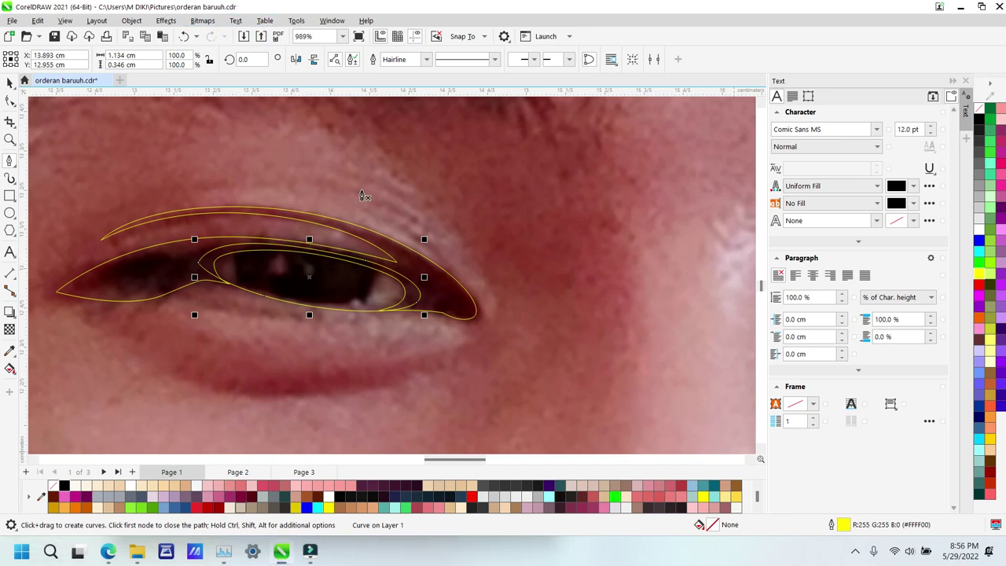
Step: Draw a circle about 0.75 cm wide and position it over the iris
key("F7")
left_click_drag(248, 203, 377, 332)
key("space")
left_click_drag(334, 232, 315, 225)
left_click_drag(359, 190, 455, 168)
left_click_drag(322, 173, 321, 192)
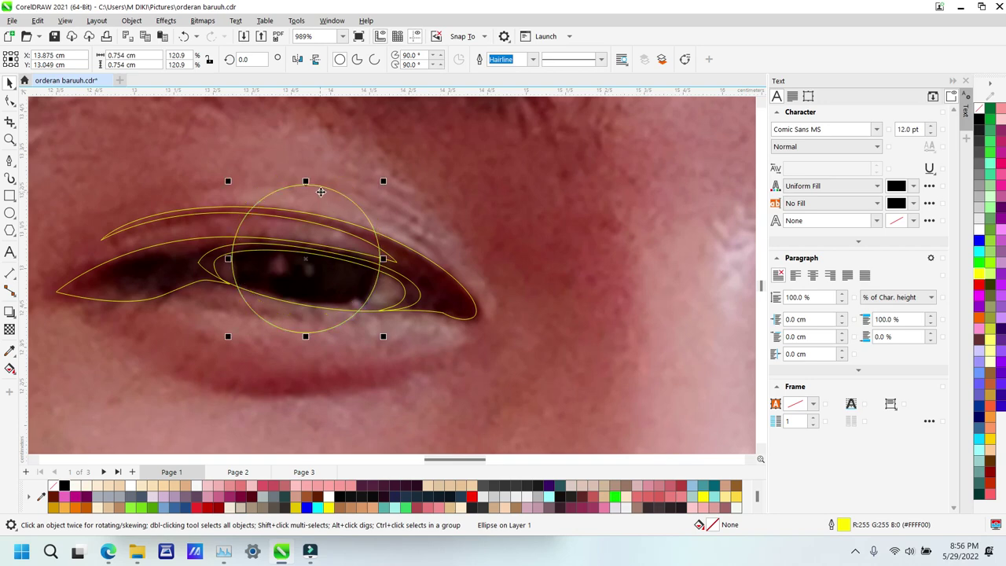
Step: Intersect the circle with the eyeball shape to form the iris and delete the original circle
left_click(396, 303, "shift")
key("alt+i")
left_click(328, 191)
key("Delete")
Step: Draw two small ellipses over the light reflections in the iris, the smaller one about 0.05 by 0.07 cm
key("z")
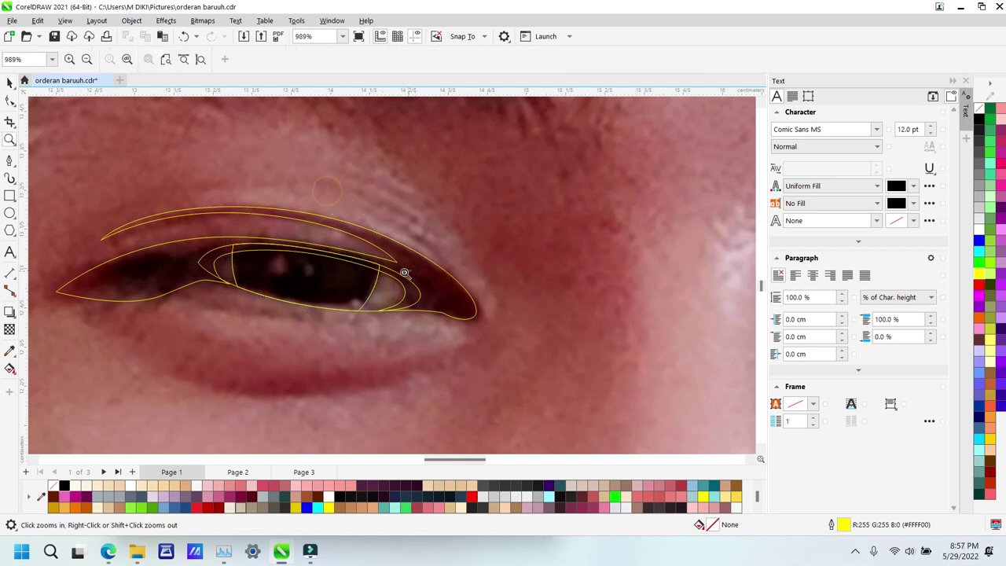
right_click(409, 272)
left_click_drag(160, 188, 335, 281)
left_click_drag(227, 184, 596, 404)
key("F7")
left_click_drag(286, 231, 324, 271)
left_click_drag(368, 247, 391, 276)
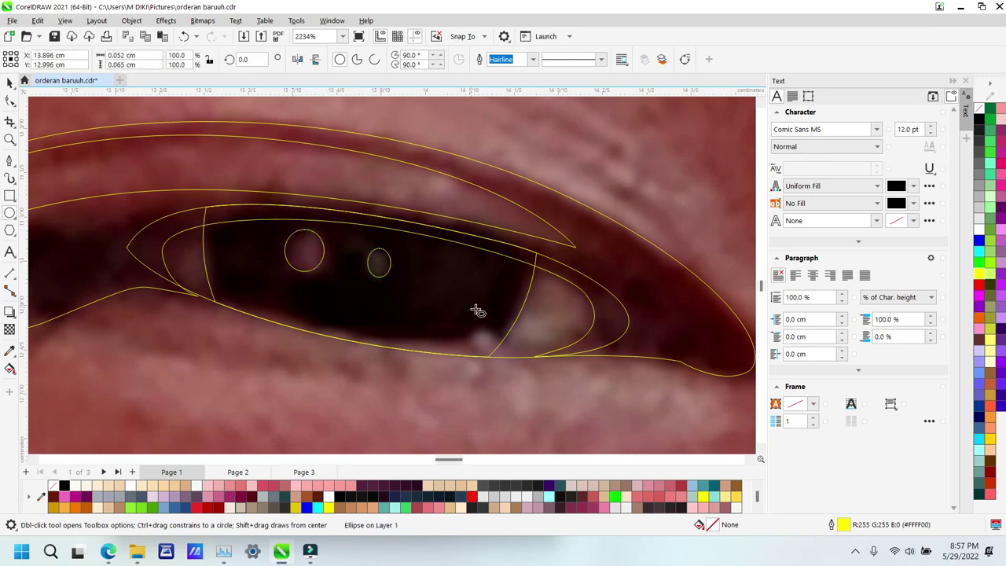
Step: Draw a closed Pen shape covering the shaded upper part of the eyeball, with its lower edge curving across the iris and inner eye white
key("F5")
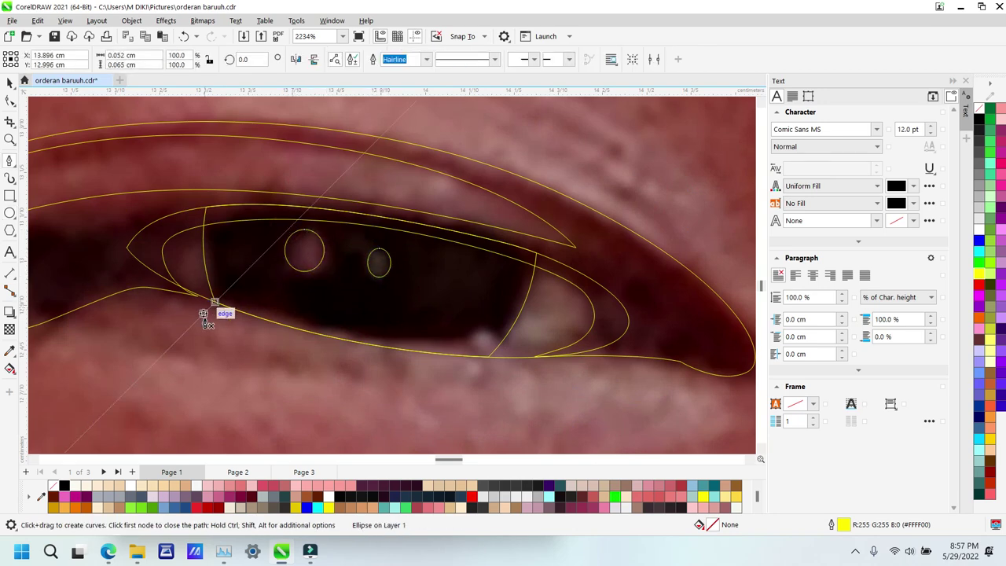
left_click(500, 411)
left_click_drag(554, 326, 552, 308)
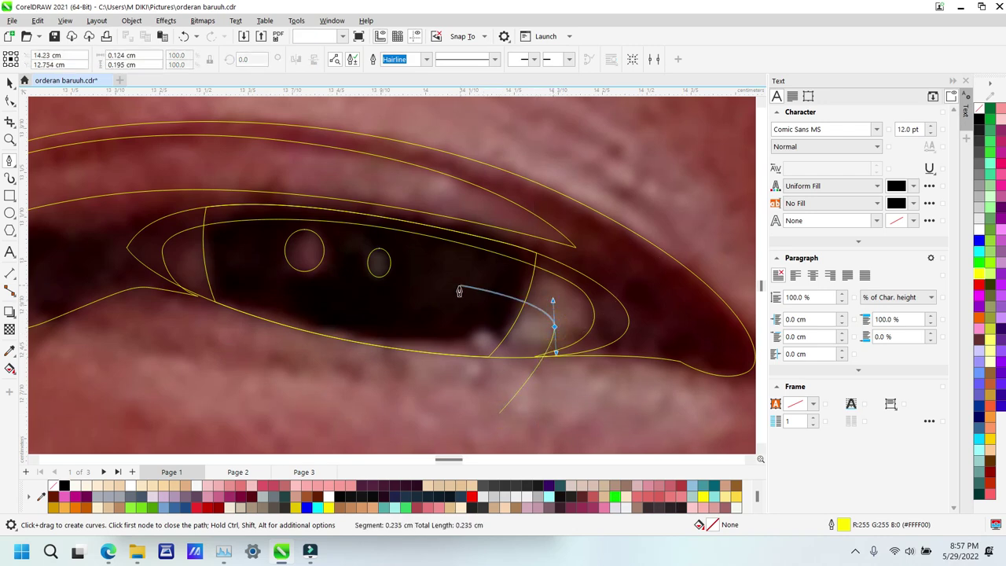
left_click_drag(426, 275, 387, 267)
left_click(210, 343)
left_click(43, 231)
left_click(221, 155)
left_click_drag(559, 232, 652, 330)
left_click_drag(662, 377, 624, 399)
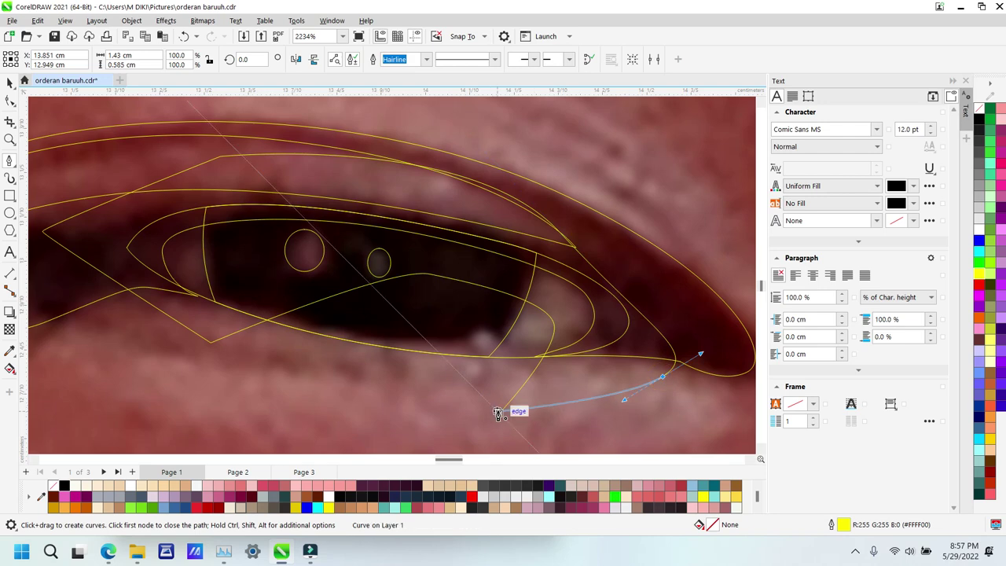
left_click_drag(497, 412, 512, 420)
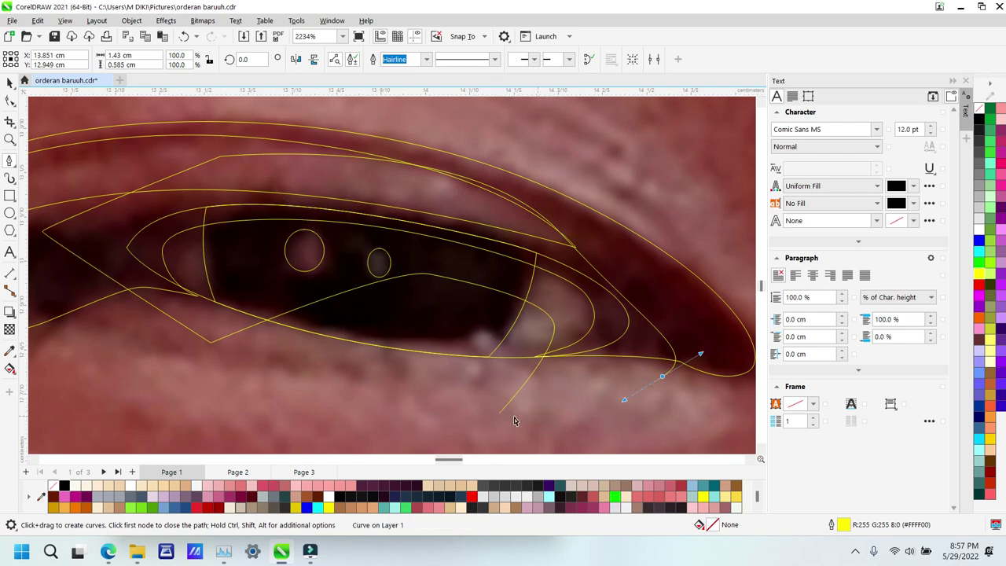
left_click(499, 413)
Step: Intersect the shadow shape with the eyeball and delete the original shadow shape
key("space")
left_click(521, 338, "shift")
key("i")
left_click(547, 379)
key("Delete")
Step: Dock the vertical colour palette horizontally above the drawing and fill the eyeball and both iris reflections white without an outline
key("z")
scroll(356, 333, "down", 1)
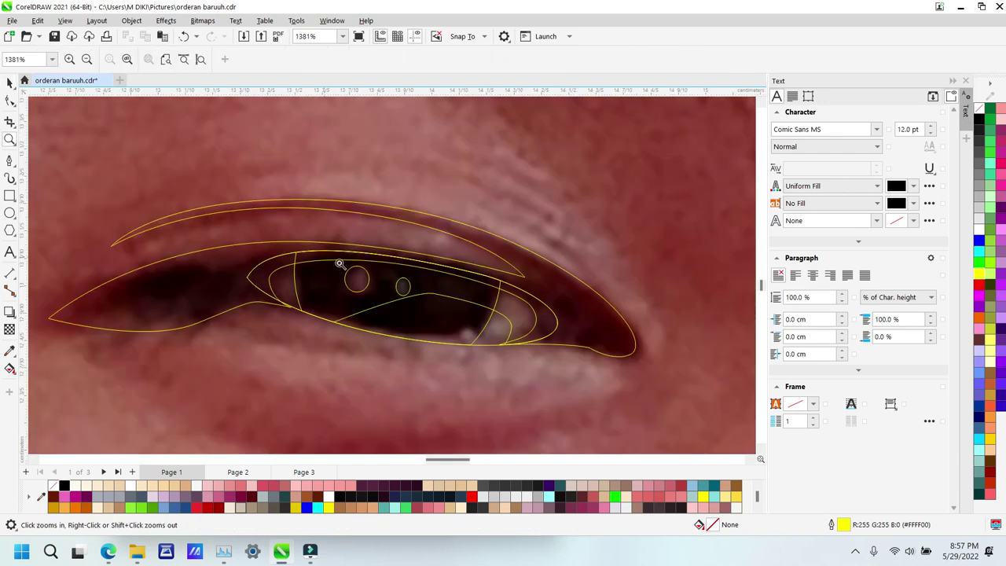
scroll(339, 262, "down", 5)
scroll(111, 156, "up", 3)
key("space")
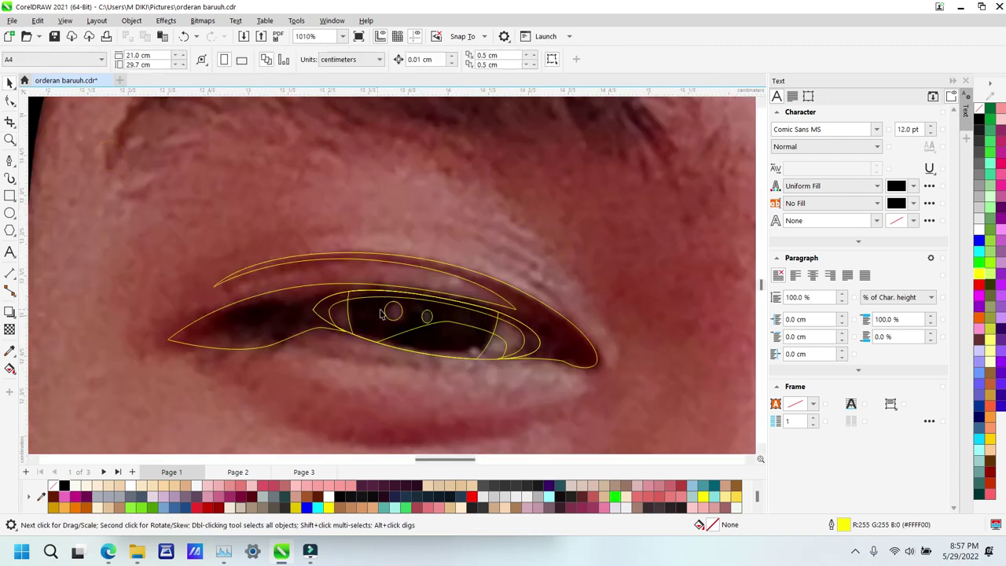
left_click(392, 311)
left_click(431, 313, "shift")
left_click(493, 351, "shift")
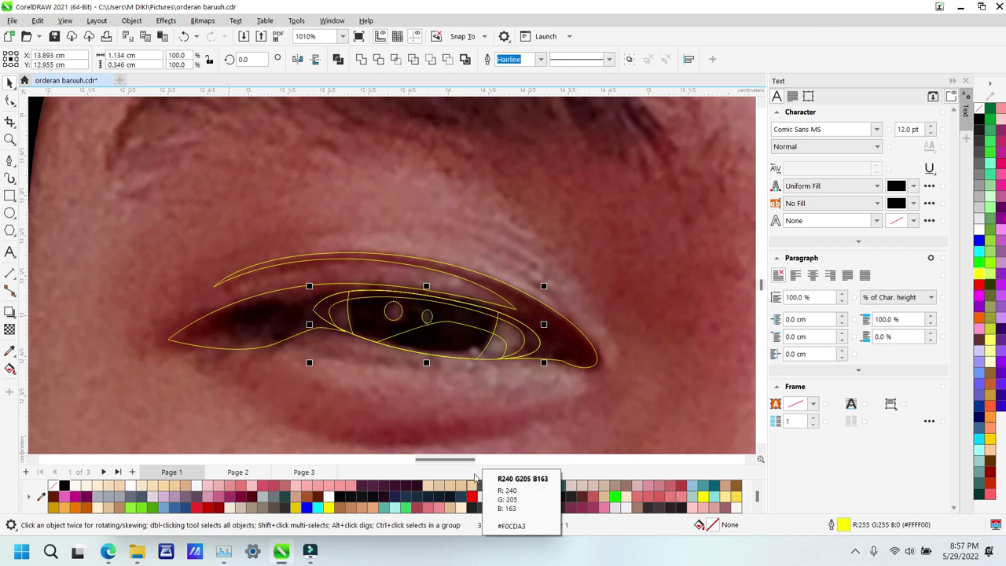
left_click_drag(989, 79, 287, 107)
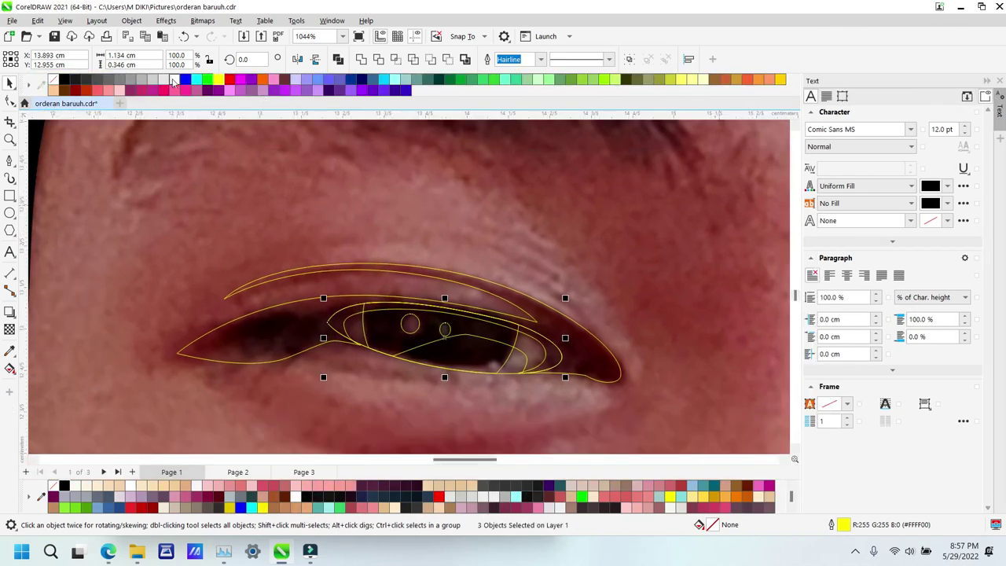
left_click(172, 83)
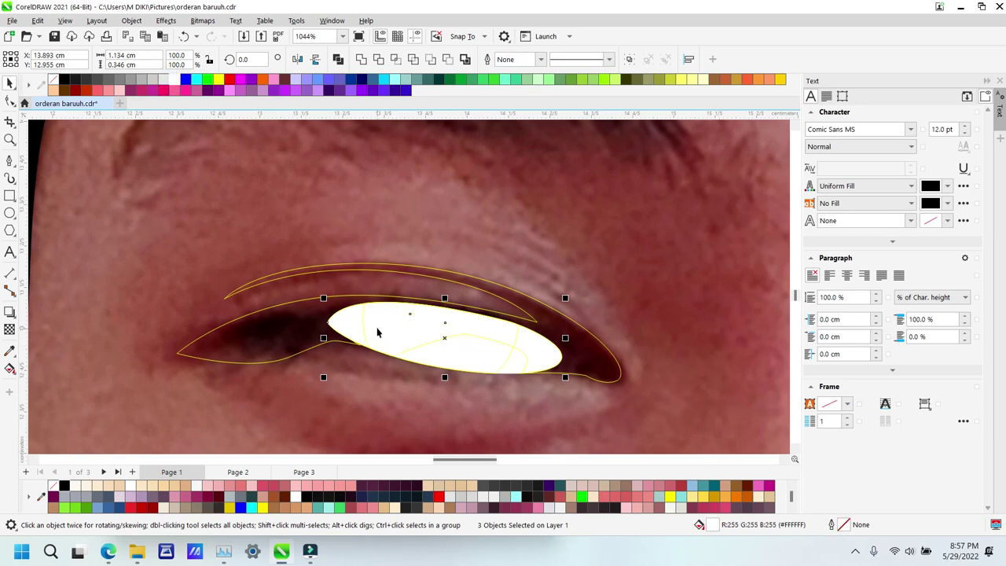
Step: Fill the iris with black and remove its outline
left_click(443, 351)
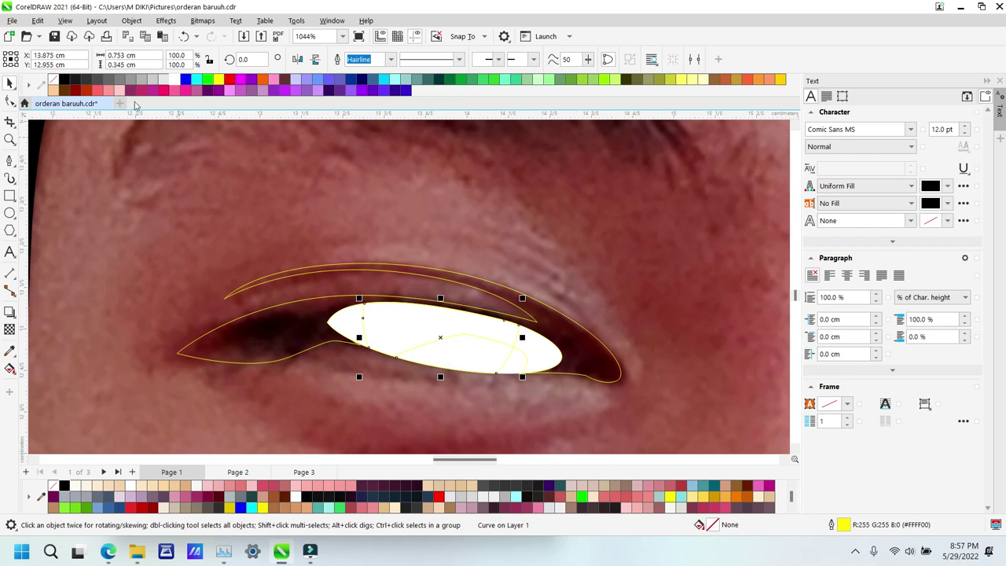
left_click(65, 79)
right_click(53, 79)
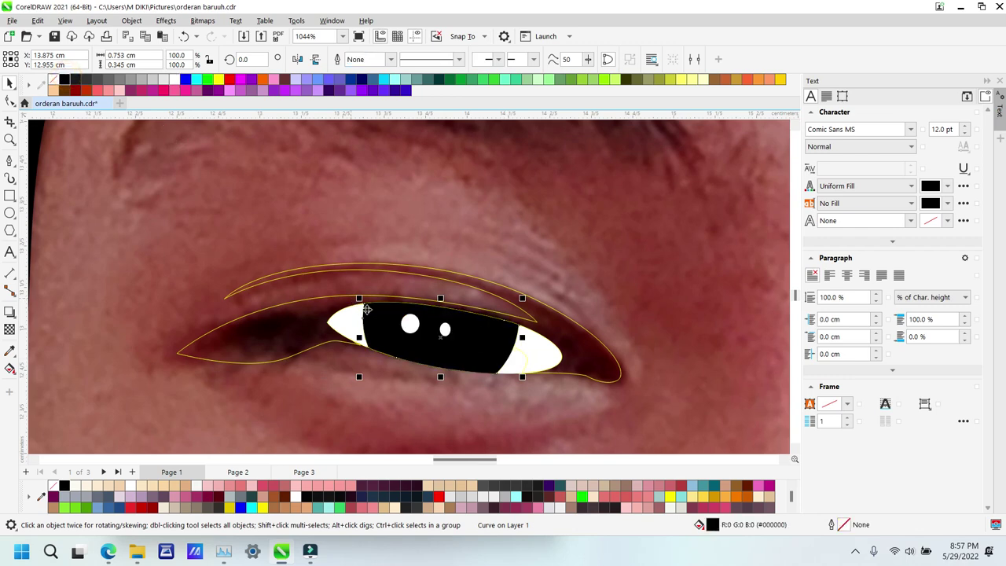
left_click(542, 355)
left_click(155, 82)
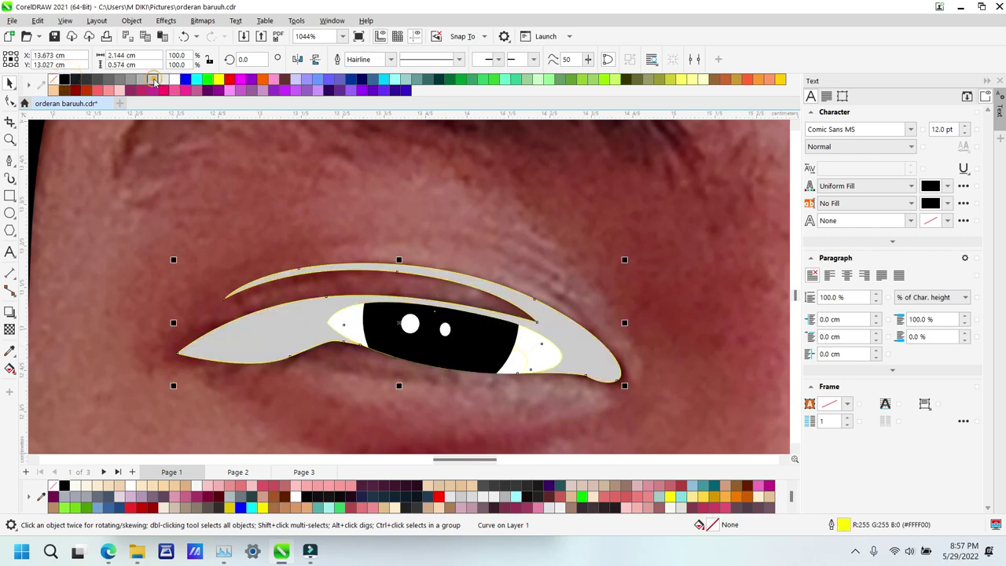
key("ctrl+z")
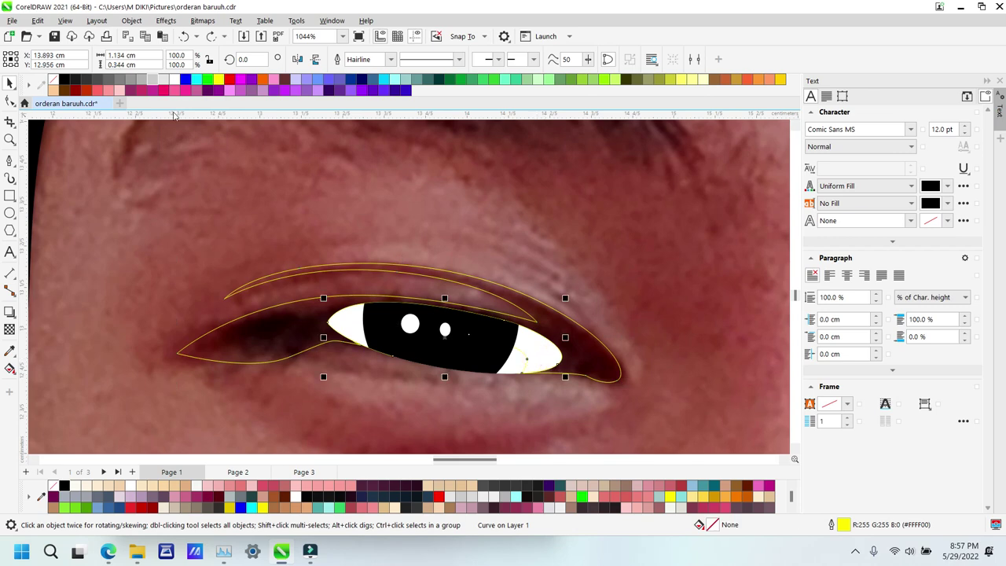
Step: Fill the eyeball's shadow shape with a medium grey without an outline and recolour the eyeball itself light grey (#CCCCCC)
left_click(155, 81)
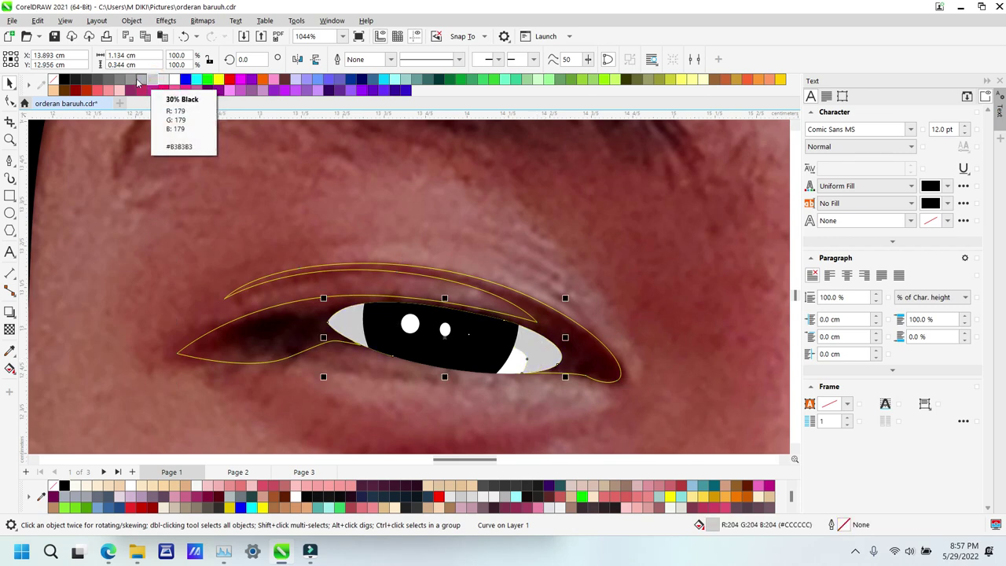
left_click(132, 81)
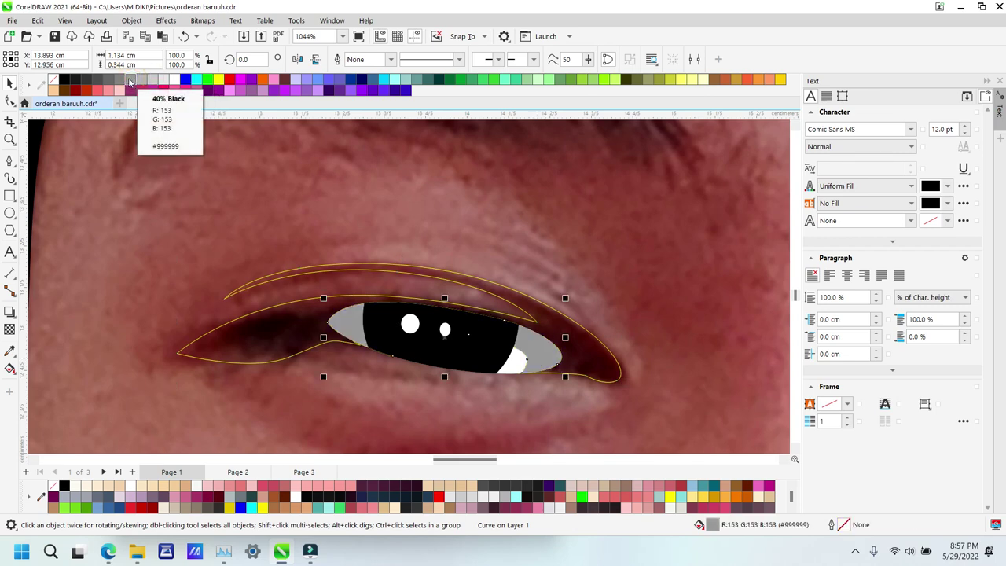
left_click(122, 79)
left_click(516, 366)
left_click(158, 80)
left_click(152, 80)
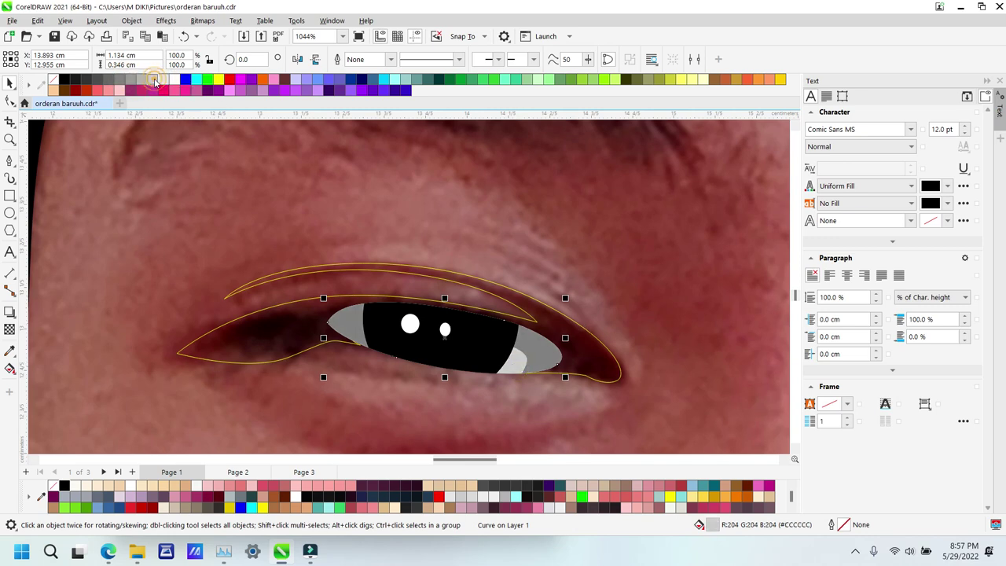
Step: Fill the eye outline and eyelid crease shape with black and remove its outline
left_click(576, 354)
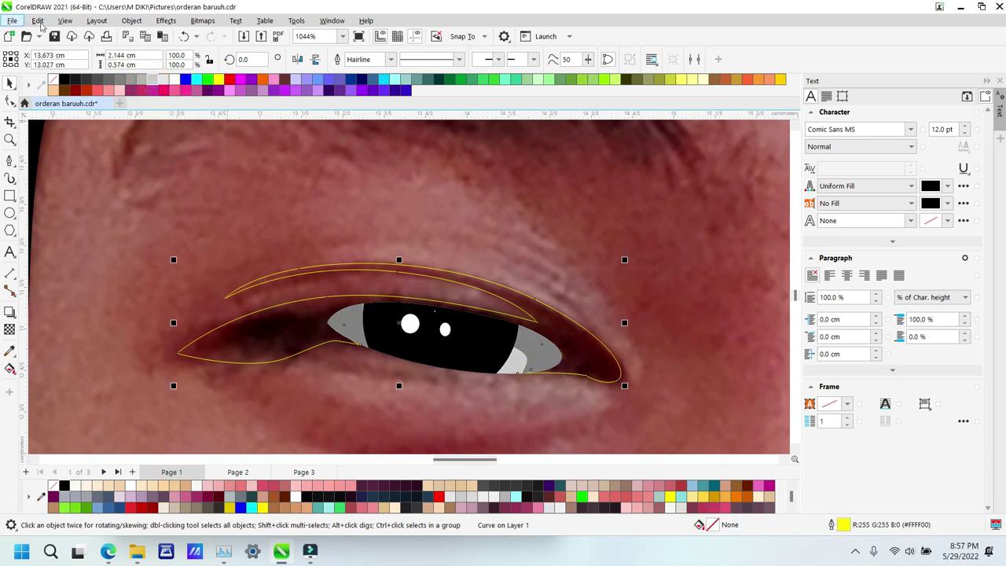
left_click(67, 82)
right_click(54, 80)
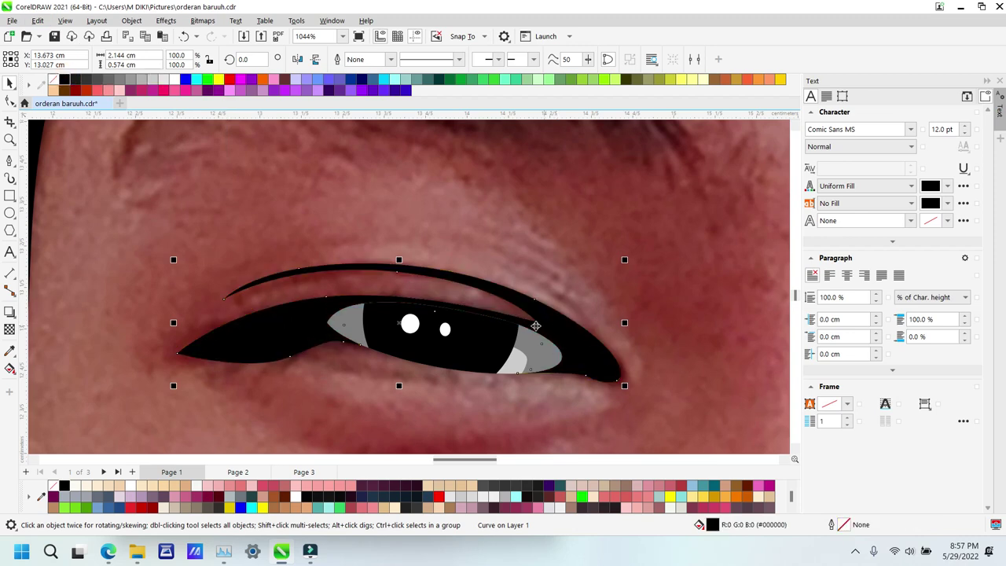
Step: Select the light grey eyeball and its shadow shape and move both behind the black eye outline
key("z")
left_click_drag(255, 208, 610, 397)
key("F10")
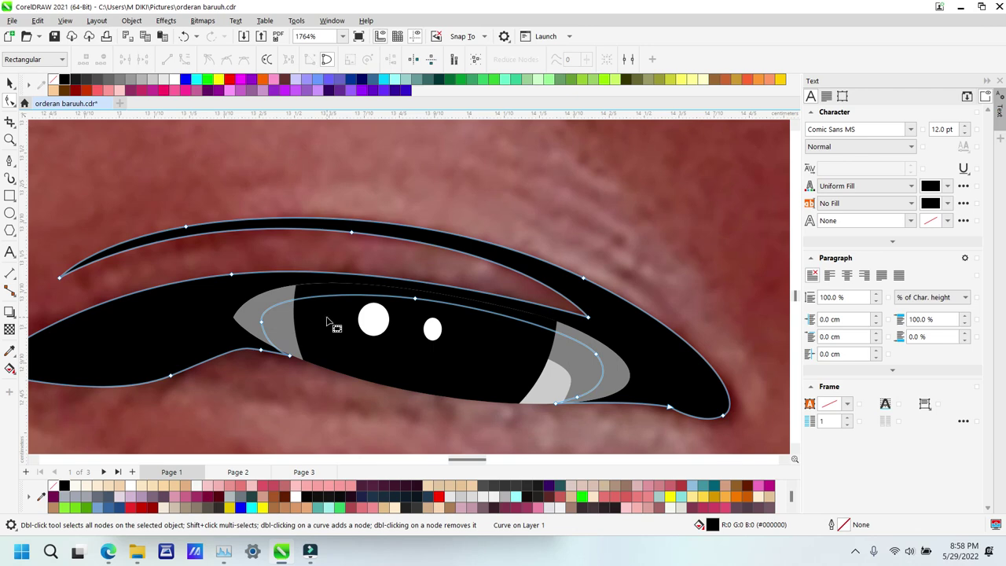
left_click(327, 317)
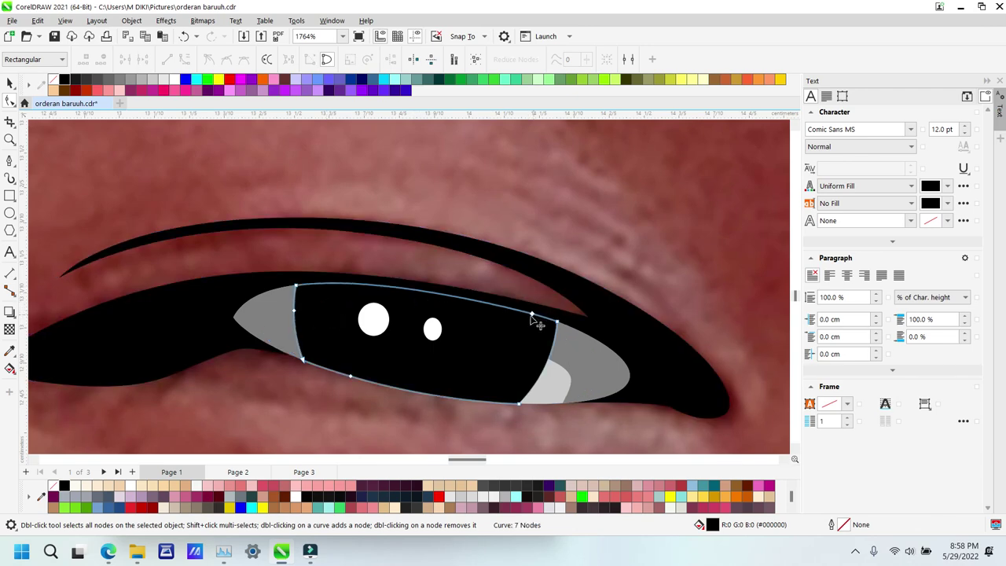
key("space")
left_click(551, 381)
left_click(594, 360, "shift")
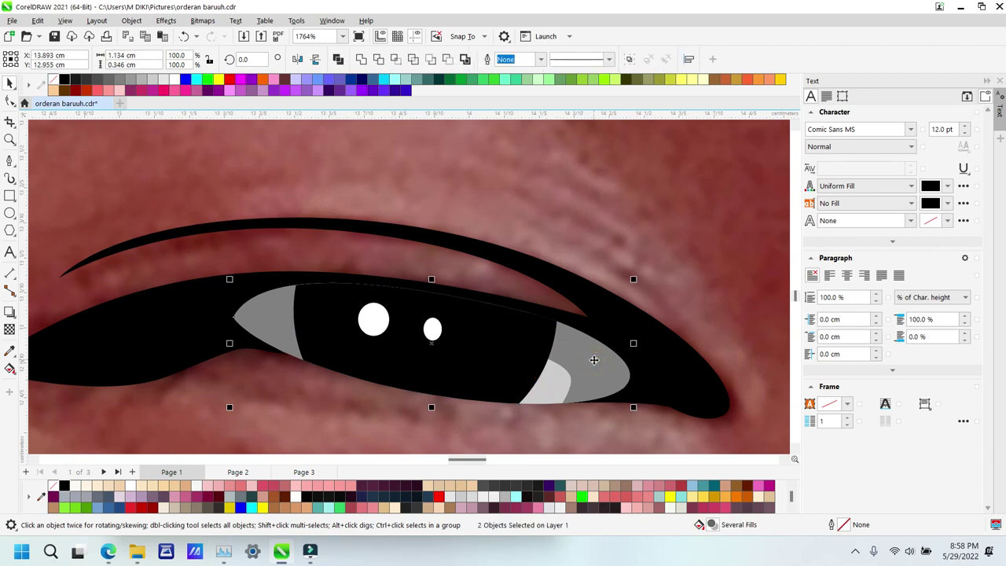
key("shift+Page_Down")
key("ctrl+Page_Up")
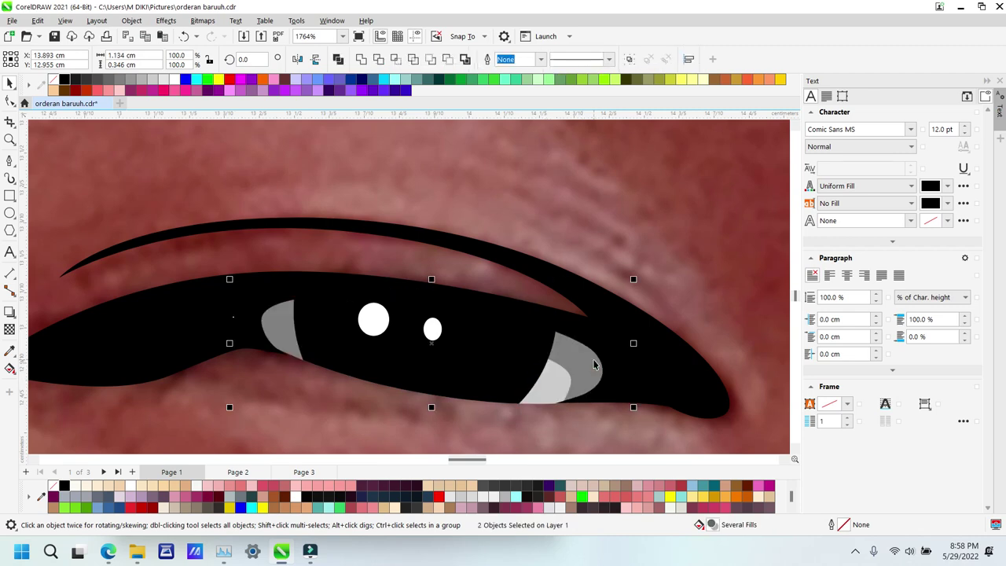
key("z")
scroll(429, 267, "down", 3)
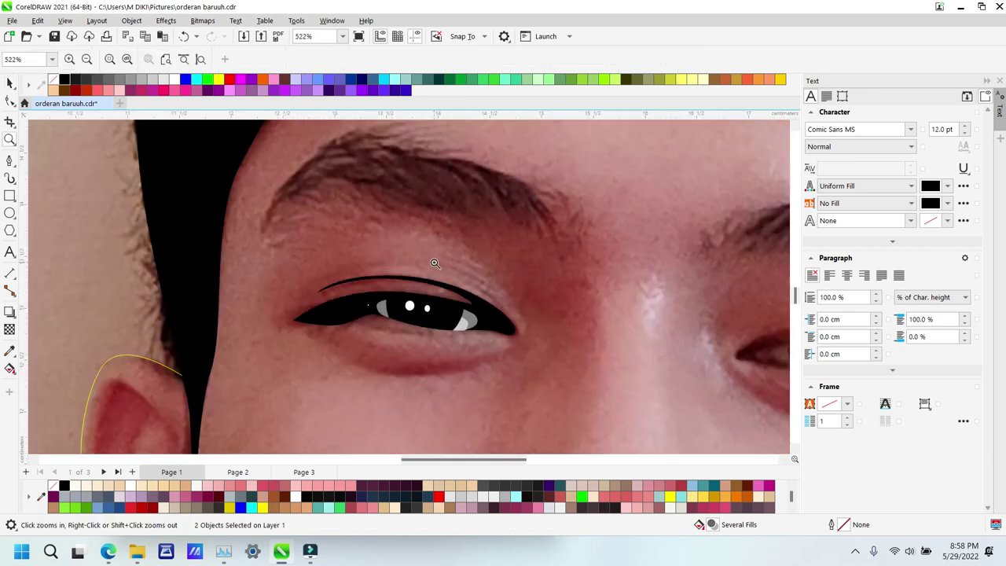
Step: Start a Pen tool outline of the eyebrow above the finished eye, tracing its lower edge, a hair strand and the outer end
scroll(428, 224, "up", 2)
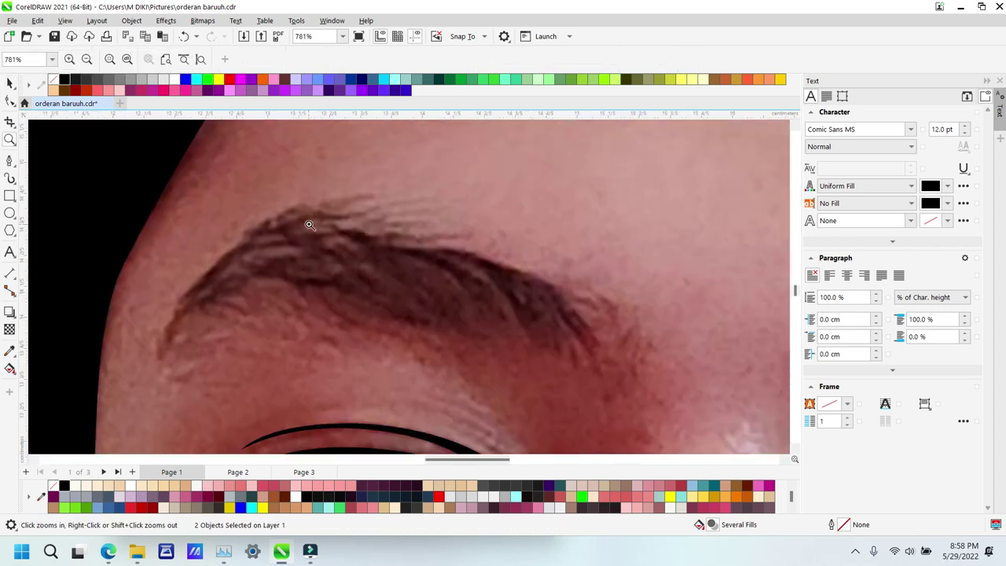
key("F5")
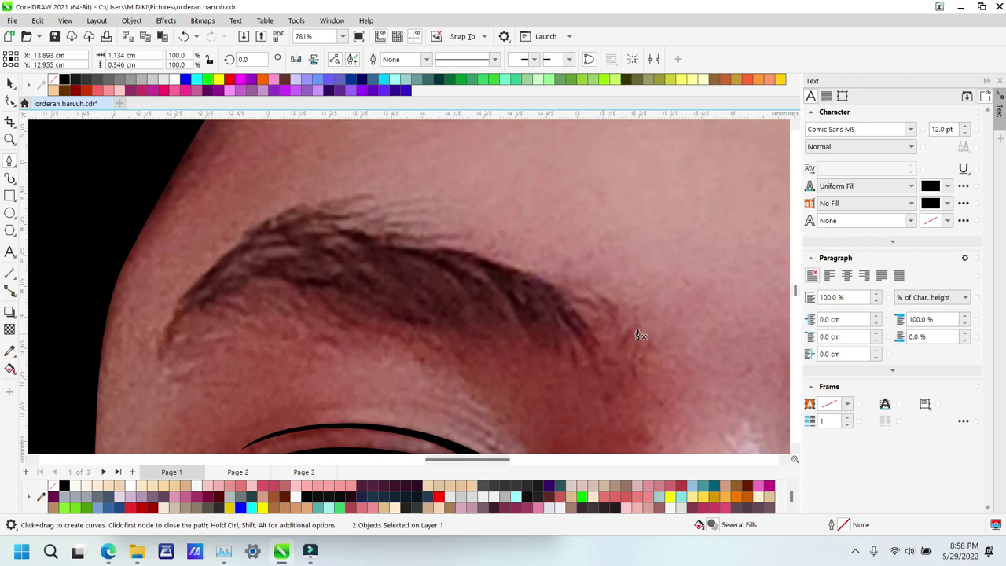
left_click(632, 312)
left_click(640, 399)
left_click_drag(376, 300, 314, 291)
left_click_drag(160, 358, 134, 376)
left_click_drag(221, 314, 266, 306)
left_click_drag(192, 316, 166, 330)
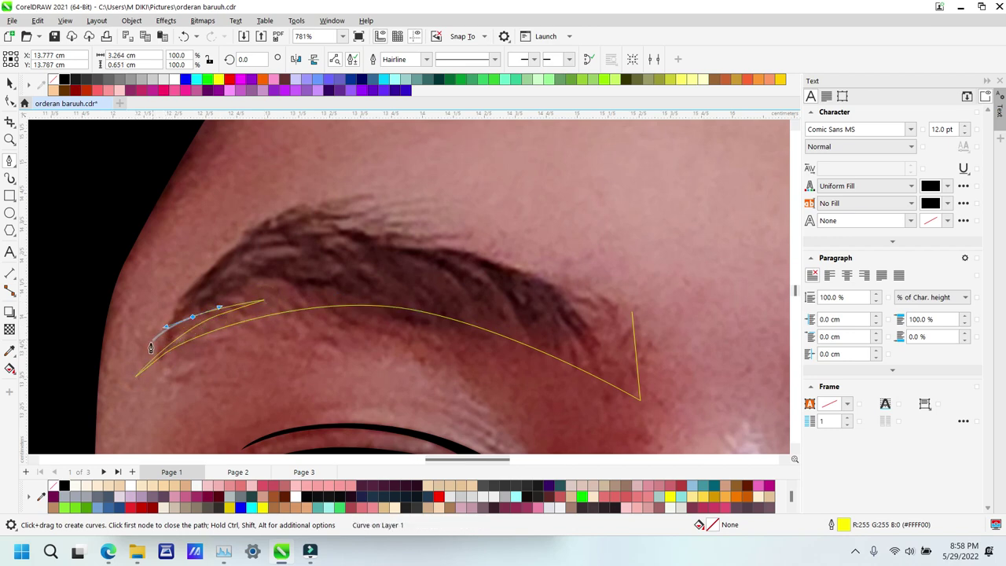
left_click(151, 345)
left_click_drag(236, 248, 259, 235)
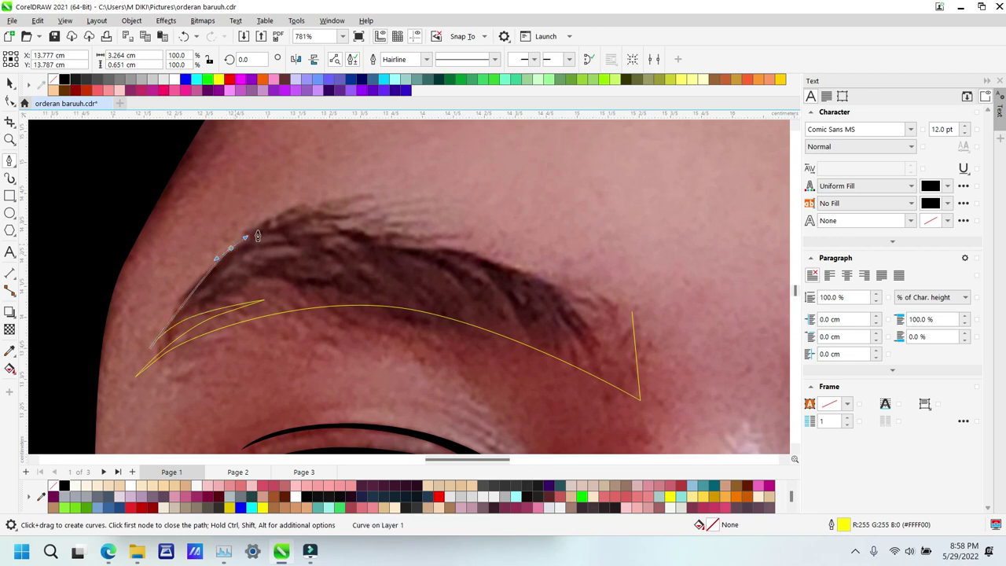
Step: Add pointed hair strands to the eyebrow outline along the upper edge of its arch
left_click(353, 201)
left_click(262, 244)
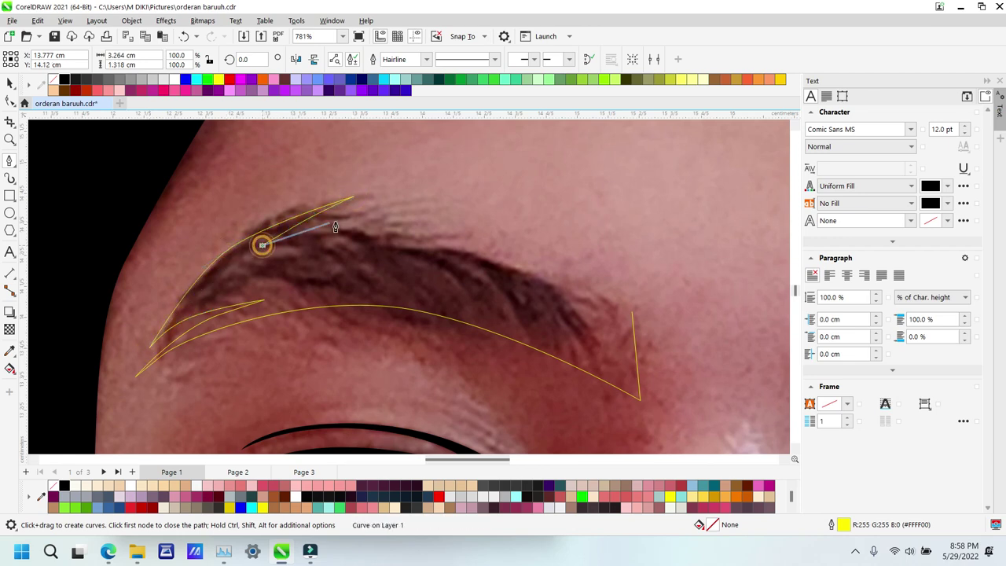
left_click_drag(339, 212, 291, 237)
left_click(289, 241)
left_click_drag(354, 228, 399, 234)
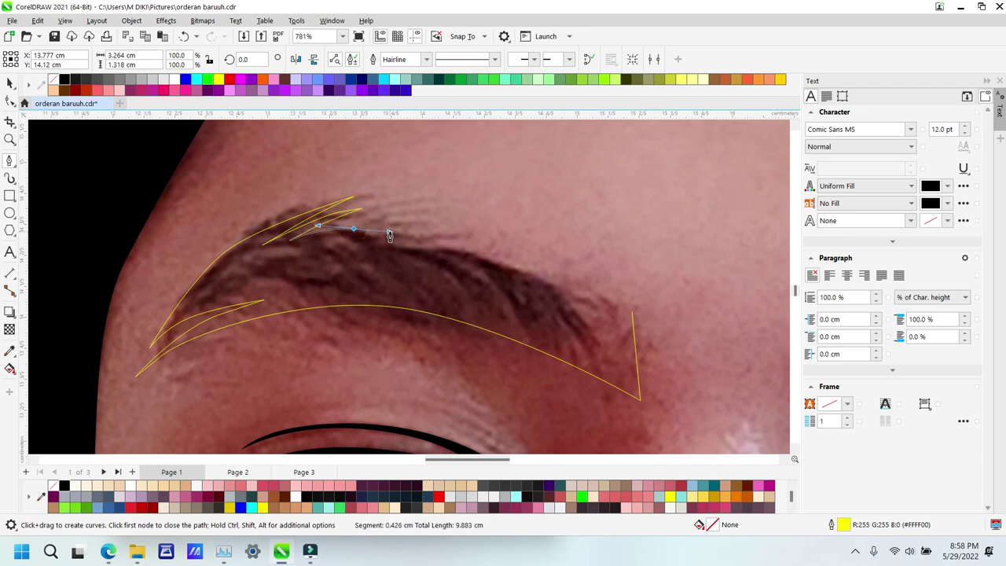
Step: Continue the eyebrow outline along the upper edge, add spiky hairs at the inner end and close the shape
left_click_drag(598, 296, 609, 297)
left_click(613, 303)
left_click(629, 365)
left_click(613, 303)
left_click(629, 354)
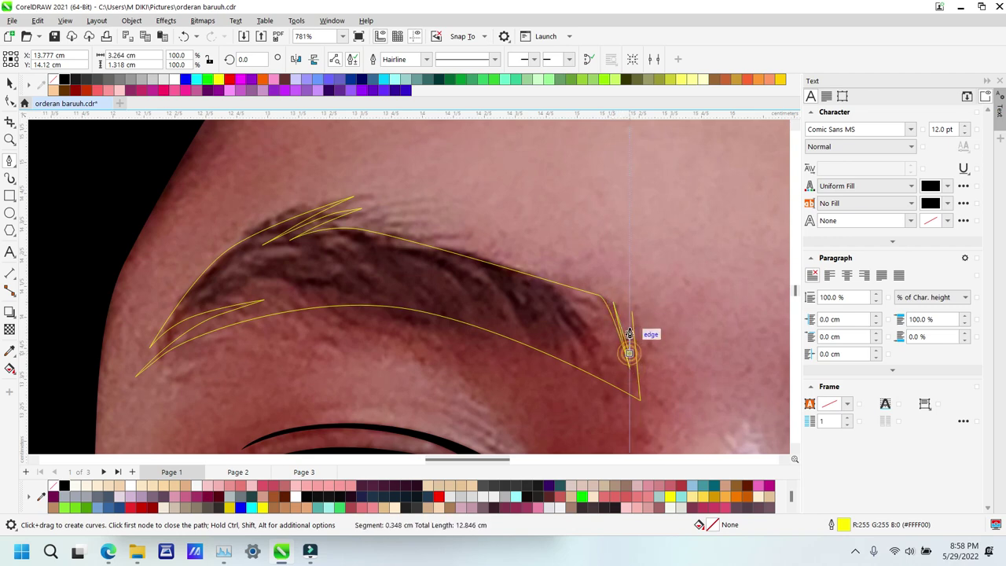
left_click(629, 312)
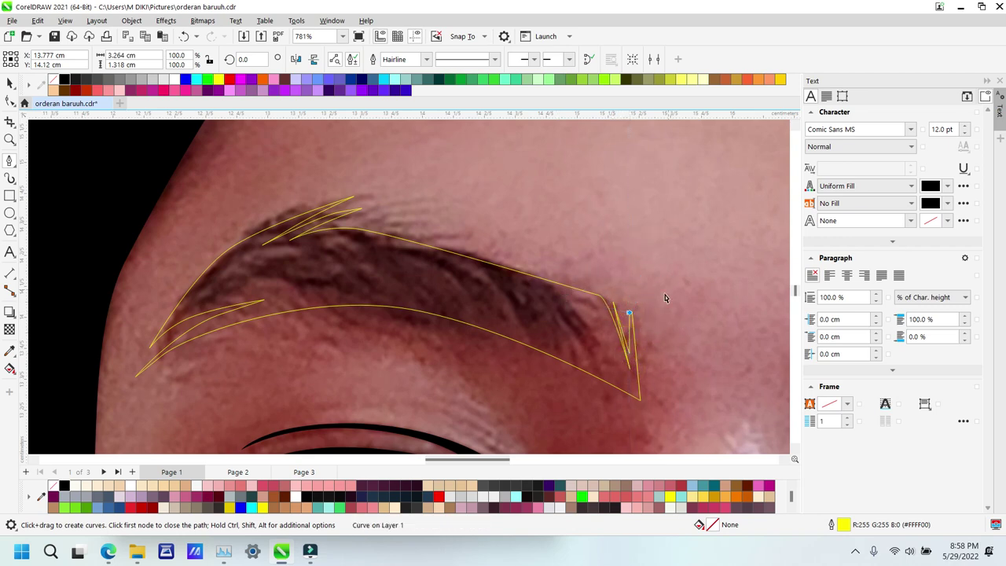
left_click(620, 301)
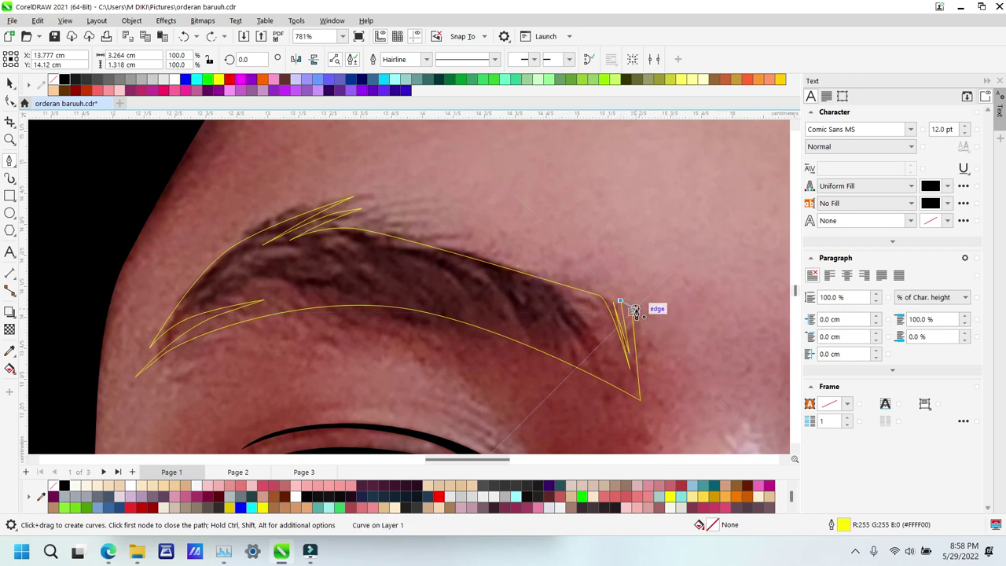
left_click(632, 312)
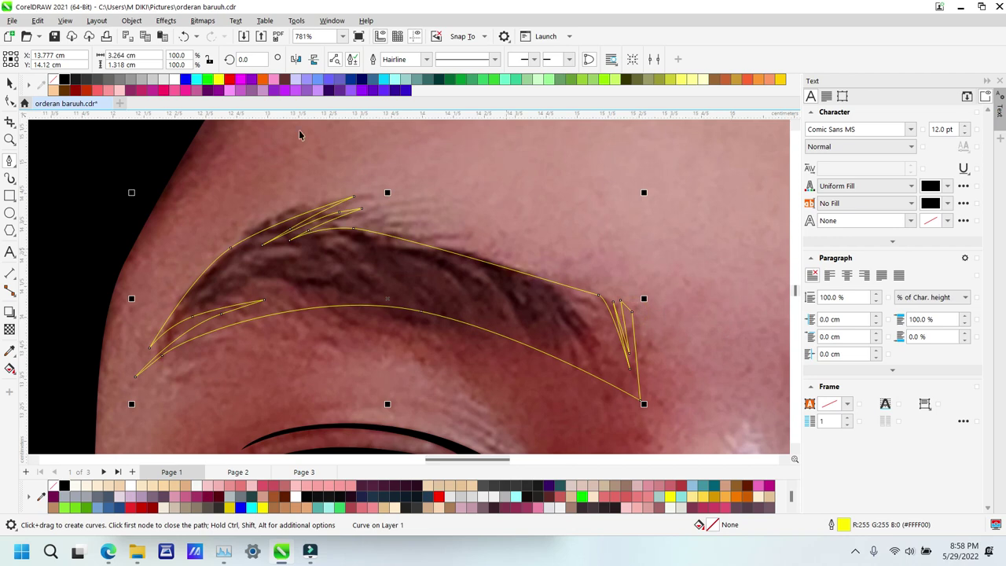
Step: Fill the eyebrow shape with black and remove its outline
key("space")
left_click(64, 79)
right_click(53, 79)
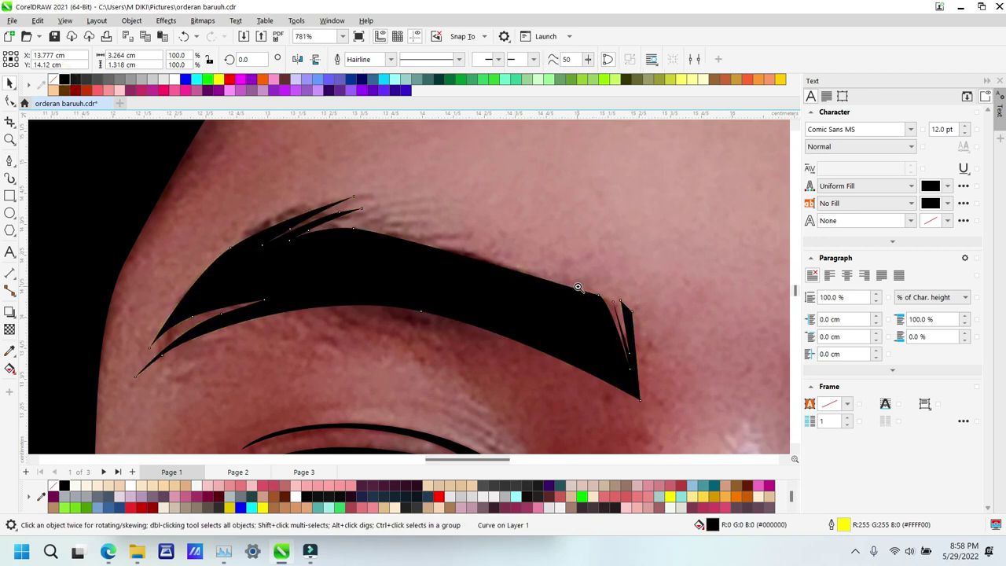
Step: Start a Pen tool outline of the other eye from its inner corner, following the eyelid crease outward and back
key("z")
right_click(584, 284)
right_click(584, 275)
left_click_drag(379, 183, 624, 376)
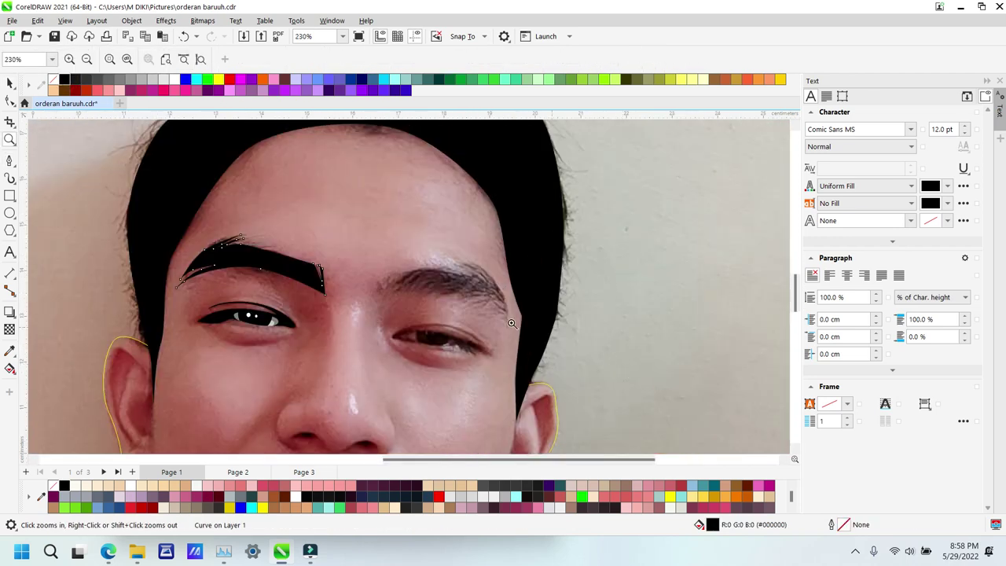
left_click_drag(357, 288, 554, 406)
left_click(183, 178)
key("space")
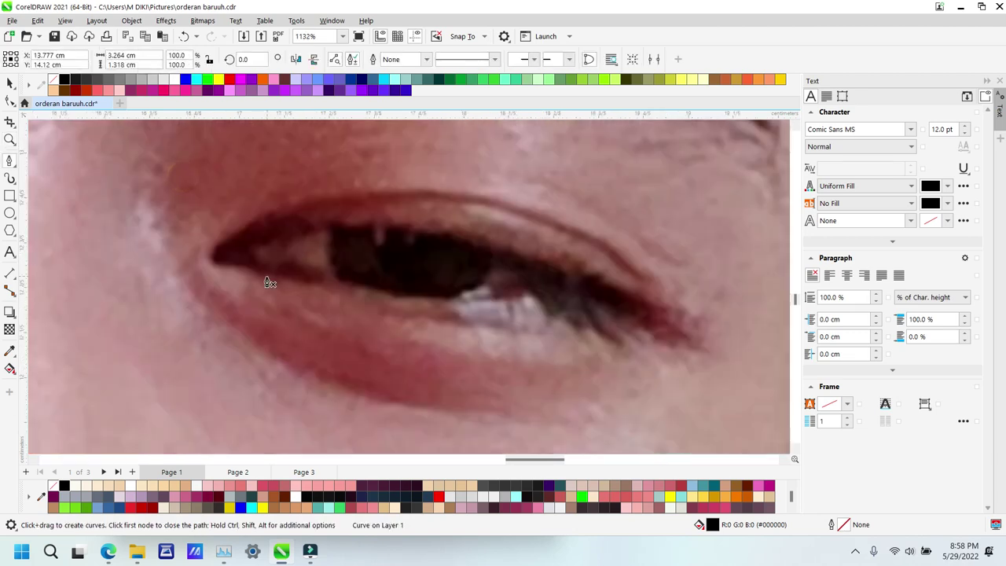
left_click(256, 268)
left_click(210, 261)
left_click_drag(316, 199, 351, 200)
left_click_drag(540, 213, 632, 249)
left_click(641, 276)
left_click_drag(511, 212, 443, 203)
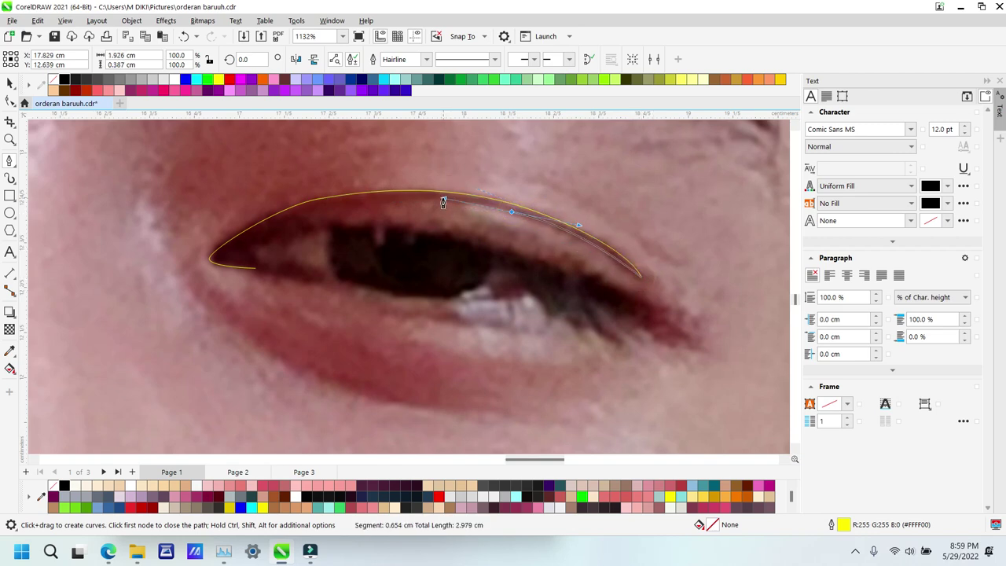
left_click(330, 211)
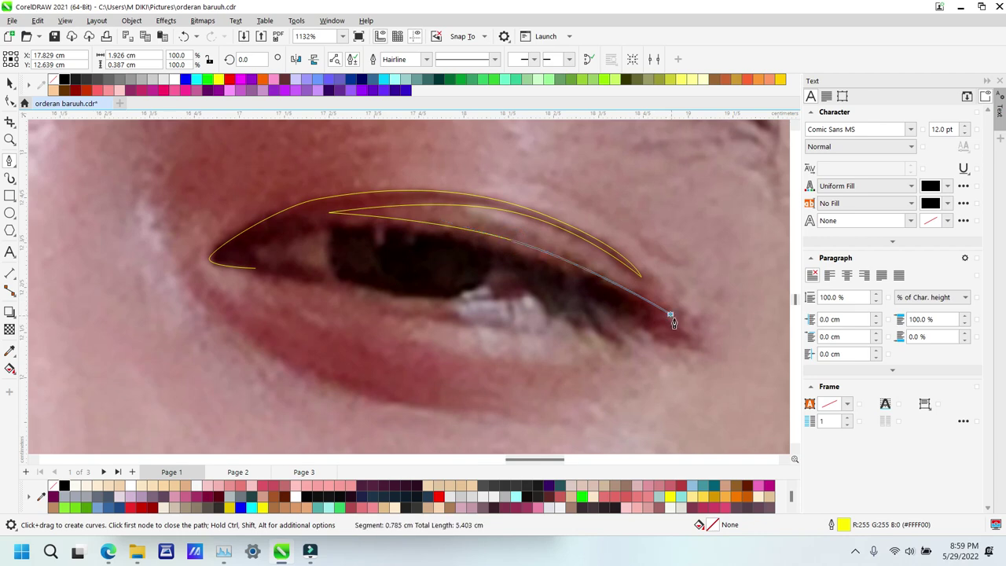
Step: Continue the eye outline along the upper lash line to the outer corner and back under the lashes, undoing misplaced nodes
double_click(691, 337)
left_click(705, 346)
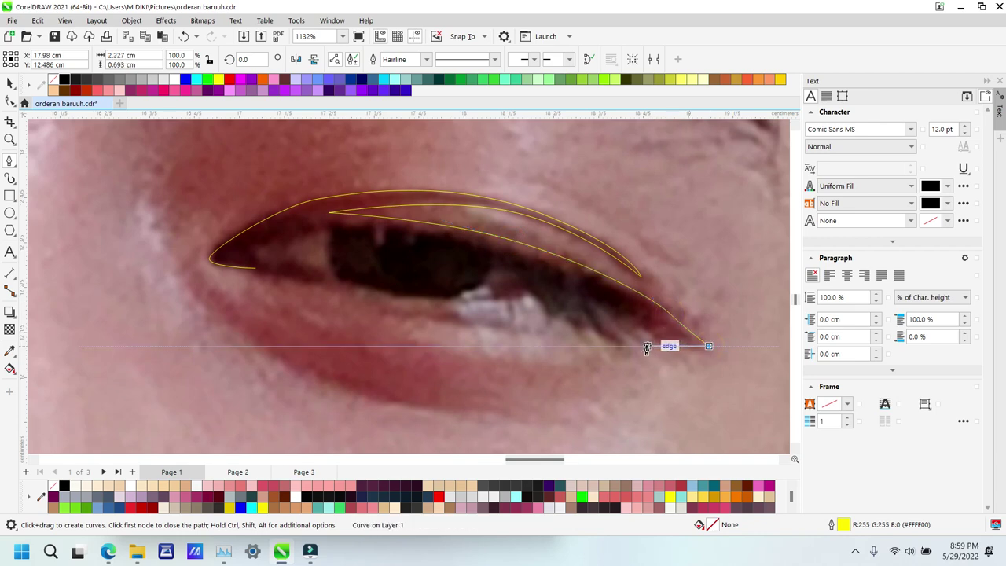
left_click_drag(609, 330, 574, 318)
left_click(535, 292)
left_click_drag(378, 291, 309, 276)
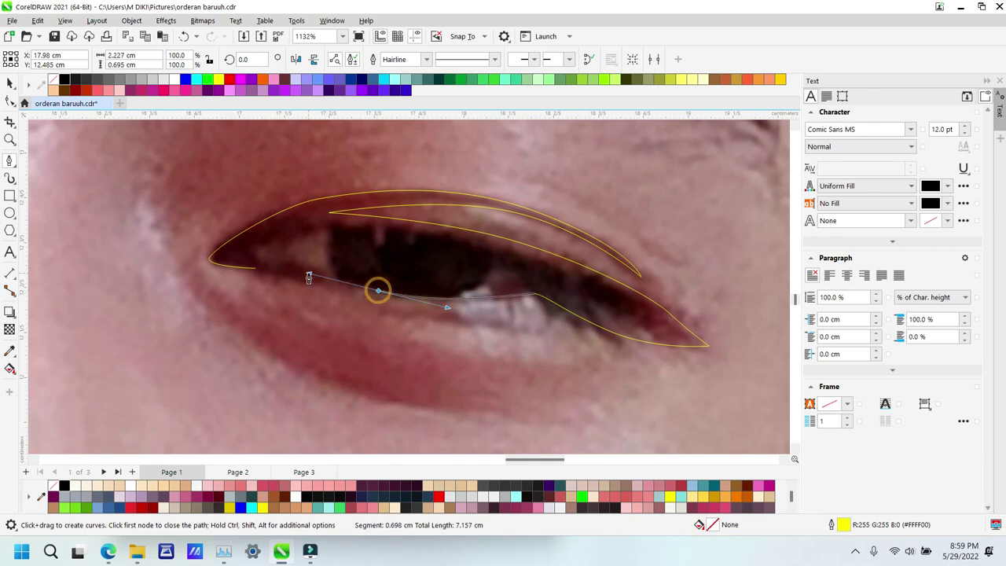
key("ctrl+z")
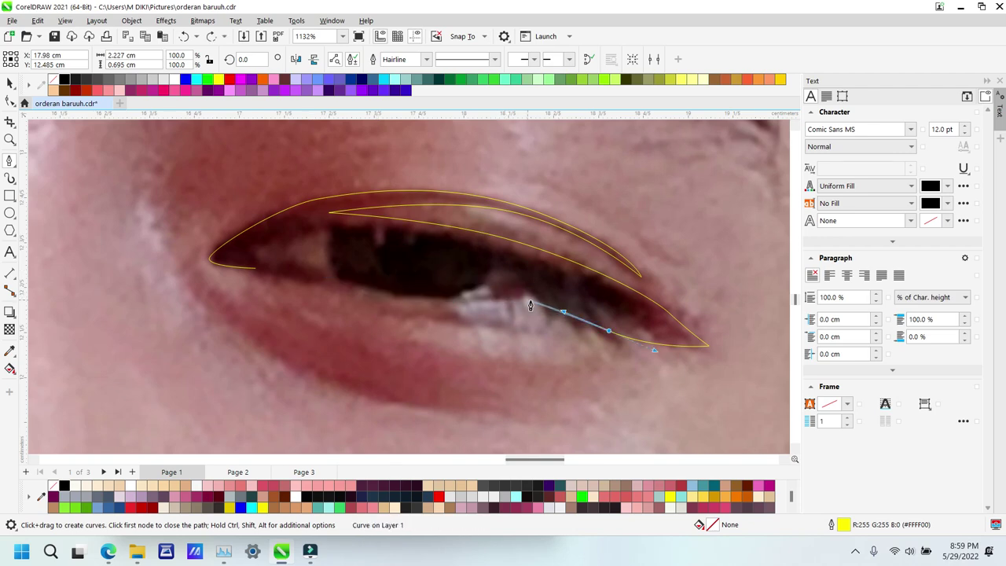
Step: Trace the inner edge of the eye opening and close the eye outline at the inner corner
left_click(484, 300)
left_click_drag(510, 271, 507, 257)
left_click_drag(346, 230, 321, 277)
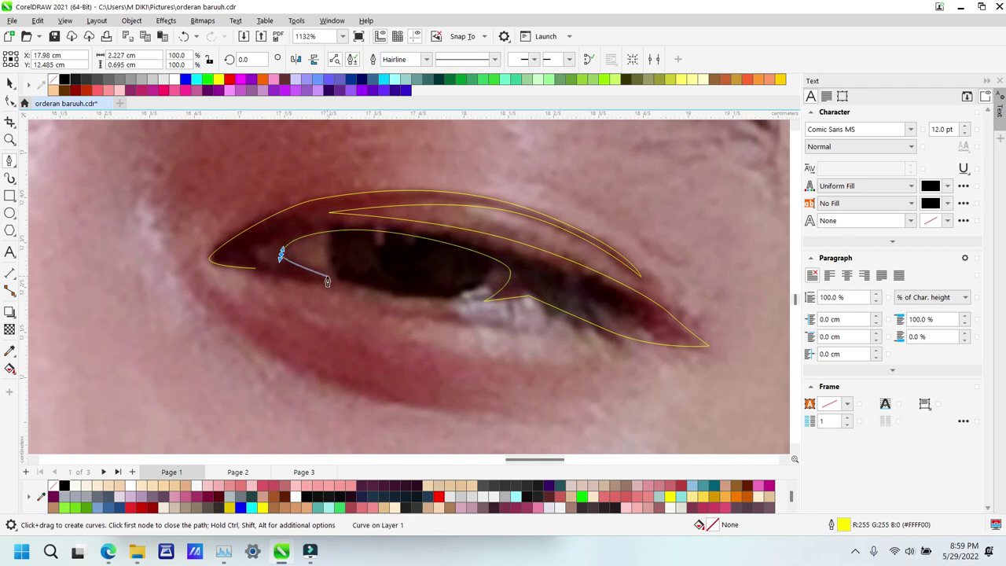
left_click(329, 278)
left_click(255, 268)
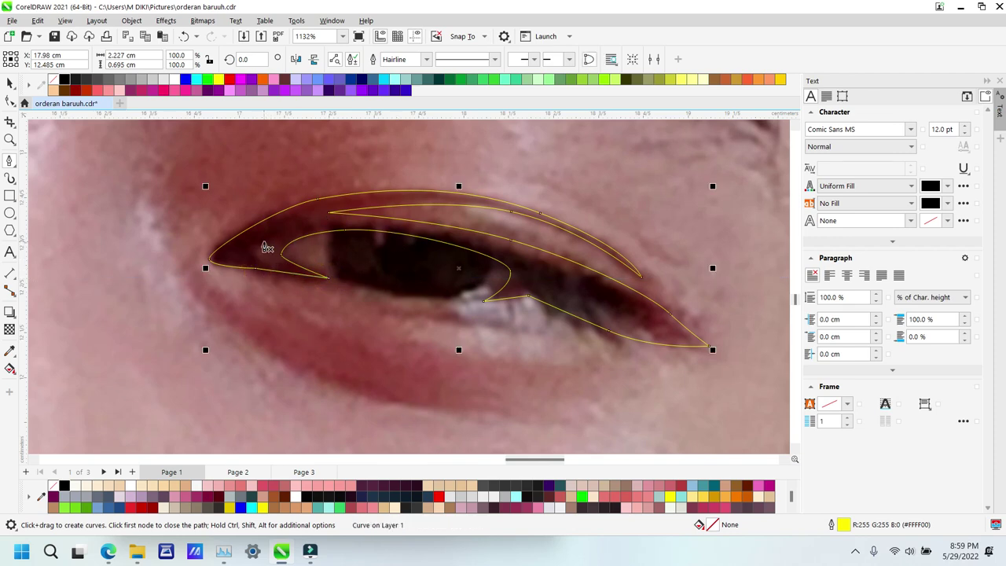
left_click(264, 242)
left_click_drag(346, 284, 428, 303)
left_click(347, 284, "alt")
key("ctrl+z")
key("ctrl+z")
Step: Trace a closed eyeball shape inside the eye outline with the Pen tool, overlapping the upper lid
left_click(266, 260)
left_click_drag(405, 297, 442, 308)
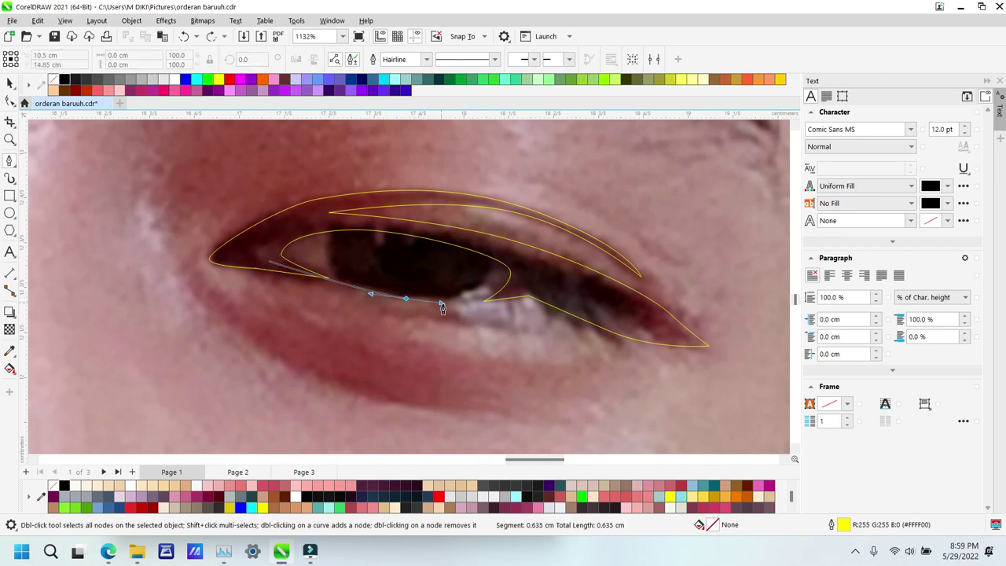
left_click_drag(515, 292, 538, 282)
left_click_drag(517, 254, 508, 248)
left_click_drag(308, 220, 273, 232)
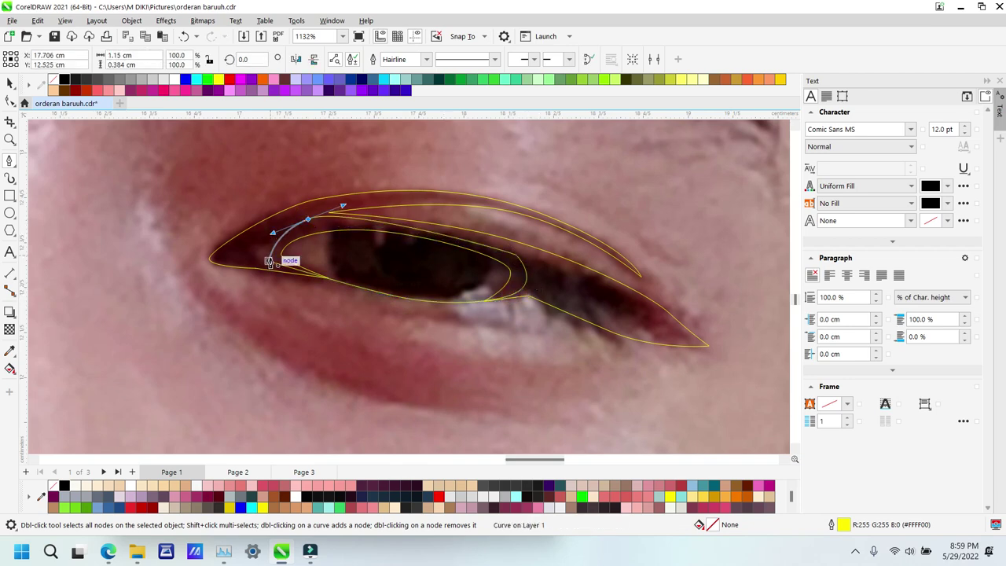
left_click(270, 262)
Step: Draw an iris circle about 0.73 cm across, intersect it with the eyeball and delete the original circle
key("space")
key("F7")
left_click_drag(332, 183, 412, 309)
key("space")
left_click(305, 263, "shift")
key("alt+i")
left_click(387, 172)
key("Delete")
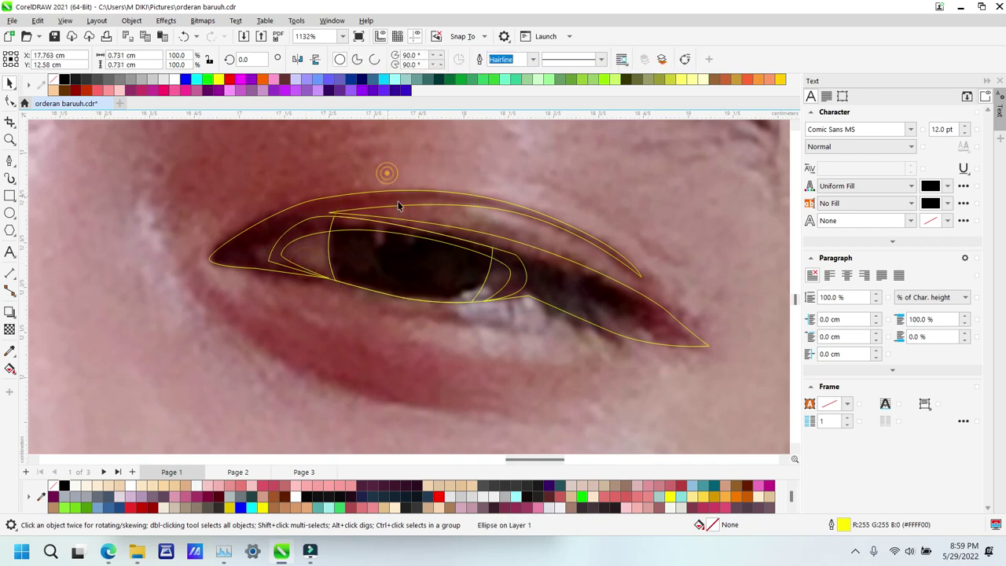
Step: Draw two small highlight ellipses inside the iris, a larger one about 0.07 cm wide and a smaller one beside it
key("z")
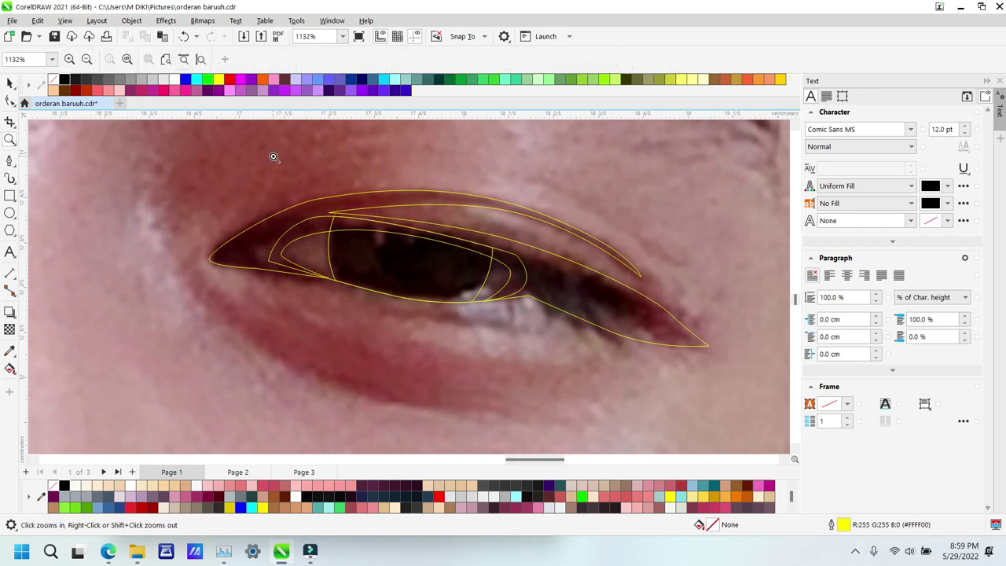
left_click(323, 219)
key("F7")
left_click_drag(360, 287, 444, 331)
Step: Trace a closed shadow shape over the upper part and both ends of the eyeball with the Pen tool
key("F5")
left_click_drag(281, 404, 258, 304)
key("Delete")
left_click(217, 395)
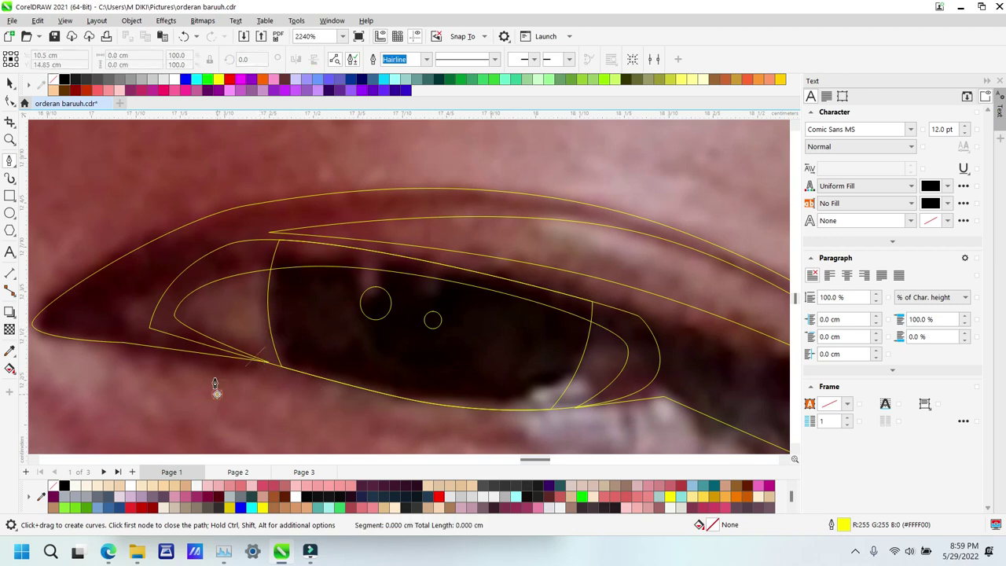
left_click(217, 311)
left_click_drag(448, 336, 511, 355)
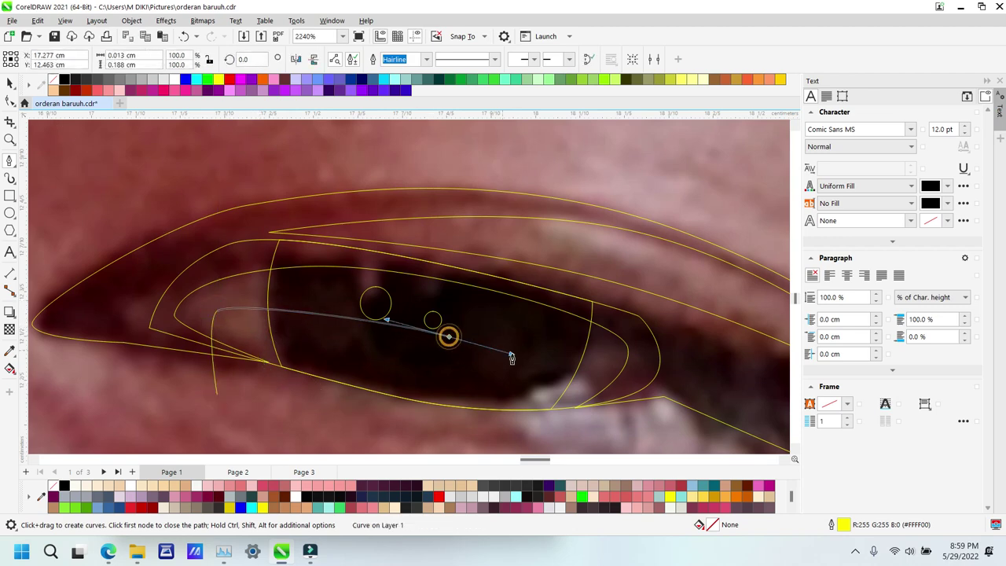
left_click_drag(580, 386, 586, 396)
left_click(559, 426)
left_click(643, 389)
left_click_drag(653, 289, 636, 275)
left_click_drag(101, 278, 98, 297)
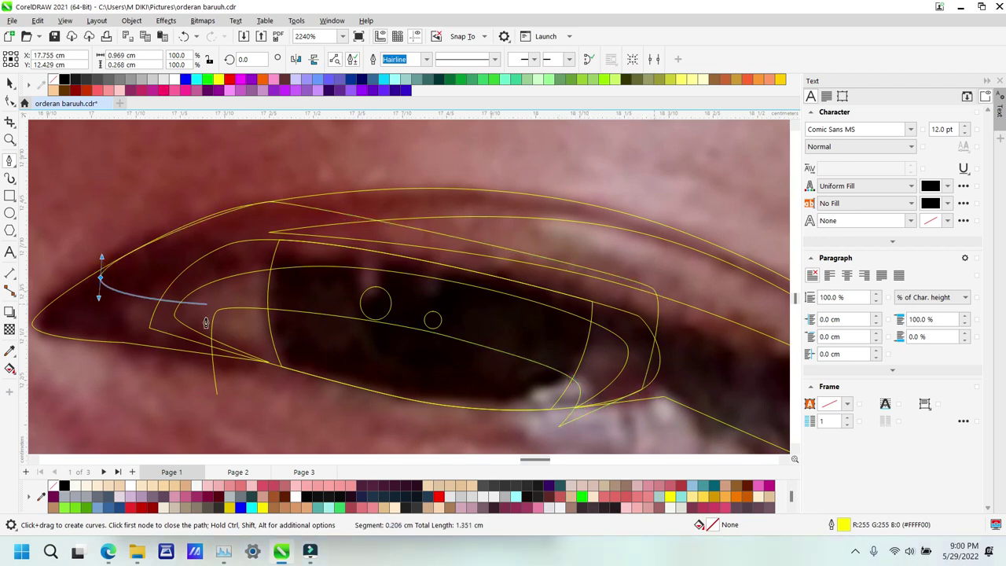
left_click(217, 394)
Step: Intersect the shadow shape with the eyeball and discard the parts extending outside it
key("space")
left_click(254, 326, "shift")
key("ctrl+z")
Step: Select the two iris highlights, fill them with white and remove their outlines
key("z")
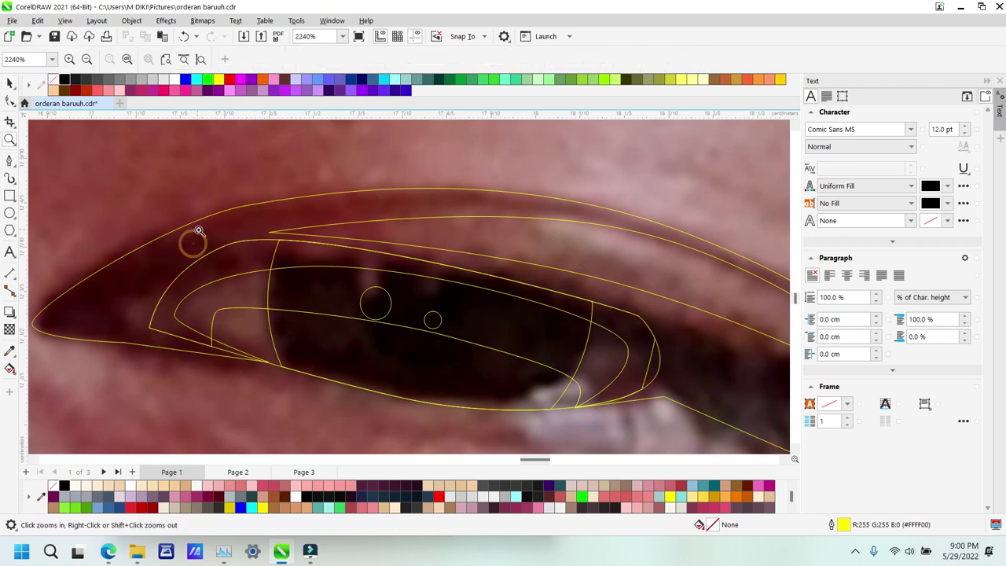
left_click(359, 298)
right_click(370, 297)
key("space")
left_click(407, 292)
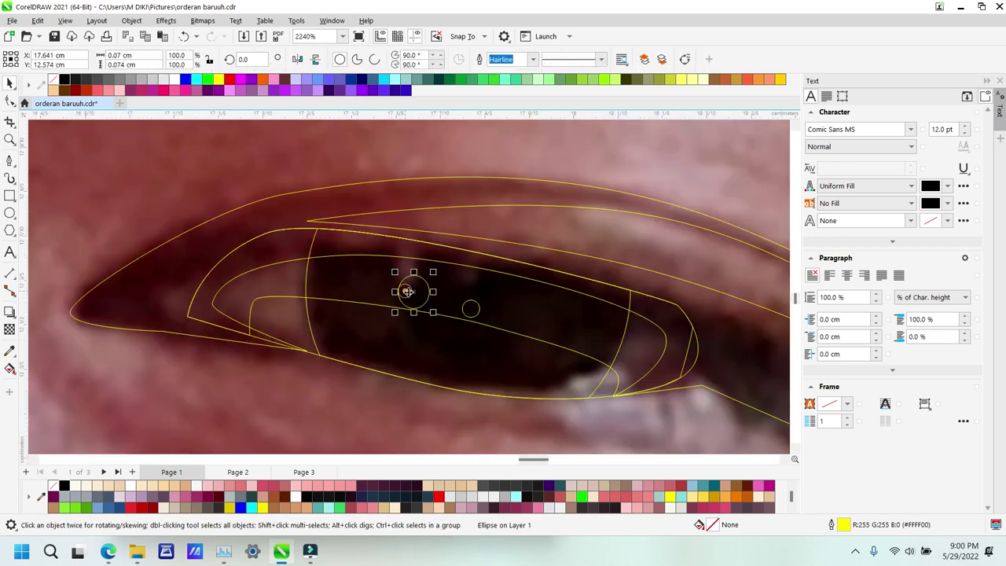
left_click(473, 313, "shift")
left_click(285, 317, "shift")
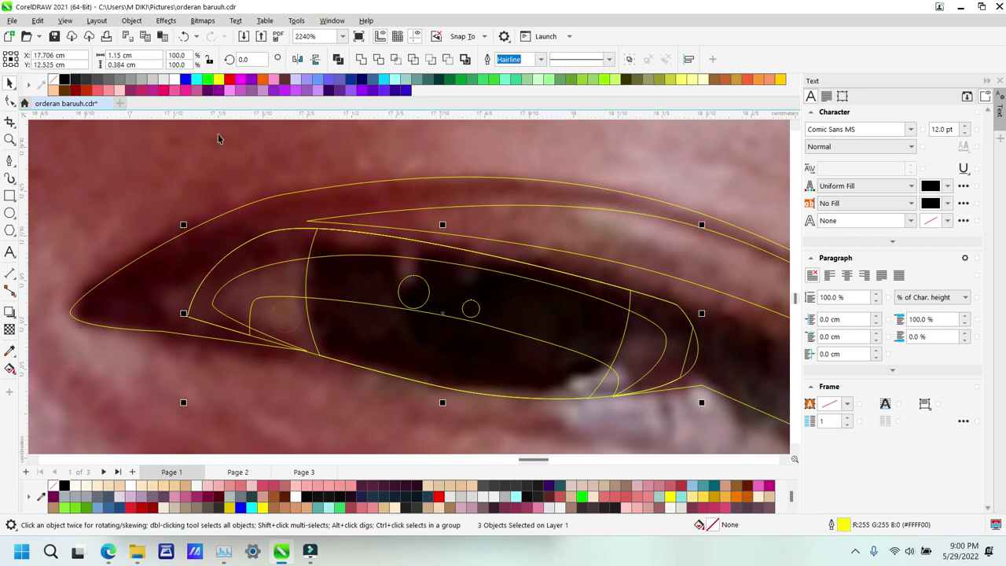
left_click(412, 330)
left_click(406, 288)
left_click(470, 307, "shift")
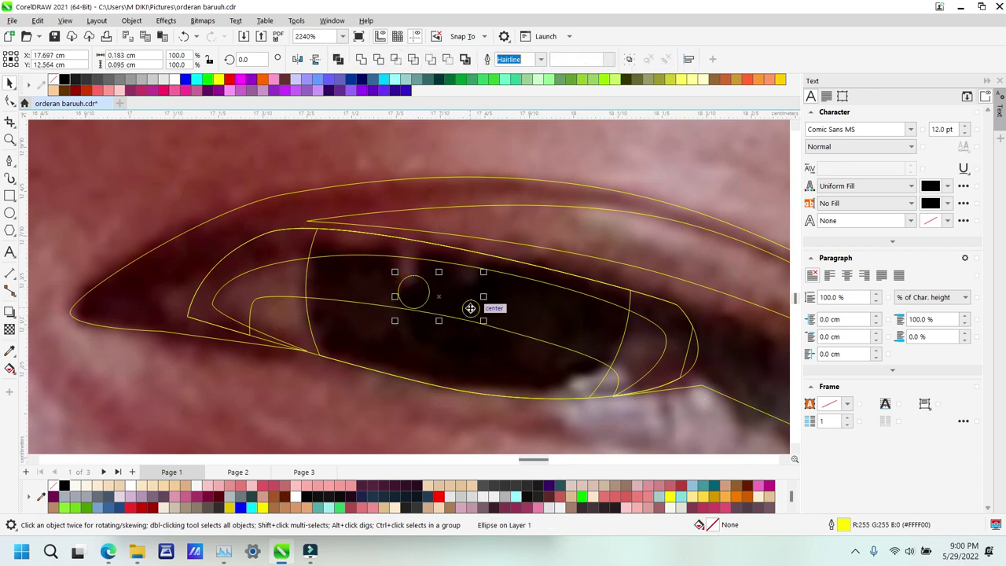
left_click(167, 79)
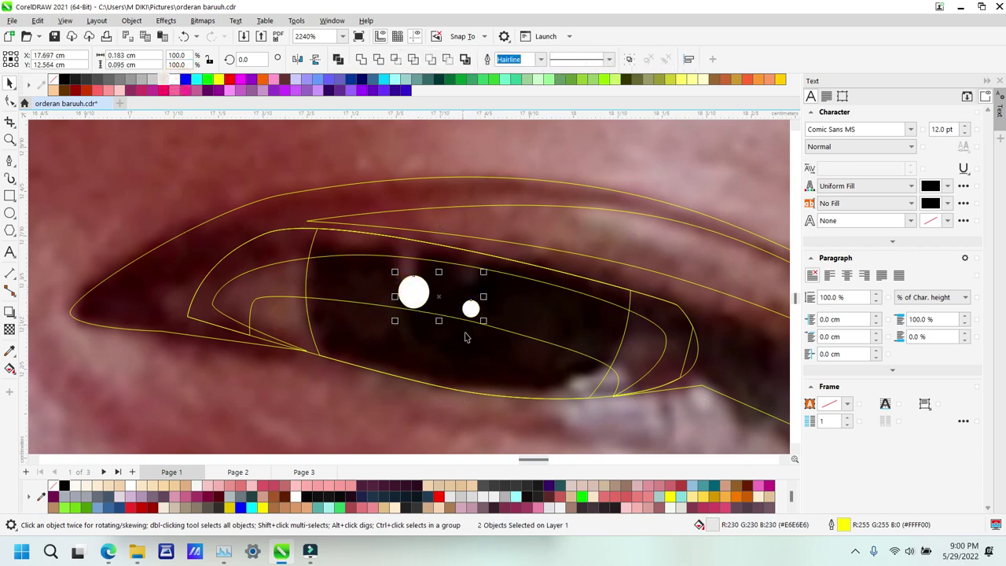
Step: Fill the iris and eye outline with black and the eyeball with light grey (#E6E6E6), removing their outlines
key("Tab")
left_click(153, 241, "shift")
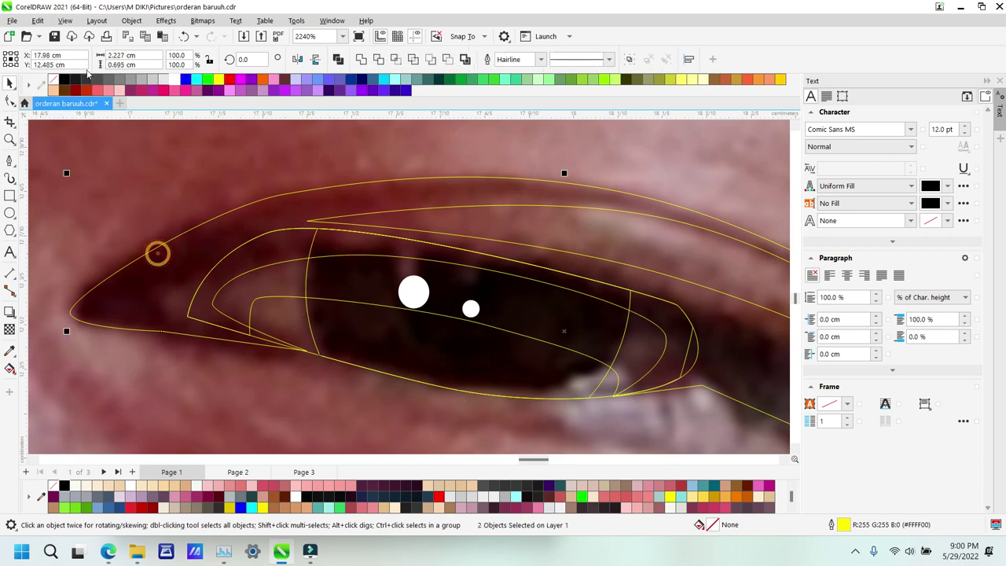
left_click(65, 79)
left_click(289, 319)
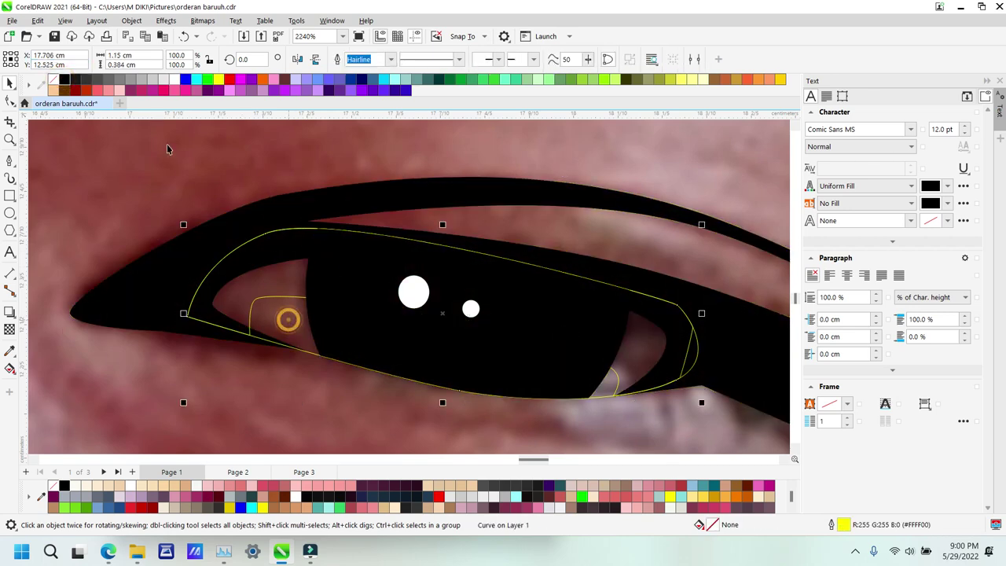
left_click(162, 79)
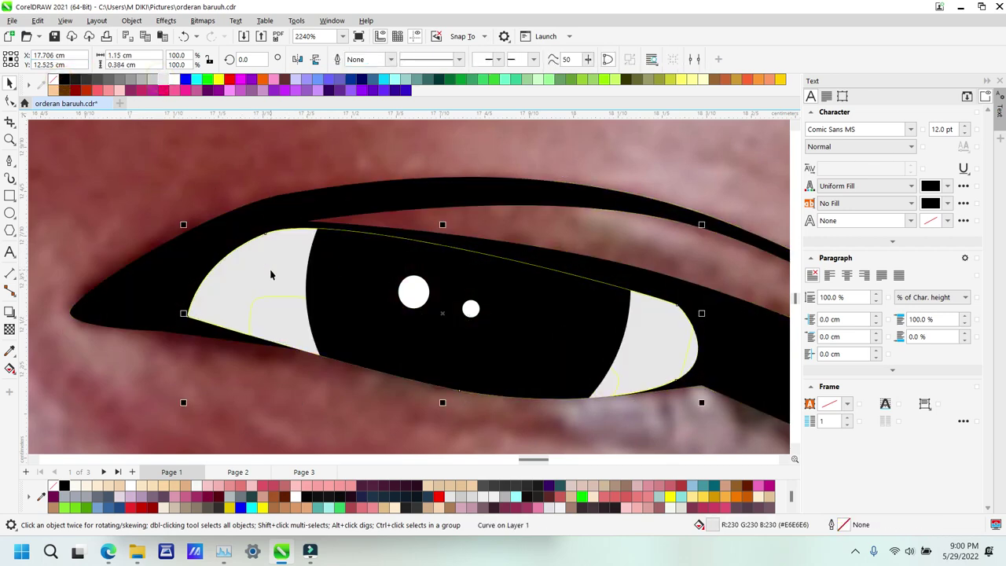
Step: Fill the eyeball's shadow shape with grey (#999999), and send it together with the eyeball to the back, one level above the bottom
left_click(132, 80)
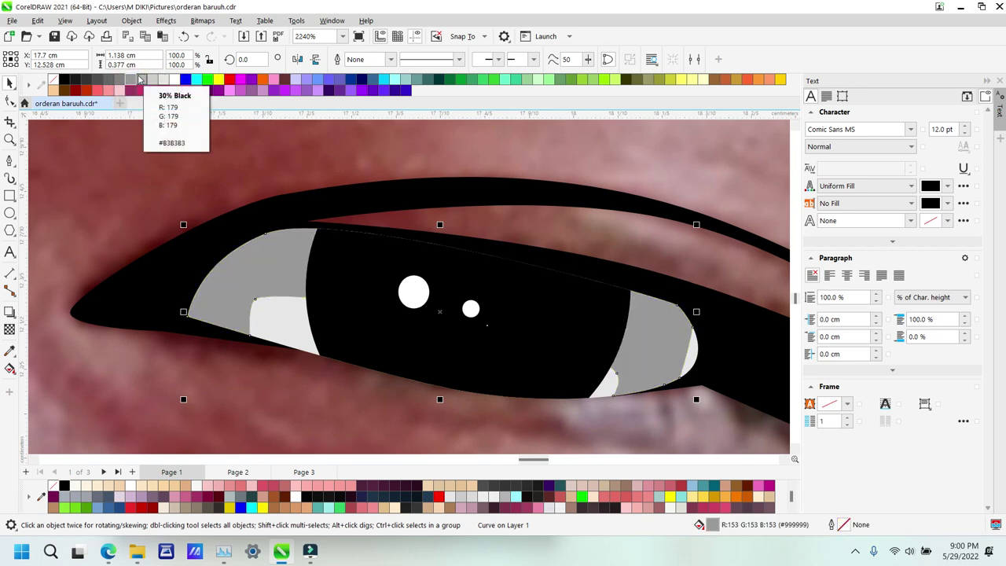
left_click(131, 80)
left_click(291, 321)
left_click(281, 266, "shift")
key("shift+Page_Down")
key("ctrl+Page_Up")
Step: Trace the inner end and lower edge of the untraced eyebrow out to its tail with the Pen tool
key("z")
right_click(282, 267)
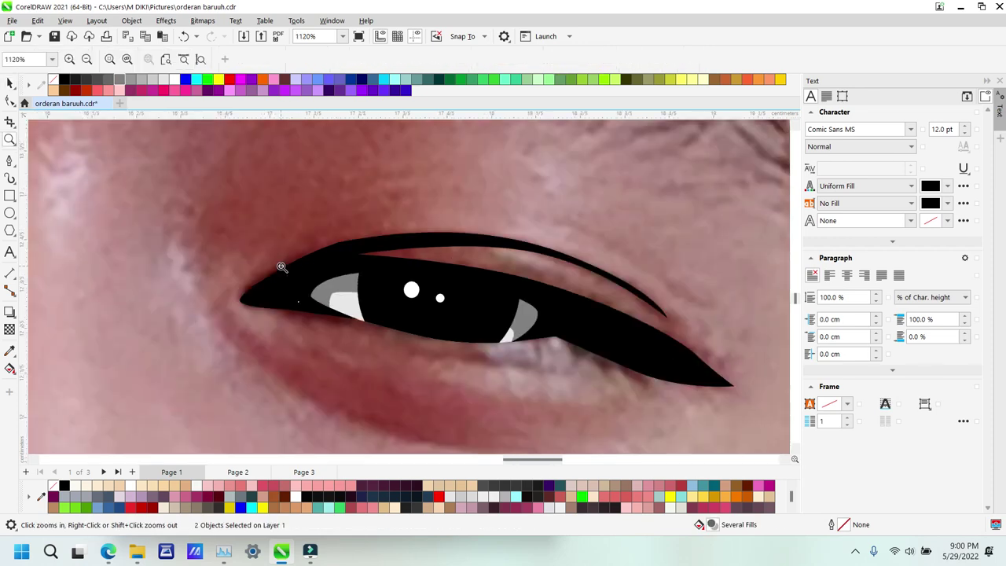
right_click(281, 265)
right_click(278, 246)
right_click(278, 246)
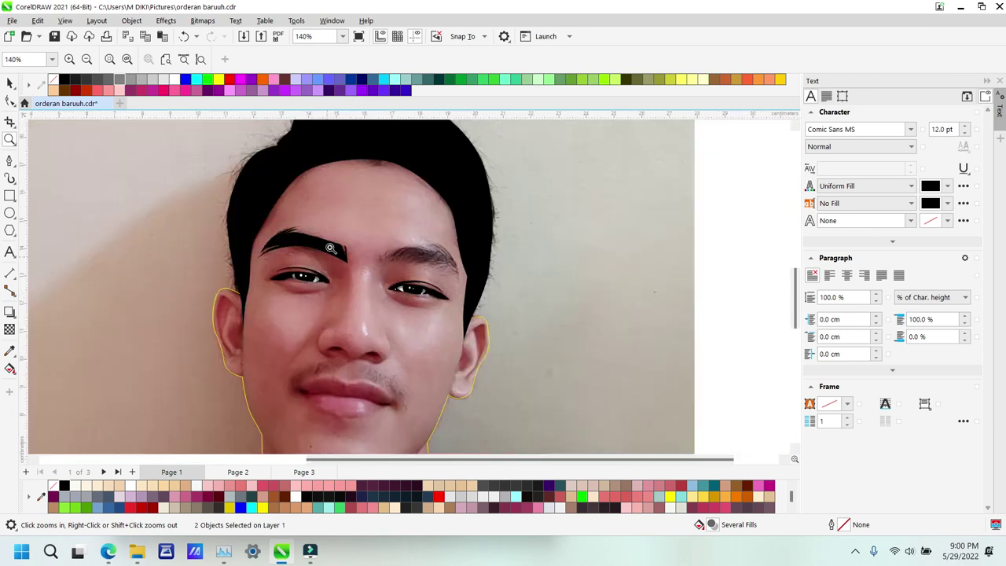
left_click_drag(520, 342, 520, 341)
left_click_drag(286, 184, 505, 307)
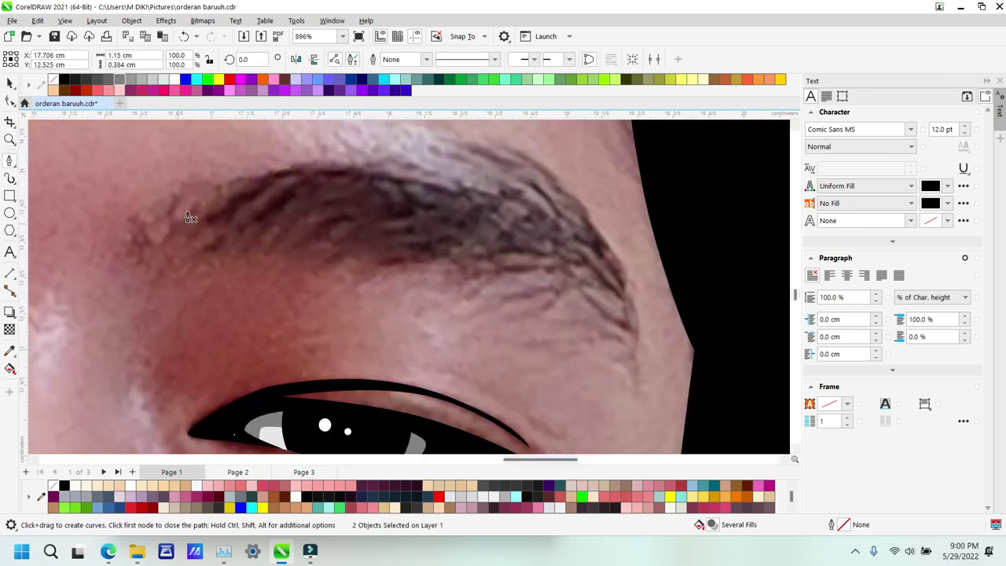
right_click(257, 247)
left_click_drag(139, 159, 584, 359)
key("p")
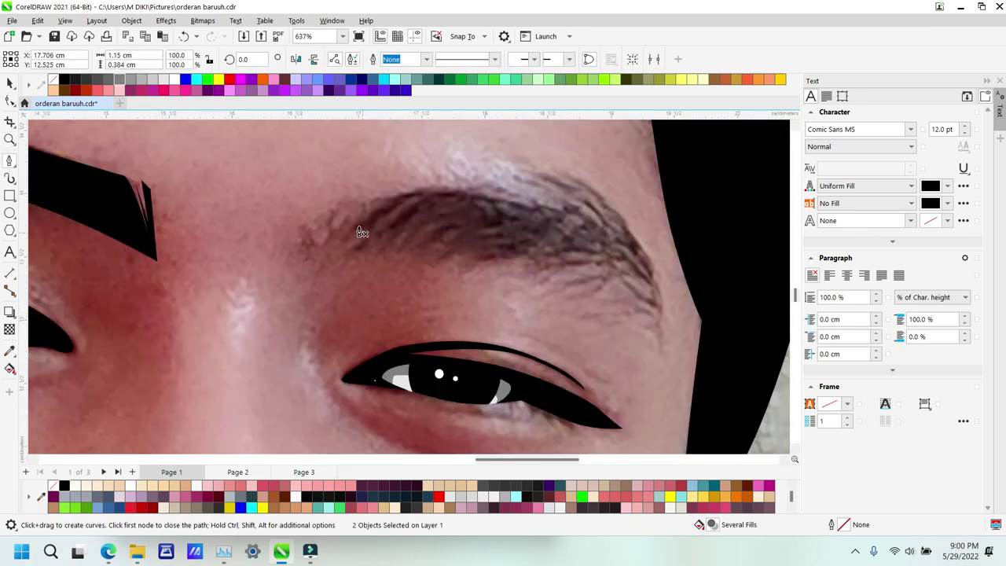
left_click(331, 210)
left_click(317, 268)
left_click_drag(542, 261, 624, 284)
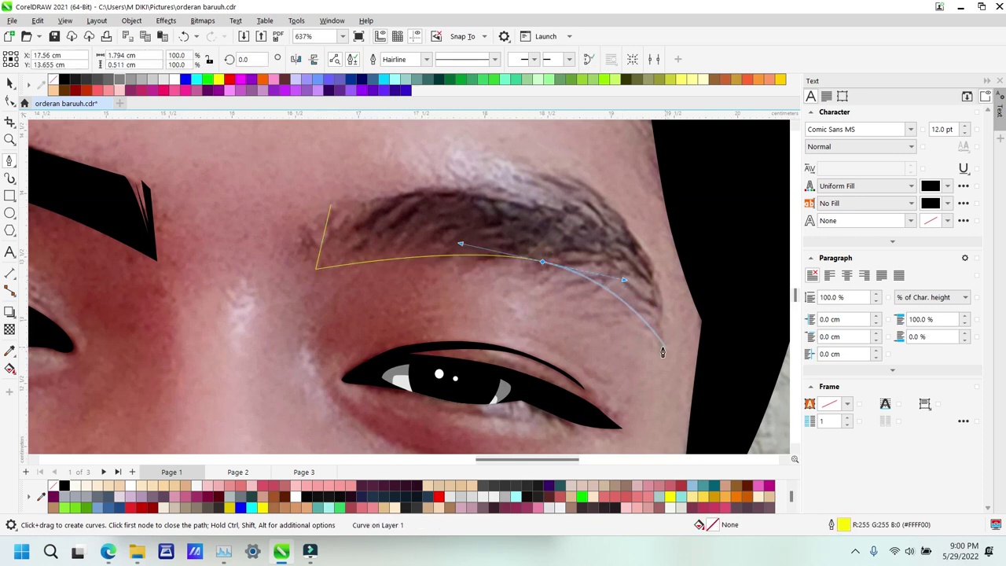
left_click(660, 346)
Step: Continue the eyebrow path around the tail and outer arch, adding pointed notches that imitate hair strands
left_click_drag(641, 304, 660, 321)
left_click(620, 279)
left_click(660, 322)
left_click_drag(638, 257, 606, 207)
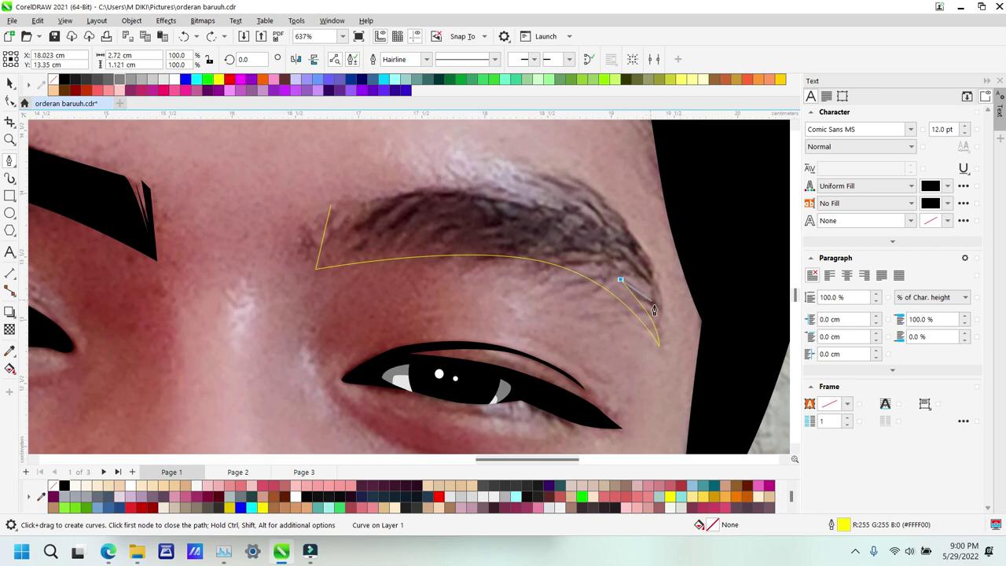
left_click_drag(651, 306, 659, 314)
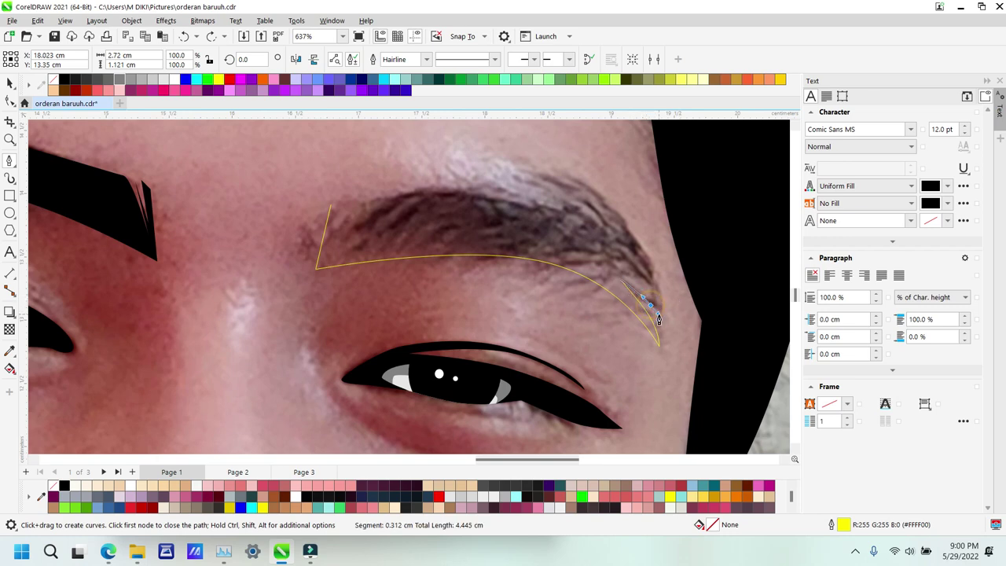
left_click_drag(636, 243, 562, 204)
left_click(586, 189)
left_click(571, 195)
left_click(605, 233)
key("ctrl+z")
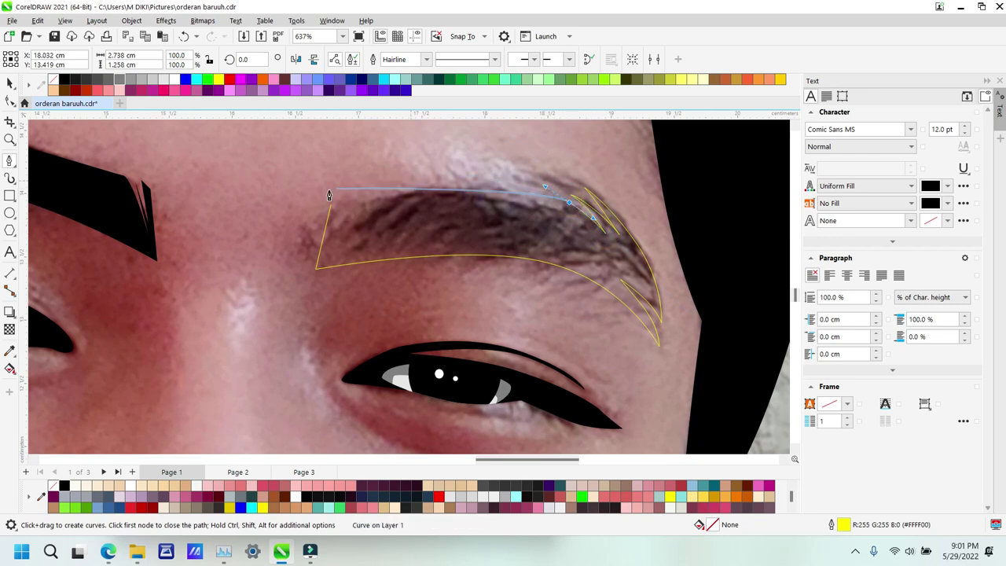
Step: Close the eyebrow path along its upper edge and notched inner end, and fill it with black without an outline
left_click(406, 195)
left_click_drag(406, 198, 371, 199)
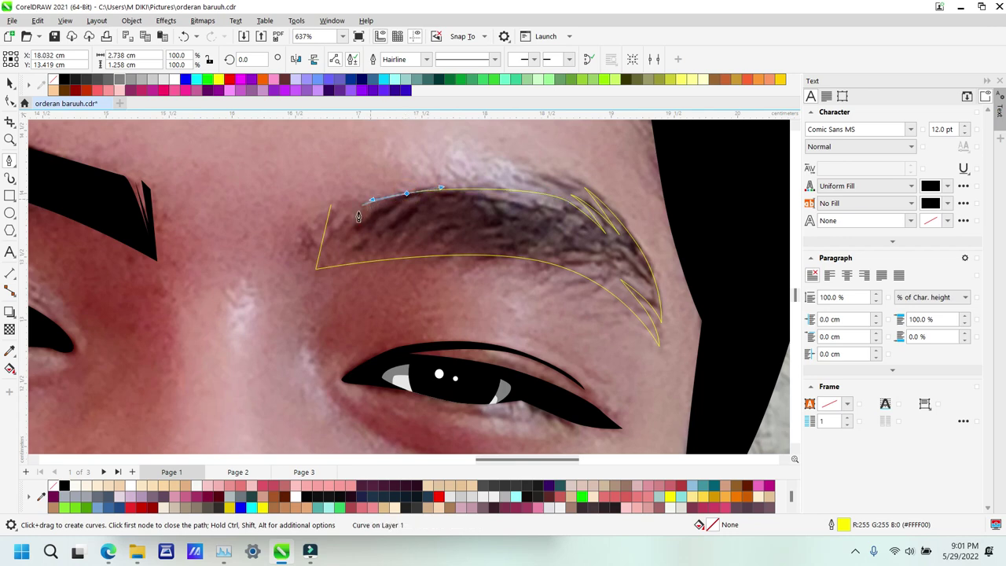
left_click_drag(347, 238, 339, 255)
left_click(336, 250)
left_click(366, 202)
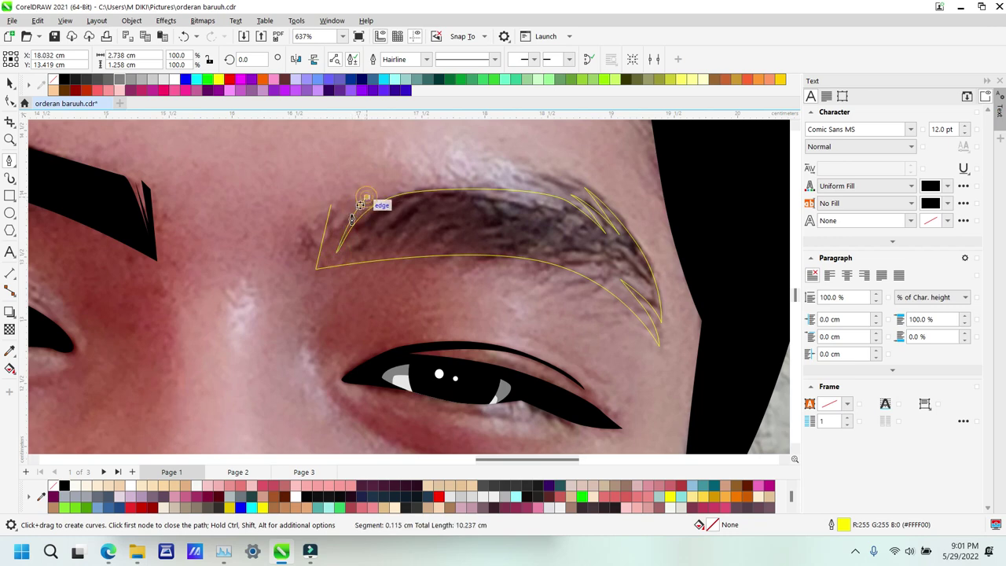
left_click(336, 247)
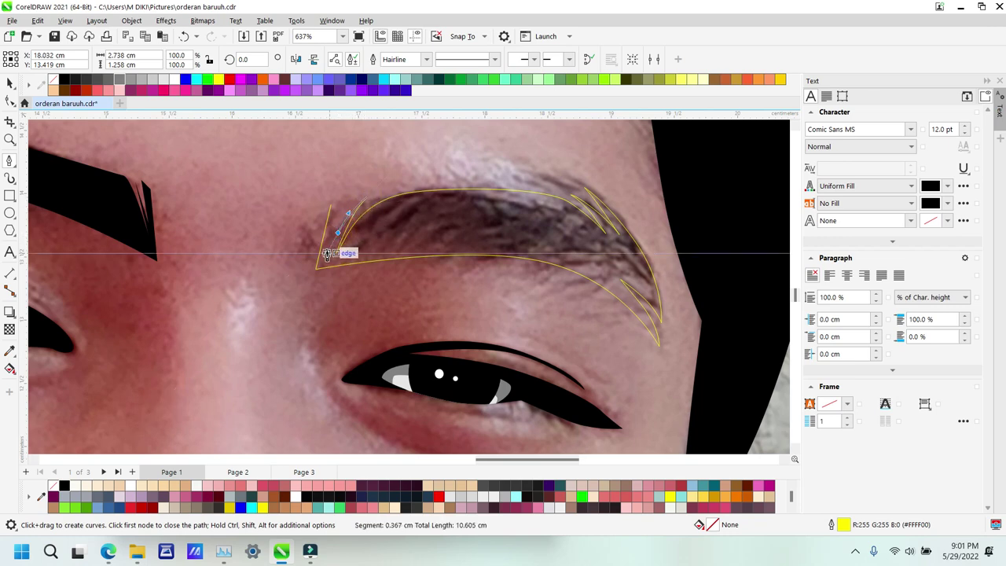
left_click(326, 258)
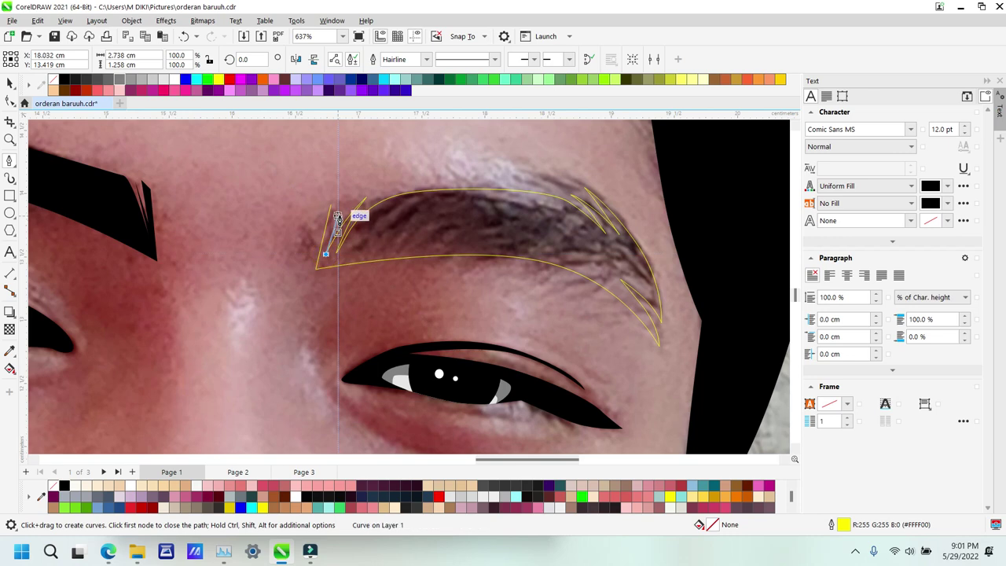
left_click(333, 207)
left_click(66, 81)
right_click(53, 80)
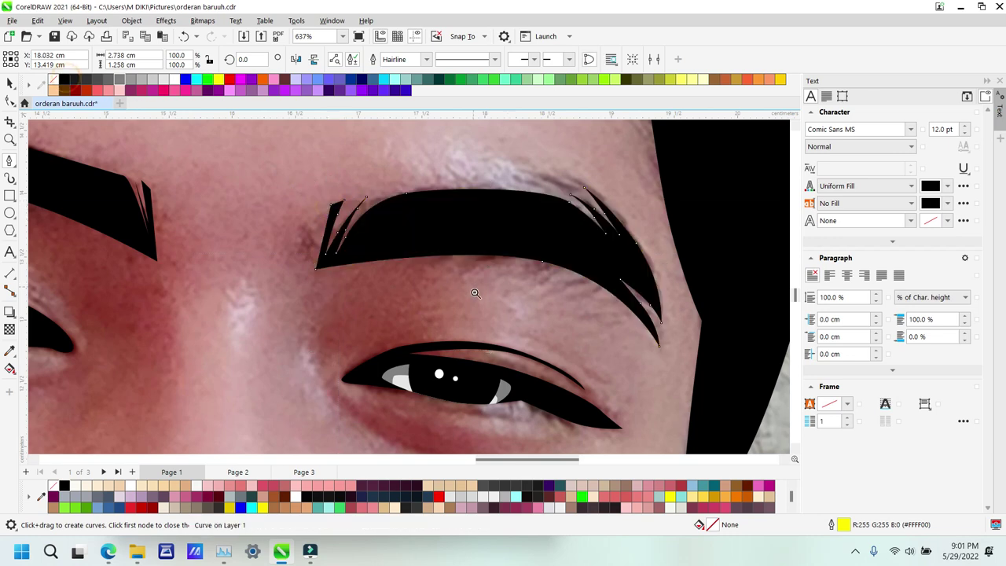
Step: Trace a closed shape around the dark opening of each nostril with the Pen tool
key("z")
scroll(315, 216, "down", 3)
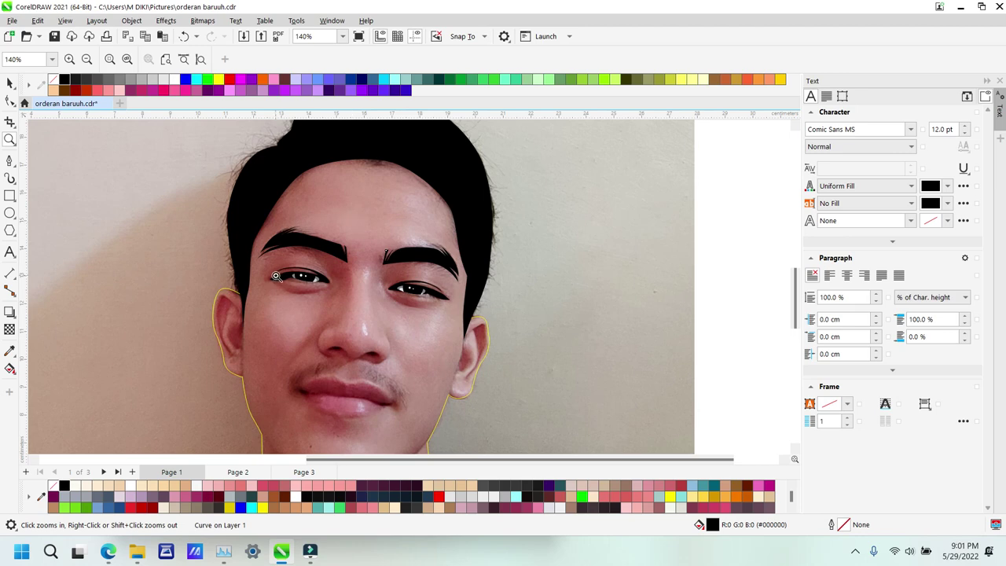
scroll(338, 386, "up", 3)
scroll(351, 220, "up", 2)
key("p")
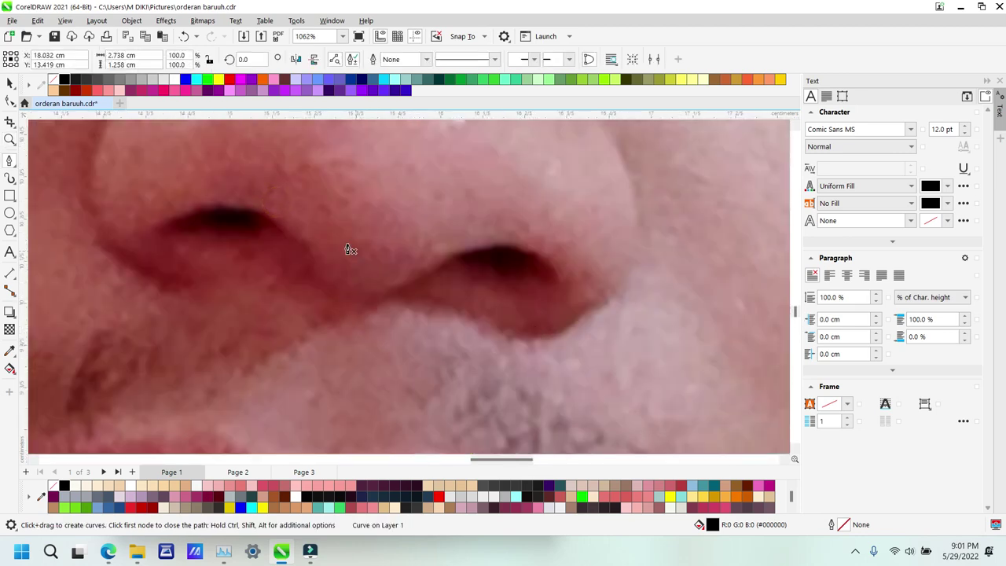
left_click(279, 229)
left_click_drag(233, 204, 201, 200)
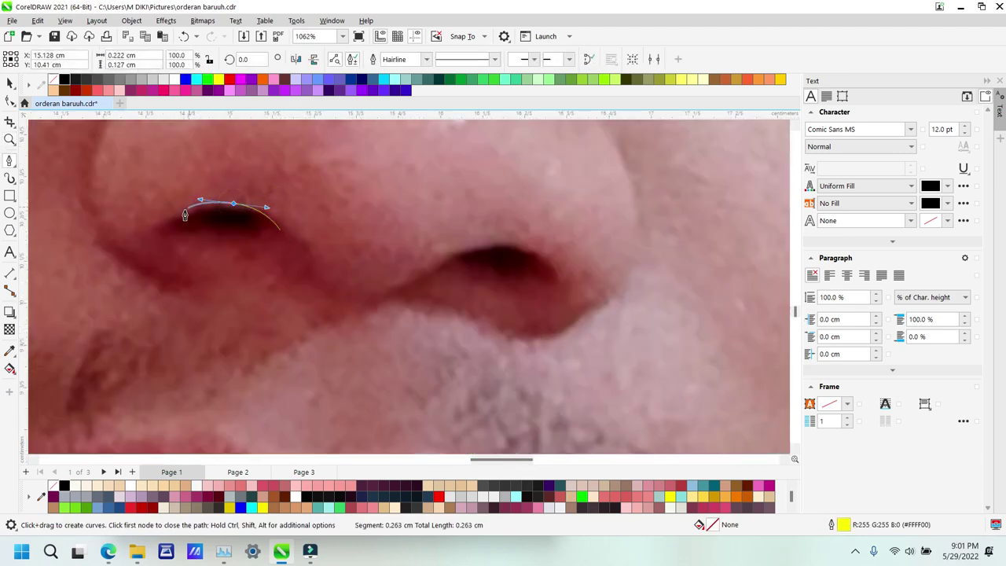
left_click(161, 225)
left_click_drag(249, 231, 268, 225)
left_click(279, 229)
left_click(442, 256)
left_click_drag(515, 244, 553, 283)
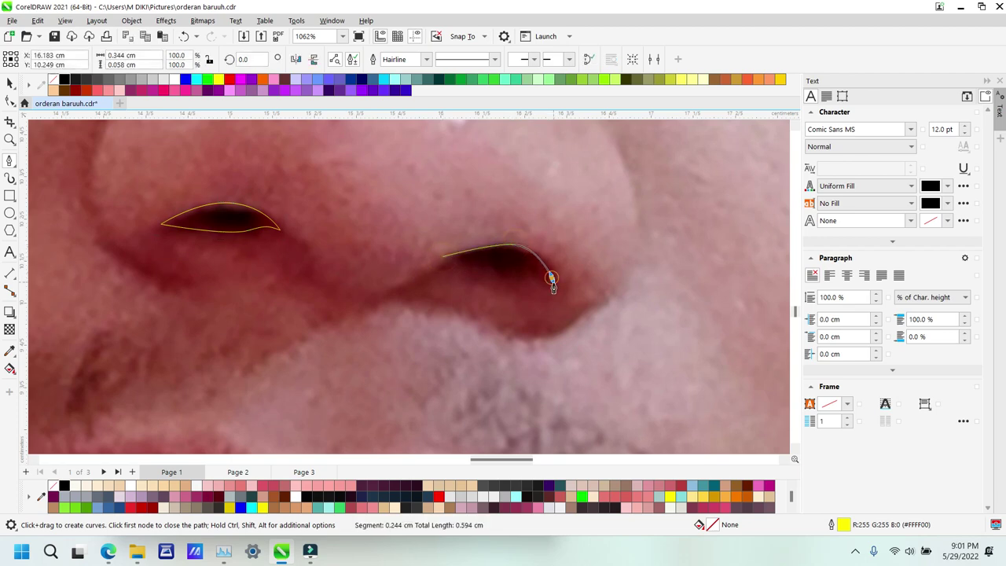
left_click(444, 256)
Step: Select both nostril shapes, fill them with black and remove their outlines
key("space")
left_click(233, 207, "shift")
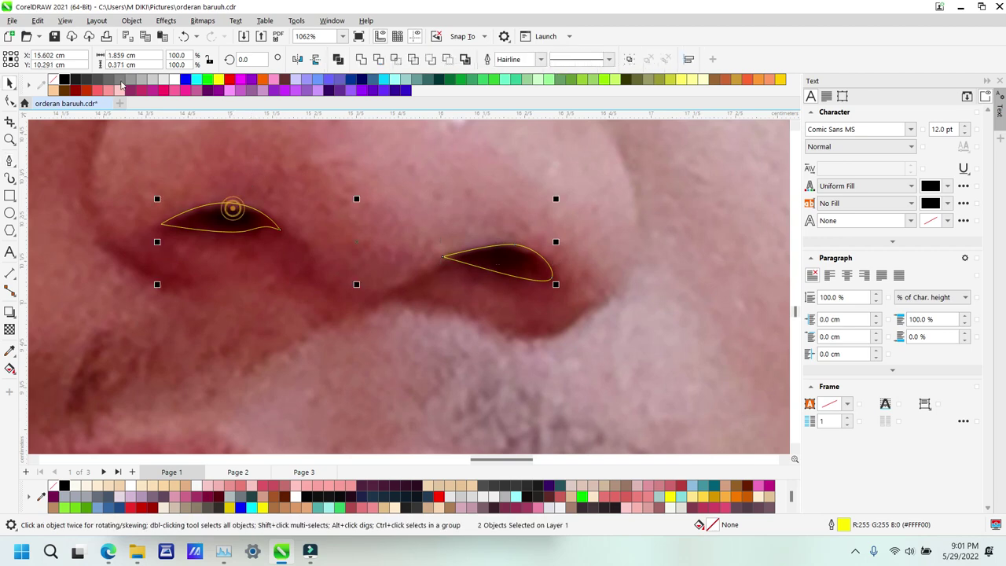
left_click(64, 79)
right_click(53, 79)
Step: Trace a thin closed shape along the dark line between the lips, from one mouth corner to the other
key("z")
scroll(433, 234, "down", 2)
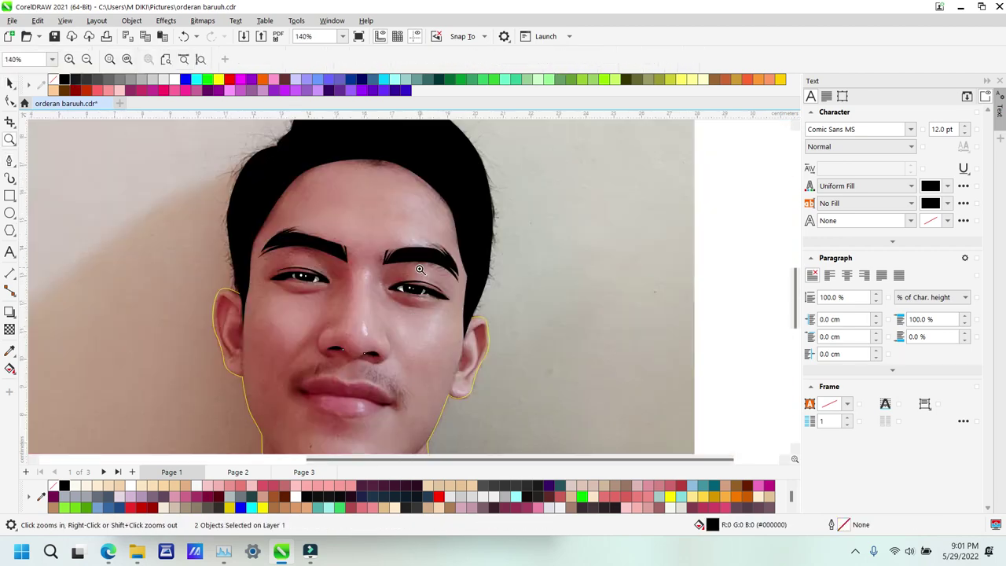
scroll(338, 381, "up", 2)
left_click_drag(503, 398, 503, 399)
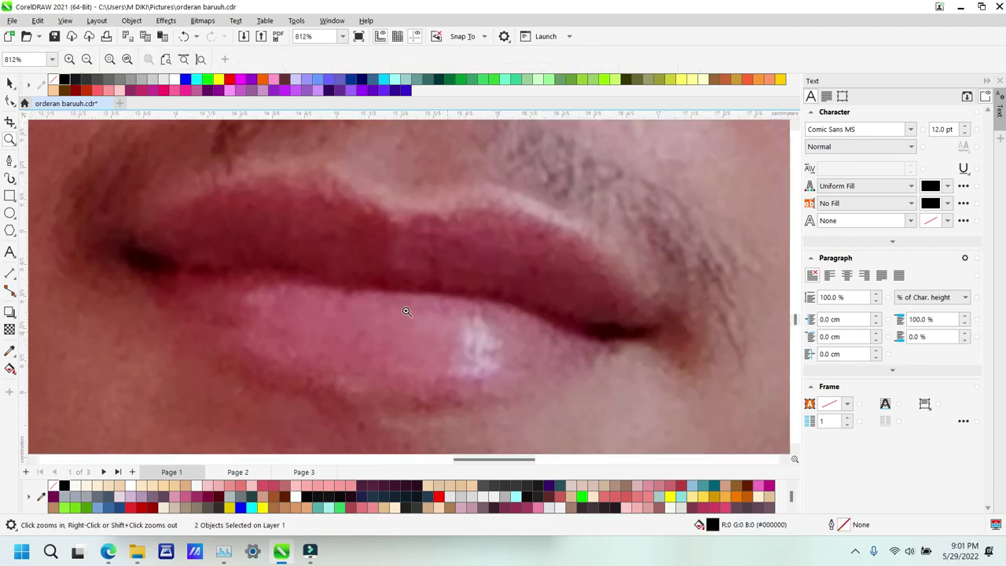
key("space")
left_click_drag(119, 257, 161, 285)
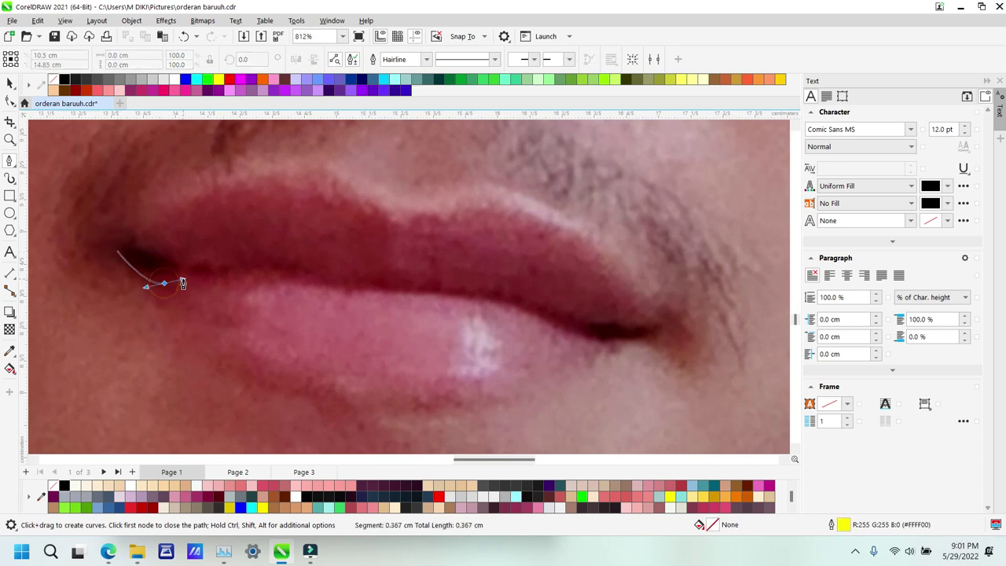
mouse_move(294, 275)
left_mouse_down()
mouse_move(401, 310)
mouse_move(507, 297)
left_mouse_up()
left_click_drag(591, 339, 576, 321)
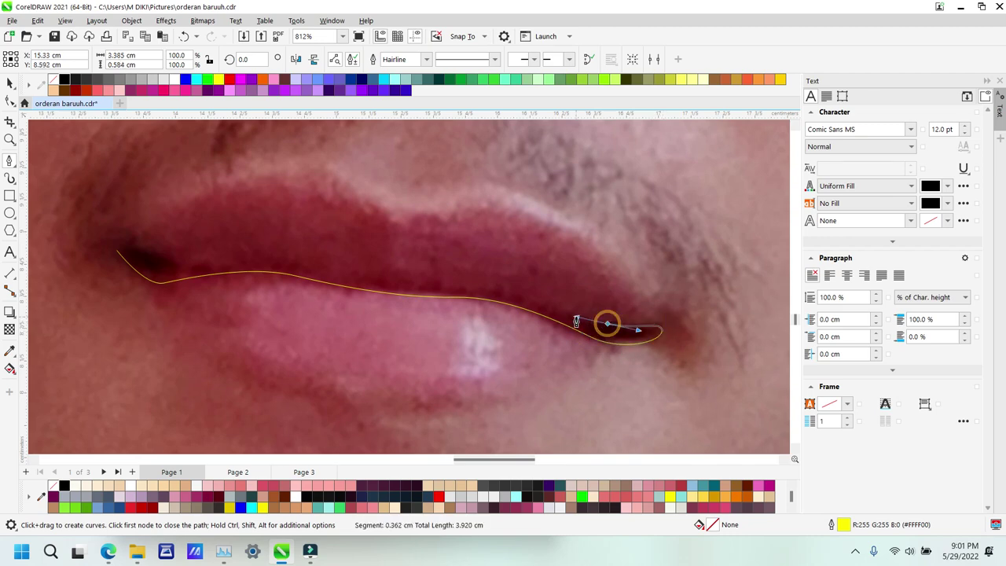
left_click_drag(502, 295, 460, 291)
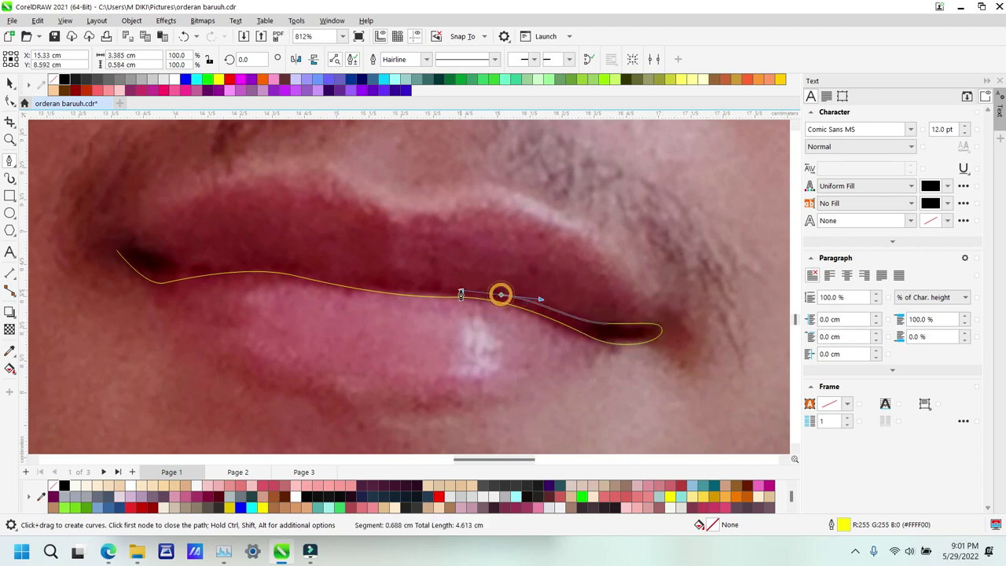
left_click_drag(340, 280, 288, 269)
left_click(208, 267)
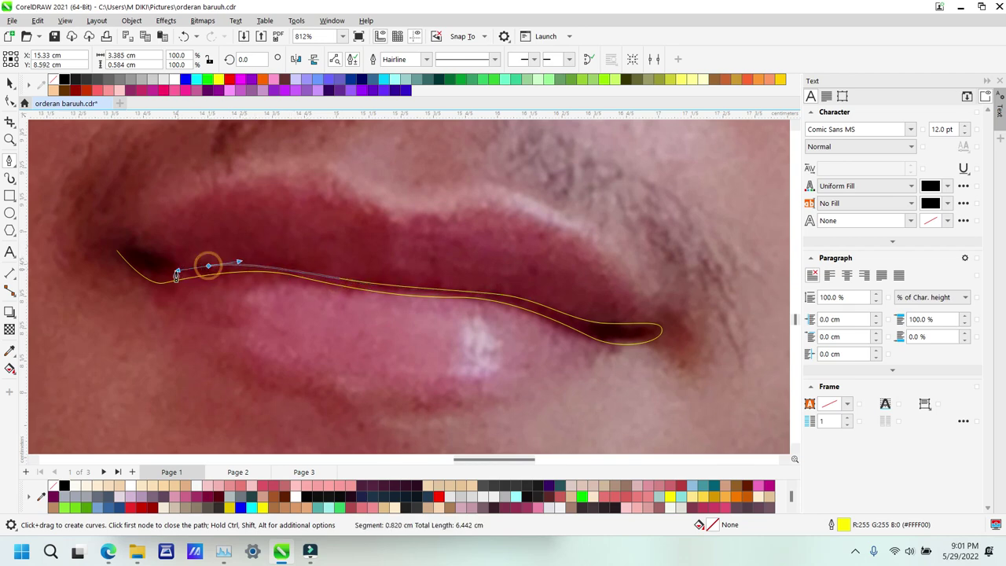
left_click(118, 250)
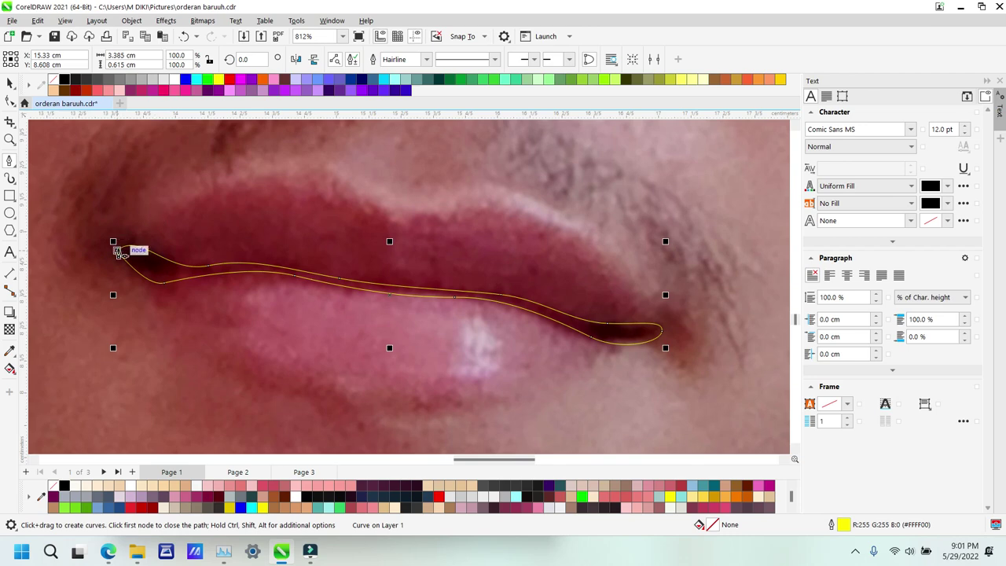
Step: Trace a closed outline around both lips, following the upper lip's bow and the lower lip's curve
left_click(118, 249)
left_click_drag(235, 183, 283, 170)
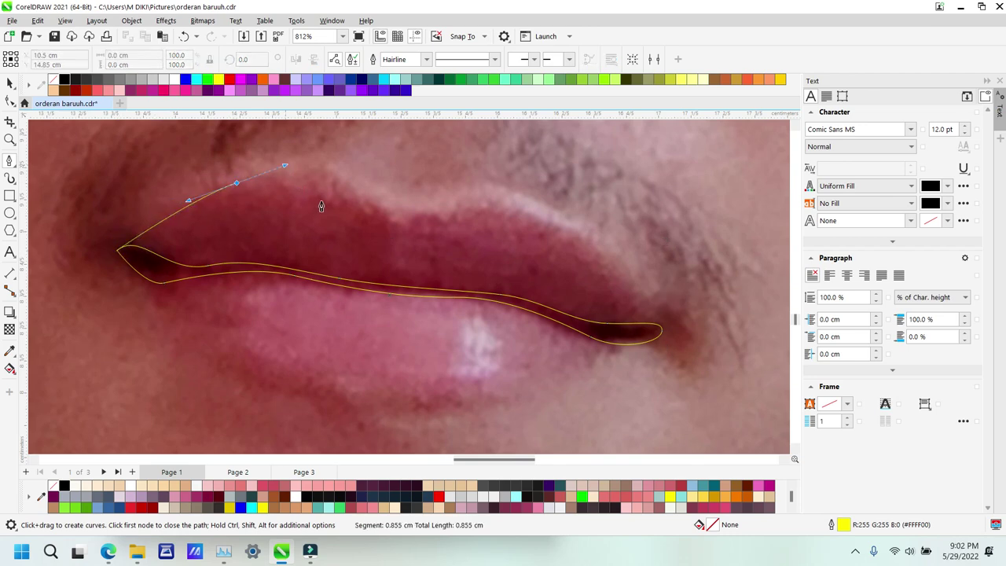
left_click_drag(378, 209, 468, 193)
left_click_drag(552, 224, 582, 238)
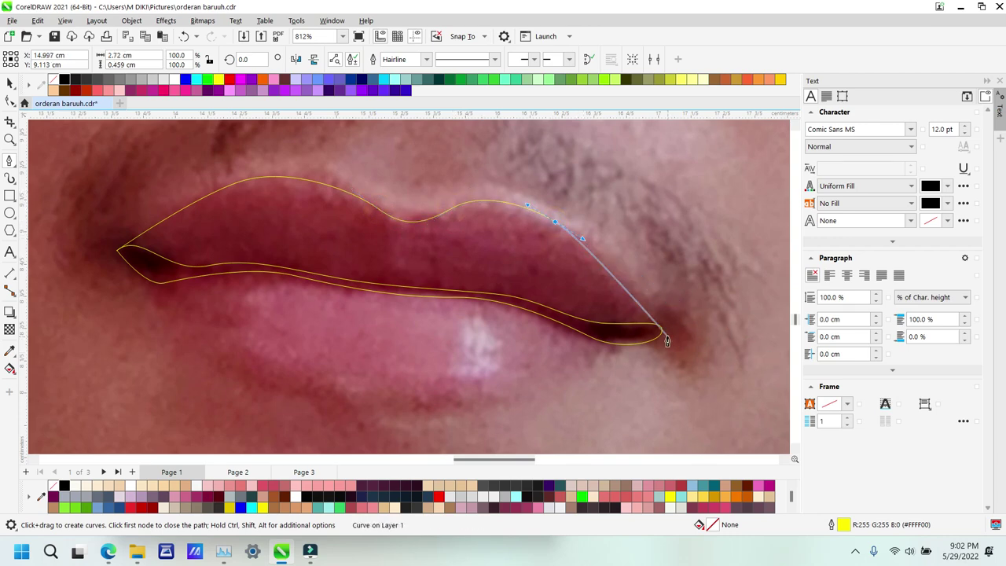
left_click_drag(647, 324, 655, 346)
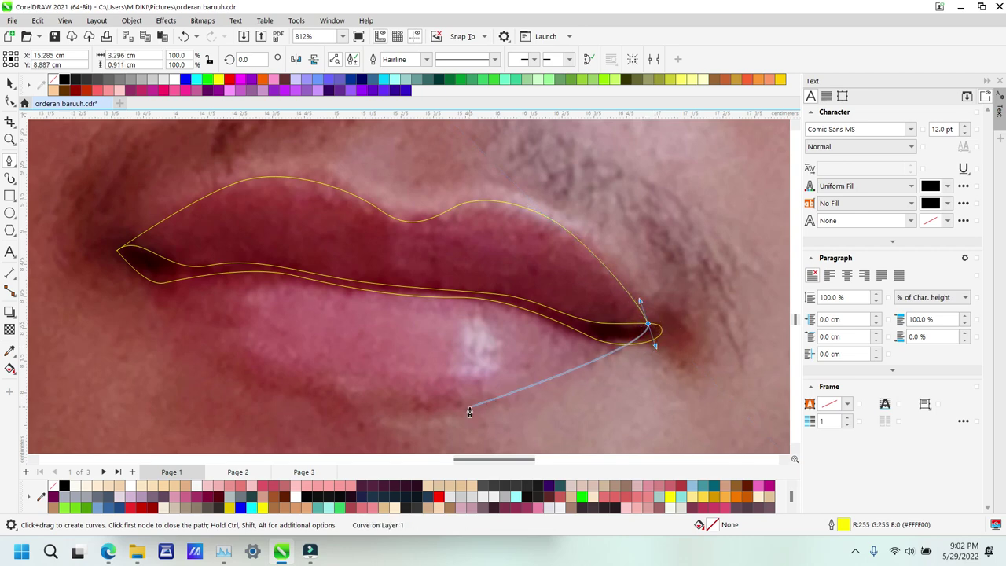
left_click_drag(461, 409, 405, 422)
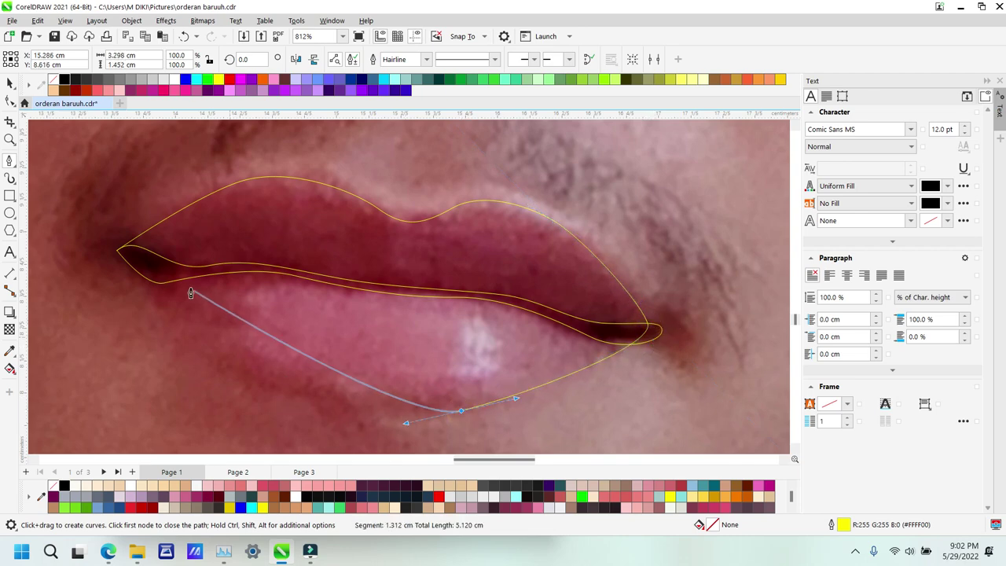
left_click_drag(124, 256, 178, 329)
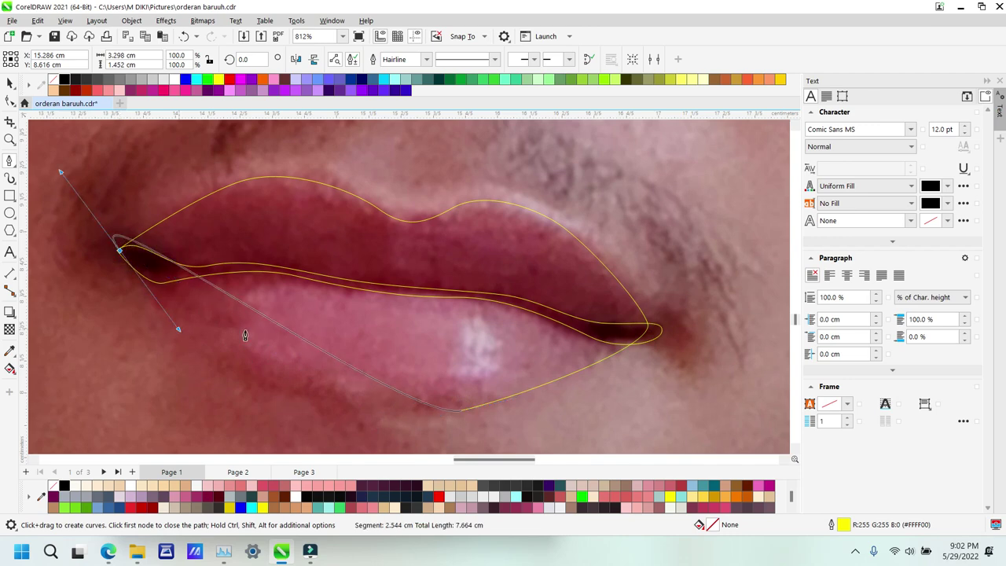
key("ctrl+z")
left_click_drag(241, 378, 203, 358)
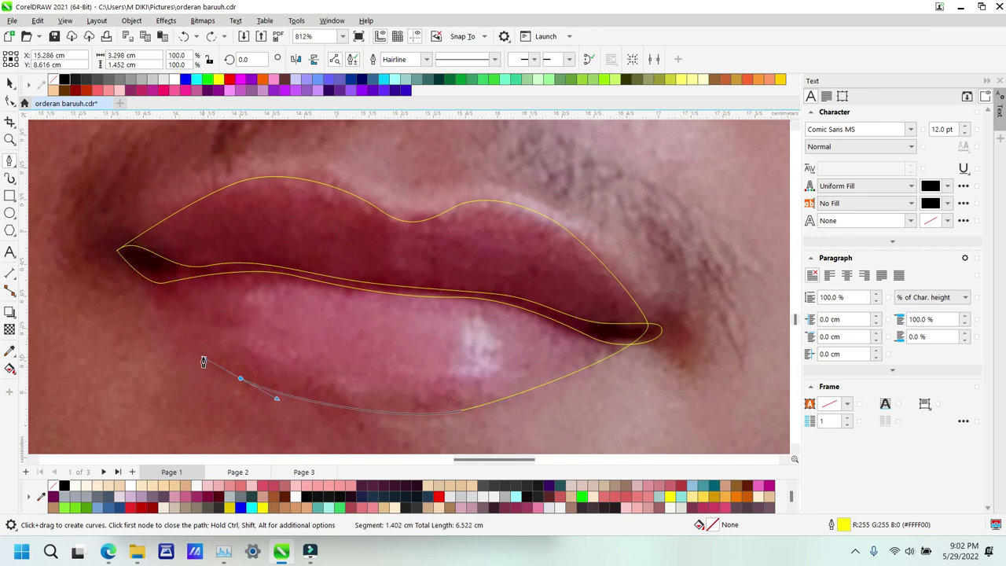
left_click(117, 253)
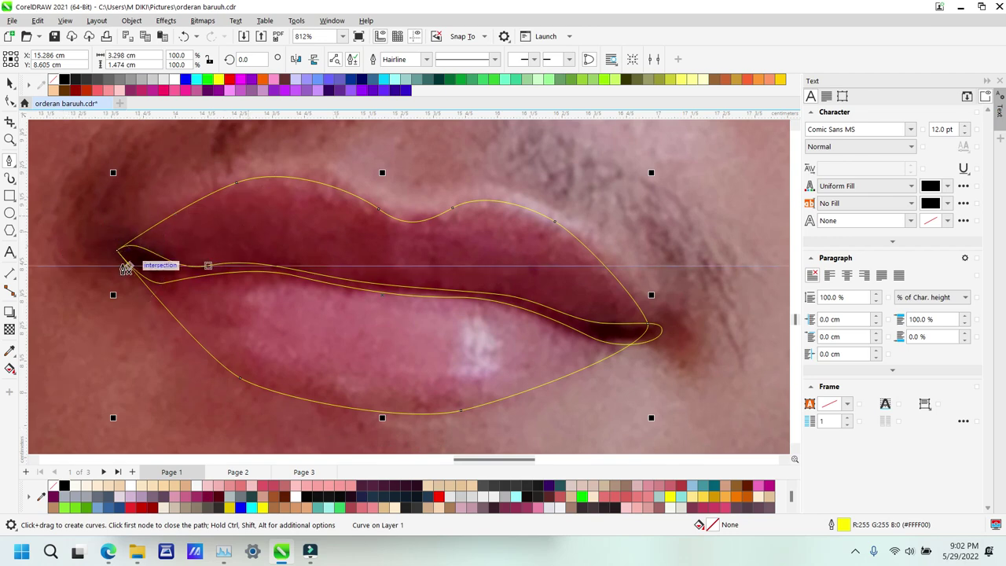
Step: Trace a closed shading shape around both lips that dips into the upper lip and curves inside the lower lip, overrunning the lip outline
left_click(86, 206)
left_click_drag(327, 164, 416, 185)
left_click_drag(400, 270, 415, 279)
left_click_drag(517, 275, 554, 273)
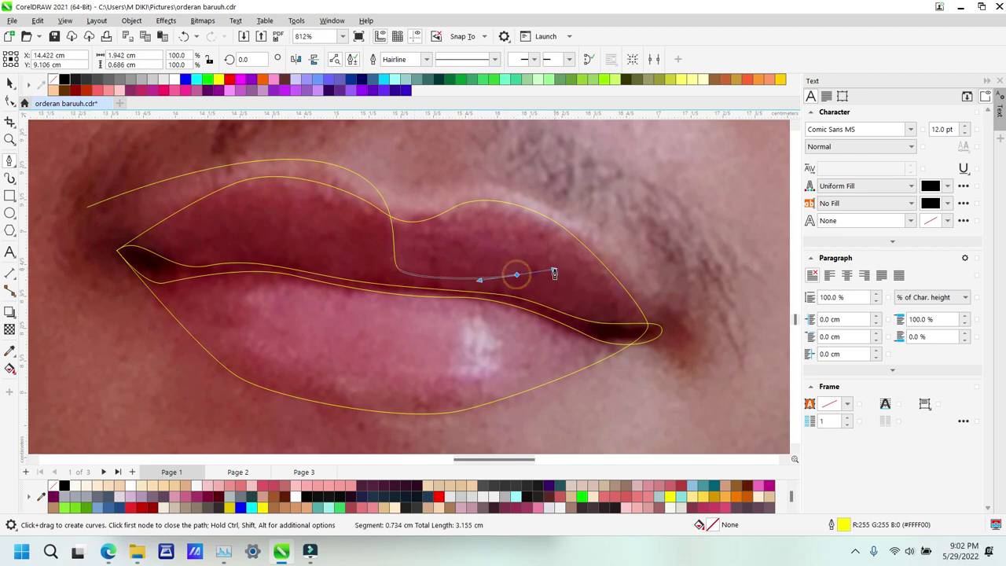
left_click_drag(605, 295, 628, 312)
left_click(674, 312)
left_click(694, 359)
left_click(615, 368)
left_click_drag(501, 311, 442, 298)
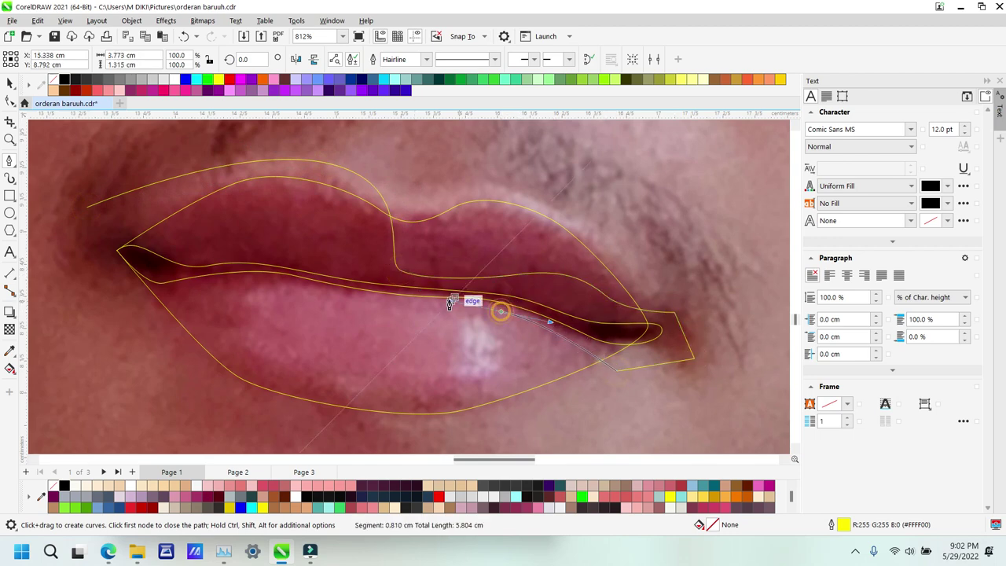
left_click_drag(316, 299, 265, 281)
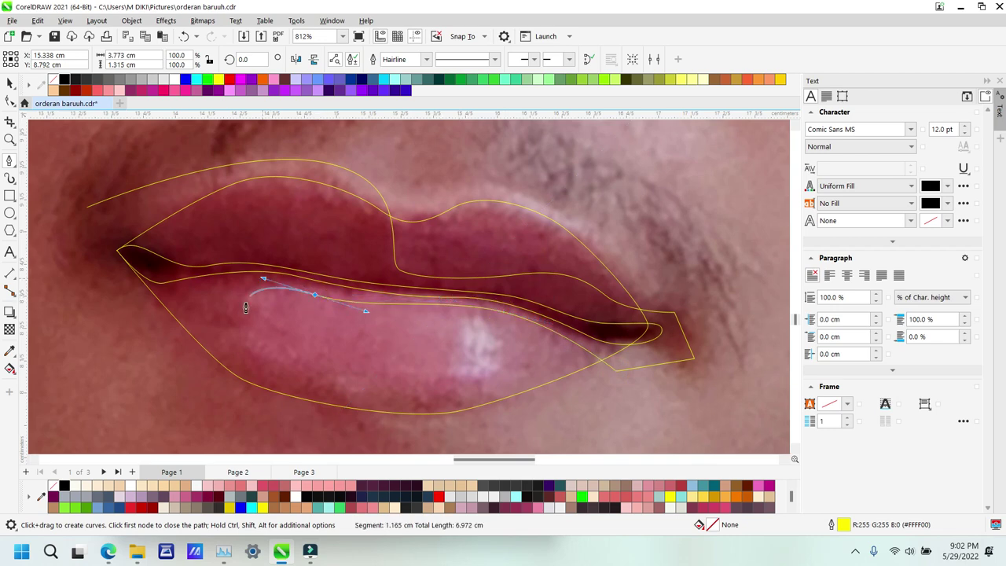
left_click_drag(239, 318, 233, 344)
left_click_drag(323, 385, 363, 395)
left_click(390, 444)
left_click(213, 404)
left_click(87, 207)
Step: Intersect the shading shape with the lip outline and delete the original with its parts outside the lips
key("space")
left_click(398, 343, "shift")
key("alt+i")
left_click(161, 184)
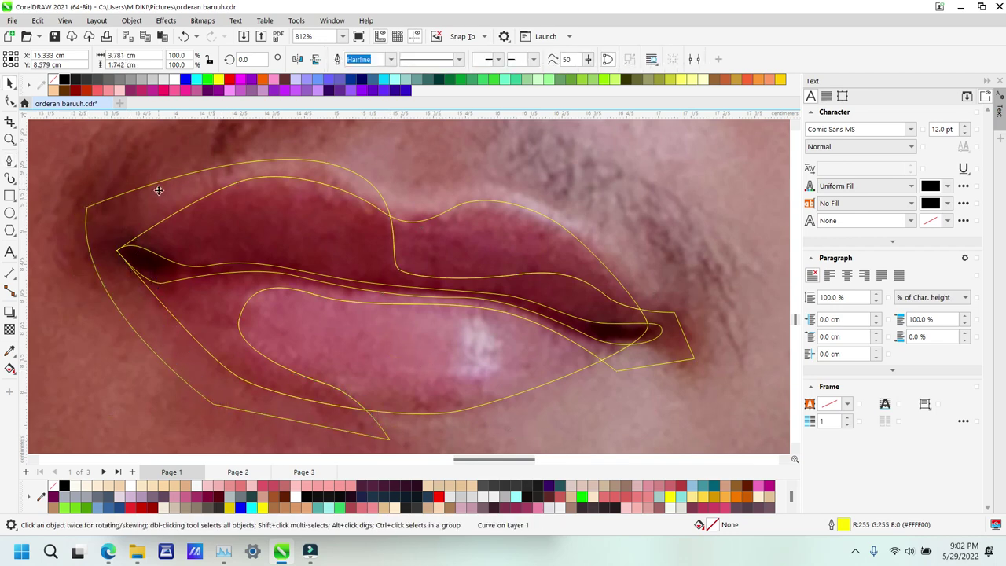
key("Delete")
Step: Trace a second, narrower closed shading band around the mouth line, running past both mouth corners and curving into the lower lip
key("space")
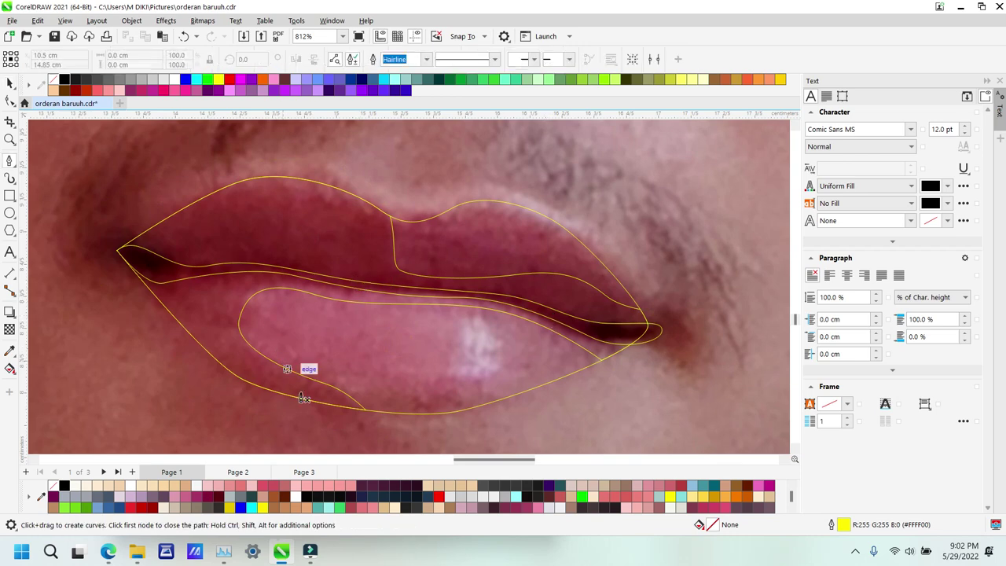
left_click(90, 225)
left_click_drag(213, 224, 272, 243)
left_click_drag(377, 271, 420, 277)
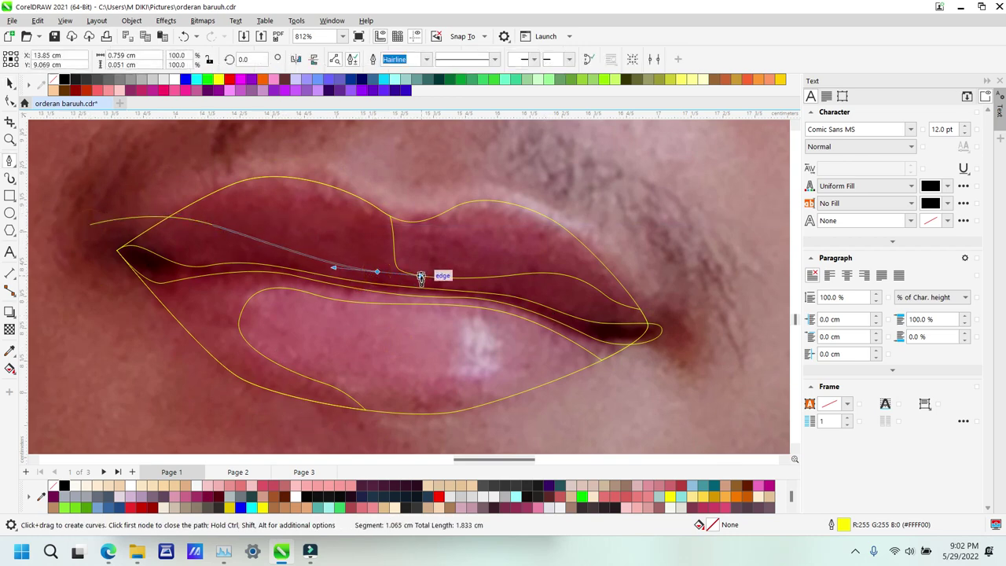
key("ctrl+z")
left_click_drag(361, 272, 426, 284)
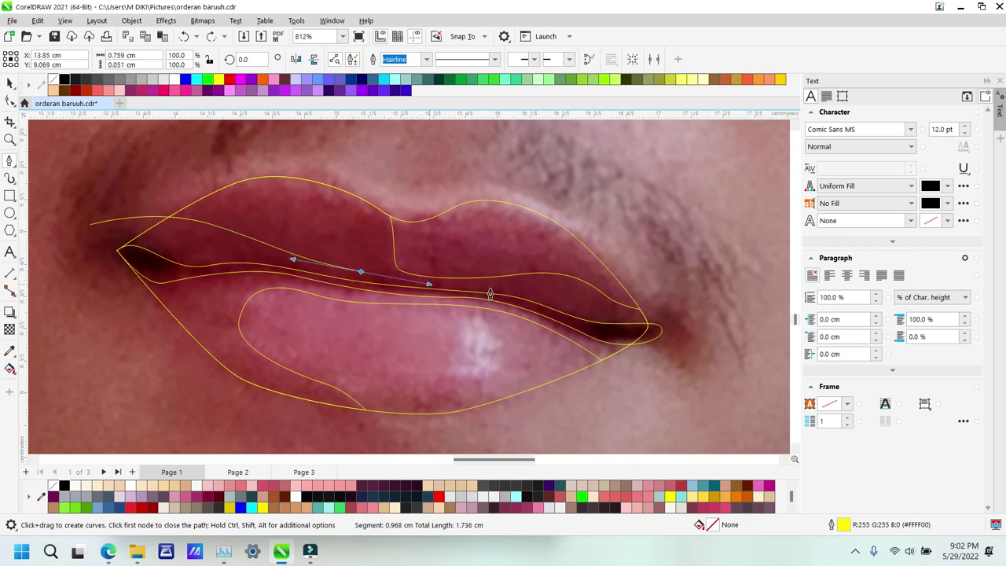
left_click_drag(509, 289, 529, 292)
left_click(530, 288)
key("ctrl+z")
key("ctrl+z")
left_click_drag(520, 285, 526, 285)
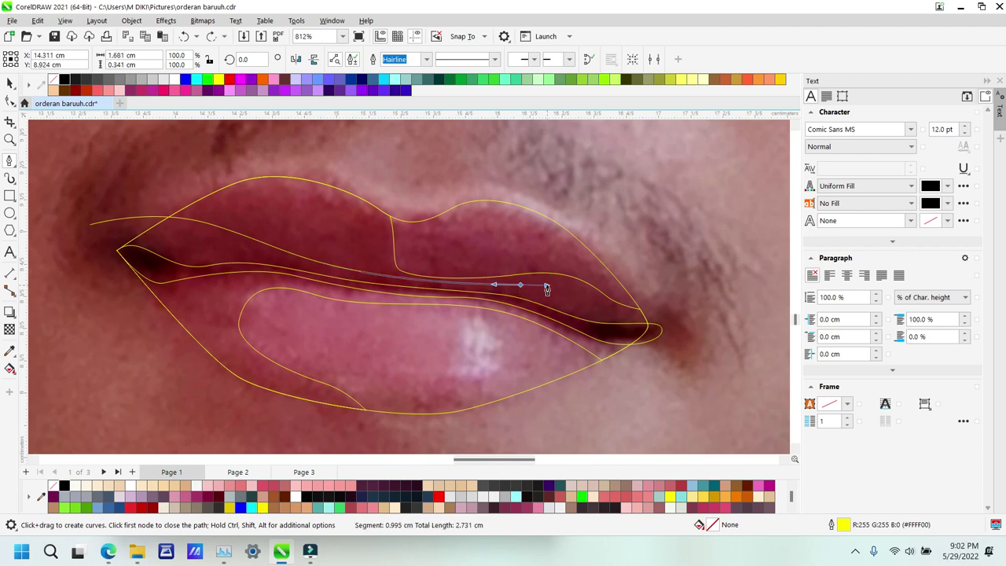
left_click_drag(607, 307, 619, 316)
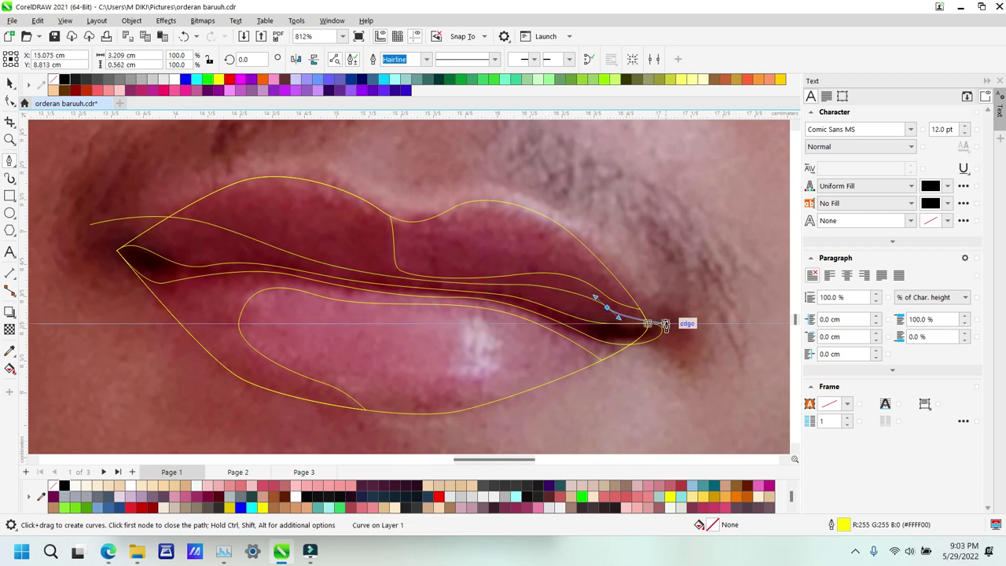
left_click(671, 320)
left_click(660, 358)
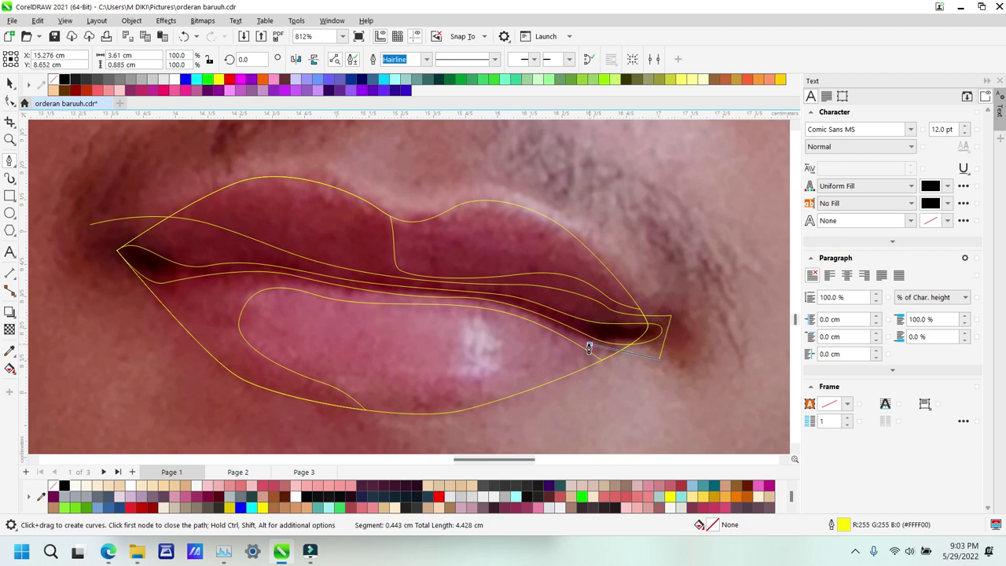
left_click_drag(421, 299, 345, 300)
left_click_drag(256, 283, 206, 289)
left_click(286, 411)
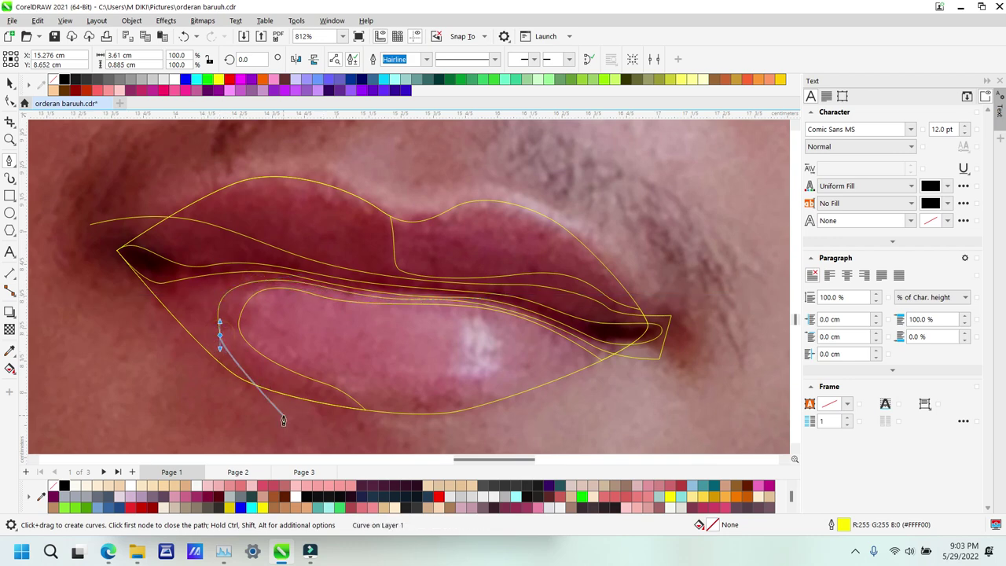
left_click(131, 361)
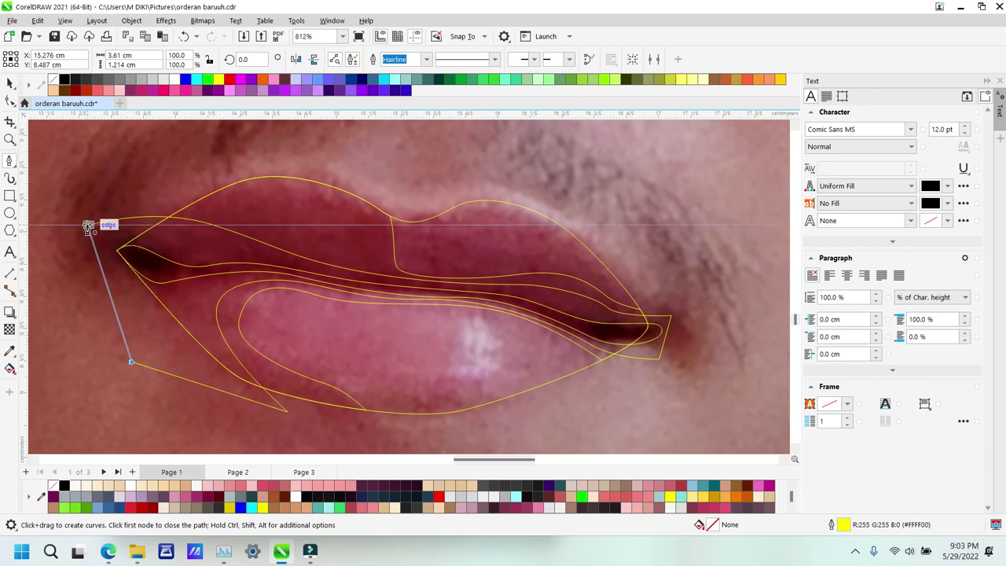
left_click(89, 226)
Step: Intersect the narrower shading band with the lip outline and delete the original that overruns the lips
key("space")
left_click(297, 209, "shift")
key("alt+i")
left_click(145, 343)
key("Delete")
Step: Trace a closed shape for the lighter area of the lower lip, extending it past the lip's lower edge near the mouth corner
key("z")
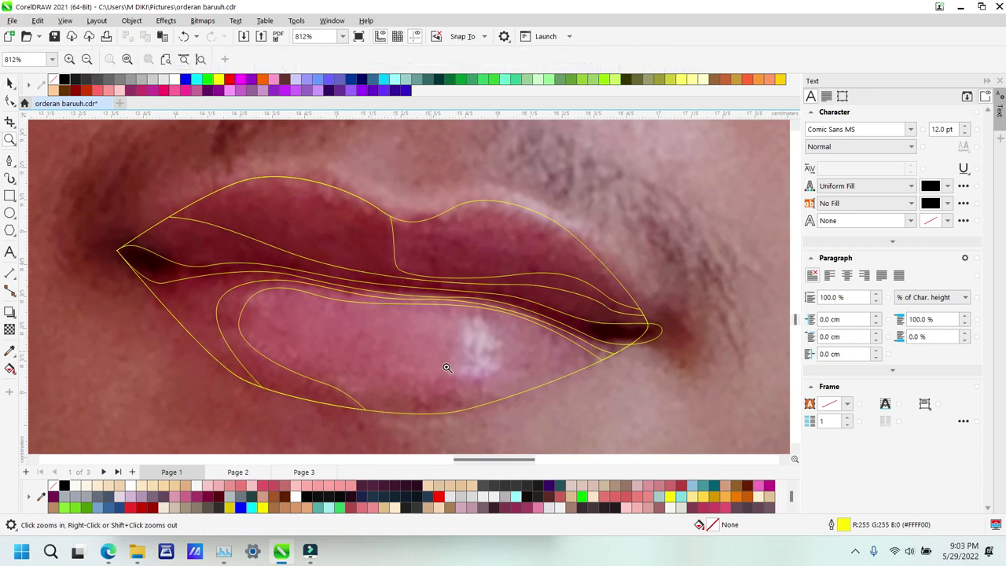
key("p")
left_click(401, 423)
left_click(543, 400)
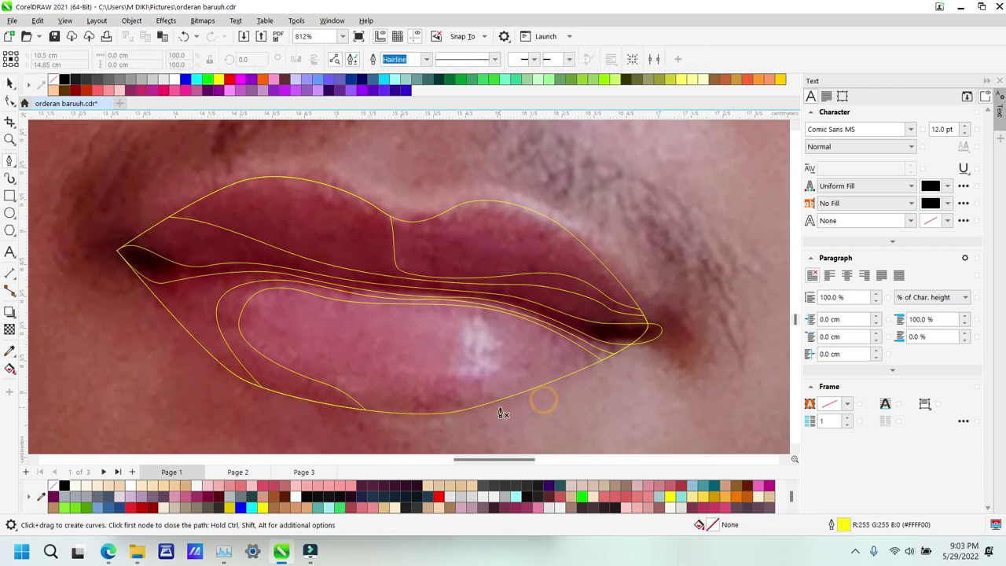
left_click_drag(309, 371, 246, 347)
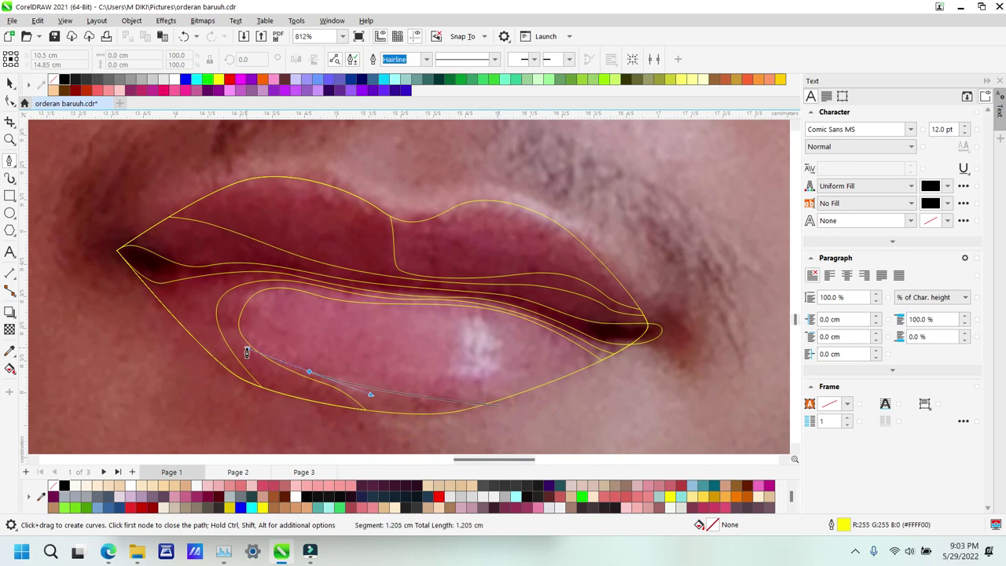
left_click(254, 301)
left_click_drag(339, 305, 365, 321)
key("ctrl+z")
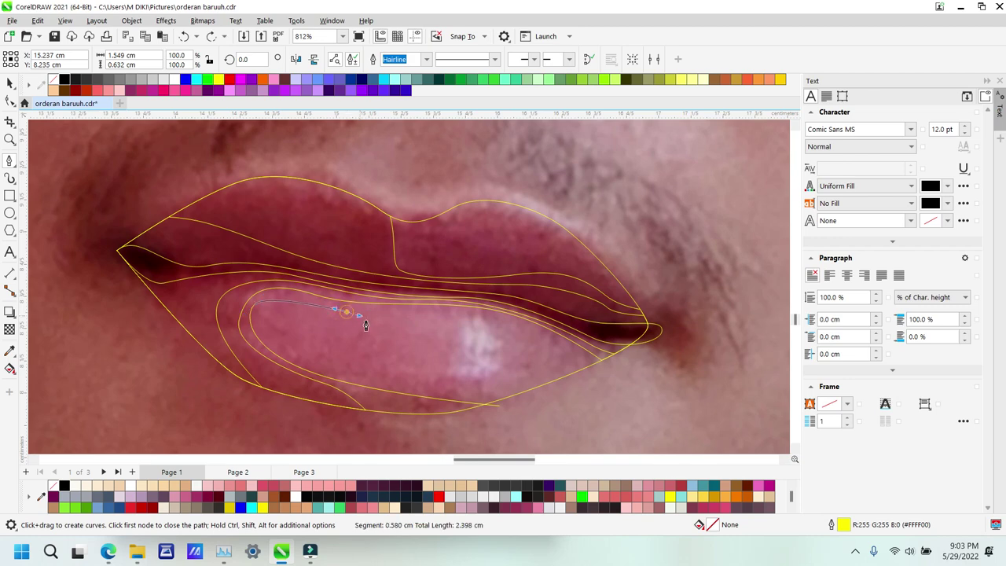
left_click_drag(501, 322, 578, 345)
left_click(643, 418)
left_click(497, 406)
Step: Intersect the lighter lower-lip shape with the lip outline and delete the overrunning original
key("space")
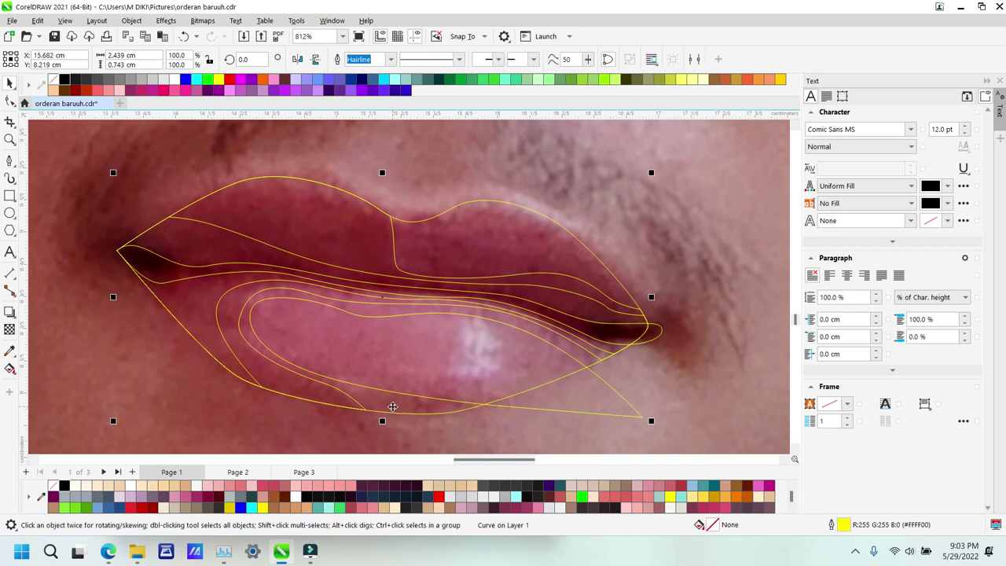
key("i")
left_click(568, 393)
key("Delete")
Step: Trace a smaller closed shape over the brightest central area of the lower lip, overrunning the previous lower-lip shape
key("space")
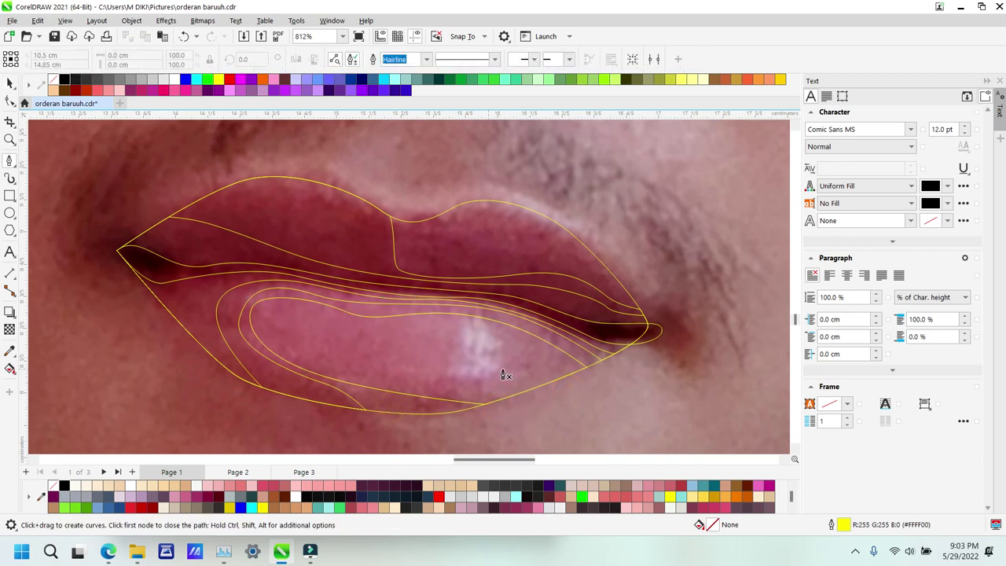
left_click(586, 385)
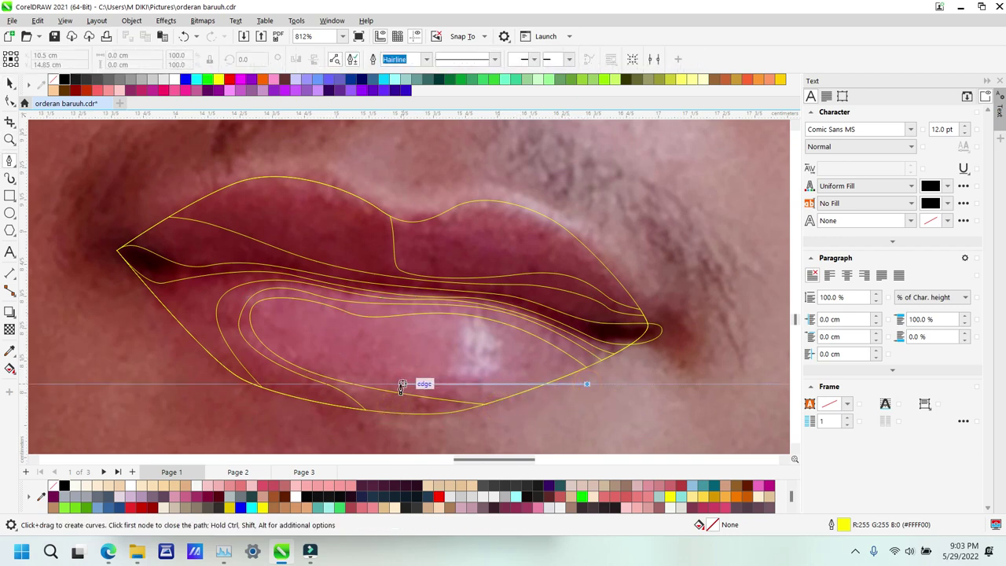
left_click_drag(390, 378, 336, 367)
left_click(287, 325)
left_click_drag(277, 304, 277, 303)
left_click_drag(286, 275, 310, 272)
left_click_drag(650, 332, 656, 349)
left_click(586, 385)
Step: Clip the smaller central shape to the surrounding lower-lip shape with Intersect
key("space")
left_click(441, 397, "shift")
key("i")
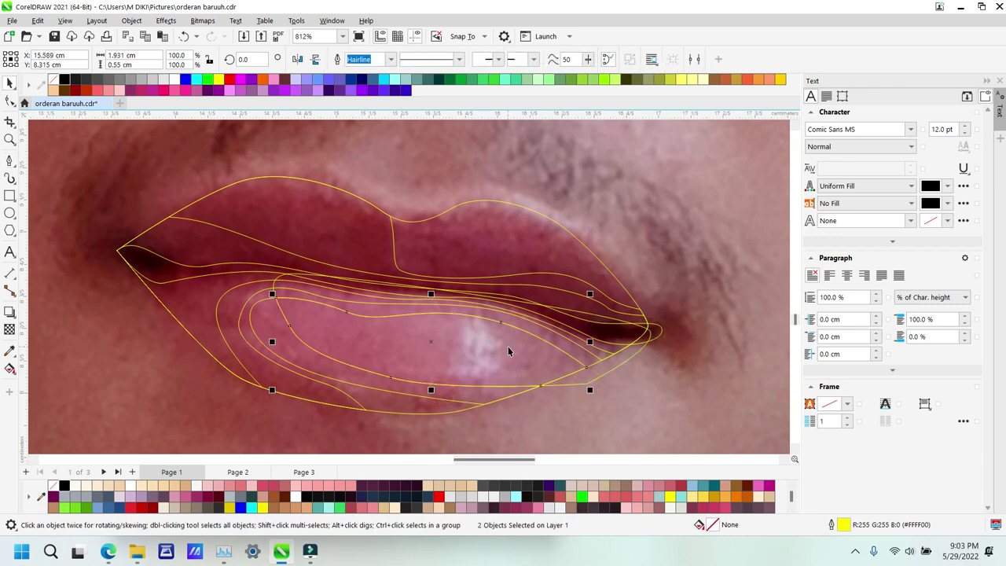
Step: Trace a small closed shape around the white highlight on the lower lip
key("space")
left_click(447, 325)
left_click_drag(456, 351, 511, 382)
left_click_drag(503, 342, 473, 318)
Step: Select the thin mouth-line shape between the lips, fill it with black and remove its outline
key("z")
right_click(495, 326)
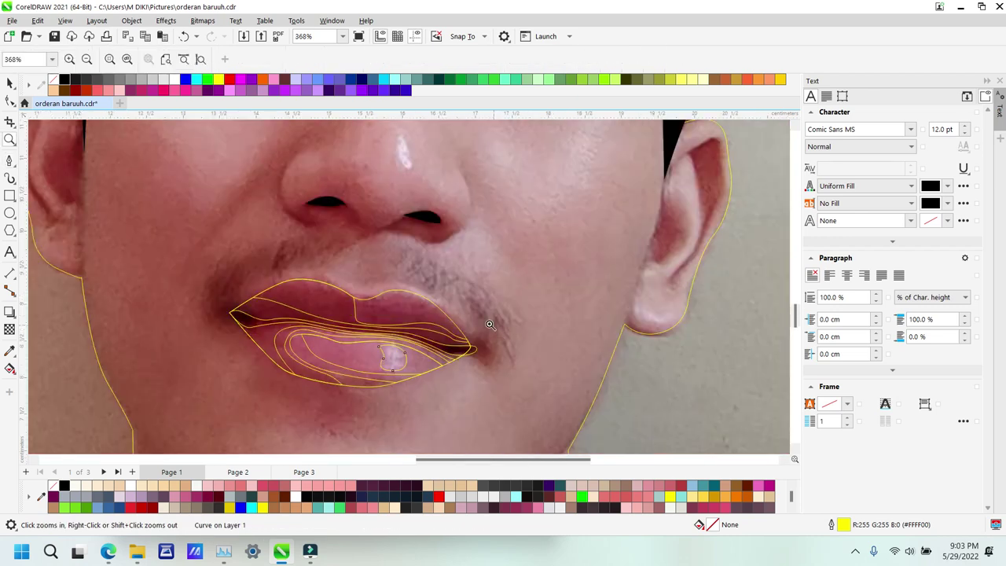
right_click(348, 291)
left_click_drag(268, 339, 447, 438)
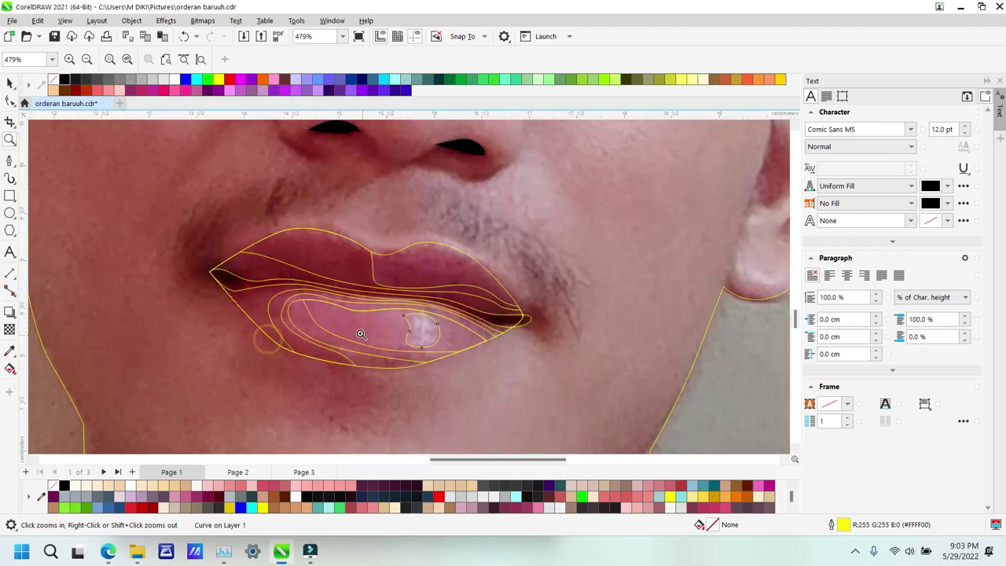
left_click_drag(170, 181, 536, 361)
right_click(579, 391)
key("space")
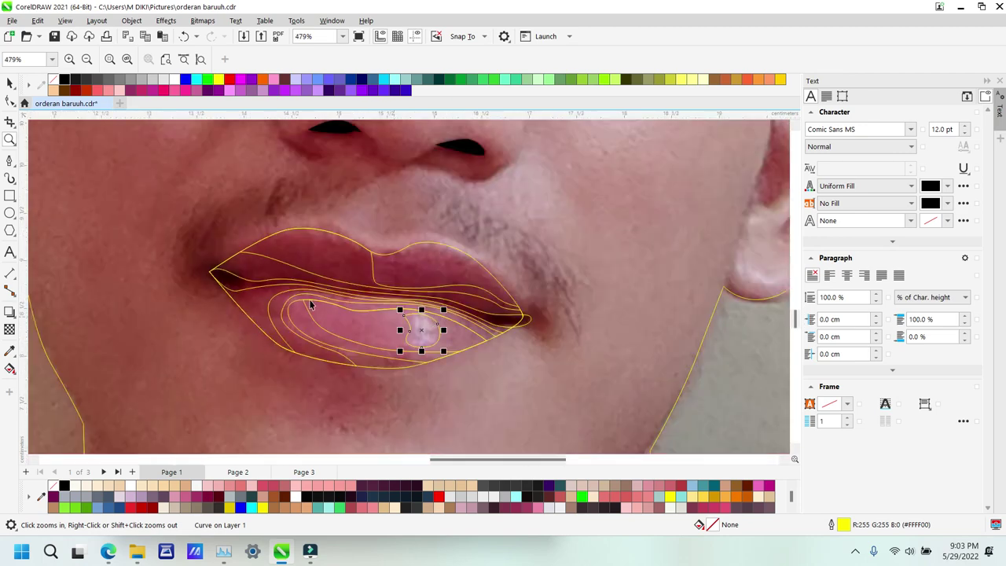
left_click(231, 286)
left_click(532, 322)
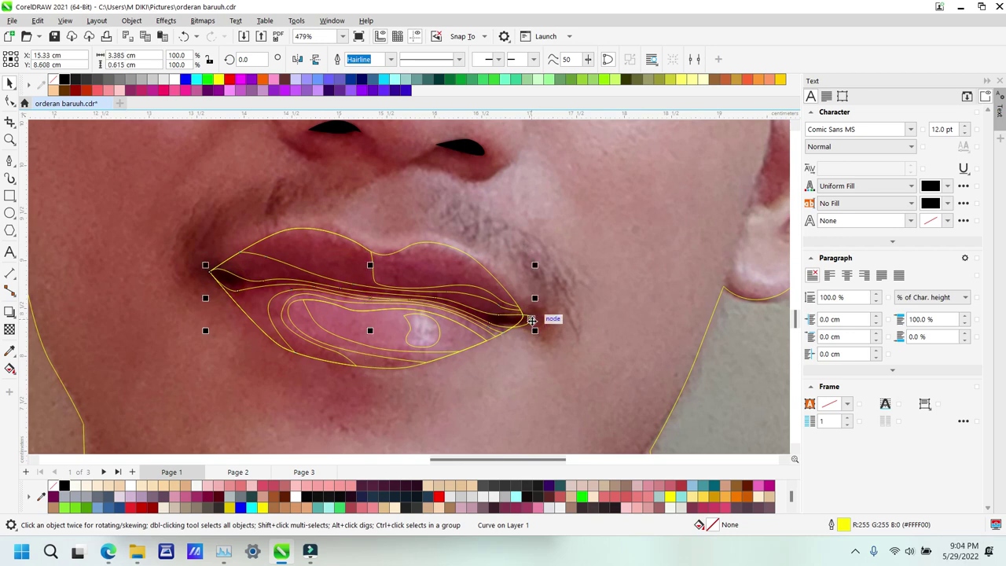
key("z")
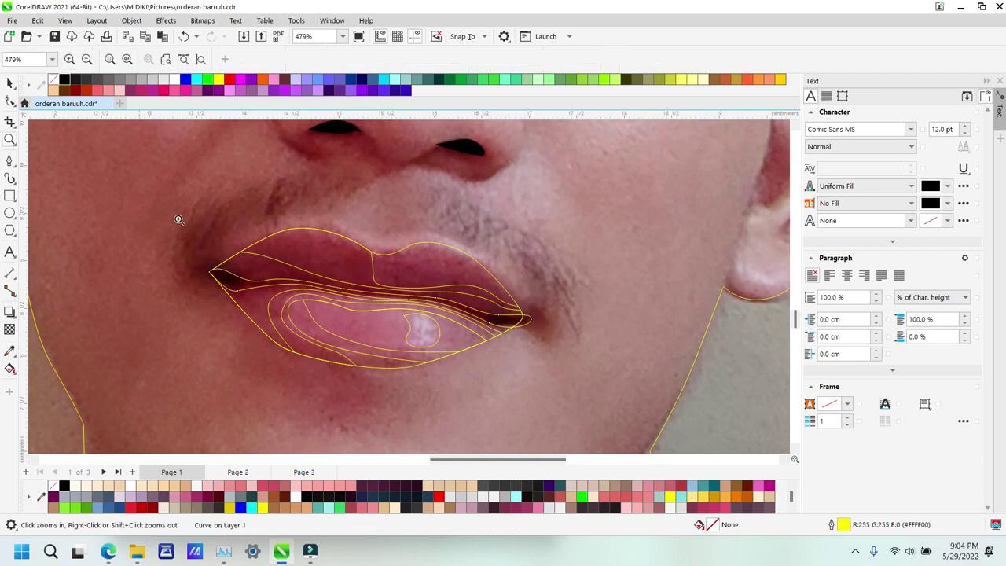
left_click_drag(140, 215, 648, 416)
key("space")
left_click(65, 485)
Step: Fill the narrow band around the mouth line with #5C2423 and the wider lip shading with #814142, removing both outlines
left_click(523, 258)
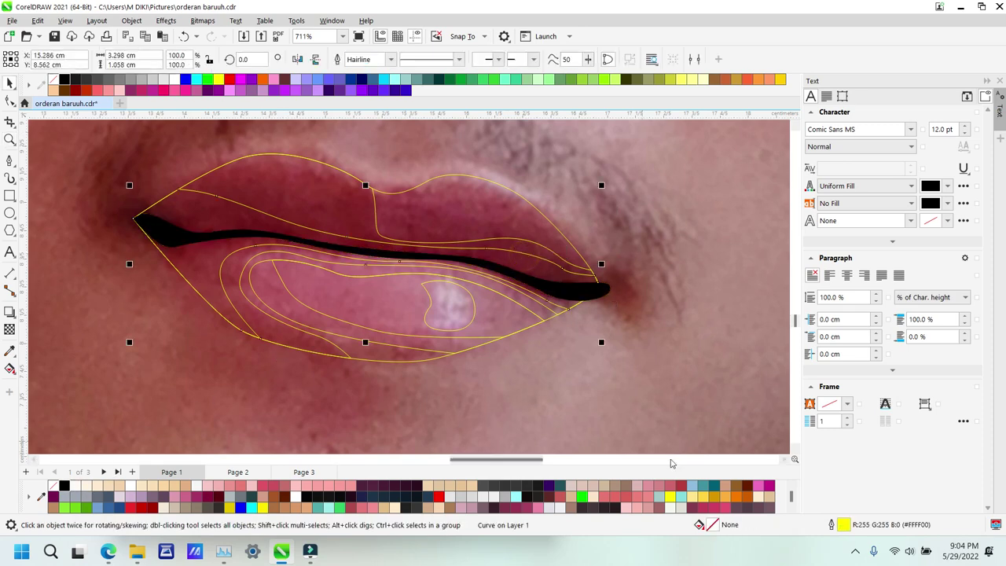
scroll(590, 498, "down", 2)
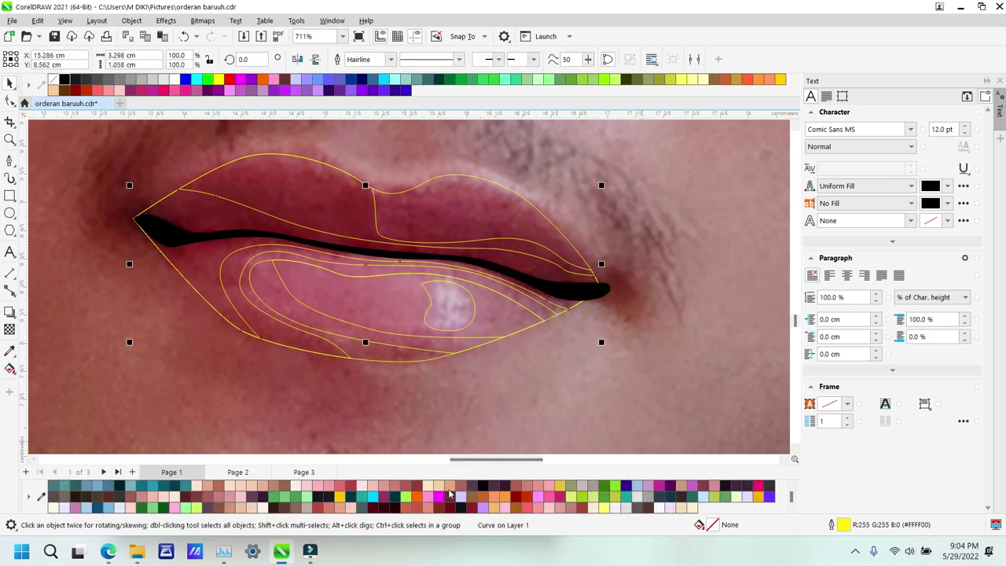
scroll(495, 496, "down", 1)
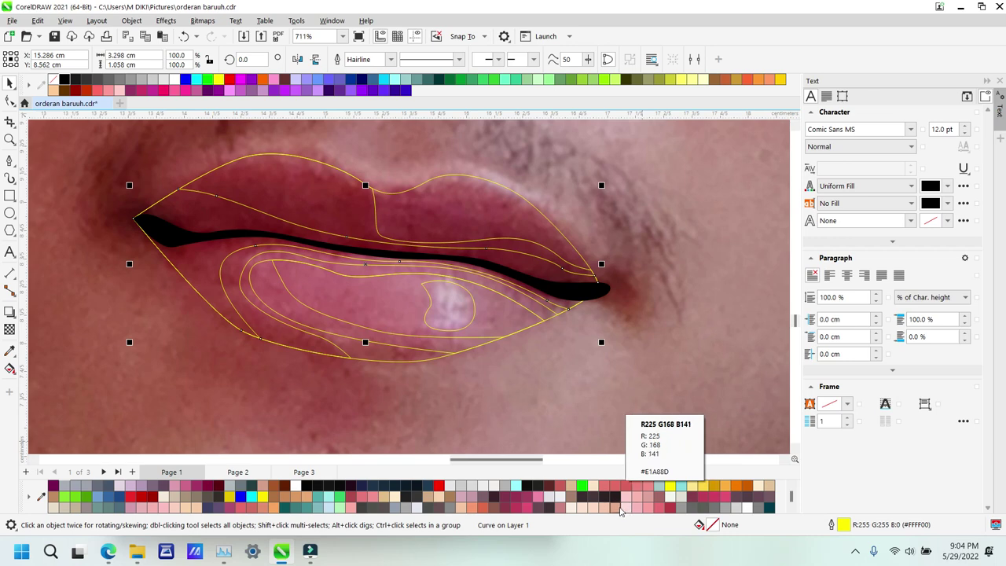
scroll(621, 511, "up", 1)
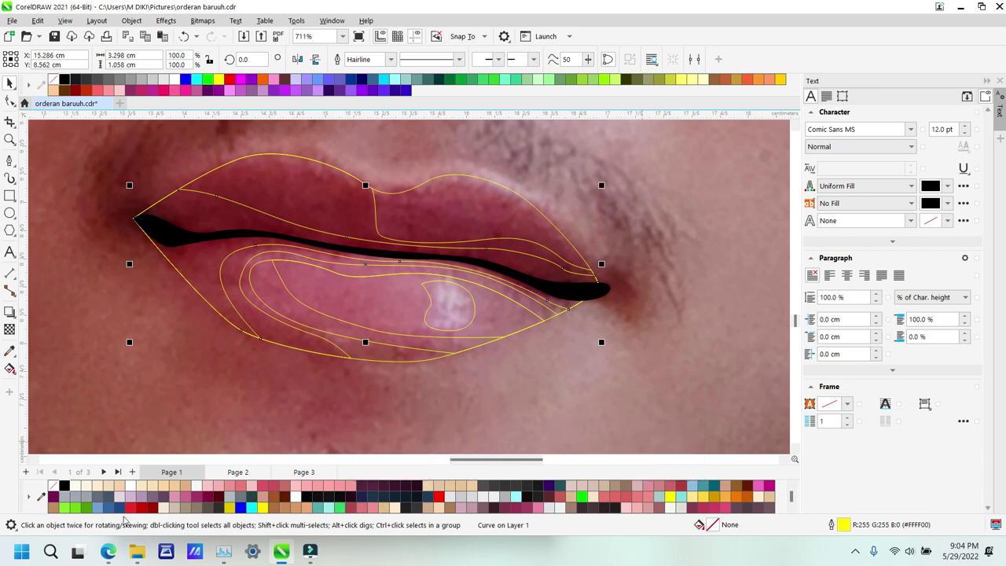
scroll(283, 496, "down", 1)
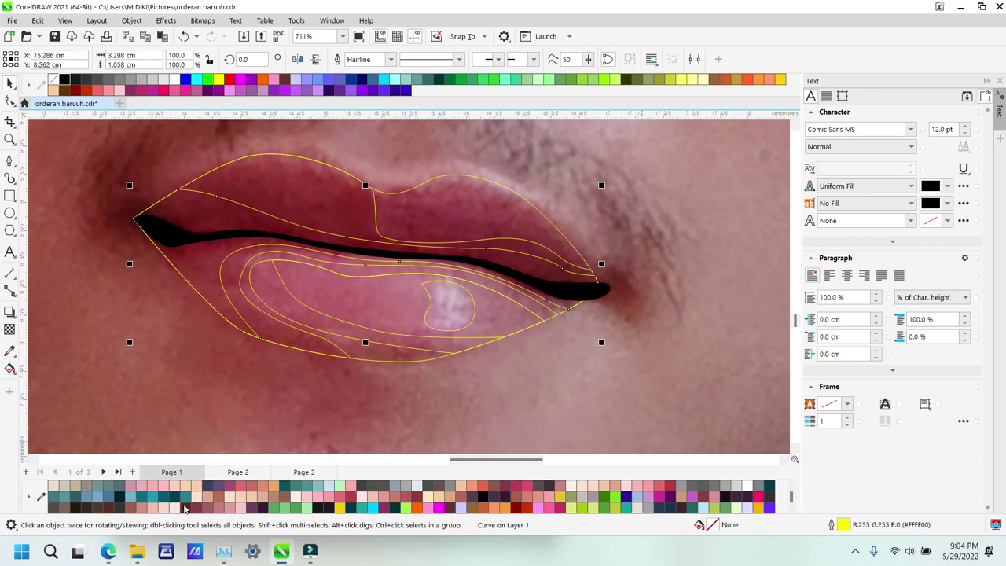
left_click(186, 507)
left_click(325, 178)
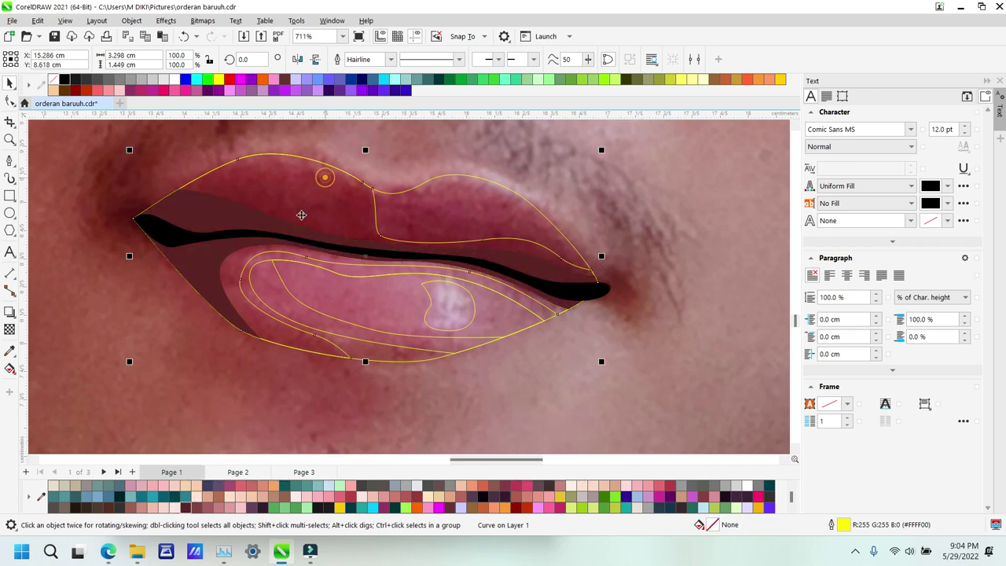
left_click(198, 507)
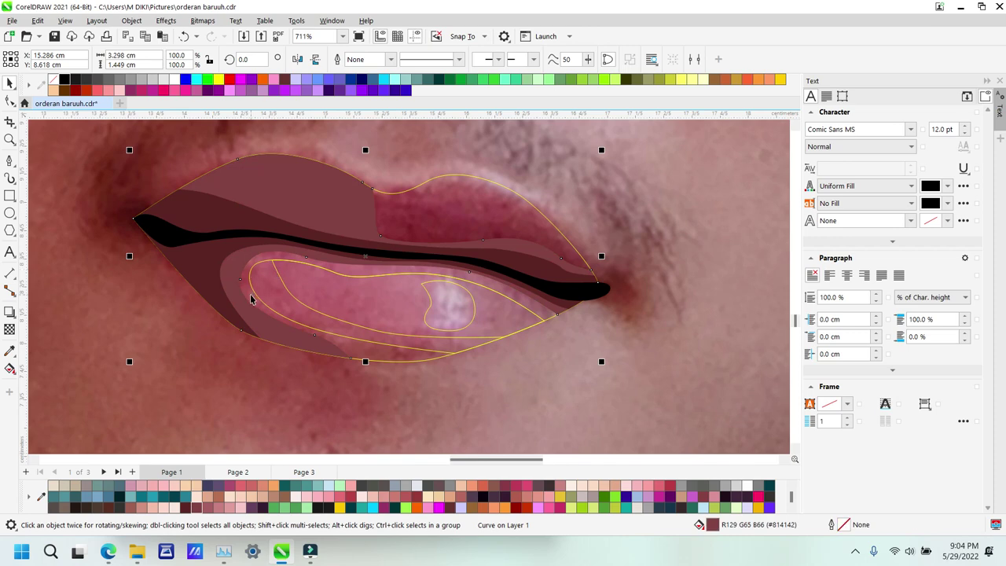
Step: Try fills #B35D50 and #963B3A on the band around the mouth line, and set it back to #5C2423
left_click(195, 276)
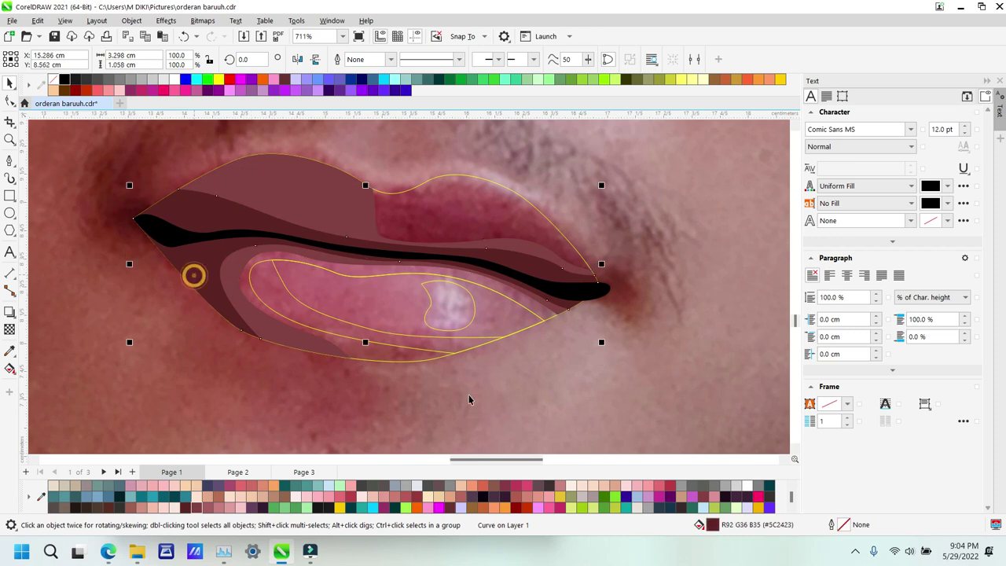
left_click(516, 497)
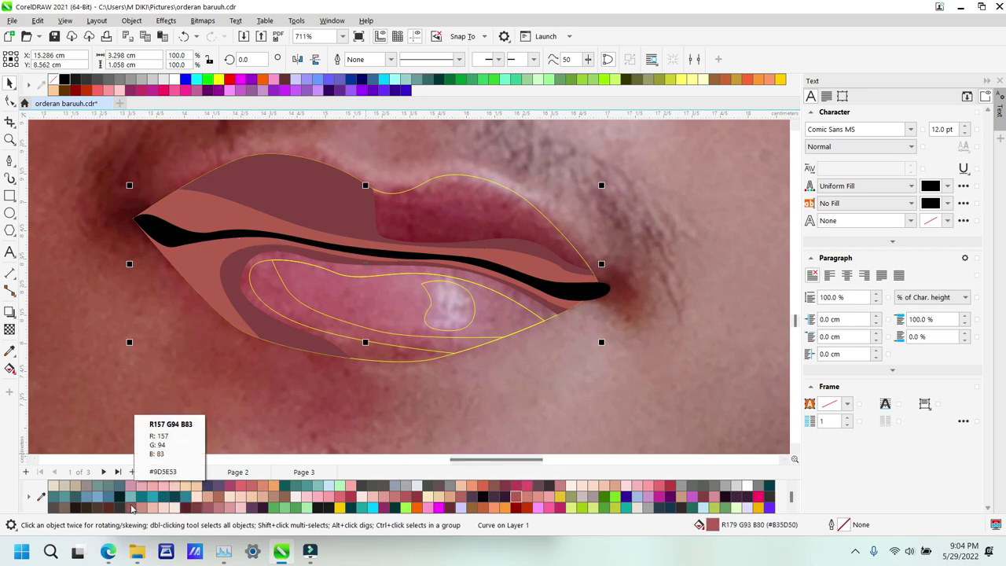
scroll(415, 495, "down", 1)
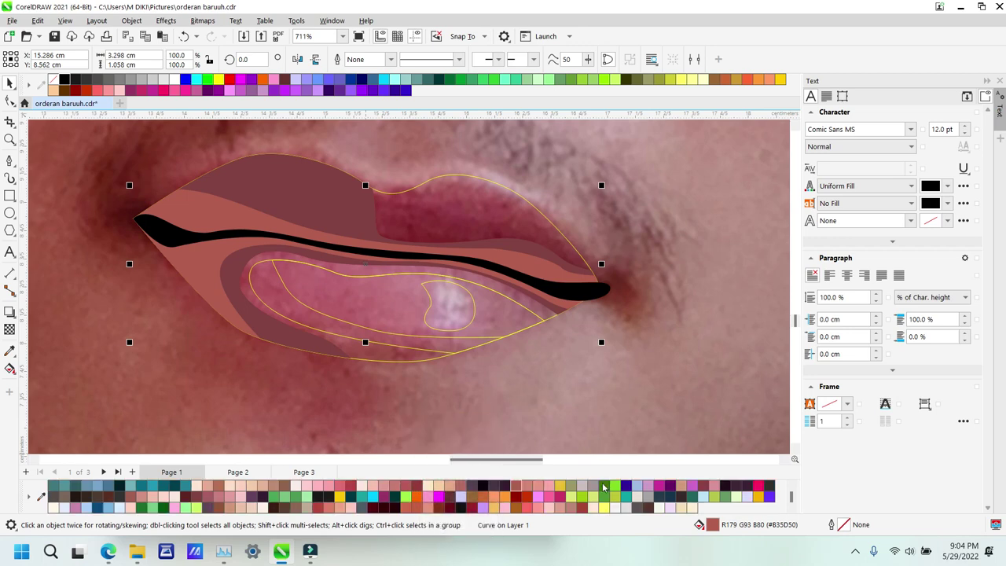
scroll(602, 486, "down", 2)
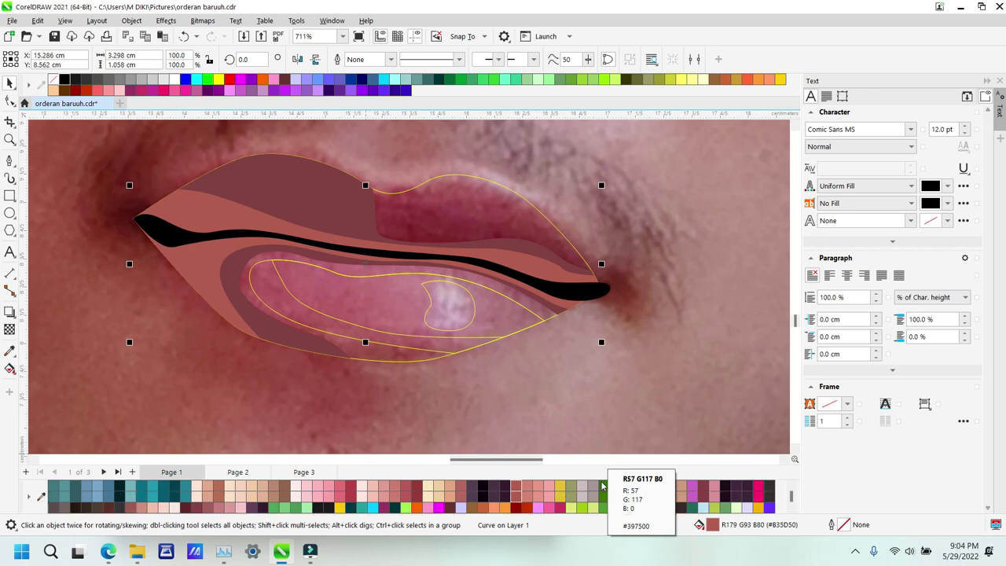
scroll(602, 487, "down", 1)
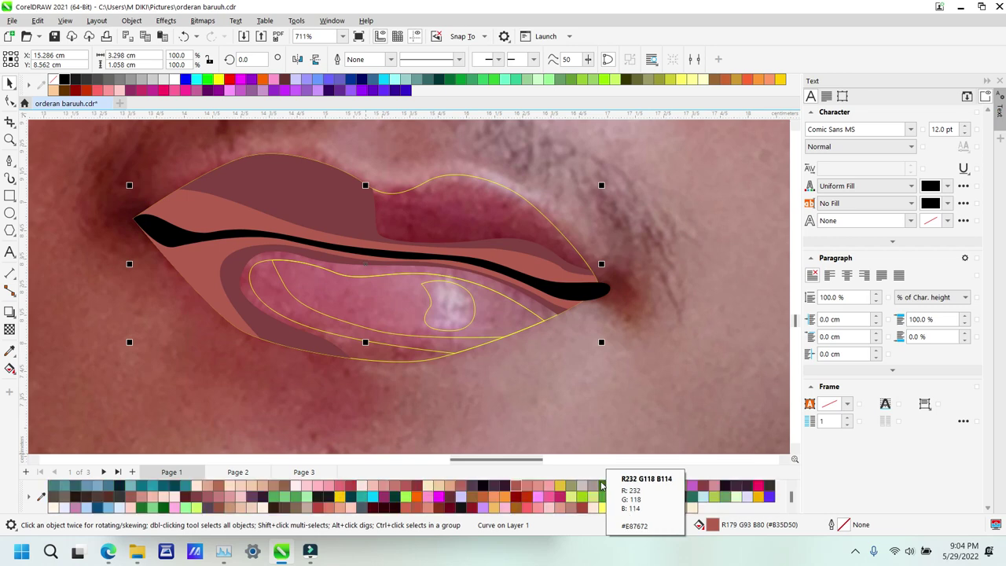
left_click(419, 493)
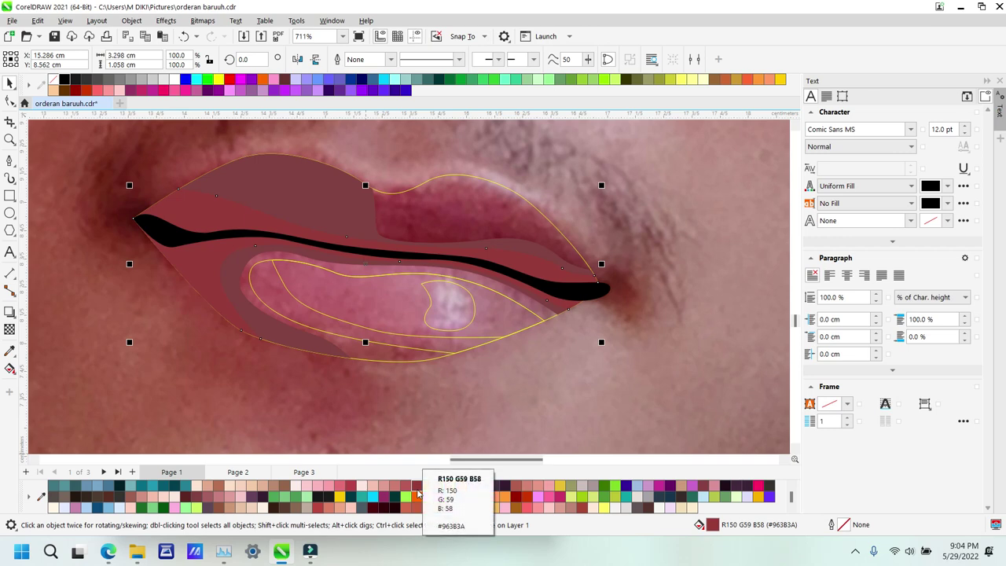
scroll(389, 492, "down", 1)
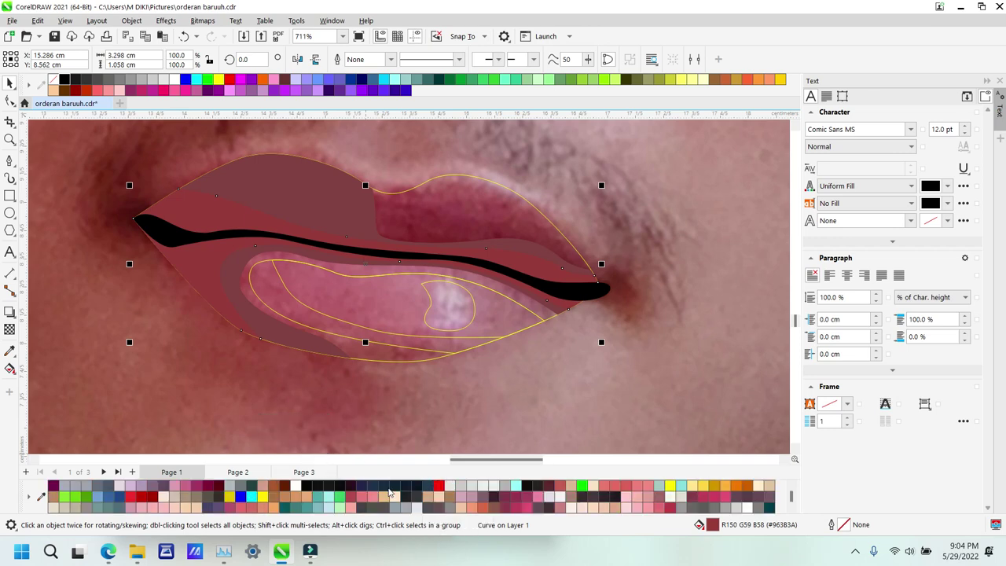
scroll(389, 492, "down", 1)
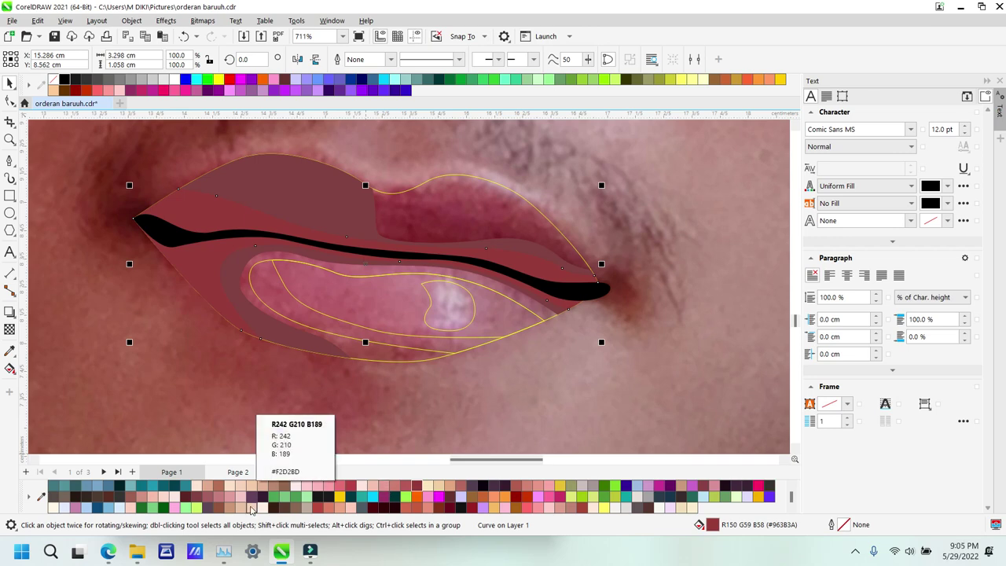
left_click(187, 496)
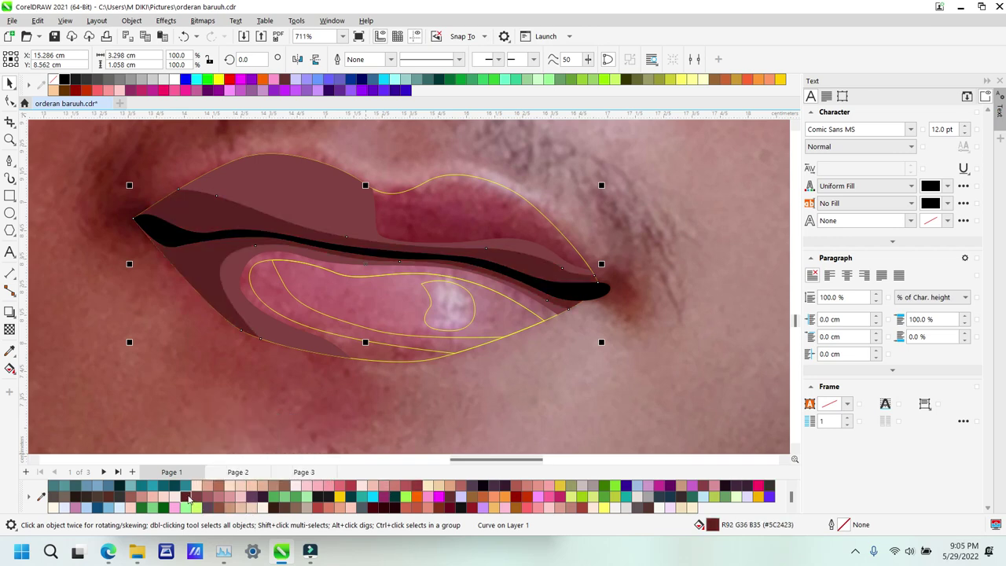
Step: Try a different fill on the wider lip shading and undo it
left_click(288, 196)
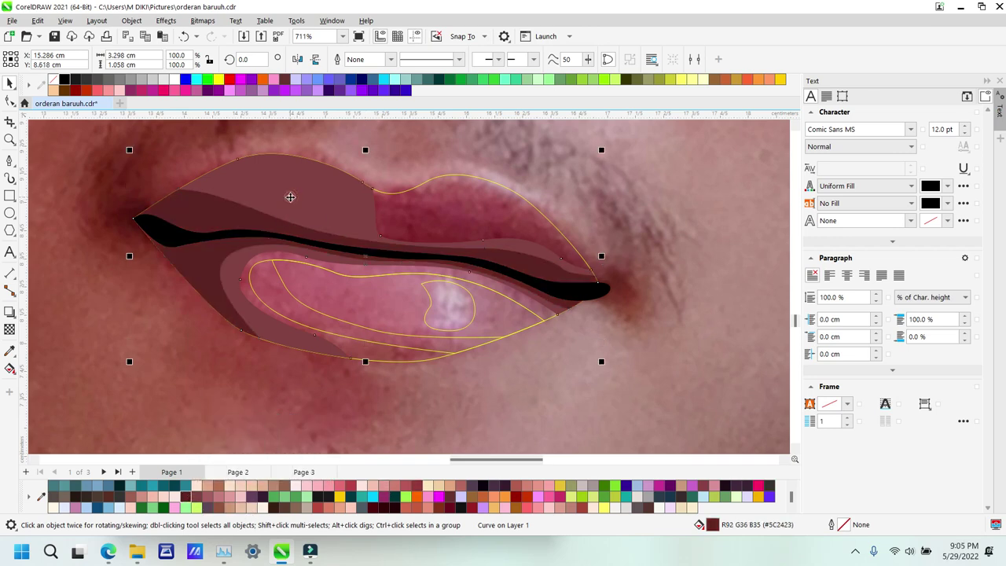
left_click(195, 489)
key("ctrl+z")
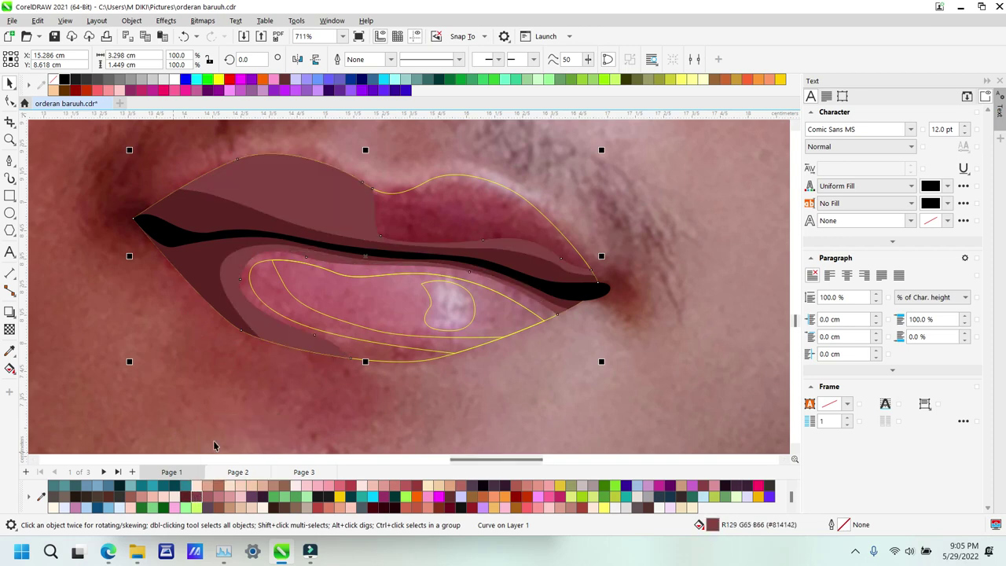
Step: Fill the lip base with #A75F62, the lower-lip shapes inward with #C87E7F and #E19D9E, the highlight with #F8C7CA, and remove their outlines
left_click(410, 355)
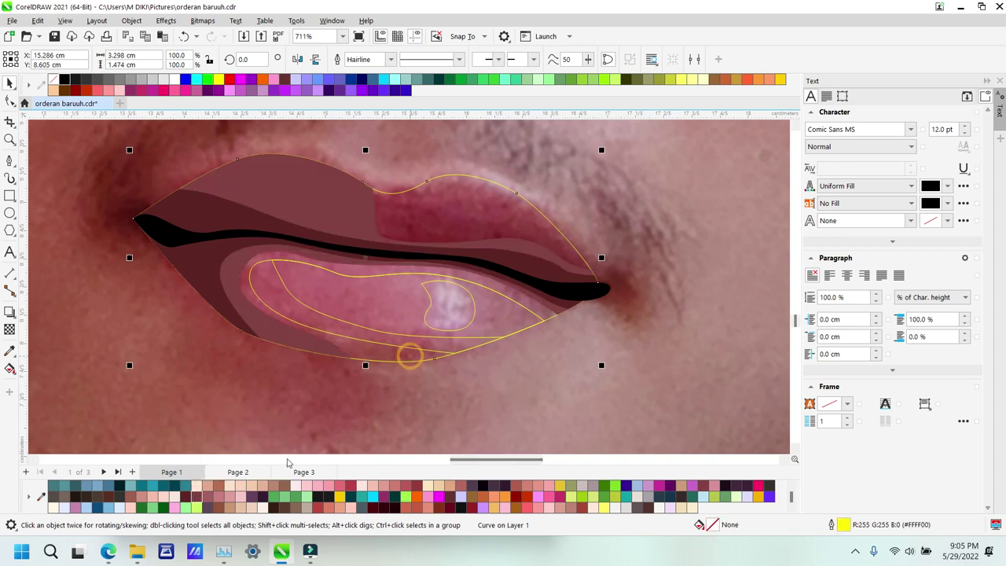
left_click(219, 491)
left_click(290, 318)
left_click(217, 495)
right_click(217, 495)
left_click(341, 283)
left_click(229, 495)
right_click(229, 494)
left_click(453, 294)
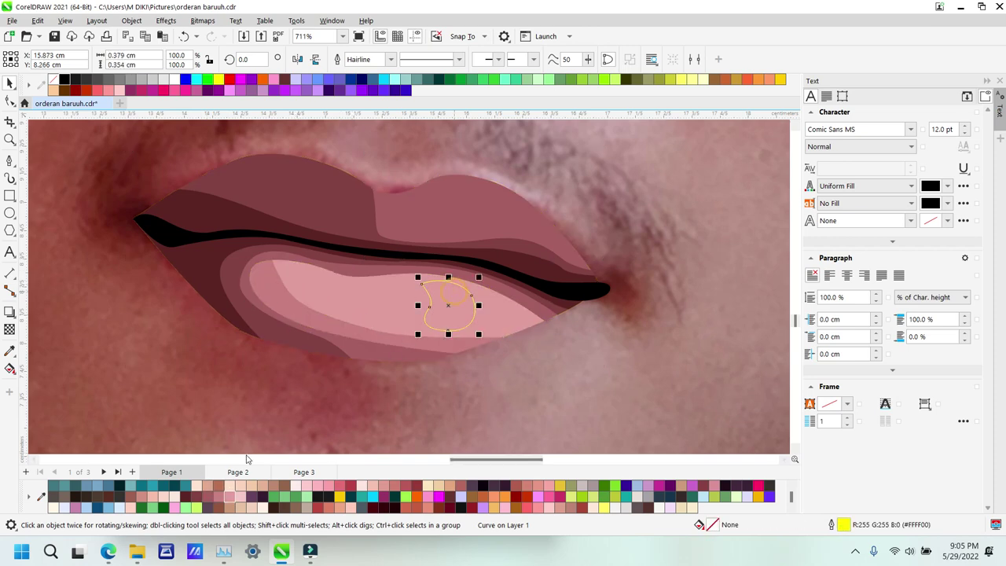
left_click(239, 495)
right_click(239, 495)
Step: Move the photo aside to inspect the traced face on white, and undo the move
key("z")
right_click(507, 281)
right_click(440, 297)
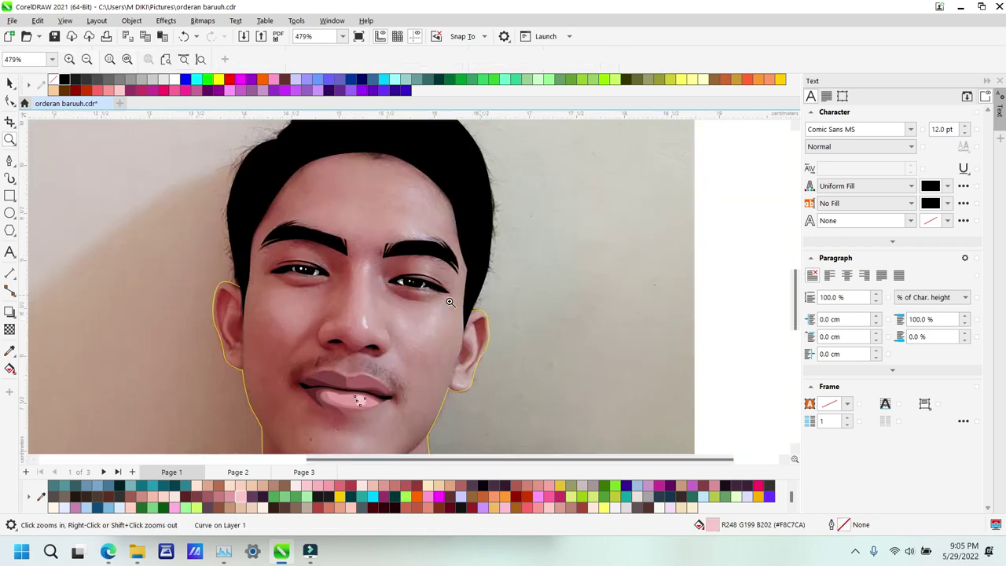
right_click(425, 301)
left_click_drag(284, 367, 579, 341)
right_click(419, 330)
key("space")
left_click_drag(261, 335, 506, 329)
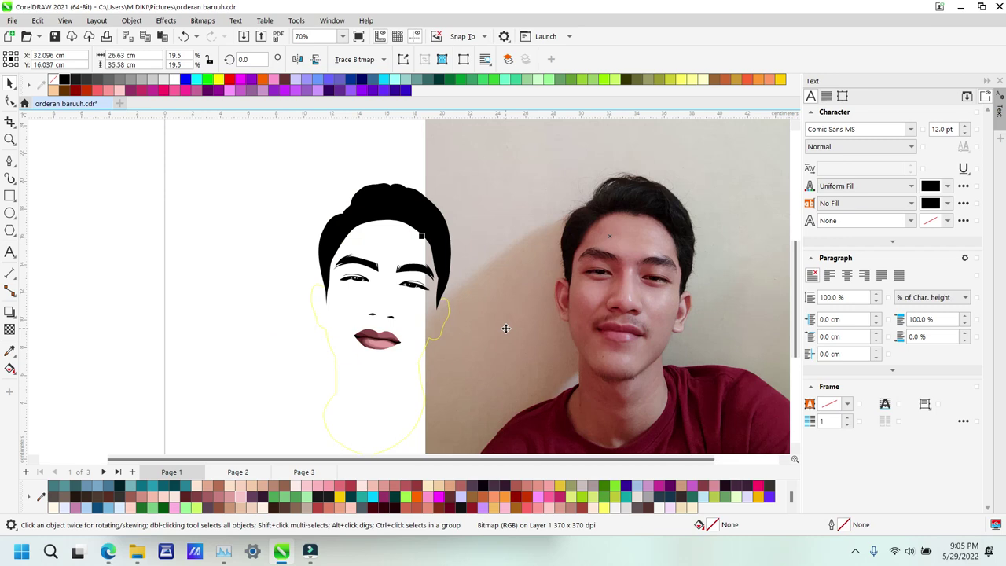
key("ctrl+z")
Step: Try fill #B94047 on the band around the mouth line and a lighter rose pink on the wider lip shading
key("z")
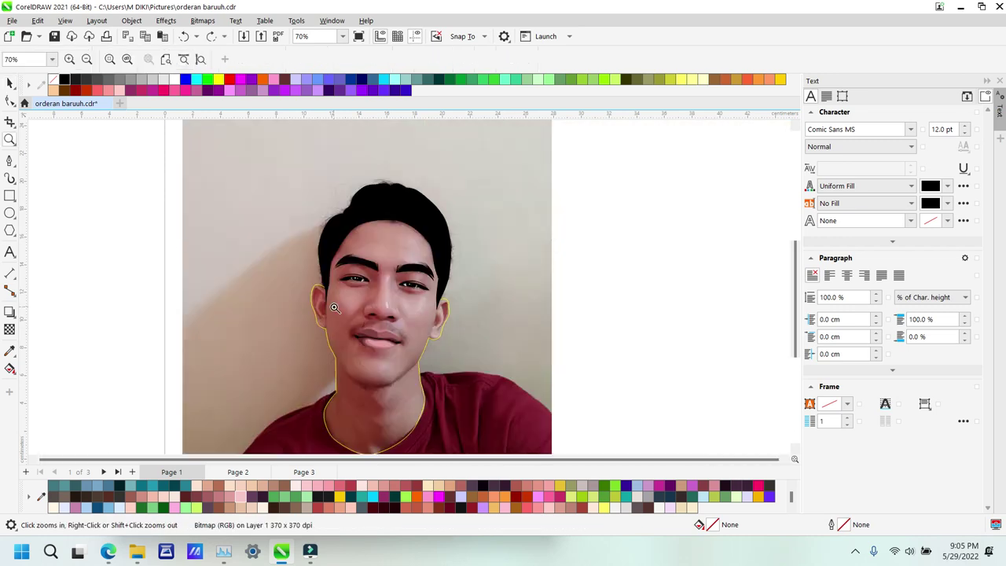
left_click_drag(333, 307, 456, 368)
left_click_drag(137, 192, 543, 404)
key("space")
left_click(221, 306)
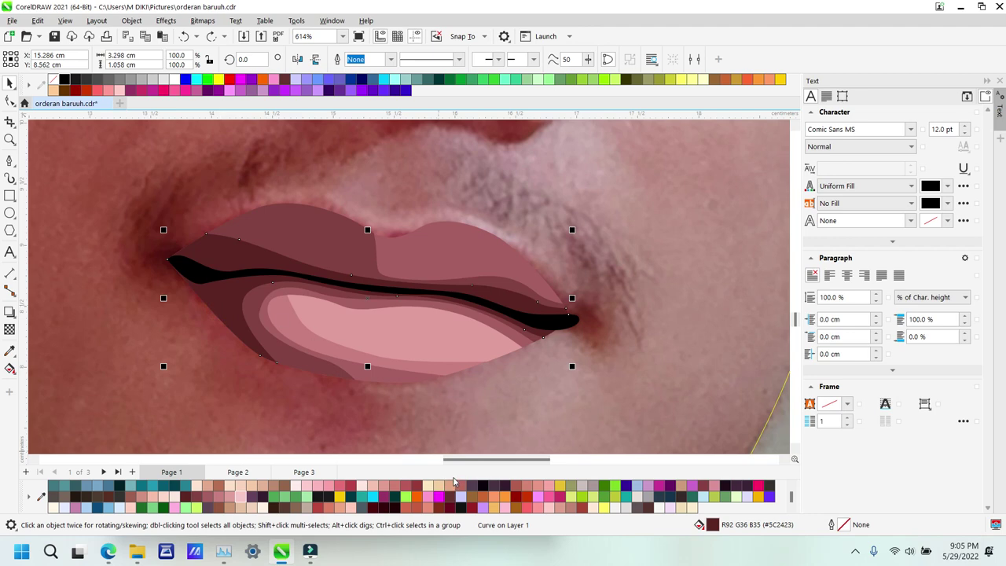
scroll(428, 491, "down", 2)
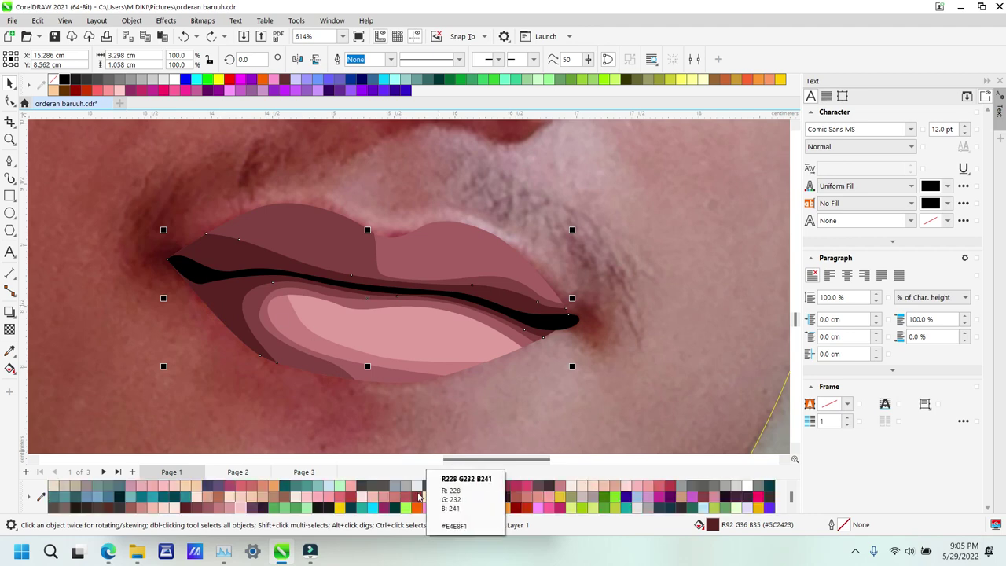
left_click(351, 497)
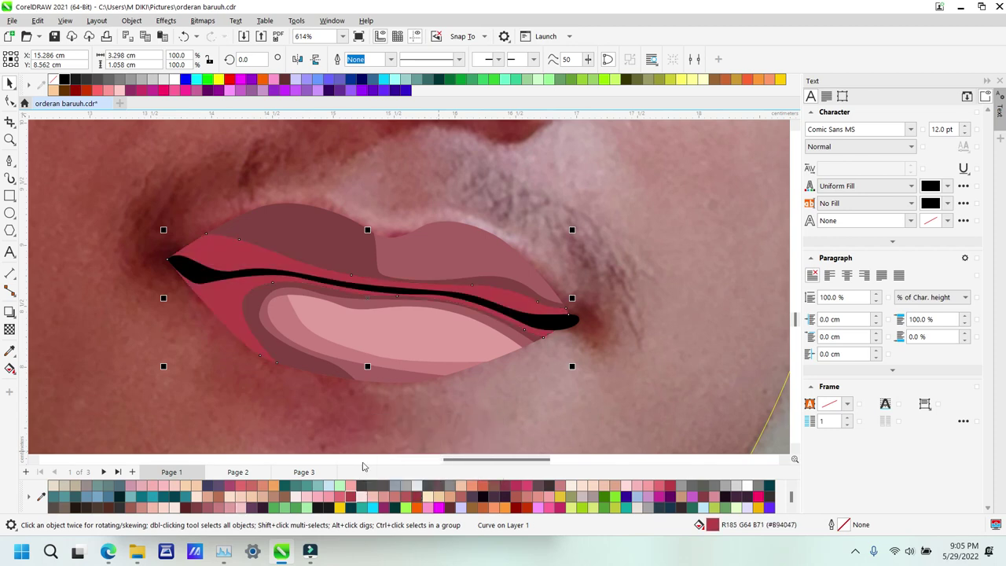
left_click(332, 241)
left_click(333, 482)
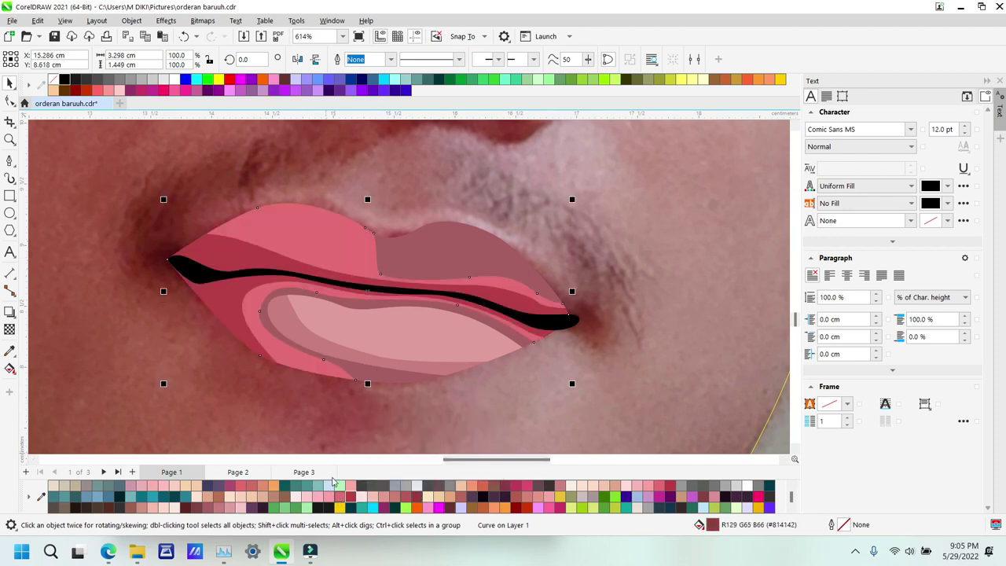
Step: Try progressively lighter pinks on the lip base, the inner lower-lip shape and its central shape, using #FDCBCE for the central one
left_click(271, 330)
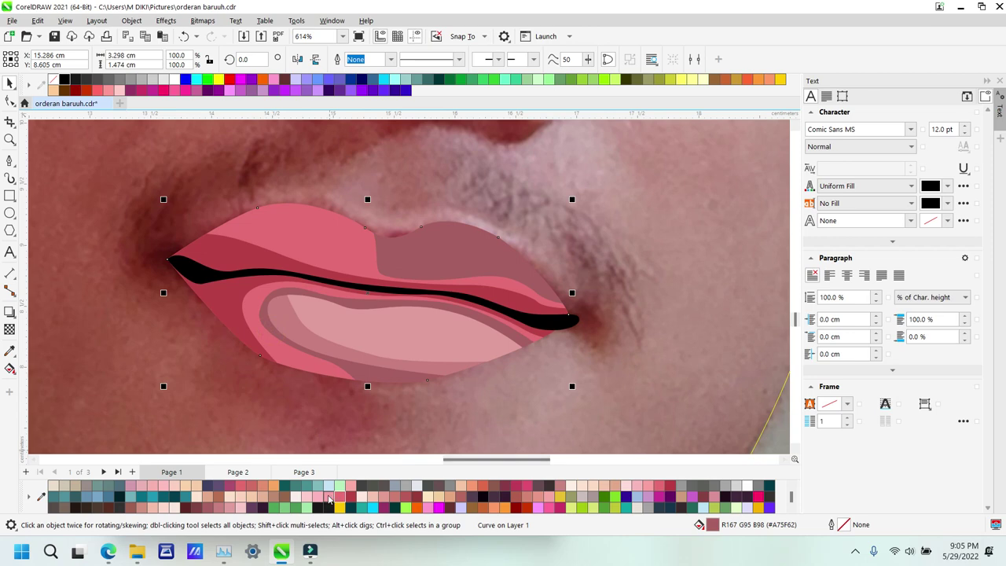
left_click(330, 498)
left_click(300, 337)
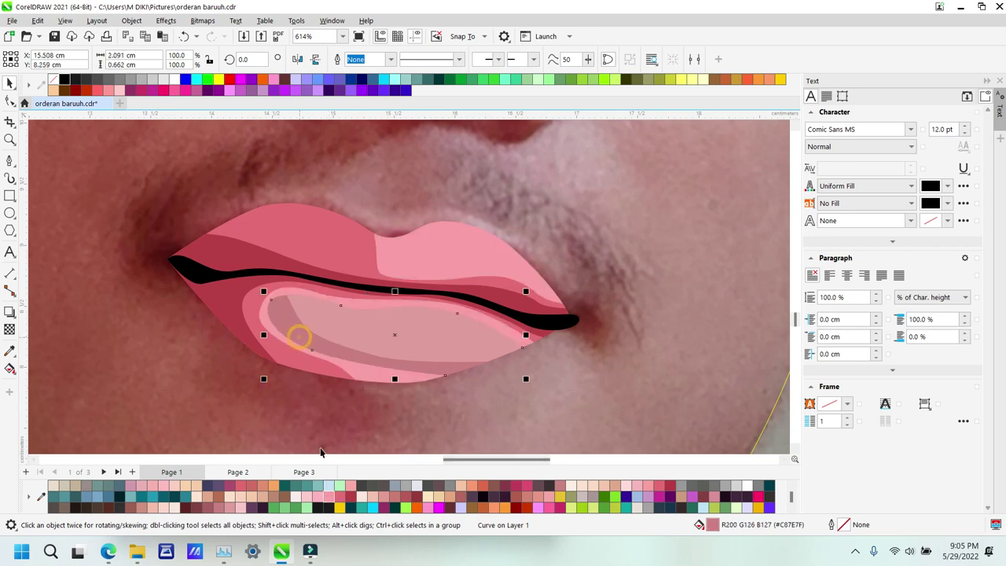
left_click(319, 495)
left_click(338, 331)
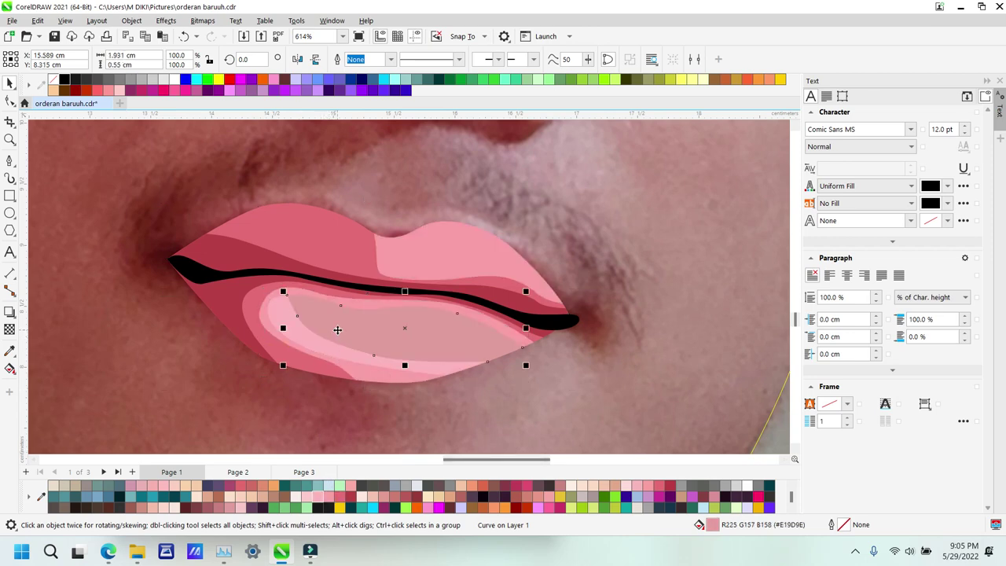
left_click(308, 495)
Step: Move the central lower-lip shape off the lips, and undo the move together with the trial recolouring of the lip shapes
left_click(425, 336)
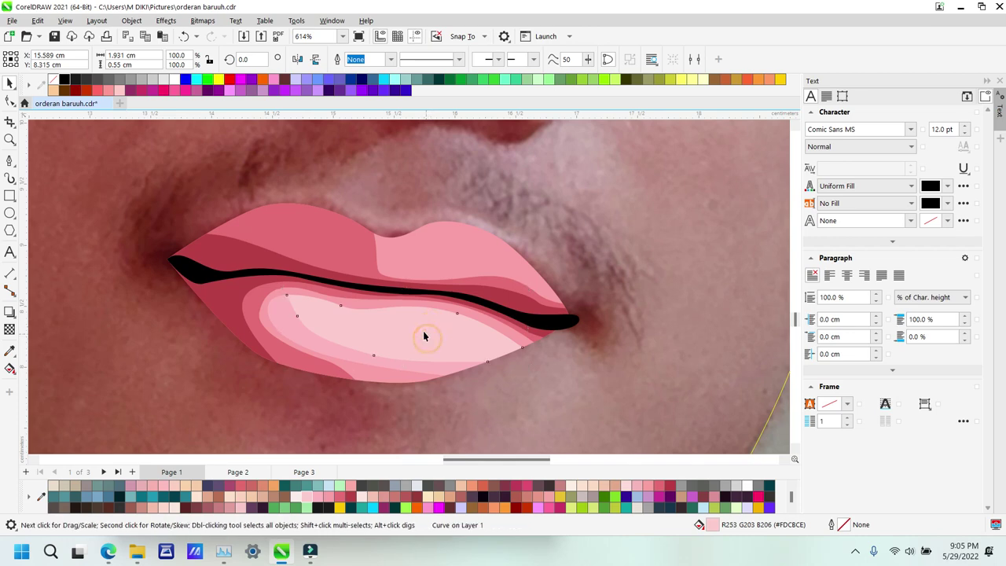
left_click(458, 340)
left_click_drag(425, 325, 541, 425)
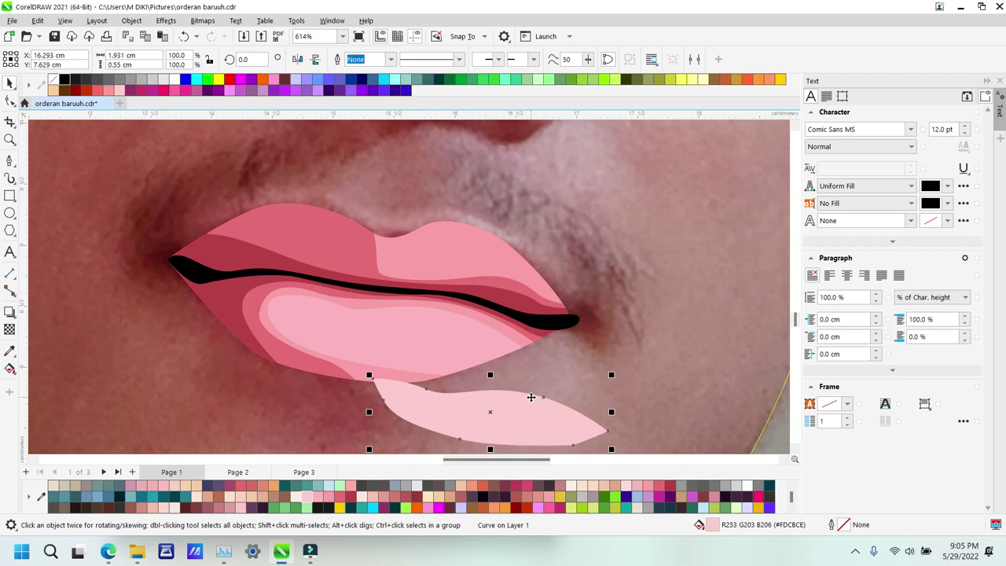
key("ctrl+z")
key("ctrl+z")
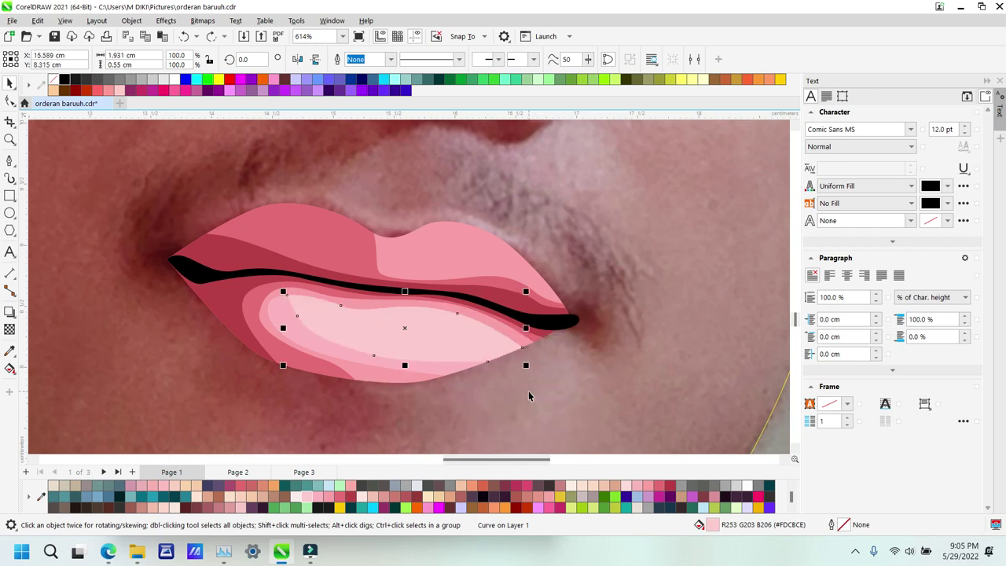
key("ctrl+z")
key("ctrl+z")
key("ctrl+z")
key("ctrl+z")
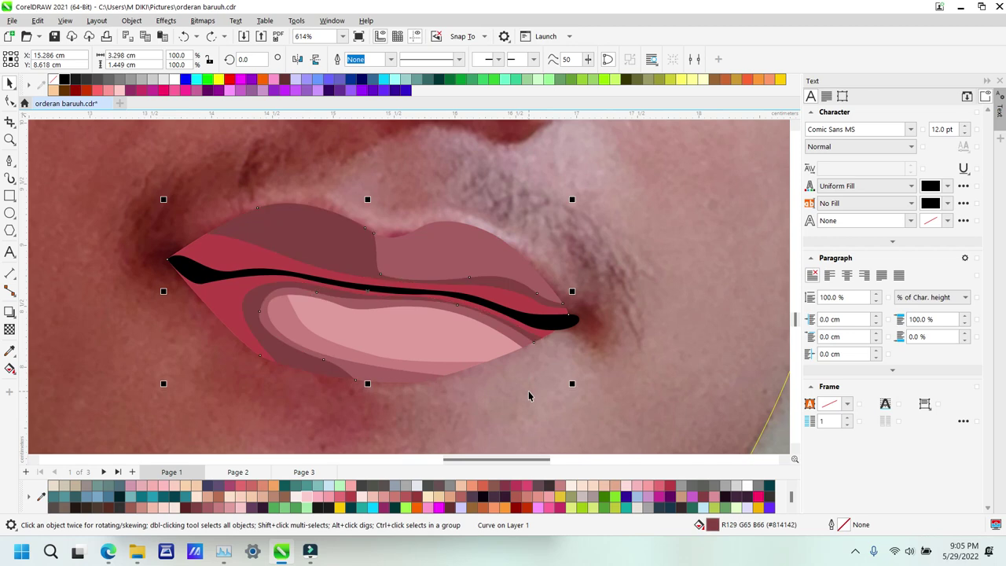
key("ctrl+z")
key("ctrl+z")
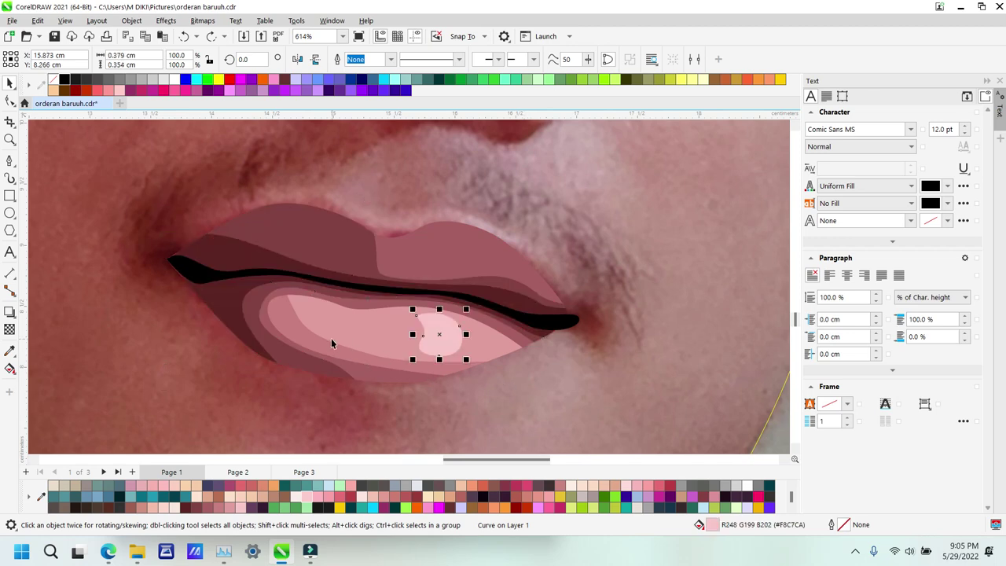
Step: Recolour the highlight near-white, the central lower-lip shape #FDCBCE, its surrounding shape #FDB5C0 and the lip base a slightly deeper pink
left_click(297, 499)
left_click(366, 334)
left_click(307, 497)
left_click(299, 339)
left_click(318, 497)
left_click(366, 376)
left_click(322, 496)
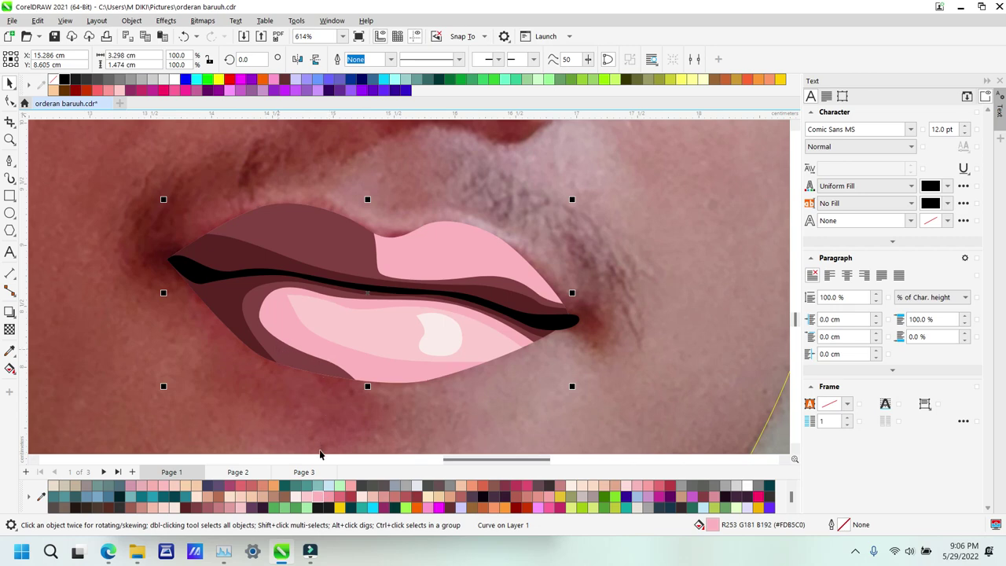
left_click(326, 496)
Step: Fill the wider lip shading with rose pink and the band around the mouth line with #B94047
left_click(285, 354)
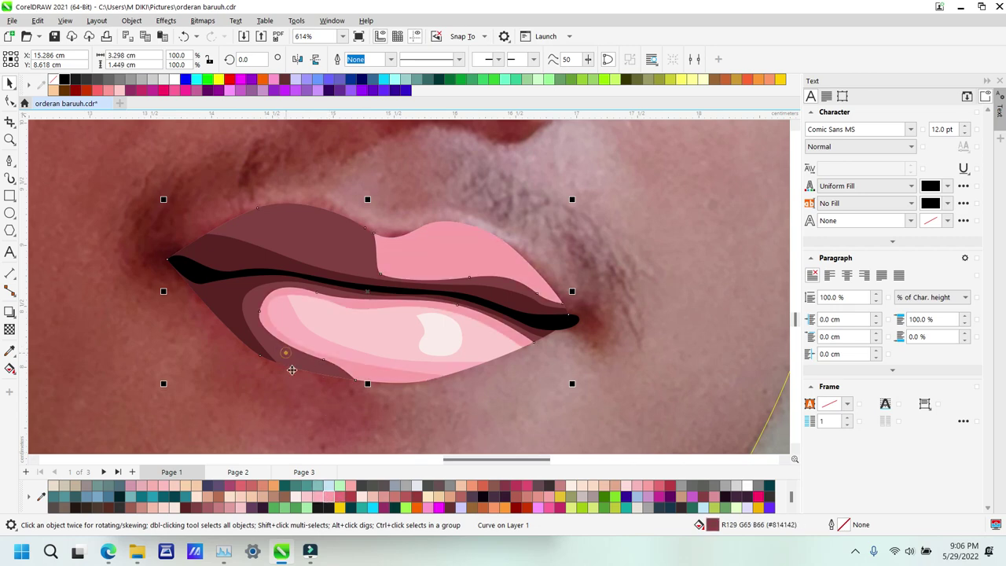
left_click(338, 495)
left_click(256, 253)
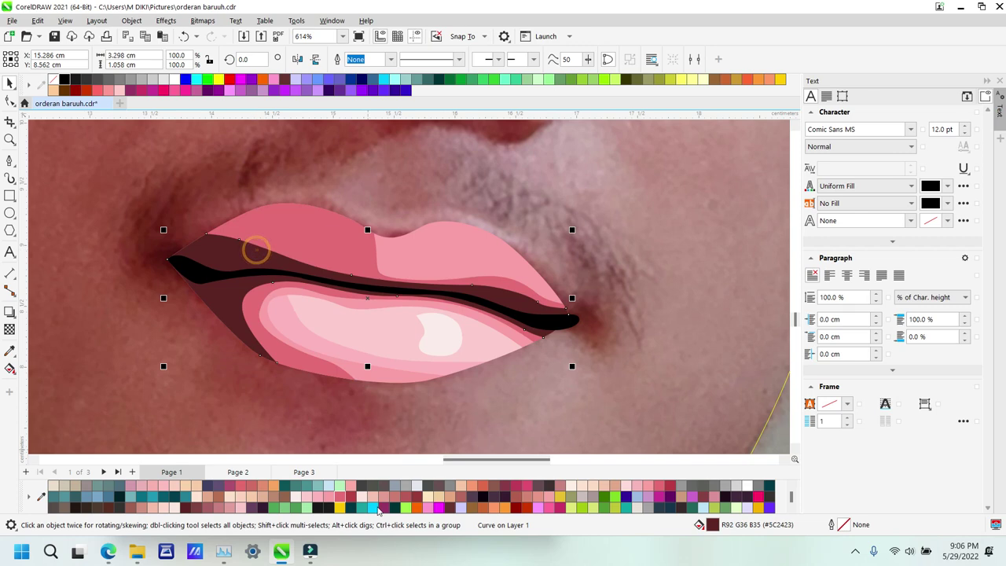
left_click(350, 497)
Step: Select the traced brow, eye, nose and lip shapes together and group them
scroll(519, 270, "down", 1)
key("z")
key("shift+F4")
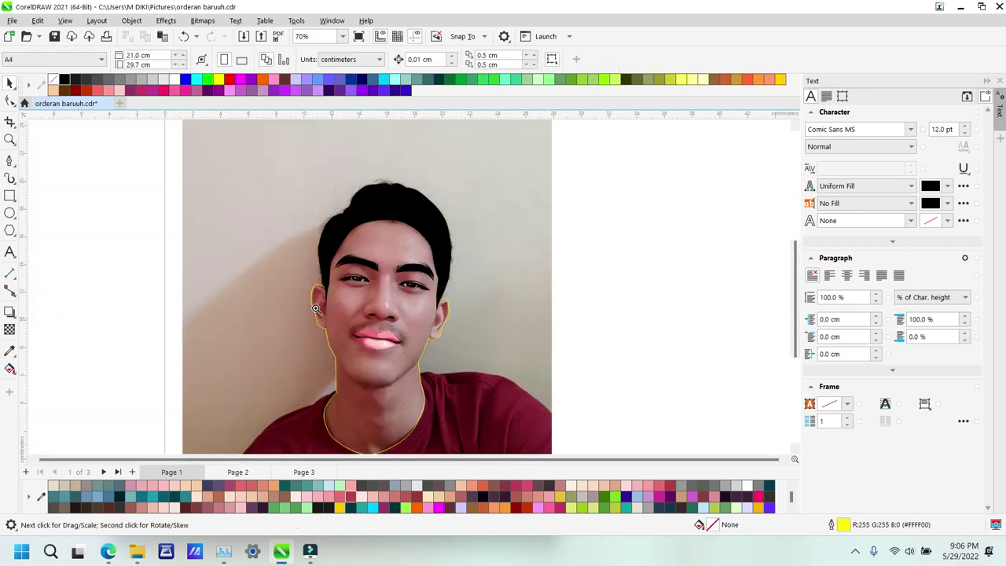
left_click_drag(298, 275, 367, 363)
left_click_drag(305, 154, 518, 362)
scroll(462, 346, "down", 3)
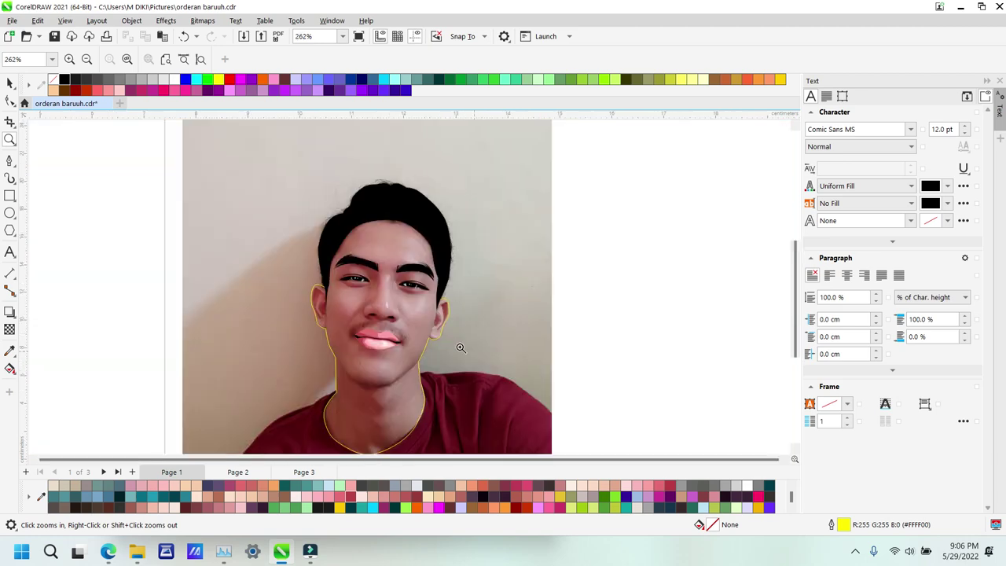
key("space")
left_click_drag(540, 276, 341, 318)
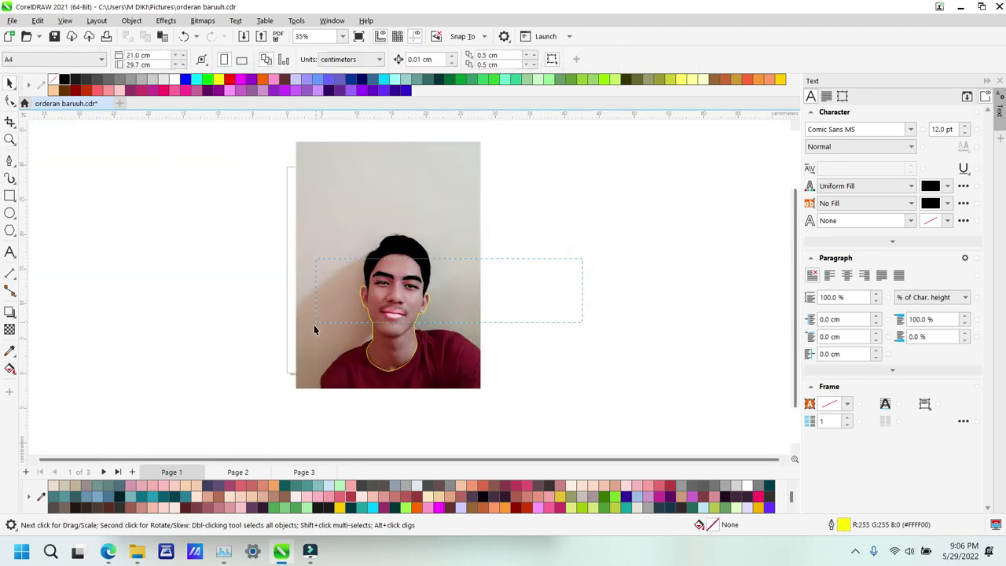
left_click_drag(316, 324, 312, 333)
key("ctrl+g")
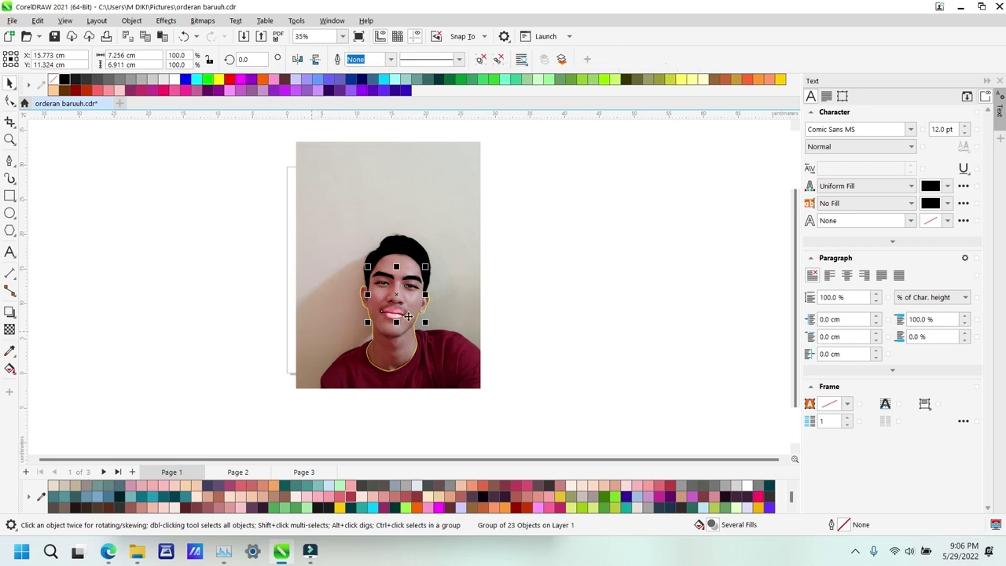
Step: Start a shadow outline with the Pen tool at the left eyebrow's inner end, curving down beside the nose bridge to a point
left_click(510, 274)
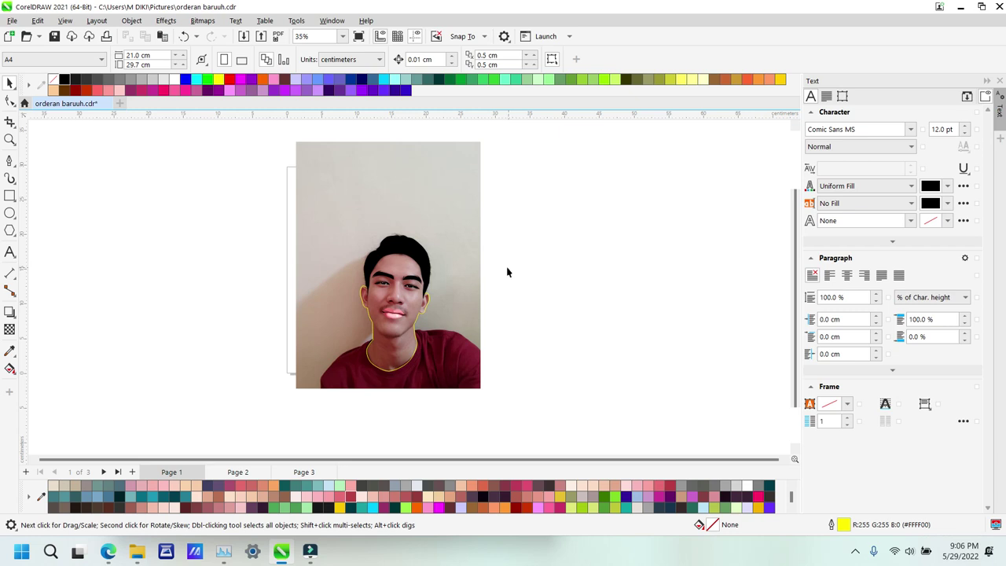
key("z")
left_click_drag(479, 328, 353, 240)
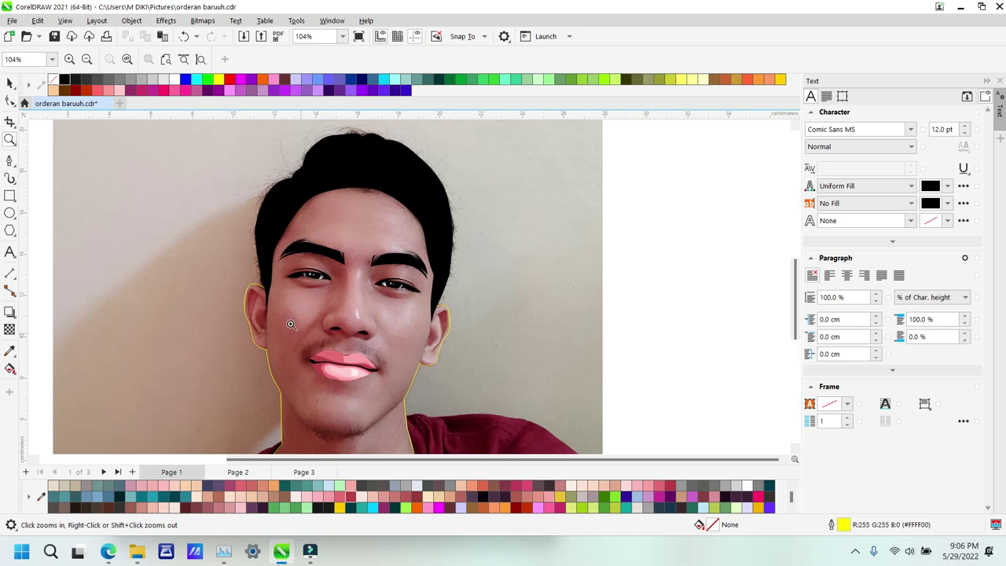
left_click_drag(288, 290, 463, 402)
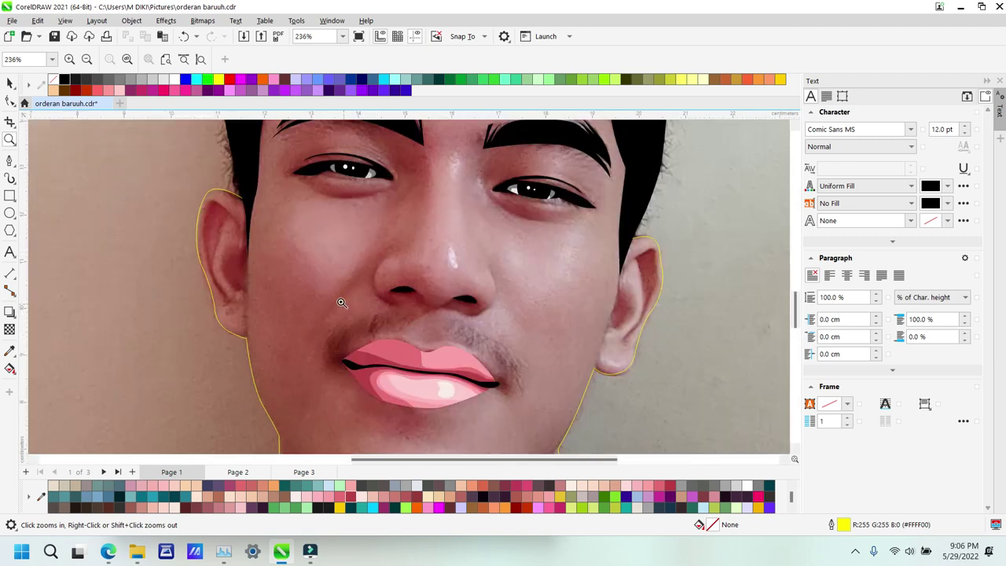
key("F3")
left_click_drag(252, 225, 469, 348)
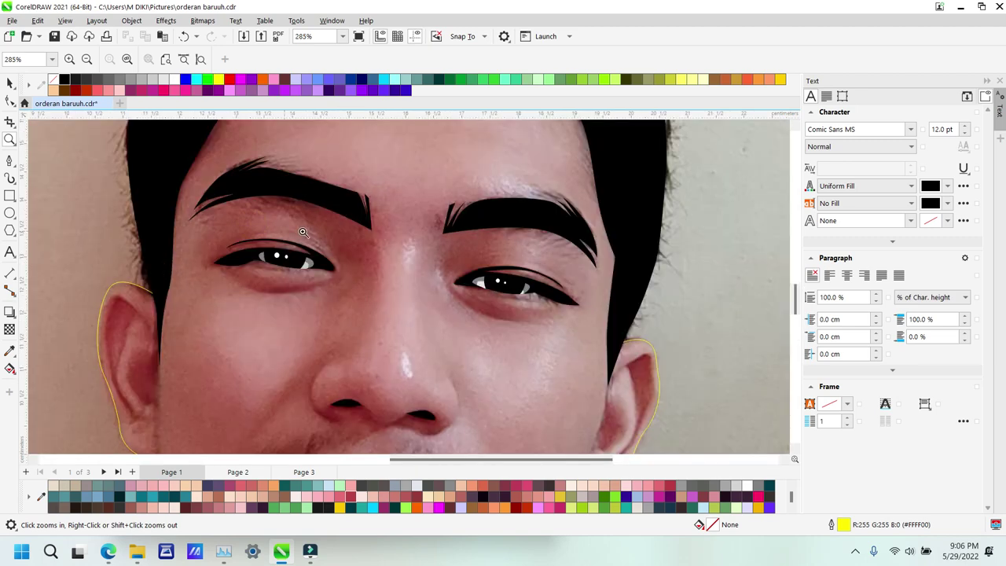
key("F5")
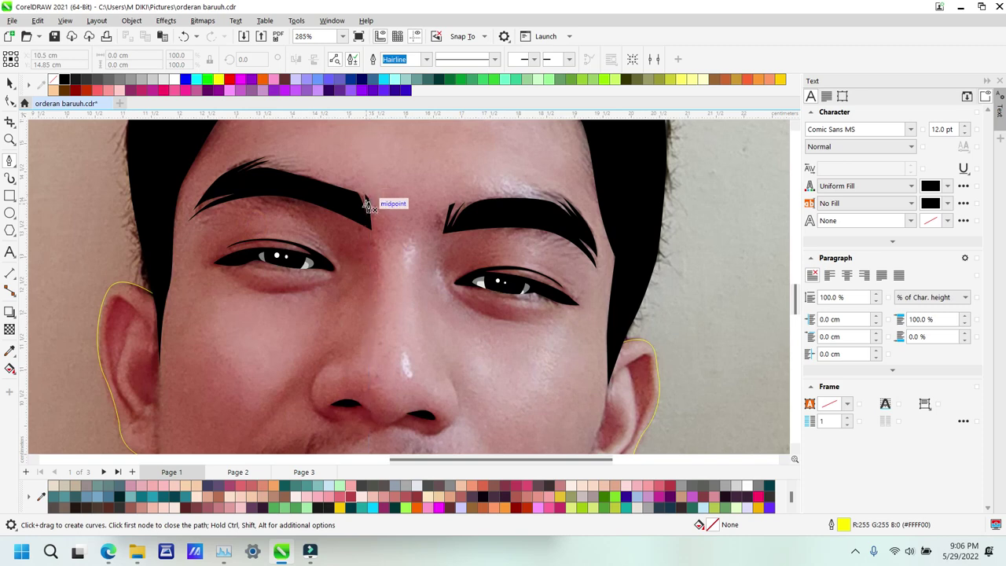
left_click(367, 199)
left_click_drag(377, 282, 346, 281)
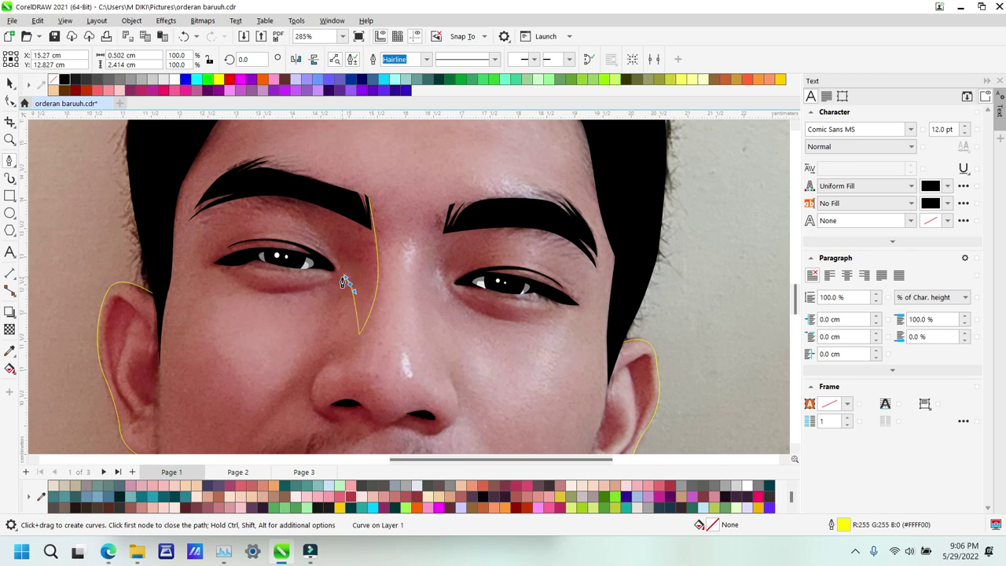
left_click_drag(294, 295, 266, 297)
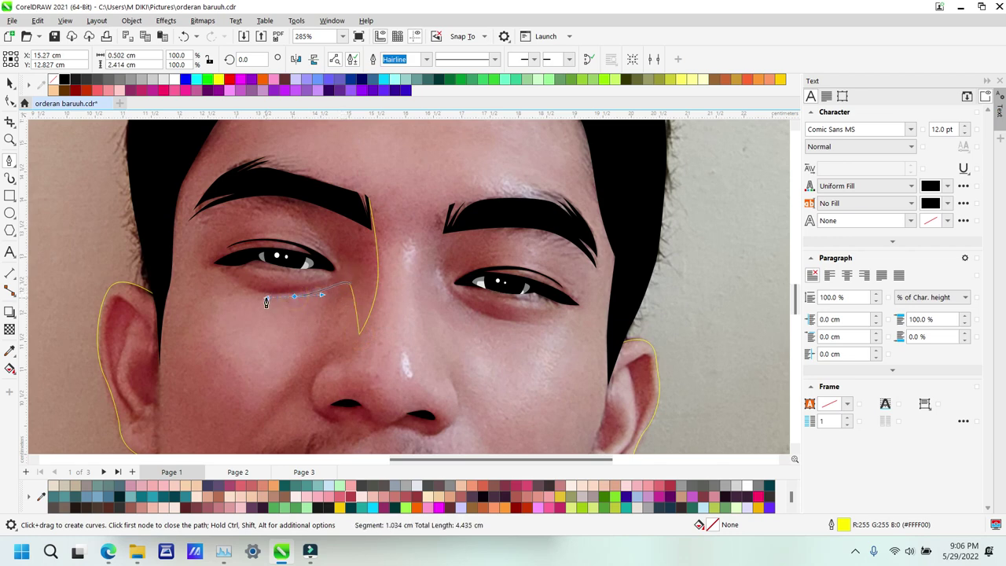
left_click(226, 283)
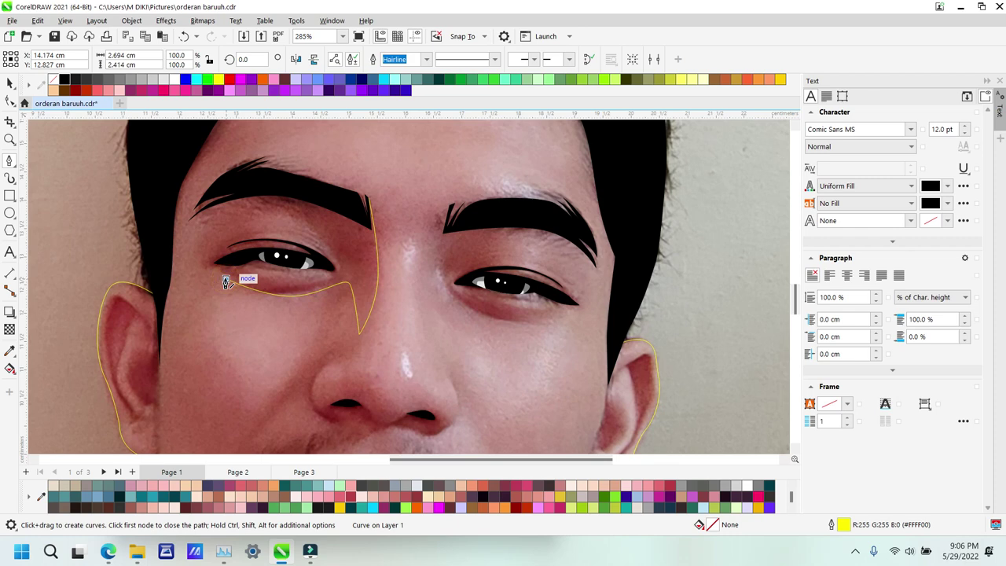
key("XF86MonBrightnessUp")
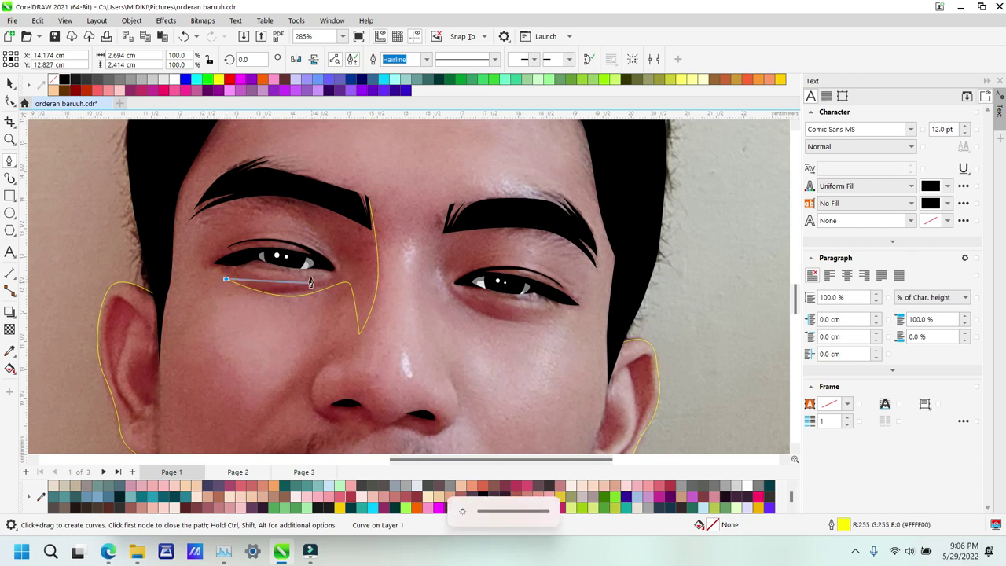
left_click_drag(285, 288, 311, 290)
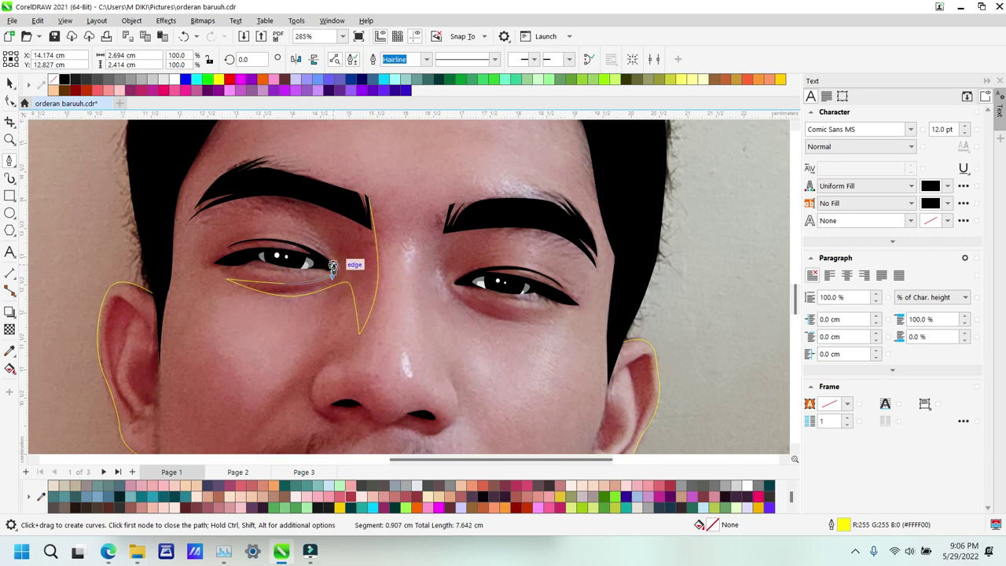
left_click_drag(332, 270, 337, 243)
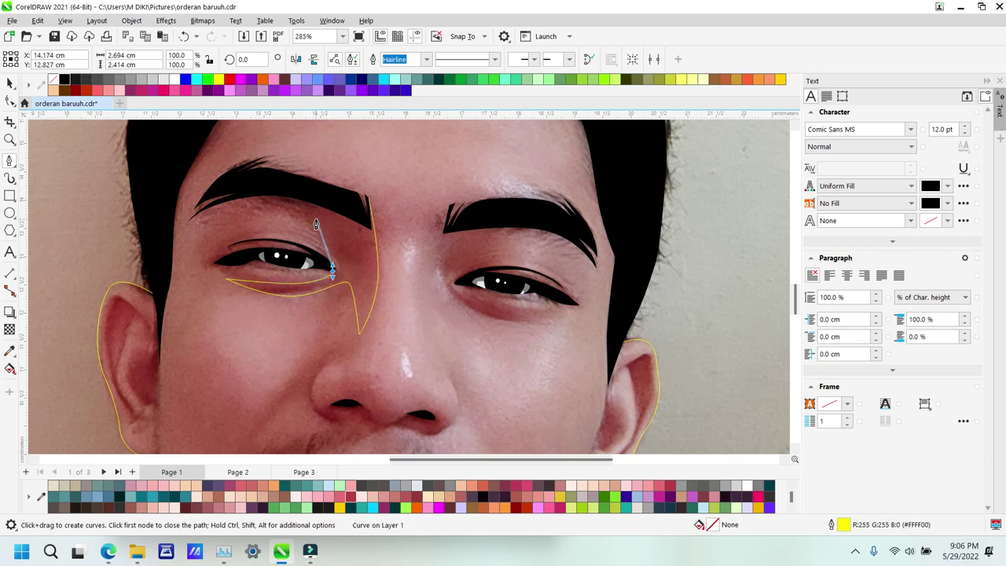
left_click_drag(297, 219, 268, 196)
key("ctrl+z")
key("ctrl+z")
key("ctrl+z")
key("ctrl+z")
key("ctrl+z")
key("ctrl+z")
Step: Curve the shadow outline up beneath the left eyebrow and close it across the brow, about 3 by 2.7 cm overall
left_click_drag(328, 241, 298, 207)
left_click_drag(215, 206, 186, 208)
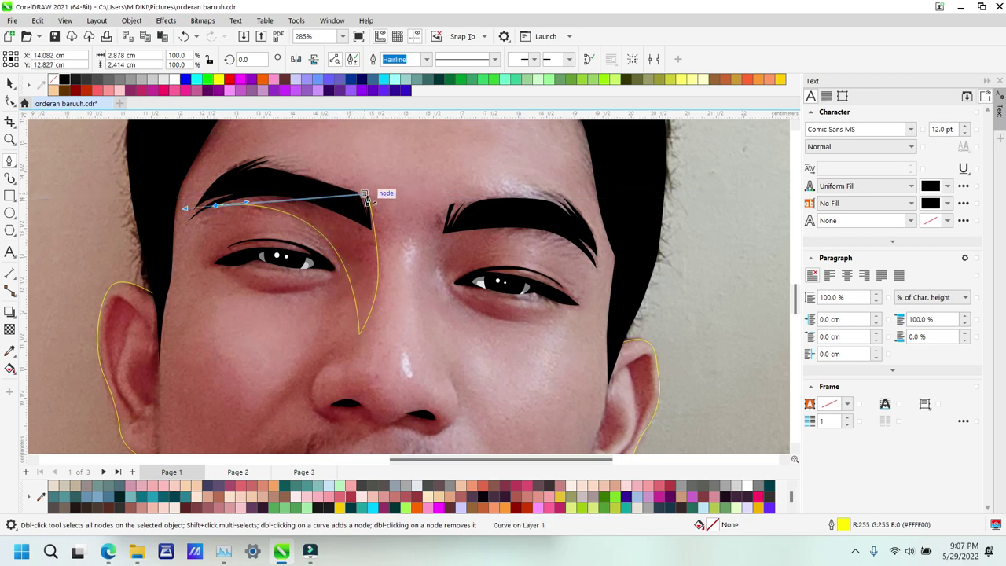
left_click_drag(354, 203, 251, 162)
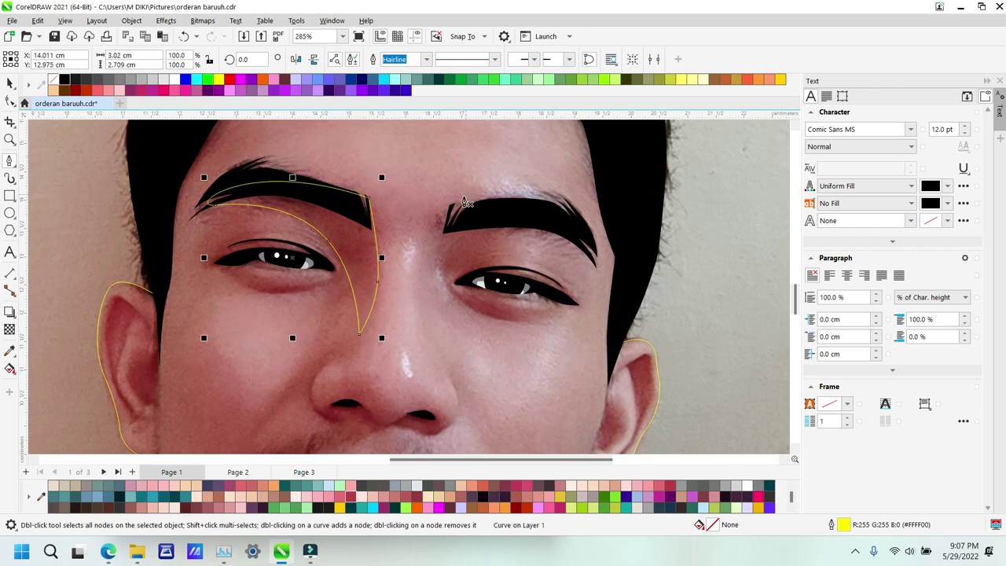
Step: Trace a closed shadow shape from the right eyebrow's inner end down beside the nose and back under the brow, about 3 by 1.9 cm
left_click(450, 206)
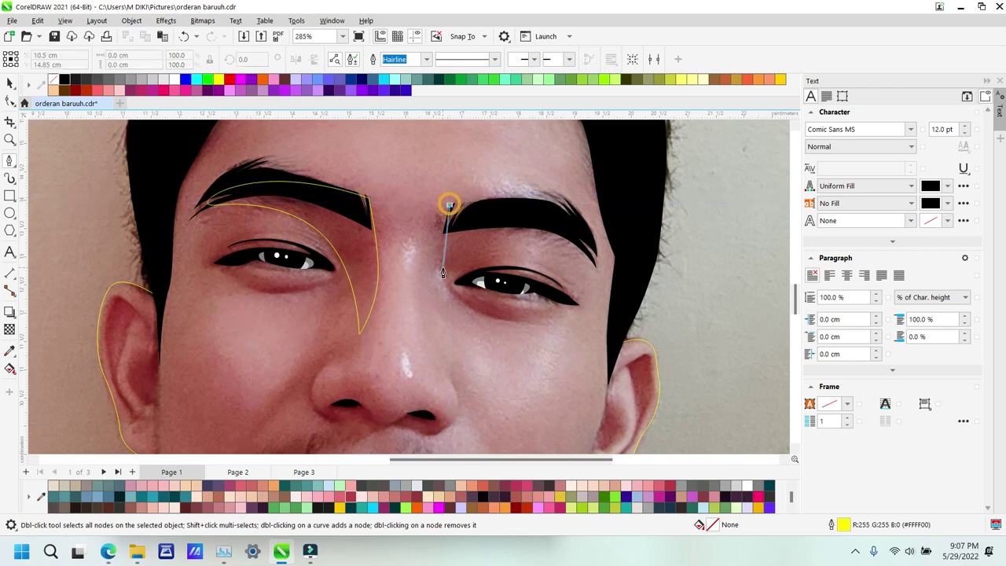
left_click_drag(427, 265, 427, 291)
left_click(433, 314)
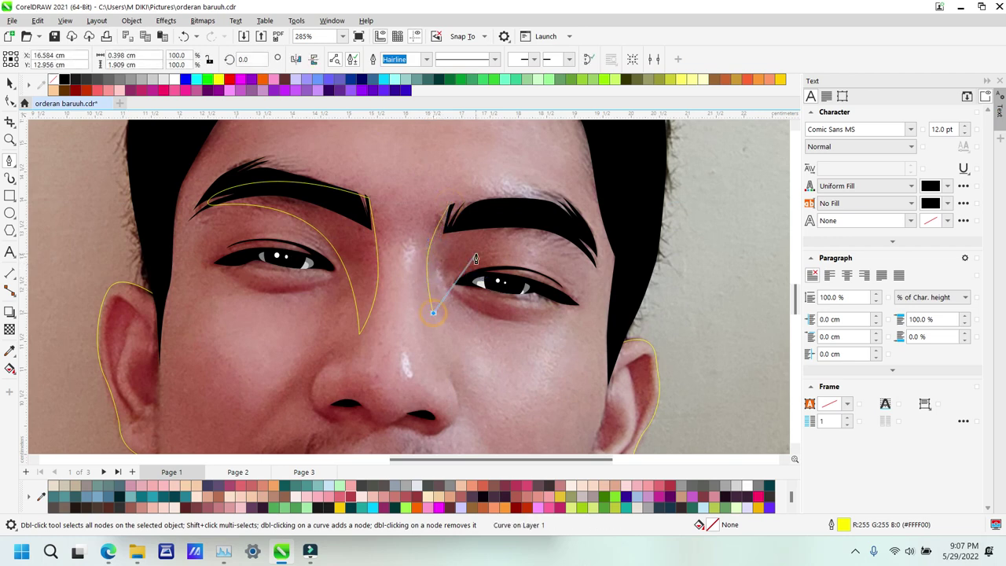
left_click_drag(480, 257, 526, 232)
left_click(594, 262)
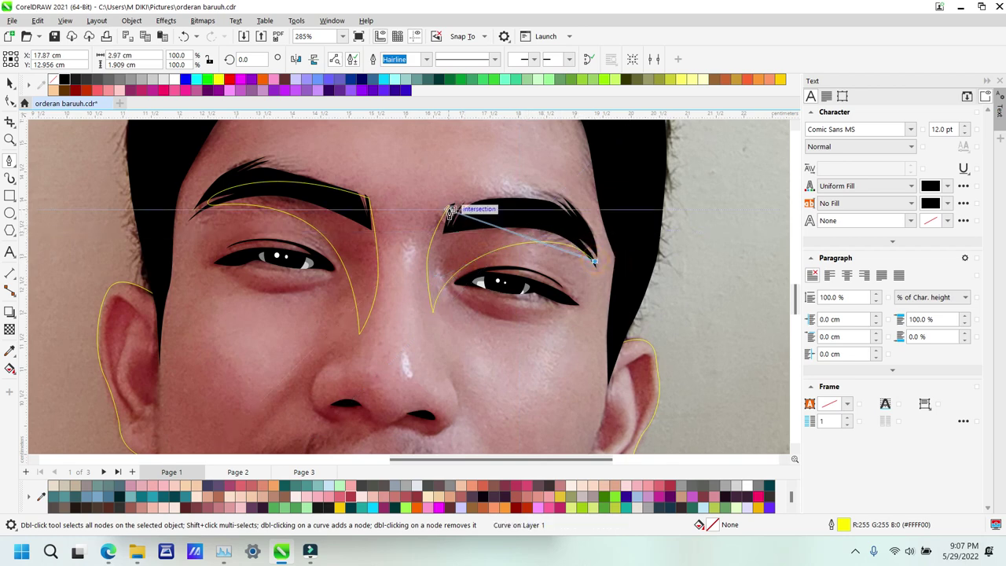
left_click_drag(450, 207, 559, 205)
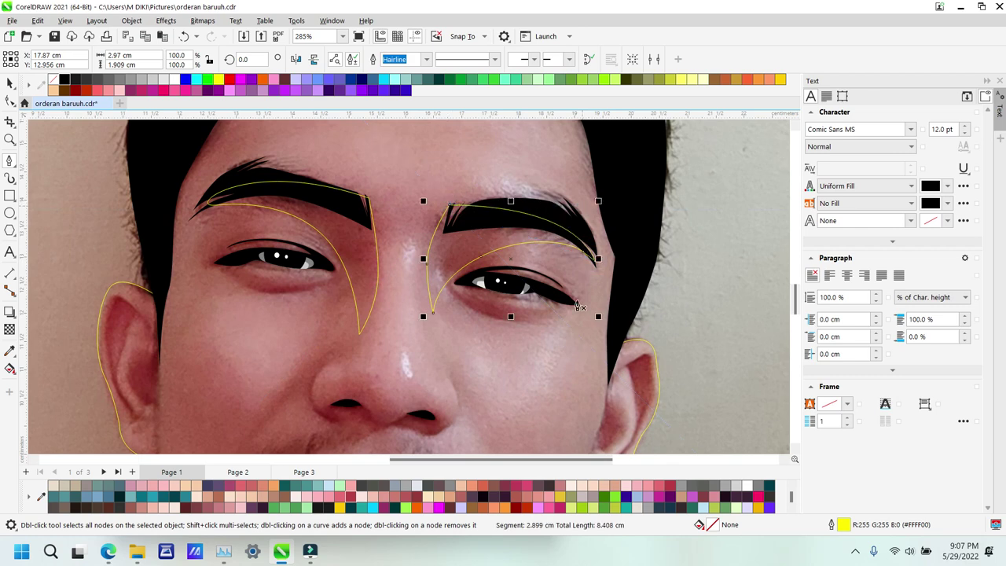
Step: Trace a closed outline around the left eye and its lid crease, about 2.5 cm wide
key("z")
left_click_drag(174, 202, 449, 356)
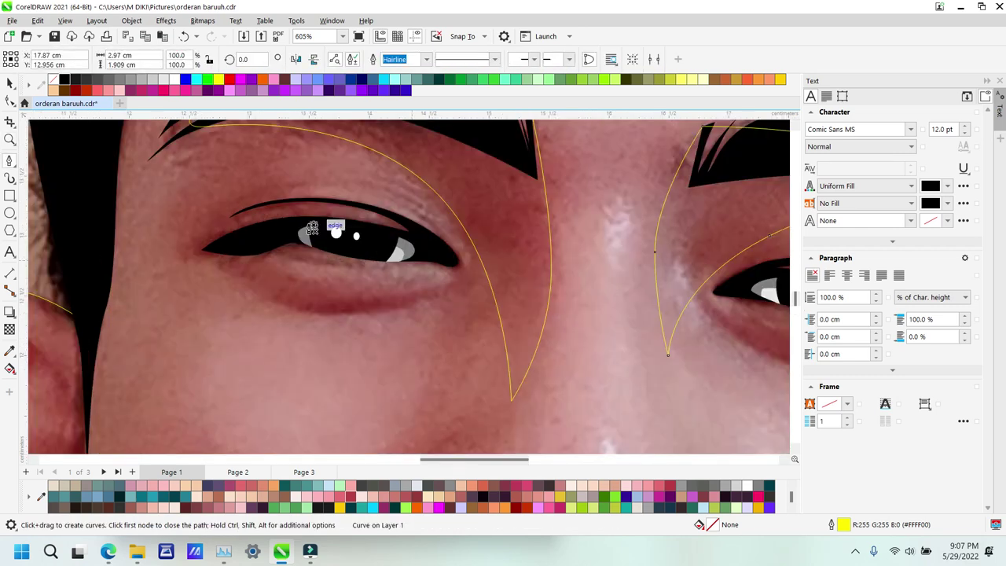
left_click(165, 256)
left_click_drag(209, 266, 230, 271)
left_click_drag(300, 258, 336, 263)
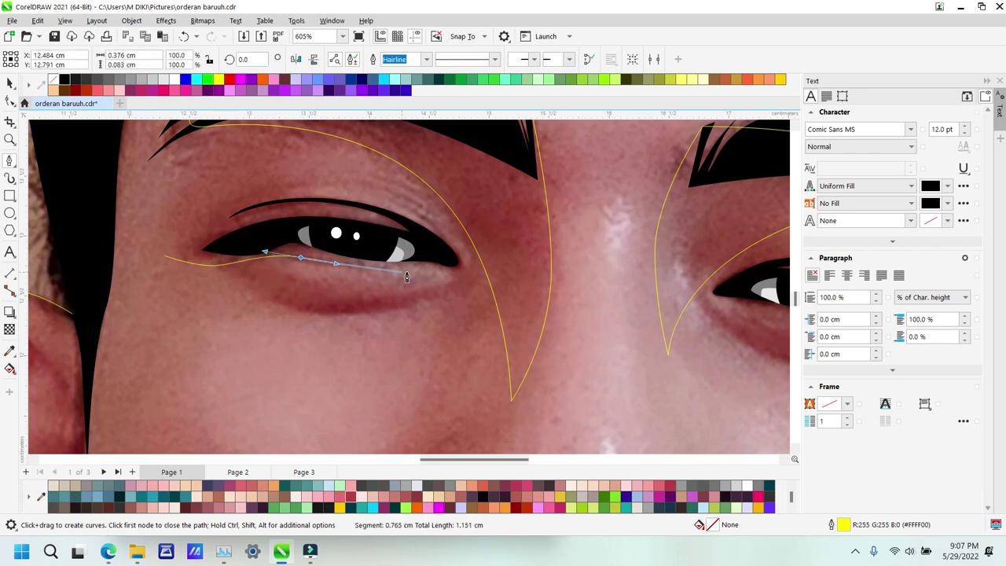
left_click_drag(425, 269, 470, 269)
left_click_drag(407, 208, 336, 173)
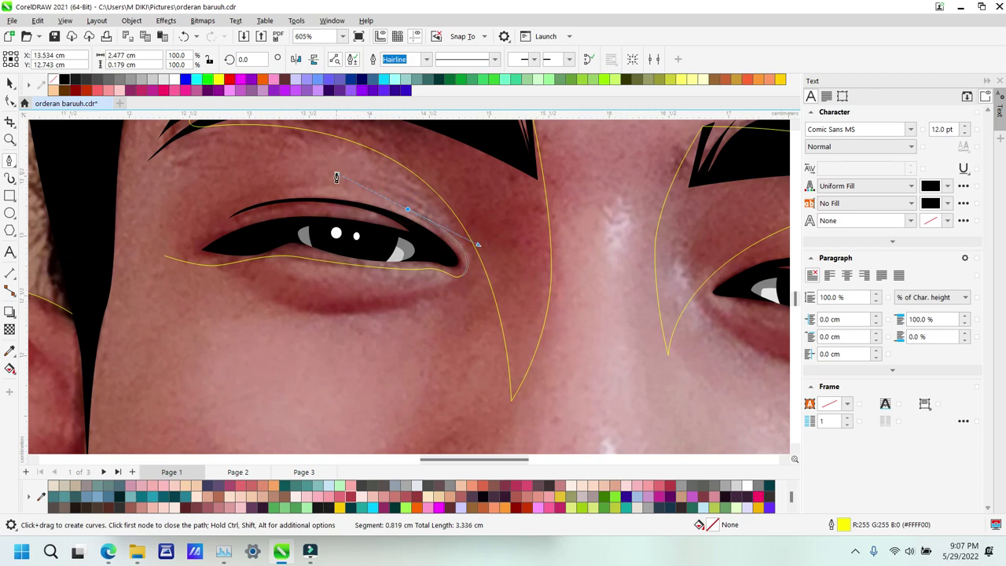
left_click_drag(163, 257, 194, 189)
key("ctrl+z")
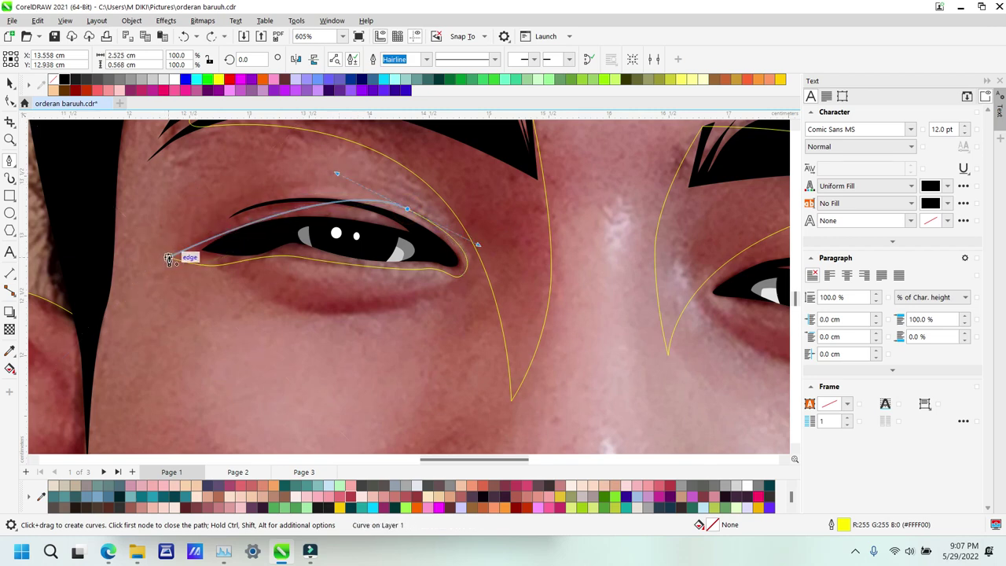
left_click_drag(165, 258, 214, 191)
Step: Trace a closed crescent over the dark shadow beneath the left eye
left_click(233, 282)
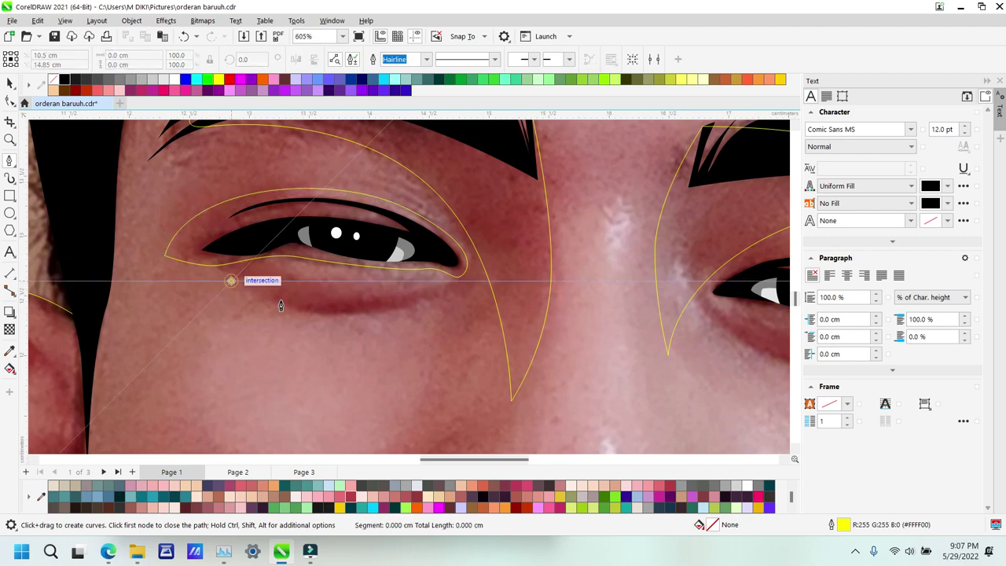
left_click_drag(334, 317, 389, 320)
left_click(454, 288)
left_click_drag(327, 289, 267, 271)
left_click_drag(285, 273, 287, 273)
Step: Trace a closed highlight shape on the upper eyelid between the left eye outline and the brow shadow, about 1.8 cm wide
key("z")
right_click(428, 312)
left_click_drag(216, 187, 166, 183)
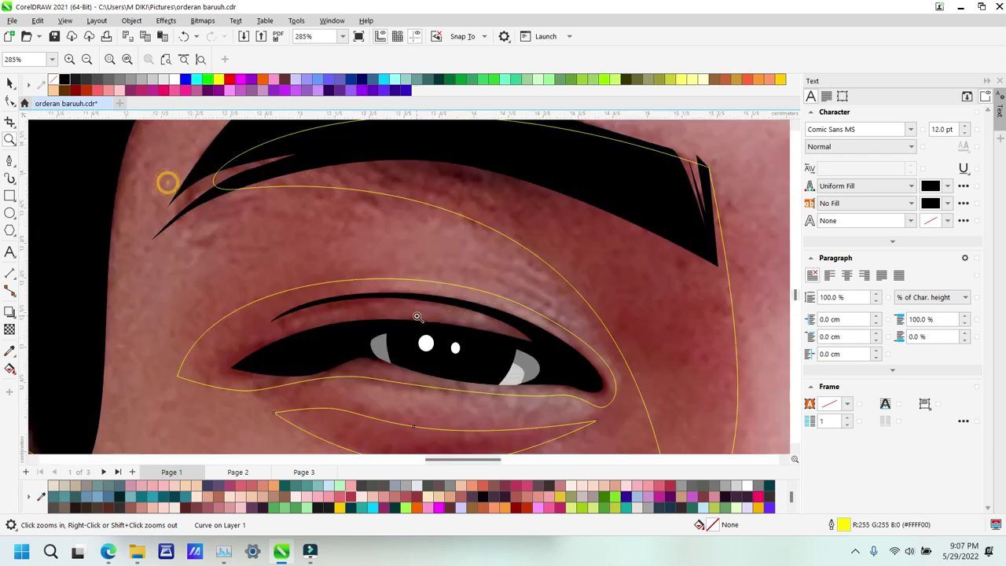
key("p")
left_click(274, 270)
left_click_drag(440, 275, 507, 293)
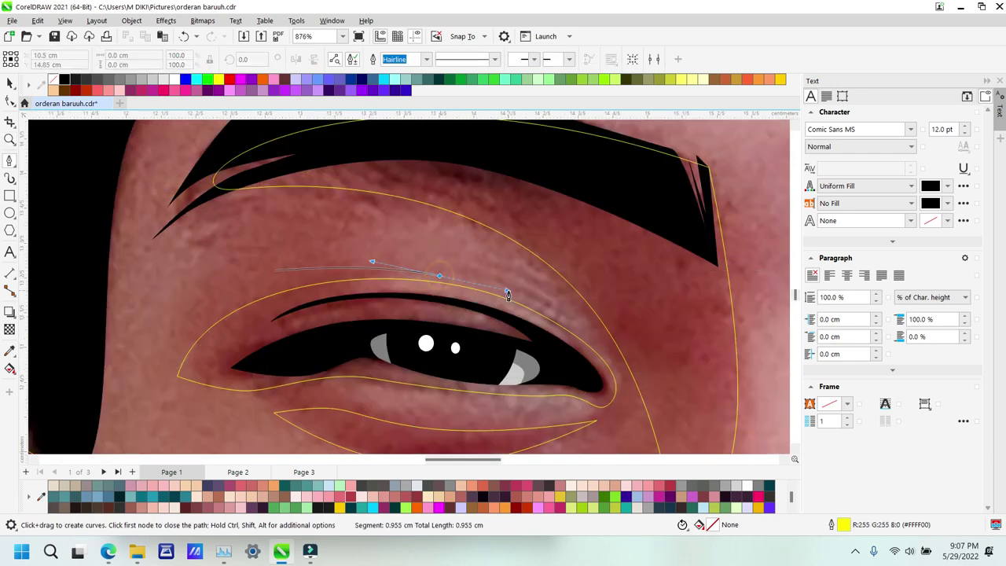
left_click(579, 324)
left_click_drag(444, 223, 520, 237)
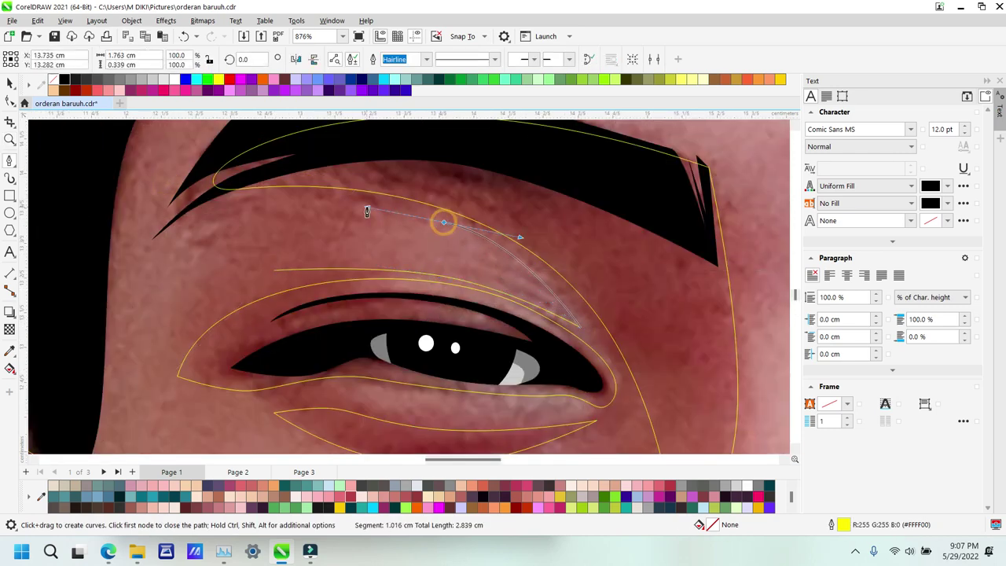
left_click_drag(274, 271, 302, 230)
Step: Trace a thin closed highlight shape along the left lower eyelid, about 1.4 by 0.2 cm, above the under-eye crescent
scroll(493, 304, "down", 3)
scroll(272, 272, "up", 3)
left_click_drag(245, 300, 277, 312)
left_click_drag(339, 325, 407, 336)
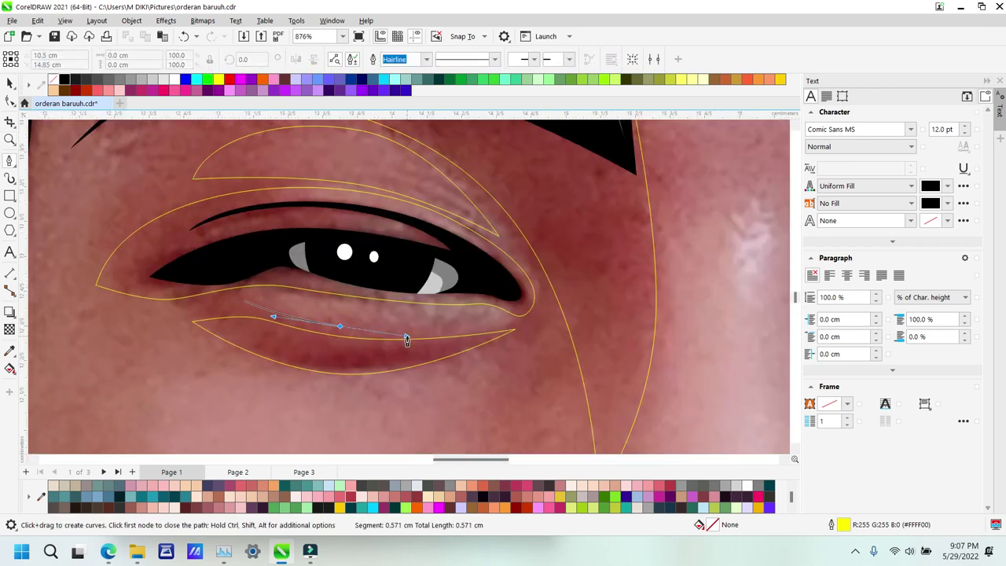
left_click(494, 319)
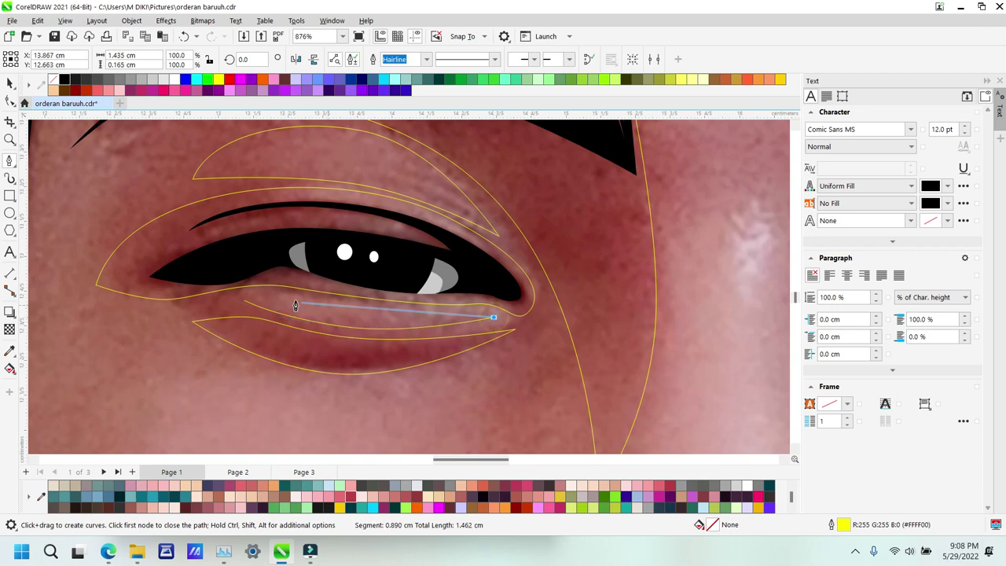
left_click(245, 300)
Step: Trace the shadow shape beneath the right eye, about 1.8 by 0.5 cm
key("z")
scroll(267, 287, "down", 3)
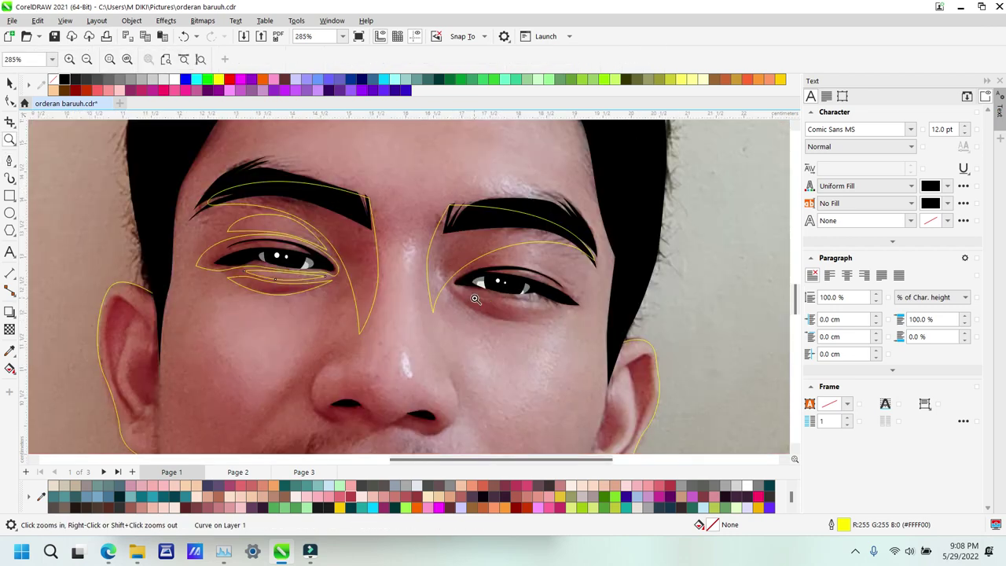
left_click_drag(366, 180, 667, 380)
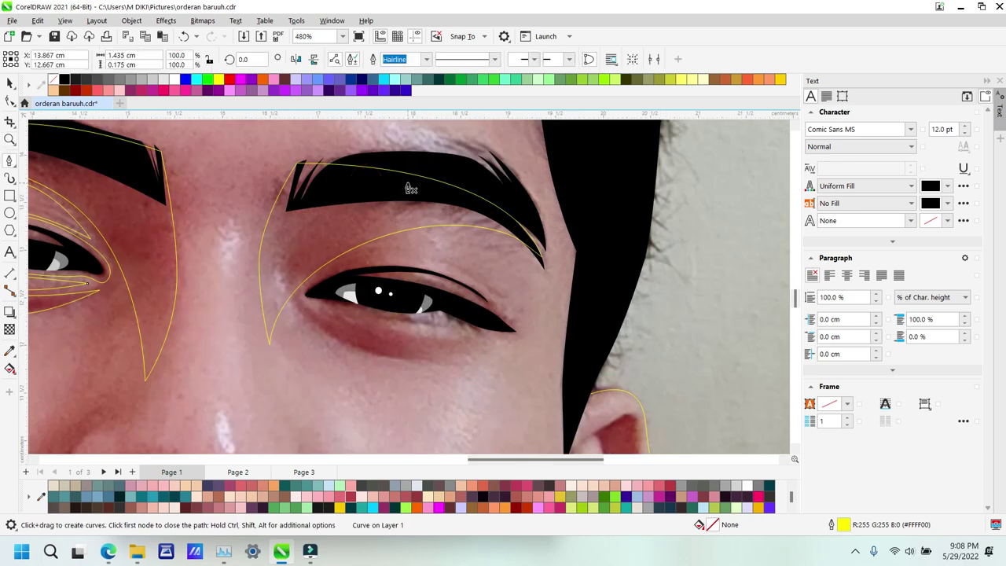
left_click(301, 314)
left_click_drag(353, 345, 382, 368)
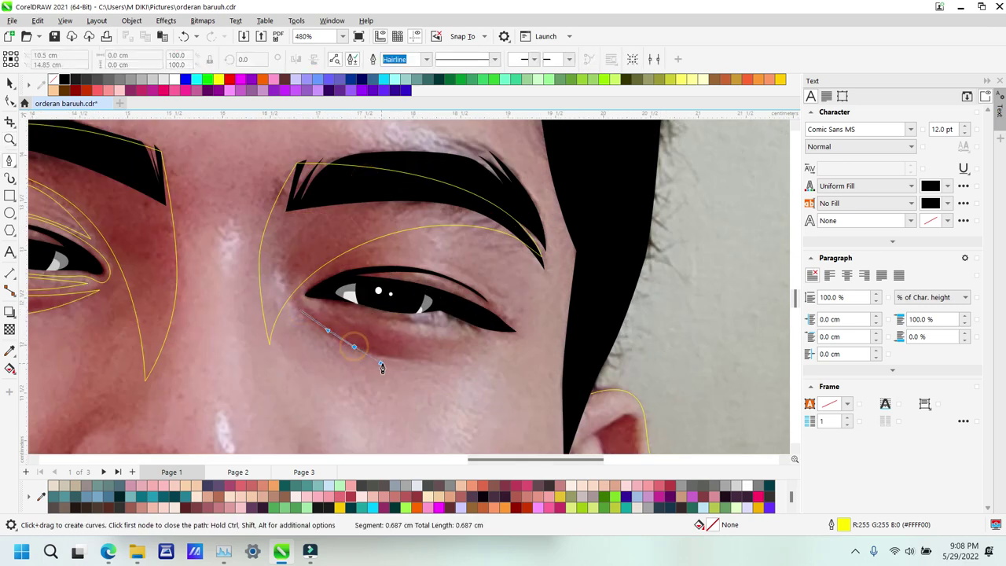
left_click(469, 346)
left_click_drag(353, 325, 314, 315)
left_click(299, 312)
key("ctrl+z")
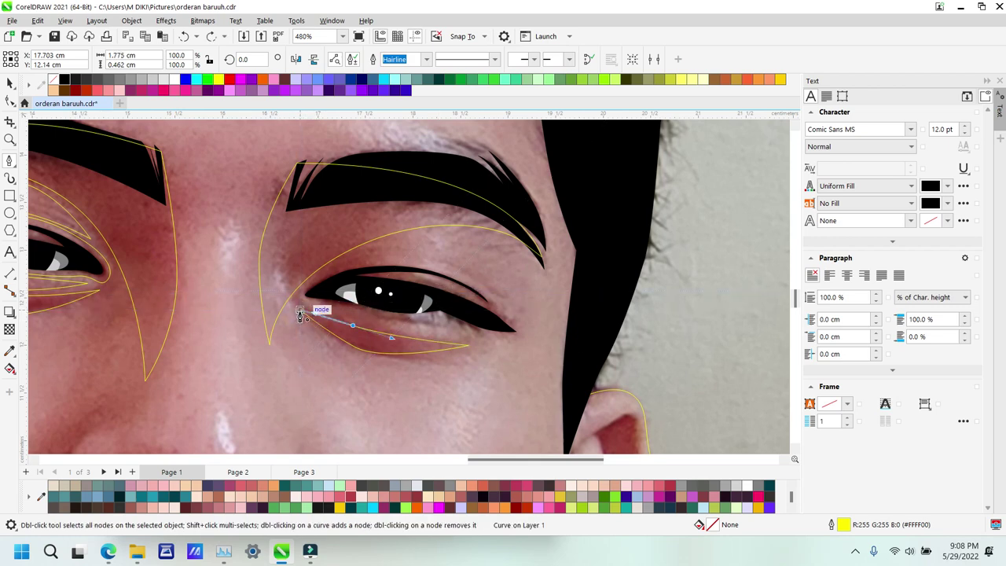
Step: Trace a closed outline around the right eye and its lid crease, about 2.4 by 0.8 cm
left_click(296, 302)
left_click_drag(297, 300, 432, 249)
left_click_drag(500, 303, 516, 325)
left_click(525, 336)
left_click_drag(445, 326, 422, 317)
left_click_drag(294, 297, 386, 320)
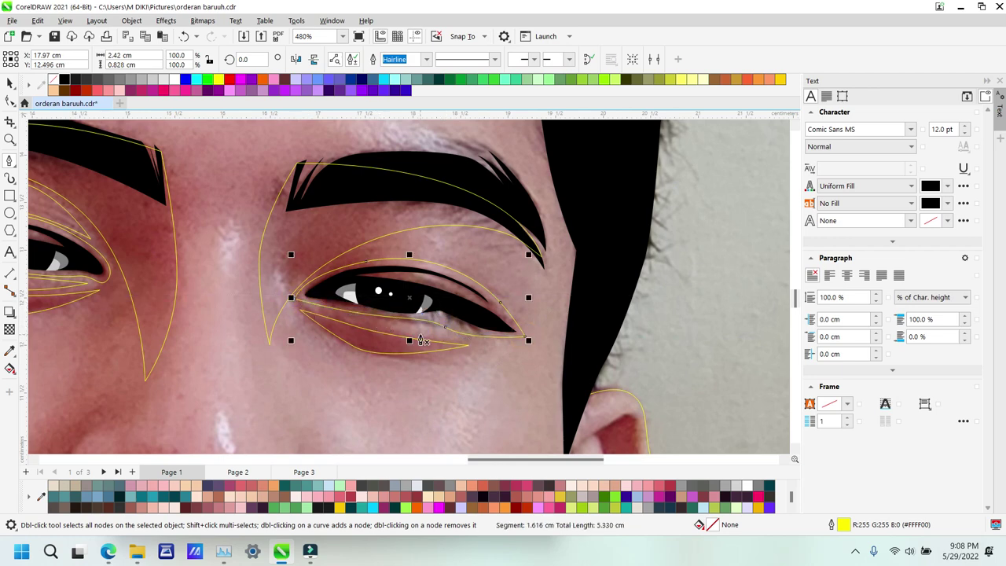
Step: Trace a closed highlight shape on the right upper eyelid between the eye outline and the brow, about 1.7 cm wide
key("z")
left_click_drag(240, 159, 588, 343)
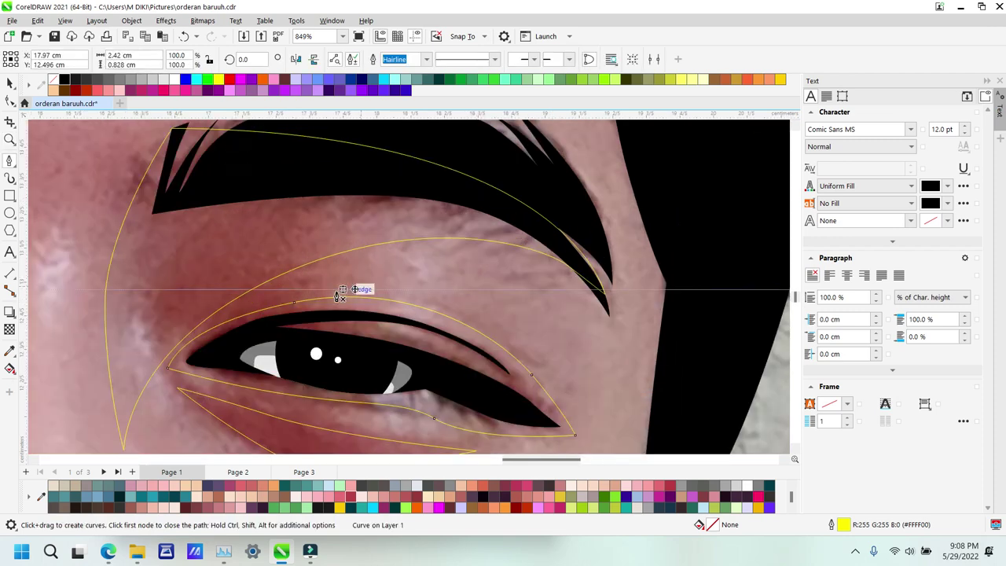
left_click(298, 279)
left_click_drag(453, 250, 532, 263)
left_click(583, 312)
left_click_drag(545, 369, 522, 354)
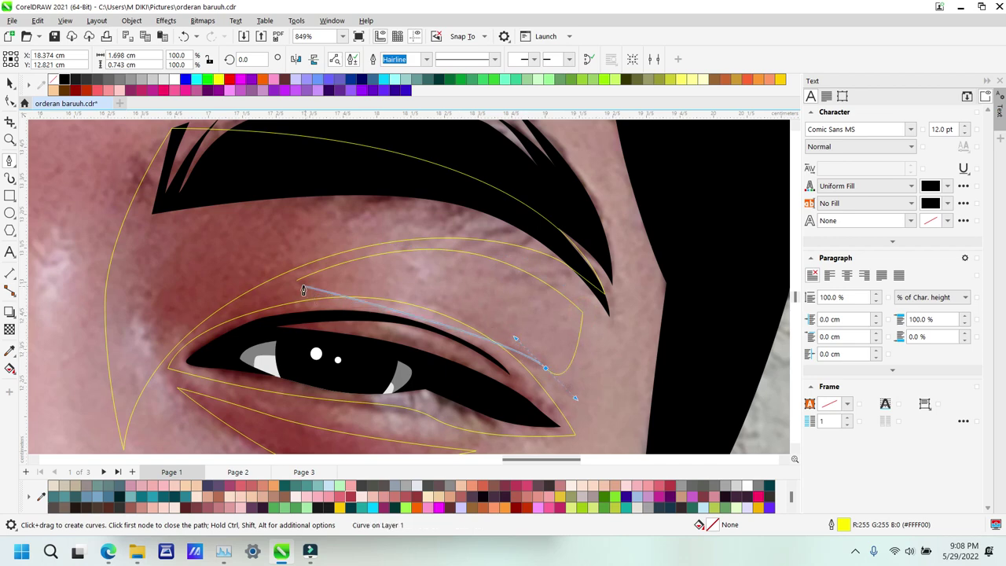
left_click_drag(299, 282, 397, 299)
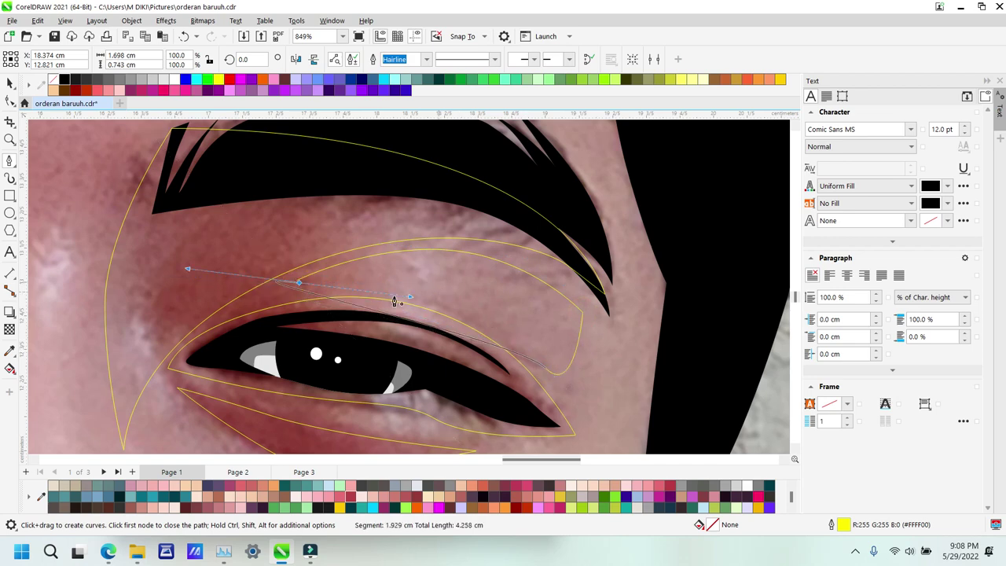
Step: Close the highlight shape on the right upper eyelid at its pointed inner corner
left_click(299, 281)
left_click_drag(500, 286, 501, 287)
Step: Trace a thin closed highlight shape along the right lower eyelid, about 1.5 by 0.3 cm, above the under-eye shadow
key("F2")
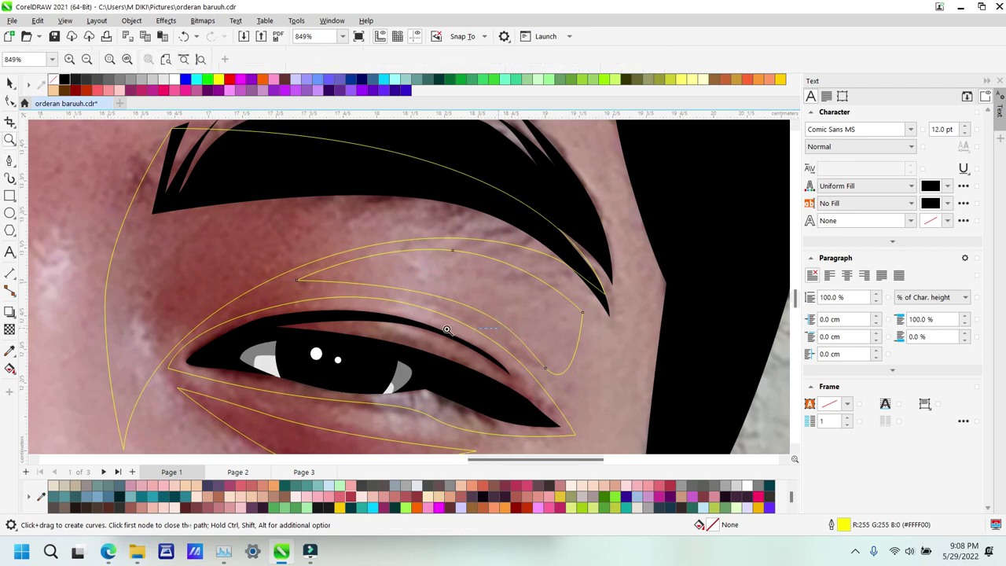
right_click(374, 348)
left_click_drag(272, 253, 503, 354)
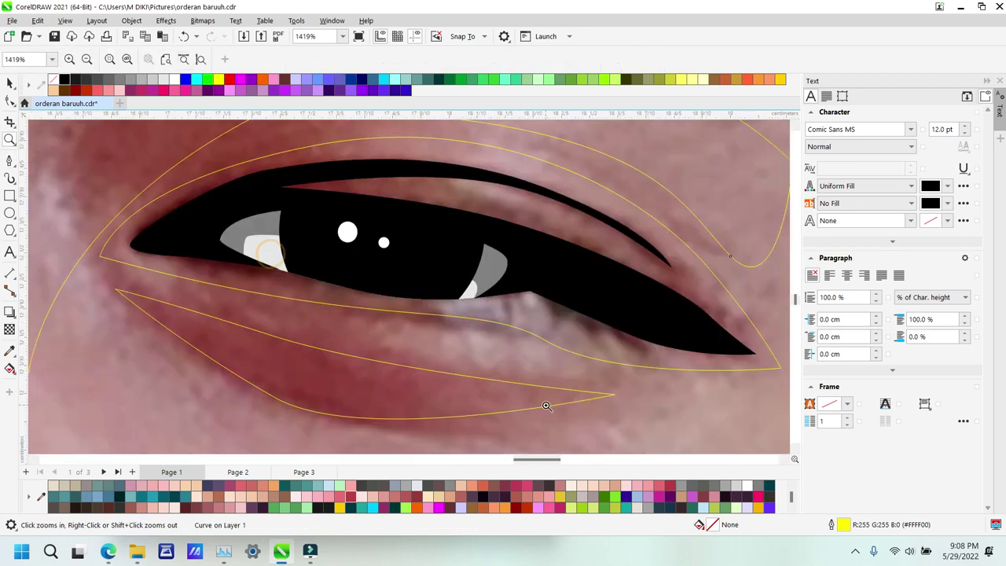
left_click(152, 284)
left_click_drag(403, 358, 481, 375)
left_click(572, 380)
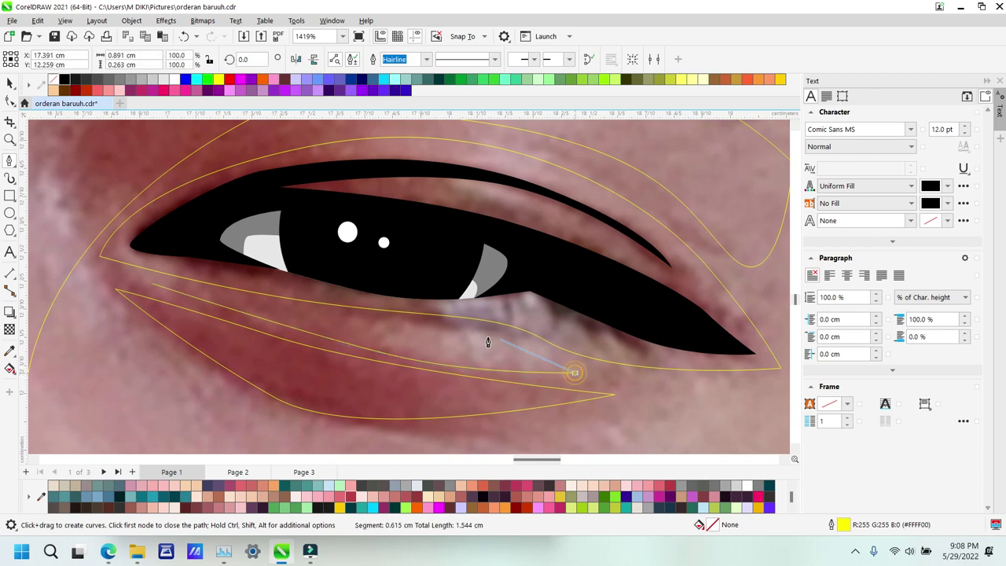
left_click_drag(475, 332, 527, 339)
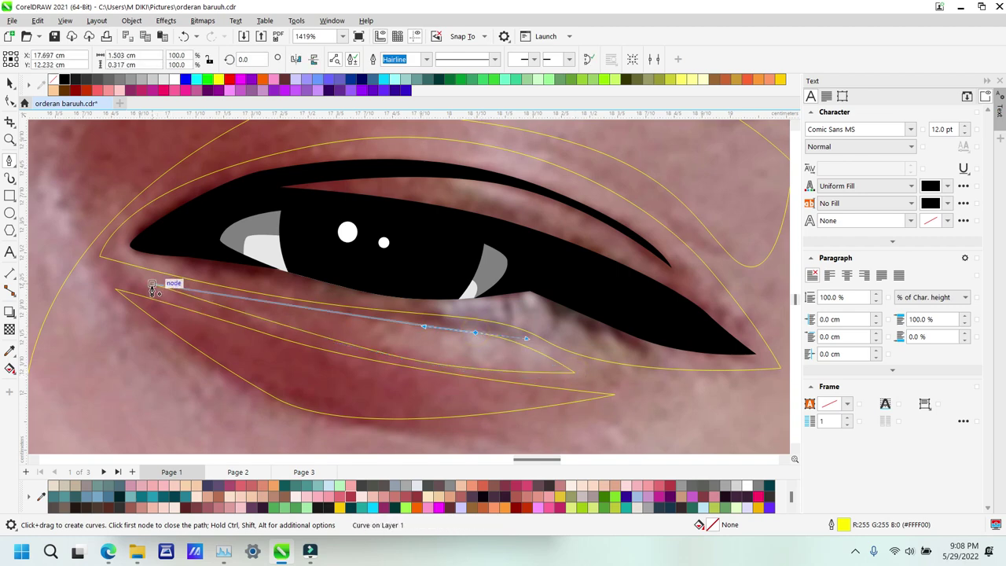
left_click_drag(152, 283, 272, 313)
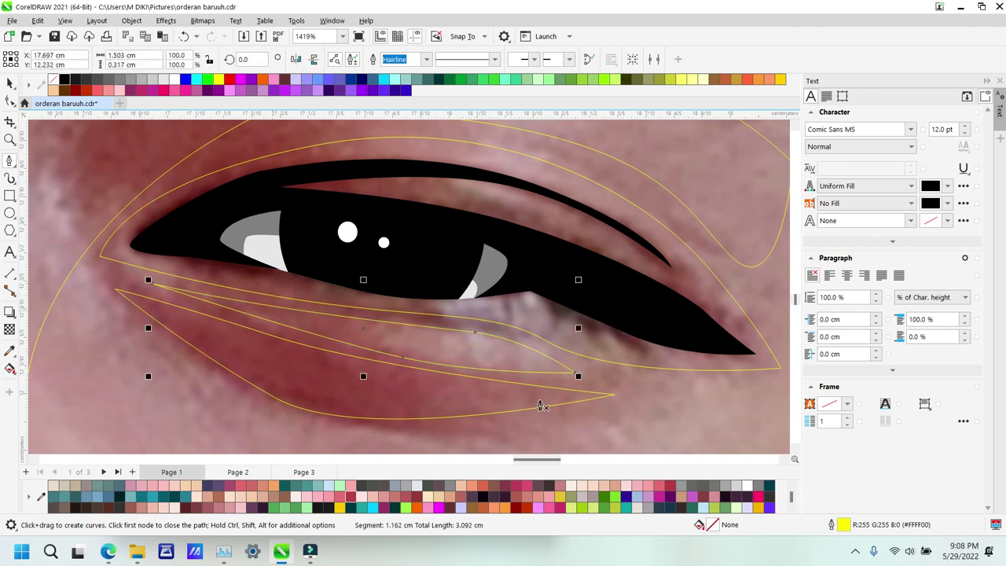
Step: Trace the nose shadow outline from the left nostril wing over both nostrils and back beneath the right nostril
key("z")
right_click(474, 331)
right_click(378, 320)
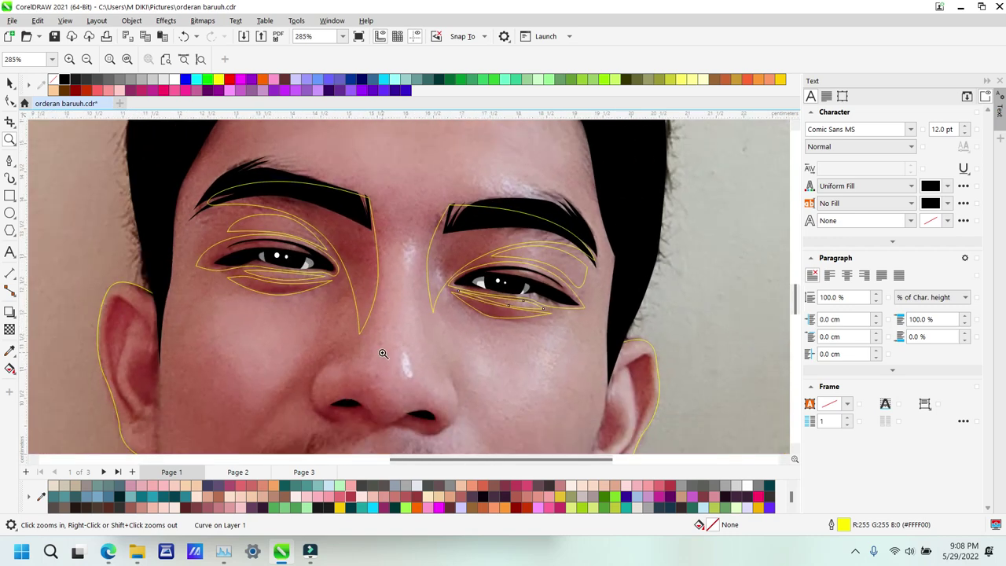
scroll(381, 350, "down", 3)
scroll(381, 348, "up", 2)
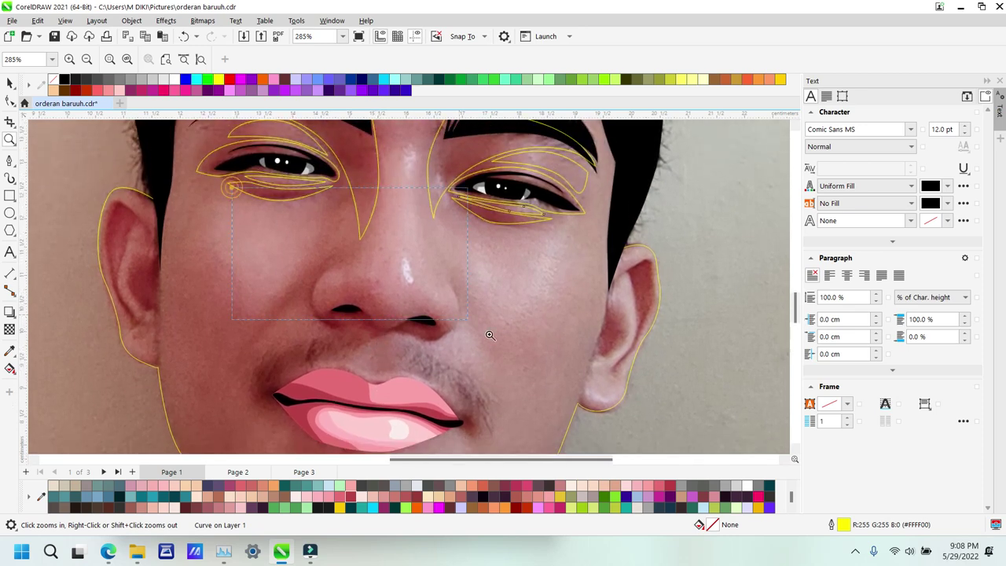
left_click_drag(465, 318, 562, 389)
key("p")
left_click(312, 219)
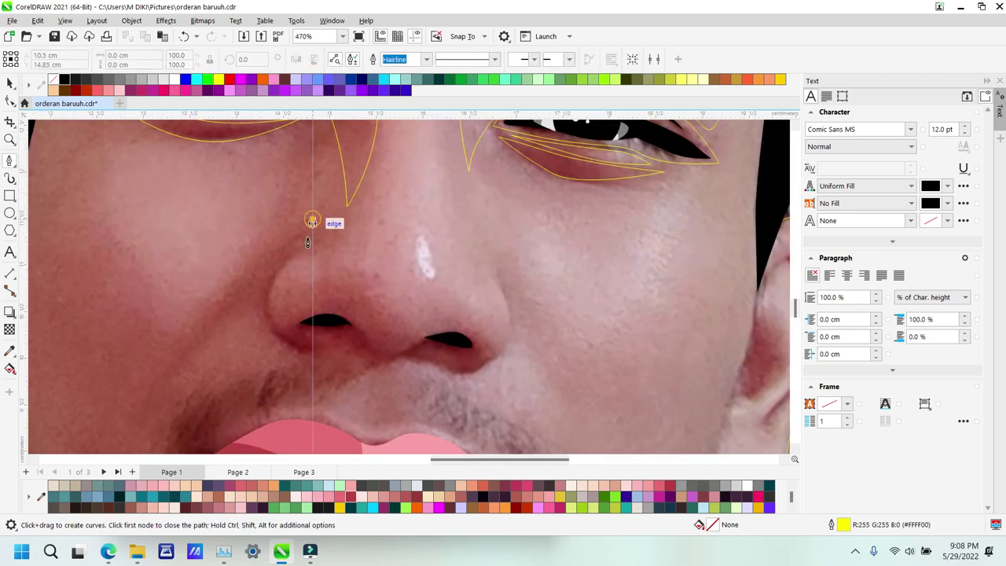
left_click(294, 256)
left_click_drag(270, 296, 270, 315)
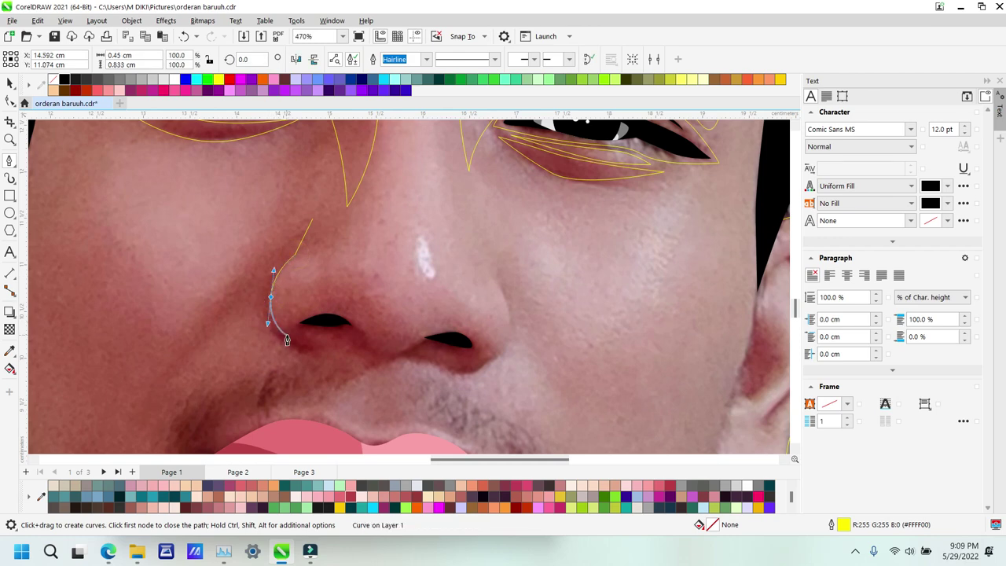
left_click(286, 335)
left_click_drag(321, 312, 474, 377)
key("ctrl+z")
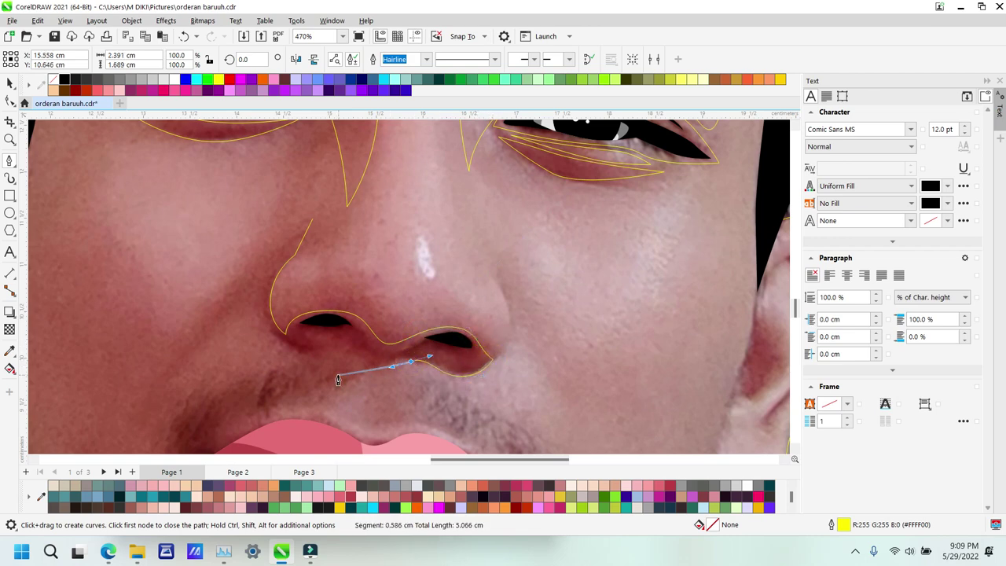
Step: Continue the nose shadow under the nose and out along the left smile fold, closing it at about 3.6 by 1.9 cm
left_click_drag(337, 382, 309, 381)
left_click_drag(263, 326, 250, 309)
left_click_drag(194, 361, 162, 400)
left_click_drag(311, 218, 219, 294)
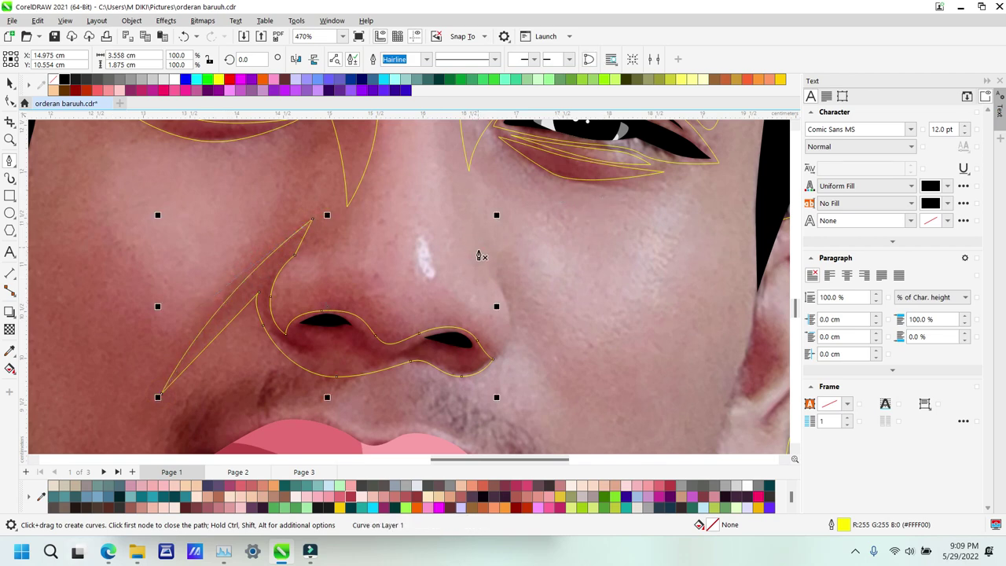
Step: Trace a narrow closed shadow shape along the outside of the right nostril wing, about 0.6 by 1.3 cm
left_click(477, 235)
left_click(493, 283)
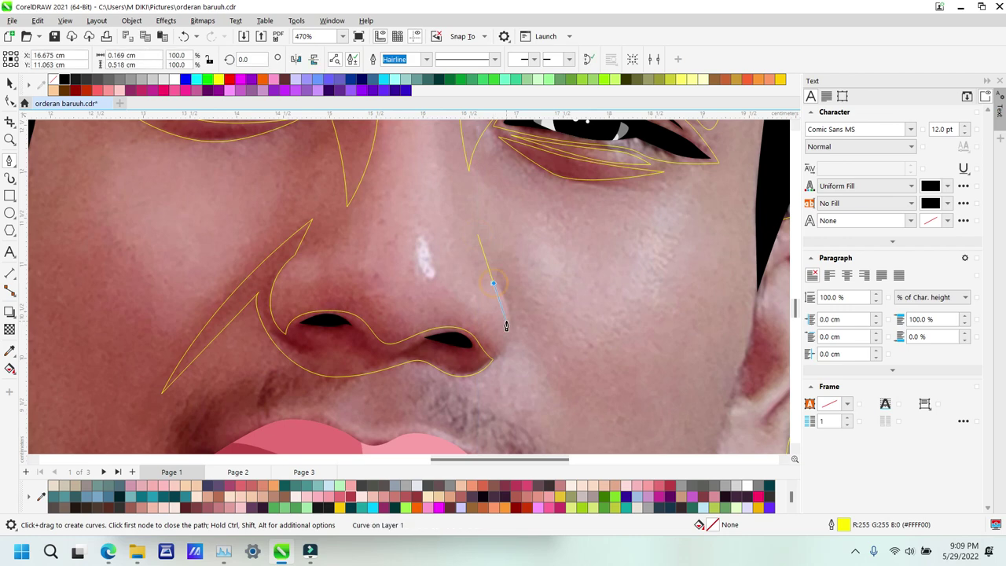
left_click_drag(506, 321, 535, 357)
left_click(493, 360)
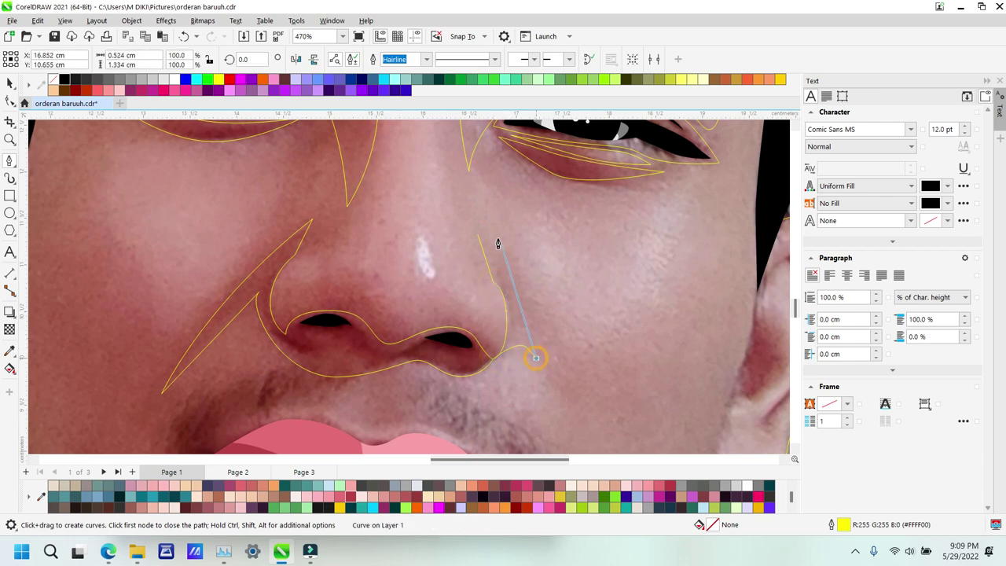
left_click(475, 233)
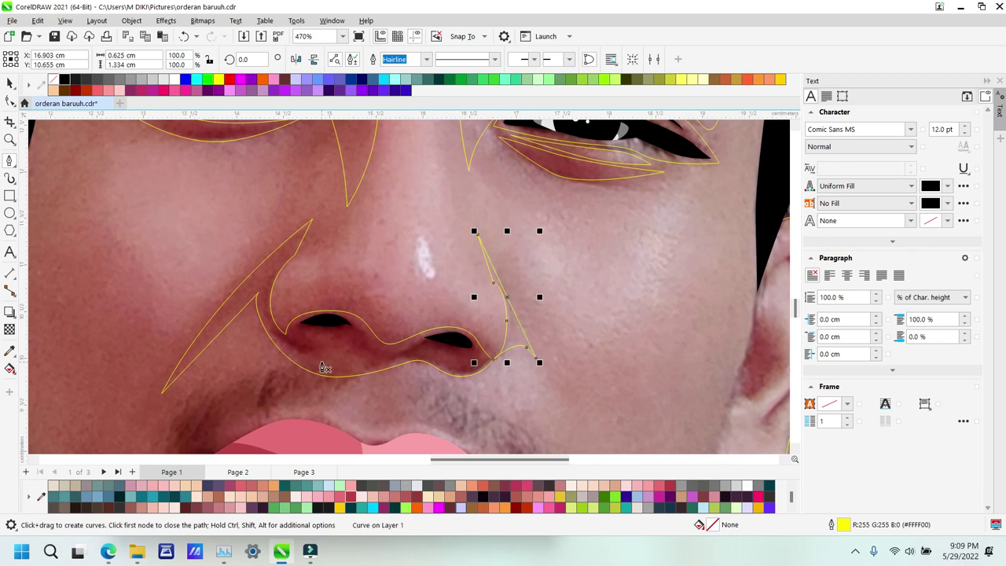
Step: Trace a closed inner shadow shape between the left eyebrow and eyelid, tapering beside the nose bridge, about 2.3 by 1.7 cm
key("z")
scroll(345, 313, "down", 1)
right_click(344, 300)
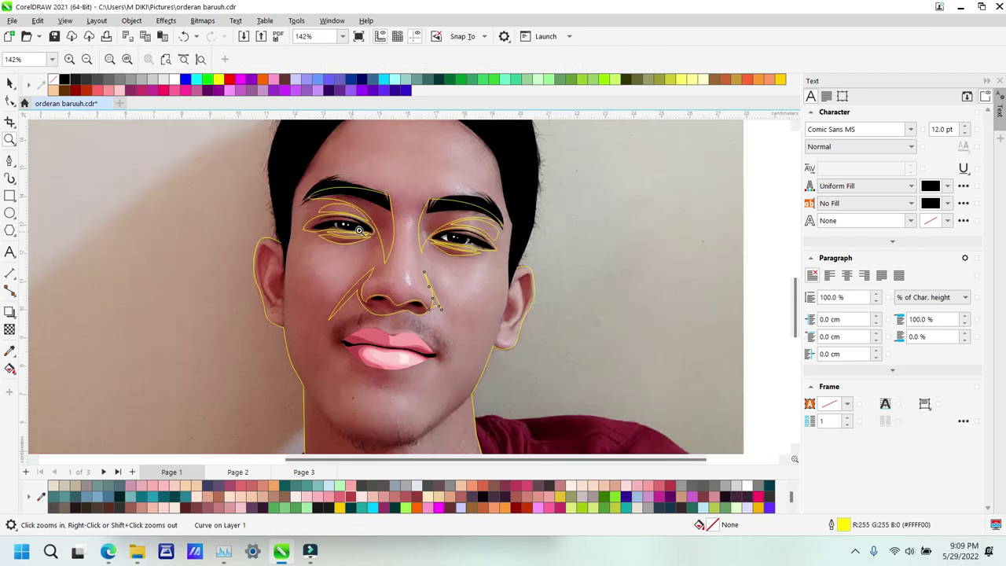
left_click_drag(298, 175, 465, 307)
left_click_drag(142, 141, 734, 386)
key("p")
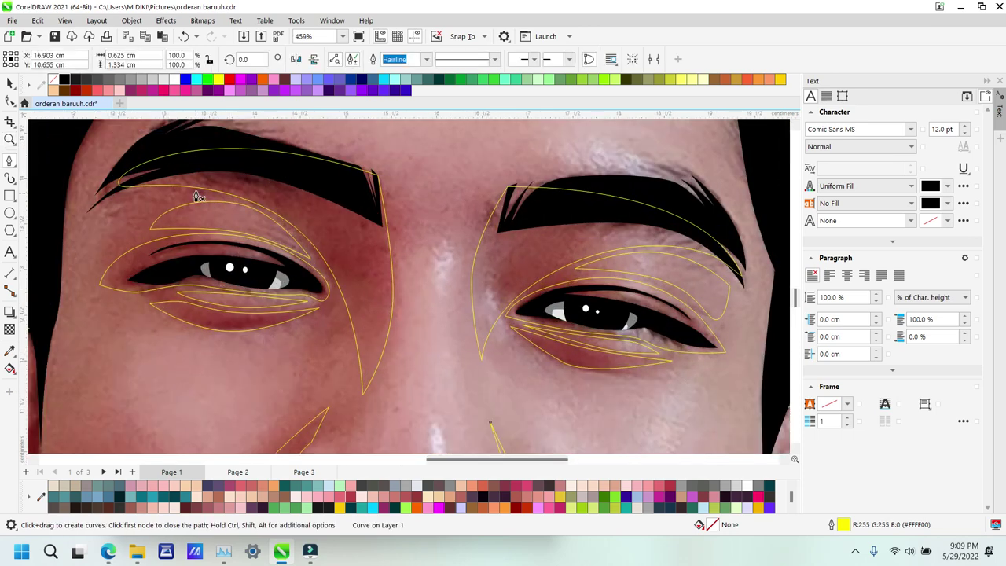
left_click(164, 177)
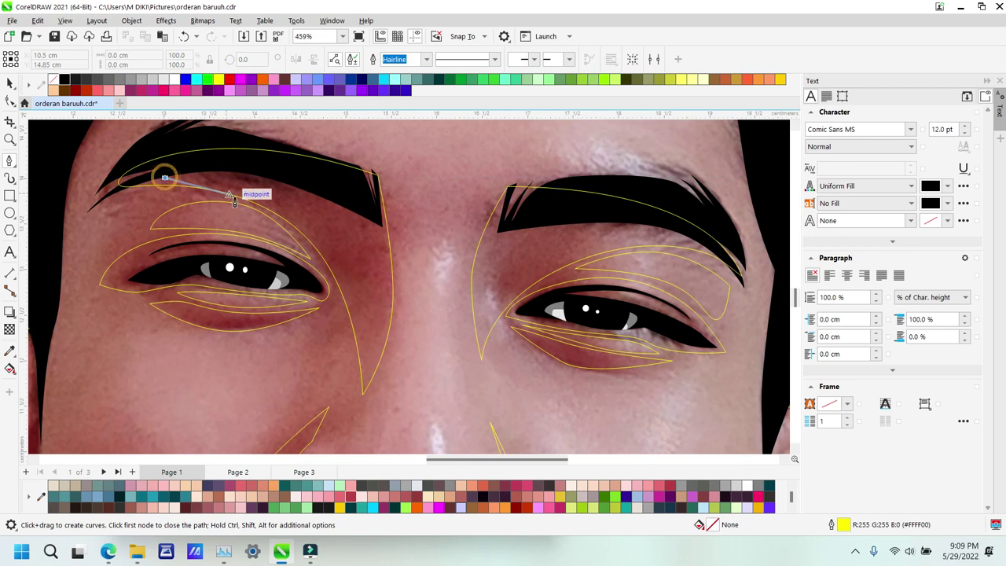
left_click_drag(287, 204, 332, 233)
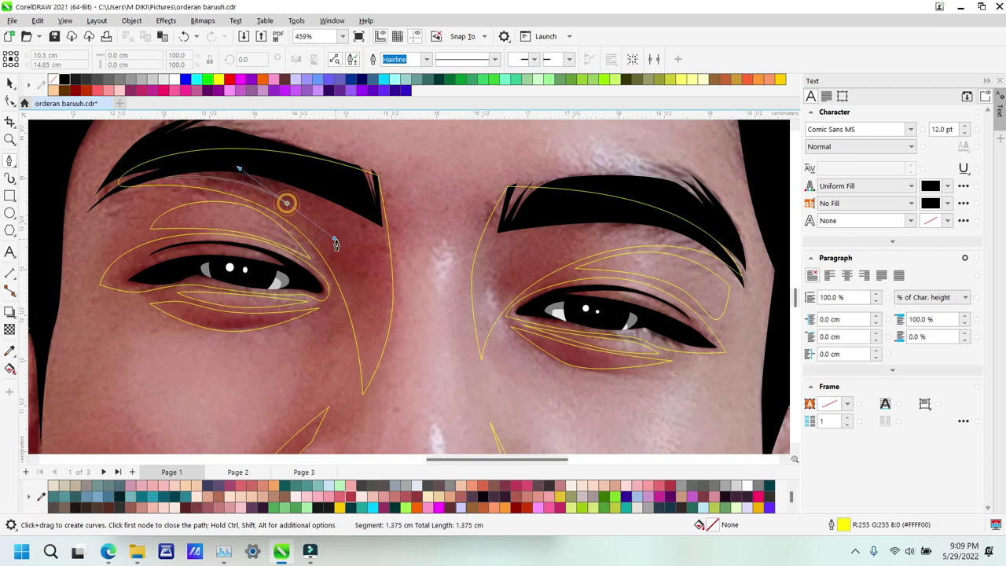
left_click(364, 313)
left_click_drag(364, 203, 348, 170)
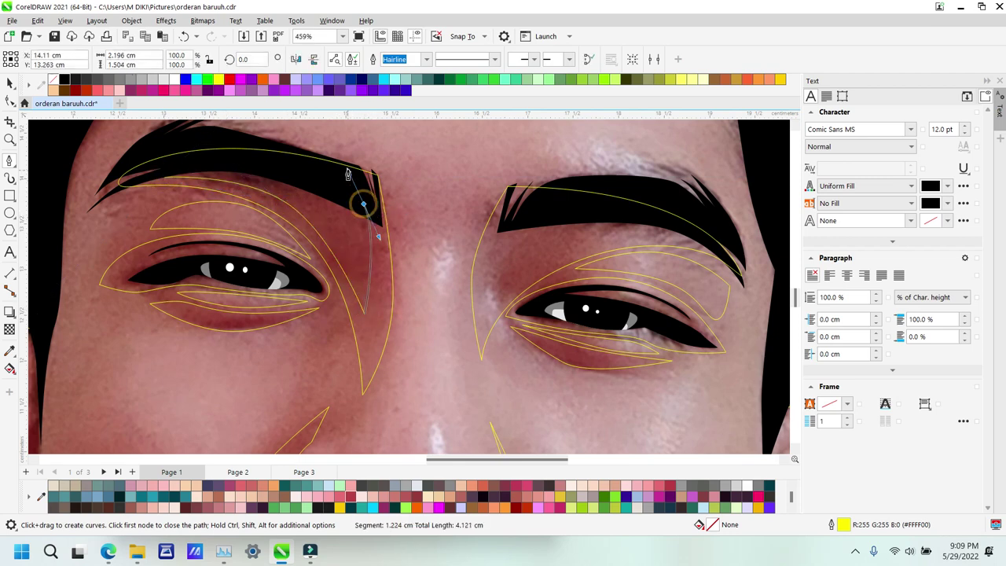
left_click_drag(165, 178, 233, 153)
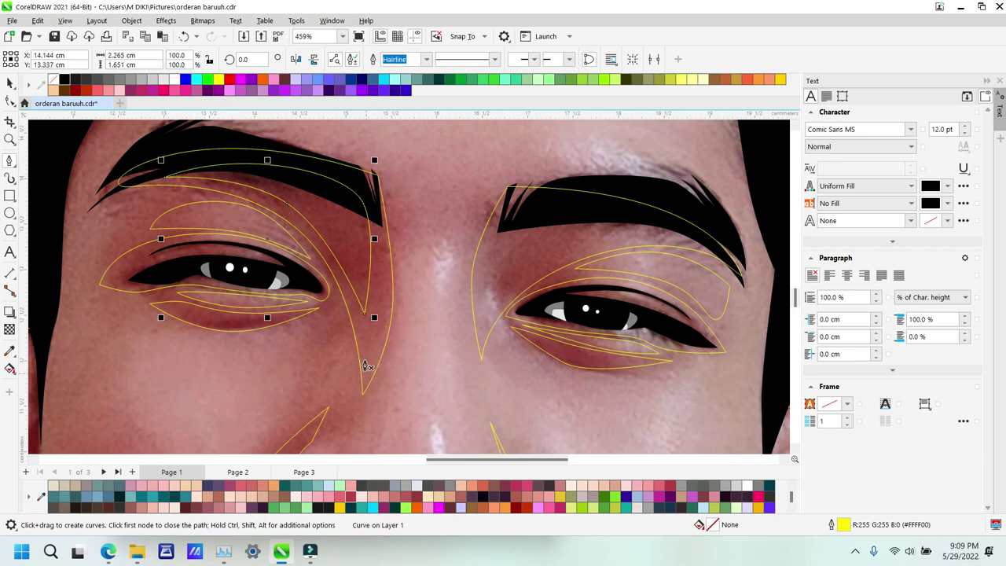
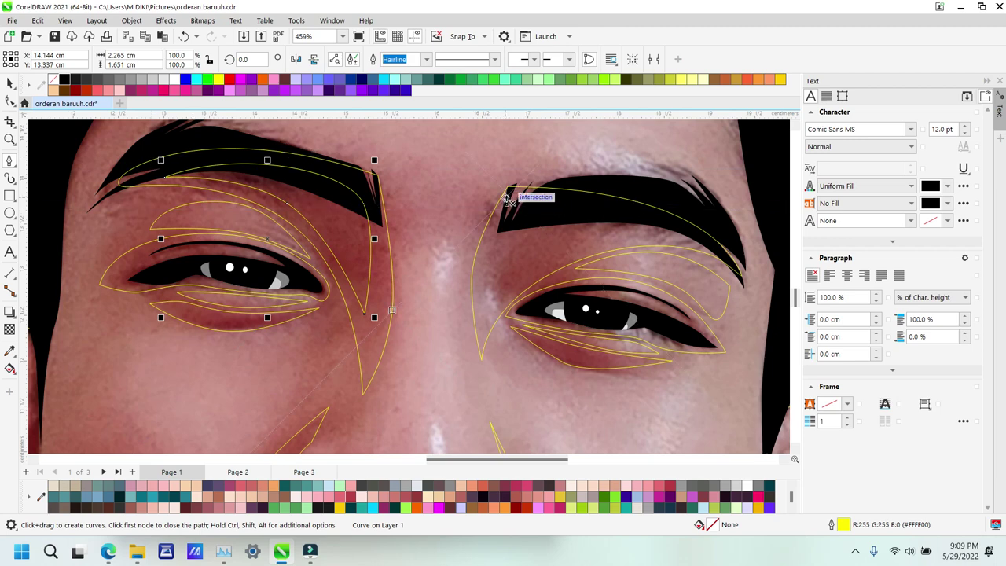
Step: Trace a closed inner shadow shape between the right eyebrow and eyelid, about 2.4 by 1.2 cm
left_click(505, 194)
left_click_drag(487, 298, 548, 202)
left_click(700, 244)
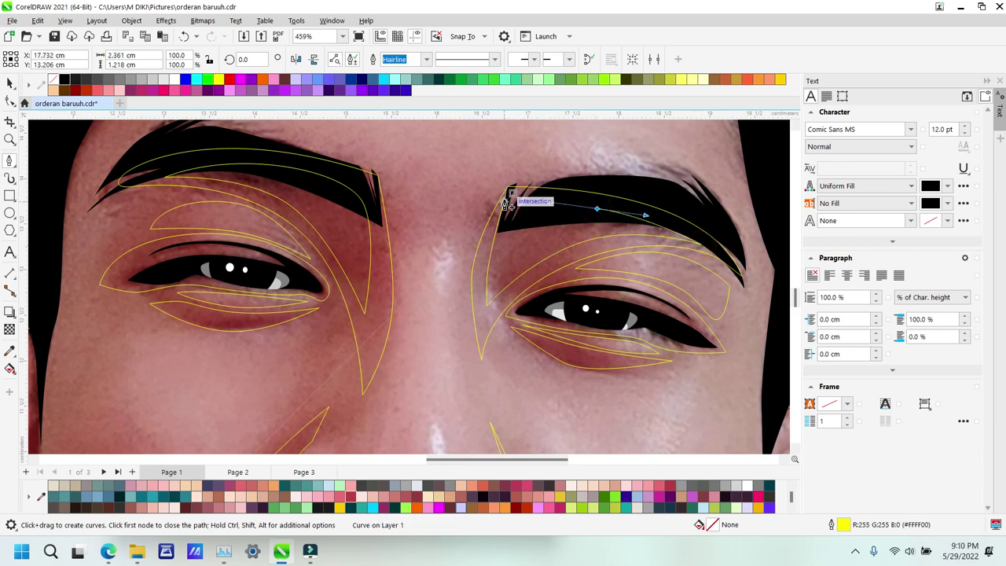
left_click(511, 193)
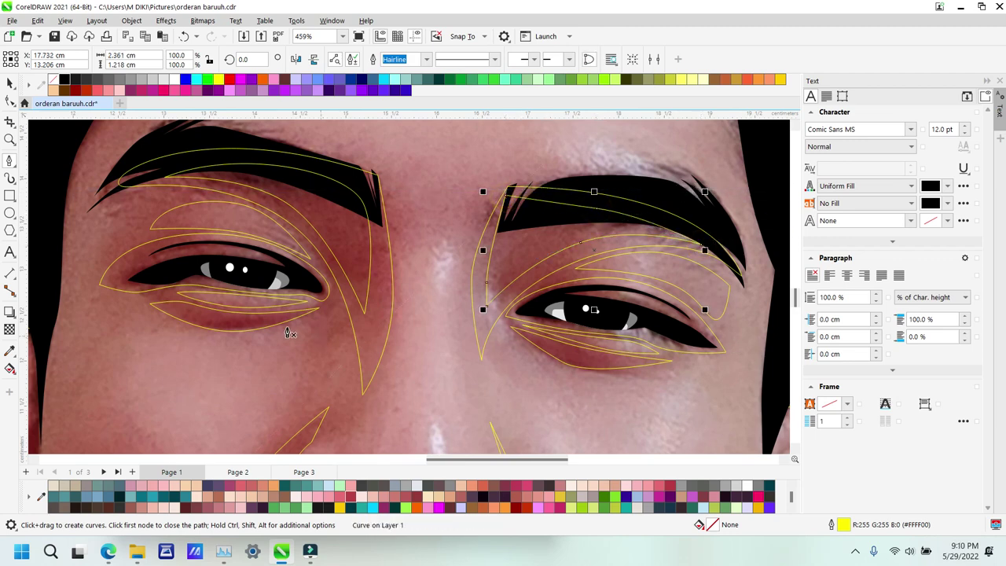
Step: Start the left ear's shadow outline below the lobe and trace it up along the cheek and hairline, about 3.7 cm high
key("z")
scroll(458, 280, "down", 5)
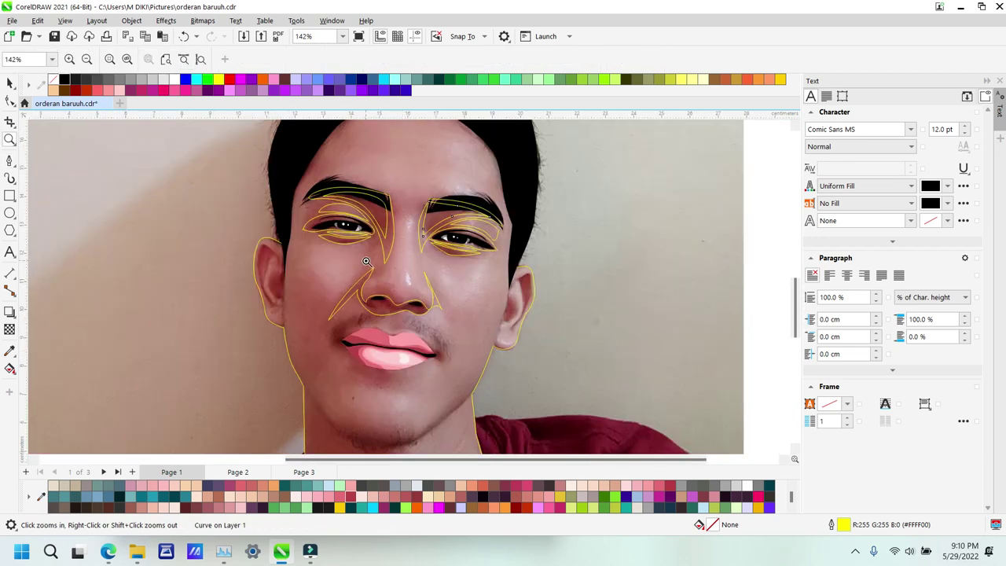
left_click_drag(229, 210, 388, 437)
key("p")
left_click(408, 402)
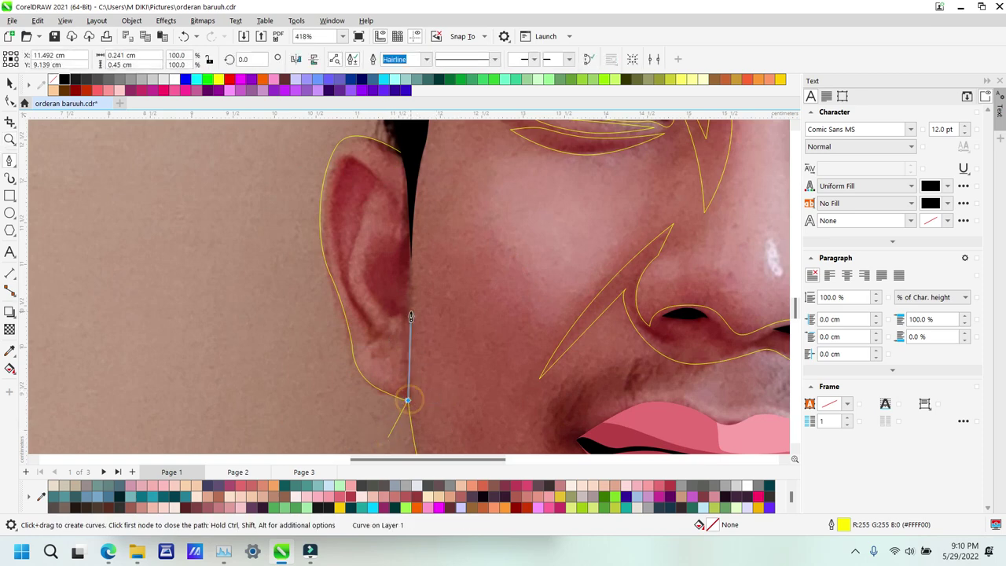
left_click_drag(411, 287, 411, 264)
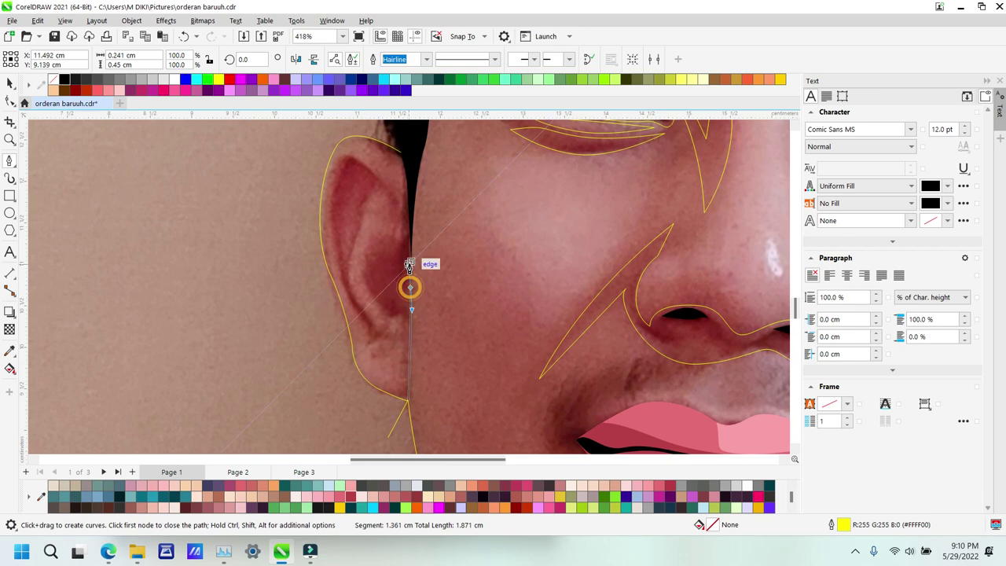
left_click(411, 166)
left_click_drag(392, 132, 390, 191)
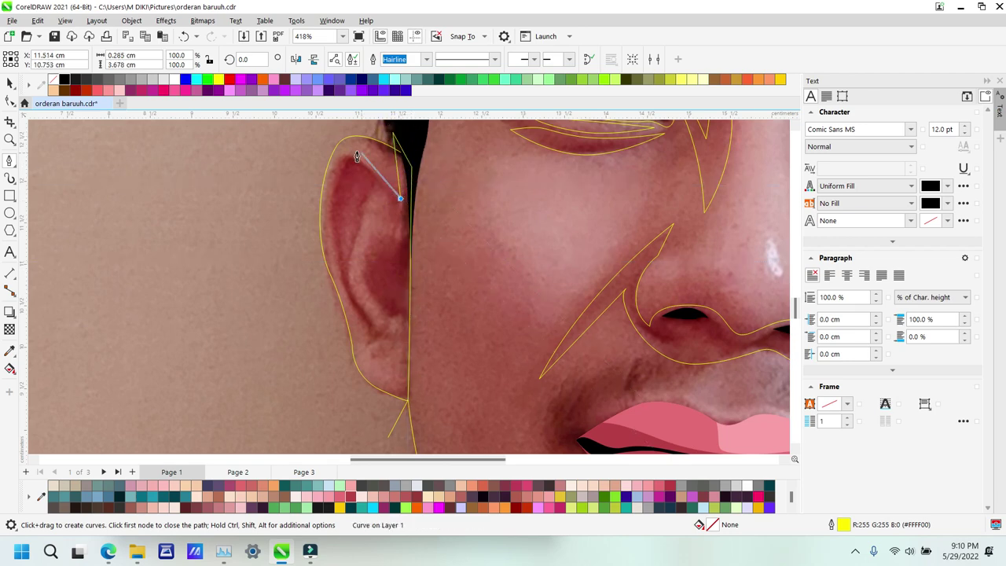
Step: Continue the left ear's shadow outline around the inner rim, the lower fold and the dark ear hollow
left_click_drag(355, 151, 338, 155)
left_click_drag(333, 248, 333, 269)
left_click_drag(375, 333, 374, 348)
left_click(351, 290)
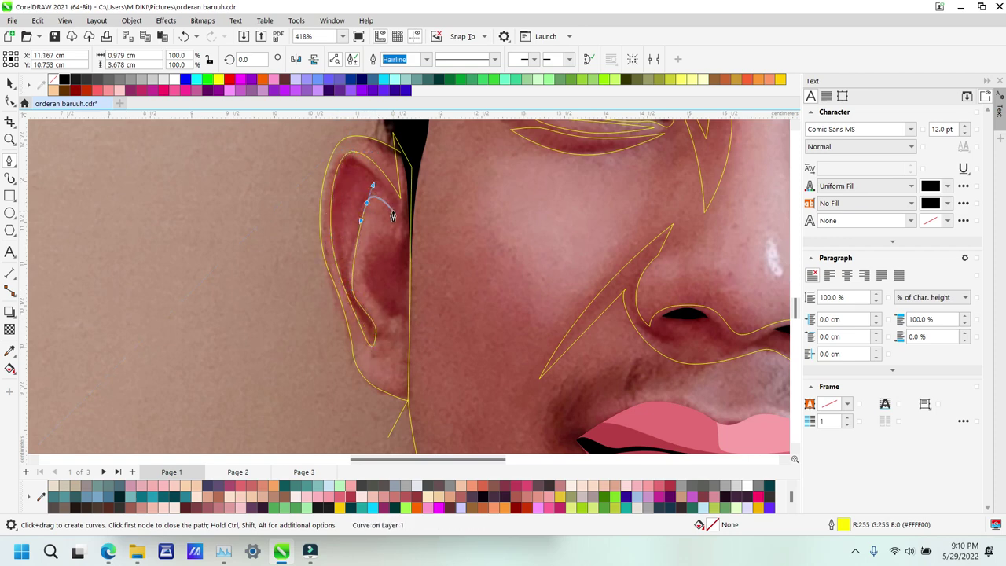
left_click_drag(369, 254, 367, 272)
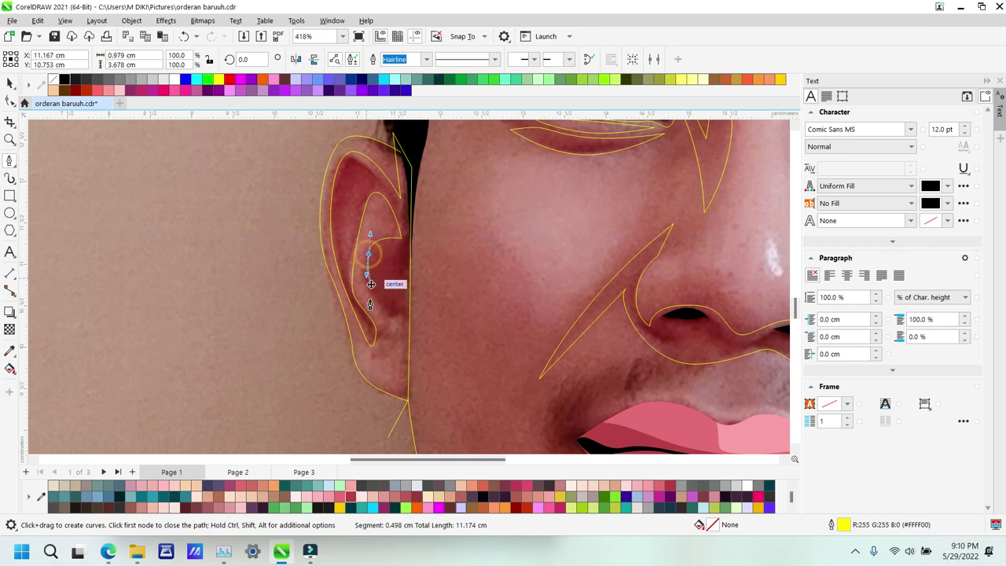
Step: Finish the Pen curve around the inner folds of the ear on the photo's left side, closing it below the lobe
left_click_drag(401, 317, 393, 393)
left_click(368, 437)
left_click(389, 436)
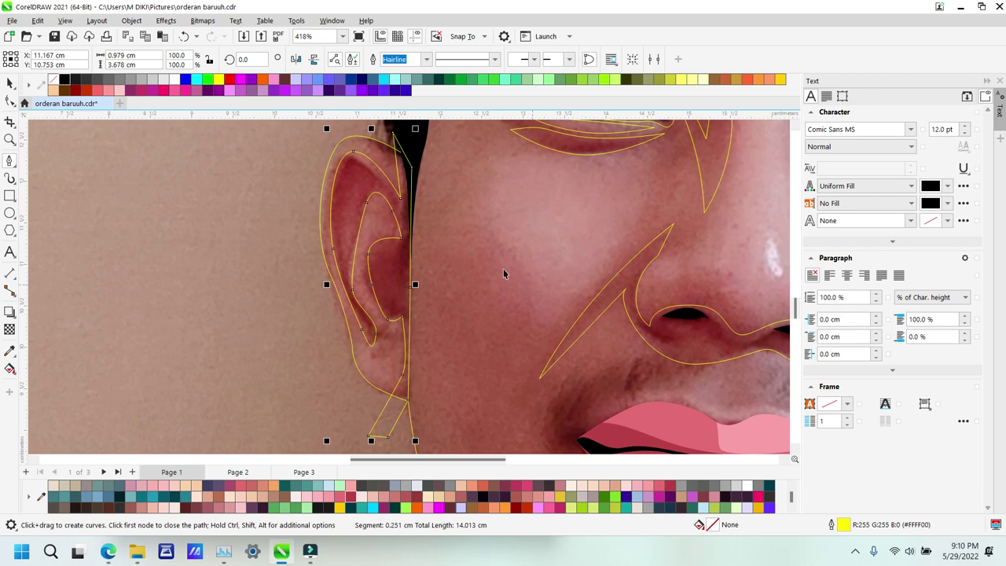
Step: Intersect the inner-ear curve with the ear outline and delete the original curve that extends past the ear
key("space")
left_click(473, 259, "shift")
key("alt+i")
left_click(341, 215)
key("Delete")
Step: Trace a second Pen contour in the left ear from the lower fold, around the inner ridge and down past the lobe
key("z")
left_click_drag(255, 131, 506, 415)
key("space")
left_click(416, 374)
left_click_drag(365, 272, 364, 240)
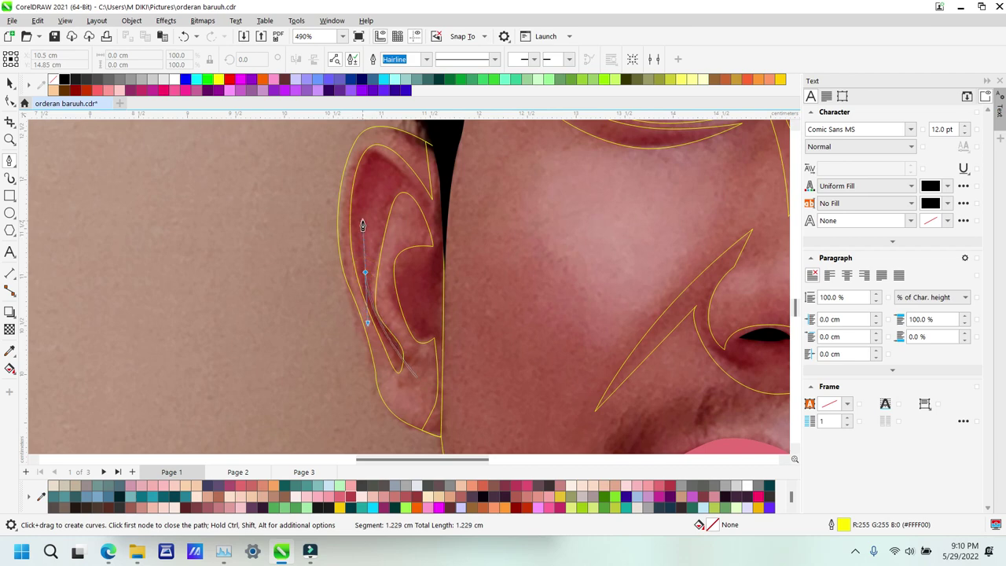
left_click_drag(380, 172, 390, 173)
left_click_drag(432, 212, 404, 268)
left_click_drag(431, 328, 434, 379)
left_click(434, 378)
left_click(409, 433)
Step: Loop the second contour loosely around the outside of the left ear and close it at its starting node
left_click_drag(468, 444, 479, 416)
left_click(503, 230)
left_click(475, 153)
left_click(436, 132)
left_click_drag(291, 161, 255, 287)
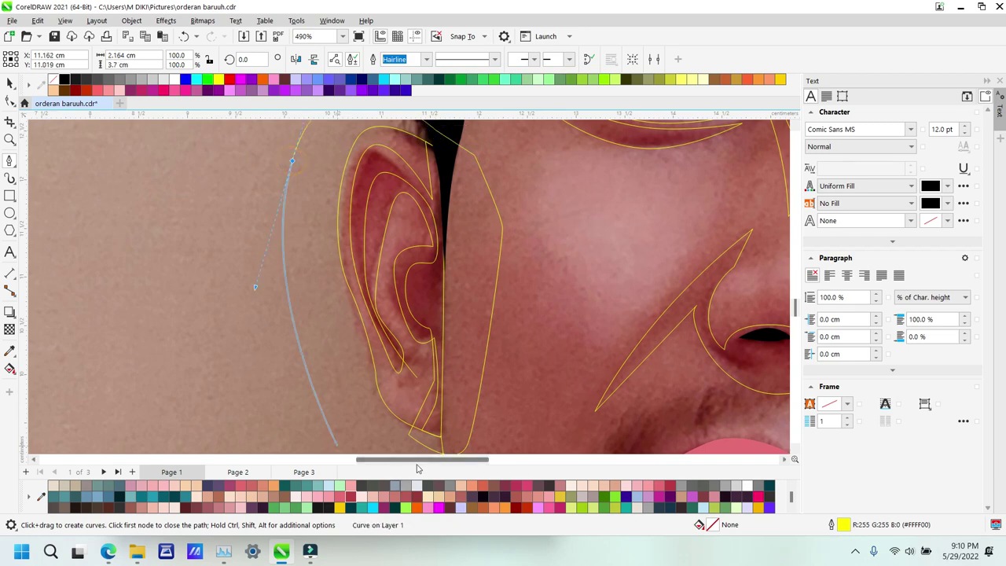
left_click(416, 376)
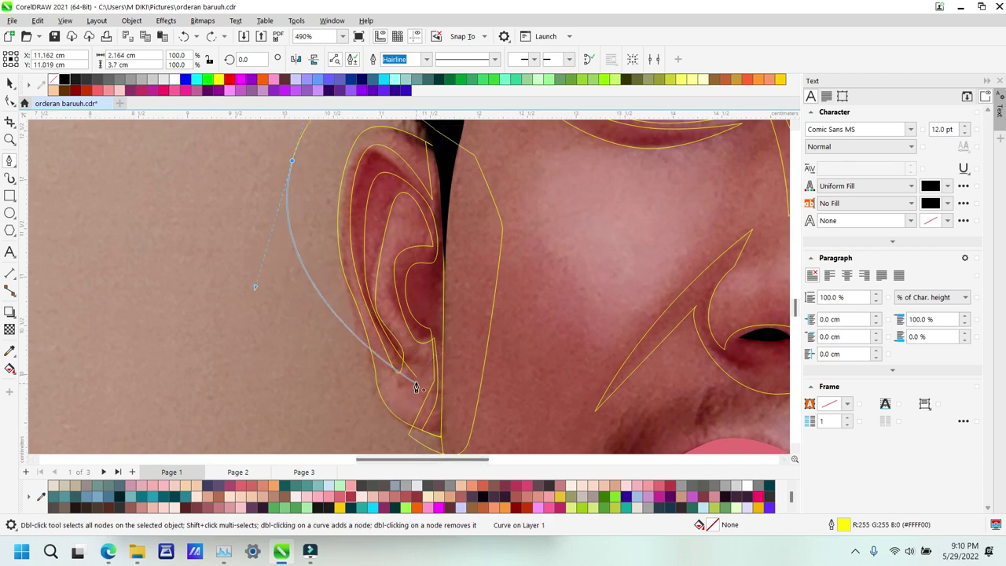
left_click_drag(417, 377, 449, 346)
Step: Clip the looping curve to the left ear's first inner shape and delete the leftover loop
key("space")
left_click(379, 204, "shift")
left_click(324, 193)
key("Delete")
Step: Draw a closed shadow shape about 0.5 cm wide around the lips' left corner with the Pen tool
key("z")
right_click(423, 211)
right_click(421, 218)
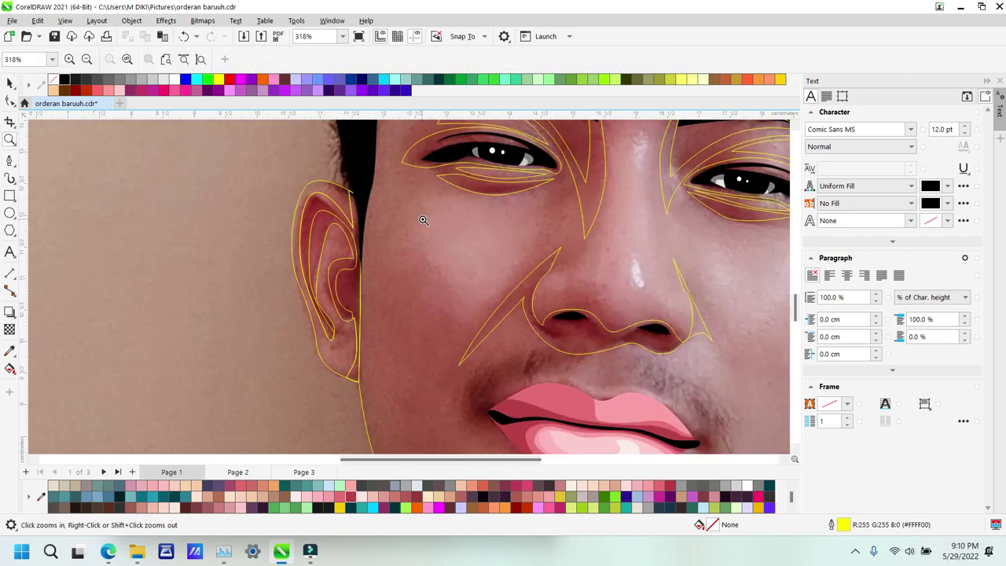
right_click(420, 214)
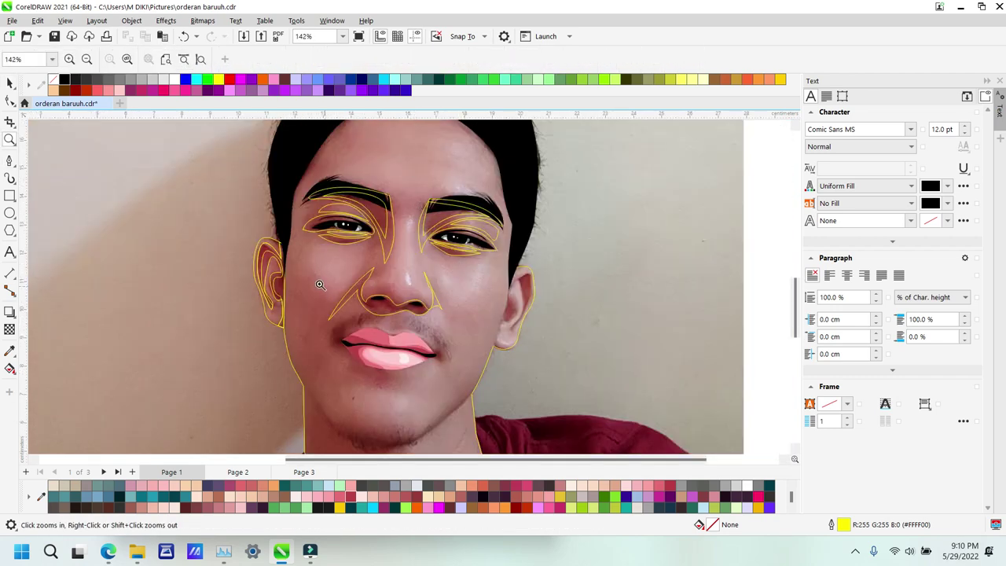
left_click_drag(499, 398, 499, 398)
left_click_drag(164, 197, 595, 407)
key("F5")
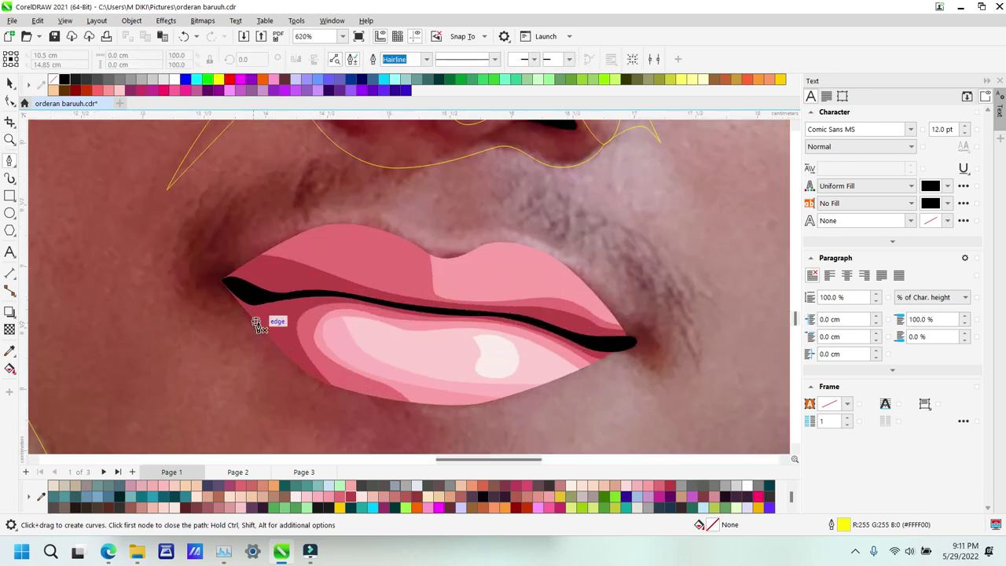
left_click(239, 303)
left_click_drag(191, 292, 229, 261)
left_click_drag(238, 299, 244, 302)
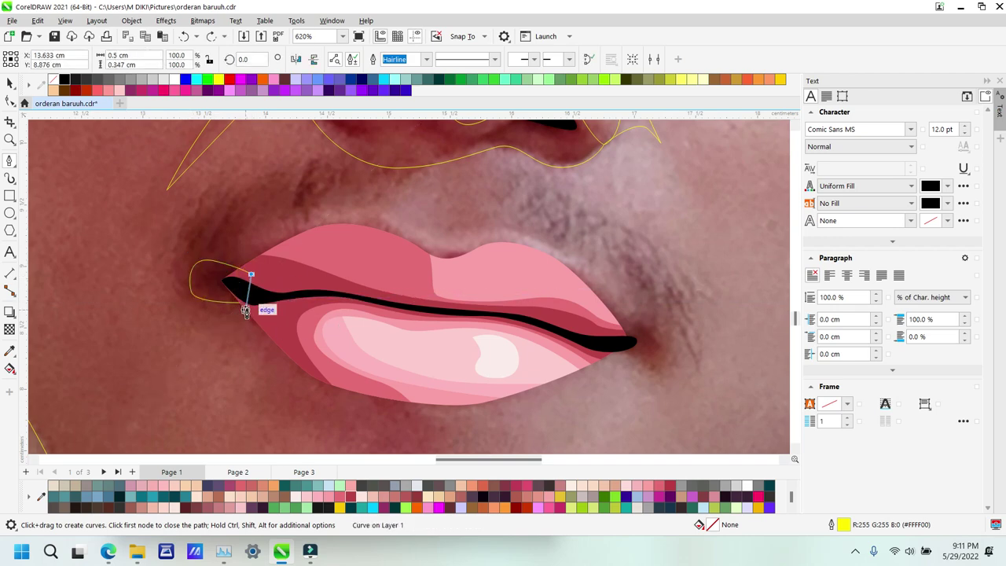
left_click(241, 305)
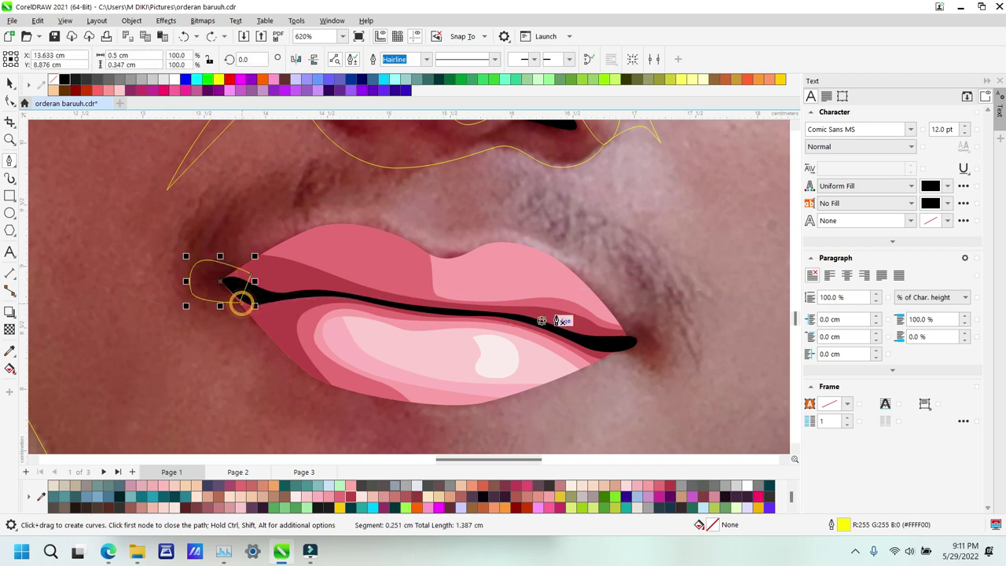
Step: Draw a closed curved shadow shape around the lips' right corner
left_click(613, 315)
left_click_drag(666, 348, 666, 379)
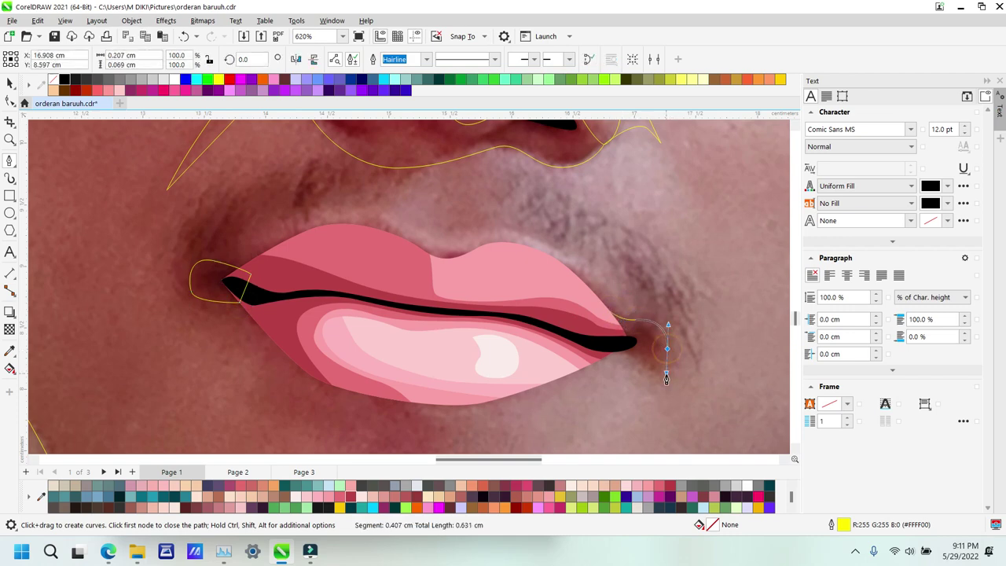
left_click(599, 339)
left_click(610, 313)
Step: Start a Pen curve at the right ear's lobe and run it along the face edge to just above the ear
key("z")
right_click(409, 267)
right_click(406, 264)
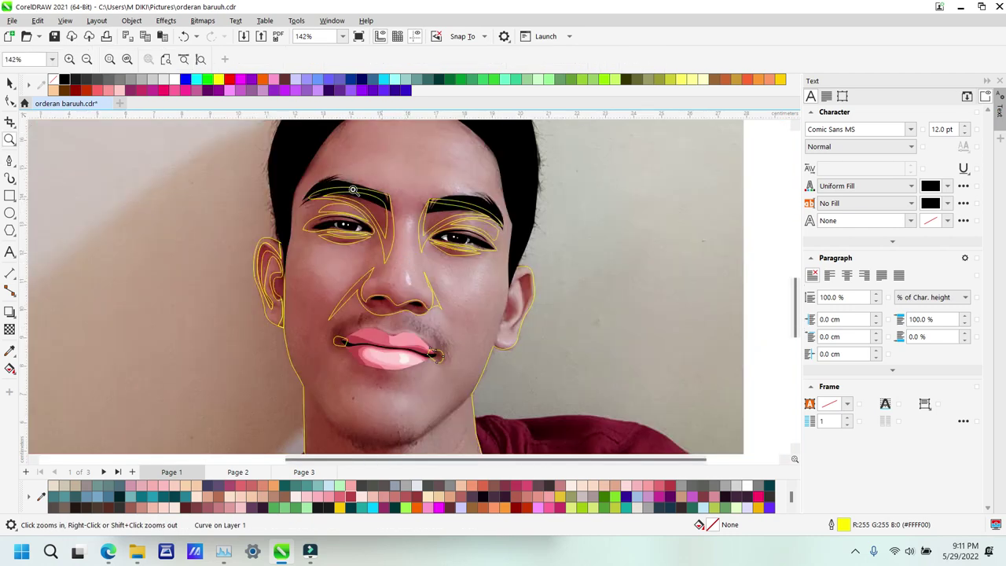
left_click(451, 278)
scroll(612, 396, "up", 2)
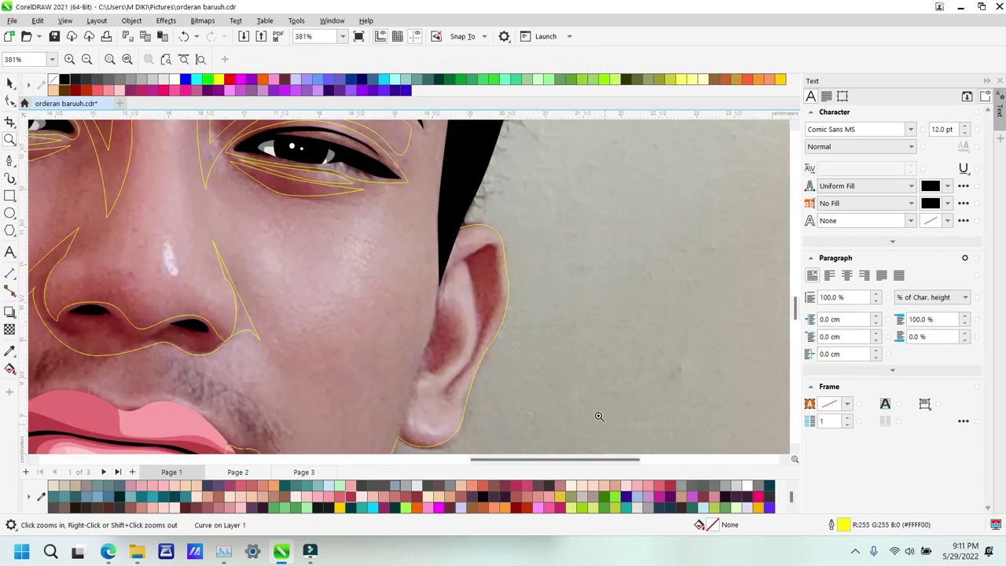
left_click_drag(509, 376, 537, 420)
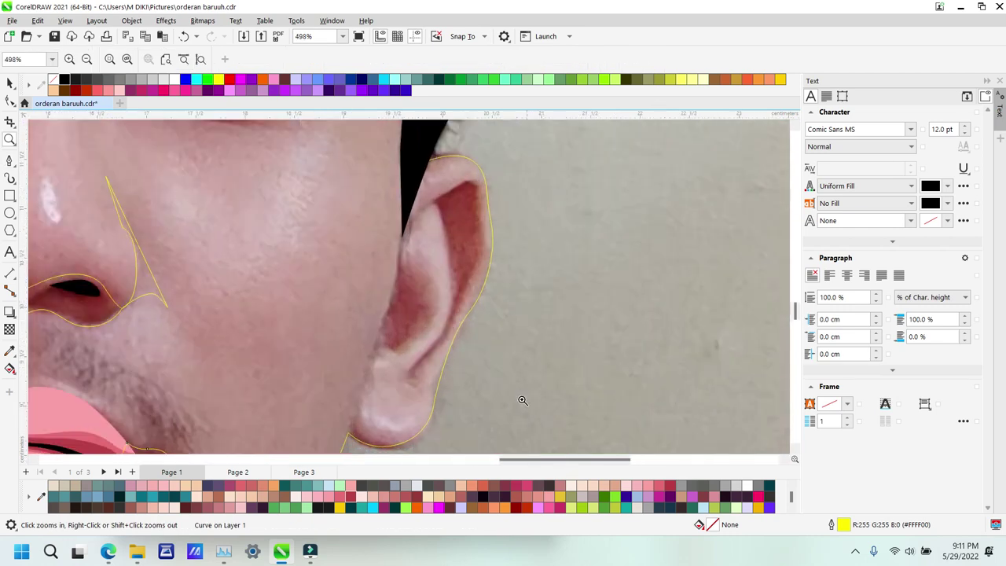
key("space")
left_click(348, 433)
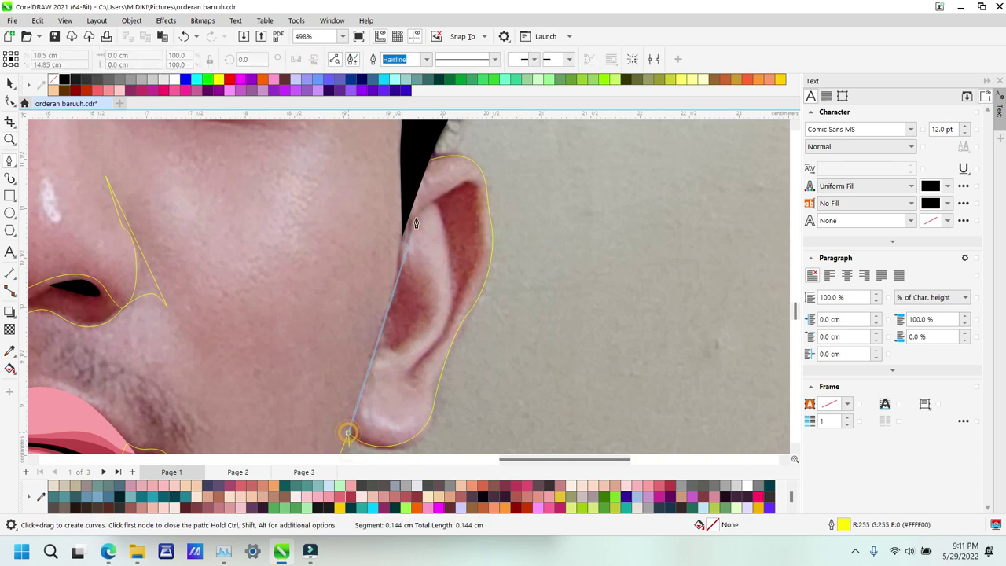
left_click_drag(387, 300, 393, 268)
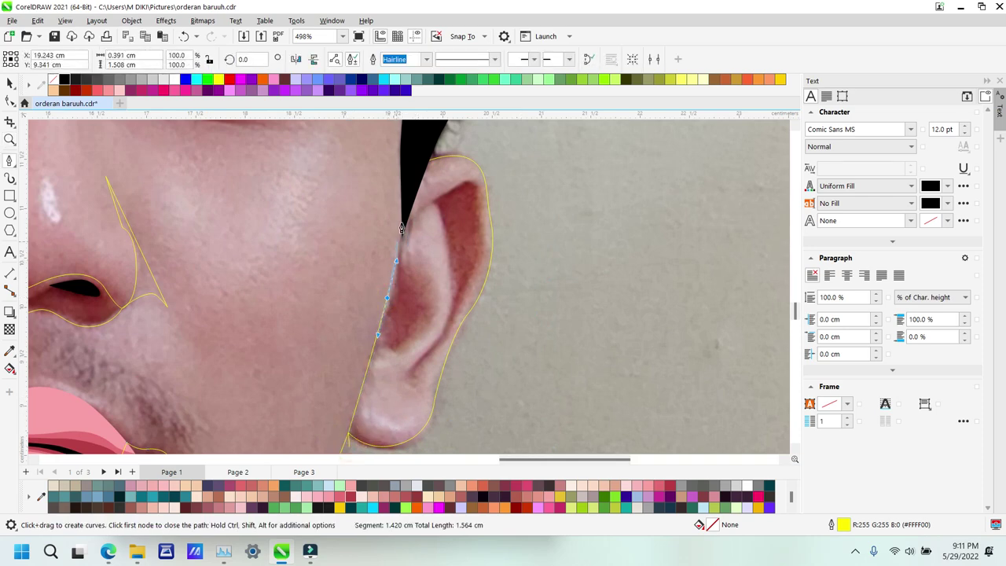
left_click(450, 137)
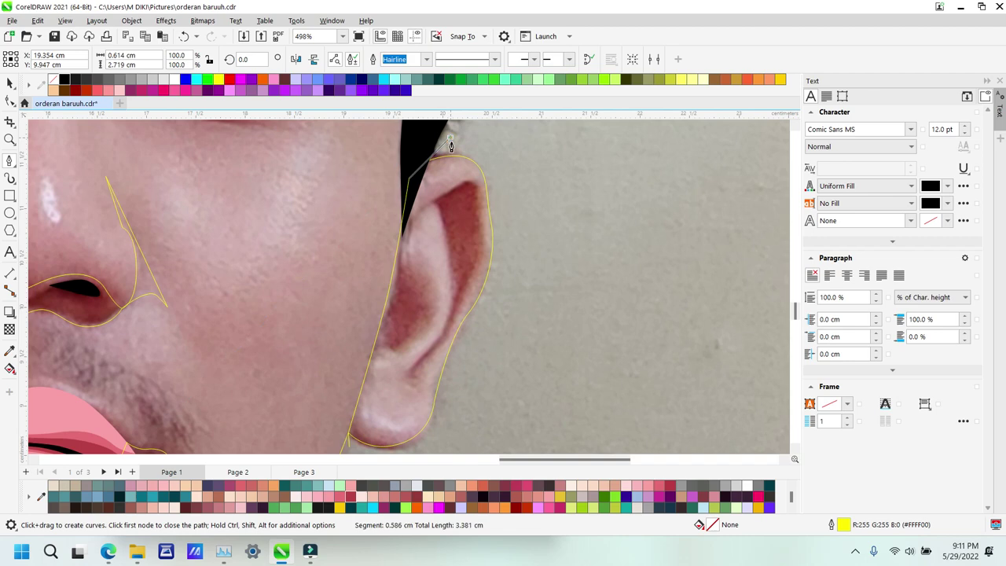
Step: Continue the right ear's curve around the upper fold, inner ridge and lobe, and close it at the starting node
left_click(414, 206)
left_click(474, 186)
left_click_drag(465, 290, 422, 390)
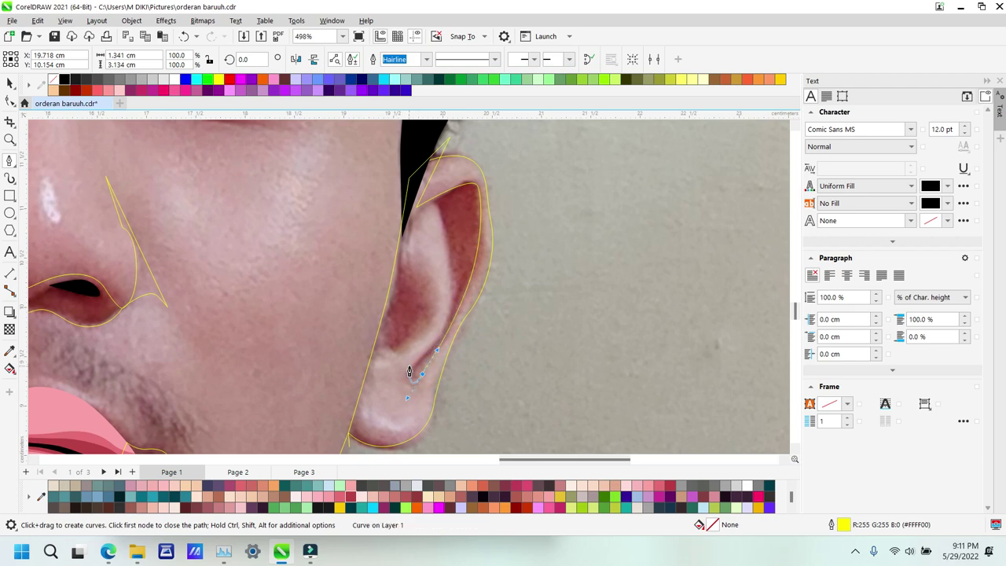
left_click_drag(446, 297, 411, 267)
left_click_drag(429, 317, 418, 345)
left_click_drag(363, 424, 443, 434)
left_click_drag(352, 449, 359, 404)
key("ctrl+z")
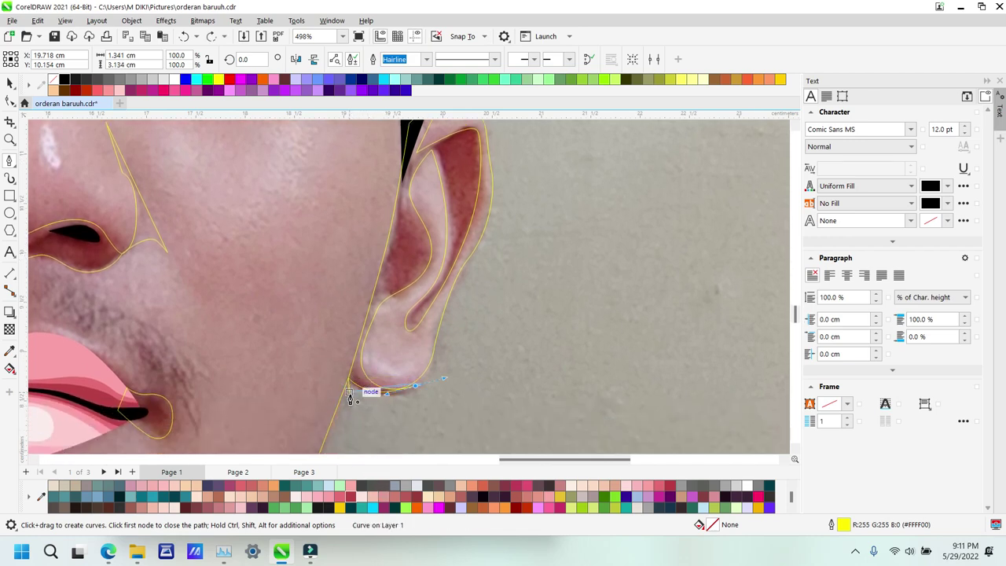
Step: Clip the inner-ear curve to the right ear's outline and delete the part extending beyond it
key("space")
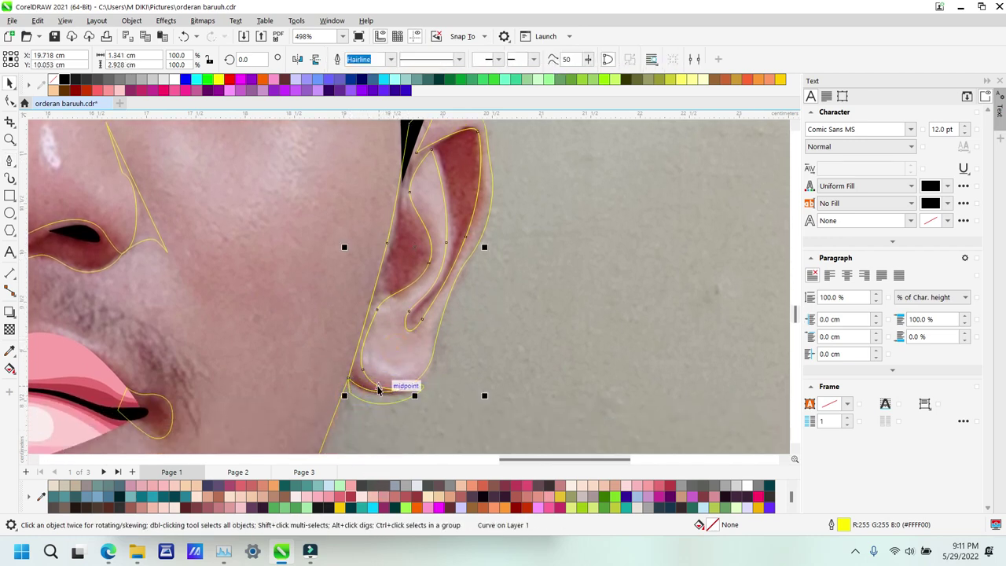
left_click(394, 399)
left_click(395, 402)
Step: Trace a second Pen contour in the right ear from the lobe, up the inner fold and back down to the lobe
key("space")
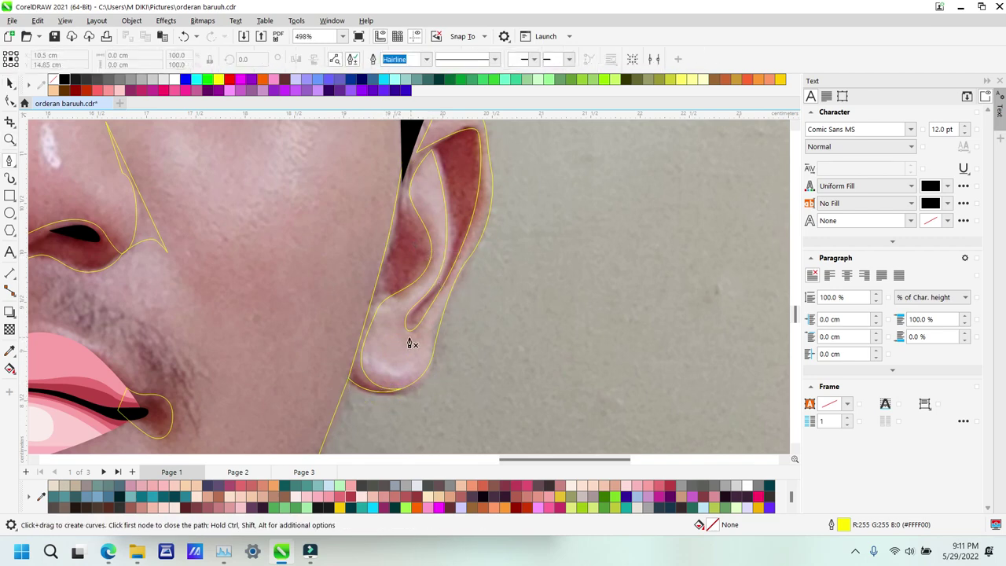
left_click(394, 352)
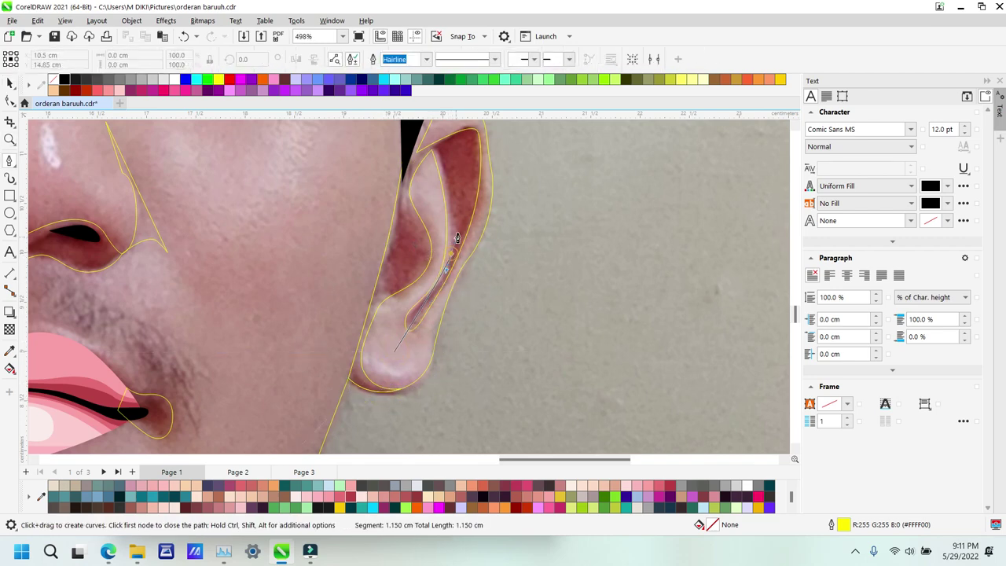
left_click(465, 210)
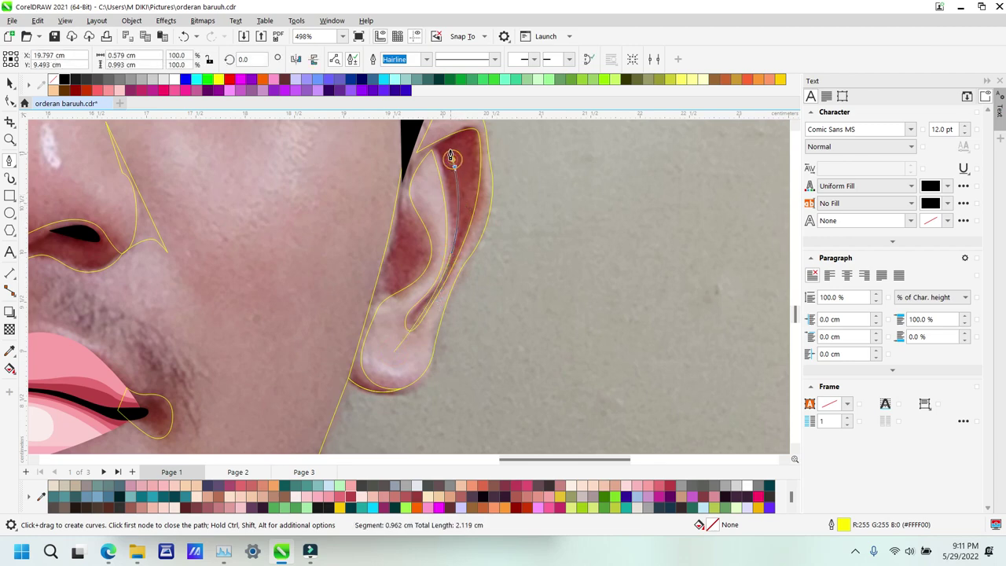
left_click_drag(449, 145, 402, 182)
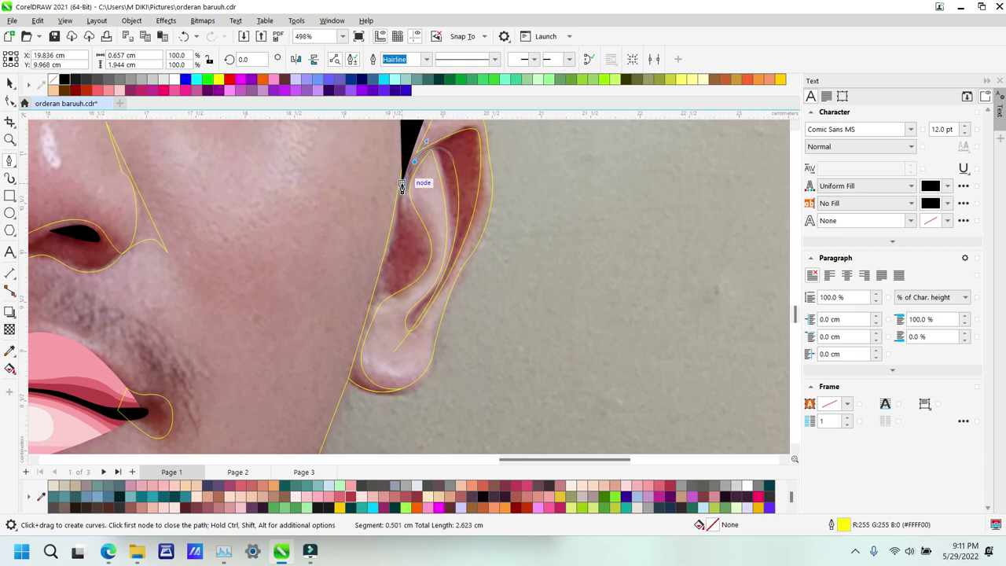
left_click_drag(402, 282, 383, 295)
left_click_drag(374, 361, 400, 393)
Step: Loop the second contour loosely around the outside of the right ear and close it at its starting node
left_click(427, 393)
left_click(379, 405)
left_click(294, 331)
left_click(359, 154)
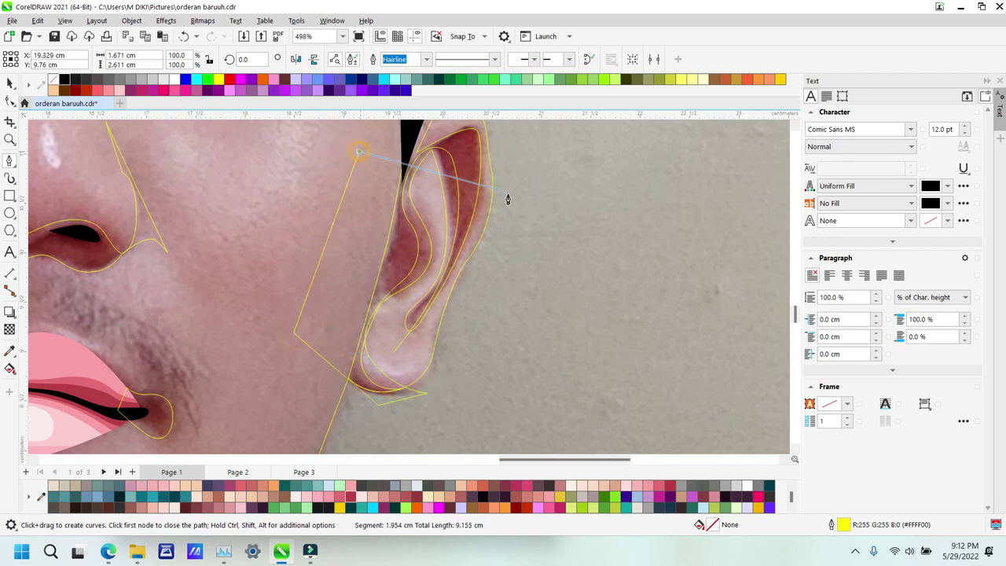
scroll(505, 215, "up", 1)
scroll(505, 215, "up", 1)
left_click(481, 150)
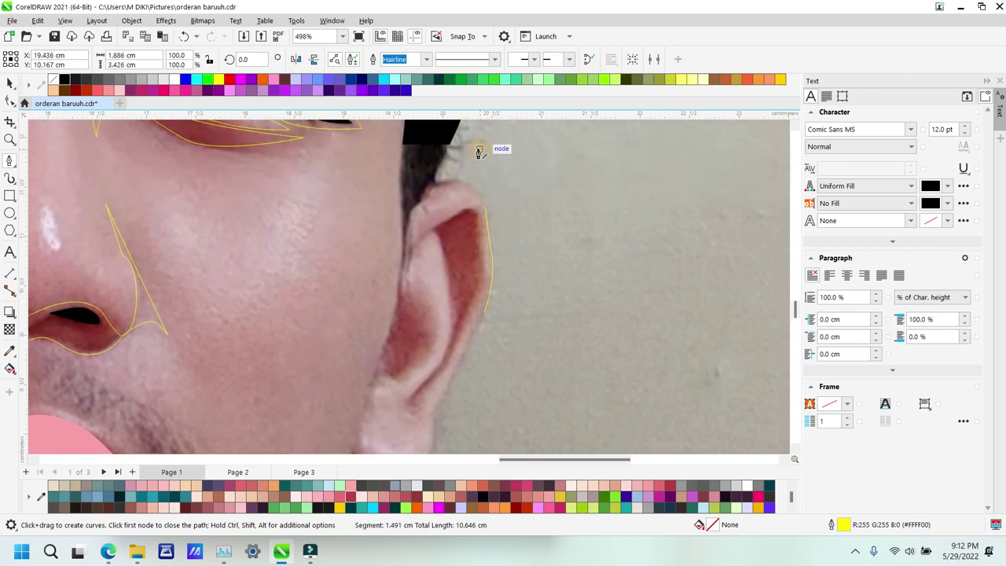
left_click(541, 303)
left_click(464, 414)
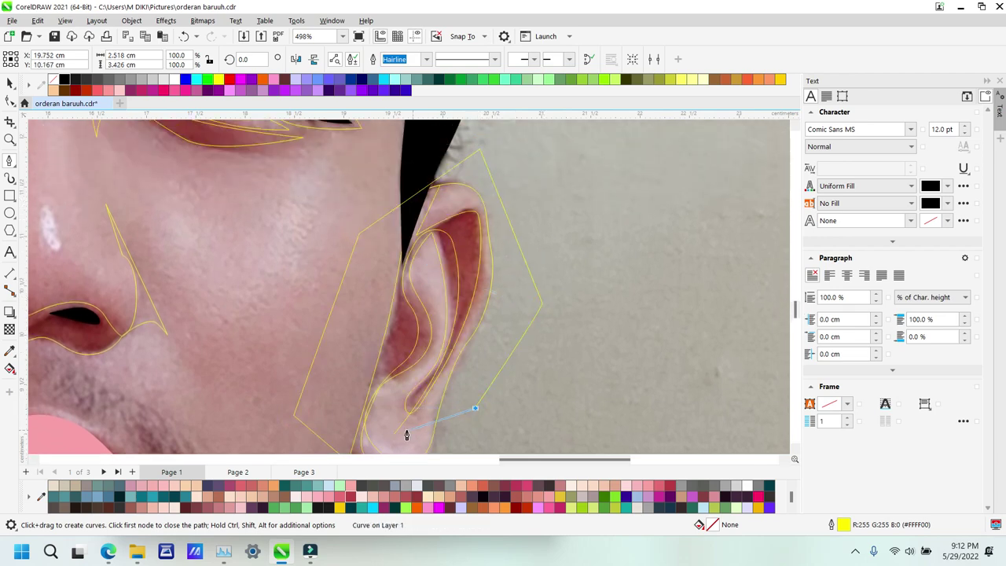
left_click(397, 435)
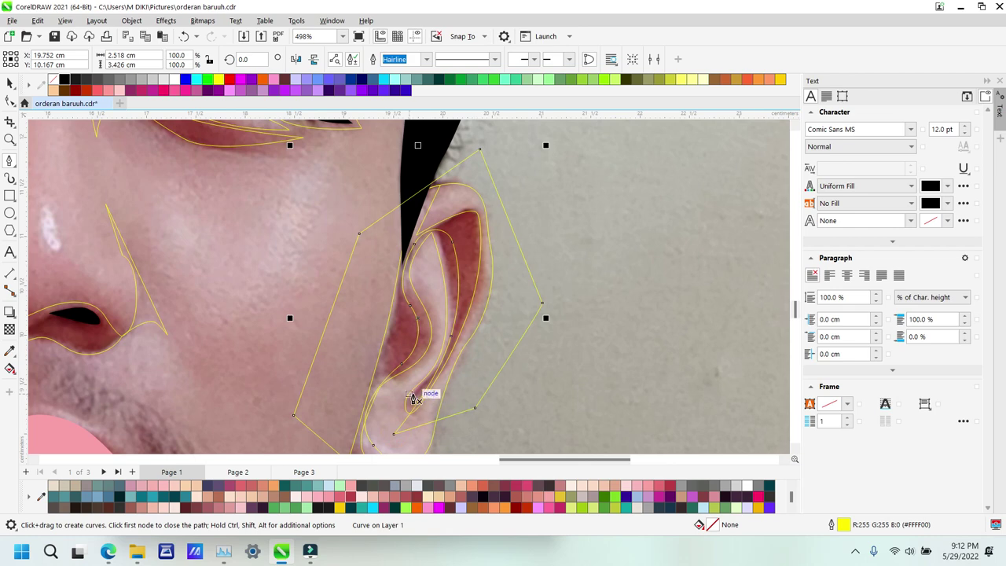
Step: Clip the looping curve to the right ear's first inner shape and delete the leftover loop
key("space")
left_click(428, 339, "shift")
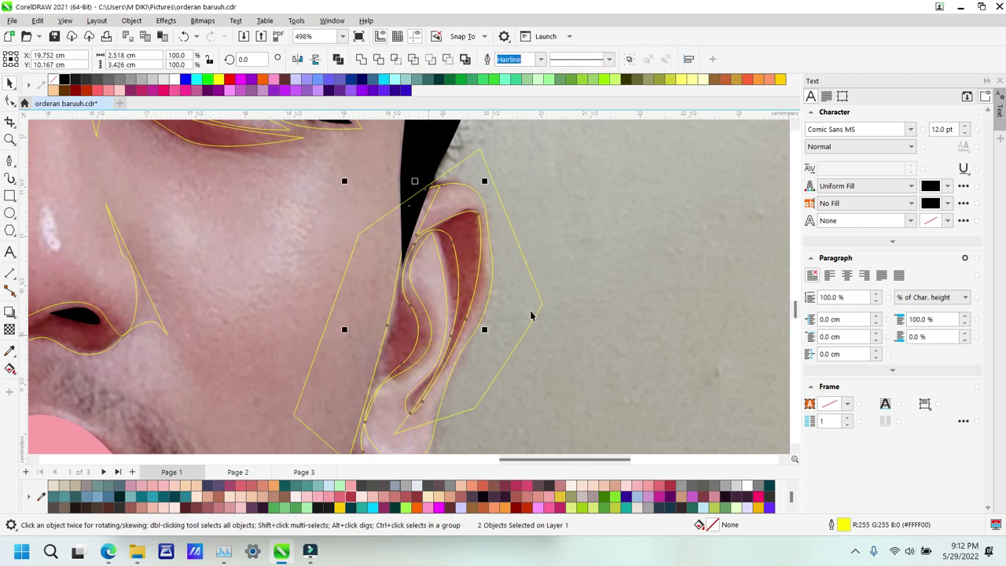
left_click(533, 313)
key("Delete")
Step: Draw a closed Pen contour about 2.34 × 0.54 cm around the left eye, inside the existing eyelid outline
key("z")
scroll(368, 316, "down", 1)
scroll(366, 307, "down", 4)
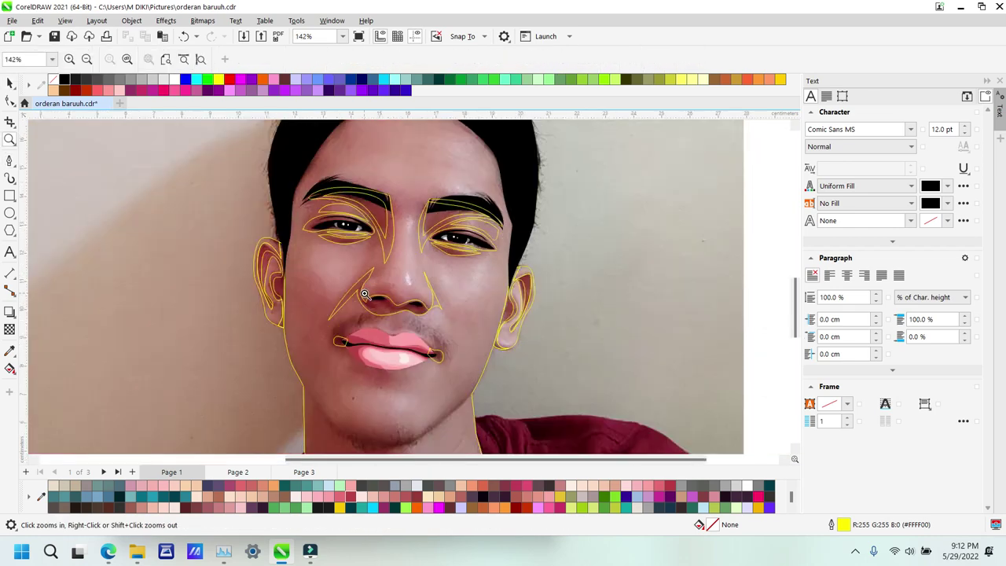
scroll(408, 285, "up", 3)
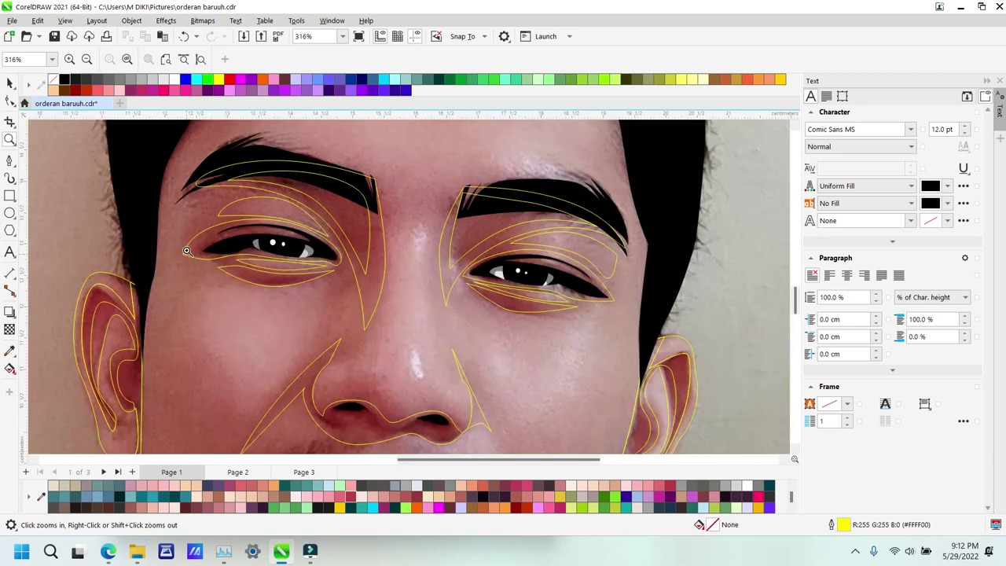
left_click_drag(168, 213, 394, 305)
key("p")
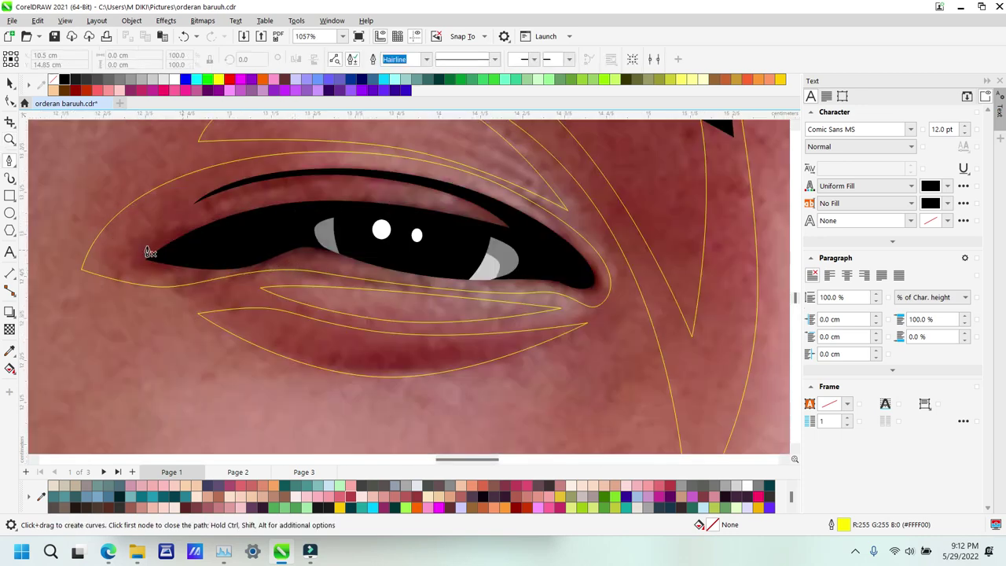
left_click(107, 255)
left_click(197, 212)
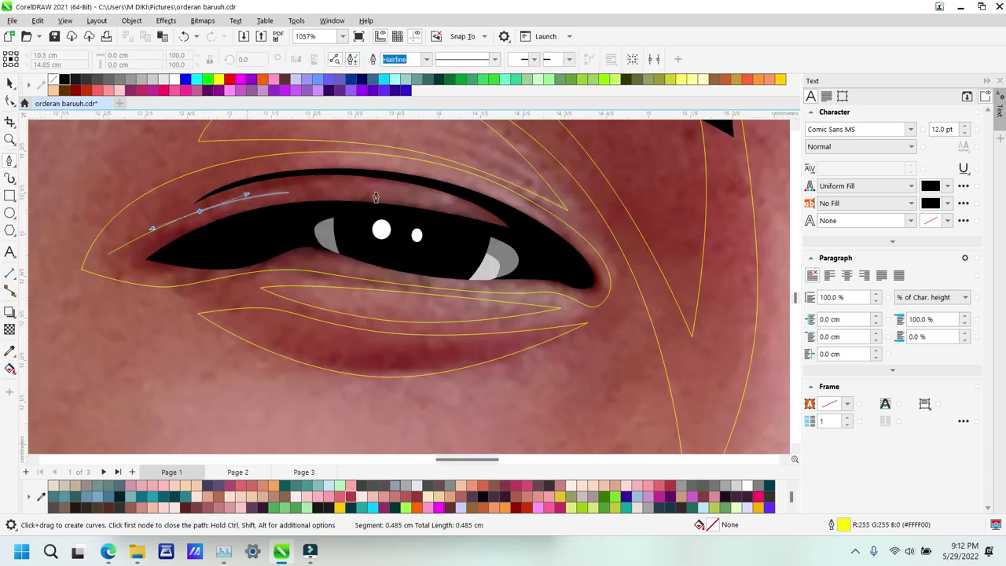
left_click_drag(436, 187, 509, 208)
left_click_drag(595, 279, 602, 297)
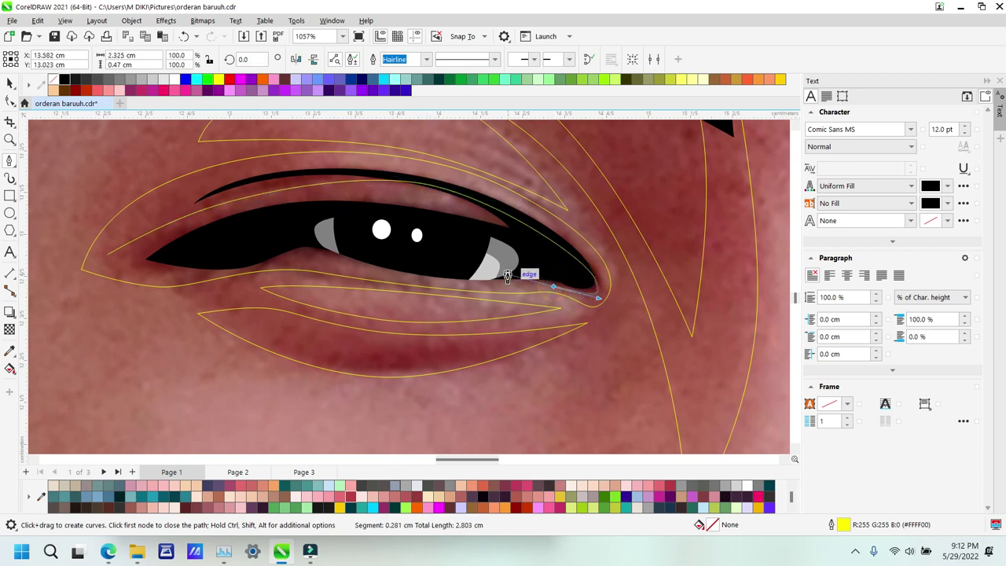
left_click_drag(374, 273, 296, 256)
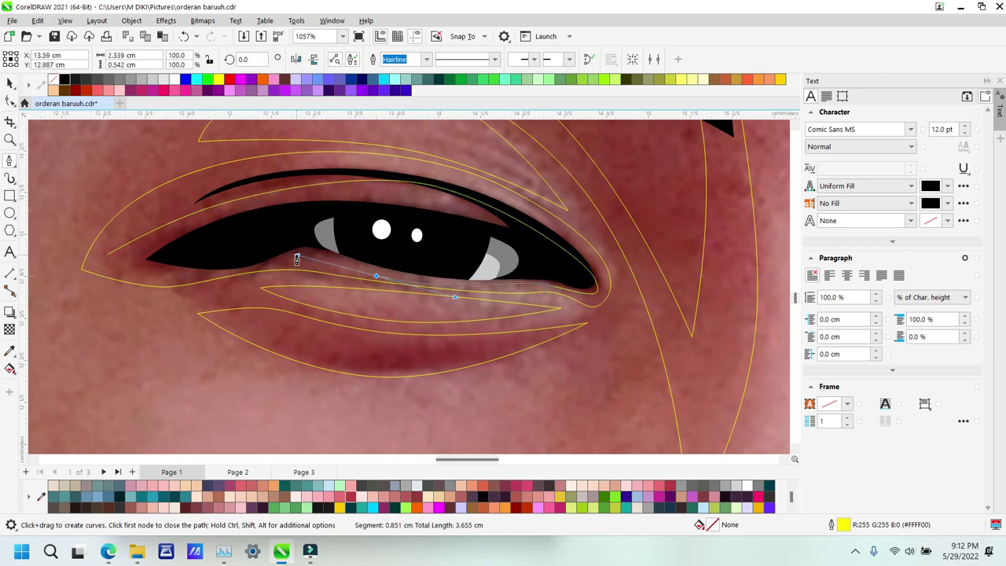
left_click(106, 256)
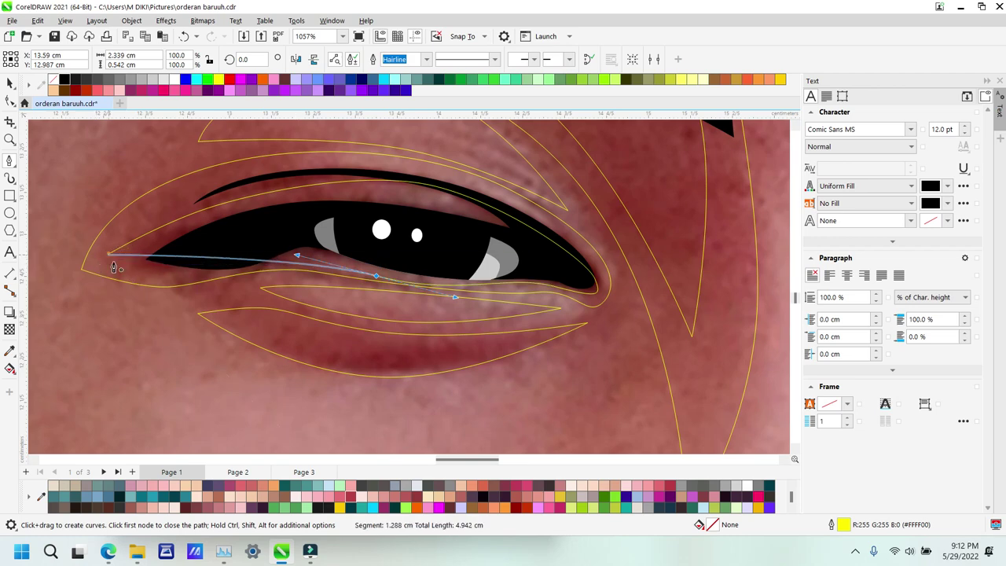
Step: Trace the lower edge of a Pen contour from above the left nostril wing, around it and beneath both nostrils to the right wing
scroll(406, 303, "down", 6)
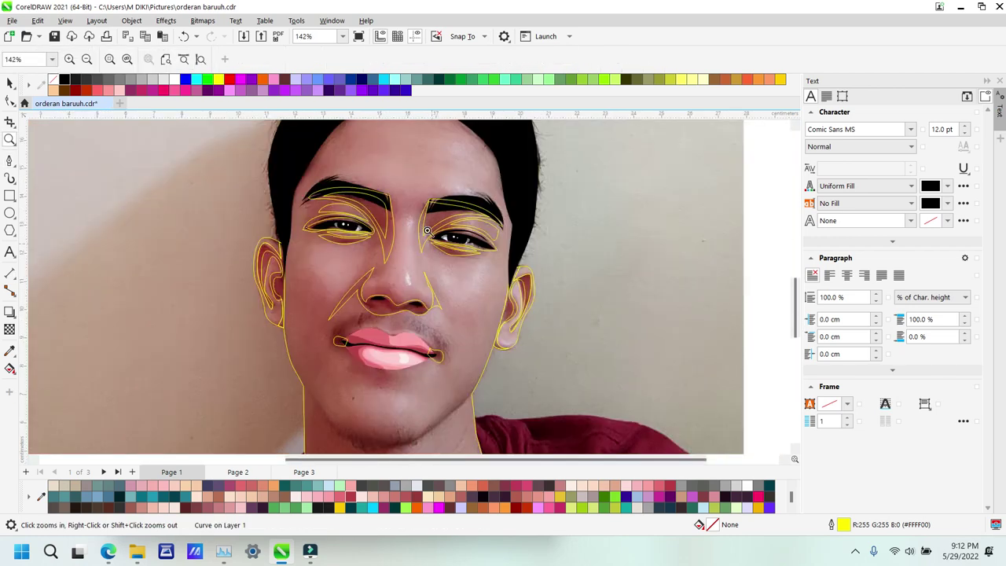
left_click_drag(408, 207, 527, 289)
key("F3")
key("F3")
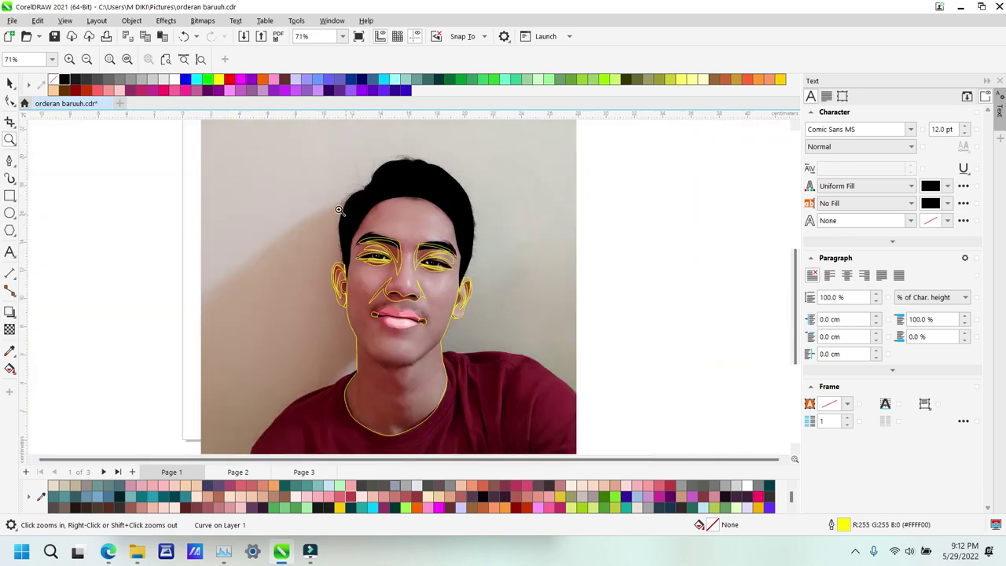
left_click_drag(332, 205, 467, 345)
scroll(489, 338, "up", 2)
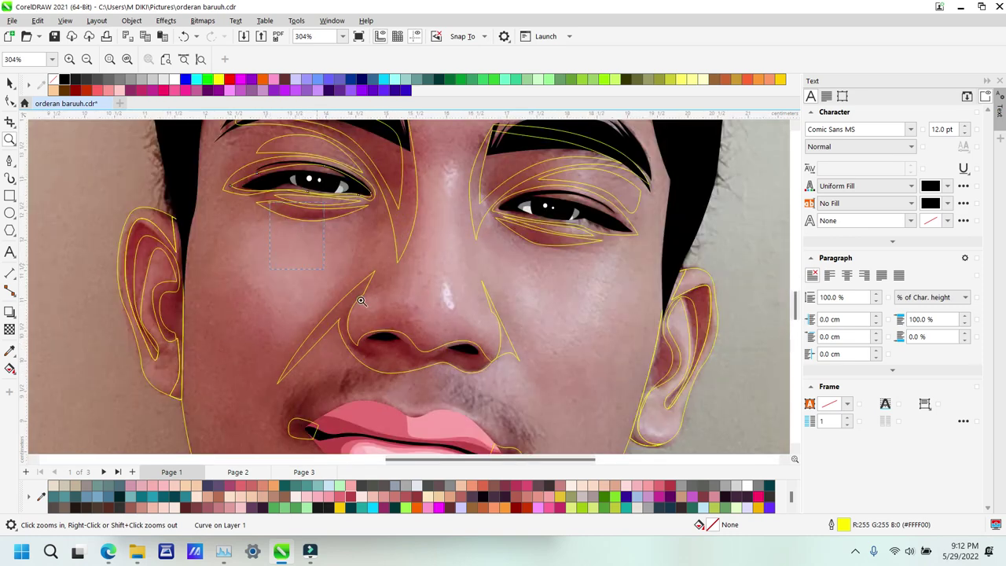
scroll(361, 301, "up", 2)
left_click_drag(504, 335, 658, 422)
key("space")
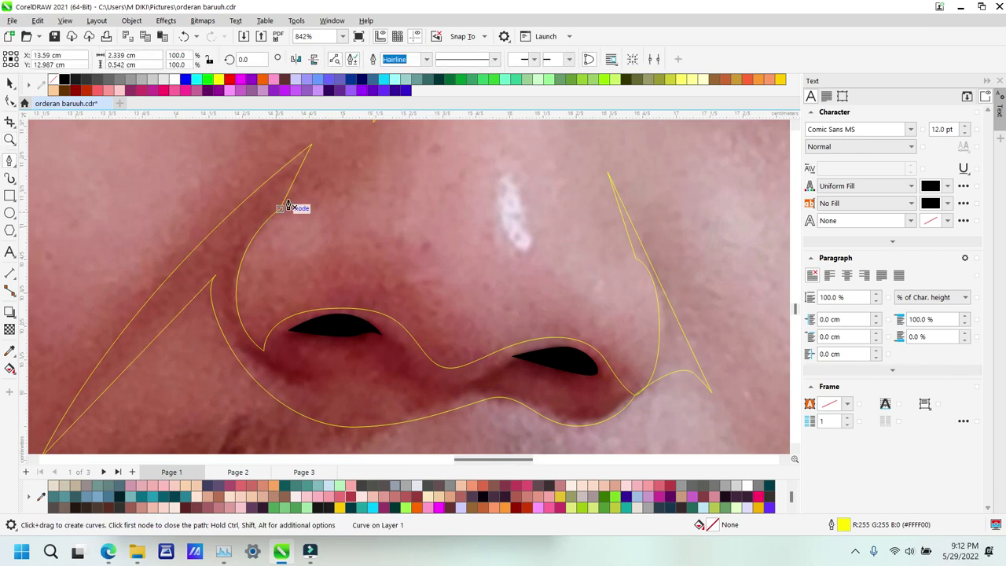
left_click(323, 182)
left_click_drag(223, 279, 216, 330)
left_click_drag(275, 379, 312, 395)
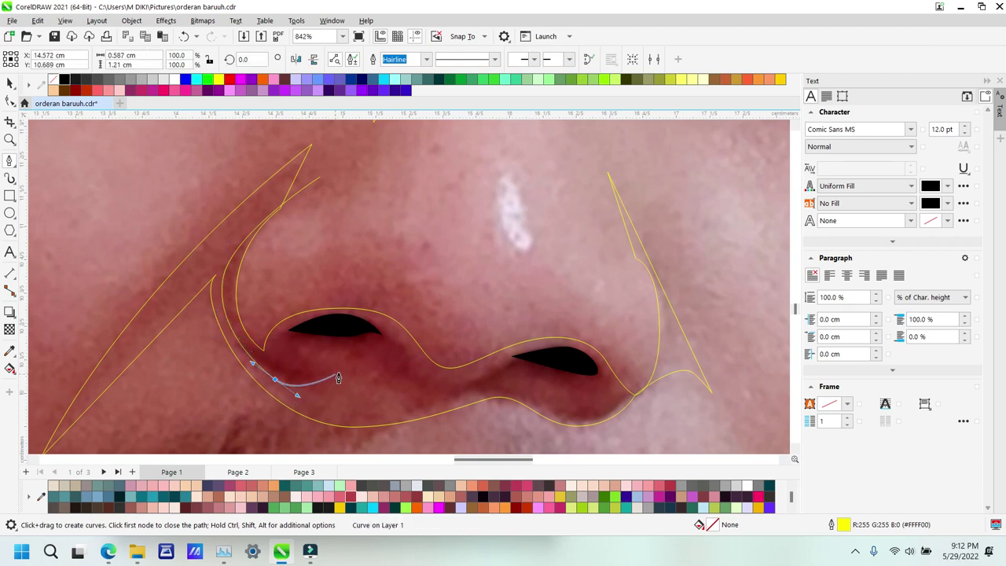
left_click_drag(447, 398, 556, 404)
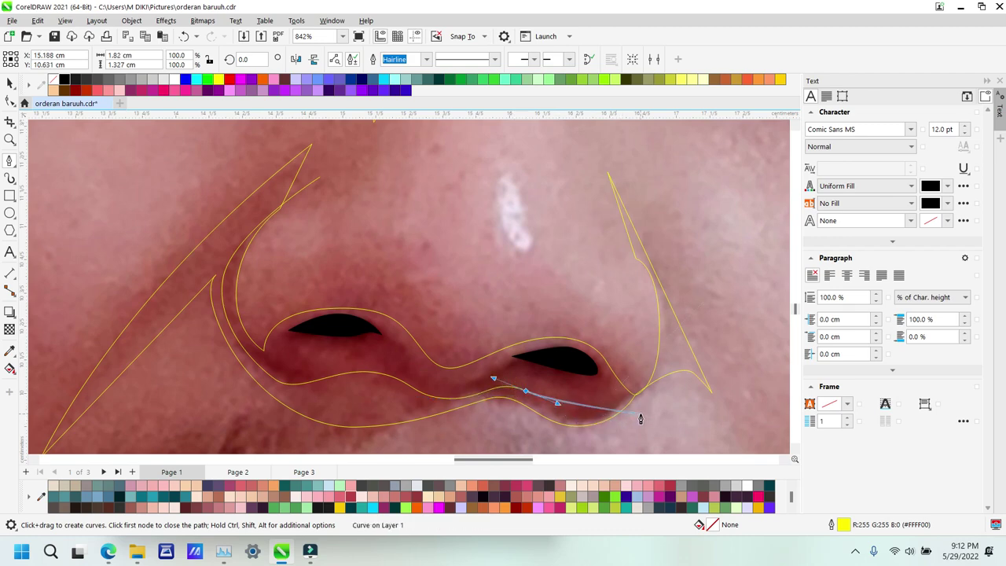
left_click_drag(646, 401, 685, 362)
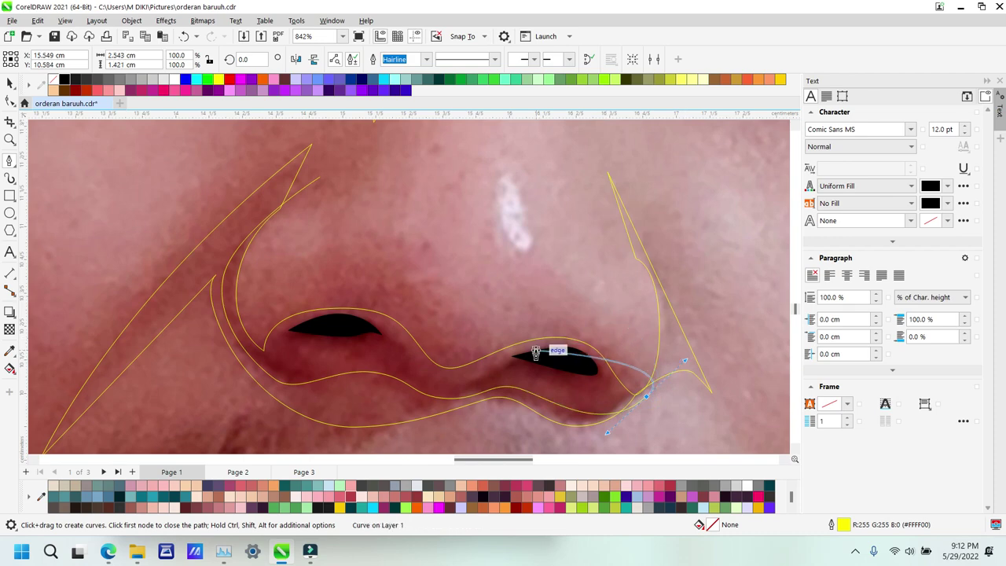
Step: Return the contour over both nostrils to its starting node, close it, and clip it to the existing nose shadow shape
left_click_drag(539, 349, 502, 358)
left_click_drag(446, 383, 424, 388)
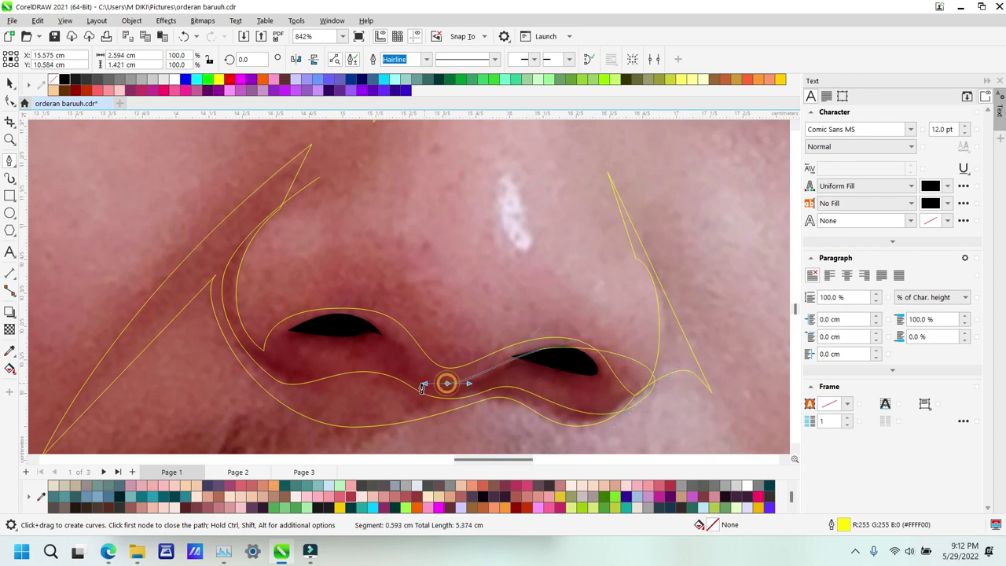
left_click_drag(377, 328, 335, 298)
left_click_drag(277, 340, 249, 300)
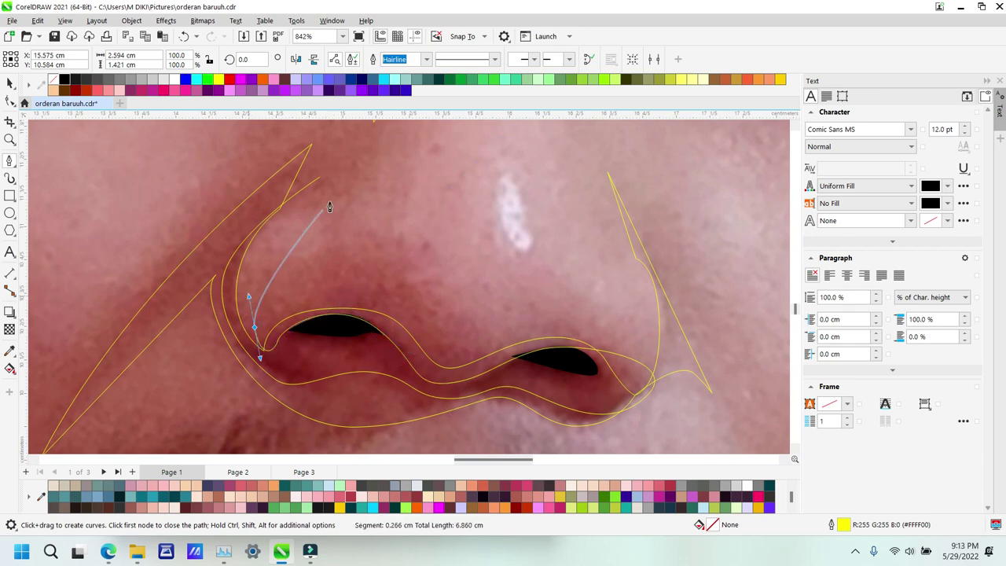
left_click(319, 178)
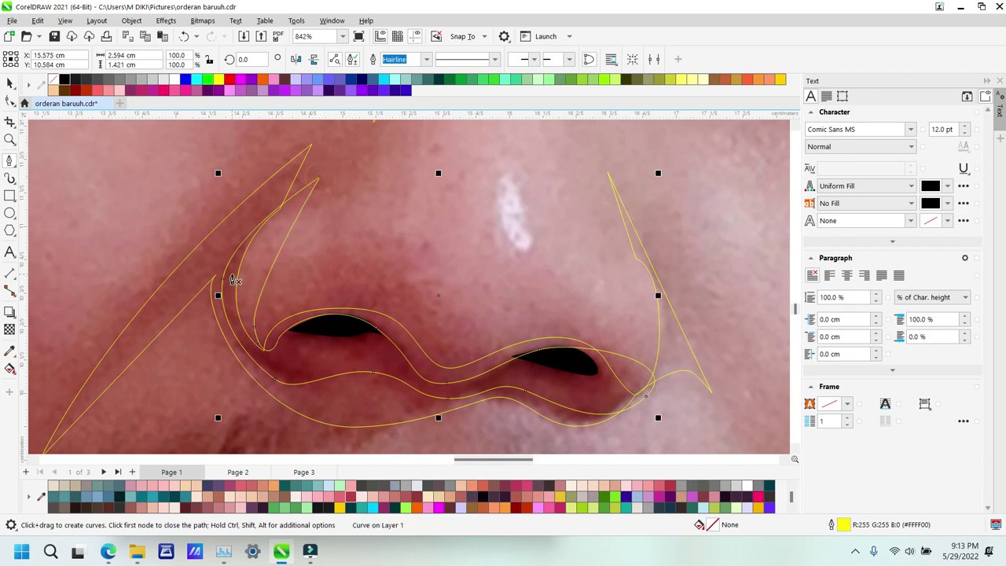
key("Escape")
Step: Trace a Pen contour from the upper nose bridge down its left side, beneath the nose tip and above the right nostril to the wing
key("z")
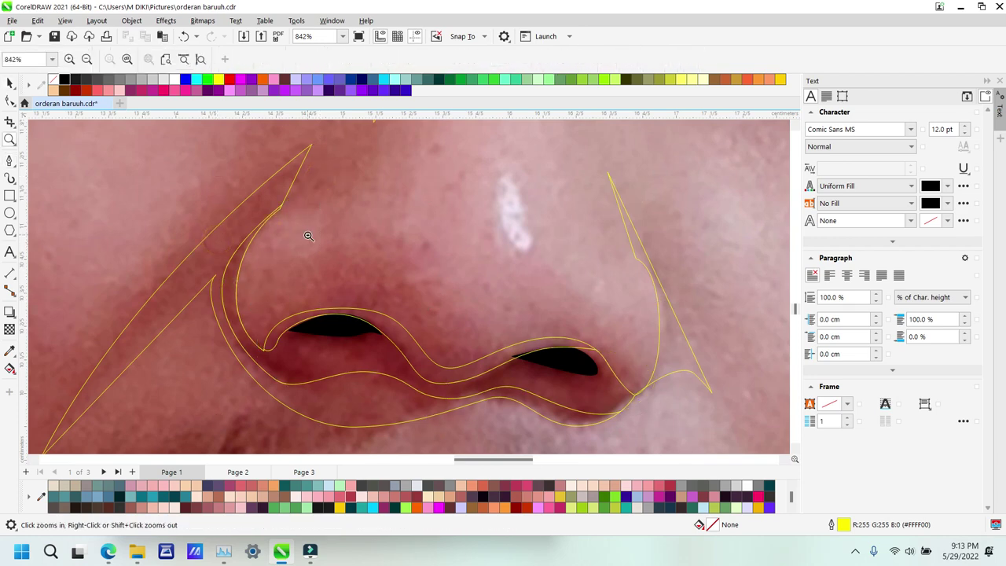
right_click(370, 230)
right_click(431, 268)
left_click(305, 287)
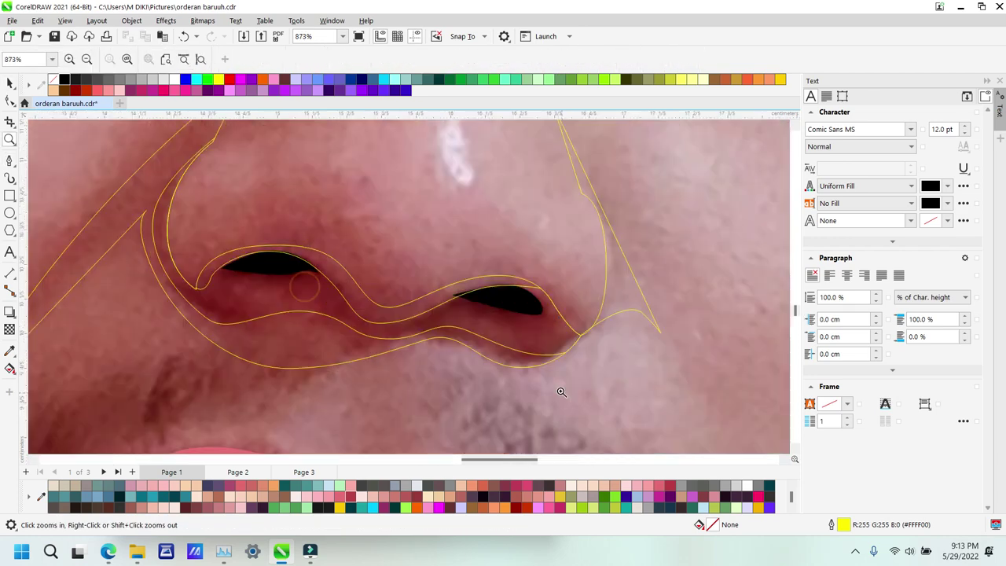
right_click(382, 341)
right_click(378, 343)
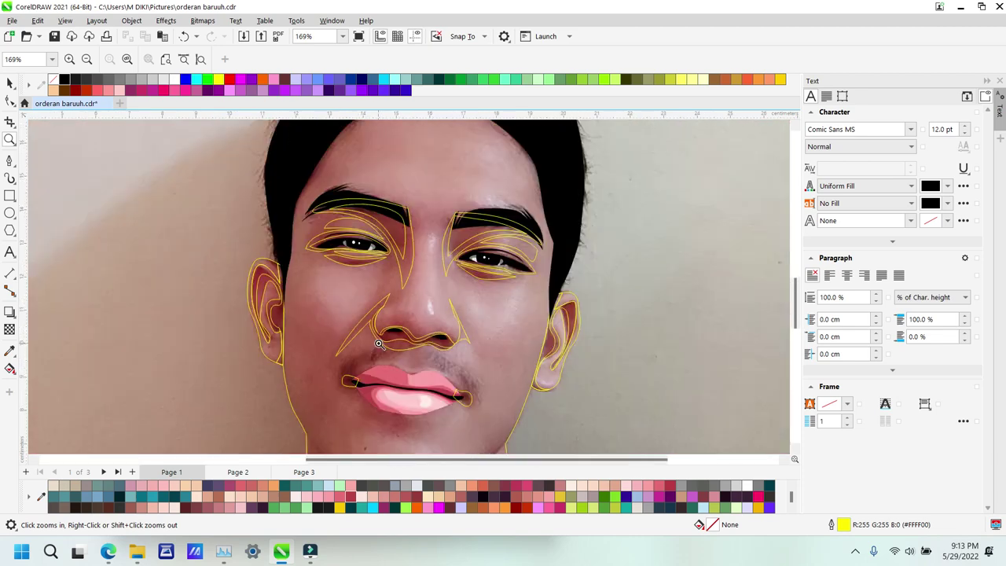
left_click(359, 202)
left_click(294, 172)
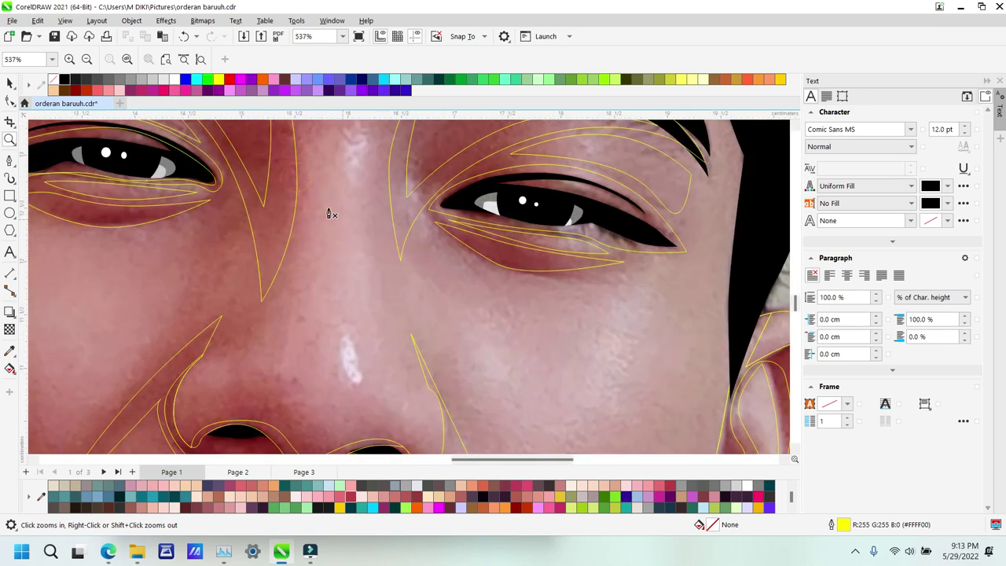
left_click(314, 154)
left_click_drag(293, 312, 279, 356)
left_click_drag(305, 430, 315, 374)
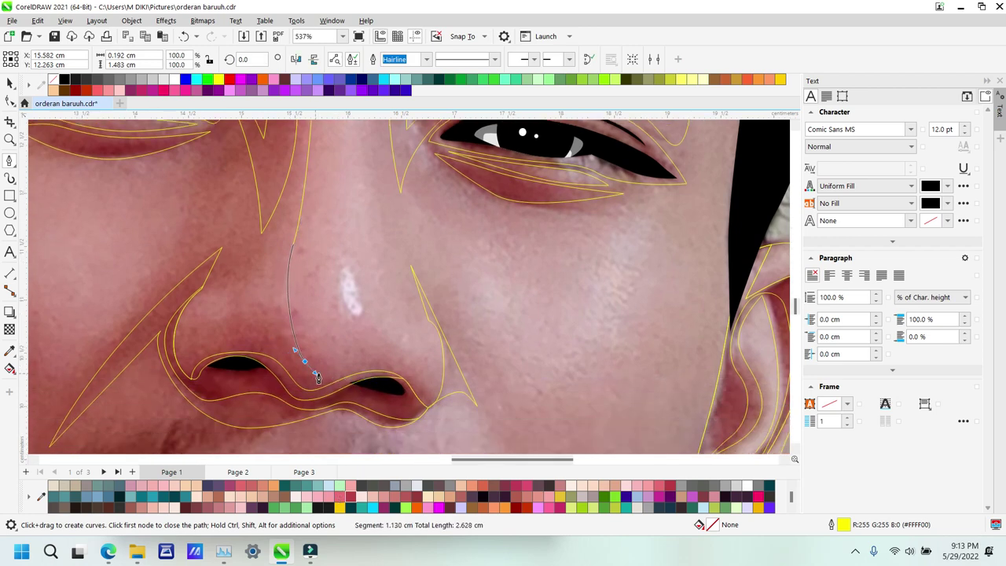
left_click_drag(396, 354, 426, 393)
Step: Continue the contour up the right side of the nose and close it with a rounded end at the top of the bridge
left_click_drag(419, 321, 404, 301)
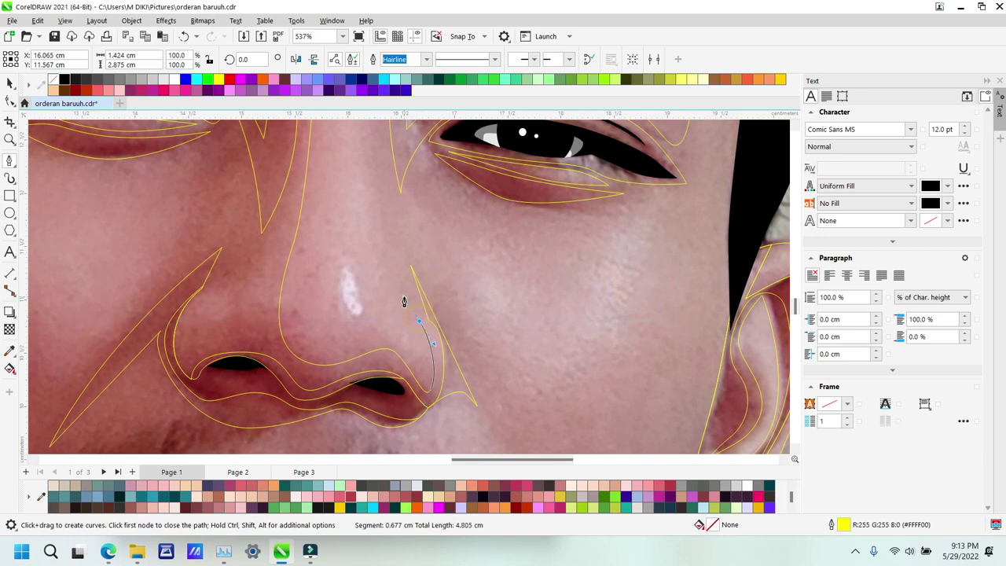
left_click_drag(376, 233, 325, 164)
scroll(389, 183, "up", 4)
key("ctrl+z")
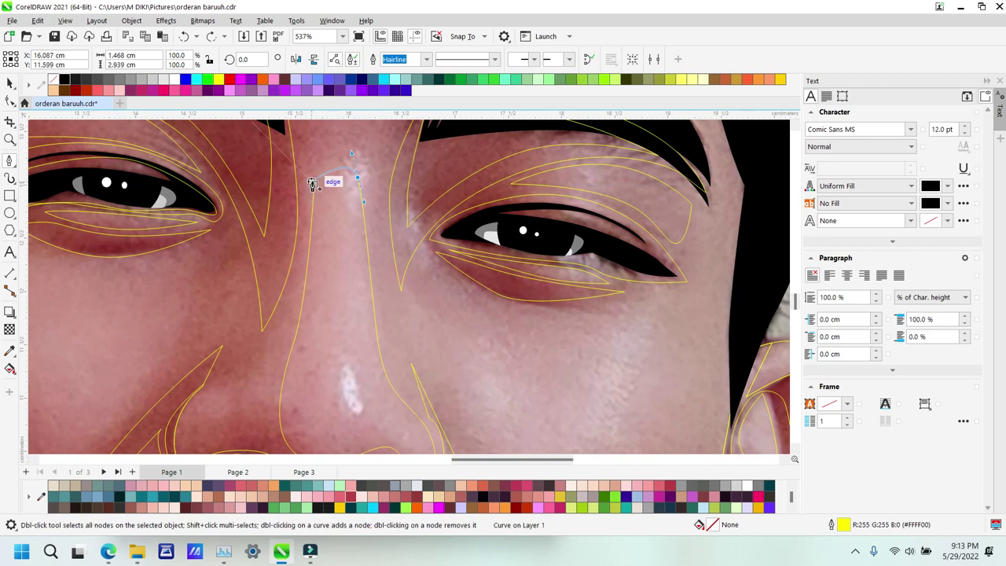
double_click(326, 149)
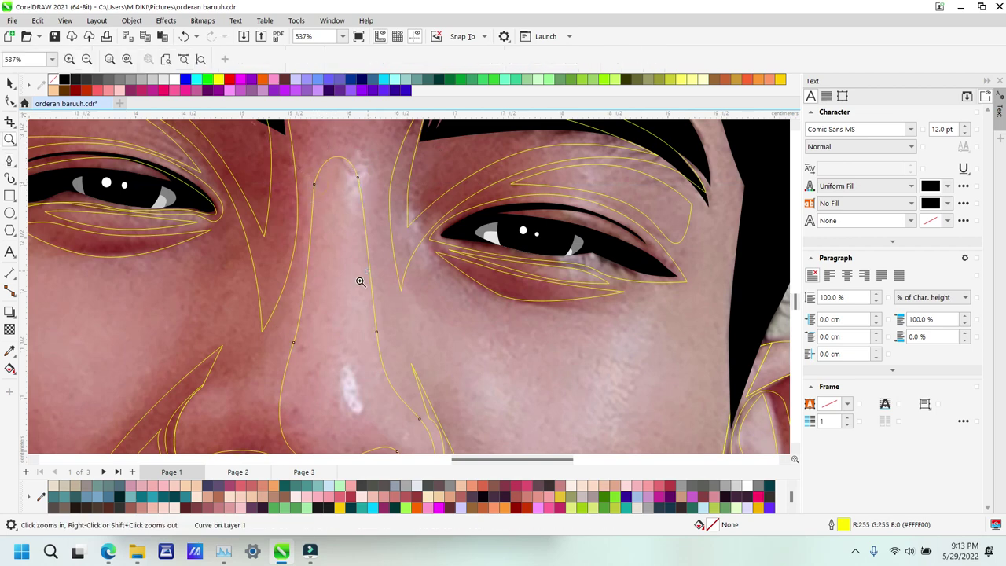
Step: Draw a closed Pen contour about 0.51 × 0.72 cm inside the left nostril wing
scroll(359, 281, "down", 2)
scroll(346, 250, "up", 3)
left_click(341, 247)
left_click_drag(302, 320, 272, 334)
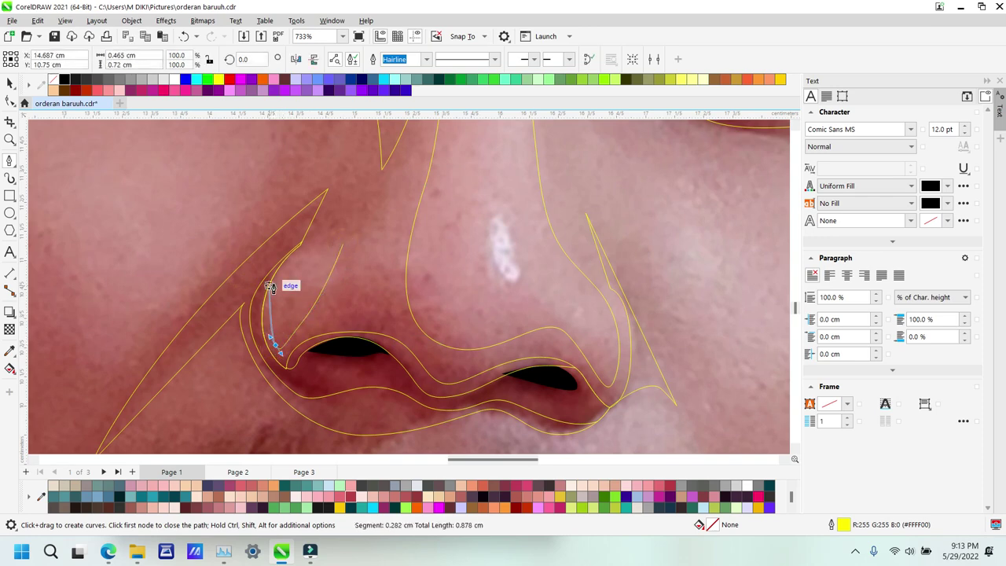
left_click_drag(286, 269, 312, 244)
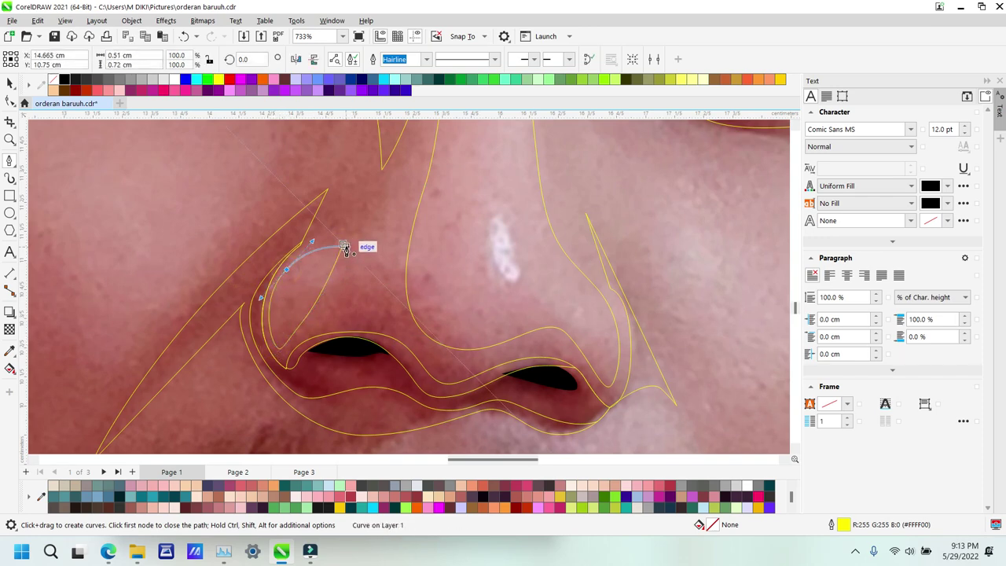
left_click(344, 248)
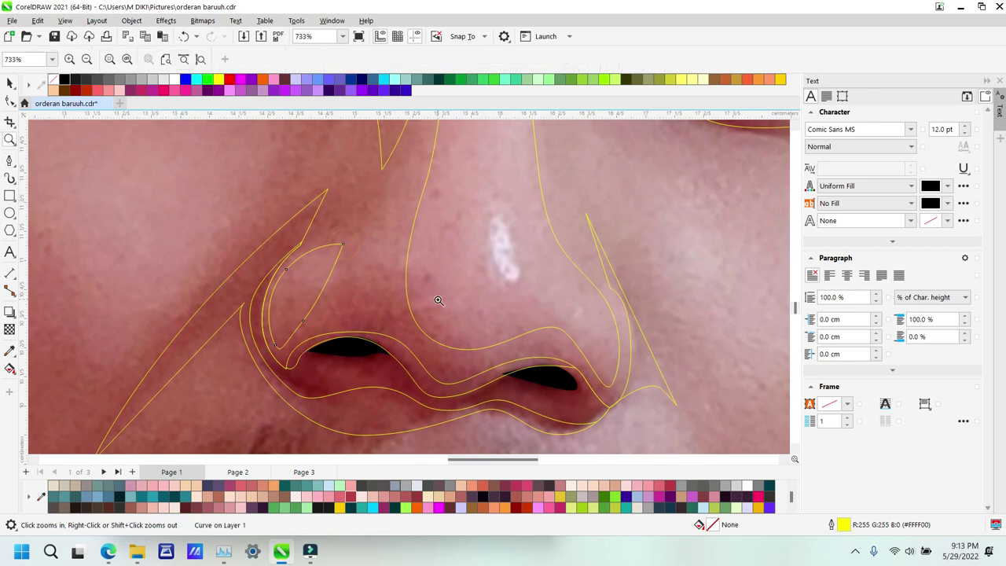
Step: Draw a closed Pen contour about 0.72 × 2.62 cm along the nose bridge and tip, inside the larger nose outline
key("z")
right_click(424, 220)
left_click_drag(452, 313, 517, 427)
key("p")
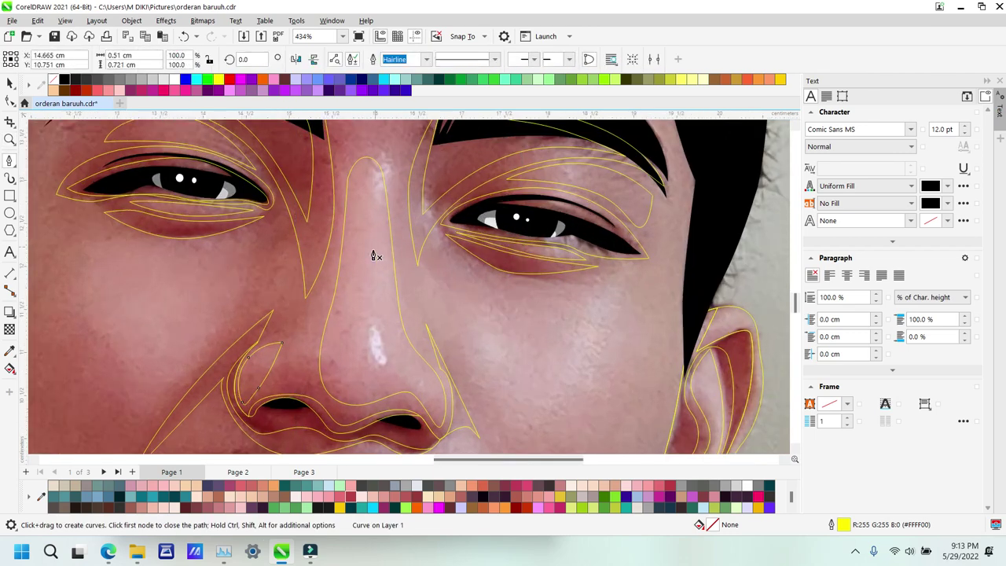
left_click(364, 176)
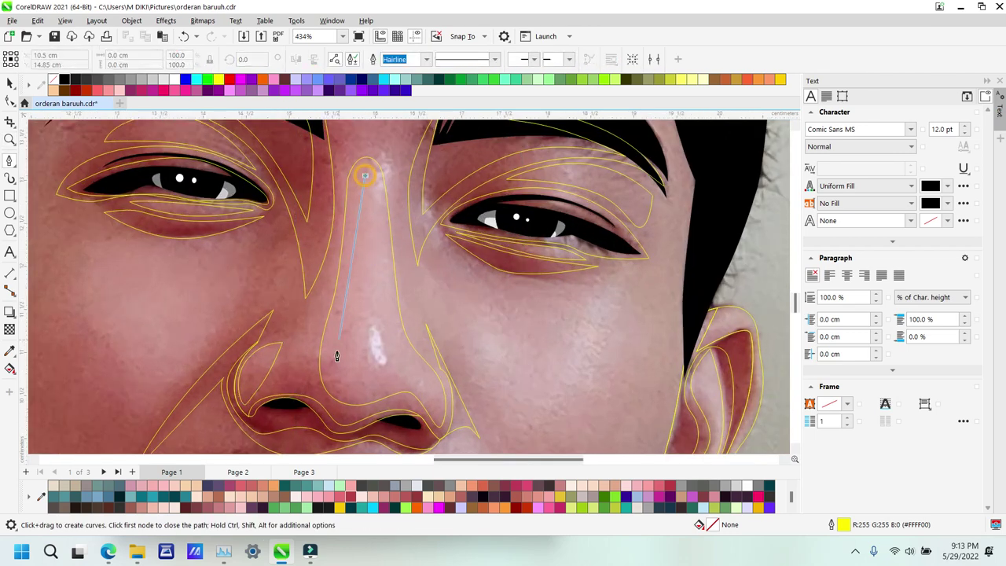
left_click_drag(341, 350, 399, 370)
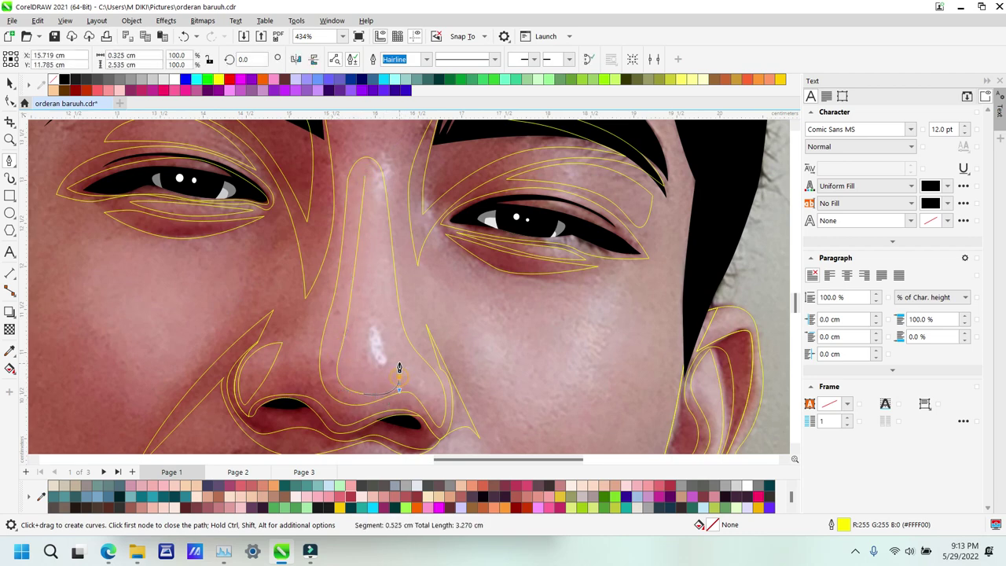
key("ctrl+z")
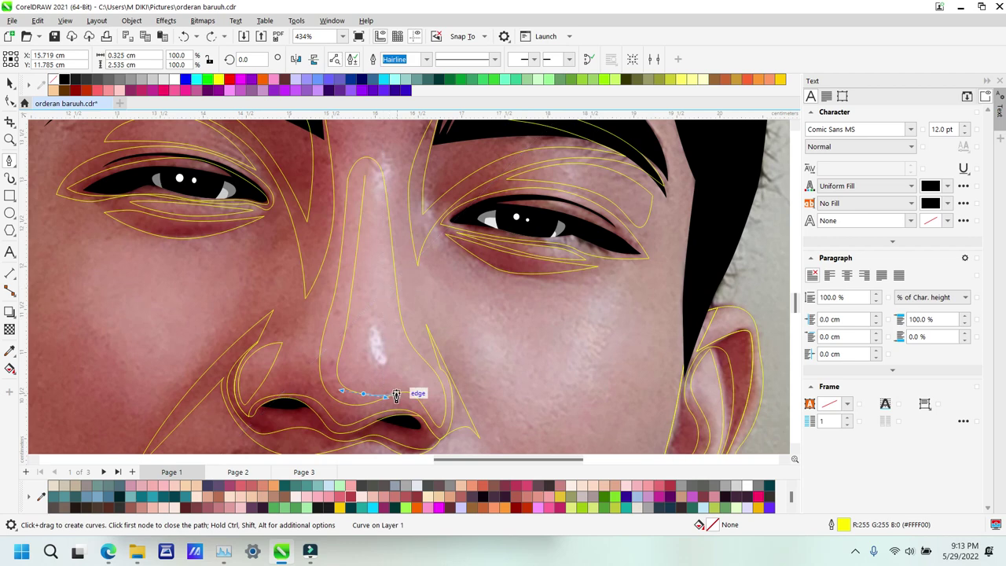
left_click_drag(399, 355, 396, 341)
left_click_drag(383, 250, 373, 218)
left_click_drag(365, 176, 386, 164)
key("ctrl+z")
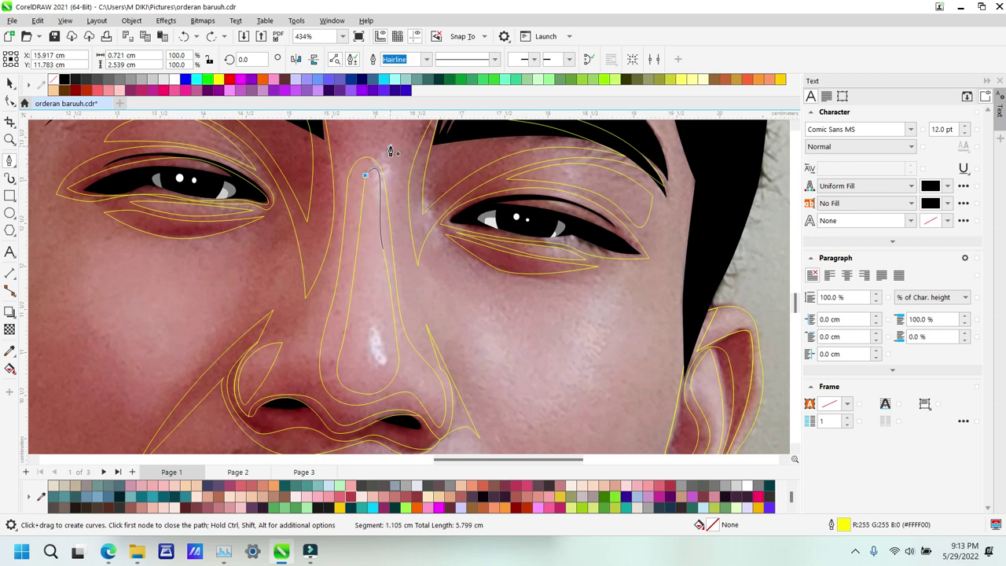
key("Return")
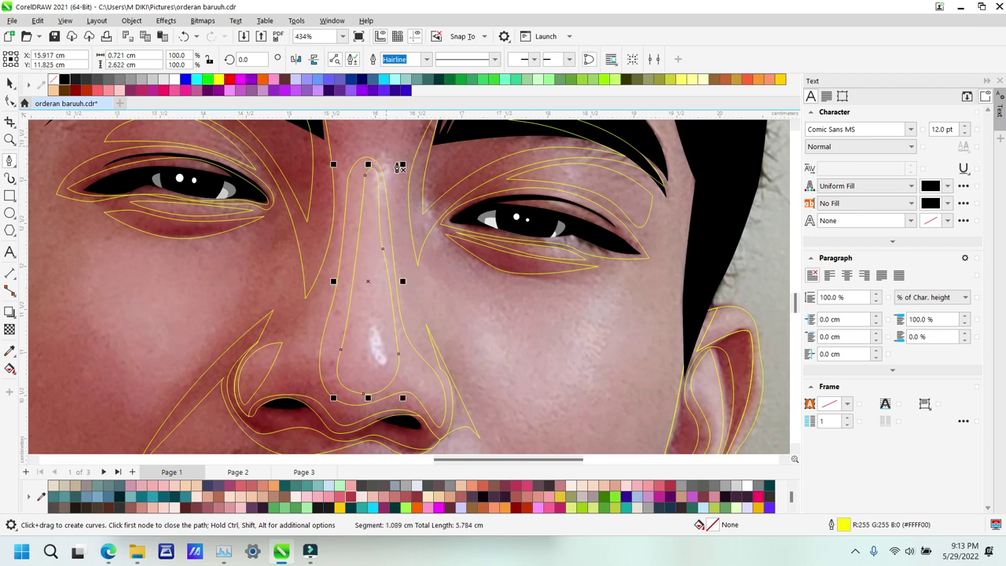
Step: Outline the small bright highlight on the nose tip with a closed Pen contour
left_click(363, 319)
left_click(372, 358)
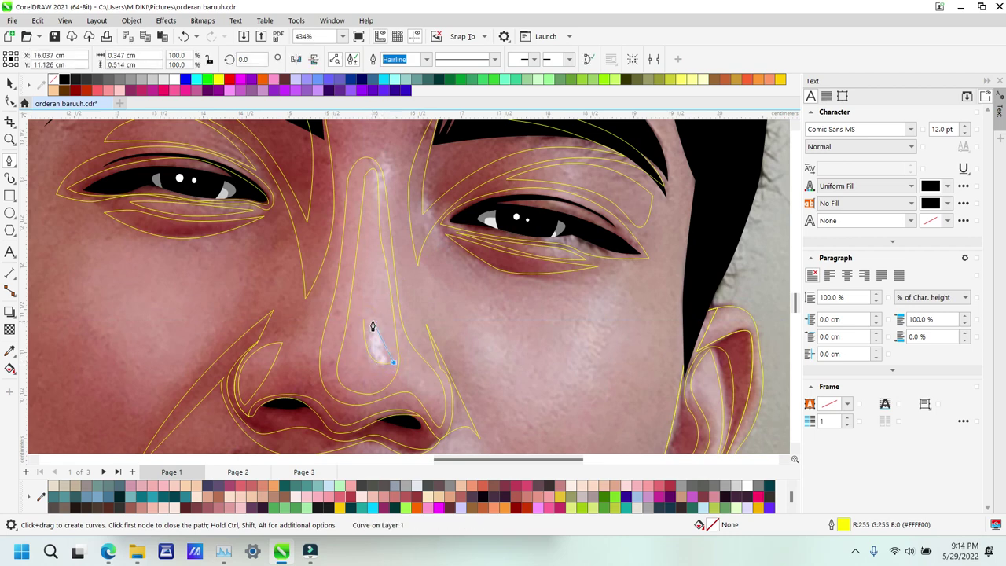
left_click_drag(364, 320, 374, 307)
Step: Draw a large rounded Pen contour around the left cheek highlight and close it beneath the inner corner of the eye
key("z")
right_click(425, 372)
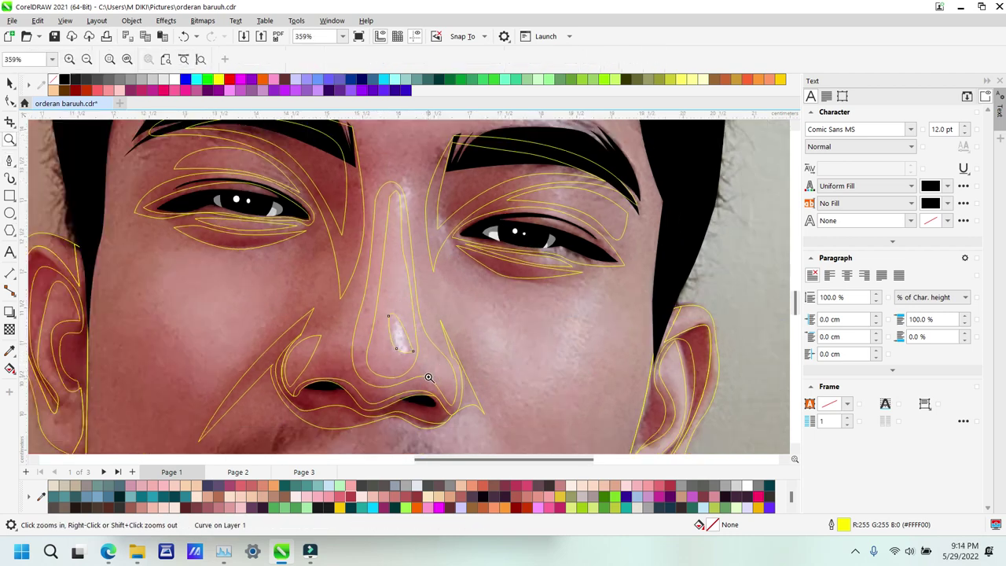
right_click(415, 364)
left_click_drag(279, 214, 494, 397)
left_click(398, 222)
left_click_drag(360, 307, 334, 334)
left_click(292, 347)
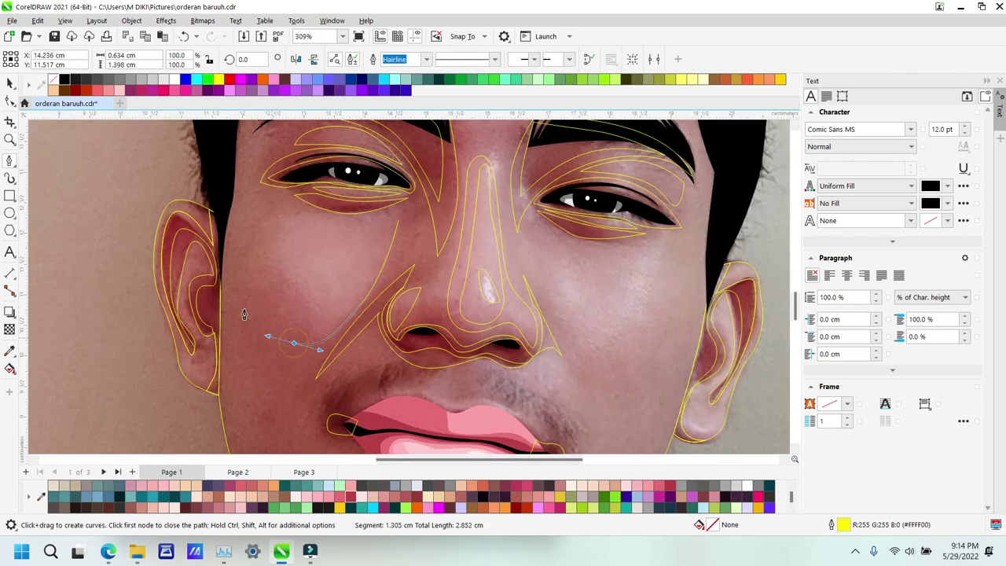
left_click_drag(252, 251, 397, 202)
left_click(397, 206)
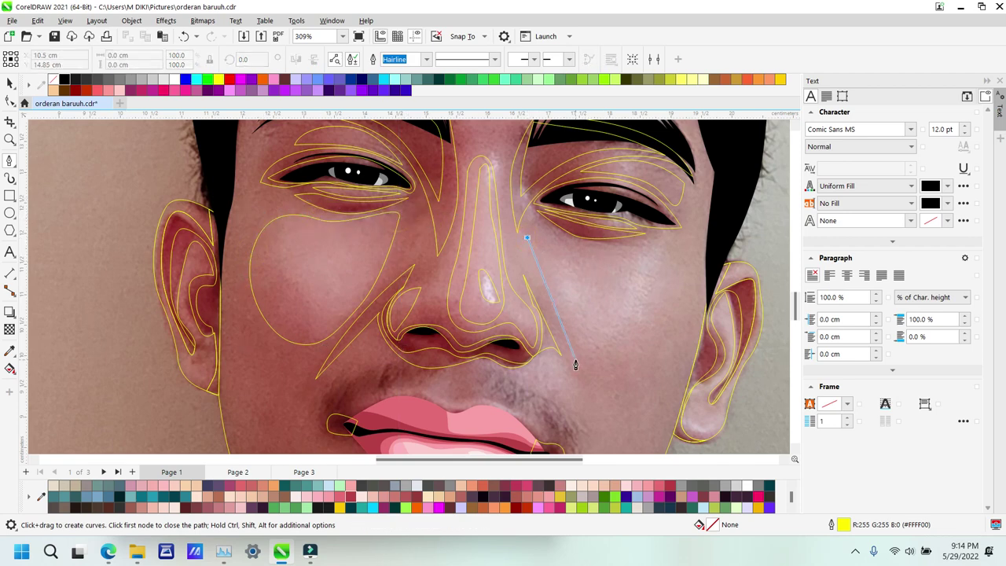
Step: Draw a closed Pen contour around the right cheek highlight, from beside the nose down across the cheek and back under the eye
left_click_drag(575, 363, 603, 398)
left_click_drag(651, 374, 667, 364)
left_click(678, 280)
left_click_drag(612, 250, 532, 210)
key("ctrl+z")
key("z")
right_click(641, 290)
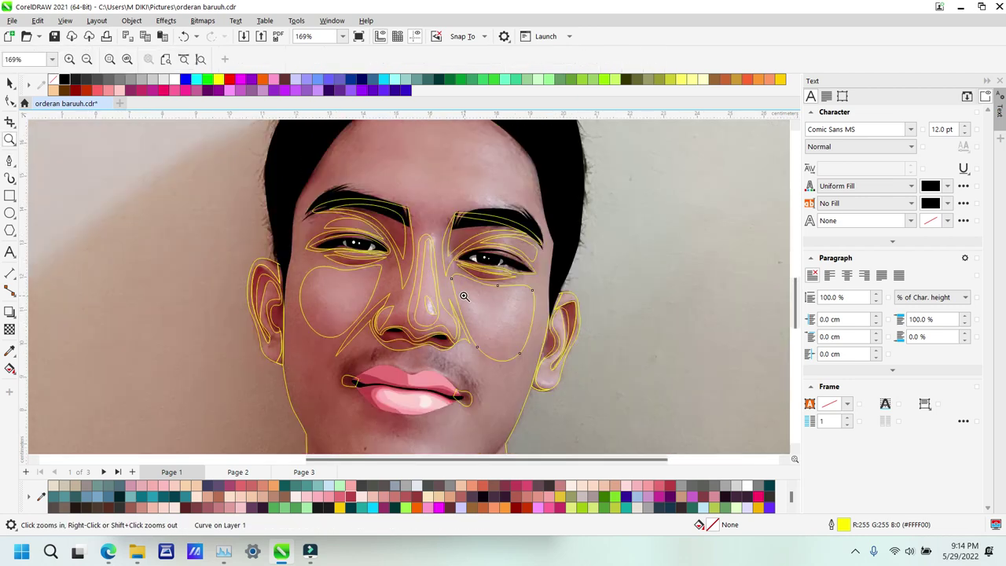
scroll(444, 177, "up", 5)
left_click_drag(321, 265, 588, 433)
key("p")
left_click(157, 348)
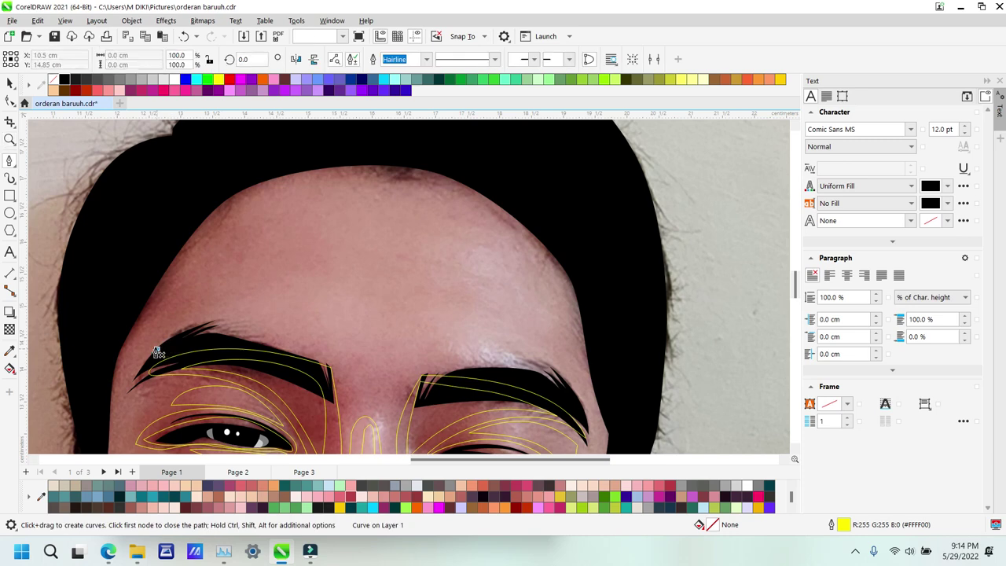
left_click_drag(275, 210, 313, 197)
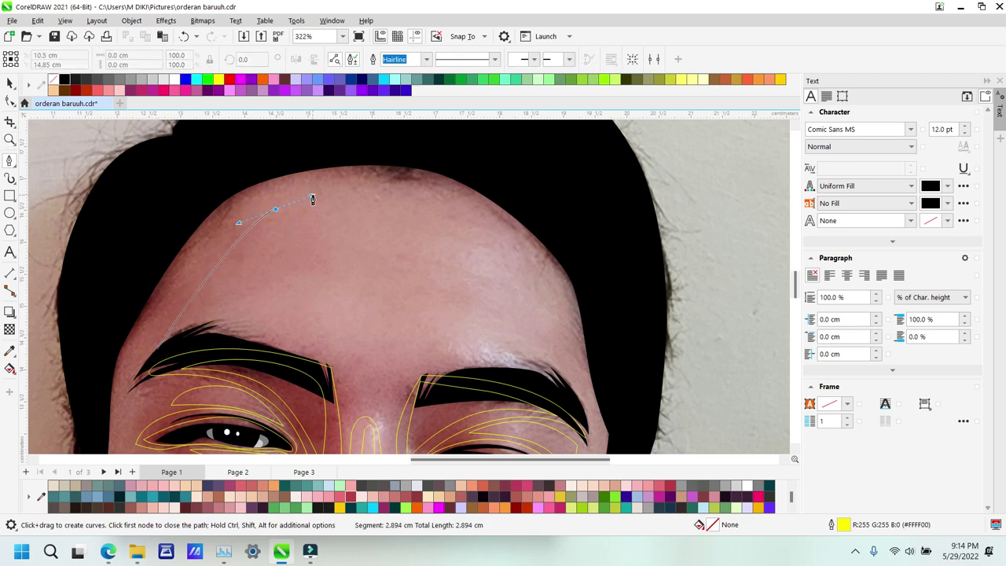
key("Delete")
scroll(200, 302, "down", 3)
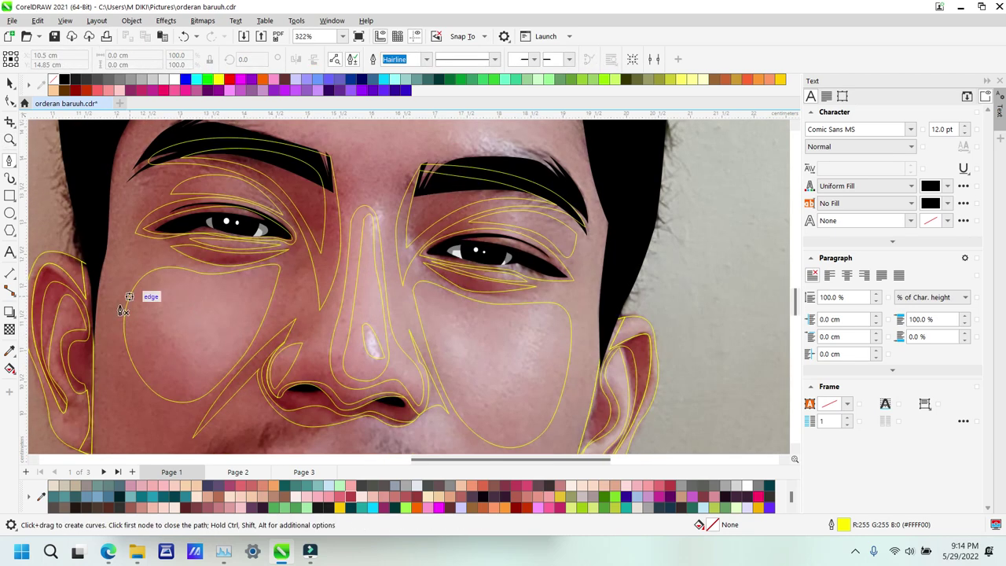
Step: Start a Pen contour beside the left ear and trace just inside the hairline, across the forehead and down toward the right ear
left_click(94, 334)
left_click_drag(117, 234, 258, 130)
scroll(142, 196, "up", 2)
scroll(181, 193, "up", 3)
scroll(363, 205, "up", 2)
left_click(396, 161)
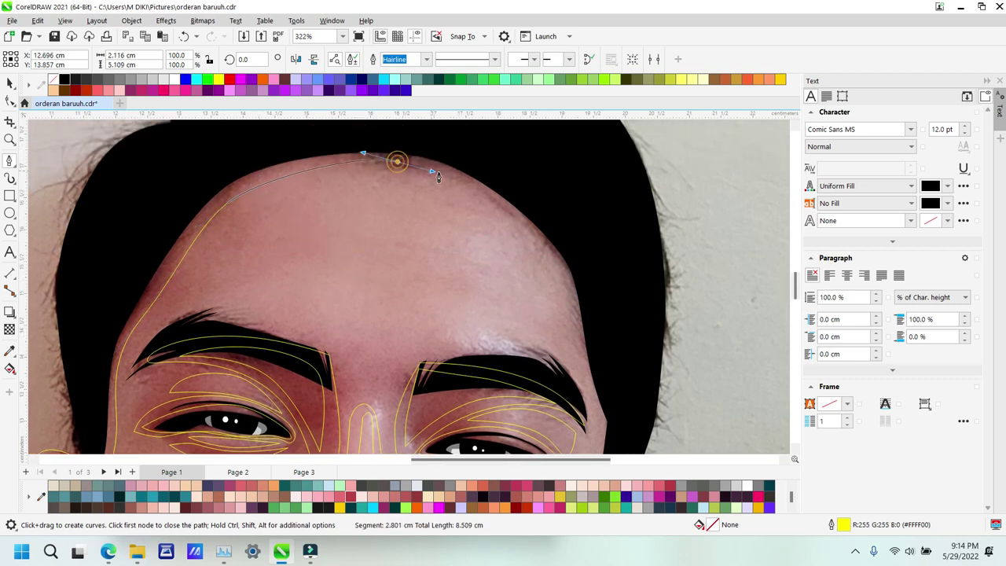
left_click_drag(541, 247, 557, 275)
left_click_drag(584, 404, 597, 432)
scroll(602, 369, "down", 2)
scroll(602, 369, "down", 1)
left_click(587, 434)
scroll(597, 401, "down", 4)
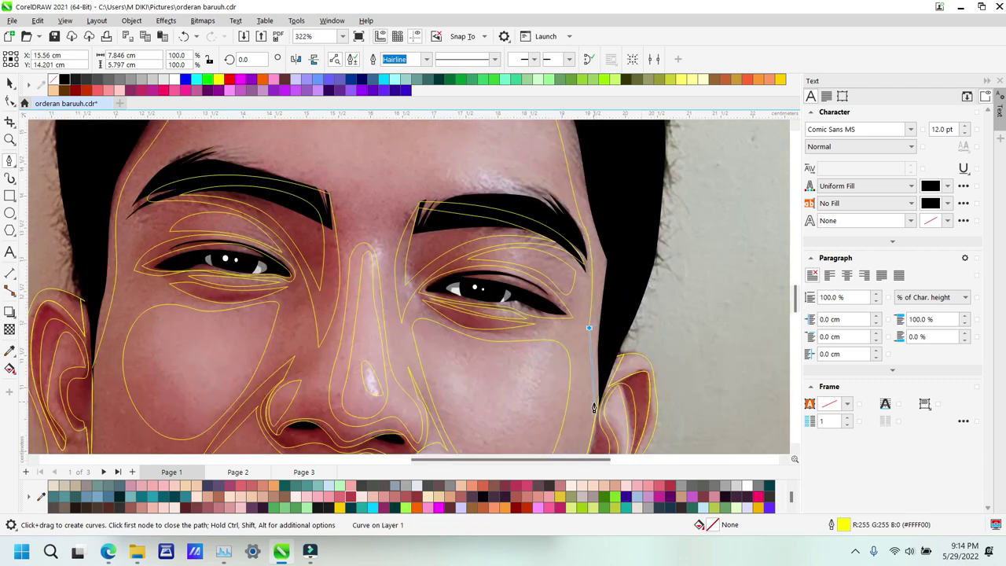
Step: Complete the outer edge of the hairline shadow through the hair and close it beside the left ear, about 8.49 × 7.06 cm overall
left_click(633, 223)
scroll(613, 220, "up", 4)
left_click(619, 150)
left_click_drag(183, 143, 74, 292)
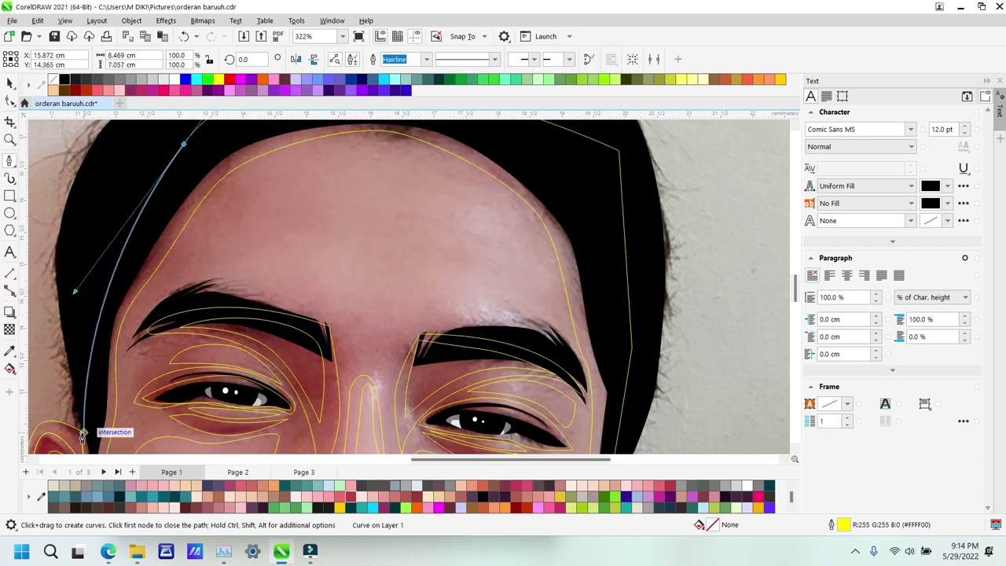
left_click(81, 433)
scroll(125, 370, "down", 2)
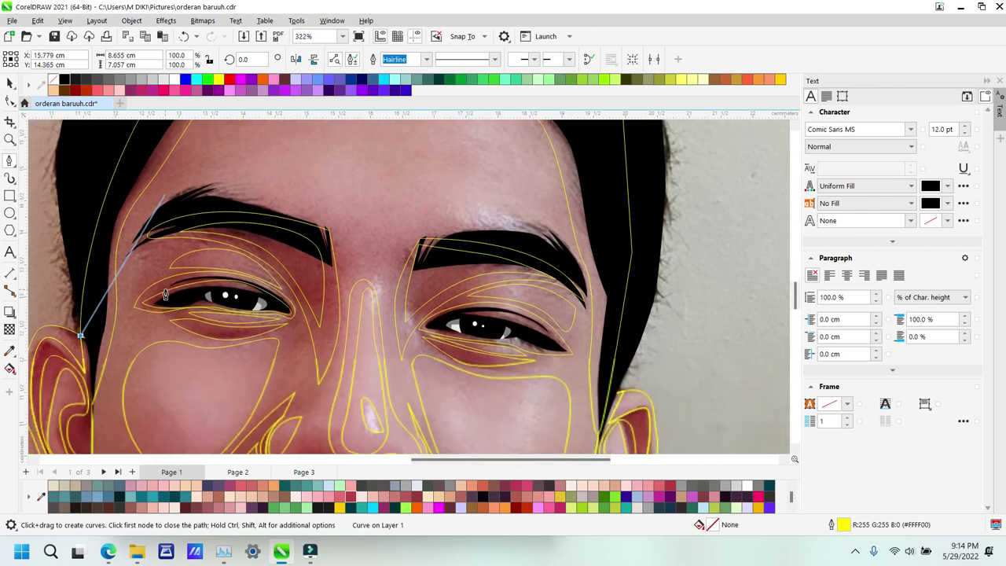
scroll(118, 365, "down", 5)
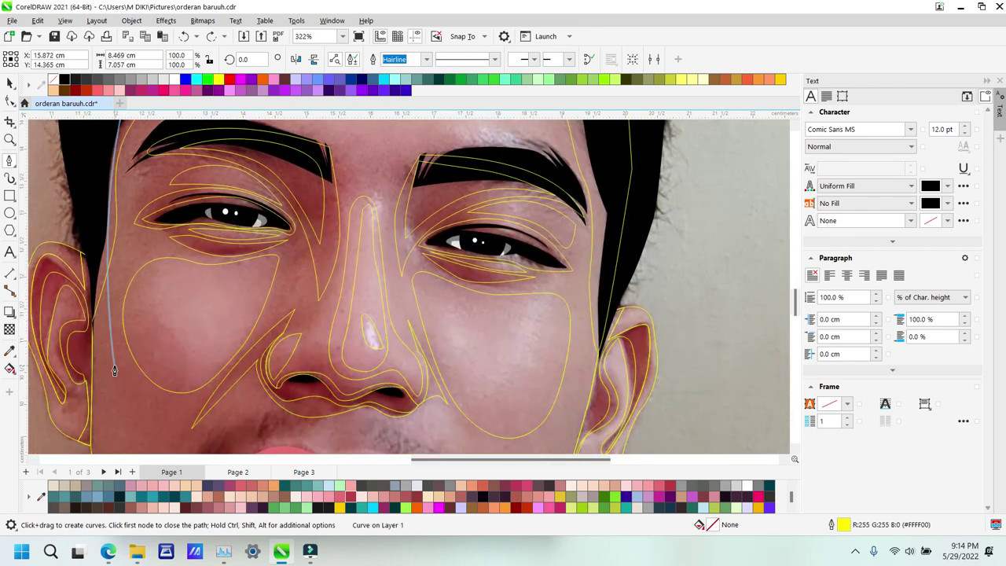
left_click(91, 326)
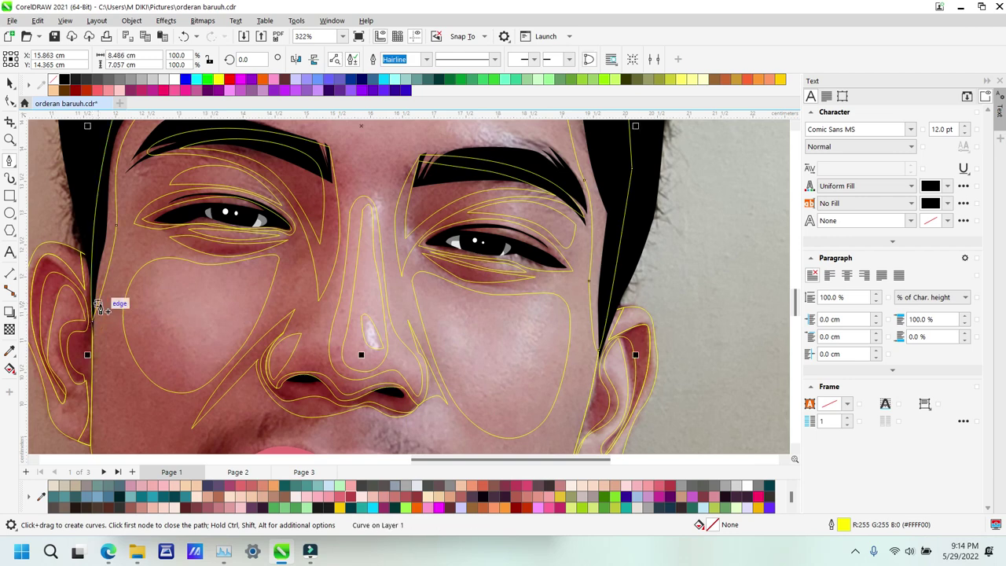
Step: Intersect the hairline shadow contour with the face shape and delete the original oversized contour
key("F3")
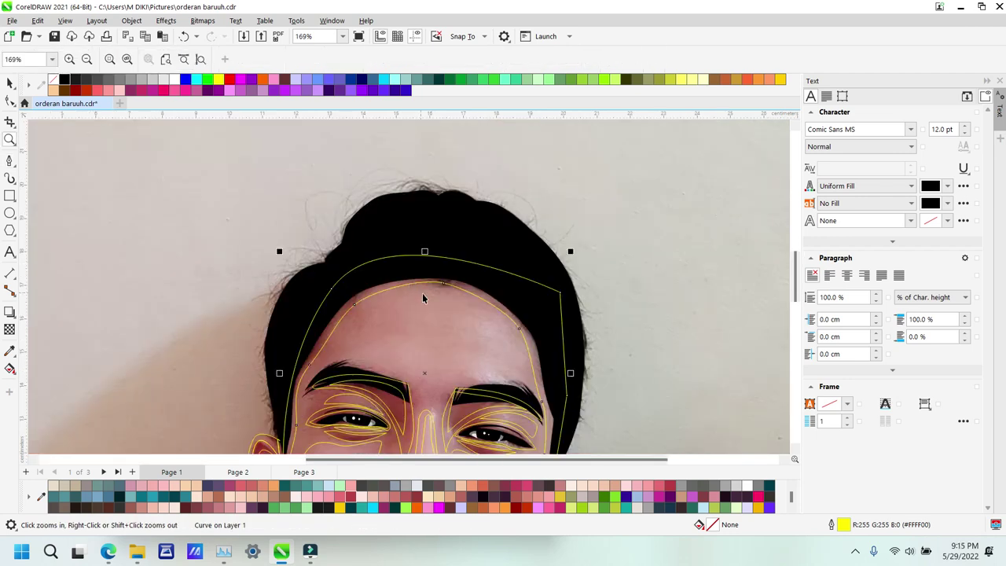
key("space")
left_click(422, 305, "shift")
key("Delete")
Step: Draw a closed Pen contour about 6.32 × 2.81 cm around the forehead highlight, inside the hairline shadow and along both eyebrows
key("z")
right_click(514, 285)
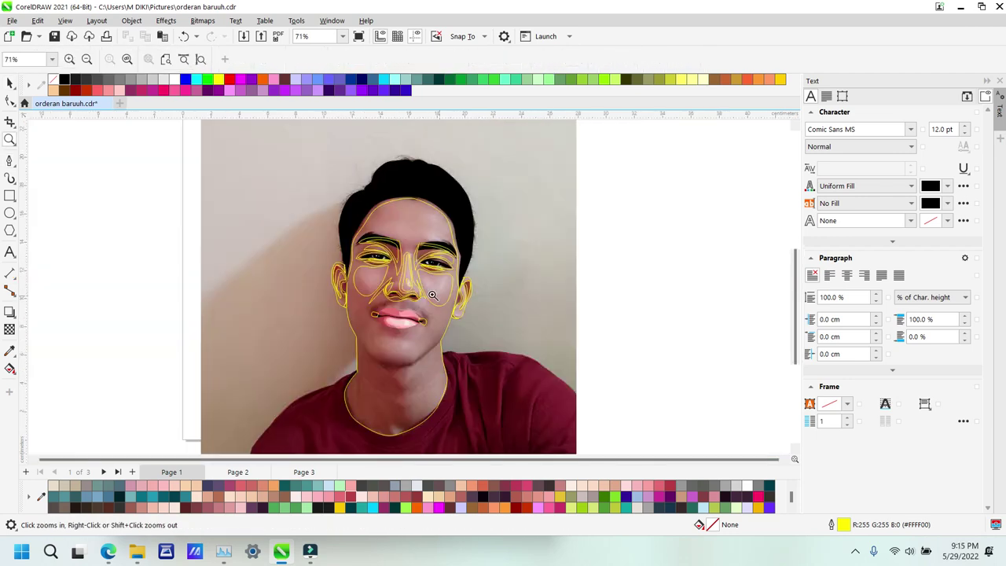
left_click_drag(523, 289, 523, 289)
left_click_drag(300, 204, 519, 340)
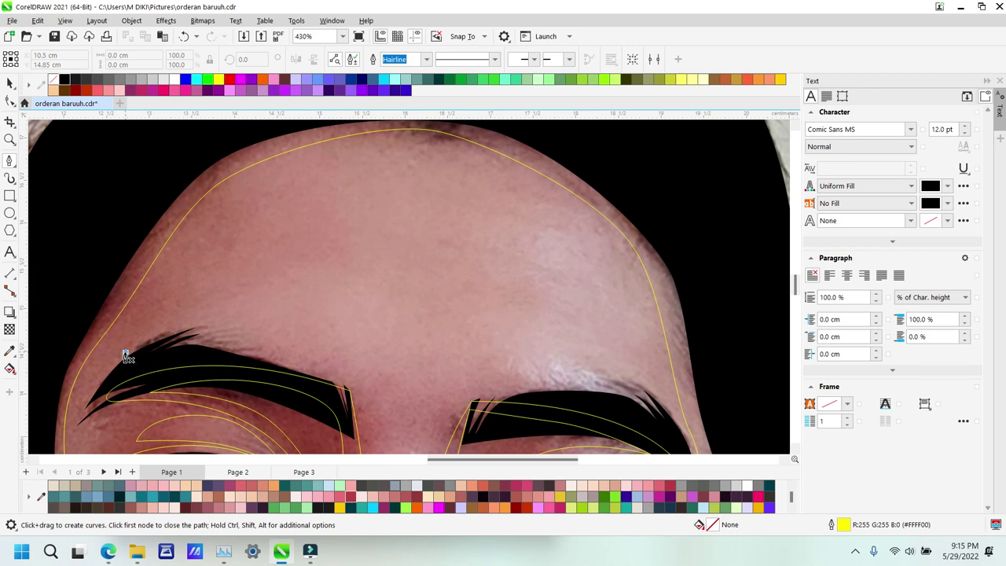
left_click(245, 187)
left_click_drag(501, 174, 525, 174)
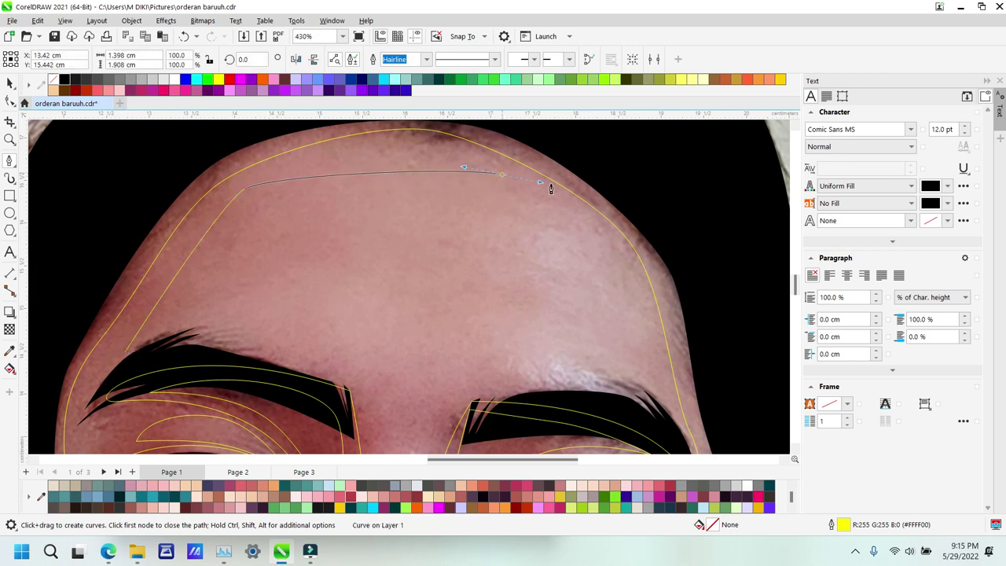
left_click_drag(624, 275, 637, 310)
left_click(665, 411)
left_click_drag(476, 396, 330, 371)
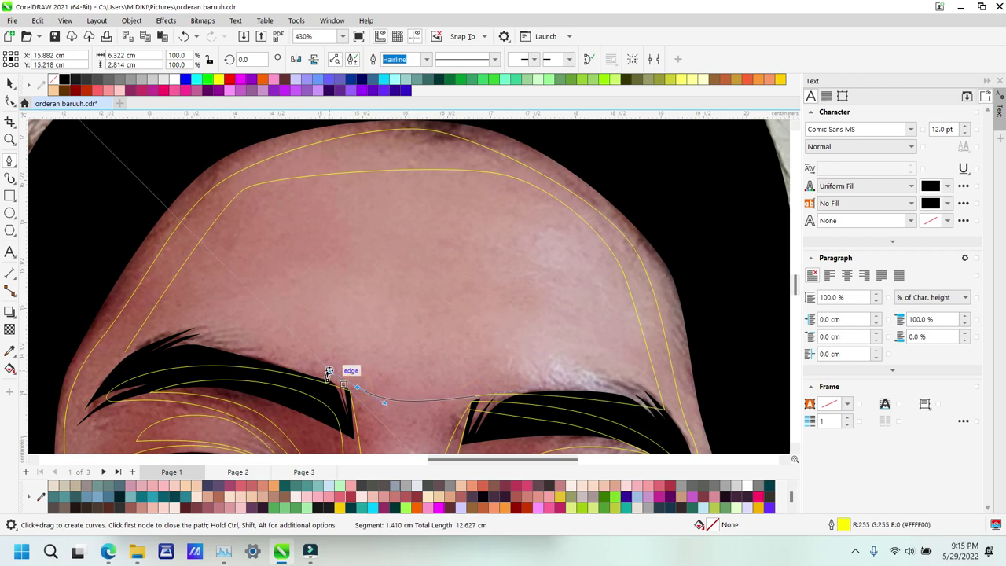
left_click(125, 354)
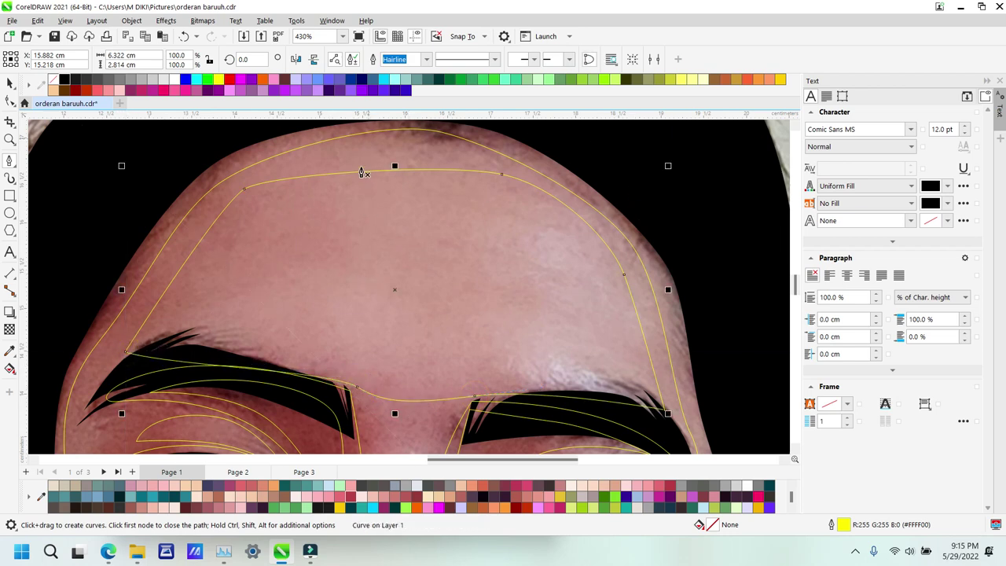
Step: Draw a closed Pen contour from the upper forehead, curving down to the left eyebrow and extending past the forehead's right side
left_click(401, 143)
left_click_drag(322, 235, 306, 292)
left_click_drag(180, 307, 177, 303)
left_click_drag(105, 363, 105, 385)
left_click(699, 417)
left_click_drag(694, 238, 411, 150)
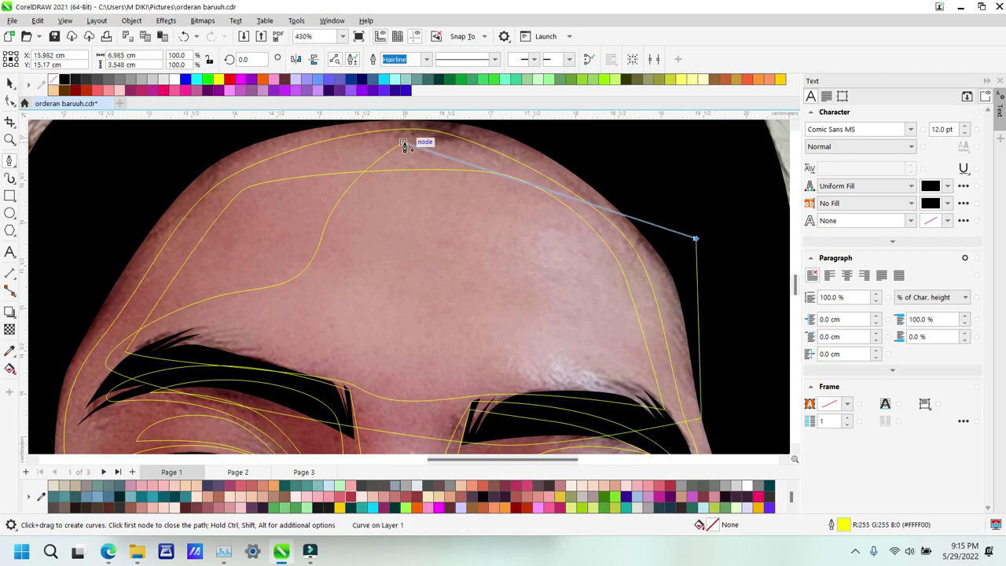
left_click(402, 138)
Step: Intersect the new curved contour with the forehead highlight shape and delete the original contour
key("space")
left_click(287, 234, "shift")
key("alt+i")
left_click(410, 231)
key("Delete")
Step: Draw a closed Pen contour about 1.89 × 1.05 cm around the shadow beneath the left half of the lower lip
key("F2")
right_click(452, 273)
right_click(429, 301)
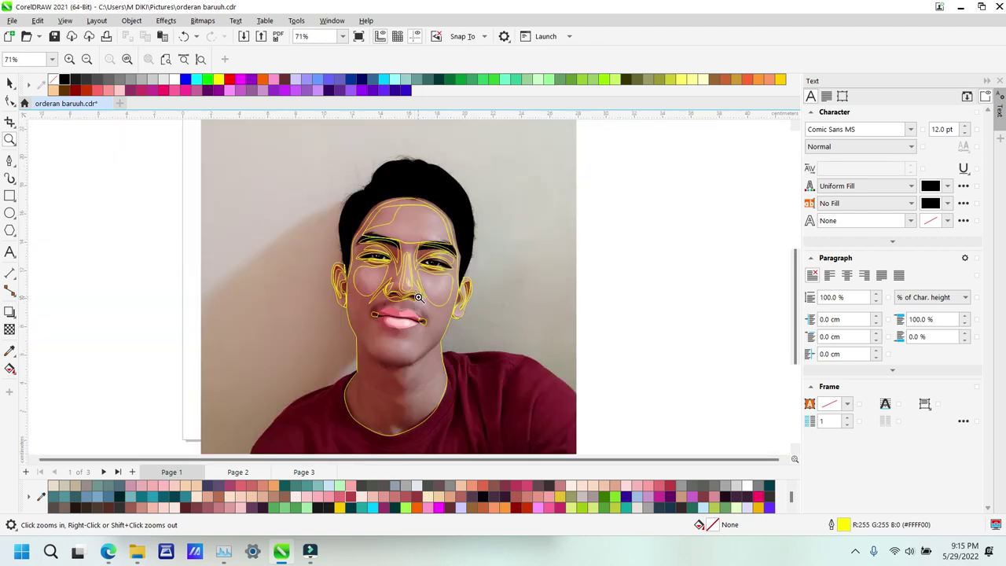
scroll(455, 363, "up", 2)
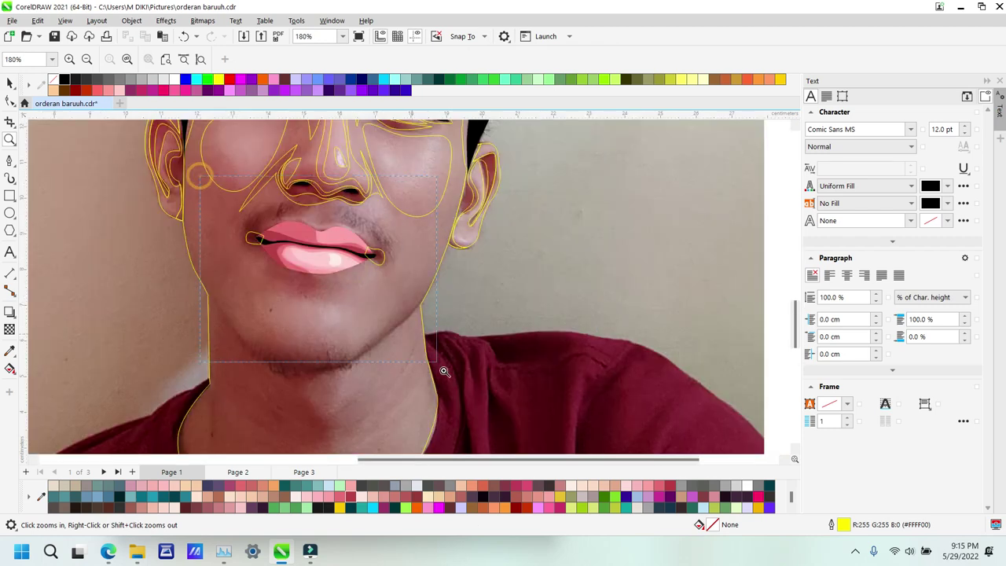
scroll(371, 337, "up", 1)
key("p")
left_click(320, 248)
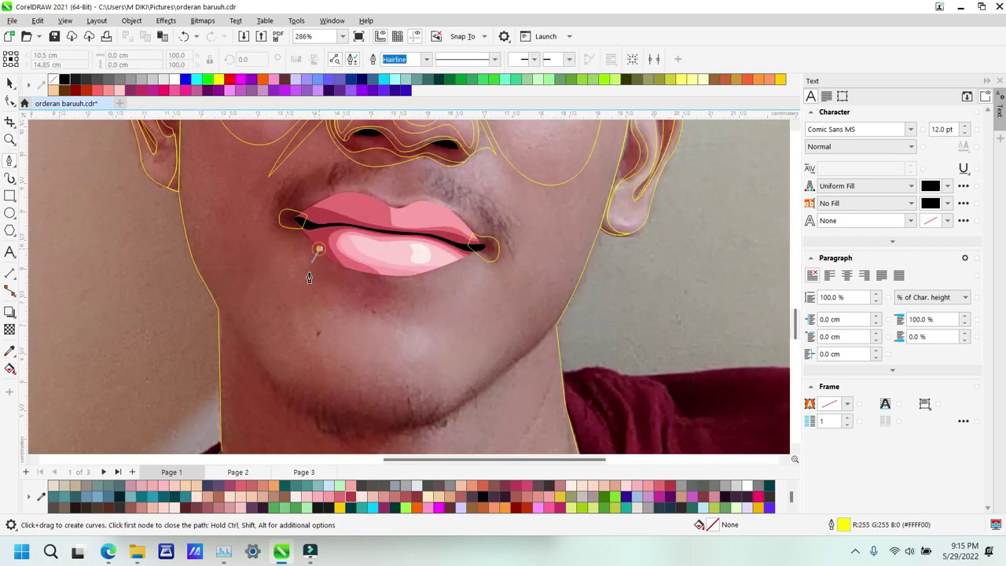
left_click_drag(319, 285, 337, 298)
left_click_drag(401, 308, 406, 313)
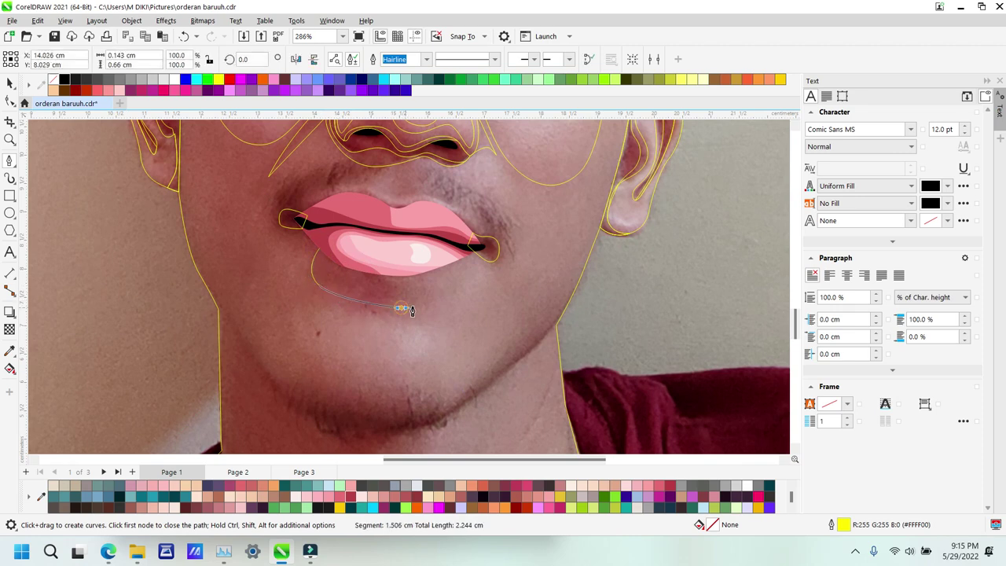
left_click_drag(409, 266, 421, 281)
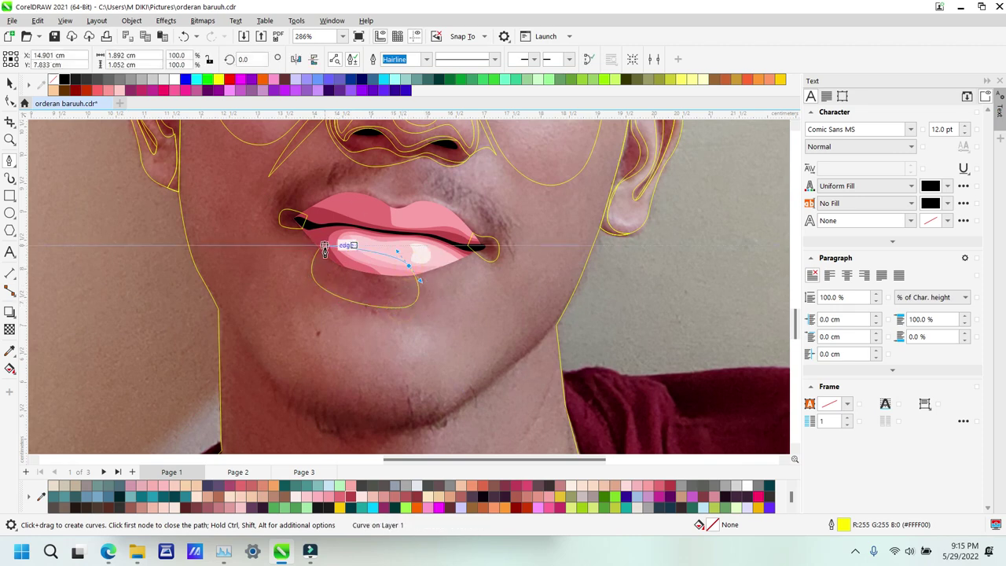
left_click(319, 250)
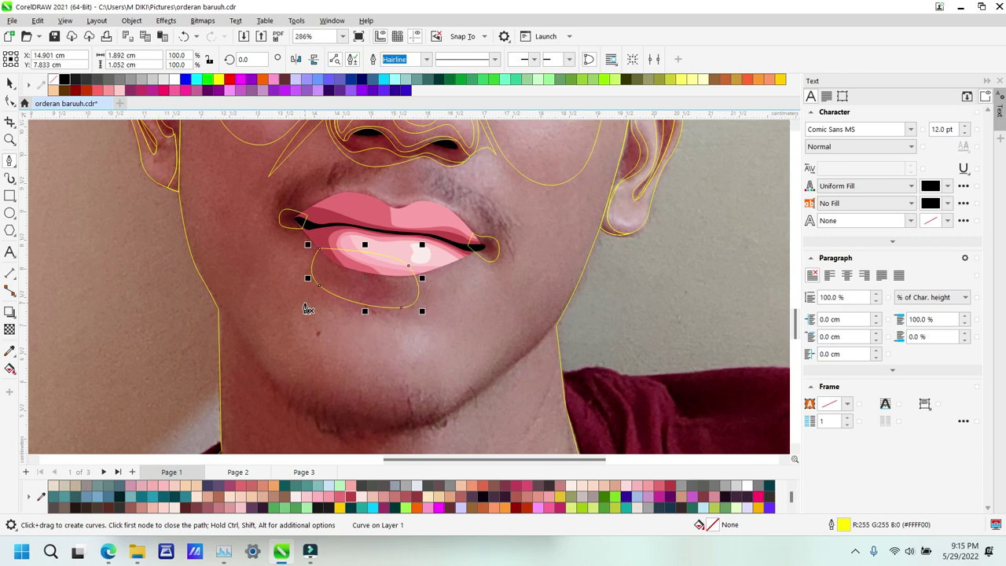
Step: Draw a closed, rounded Pen contour about 2.76 cm wide around the chin highlight
left_click(296, 321)
left_click_drag(326, 381, 365, 404)
left_click_drag(451, 349, 456, 323)
left_click_drag(377, 321, 352, 331)
left_click(297, 319)
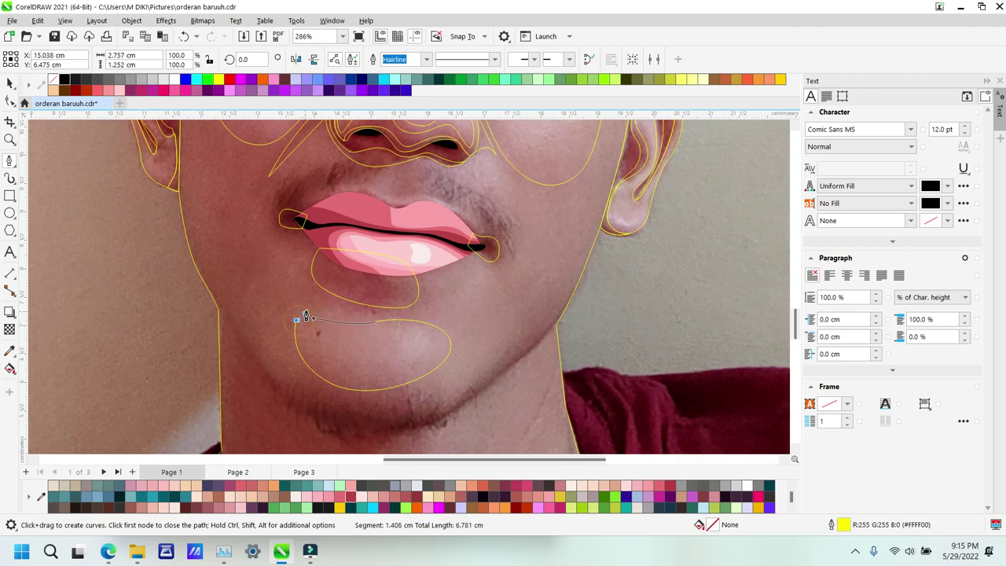
Step: Draw a closed Pen contour about 1.09 × 0.98 cm around the highlight beneath the right half of the lower lip
left_click(422, 261)
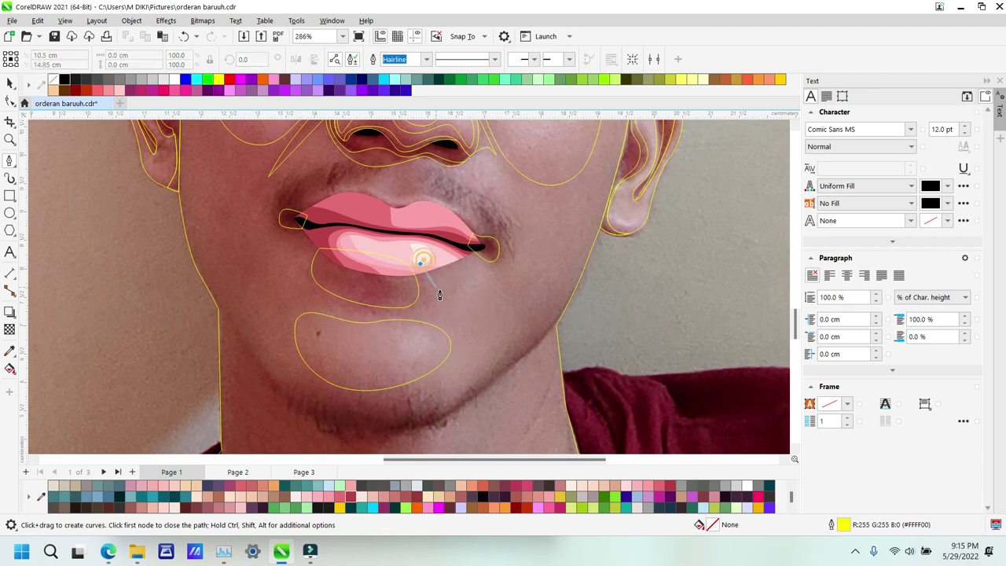
left_click_drag(454, 298, 480, 251)
left_click(454, 242)
left_click(421, 261)
left_click(422, 262)
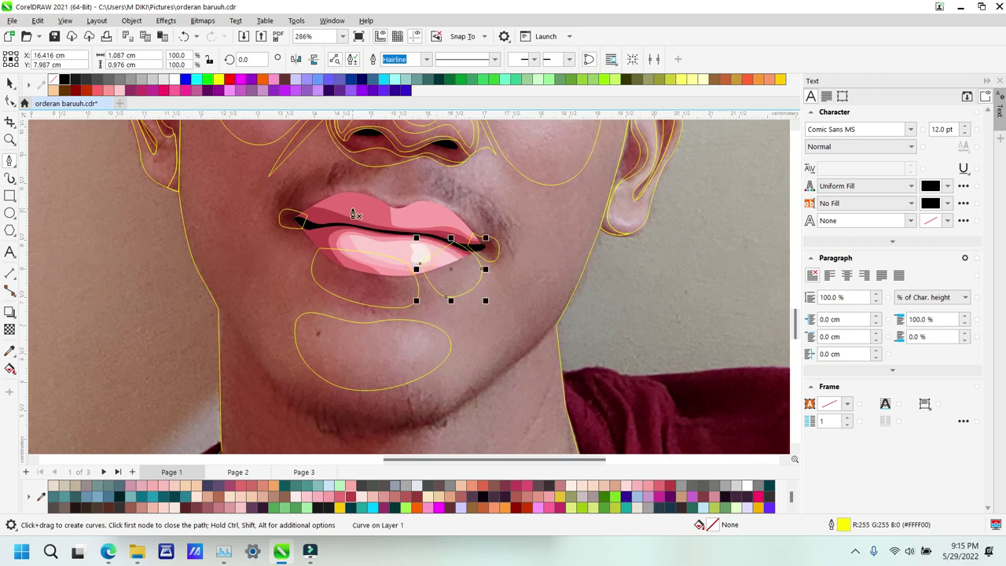
Step: Draw a closed Pen contour about 3.14 × 1.30 cm along the upper lip's edge, rising into the groove below the nose
key("z")
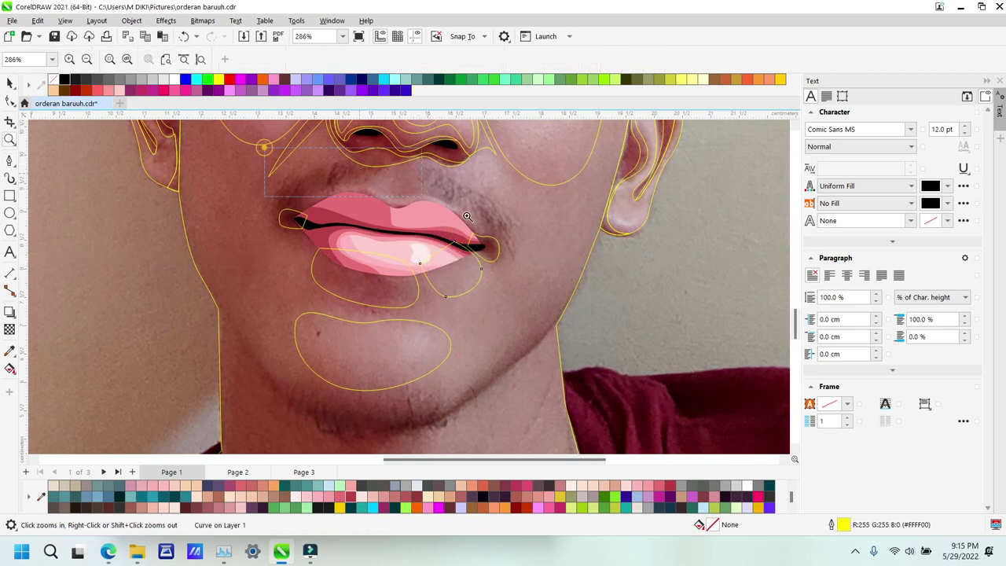
left_click_drag(427, 199, 540, 262)
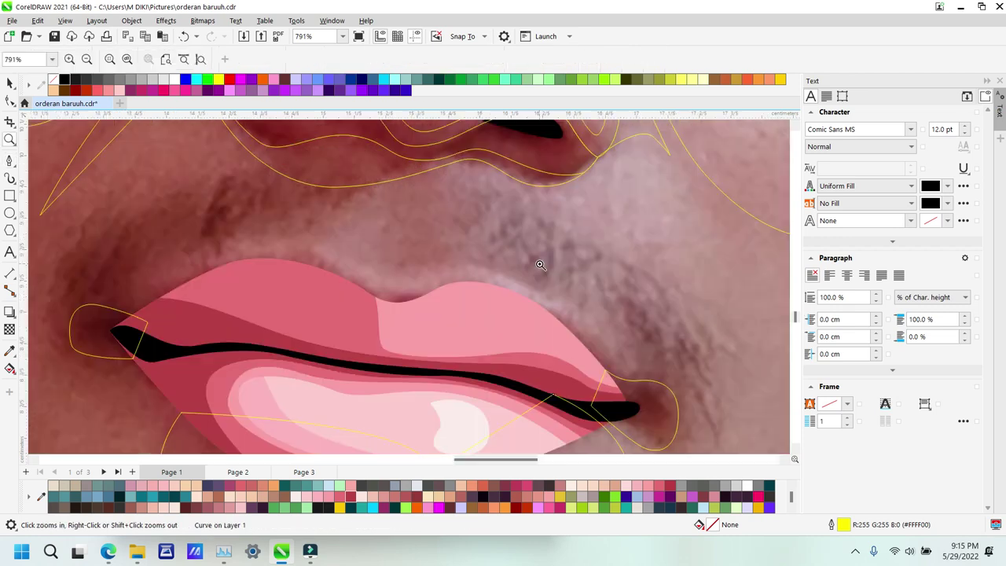
left_click(133, 317)
left_click_drag(242, 234, 363, 208)
left_click_drag(381, 194, 394, 196)
left_click_drag(395, 257, 407, 270)
left_click_drag(475, 263, 508, 281)
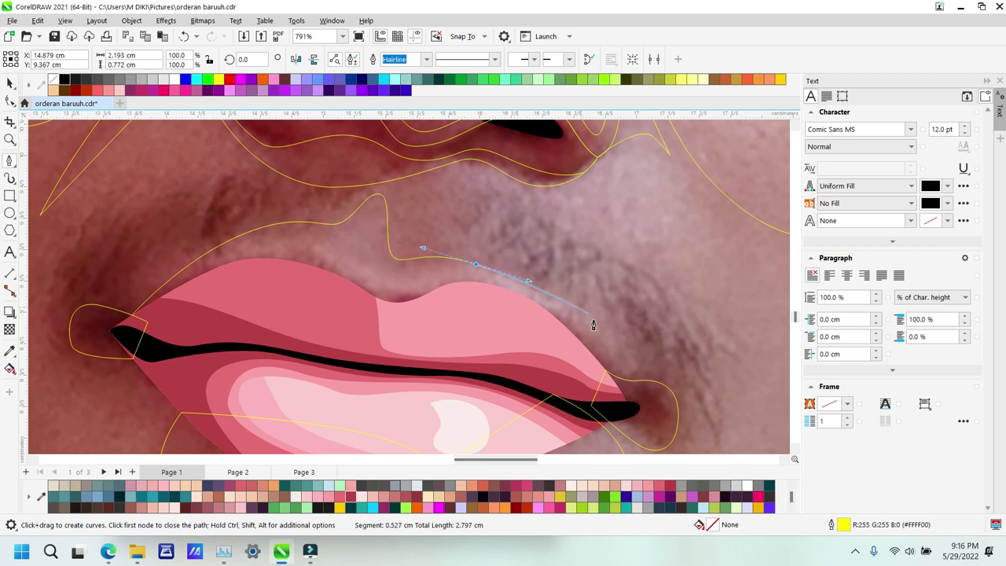
left_click(625, 396)
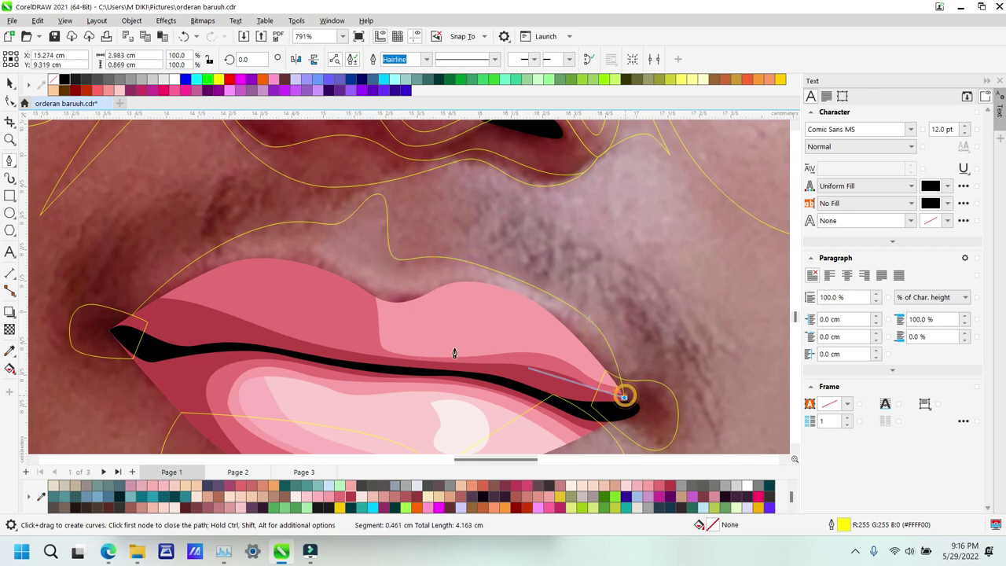
left_click(133, 313)
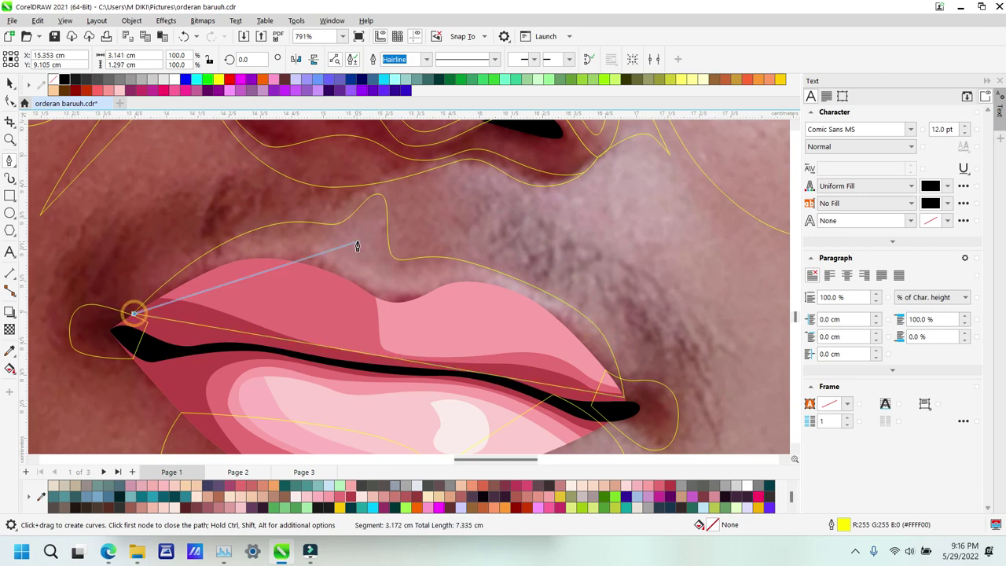
key("ctrl+z")
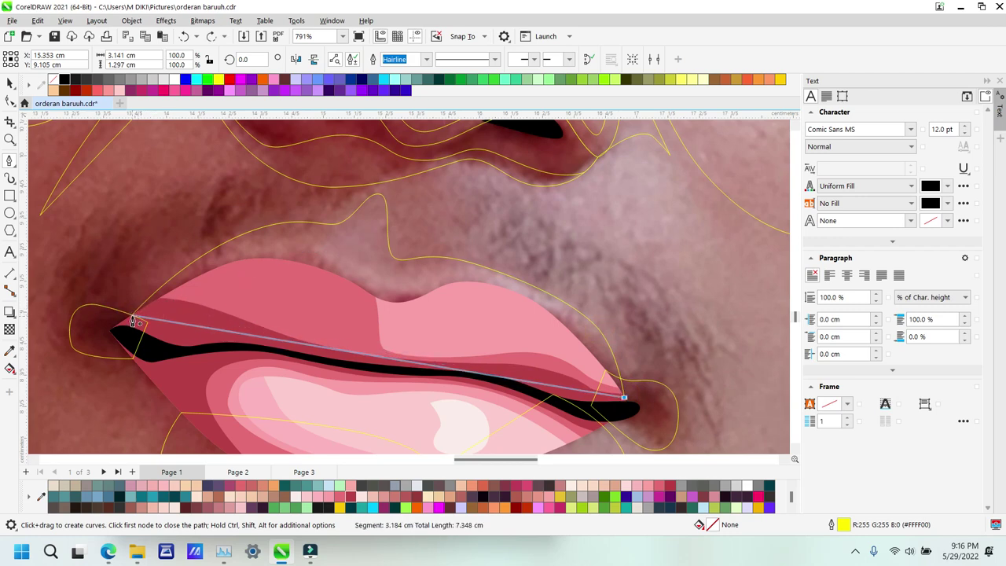
left_click(133, 316)
Step: Draw a closed Pen contour about 1.63 × 1.34 cm around the moustache area above the right half of the upper lip
key("z")
right_click(292, 311)
right_click(367, 221)
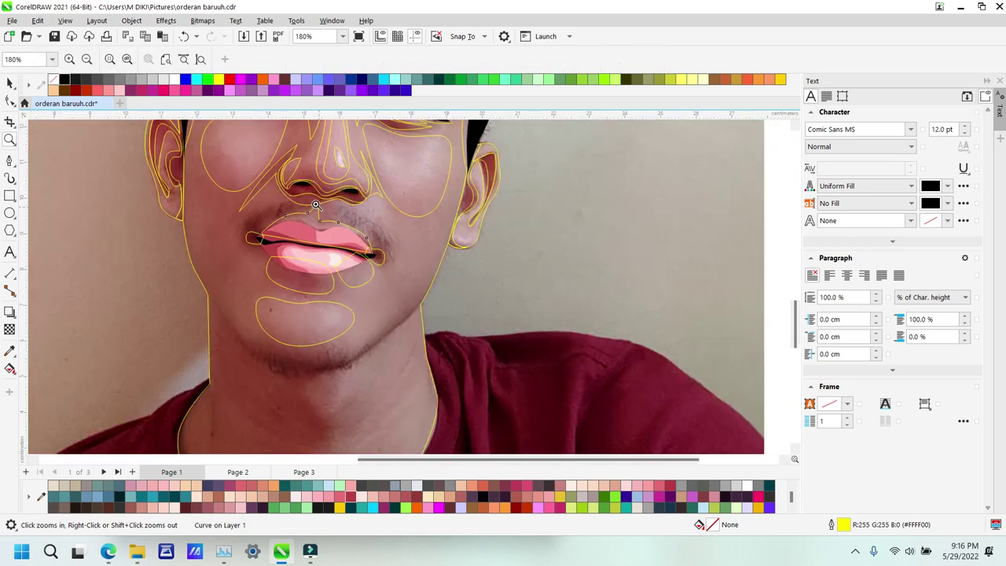
left_click_drag(231, 163, 425, 285)
key("p")
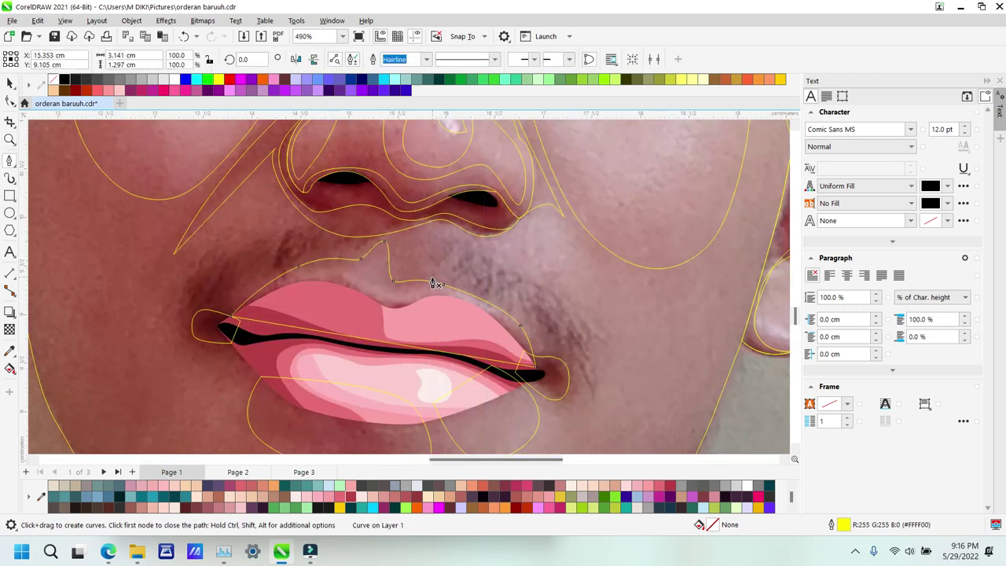
left_click_drag(456, 255, 525, 259)
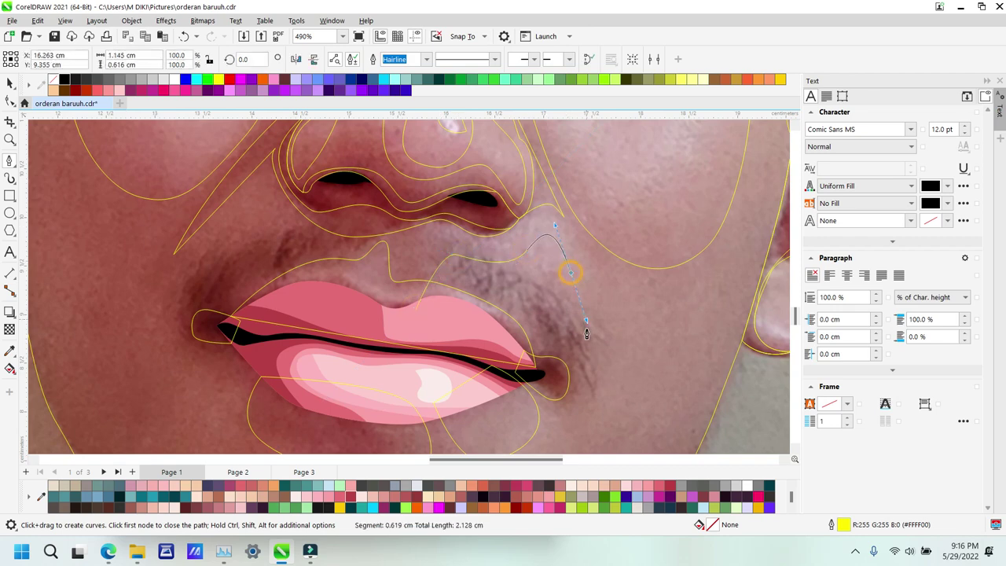
left_click_drag(518, 364, 484, 362)
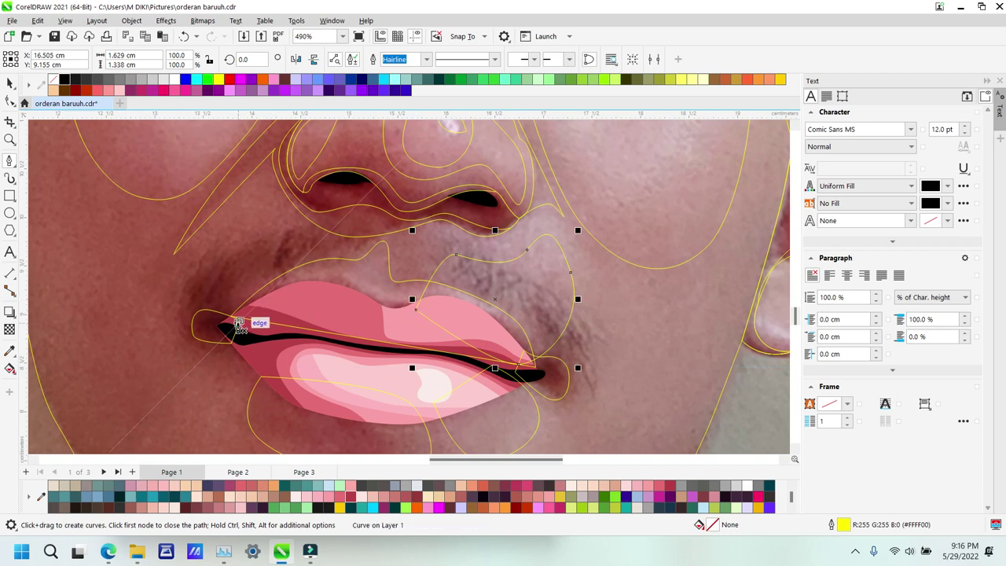
Step: Draw a closed Pen contour about 1.28 × 1.40 cm around the moustache area above the left mouth corner
left_click(234, 317)
left_click_drag(200, 270, 203, 227)
left_click_drag(261, 186, 272, 196)
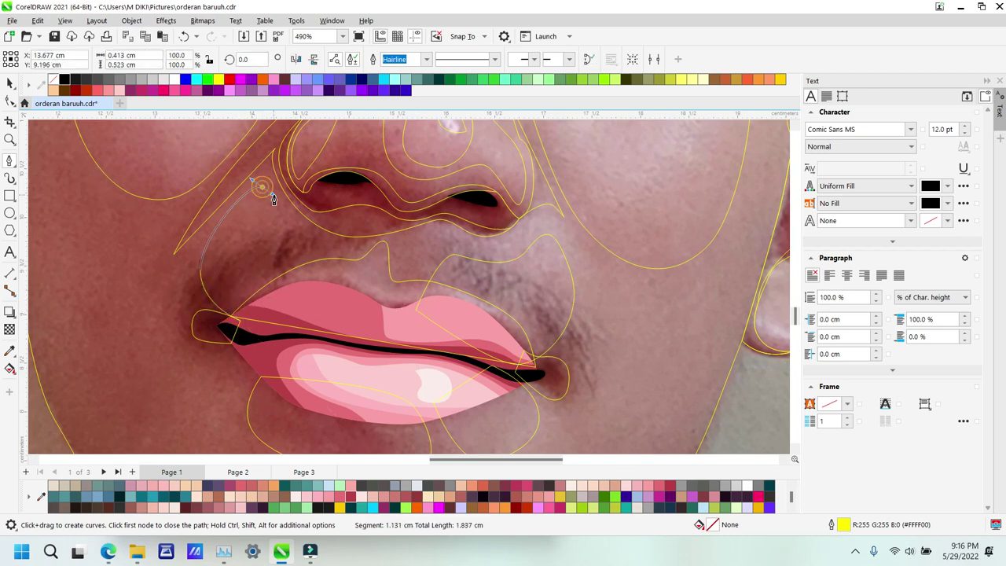
left_click_drag(322, 303, 314, 330)
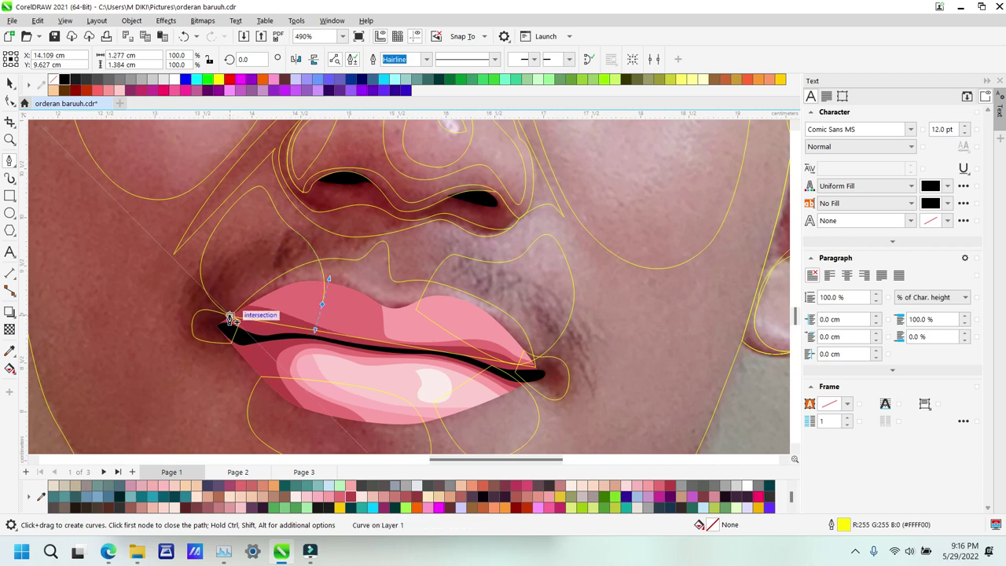
left_click(243, 318)
key("ctrl+z")
left_click(241, 323)
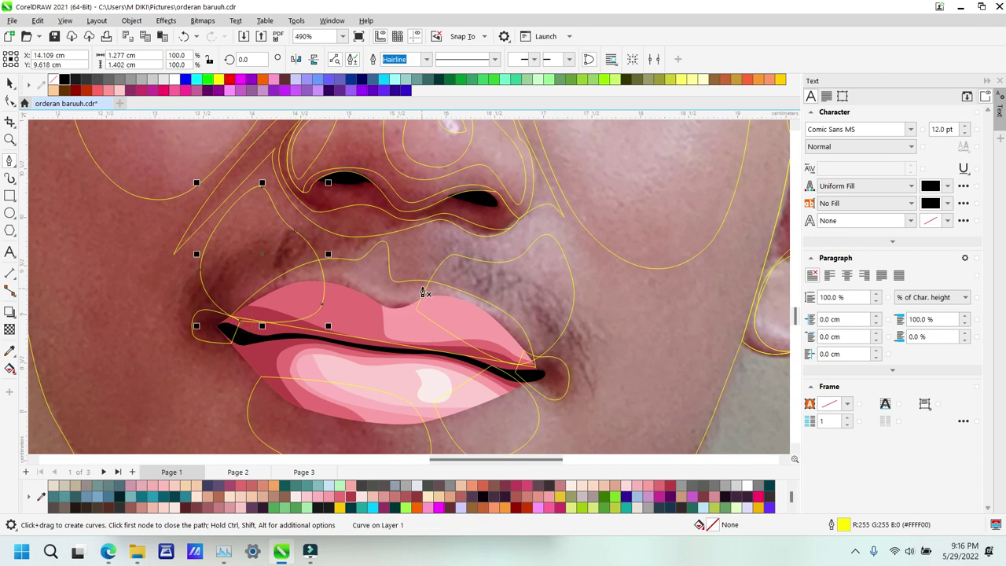
Step: Trace the underside of the chin with the Pen from left of the jaw to past the right jaw edge, about 7.32 cm wide
key("z")
right_click(410, 283)
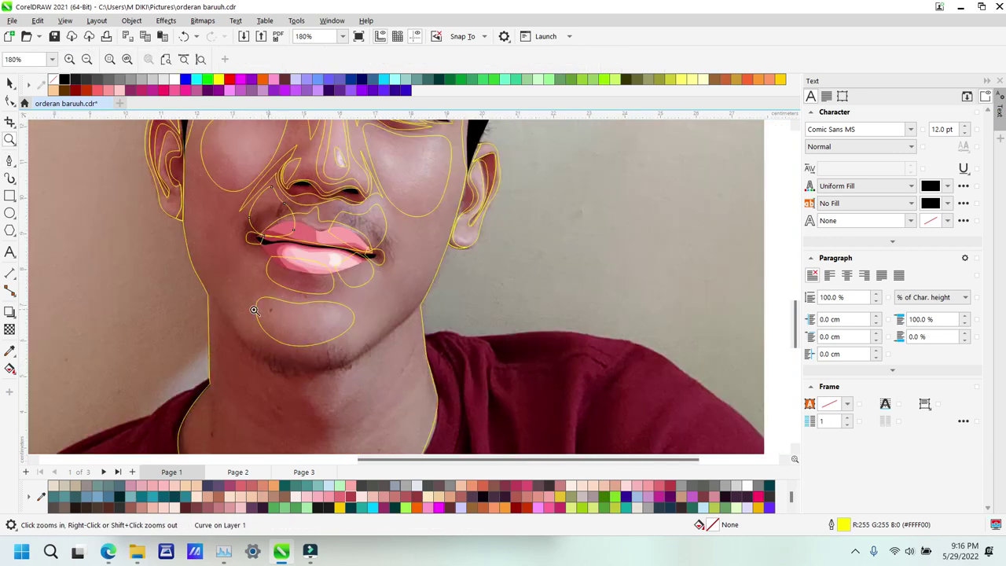
left_click_drag(393, 359, 465, 397)
key("p")
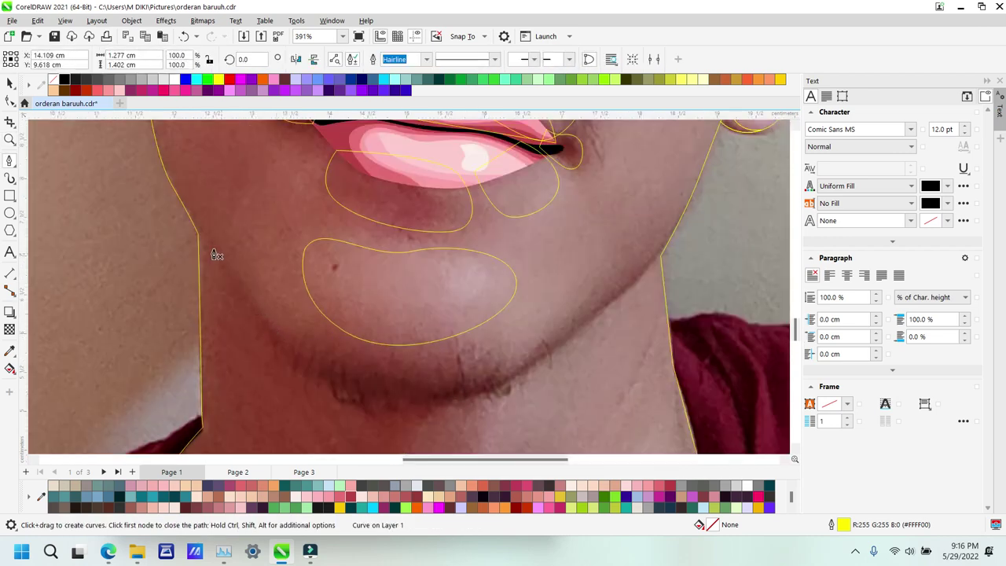
left_click(127, 169)
left_click_drag(236, 276, 266, 328)
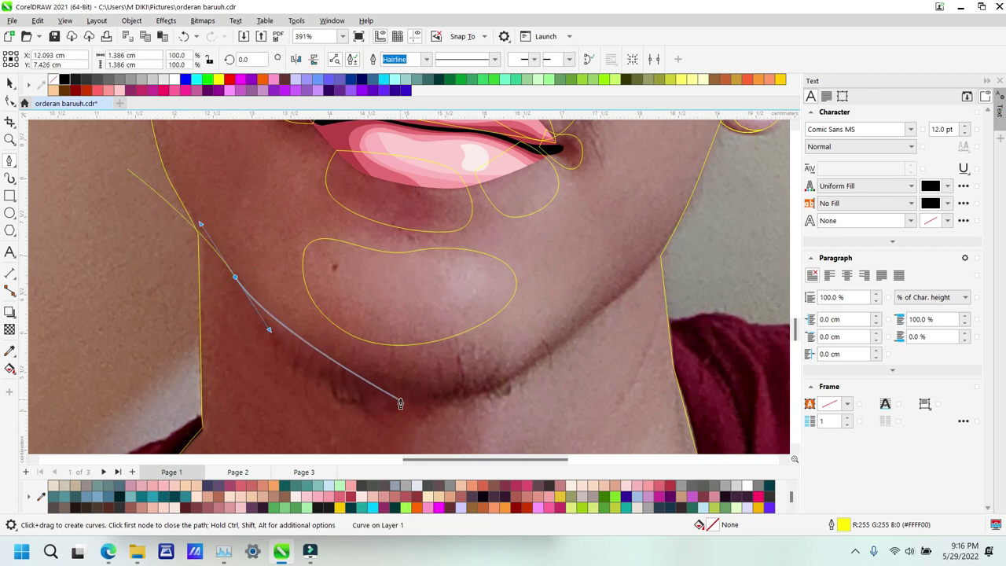
left_click_drag(350, 357, 401, 354)
left_click_drag(465, 361, 507, 379)
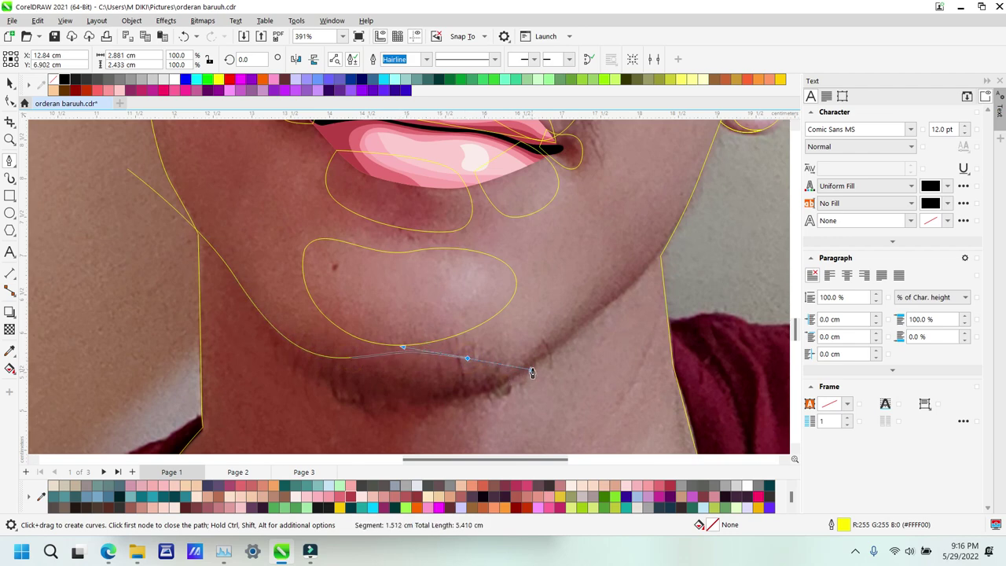
left_click_drag(577, 308, 587, 286)
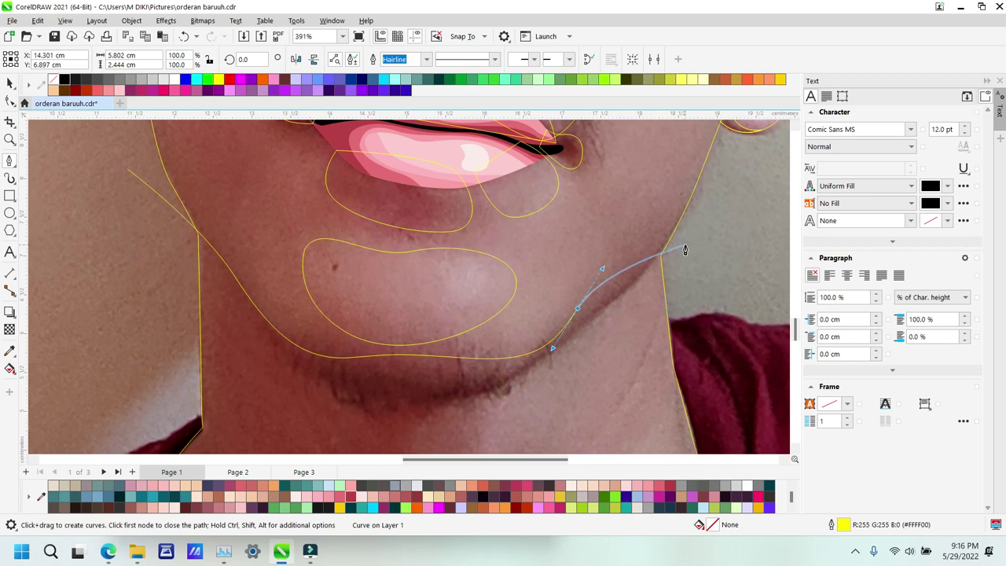
key("ctrl+z")
left_click_drag(635, 264, 651, 250)
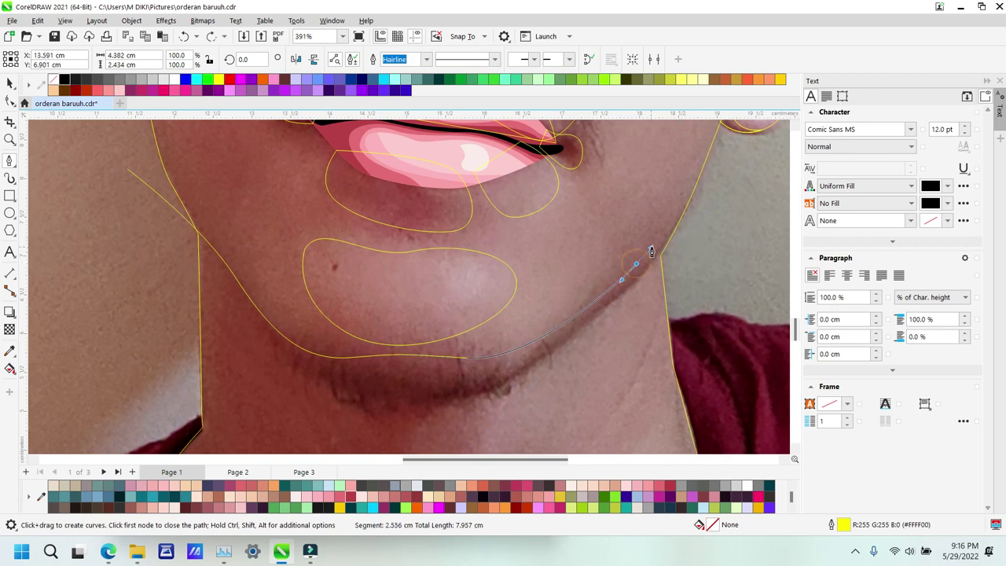
left_click(695, 223)
Step: Continue the Pen contour back beneath the right jaw and down the light-shadow boundary of the neck to just beyond the shirt collar
left_click_drag(586, 343, 522, 393)
scroll(514, 369, "down", 3)
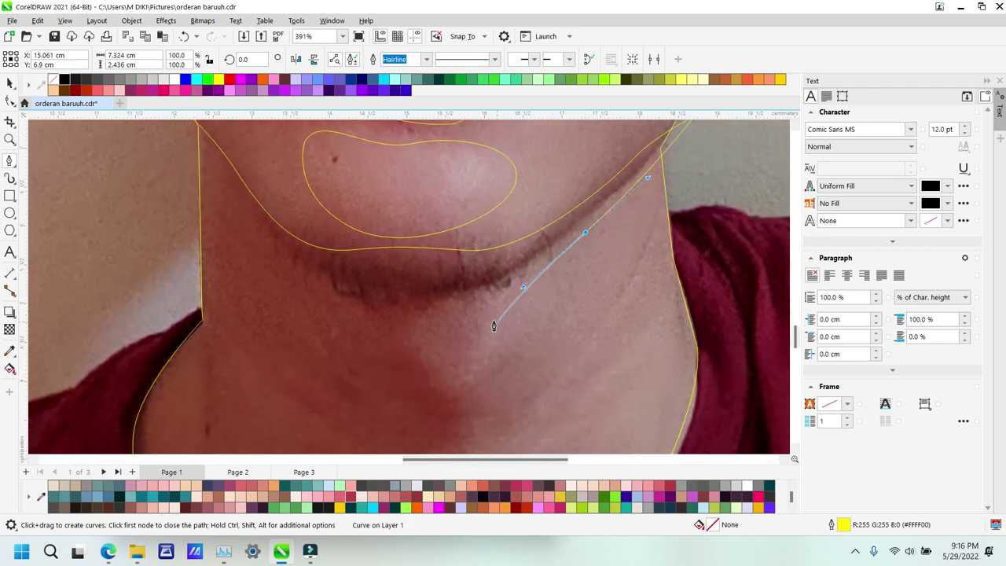
left_click_drag(435, 321, 413, 344)
left_click(448, 391)
scroll(475, 314, "down", 5)
left_click(470, 273)
left_click_drag(470, 277, 404, 288)
left_click_drag(481, 324, 505, 327)
left_click_drag(505, 399, 524, 413)
left_click_drag(643, 343, 662, 318)
left_click(645, 409)
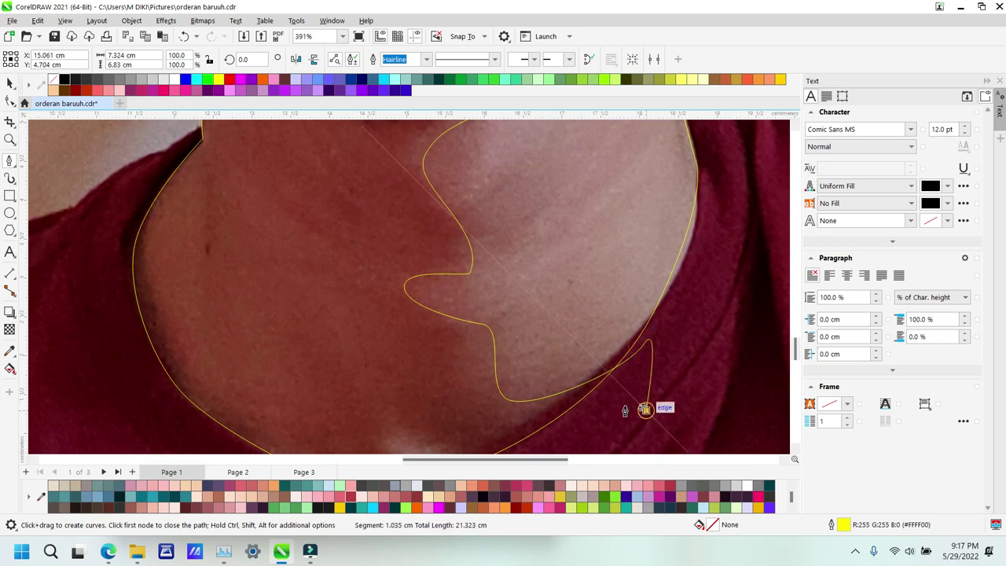
Step: Extend the neck shadow contour leftward just outside the collar line, with a pointed notch around the highlight at the base of the neck
left_click(644, 408)
scroll(644, 409, "down", 3)
left_click(458, 386)
left_click(378, 328)
left_click(422, 407)
left_click(348, 410)
left_click(162, 342)
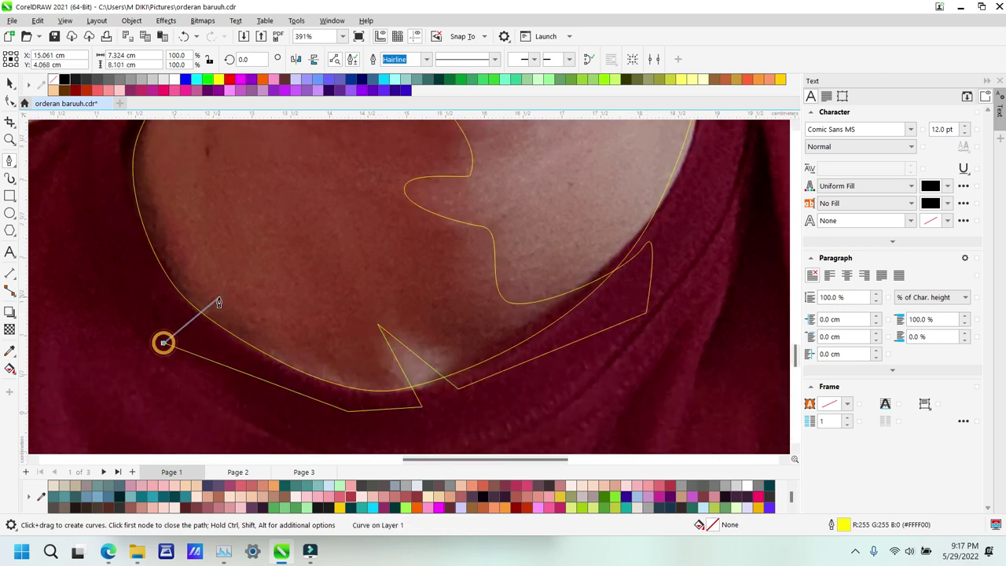
Step: Close the neck shadow contour outside the neck's left edge at about 7.56 × 8.10 cm and keep only its intersection with the neck shape
scroll(180, 386, "up", 3)
left_click(107, 229)
scroll(153, 265, "up", 4)
left_click(146, 210)
scroll(157, 209, "up", 2)
scroll(183, 158, "up", 1)
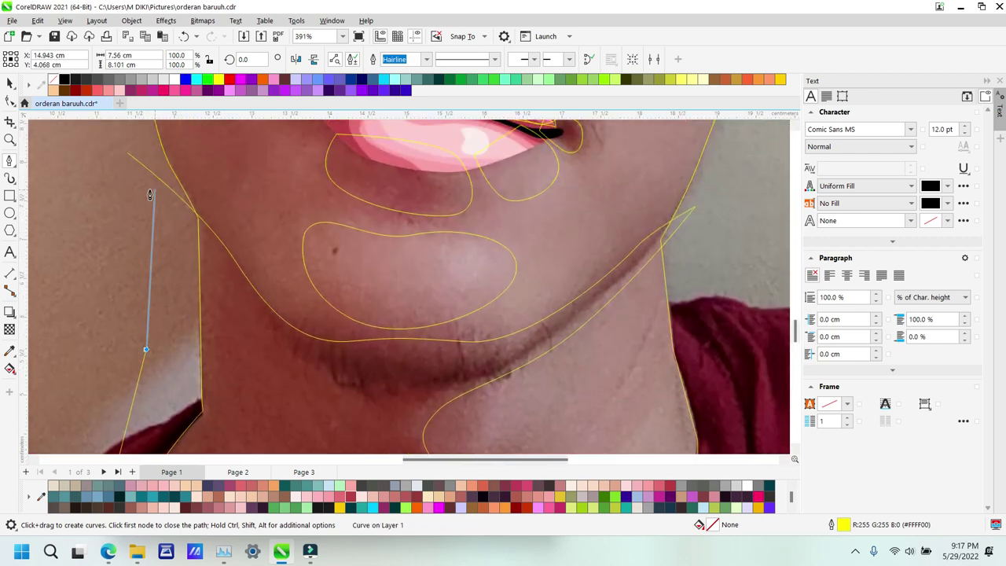
left_click(127, 154)
key("space")
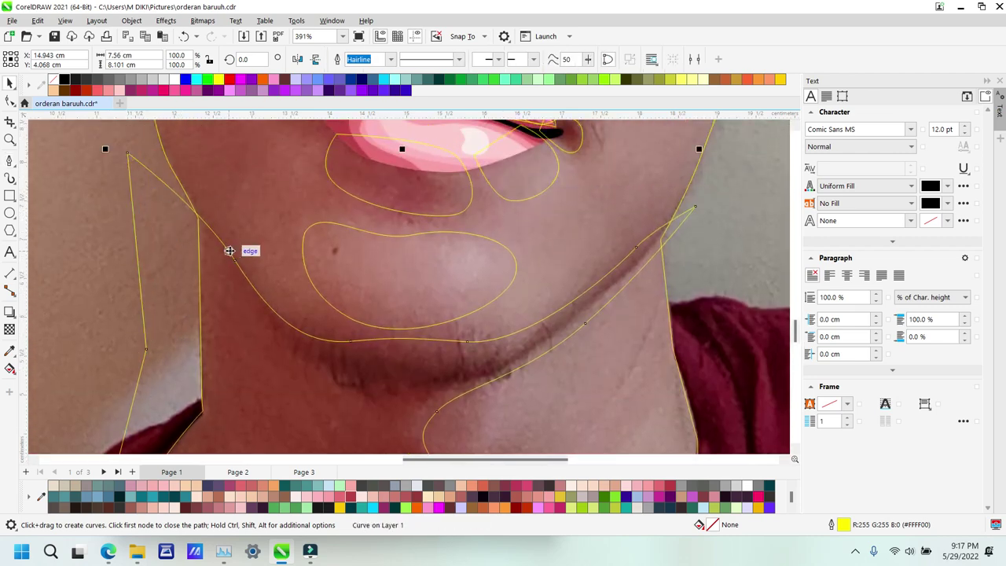
left_click(259, 223, "shift")
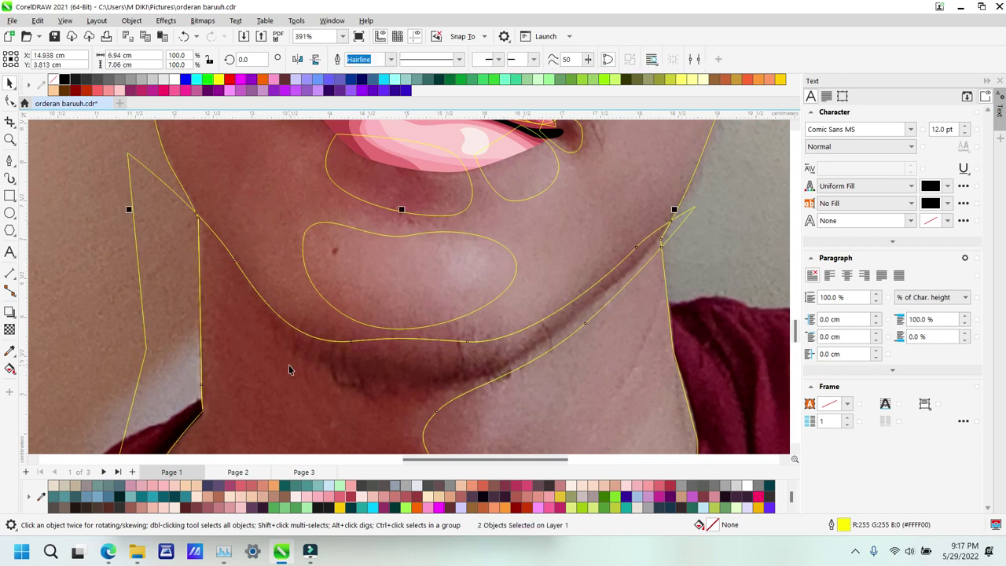
key("Delete")
Step: Trace the lower edge of the under-chin shadow with the Pen from the left jaw to the right jaw, about 6.67 × 2.65 cm
key("space")
left_click(164, 189)
left_click_drag(200, 220, 244, 296)
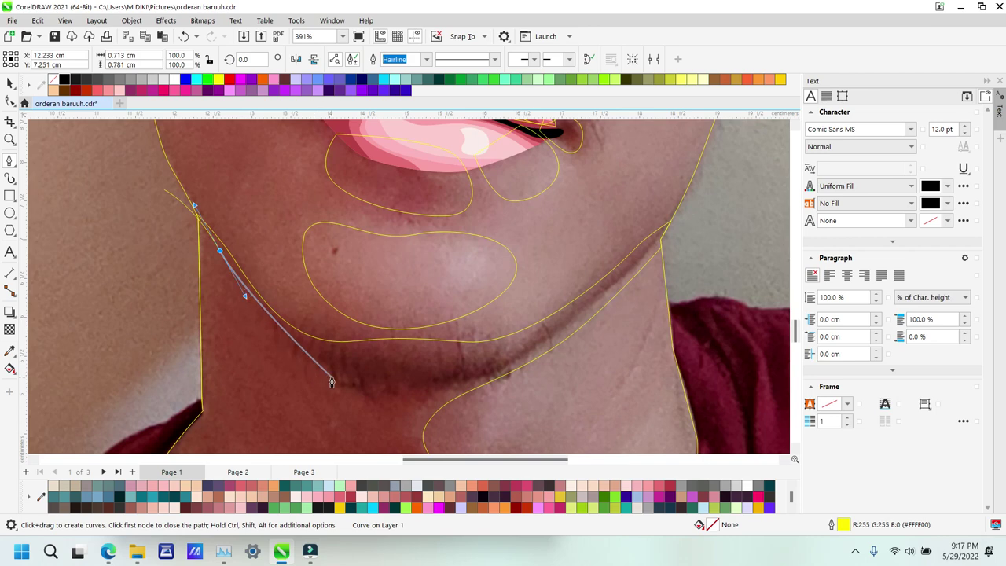
left_click_drag(331, 380, 383, 411)
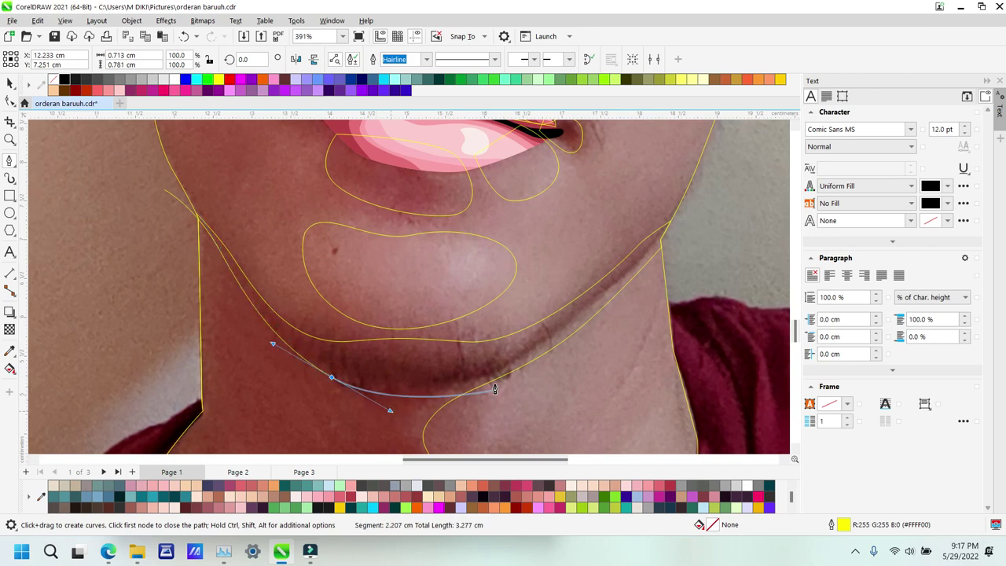
left_click_drag(522, 358, 573, 322)
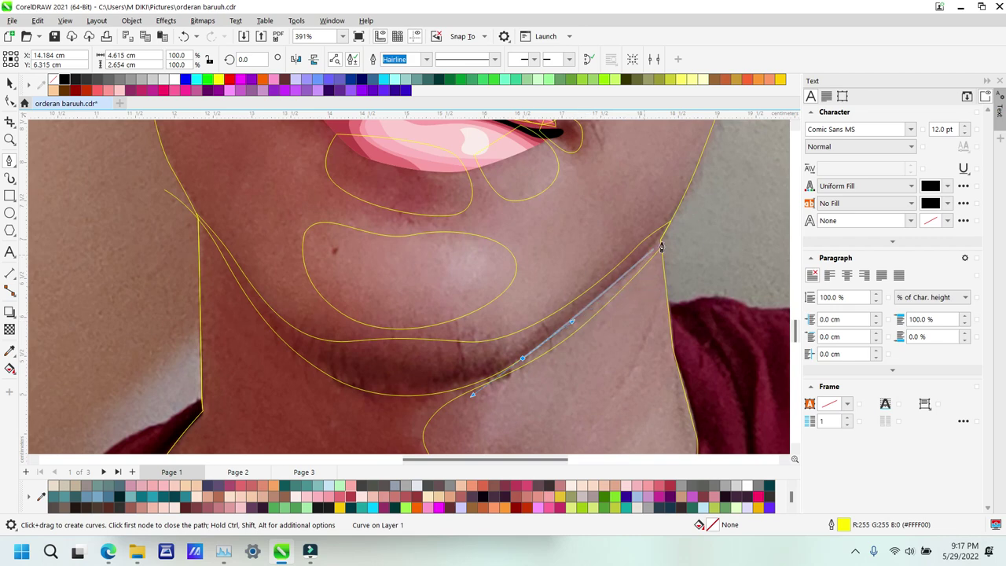
left_click(683, 217)
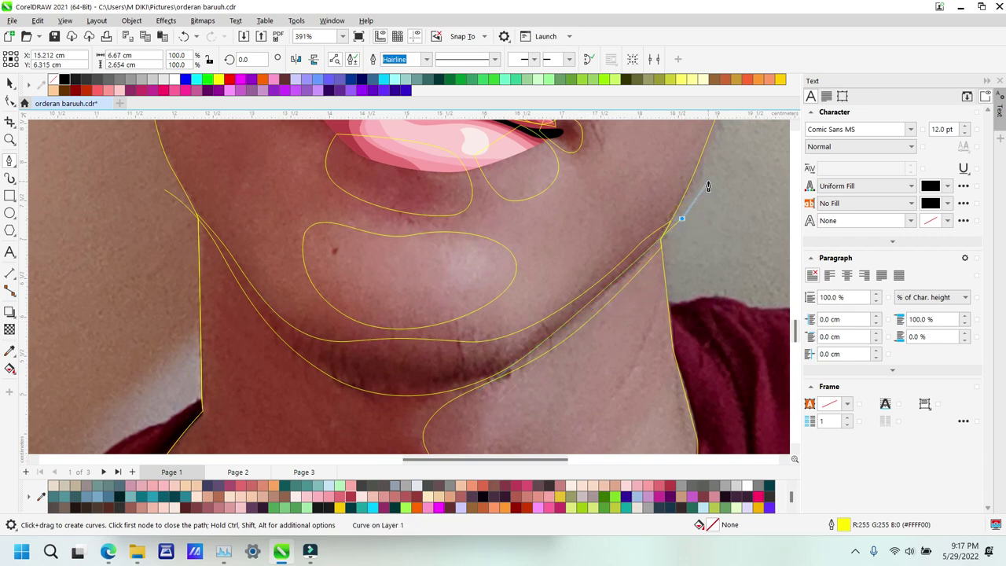
Step: Close the under-chin contour along the shadow's upper edge at about 7.01 × 2.77 cm and keep only its intersection with the neck shape
left_click_drag(557, 319, 531, 338)
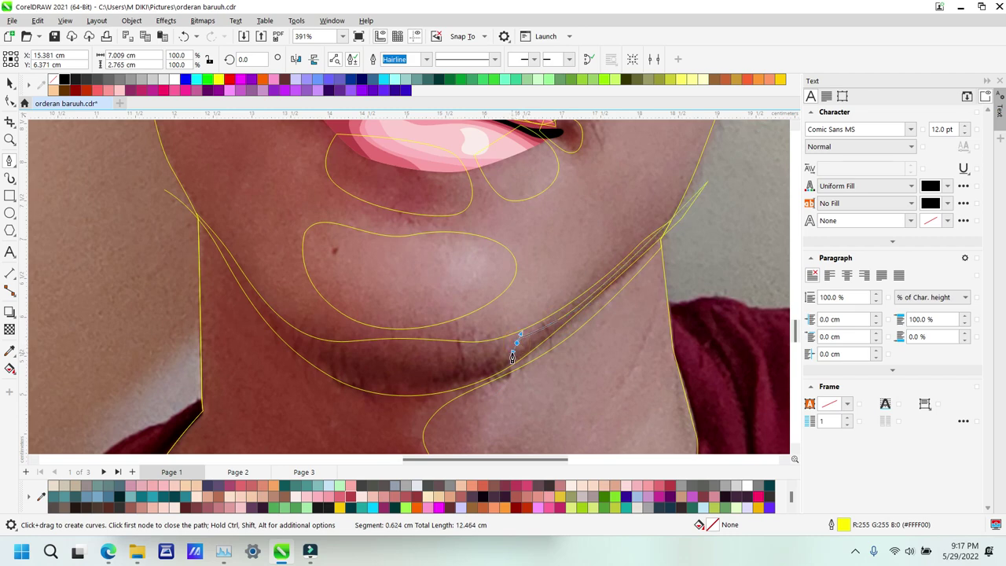
left_click_drag(440, 363, 367, 378)
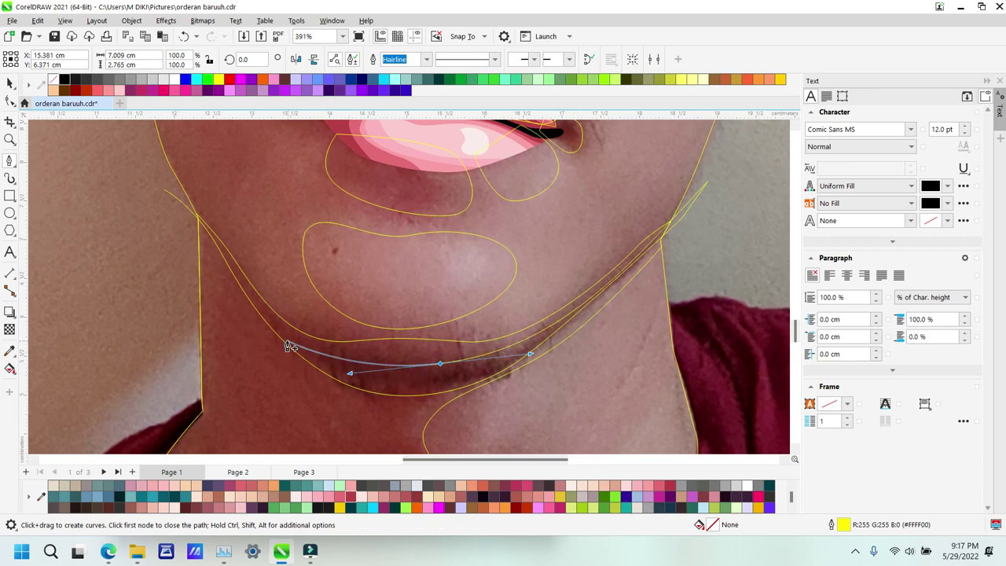
left_click_drag(283, 324, 260, 300)
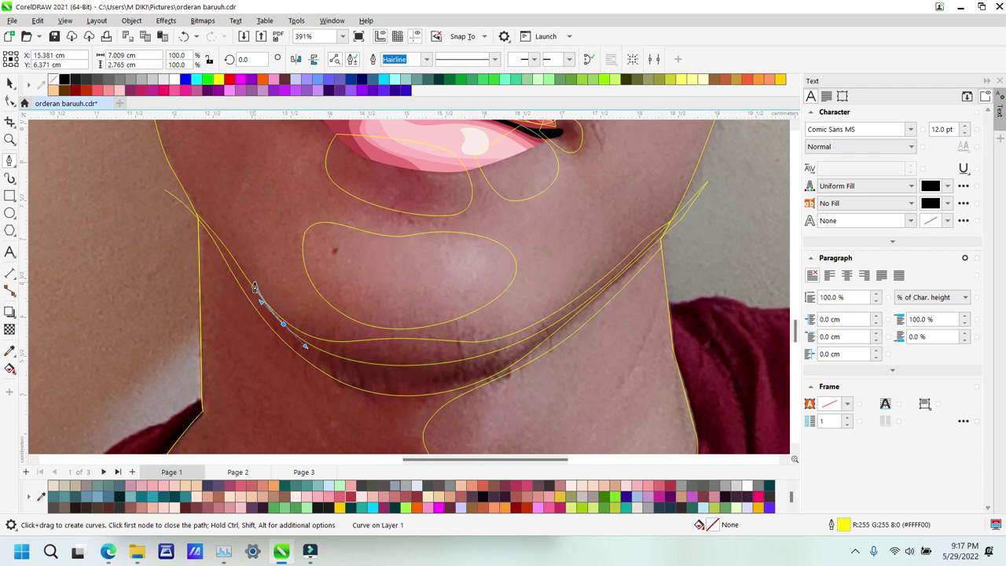
left_click_drag(164, 190, 181, 188)
key("space")
left_click(371, 352, "shift")
key("alt+i")
Step: Trace the darker neck shadow with the Pen from the right collar edge up to the left side below the jaw, about 4.90 × 4.05 cm
key("z")
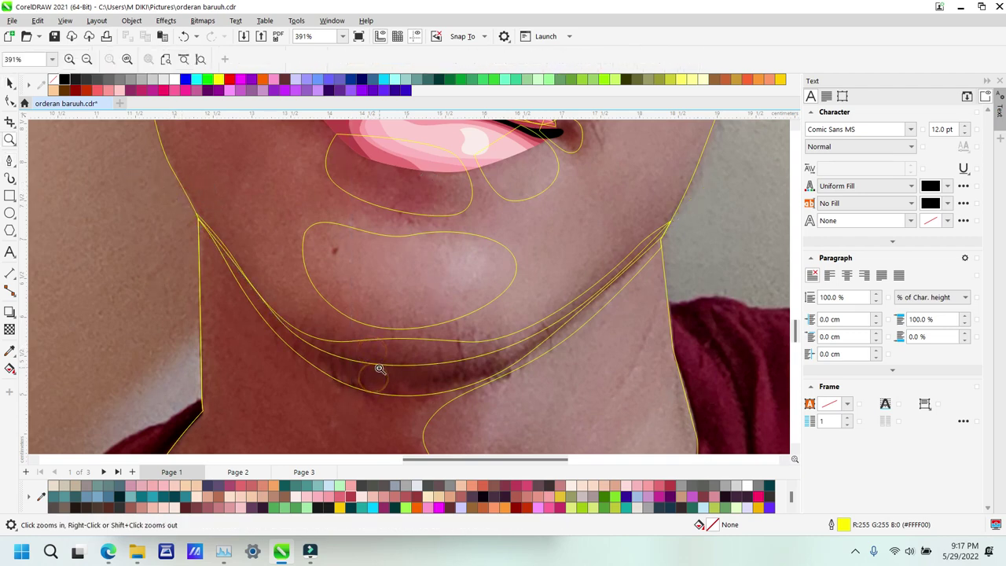
right_click(384, 368)
right_click(387, 353)
left_click_drag(321, 219, 499, 455)
left_click_drag(275, 199, 499, 438)
key("p")
key("z")
left_click_drag(236, 210, 559, 449)
key("p")
left_click(548, 374)
left_click_drag(467, 396, 408, 304)
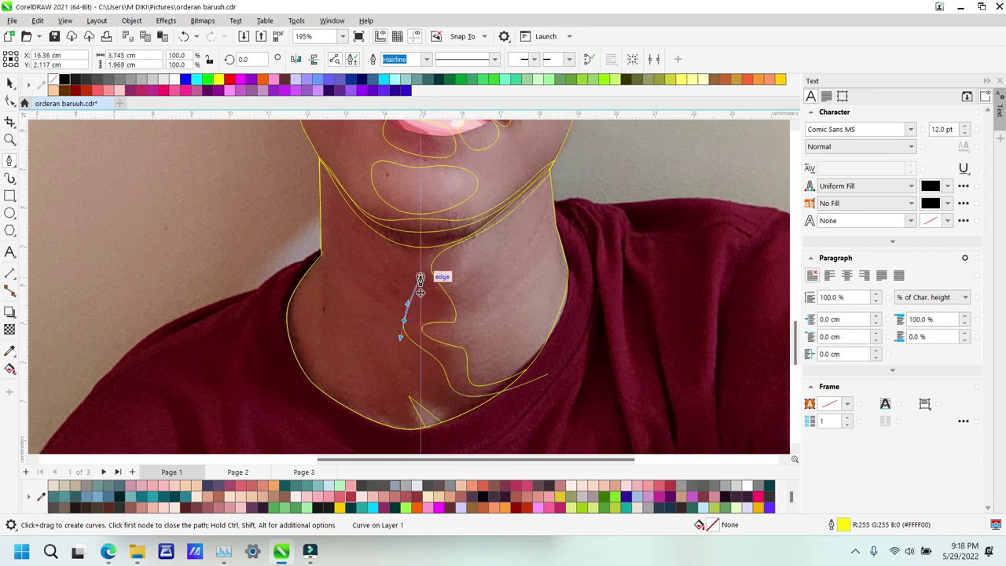
left_click(440, 311)
left_click_drag(417, 262, 411, 261)
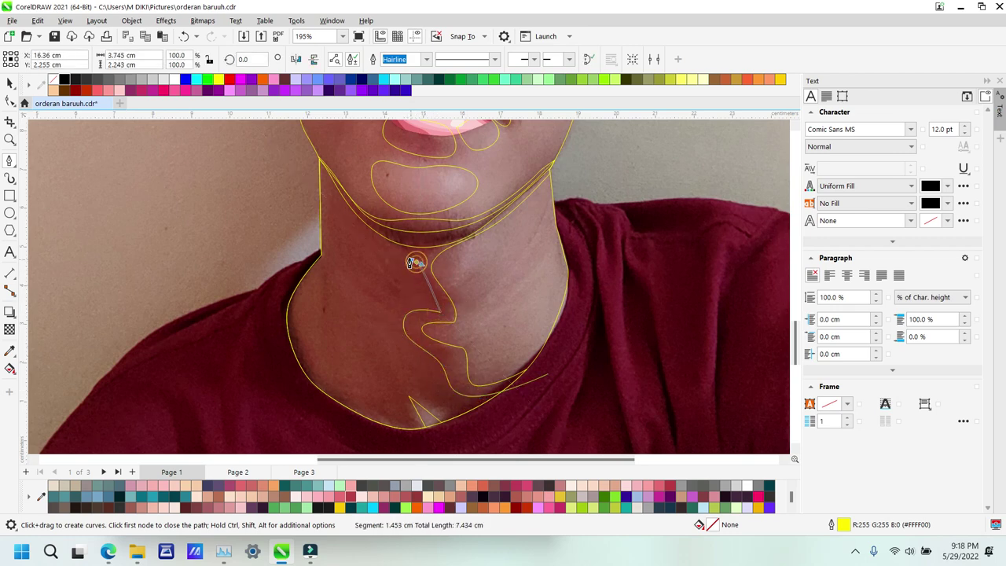
left_click_drag(359, 239, 338, 226)
left_click(333, 215)
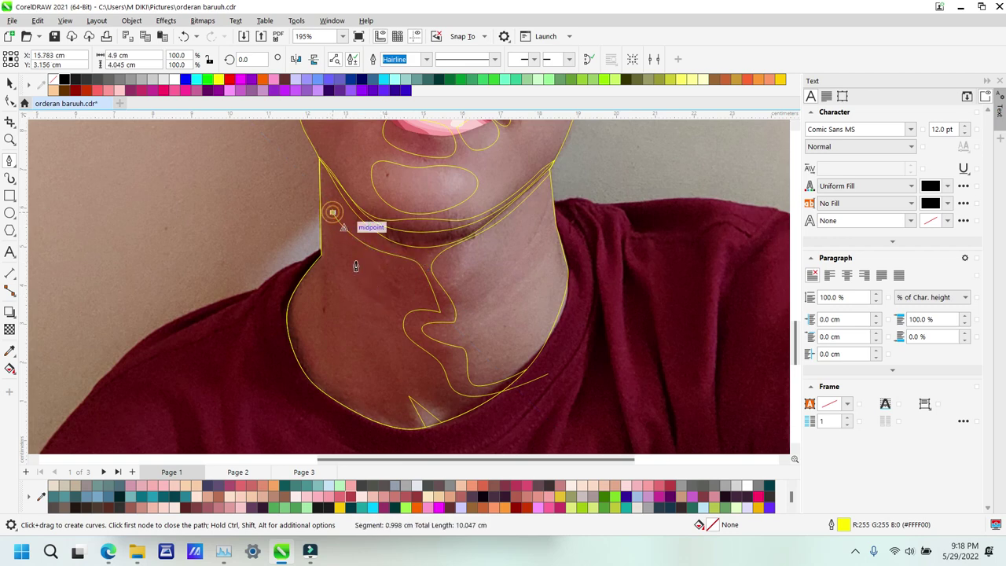
Step: Extend the darker shadow contour in pointed zigzags down the neck and along its left side, up to just beyond the left jaw corner
left_click_drag(407, 369, 415, 383)
left_click(417, 391)
left_click(362, 350)
left_click(375, 404)
left_click_drag(328, 361, 293, 322)
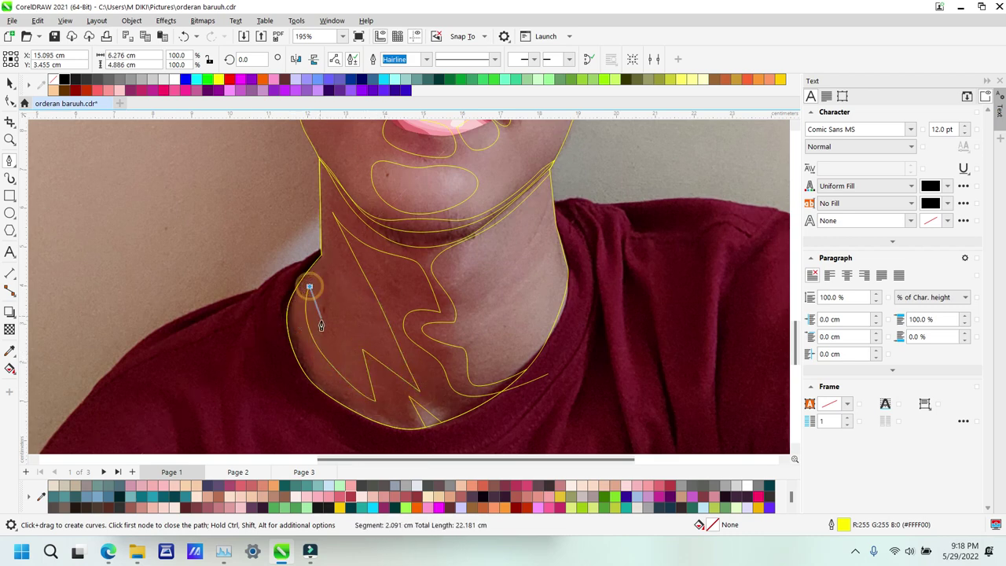
left_click(324, 328)
left_click(323, 185)
left_click_drag(307, 148, 296, 165)
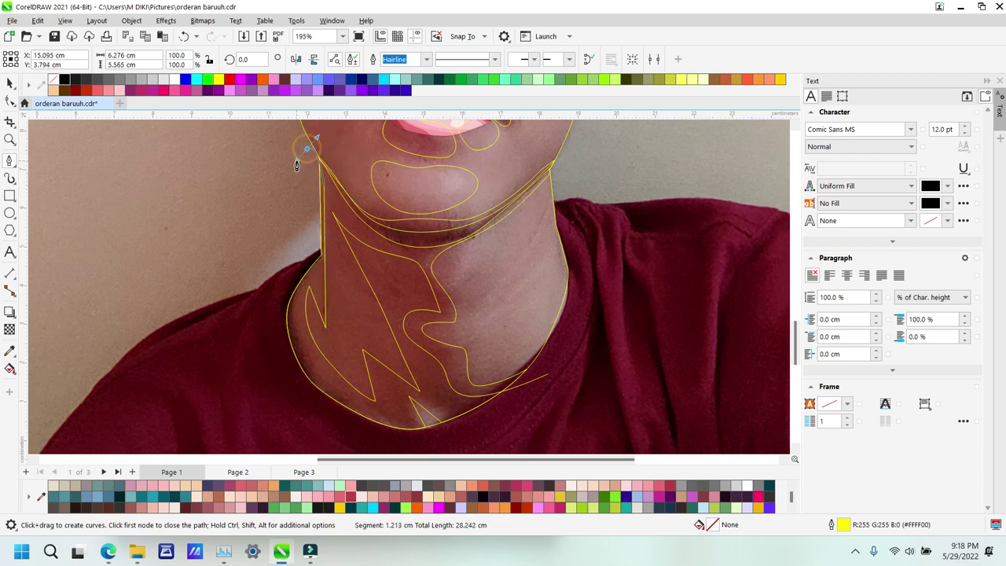
Step: Close the darker shadow contour around the outside of the collar and intersect it with the neck shape
left_click(265, 393)
left_click_drag(416, 453, 480, 411)
left_click(548, 333)
key("space")
left_click(451, 313)
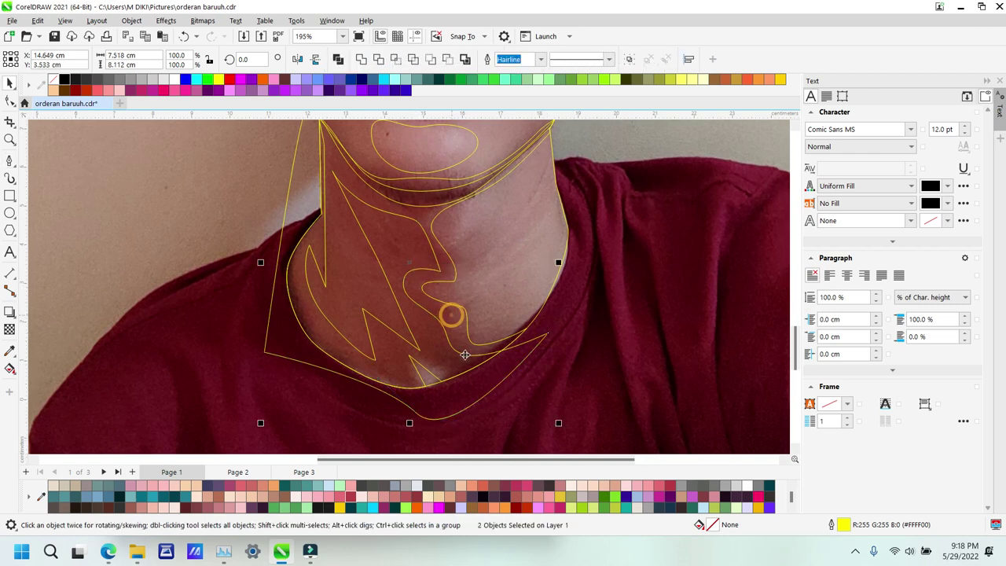
Step: Trace the inner edge of the lit area on the neck's right half with the Pen, from the collar up to beneath the jaw
key("z")
scroll(457, 337, "down", 2)
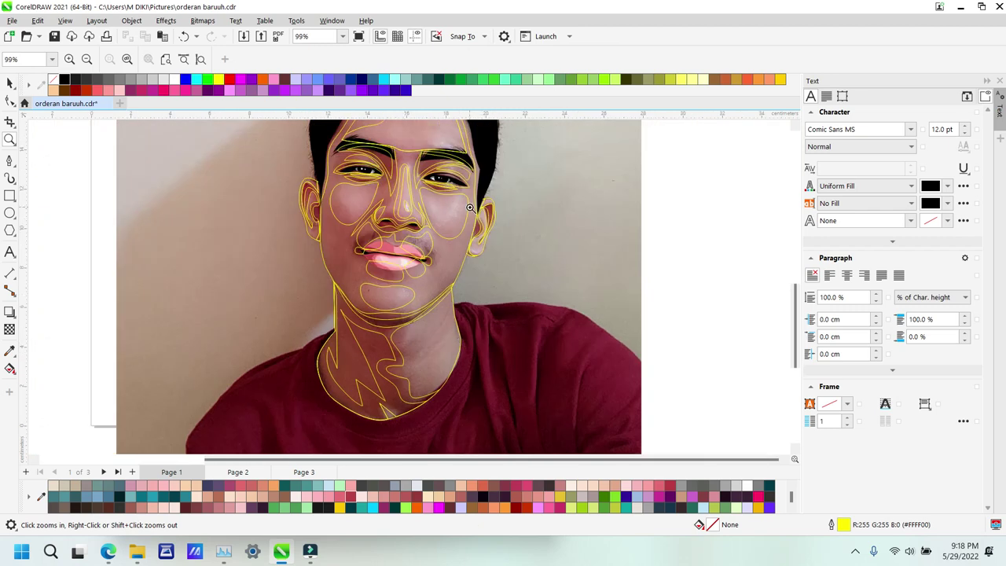
left_click_drag(370, 279, 504, 399)
key("p")
left_click(478, 384)
left_click_drag(367, 431, 355, 409)
left_click_drag(340, 365, 330, 352)
key("ctrl+z")
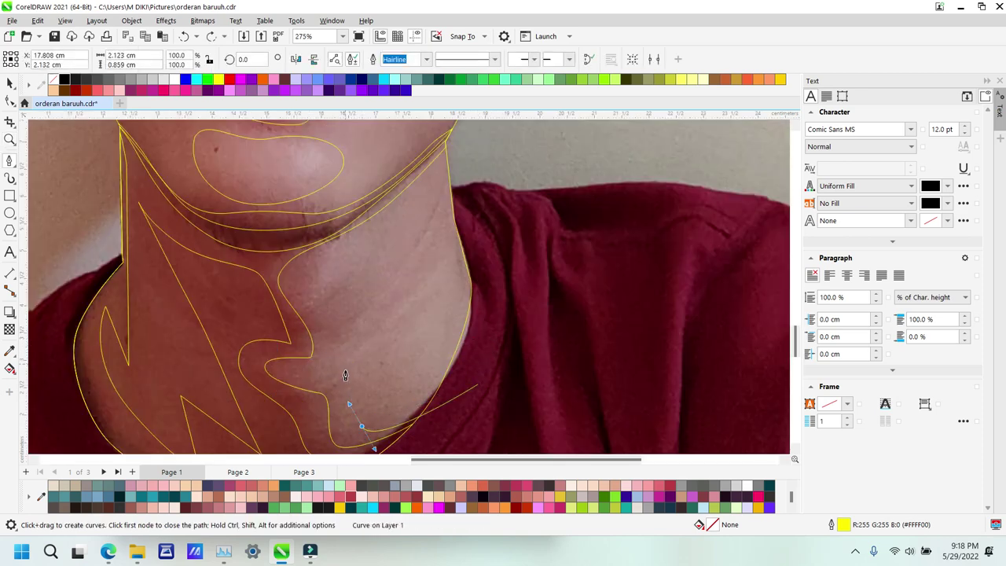
left_click_drag(325, 384, 346, 356)
left_click(302, 373)
left_click_drag(315, 292, 315, 277)
left_click_drag(355, 242, 372, 230)
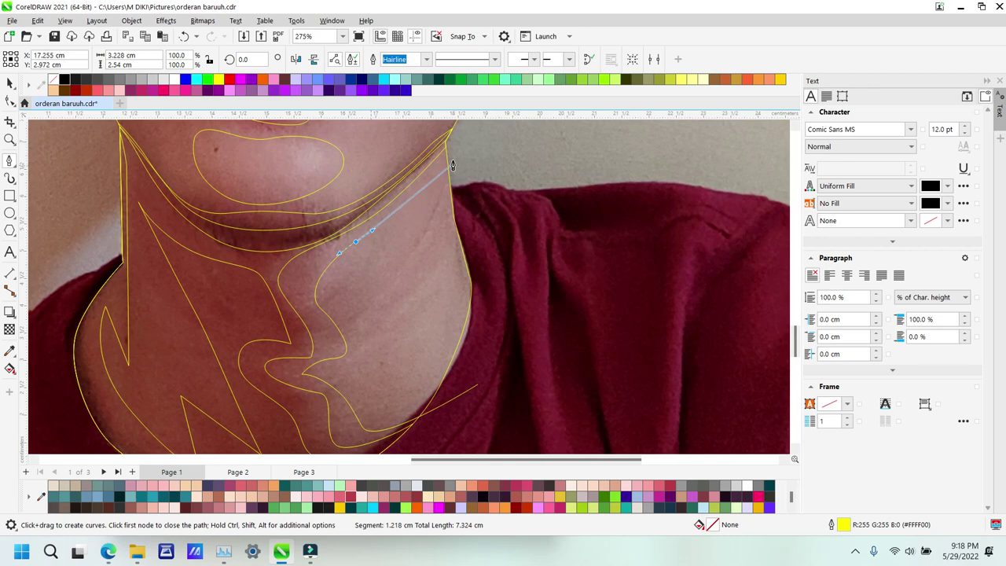
Step: Close the lit-area contour beyond the neck's right edge at about 4.37 × 5.24 cm and keep only its intersection with the neck shape
left_click(458, 147)
left_click(539, 226)
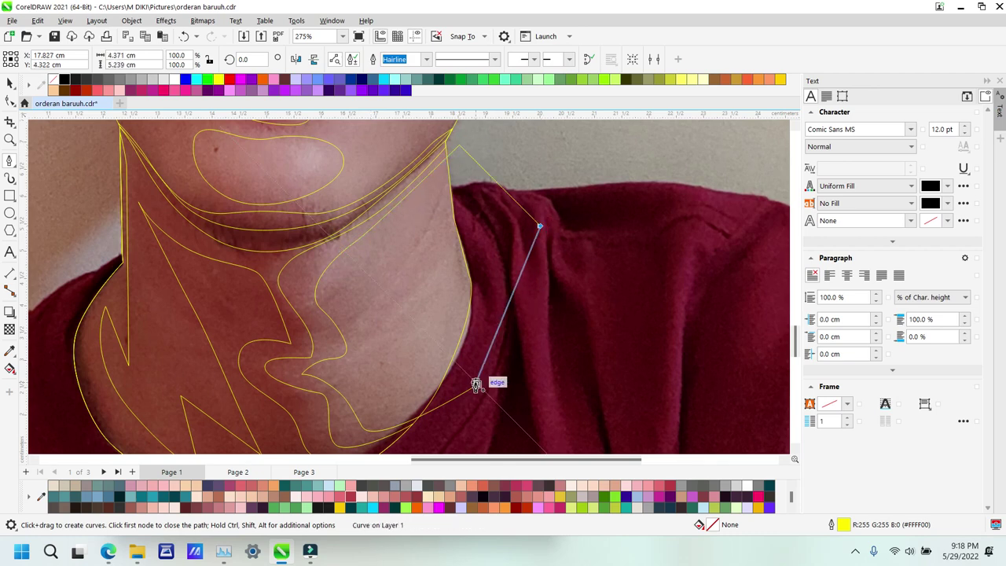
left_click(478, 385)
key("space")
left_click(354, 420, "shift")
key("alt+i")
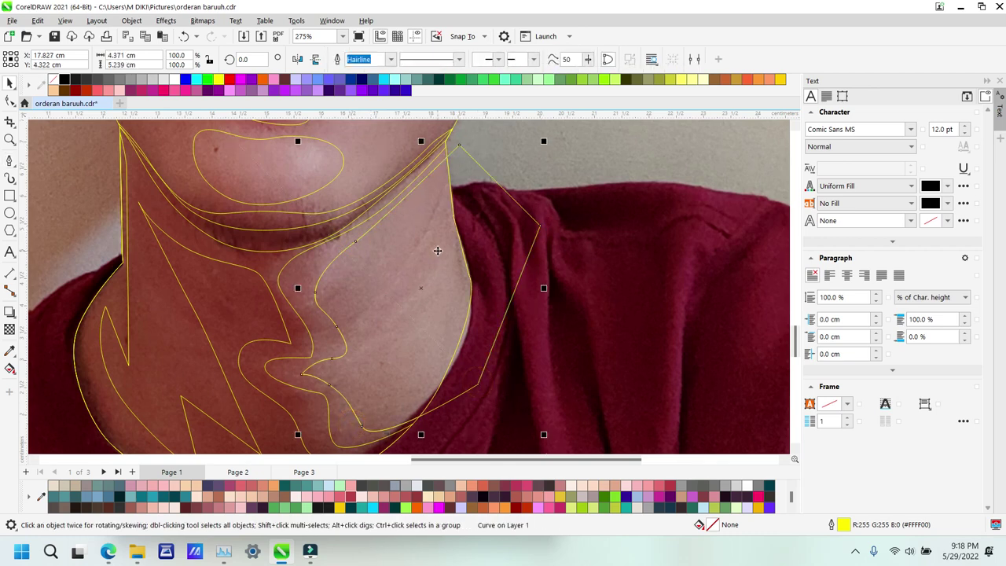
key("Delete")
Step: Trace a closed shadow contour along the right jaw with the Pen, from below the earlobe to the chin, about 3.13 × 2.79 cm
key("z")
right_click(421, 255)
left_click_drag(311, 162, 502, 344)
left_click_drag(227, 197, 582, 415)
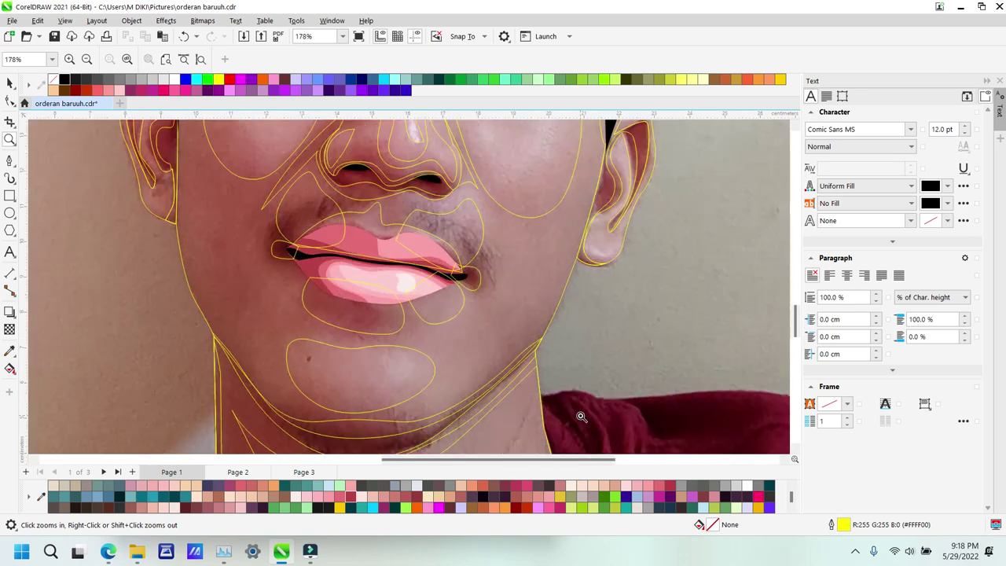
key("p")
left_click(576, 271)
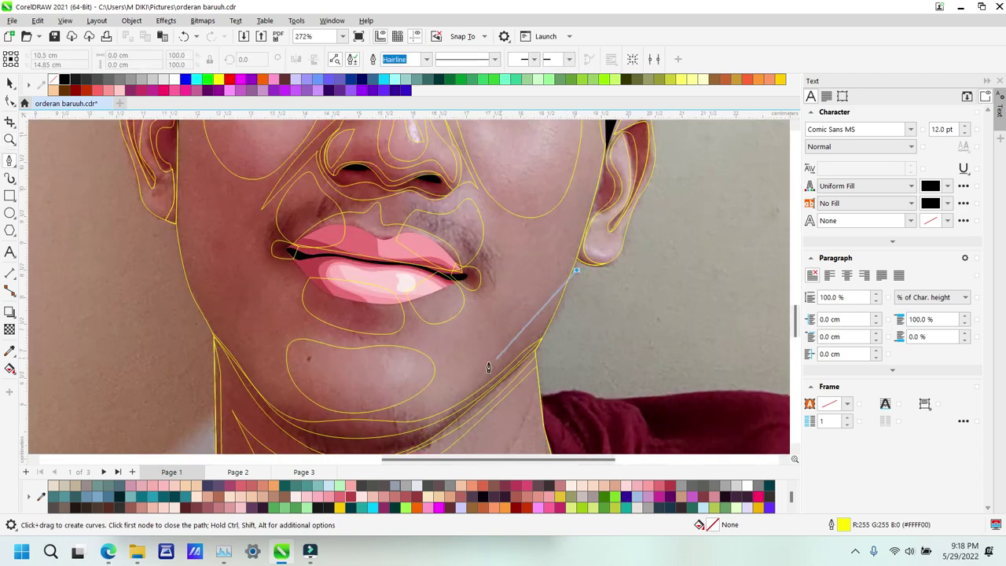
left_click(420, 420)
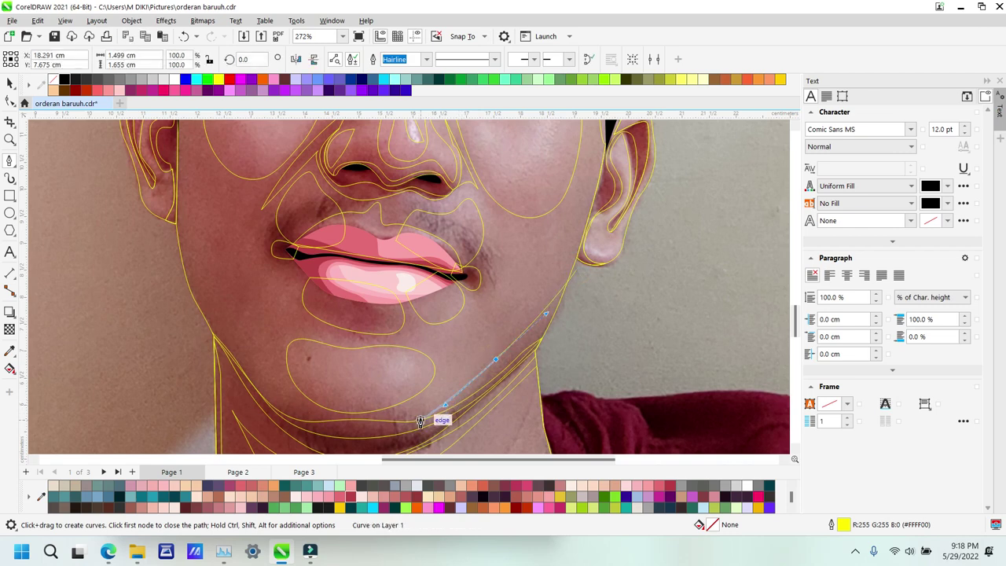
left_click_drag(538, 386, 571, 336)
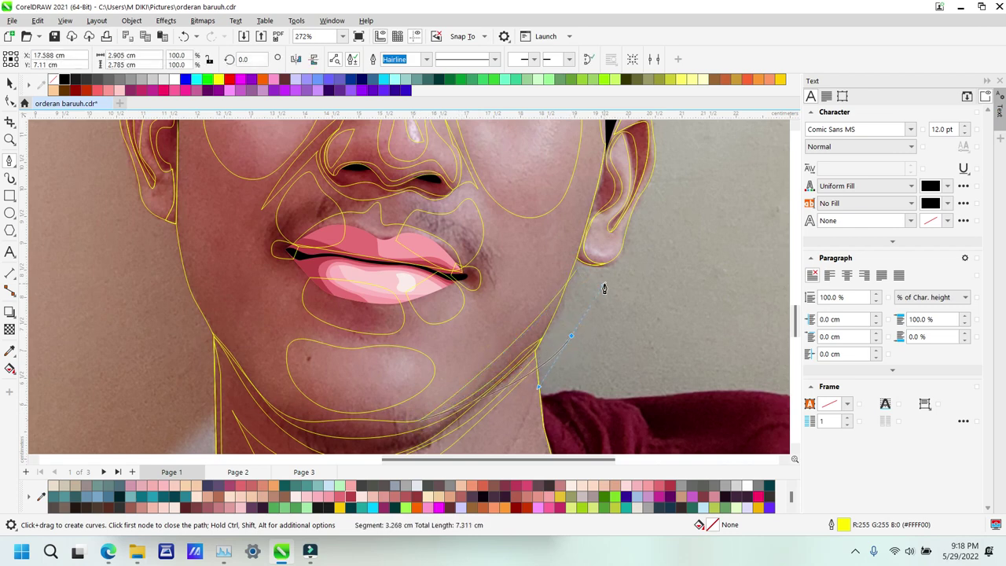
left_click(578, 272)
Step: Intersect the right jaw shadow contour with the face shape
key("space")
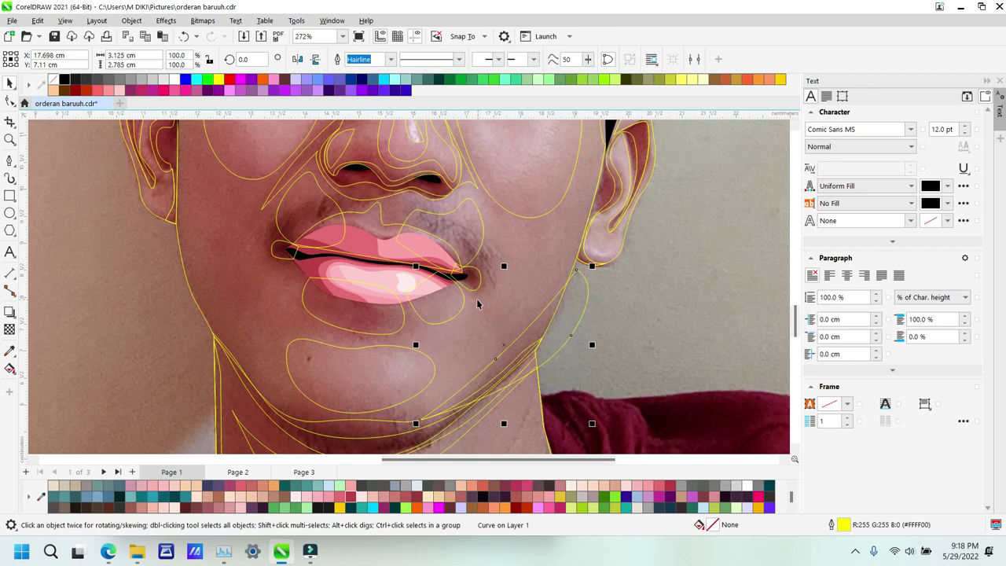
left_click(481, 280, "shift")
left_click(480, 278, "shift")
left_click(512, 292, "shift")
key("alt+i")
Step: Trace a closed shadow contour along the left jaw with the Pen, from beneath the ear to the chin and back outside the face
key("space")
left_click(159, 237)
left_click(176, 215)
left_click_drag(223, 326, 244, 367)
left_click_drag(275, 406, 165, 281)
left_click_drag(159, 237, 188, 329)
Step: Intersect the left jaw shadow contour with the face shape and delete the leftover original contour
key("space")
left_click(238, 258, "shift")
key("alt+i")
left_click(165, 253)
key("Delete")
key("z")
scroll(364, 246, "down", 2)
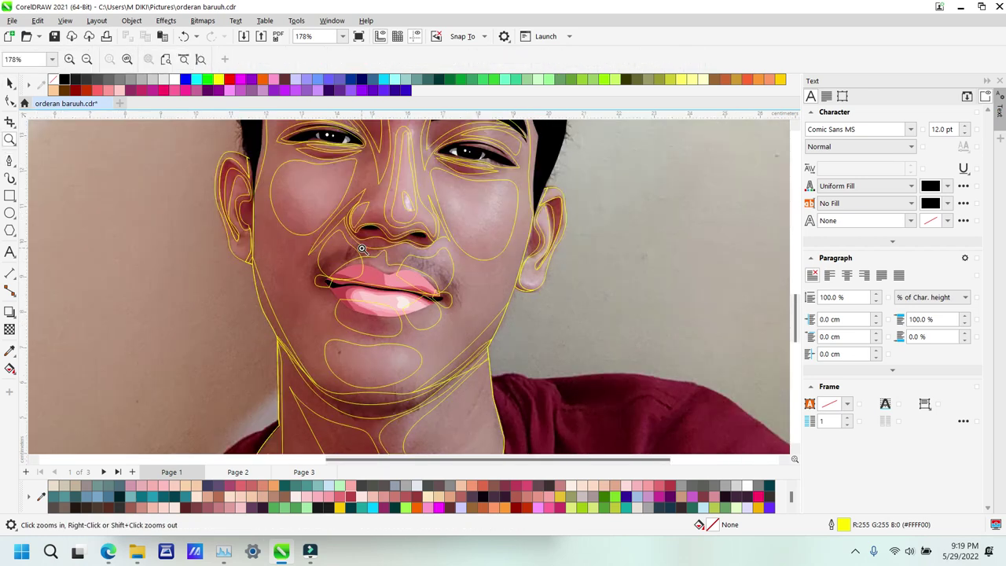
scroll(381, 275, "down", 1)
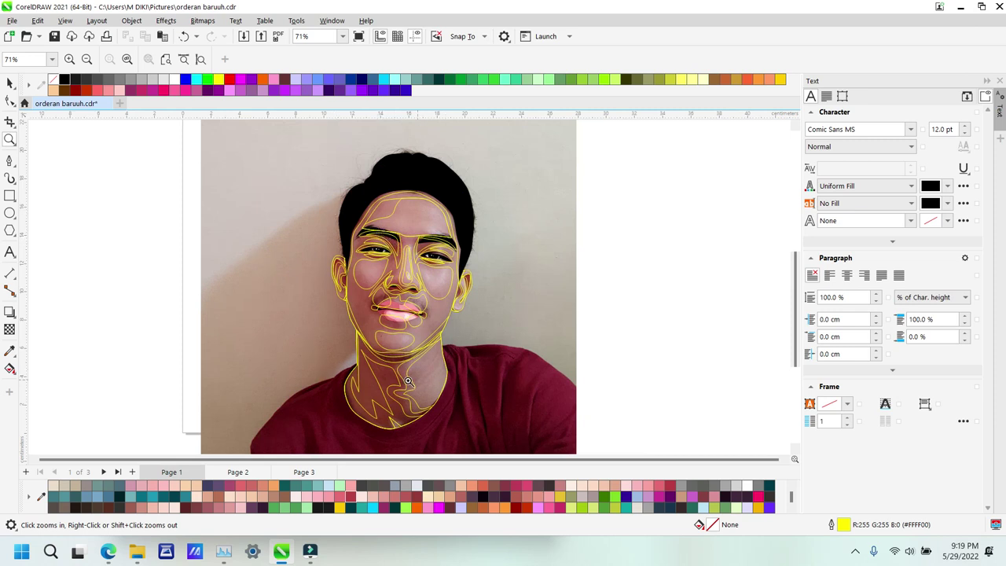
scroll(362, 366, "down", 1)
scroll(385, 252, "up", 3)
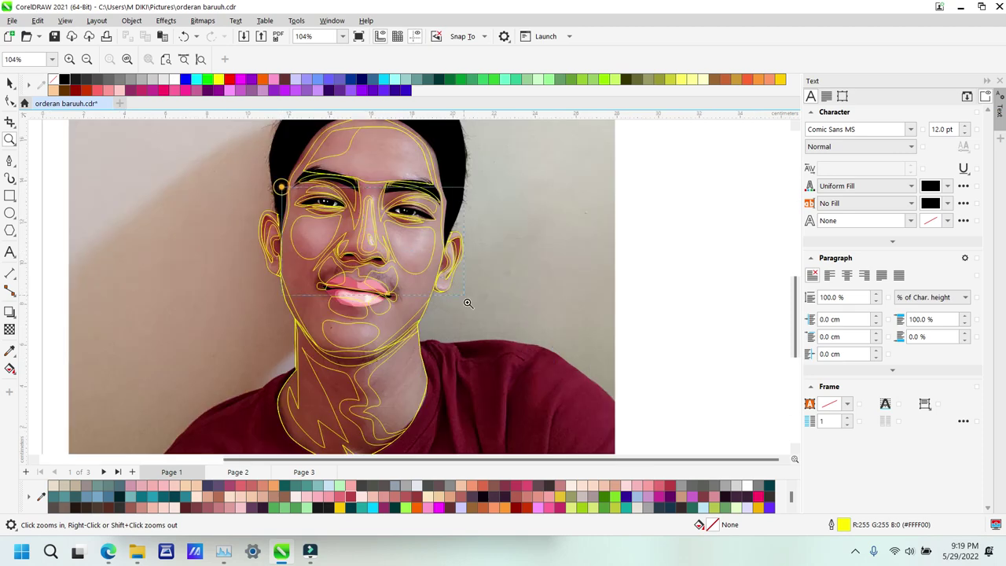
scroll(437, 296, "up", 2)
key("space")
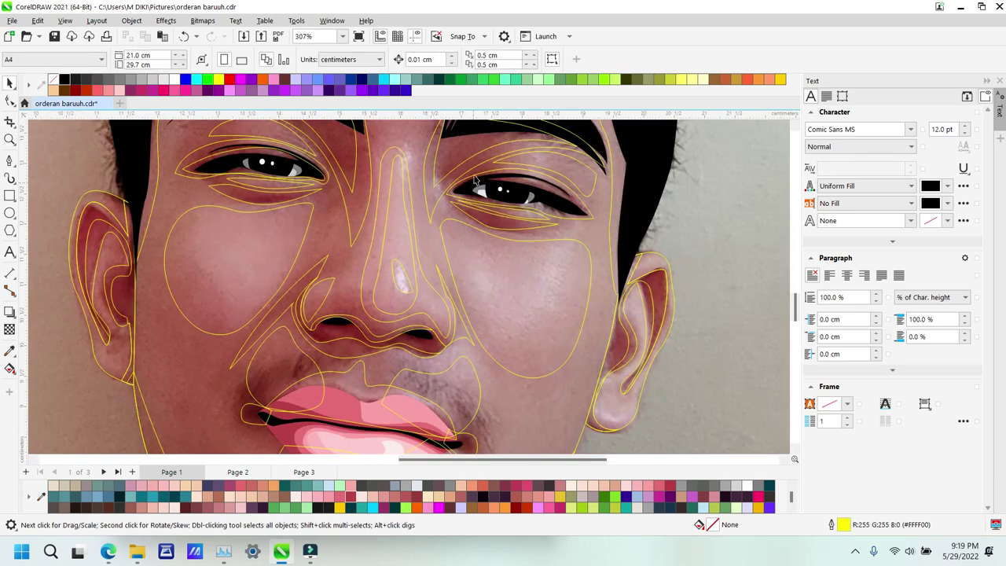
left_click(583, 126)
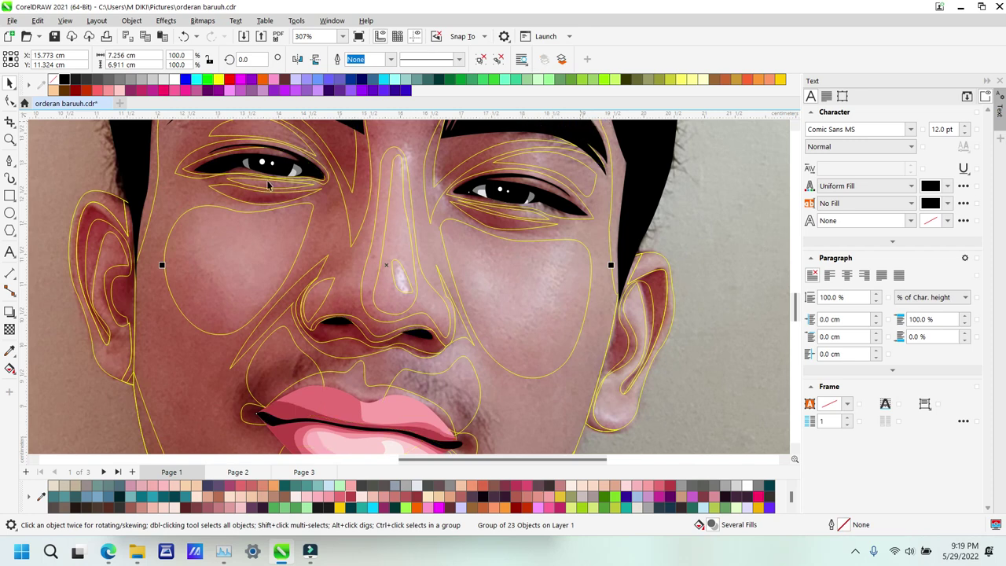
Step: Fill the darkest shadow shapes beneath both eyebrows and under the nose with R150 G59 B58 and remove their outlines
key("F10")
left_click(241, 199)
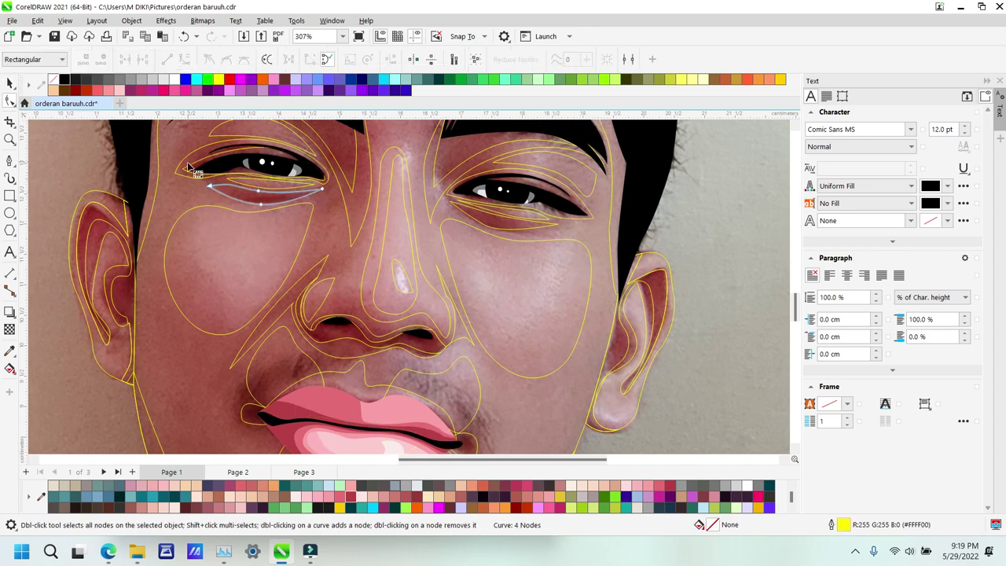
left_click(344, 149)
left_click(437, 150, "shift")
left_click(319, 325, "shift")
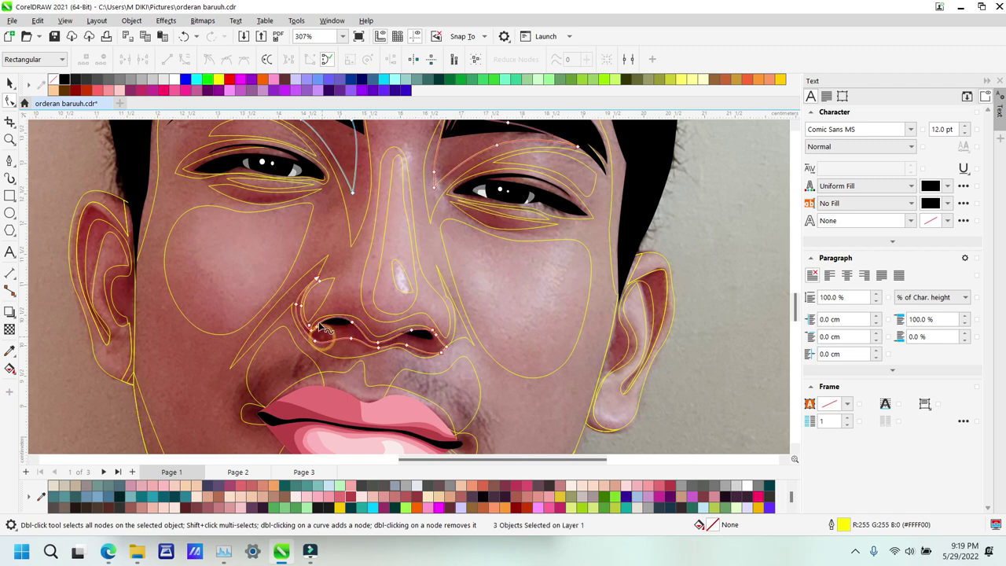
left_click(188, 167, "shift")
key("space")
left_click(184, 167, "shift")
key("space")
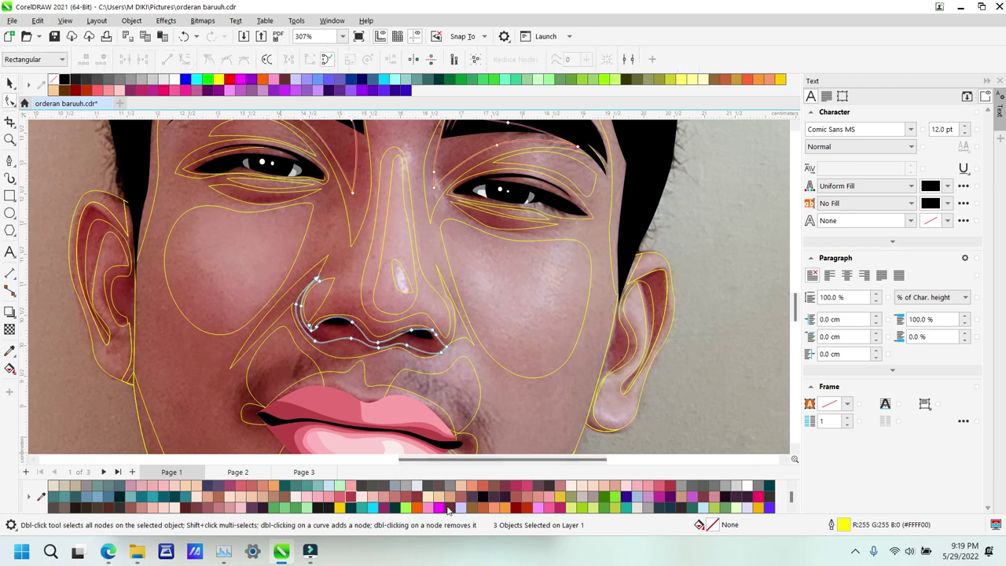
scroll(446, 506, "down", 2)
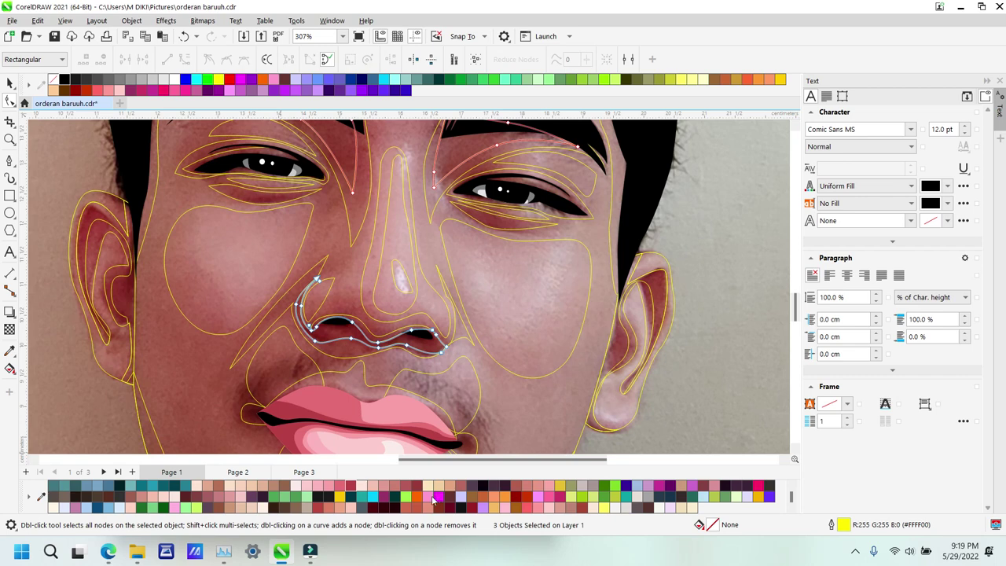
left_click(414, 487)
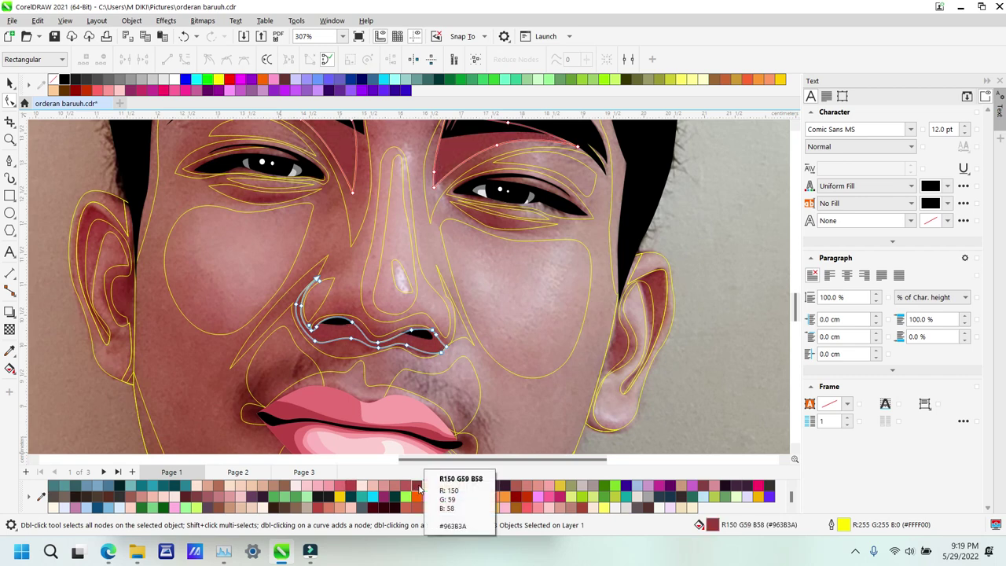
key("n")
scroll(544, 500, "up", 1)
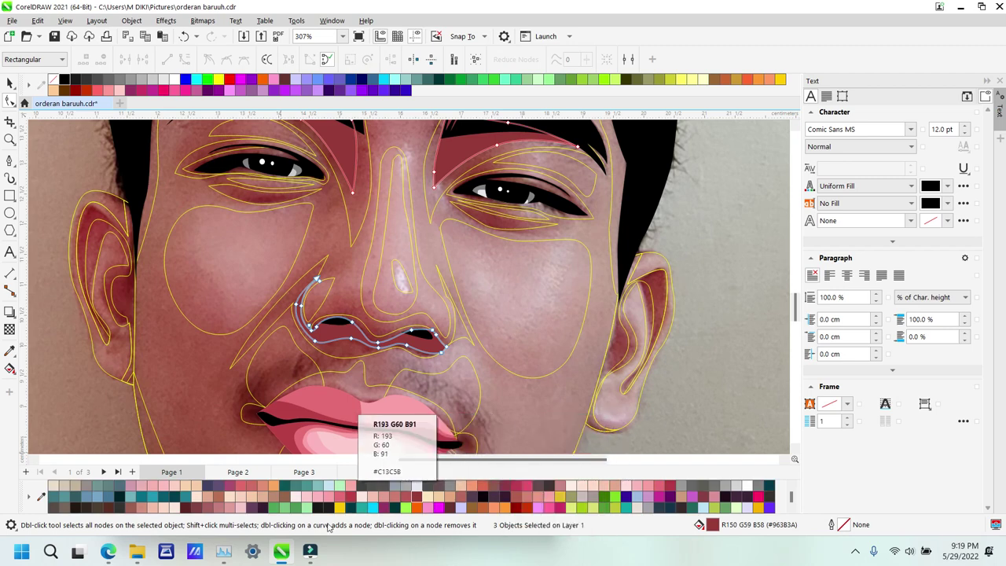
Step: Try R157 G94 B83 on the three selected shadow shapes, and settle on the darker fill R92 G36 B35
left_click(129, 512)
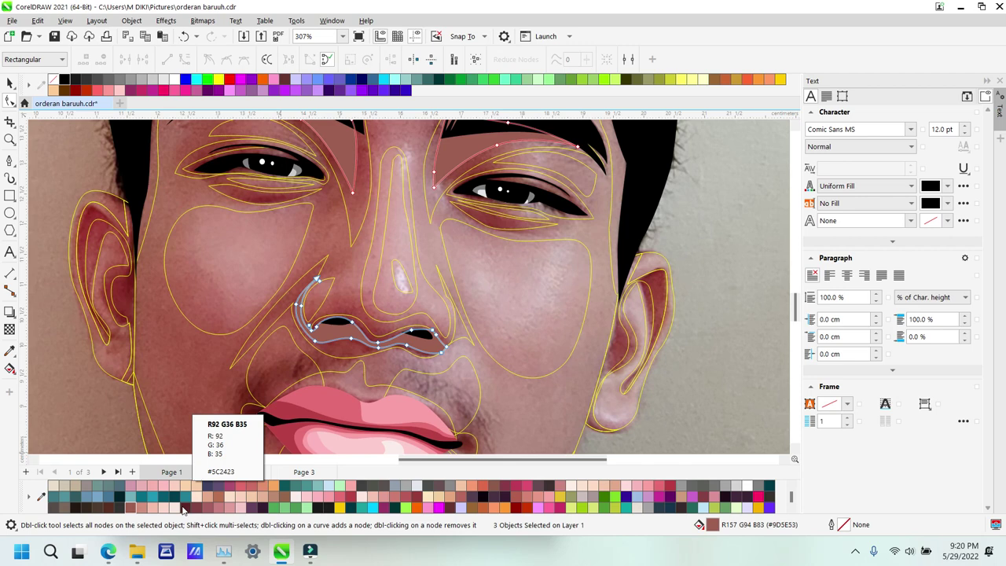
scroll(423, 499, "down", 1)
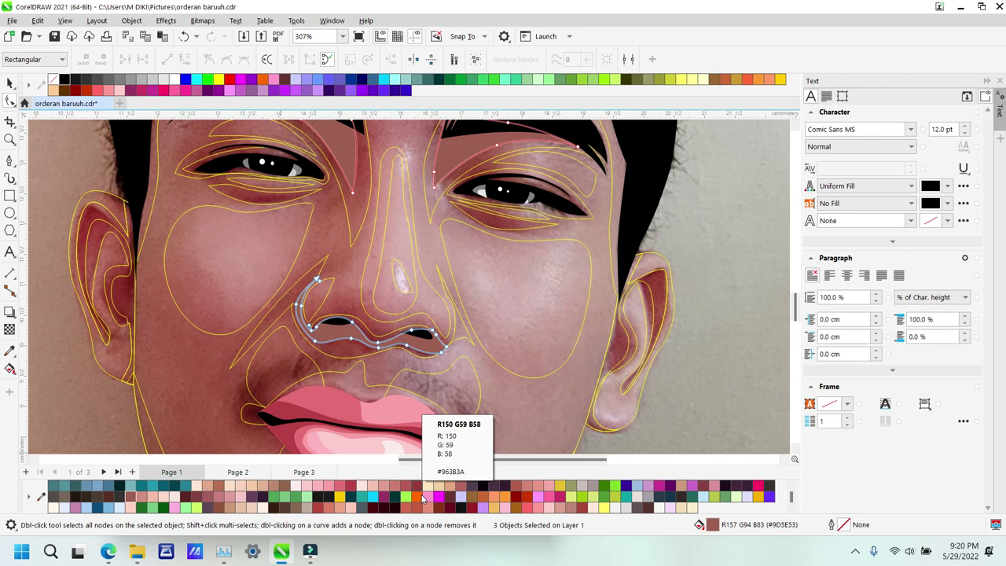
left_click(186, 499)
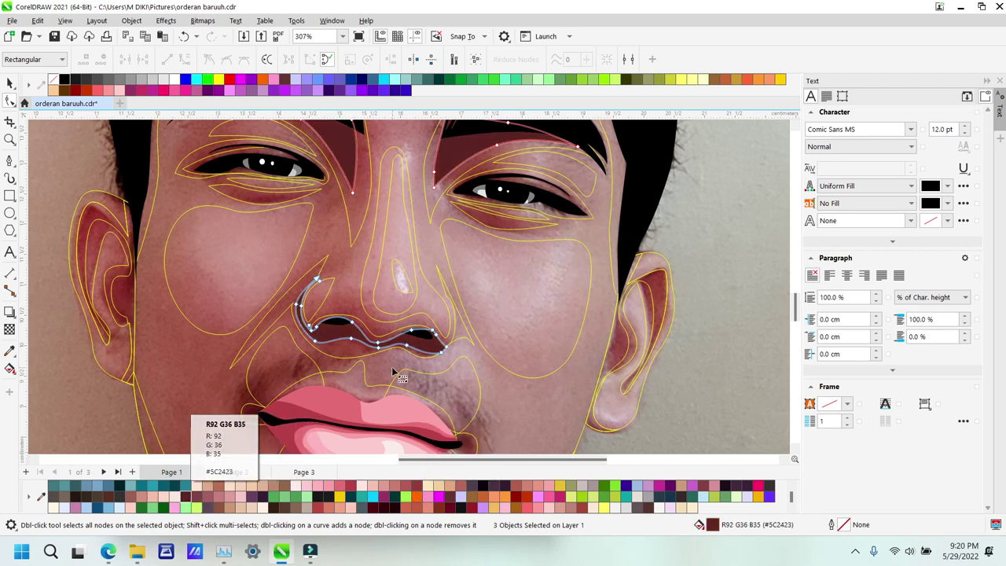
Step: Select the larger midtone shadow shapes beneath the eyebrows, around both eyes and around the nose
key("z")
right_click(463, 264)
scroll(285, 175, "up", 3)
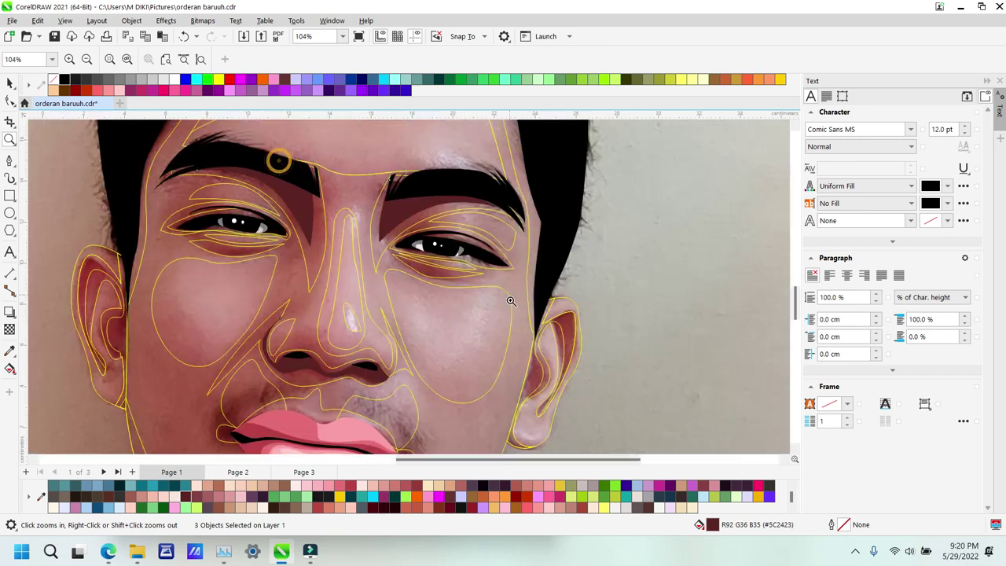
key("F10")
left_click(304, 255)
left_click(381, 256, "shift")
left_click(224, 248, "shift")
left_click(180, 212, "shift")
left_click(415, 272, "shift")
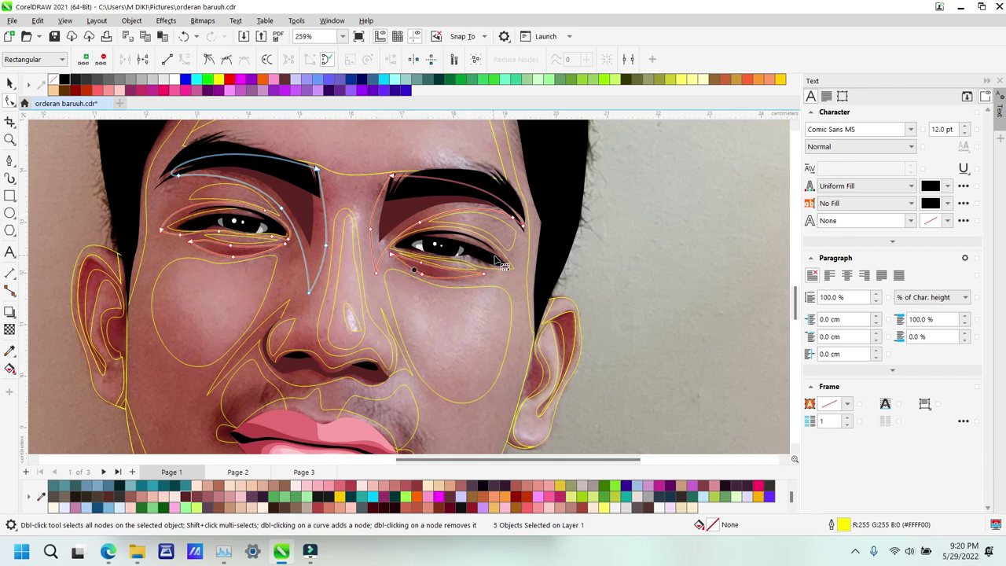
left_click(500, 257, "shift")
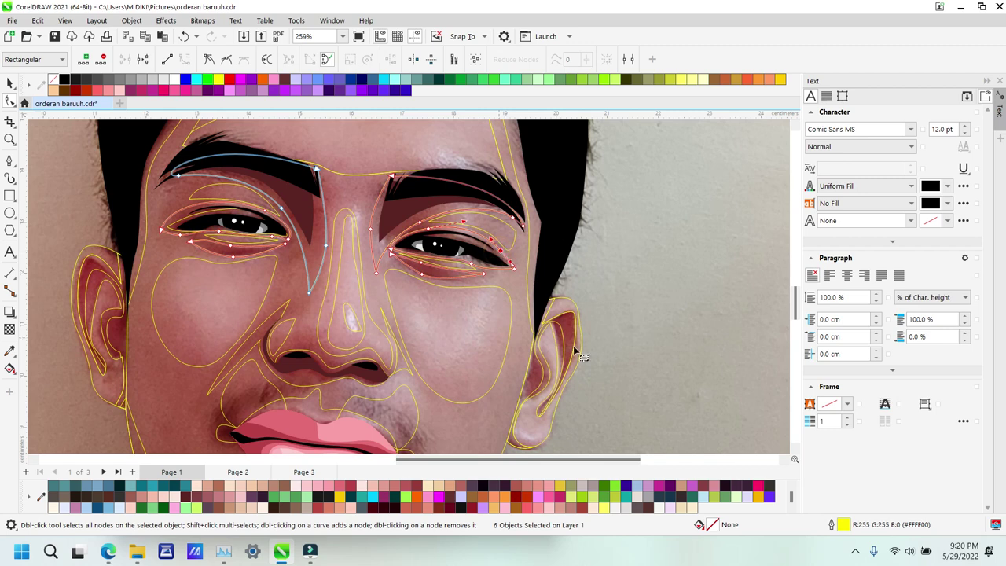
left_click(297, 379, "shift")
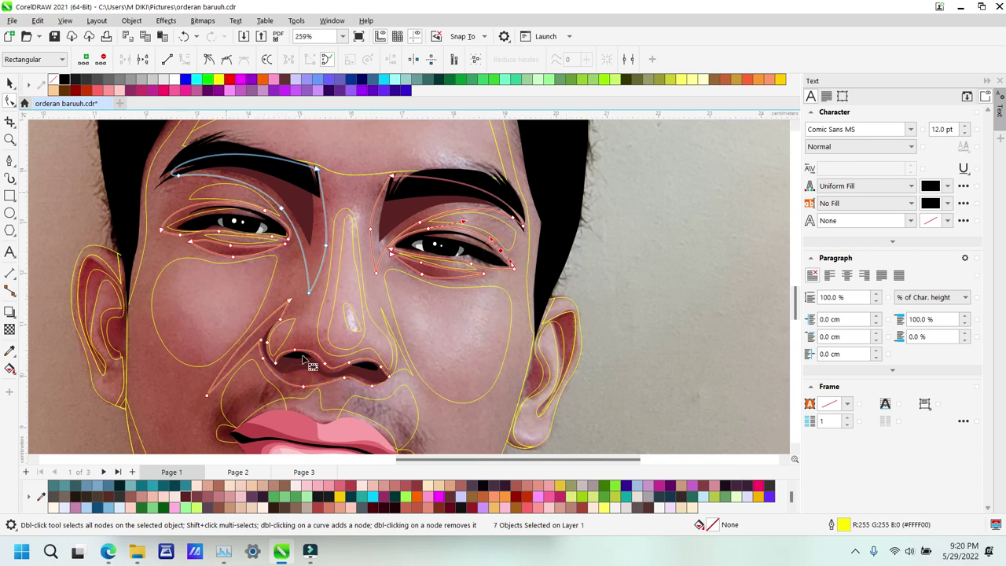
Step: Add the mouth-corner, lower-lip, jaw and neck shadow shapes to the selection and fill everything with R129 G65 B66, without outlines
left_click(223, 436, "shift")
scroll(388, 399, "down", 3)
left_click(318, 338, "shift")
left_click(413, 304, "shift")
left_click(454, 354, "shift")
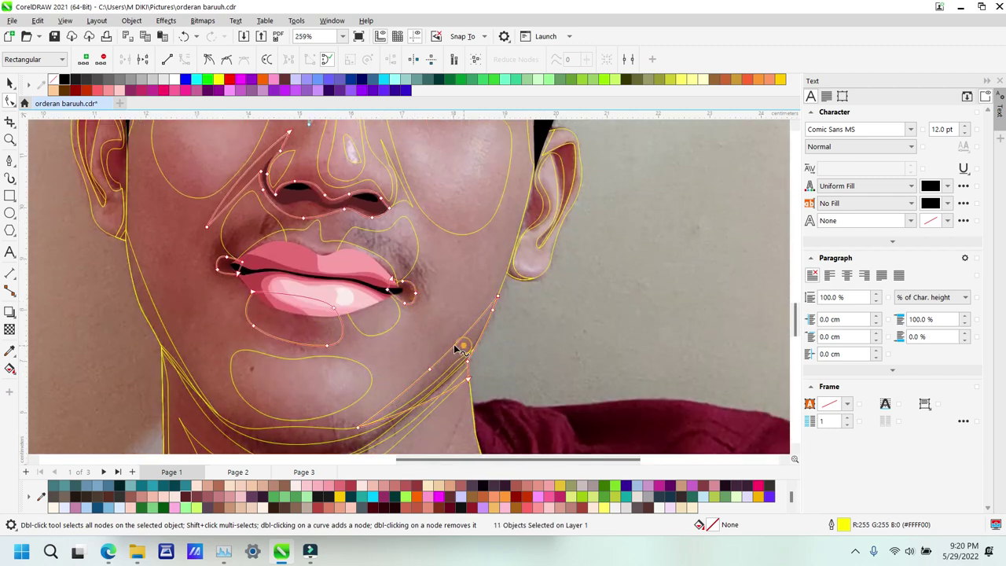
left_click(161, 331, "shift")
left_click(198, 421, "shift")
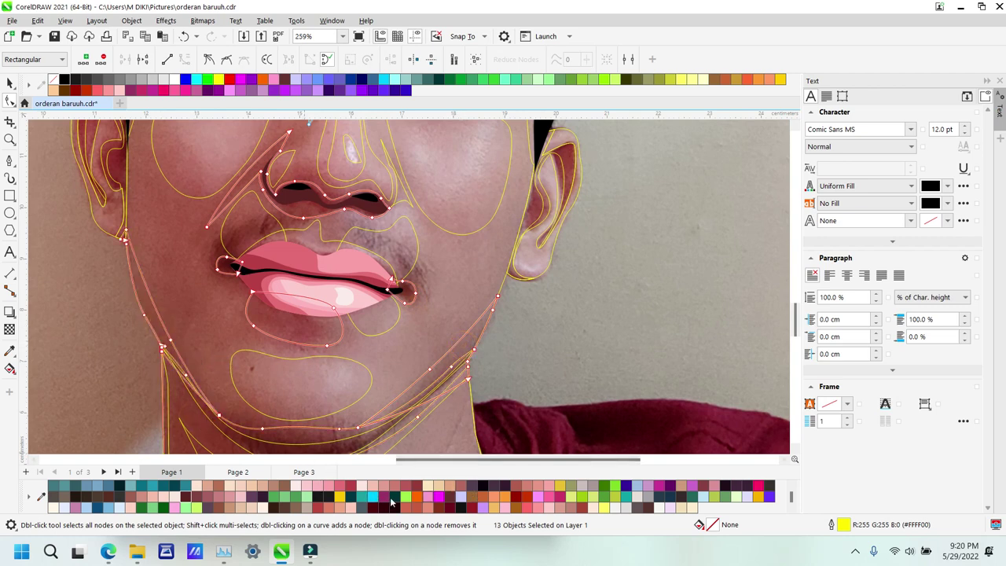
left_click(193, 496)
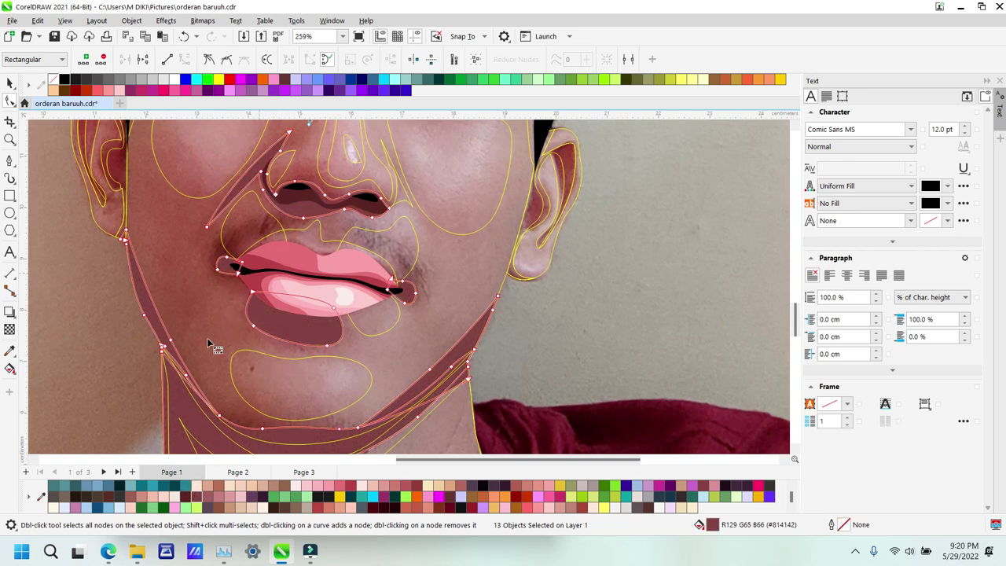
Step: Fill the darker shadow shapes under the jaw, on the neck and inside both ears with R92 G36 B35, without outlines
left_click(208, 422)
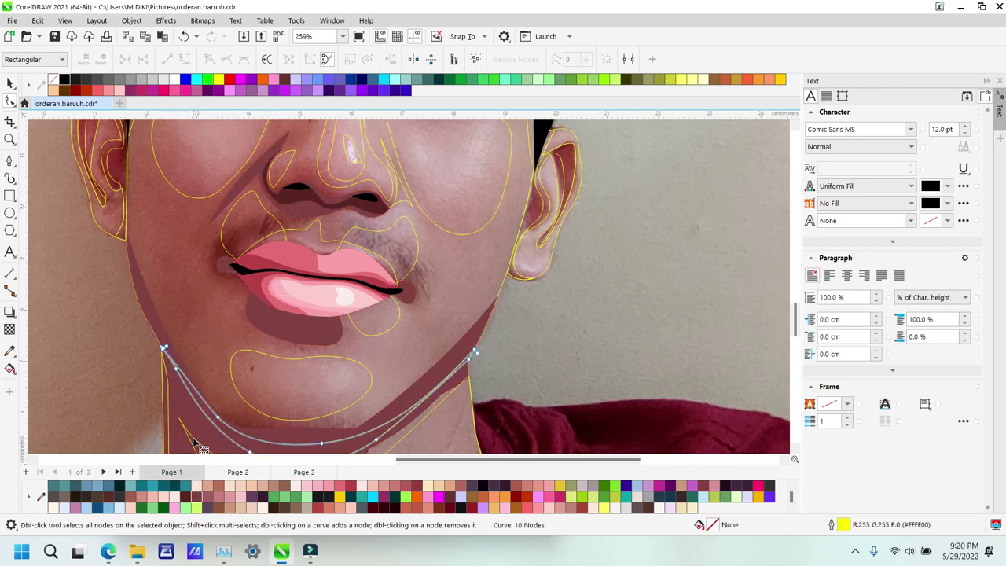
left_click(543, 209, "shift")
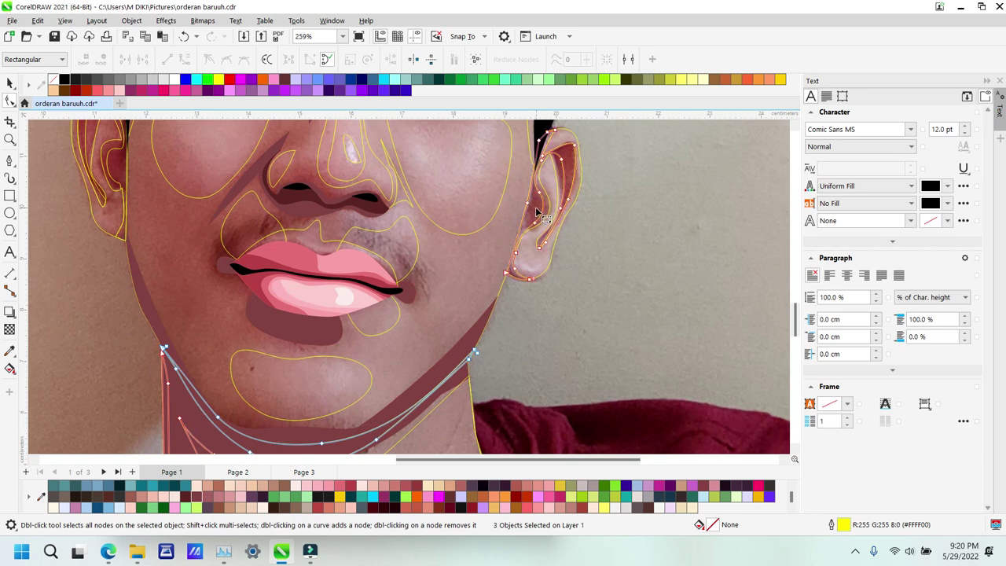
left_click(91, 137, "shift")
scroll(193, 175, "up", 3)
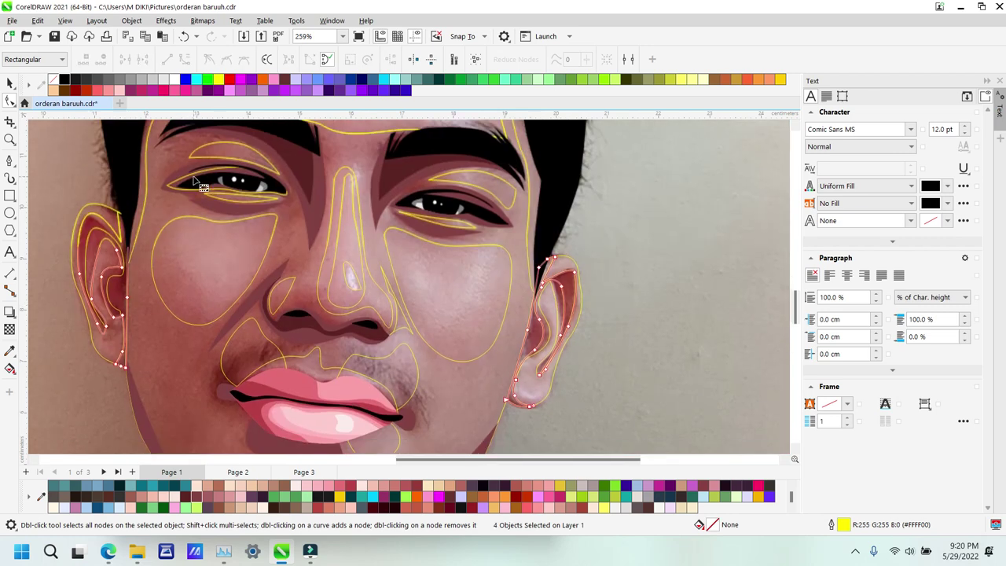
key("space")
left_click(102, 253, "shift")
key("space")
left_click(101, 253, "shift")
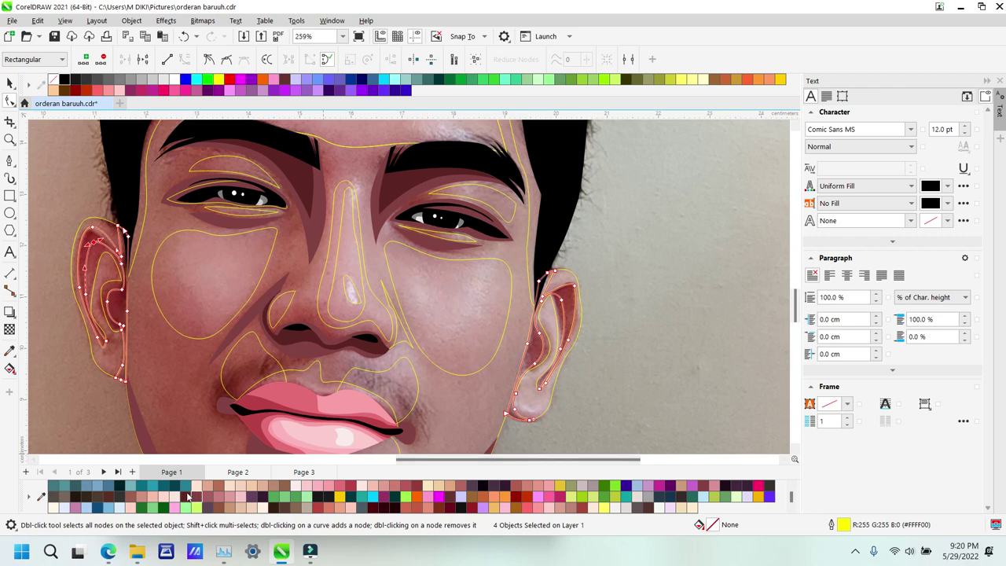
left_click(187, 496)
Step: Fill the remaining midtone shadow shapes of both ears with R129 G65 B66, without outlines
left_click(92, 258)
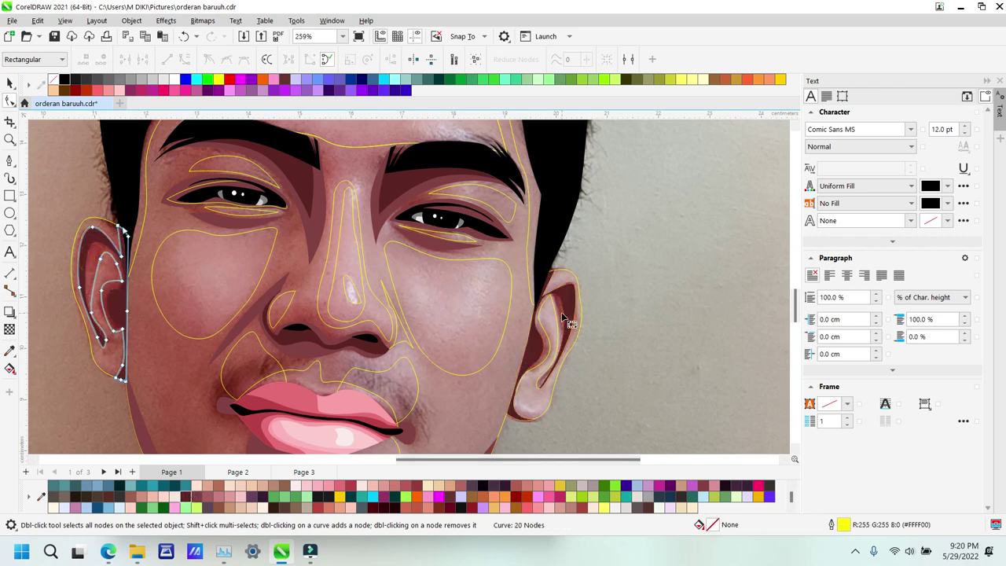
left_click(547, 355, "shift")
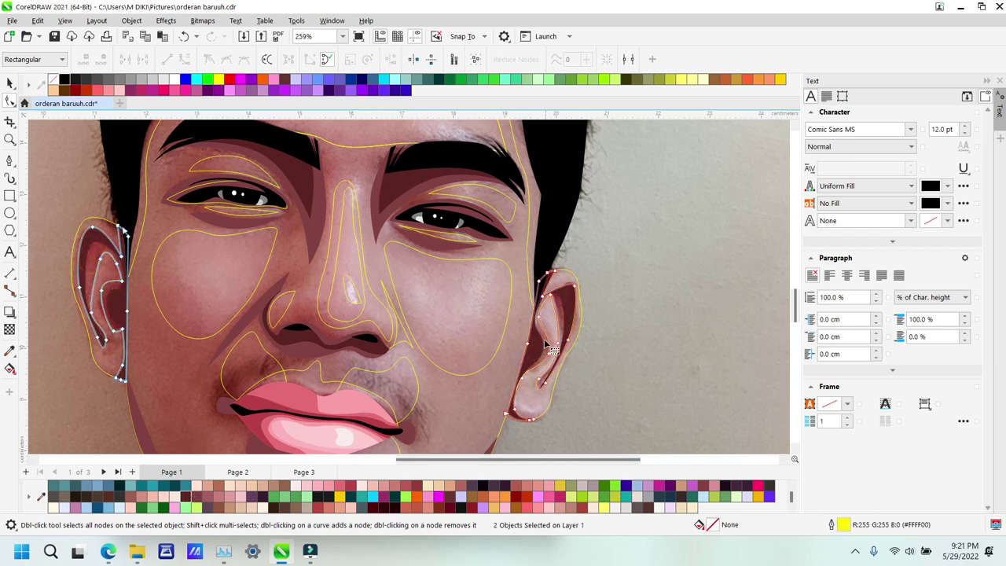
scroll(277, 287, "down", 5)
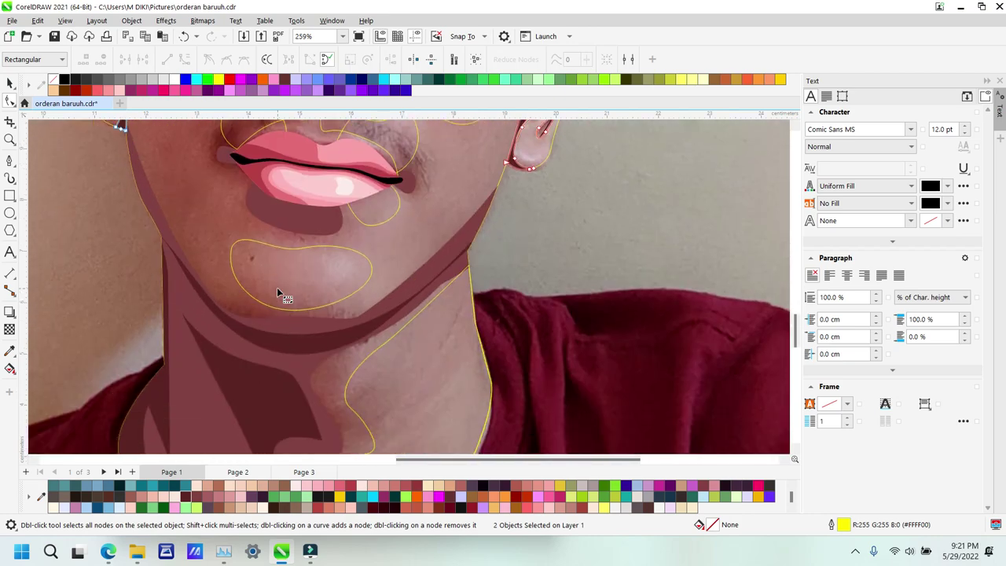
scroll(317, 343, "down", 3)
scroll(317, 343, "up", 2)
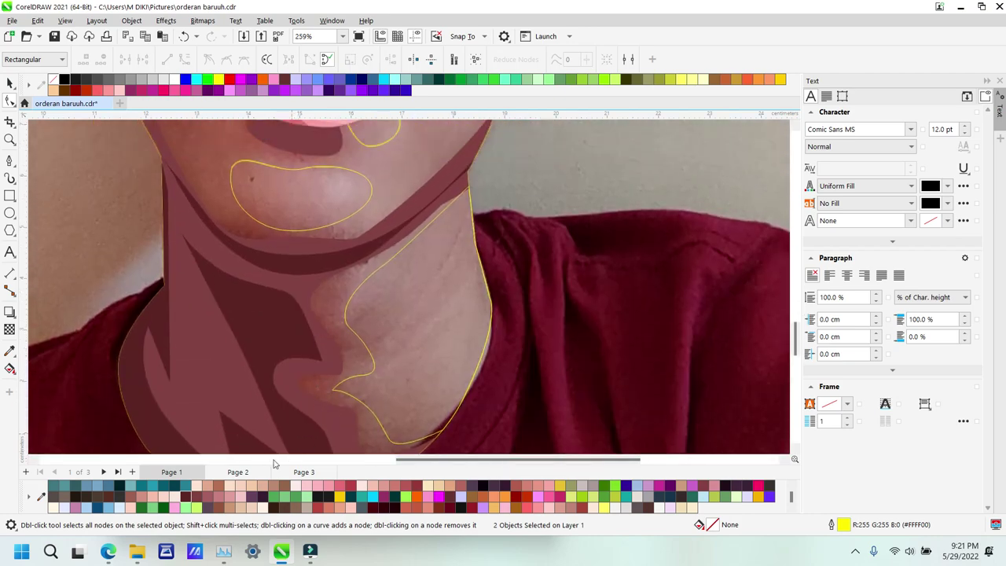
left_click(201, 497)
key("z")
right_click(342, 241)
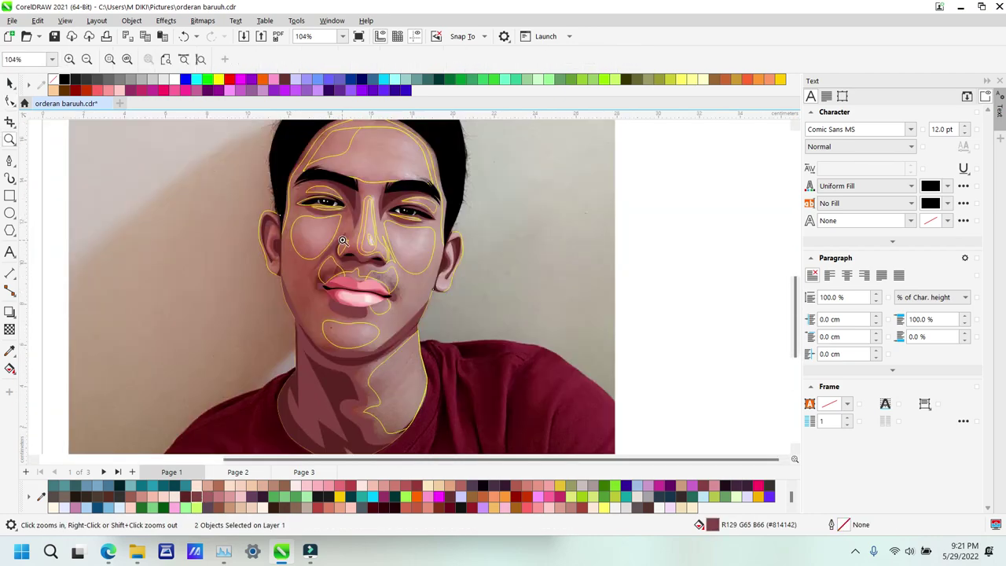
Step: Fill both cheek shapes, the large forehead shape and the left upper-eyelid shape with R200 G126 B127, without outlines
key("F10")
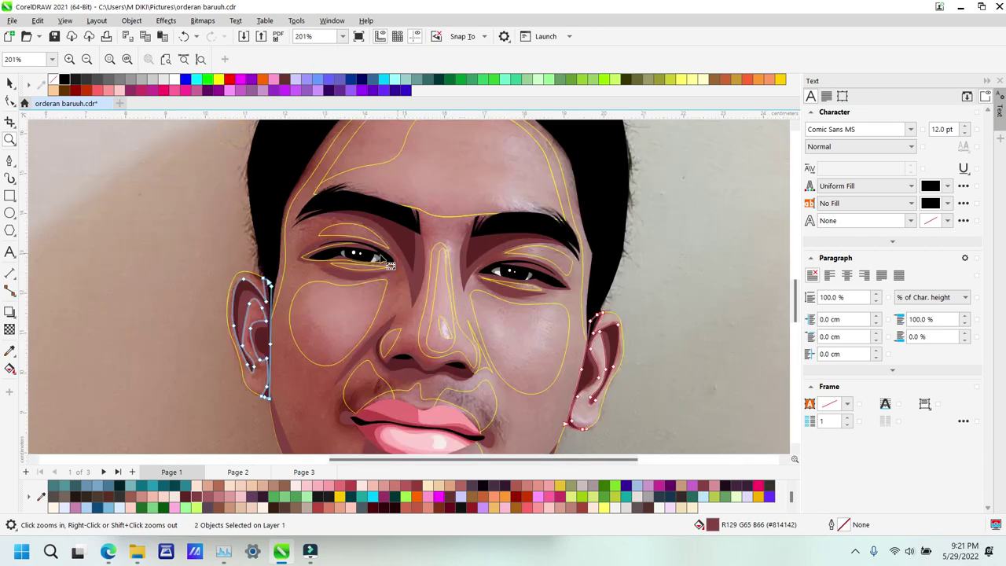
left_click(336, 307)
left_click(529, 334, "shift")
left_click(354, 231, "shift")
left_click(373, 146, "shift")
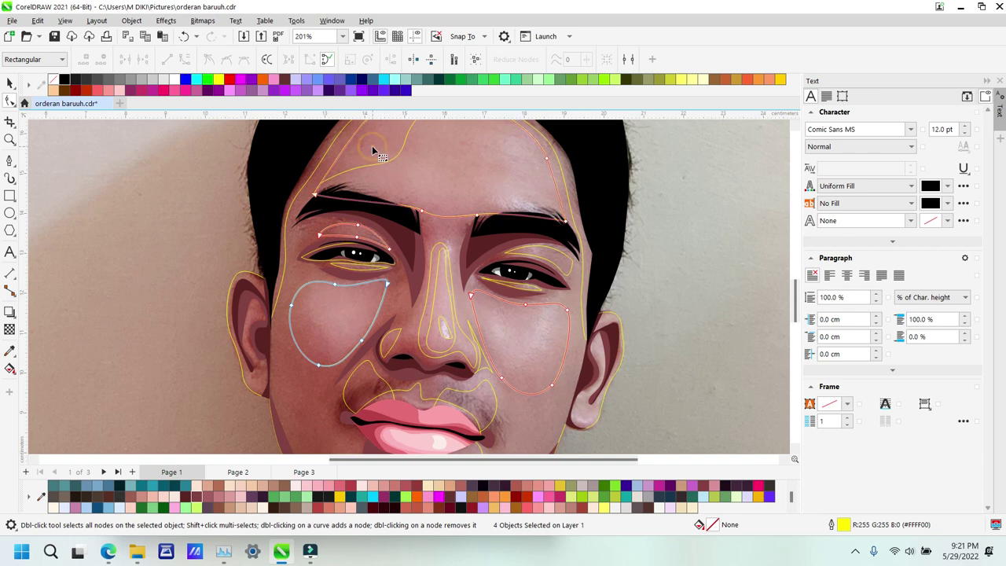
left_click(222, 498)
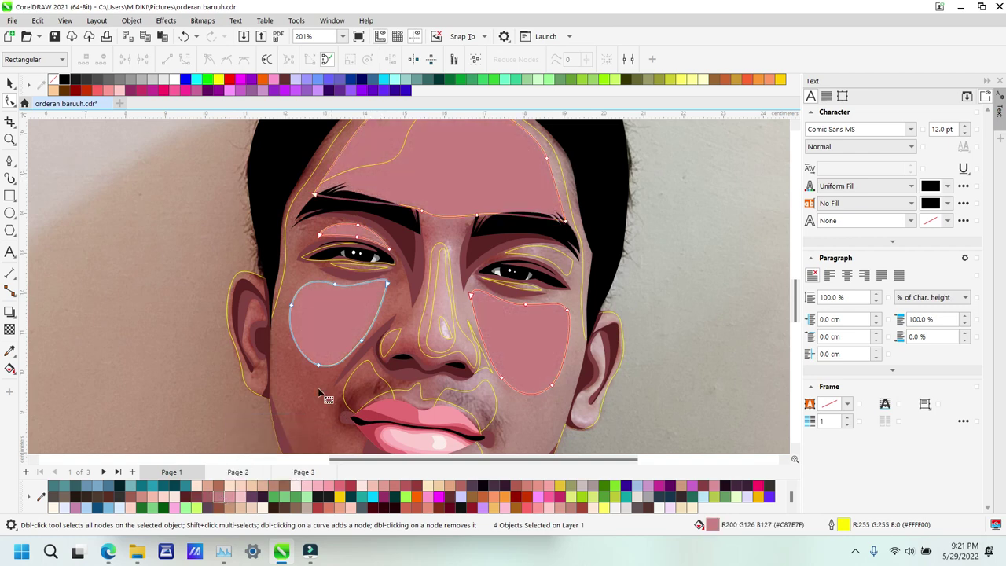
right_click(53, 79)
Step: Fill the hairline shadow shape with R129 G65 B66 and the inner forehead highlight with R225 G157 B158, without outlines
left_click(319, 153)
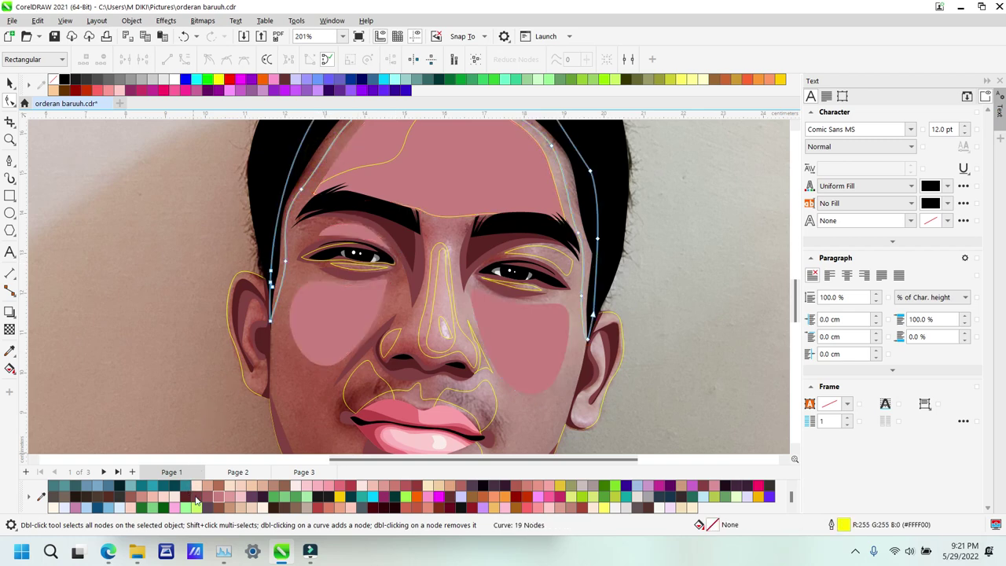
key("z")
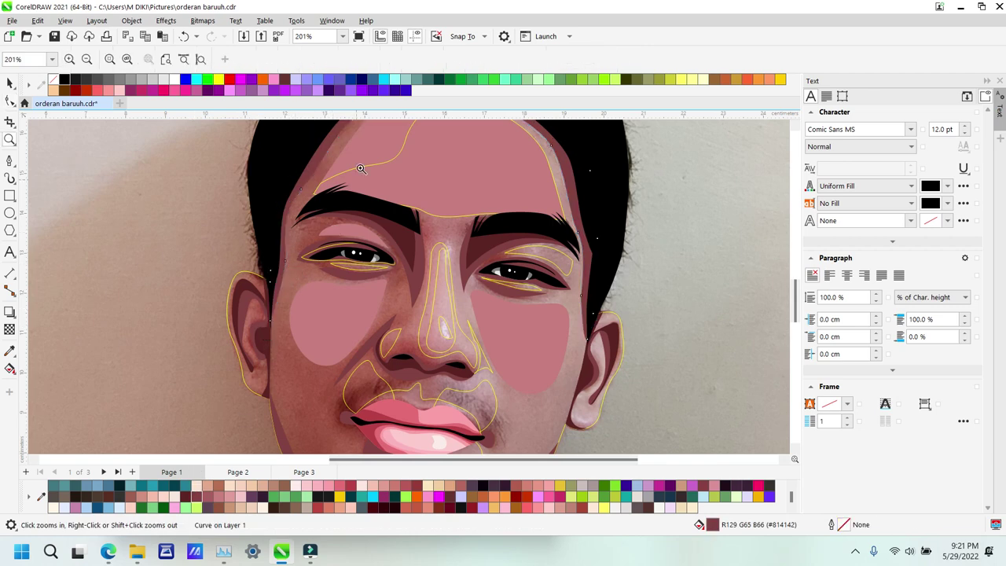
key("space")
left_click(425, 162)
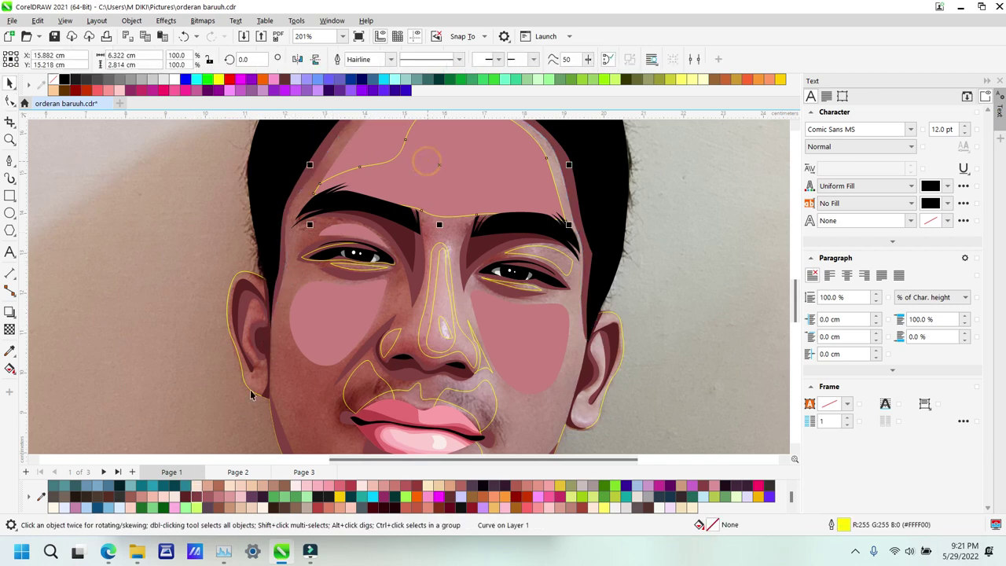
left_click(220, 492)
left_click(231, 498)
key("x")
Step: Select the left nostril highlight, both upper-lip area shapes and the large nose-bridge shape together
key("F10")
left_click(390, 346)
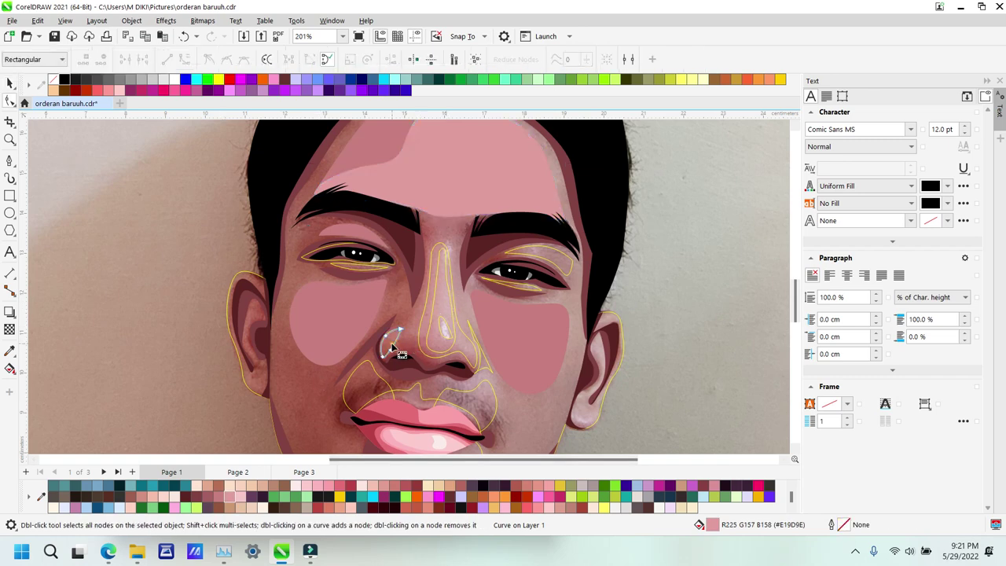
left_click(362, 367, "shift")
left_click(404, 392, "shift")
left_click(464, 390, "shift")
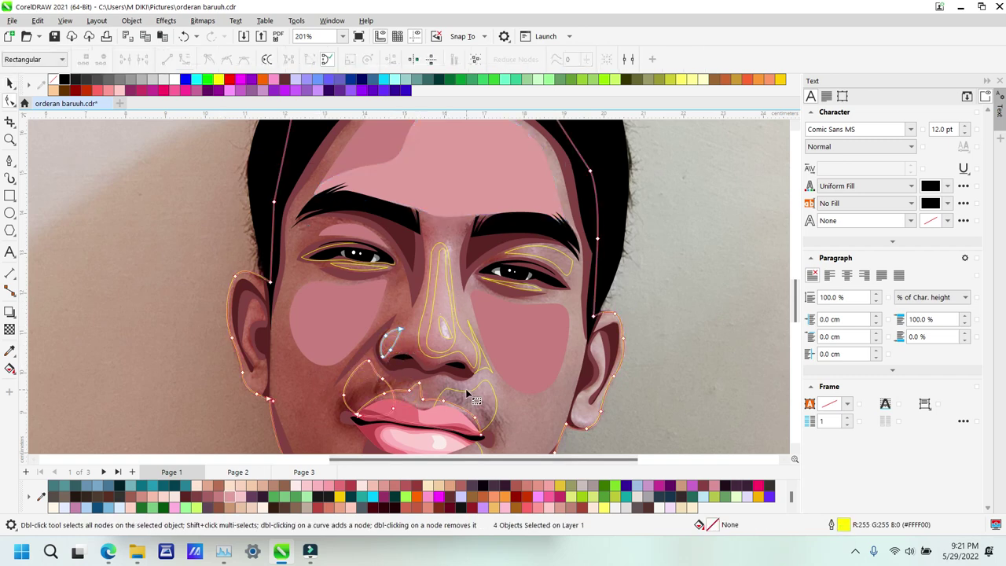
key("space")
left_click(507, 404, "shift")
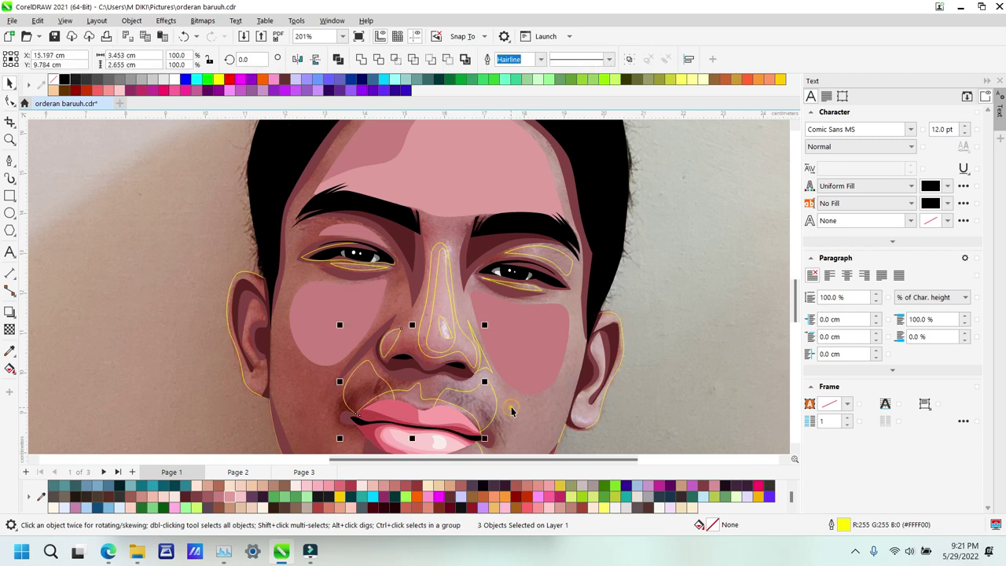
key("space")
left_click(473, 399, "shift")
left_click(426, 306, "shift")
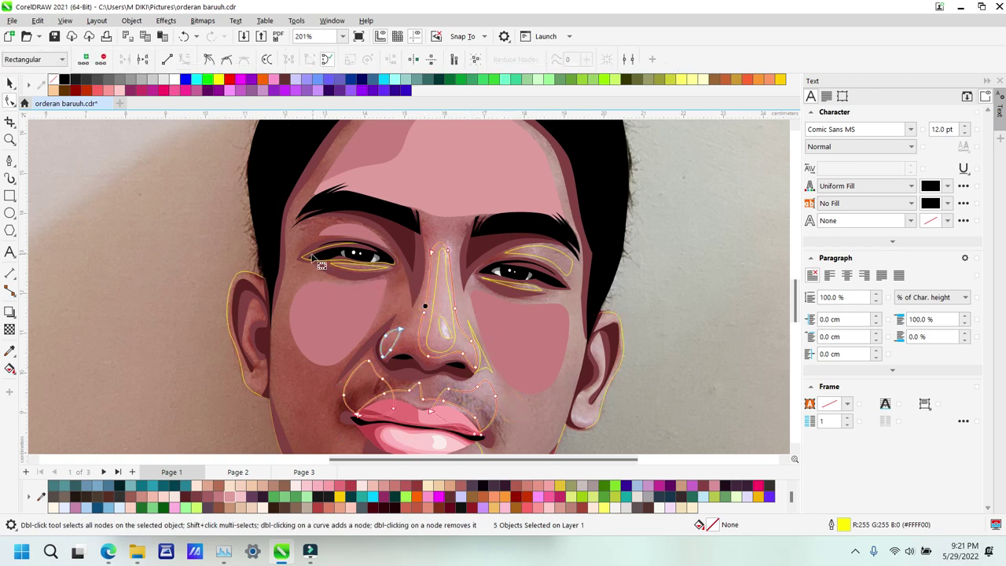
Step: Add both lower-eyelid shapes and the right upper-eyelid shape to the selection and fill everything with R200 G126 B127, without outlines
left_click(362, 266, "shift")
left_click(527, 290, "shift")
left_click(552, 253, "shift")
left_click(232, 498)
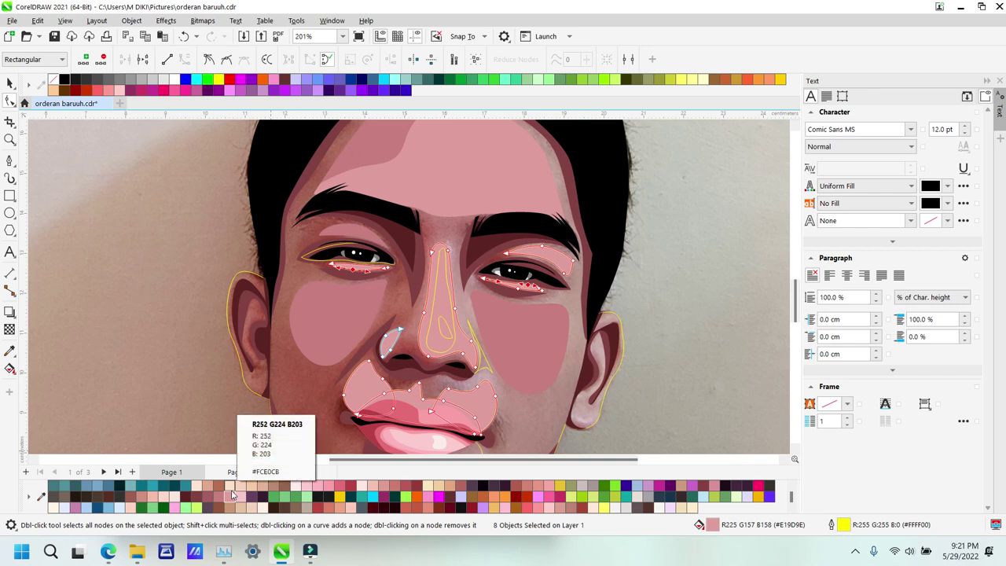
key("space")
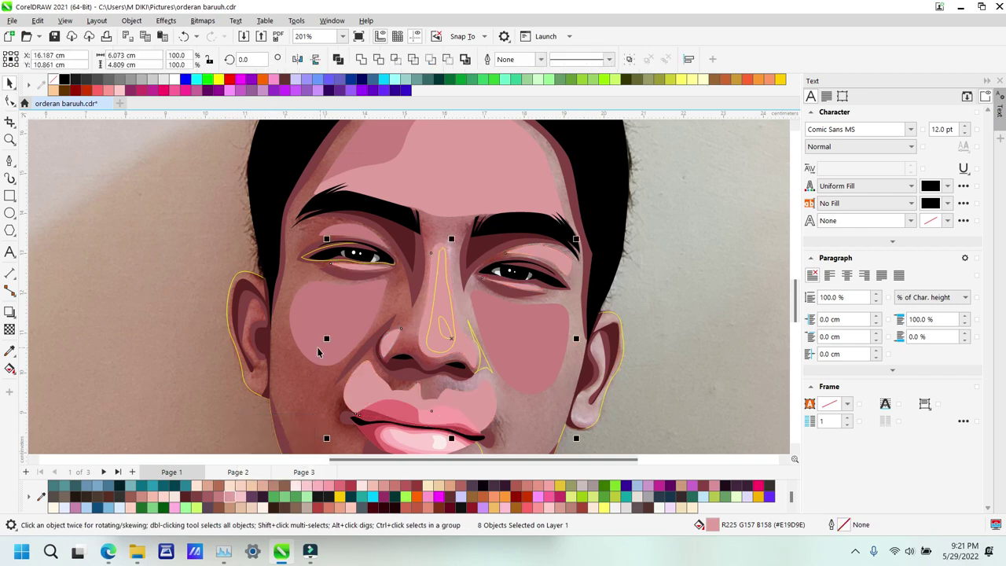
left_click(219, 497)
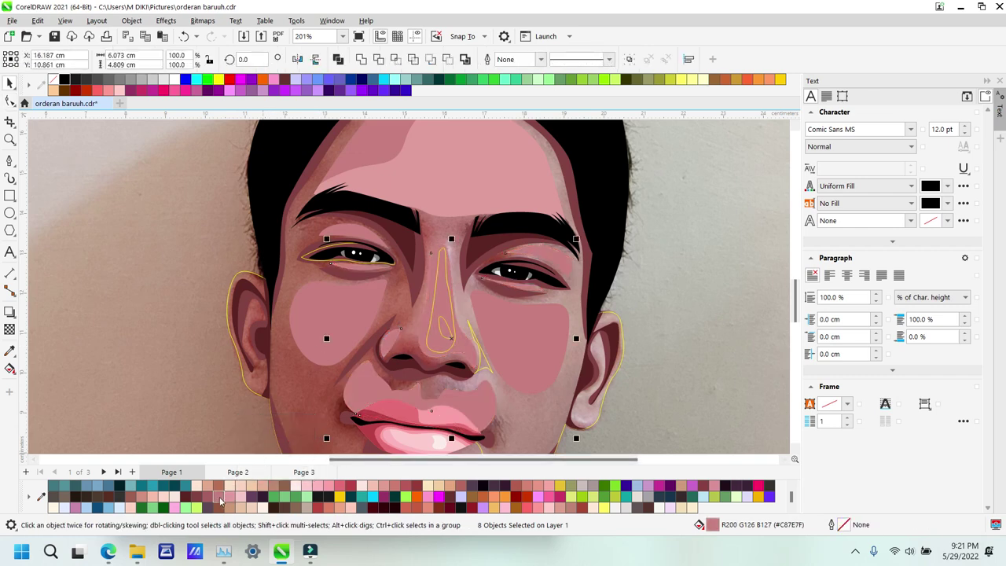
Step: Fill the narrow inner nose-bridge highlight with a lighter pink, without an outline, and select the small nose-tip highlight
left_click(459, 302)
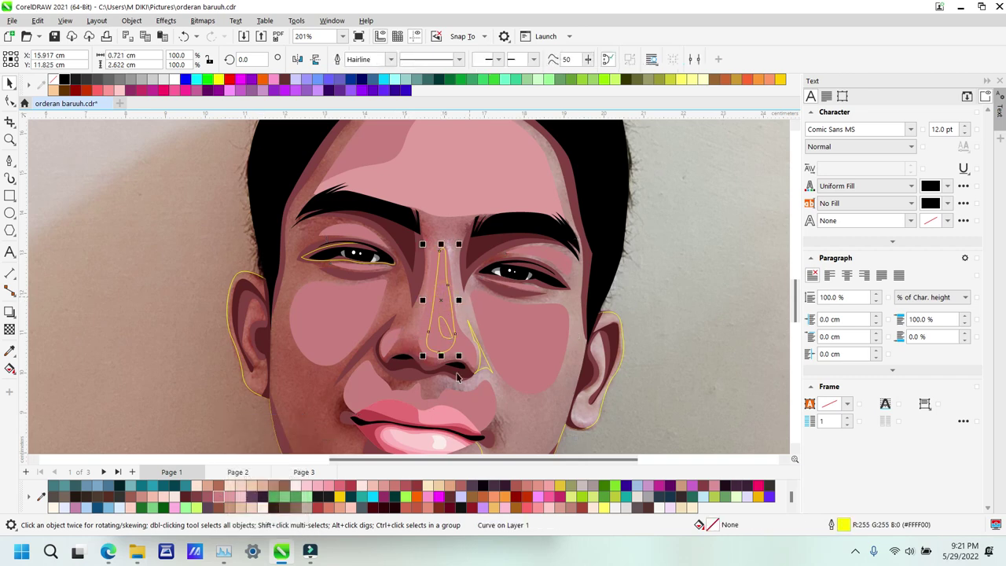
key("space")
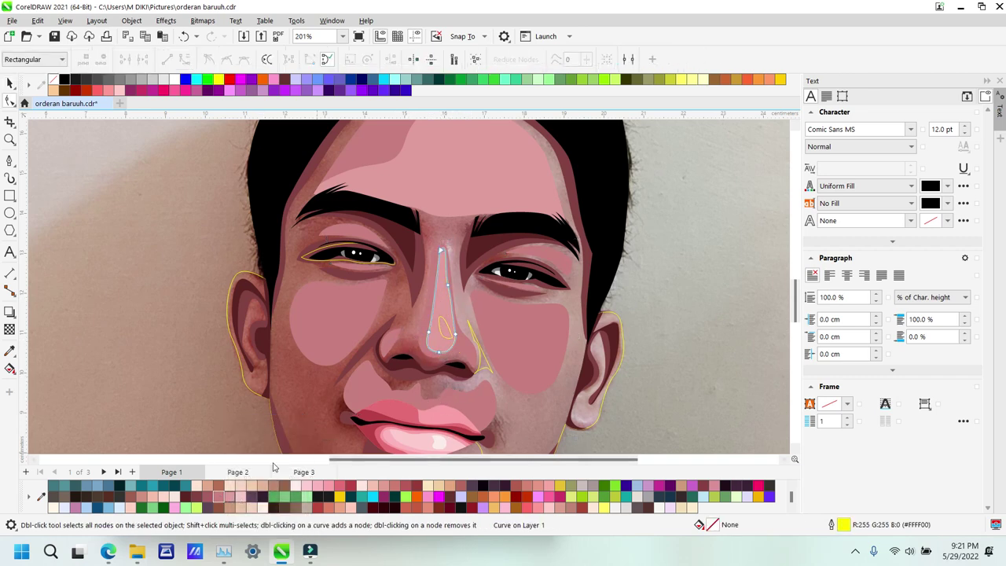
left_click(443, 329)
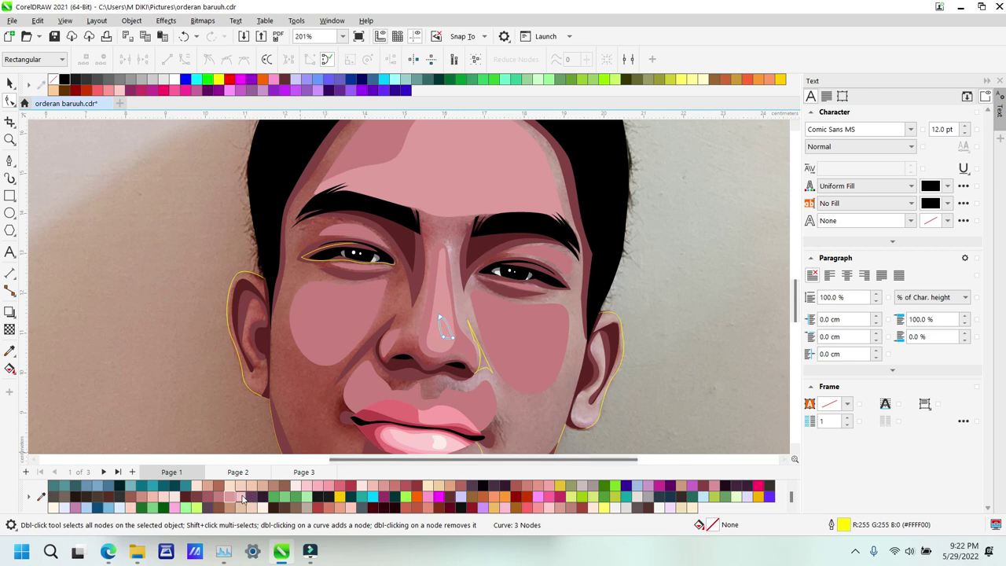
Step: Finish the nose-tip highlight with a very light pink fill and delete the leftover outline around the left eye
left_click(312, 256)
key("space")
key("Delete")
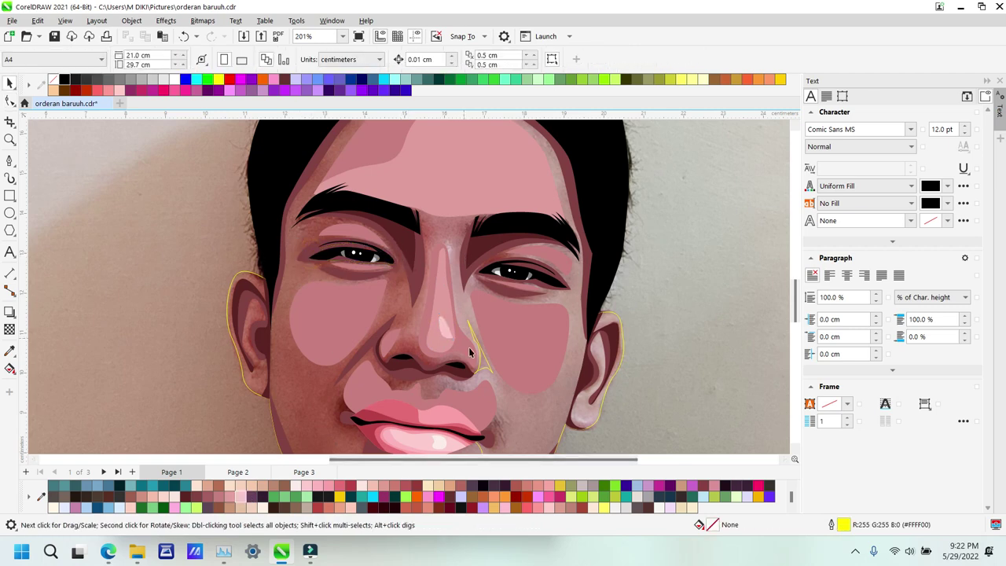
Step: Fill the thin crease shape beside the right nostril with R129 G65 B66, without an outline
left_click(484, 367)
left_click(207, 498)
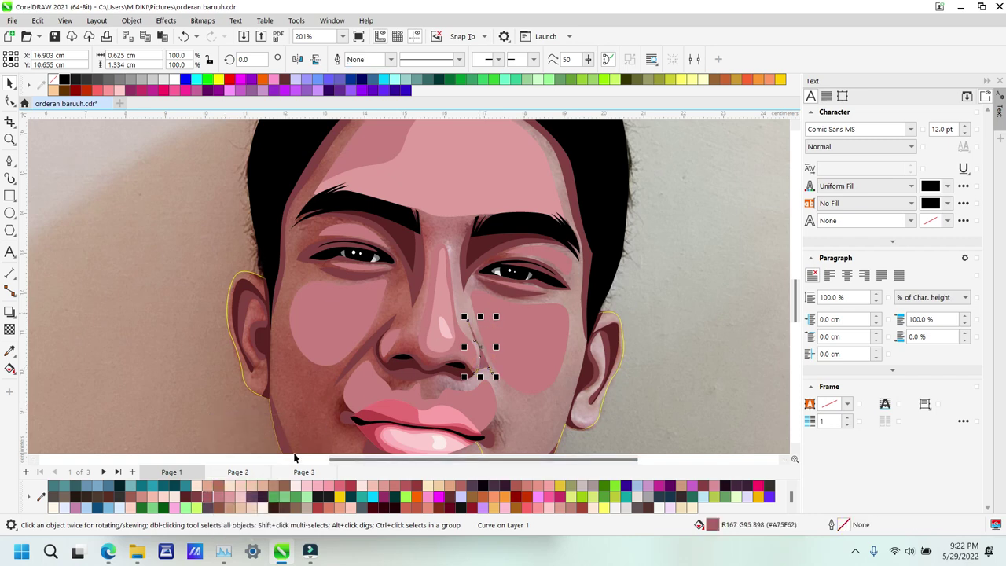
left_click(198, 498)
Step: Fill the chin highlight and the small shape below the right mouth corner with R200 G126 B127, without outlines
key("z")
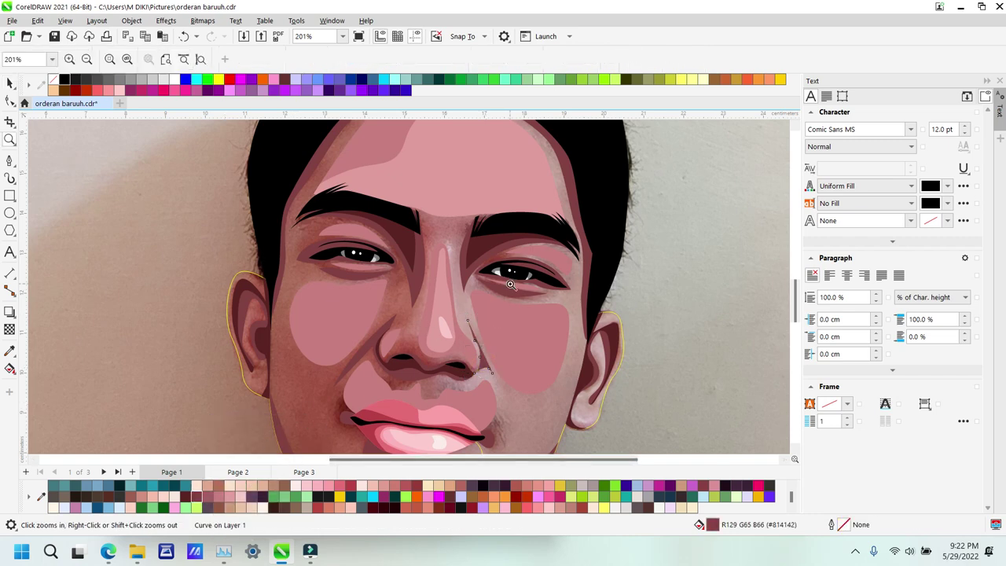
right_click(511, 284)
left_click_drag(239, 201, 447, 390)
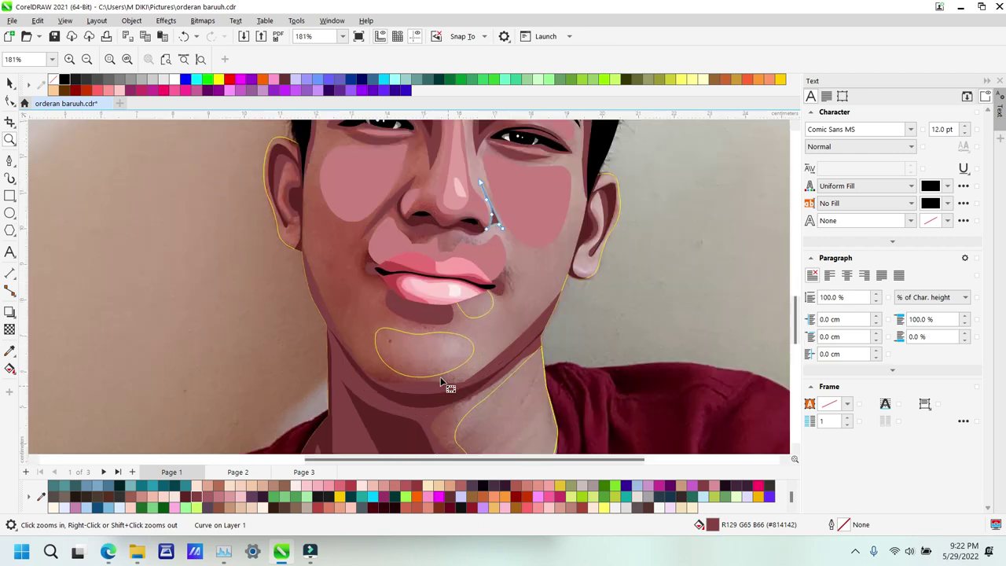
key("F10")
left_click(441, 352)
left_click(469, 311, "shift")
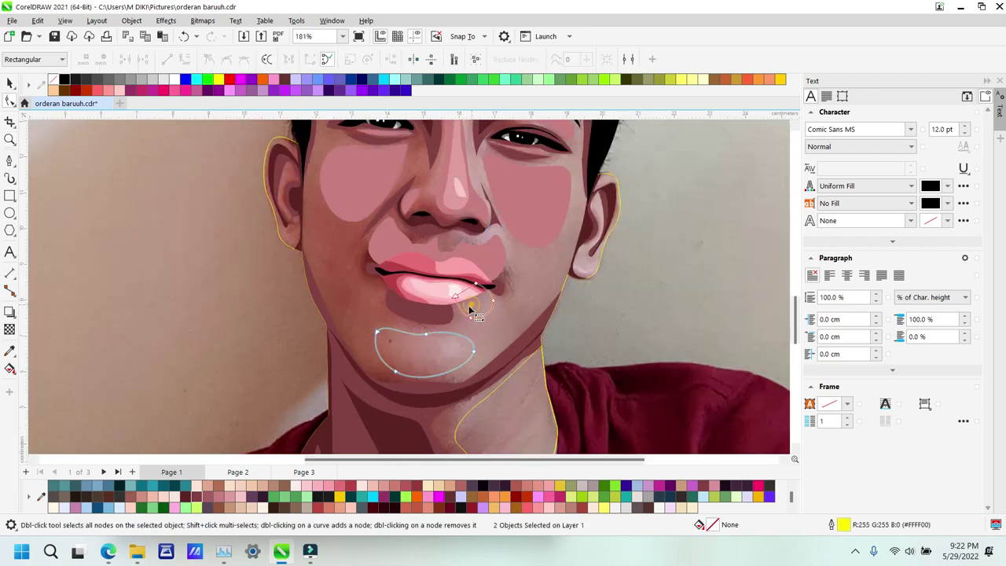
left_click(219, 497)
Step: Fill the large highlight shape on the right side of the neck with R200 G126 B127
key("z")
right_click(453, 376)
key("space")
left_click(424, 393)
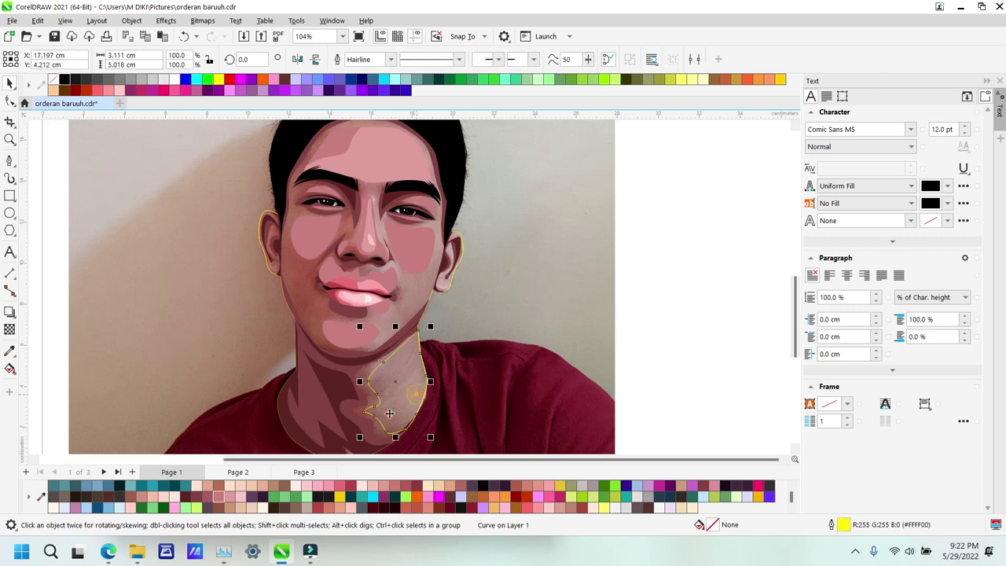
left_click(218, 499)
Step: Fill the base skin shape covering the face, ears and neck with R167 G95 B98
key("z")
right_click(426, 299)
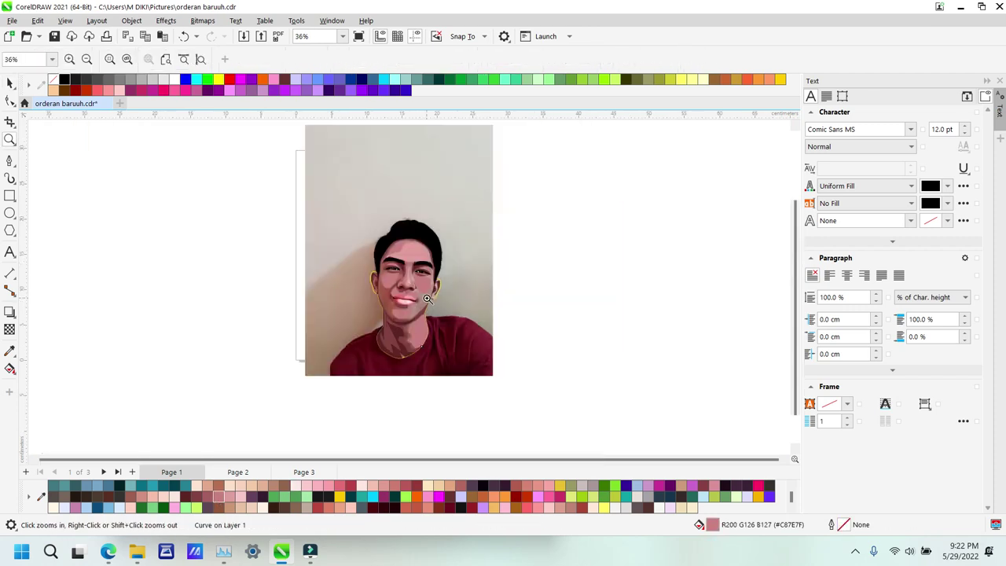
left_click_drag(346, 235, 475, 348)
key("space")
left_click(440, 304)
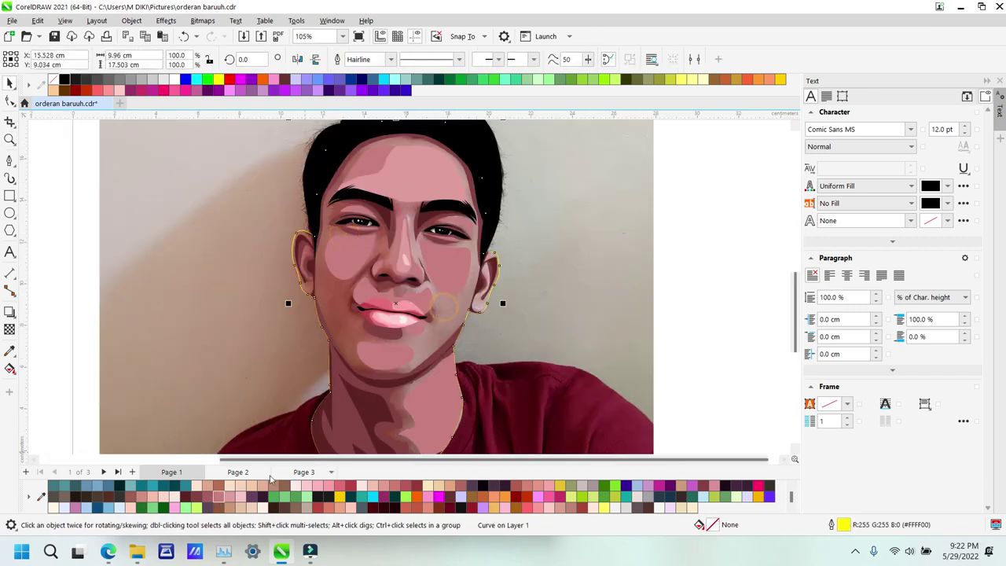
left_click(208, 498)
Step: Move the reference photo off the page to the right of the illustration and remove the base skin shape's outline
mouse_move(197, 353)
left_mouse_down()
mouse_move(556, 298)
mouse_move(675, 297)
left_mouse_up()
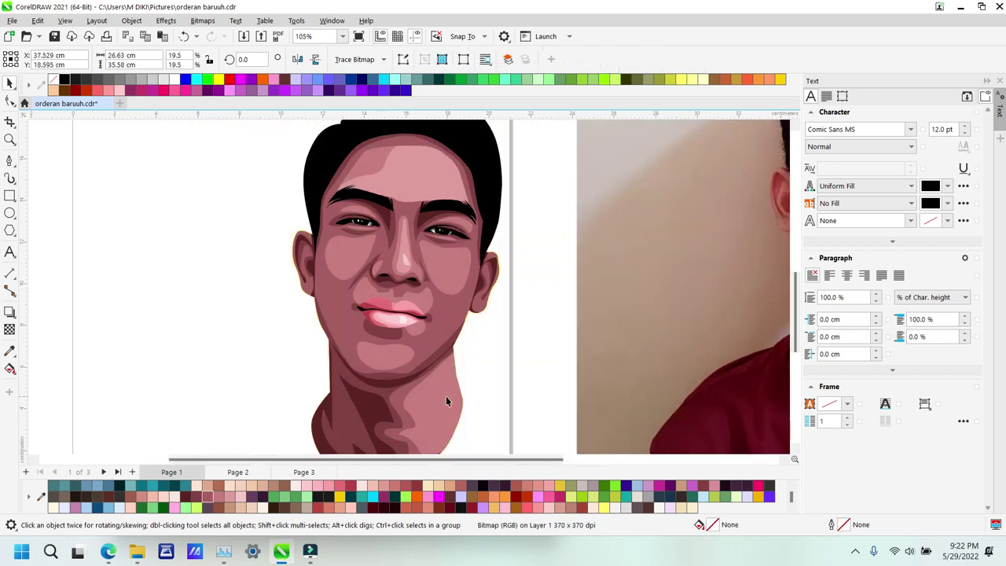
left_click(445, 397)
left_click(444, 309)
key("z")
right_click(444, 310)
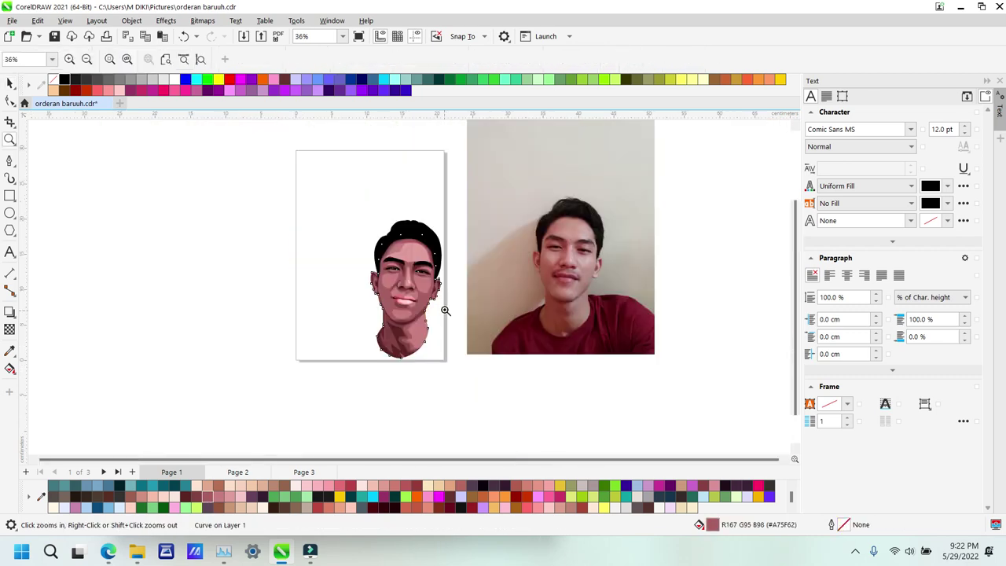
Step: Try R226 G156 B148, R199 G92 B66 and other palette tones as alternative fills for the base skin shape
left_click_drag(325, 207, 478, 355)
left_click_drag(276, 157, 522, 435)
key("space")
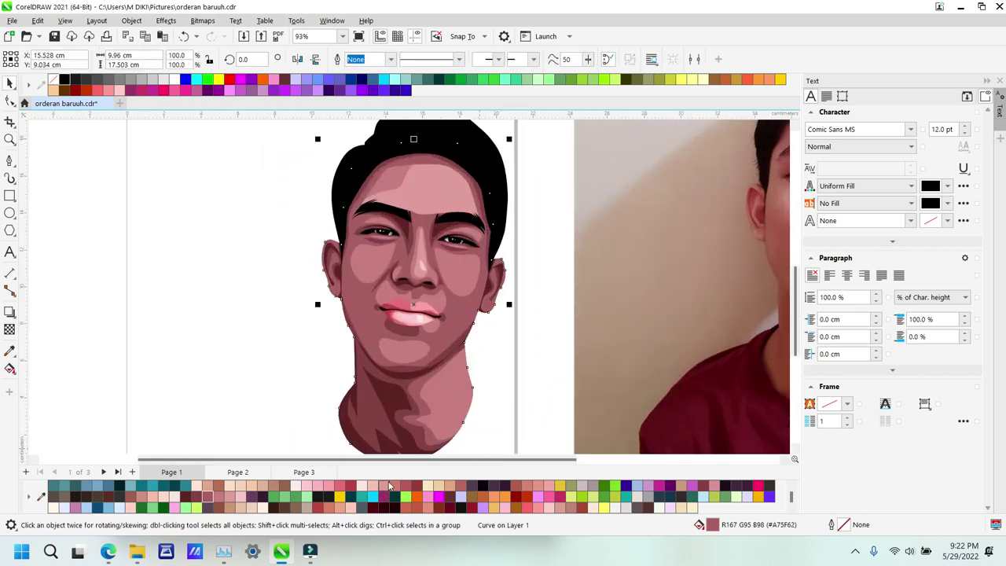
left_click(390, 485)
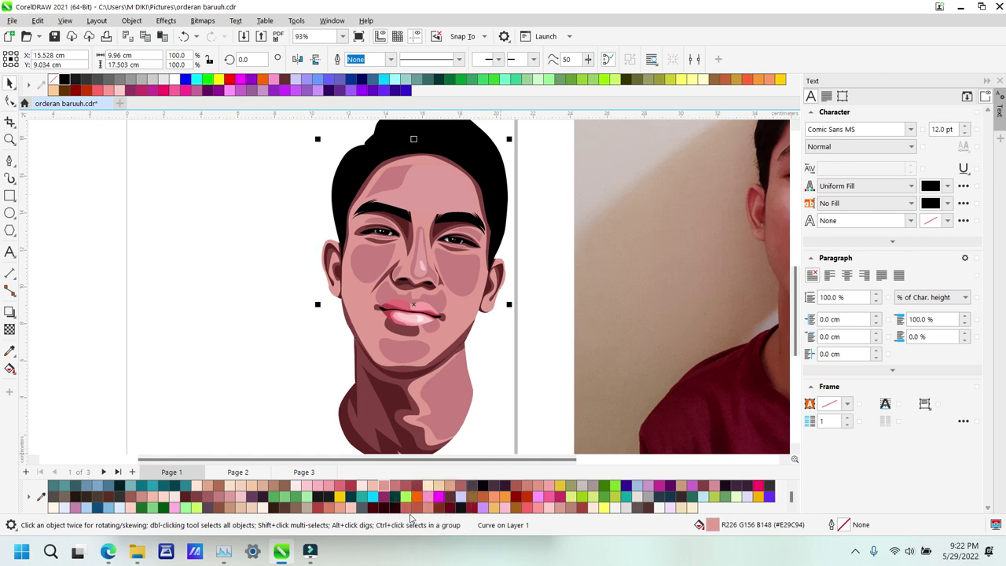
left_click(422, 508)
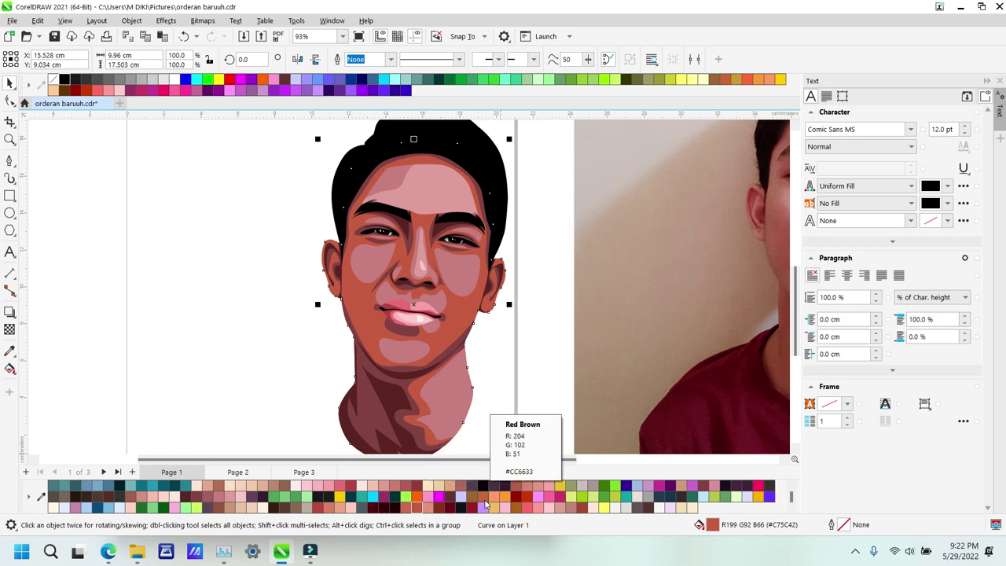
scroll(528, 498, "down", 2)
scroll(528, 497, "up", 1)
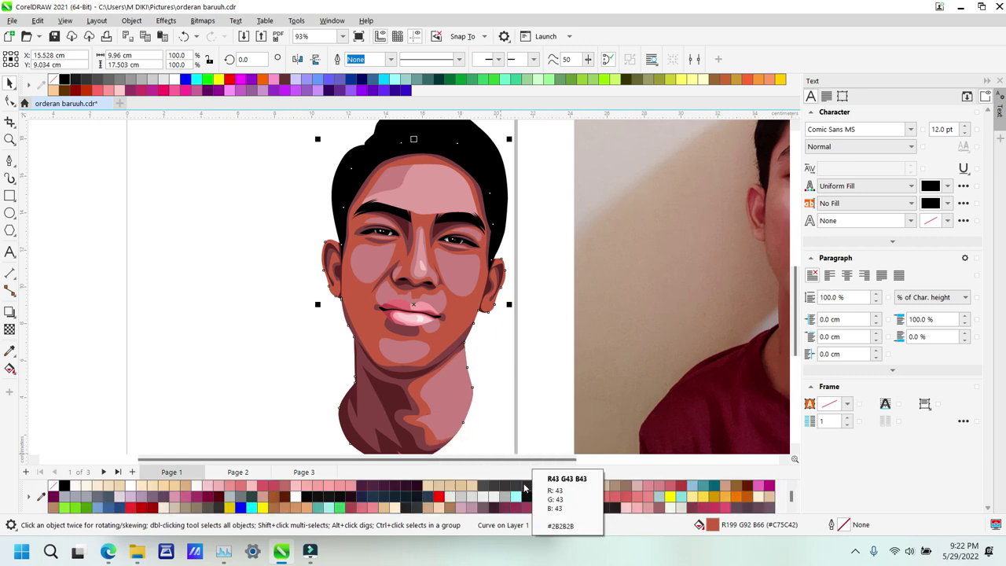
scroll(451, 503, "down", 3)
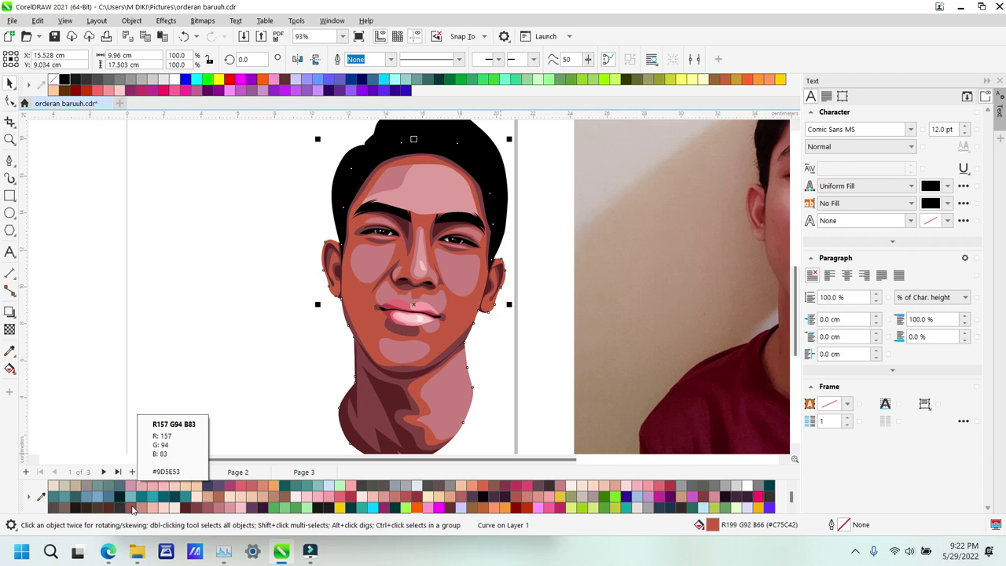
left_click(132, 509)
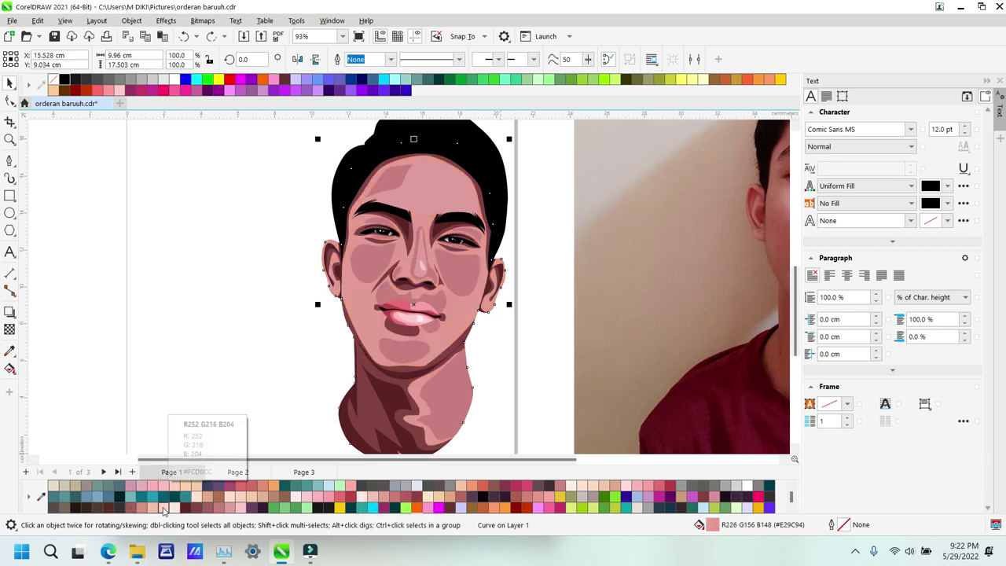
Step: Fill the highlight shapes on the chin, mouth area, cheeks, upper forehead, nose, nostril, eyelids and neck with R252 G216 B204
key("F10")
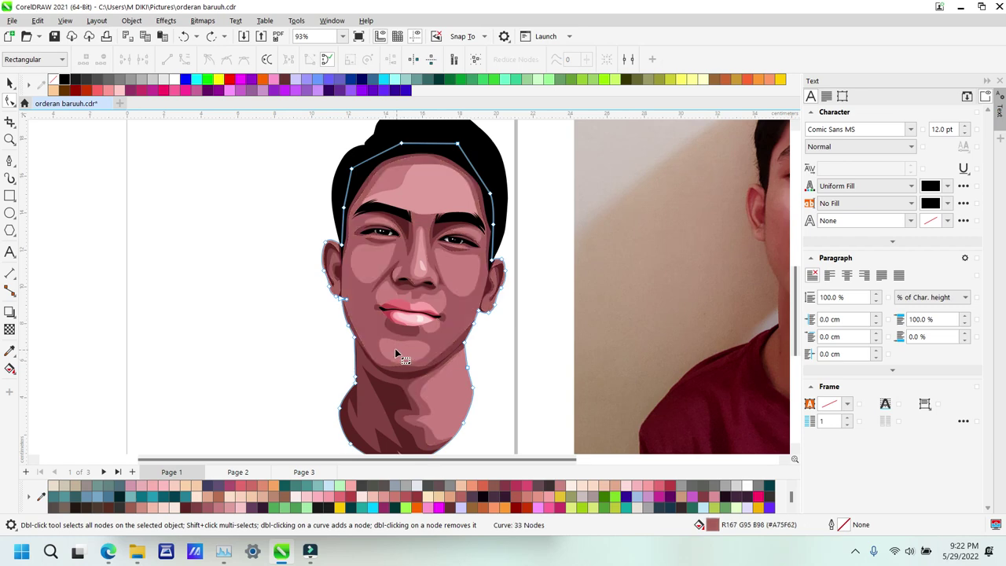
left_click(391, 346)
left_click(429, 324, "shift")
left_click(387, 290, "shift")
left_click(363, 250, "shift")
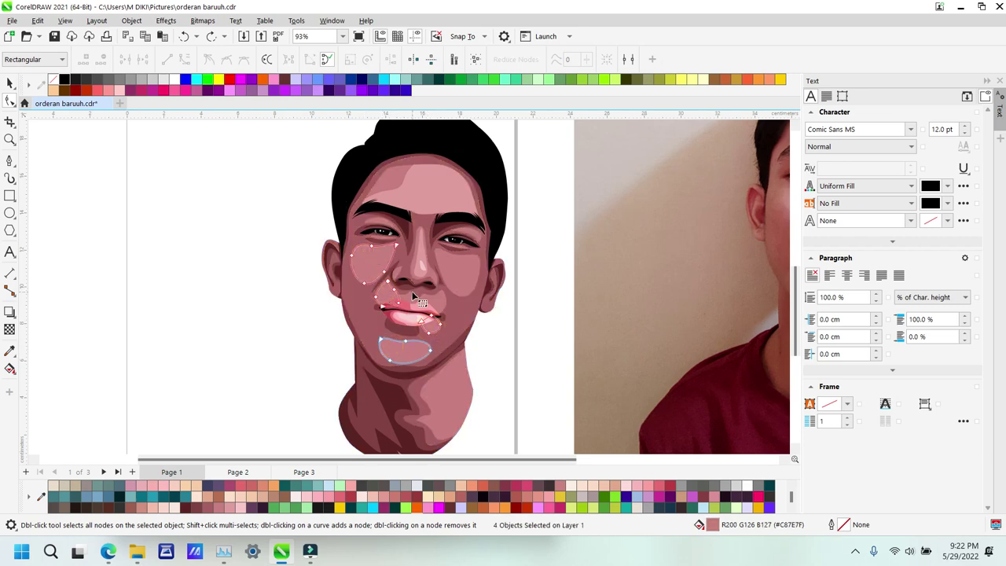
left_click(412, 296, "shift")
left_click(436, 299, "shift")
left_click(454, 273, "shift")
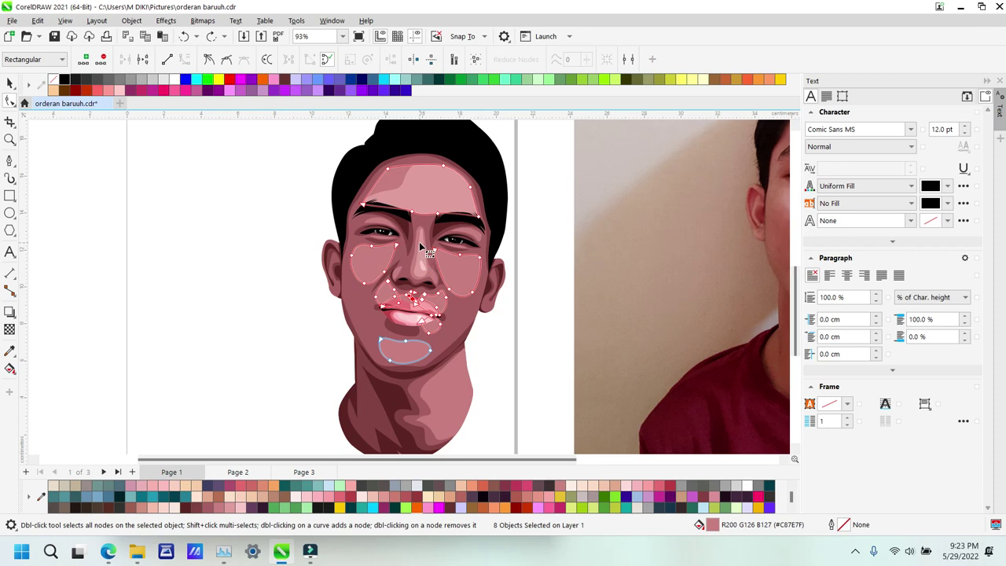
left_click(450, 404, "shift")
key("F2")
left_click_drag(371, 186, 470, 302)
left_click(394, 276, "shift")
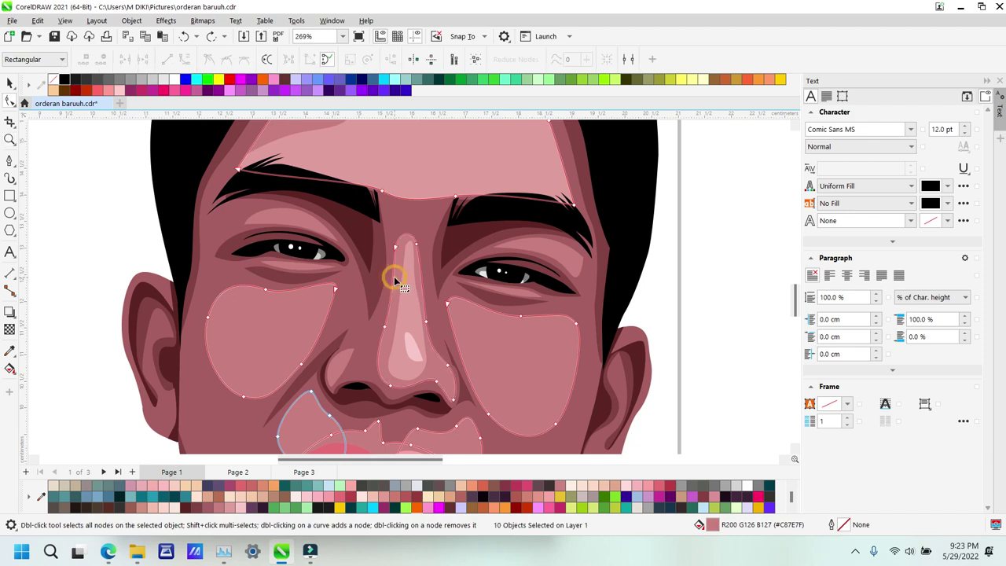
left_click(509, 295, "shift")
left_click(552, 253, "shift")
left_click(299, 224, "shift")
left_click(297, 271, "shift")
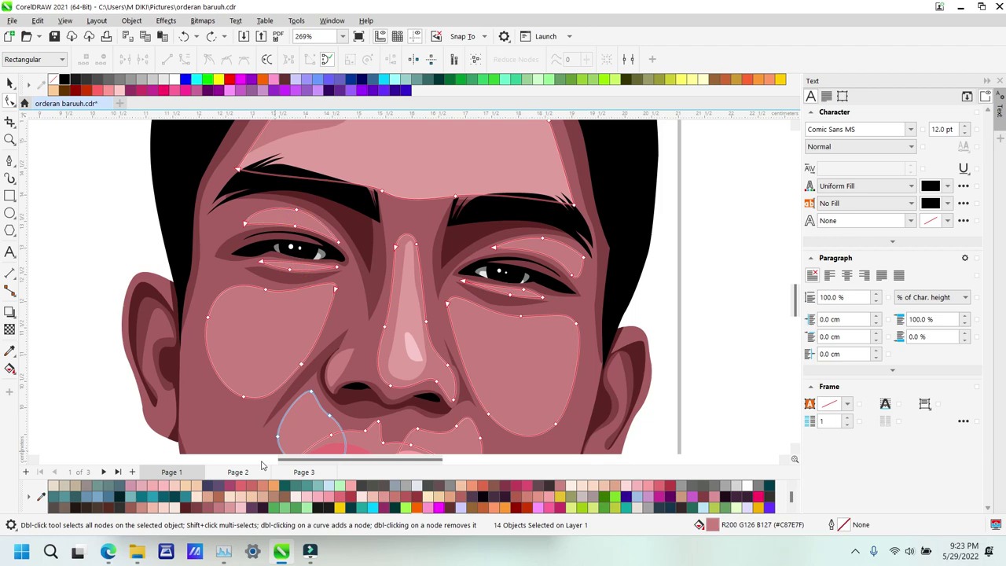
left_click(168, 509)
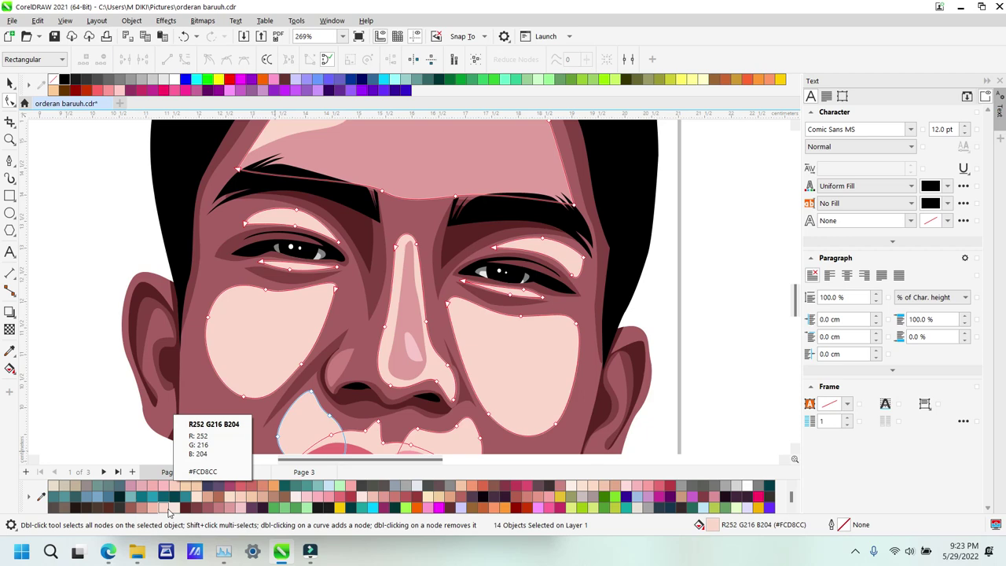
key("Escape")
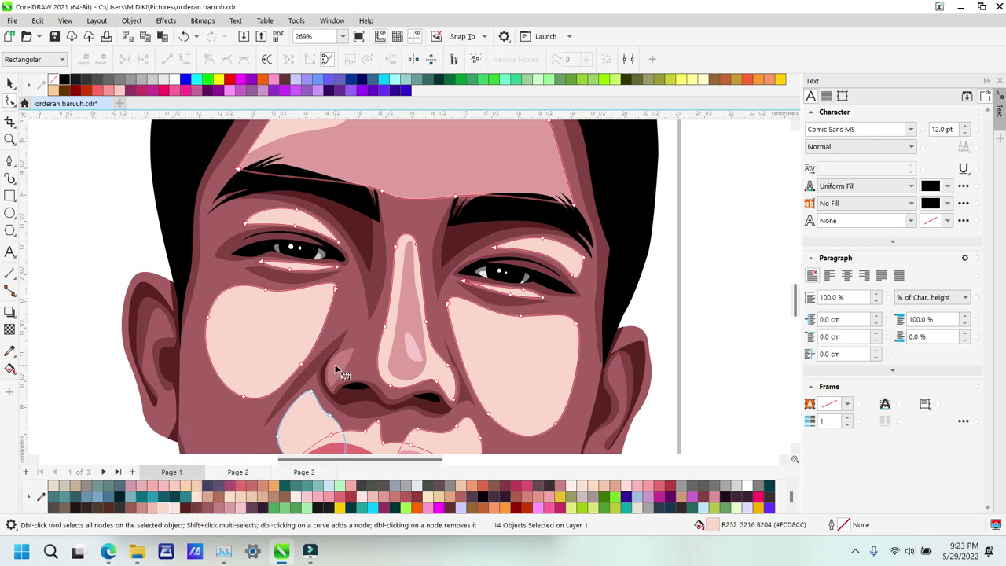
left_click(334, 364)
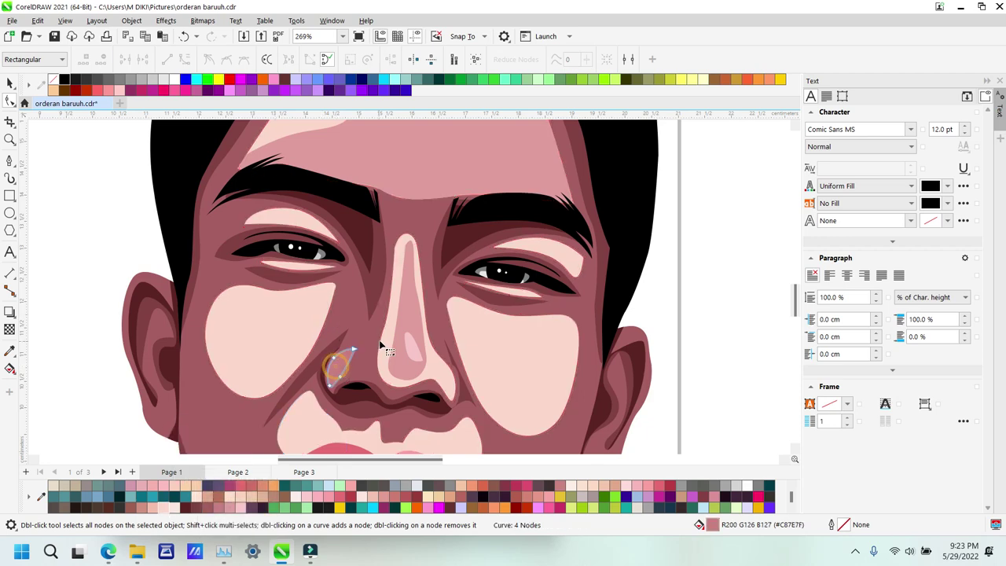
left_click(169, 509)
Step: Fill the inner nose-bridge and main forehead highlights with R250 G231 B224 and the small nose-tip highlight with white
left_click(402, 293)
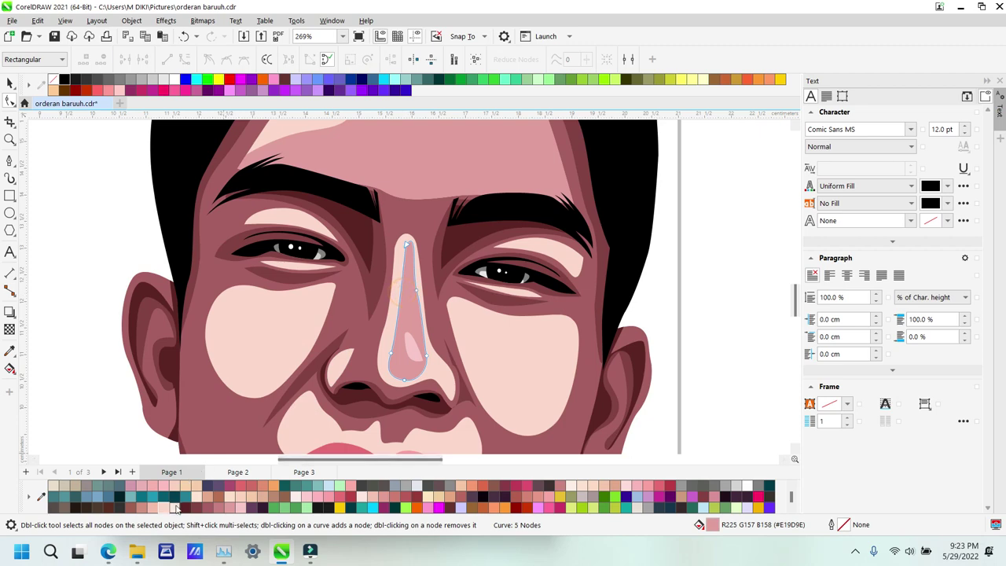
left_click(182, 499)
key("z")
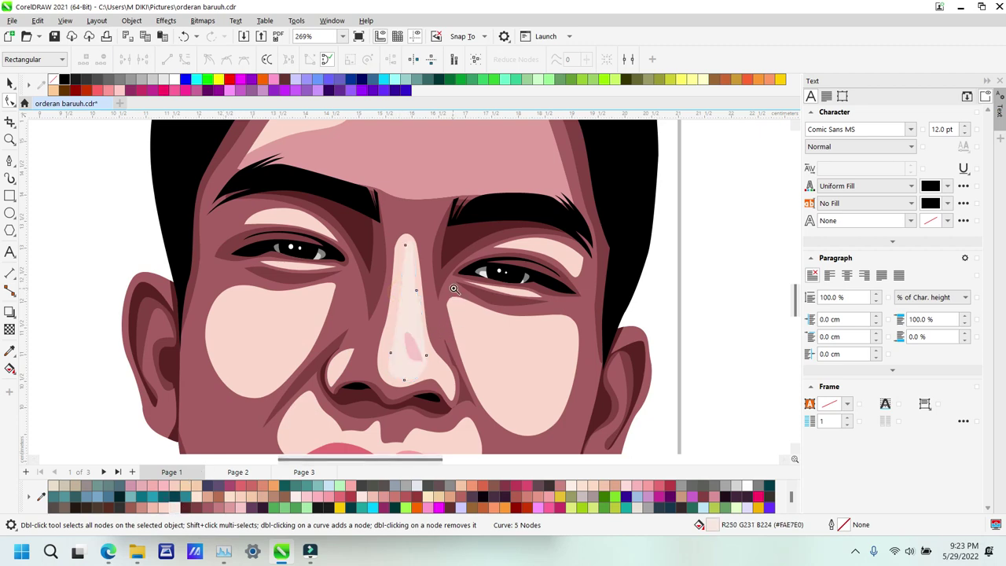
right_click(452, 288)
left_click(312, 155)
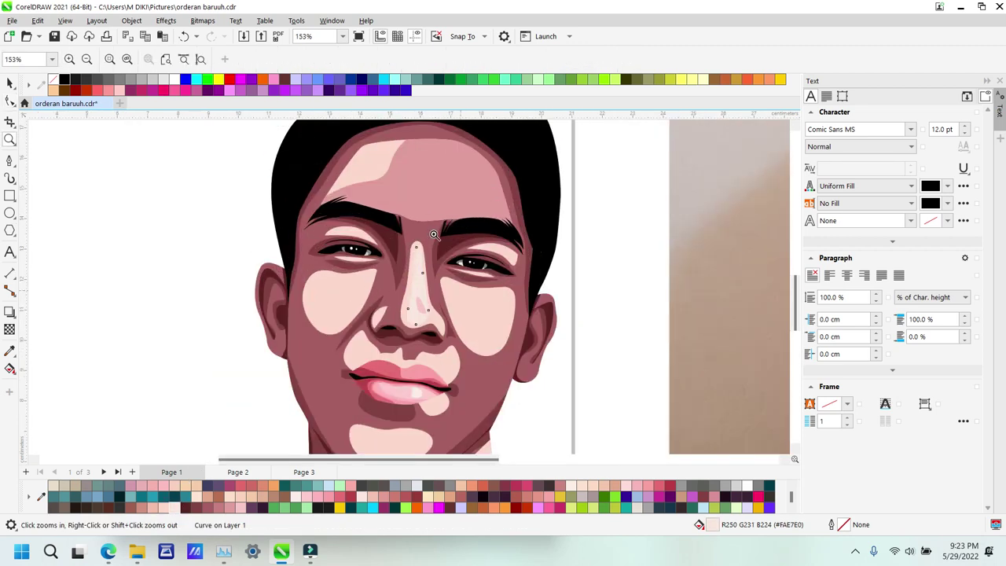
key("F10")
left_click(408, 174)
left_click(176, 503)
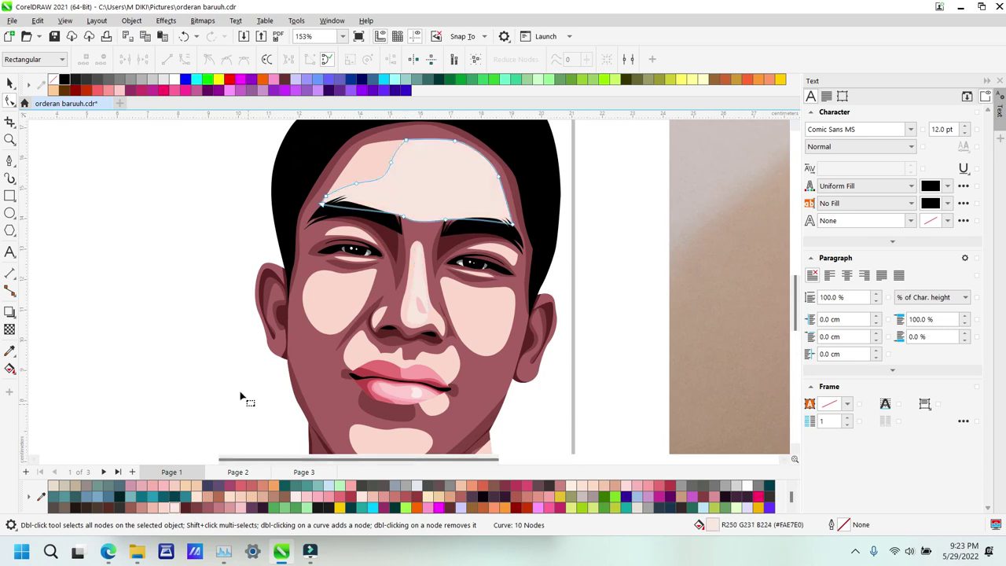
left_click(423, 311)
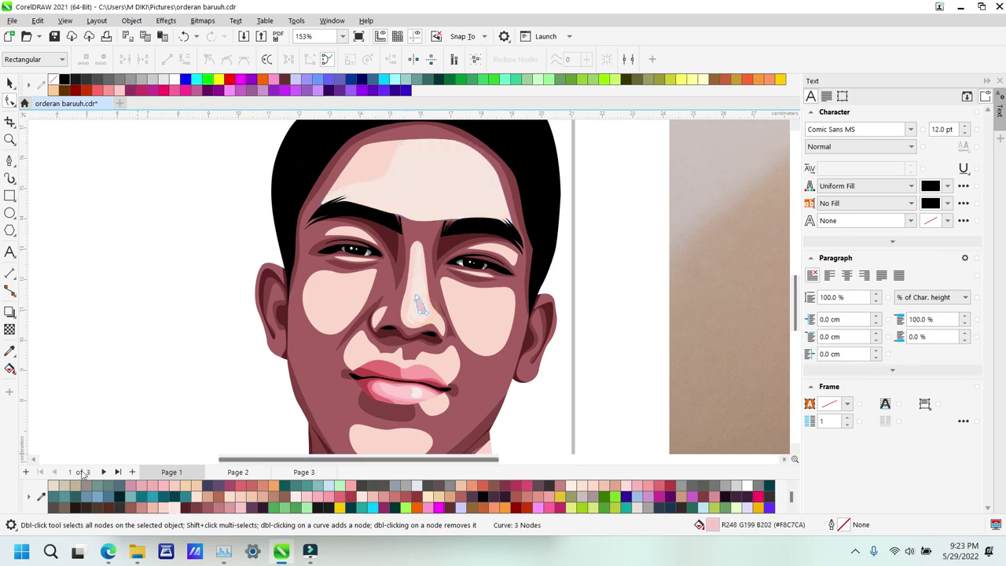
left_click(176, 80)
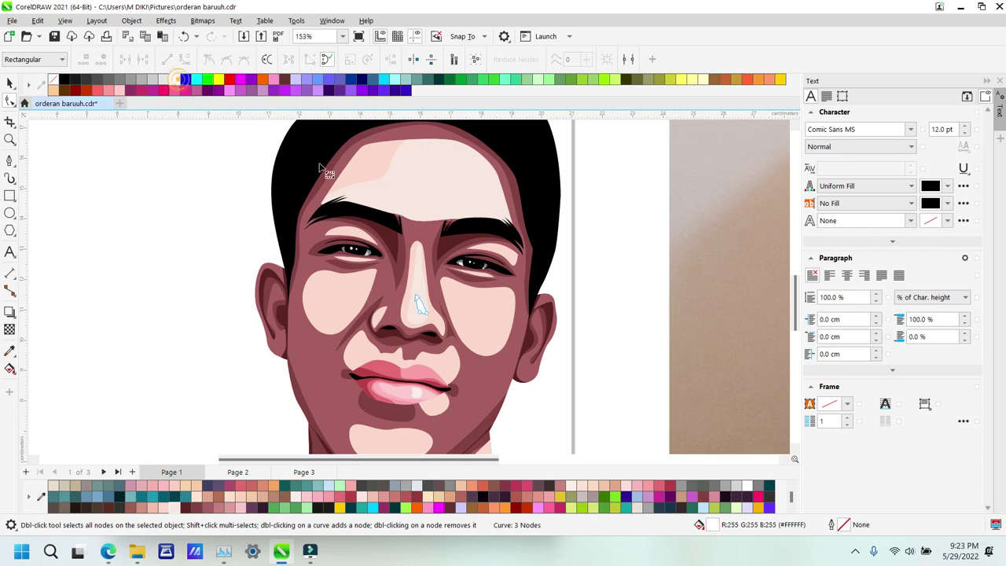
Step: Fill the darkest shadow shapes in both ears, under the eyebrows, around the nostrils and on the neck with R157 G94 B83
left_click(268, 273)
left_click(383, 236, "shift")
left_click(444, 245, "shift")
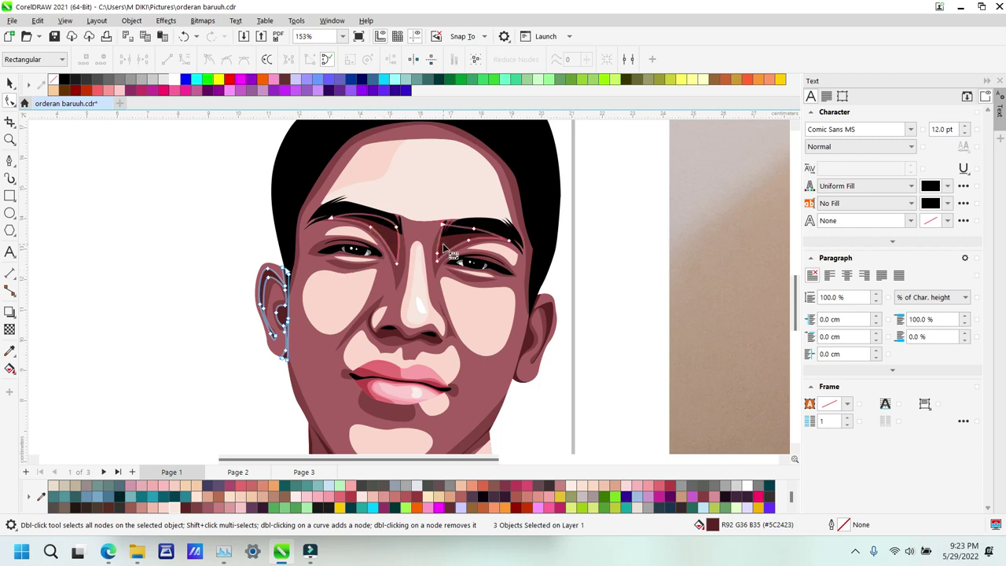
left_click(533, 344, "shift")
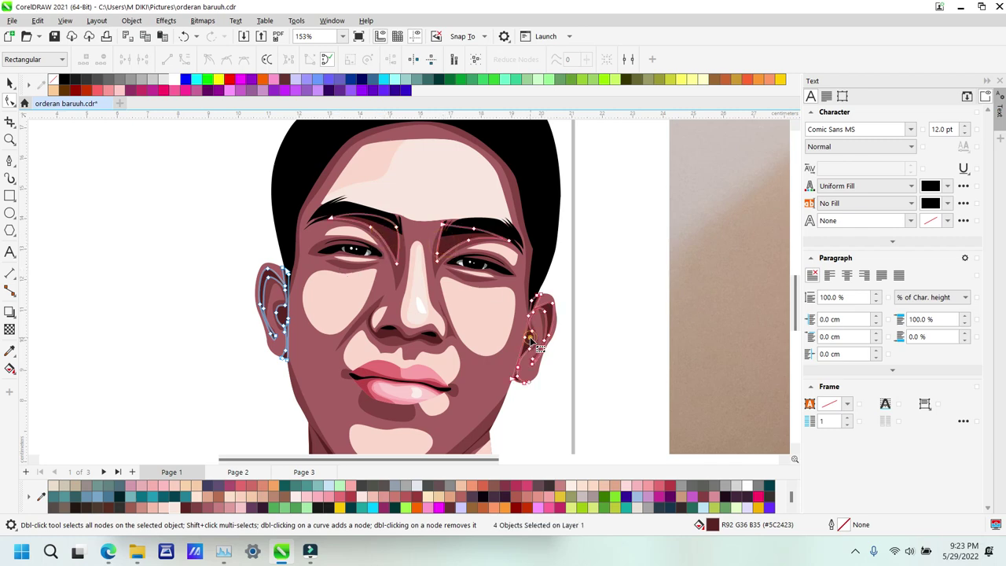
left_click(387, 336, "shift")
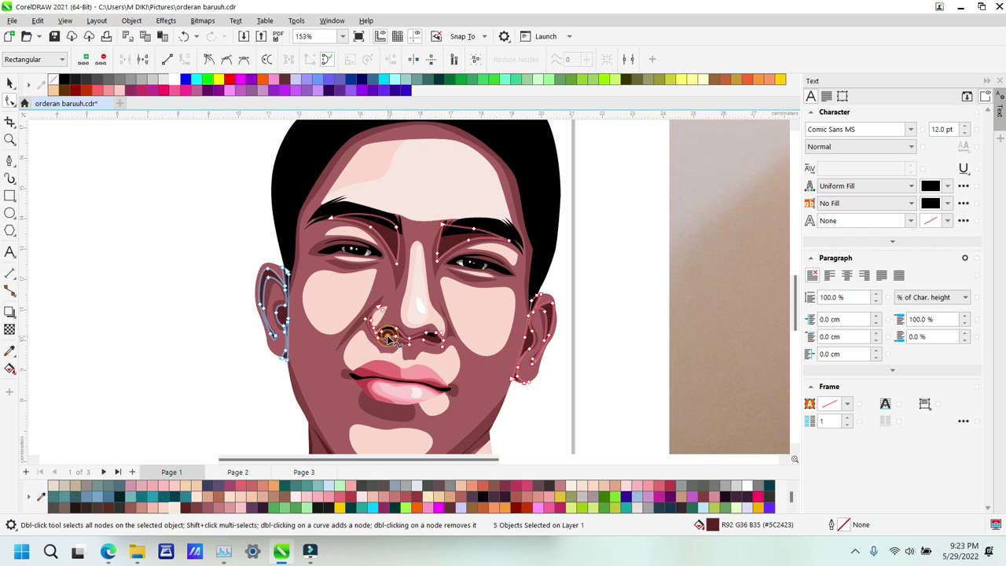
scroll(452, 385, "down", 3)
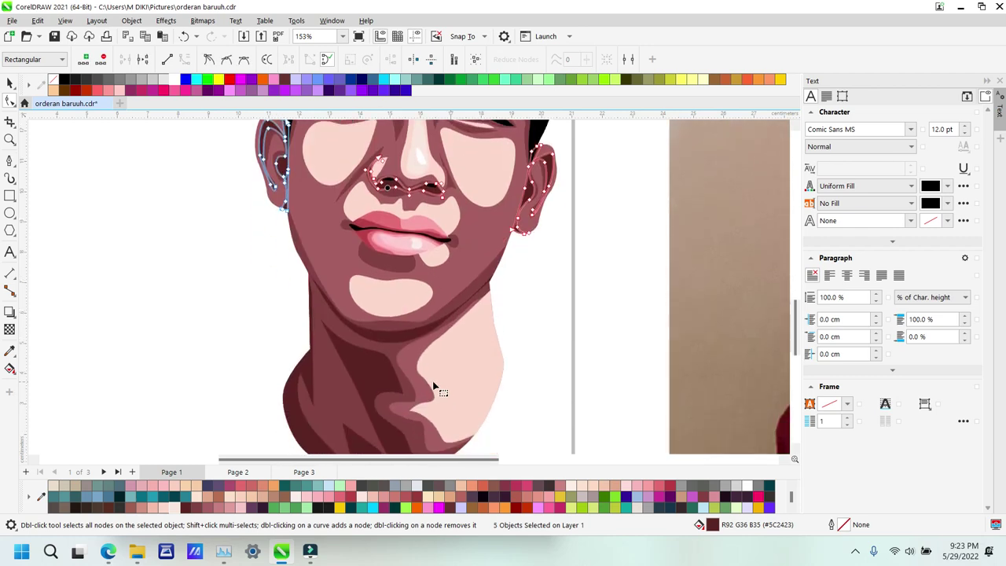
left_click(375, 367, "shift")
left_click(391, 338, "shift")
scroll(373, 268, "up", 2)
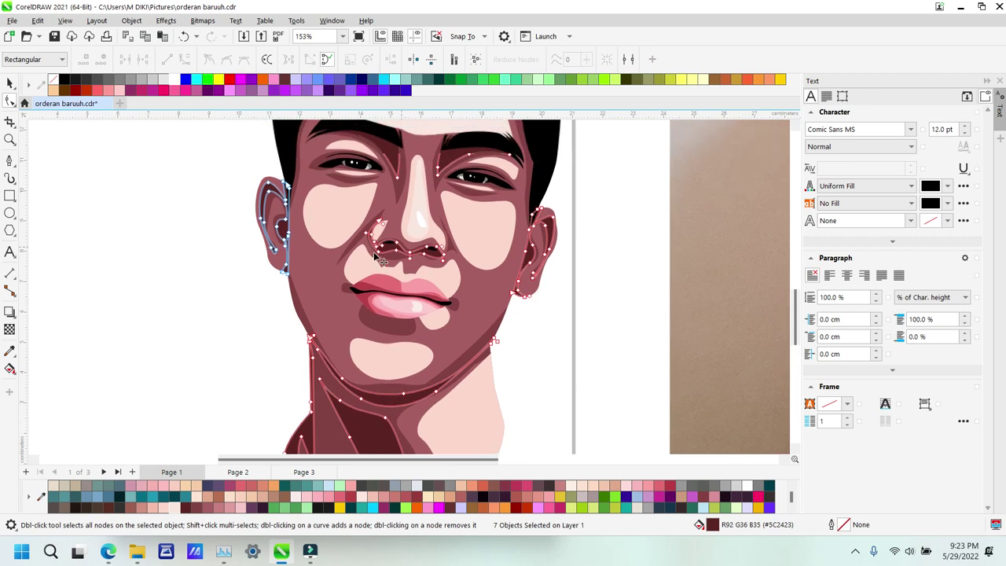
left_click(133, 507)
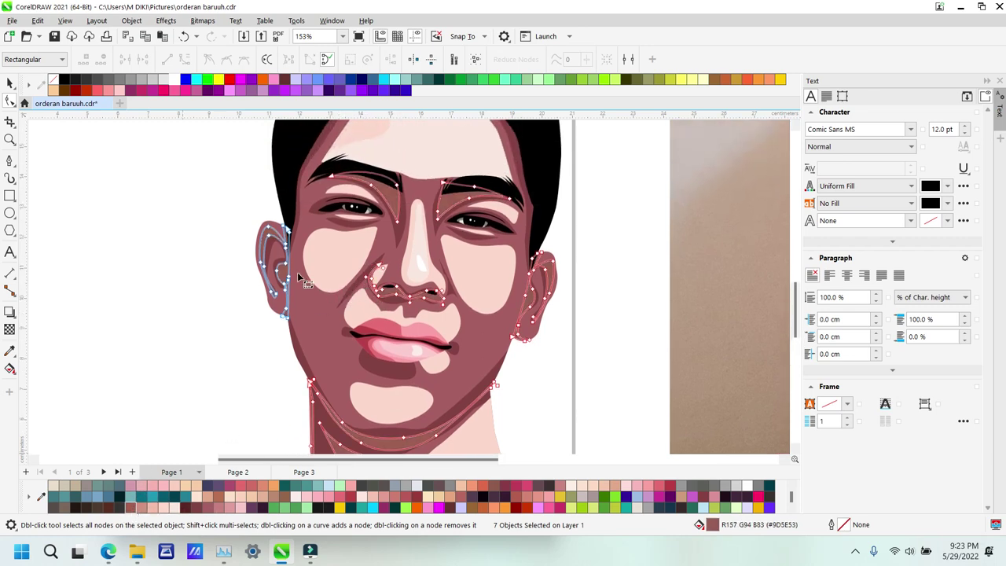
Step: Fill the mid-tone shadow shapes around the eyes, nose, mouth, ears, hairline, jaw and neck with R209 G143 B129
left_click(401, 245)
left_click(437, 224, "shift")
left_click(465, 238, "shift")
left_click(370, 227, "shift")
left_click(313, 203, "shift")
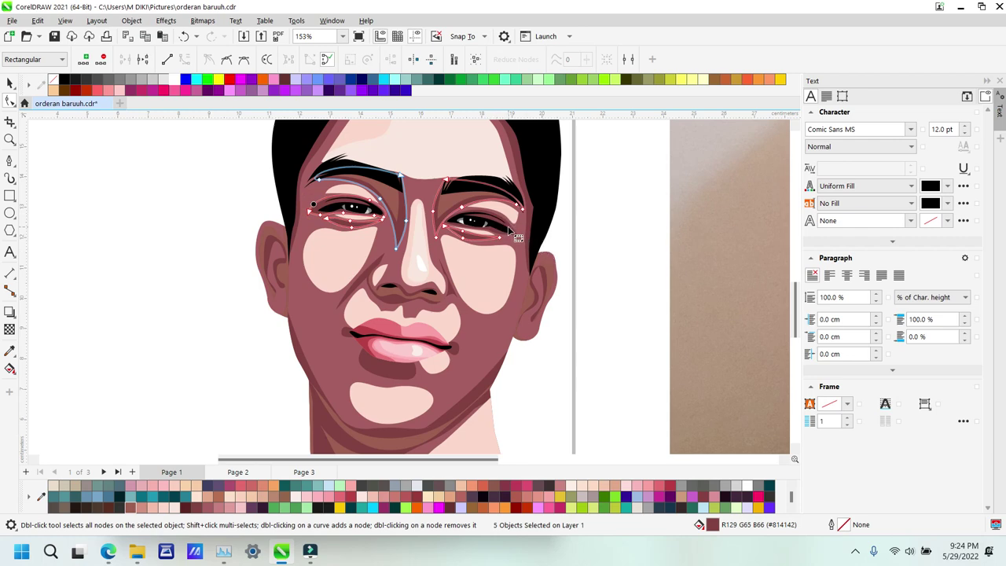
left_click(520, 154, "shift")
left_click(520, 154, "shift")
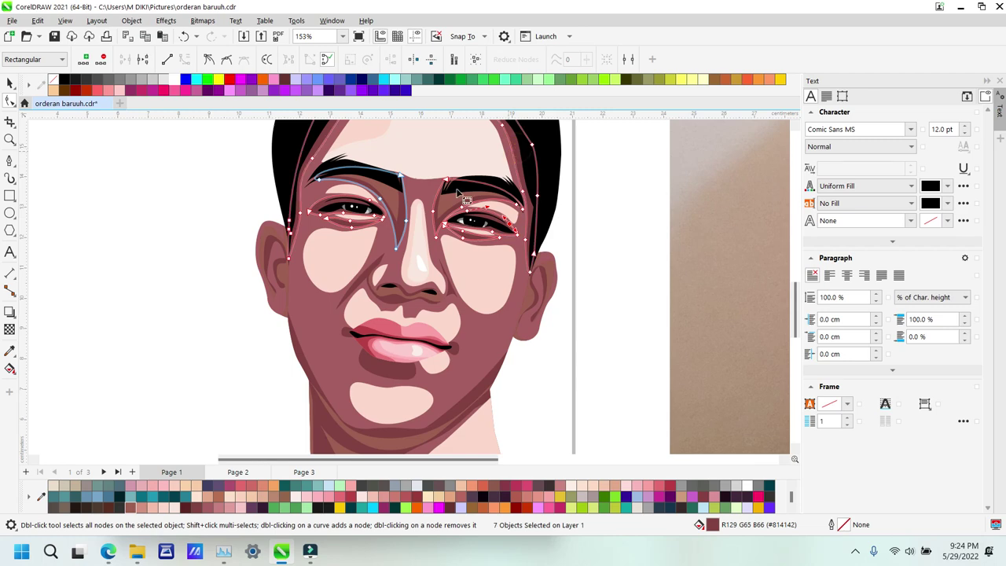
left_click(269, 242, "shift")
left_click(537, 296, "shift")
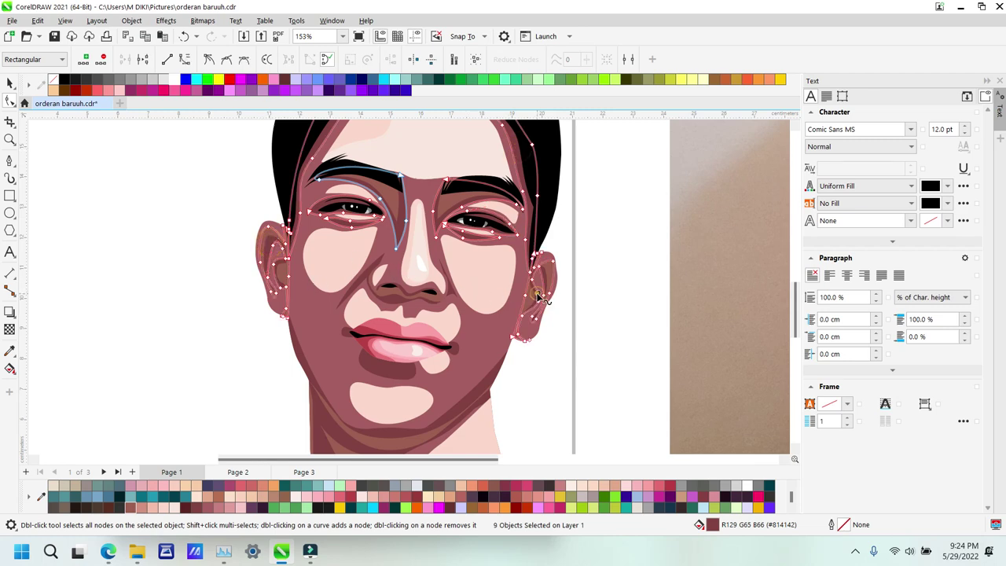
left_click(375, 362, "shift")
left_click(348, 335, "shift")
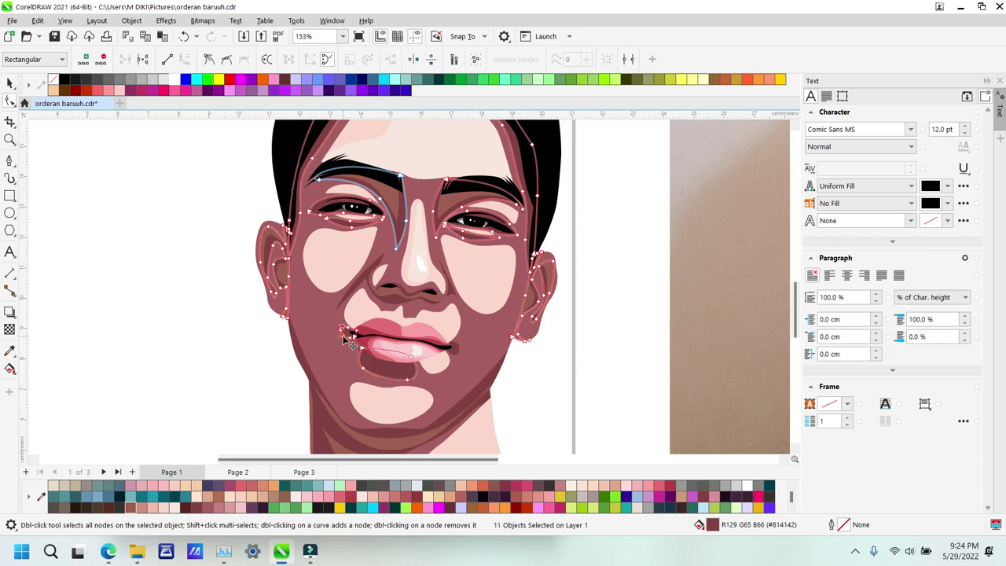
left_click(456, 346, "shift")
left_click(357, 281, "shift")
left_click(454, 291, "shift")
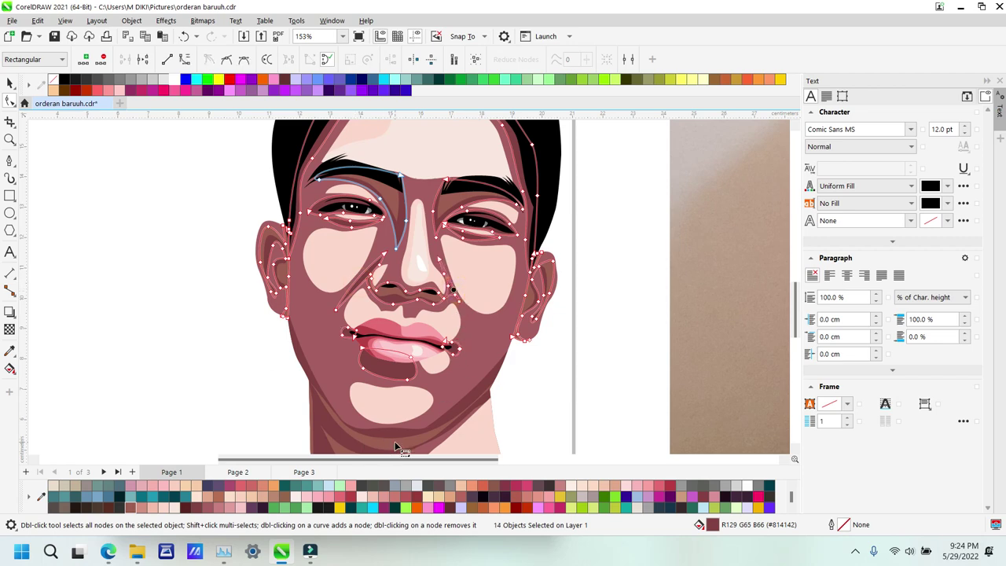
left_click(475, 391, "shift")
left_click(300, 358, "shift")
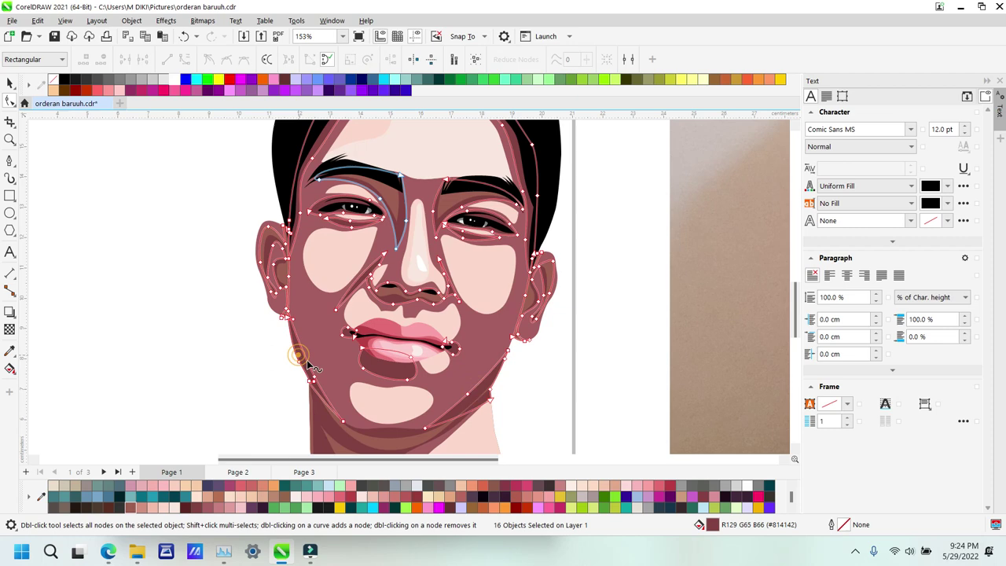
left_click(320, 418, "shift")
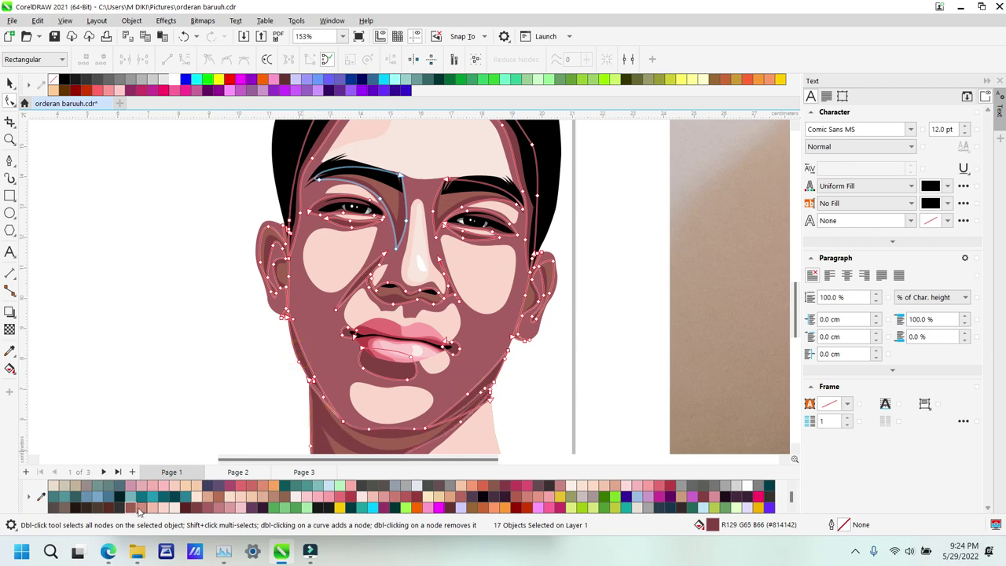
Step: Fill the base skin shape covering the face, ears and neck with a light pink skin tone from the palette
key("z")
right_click(416, 296)
key("space")
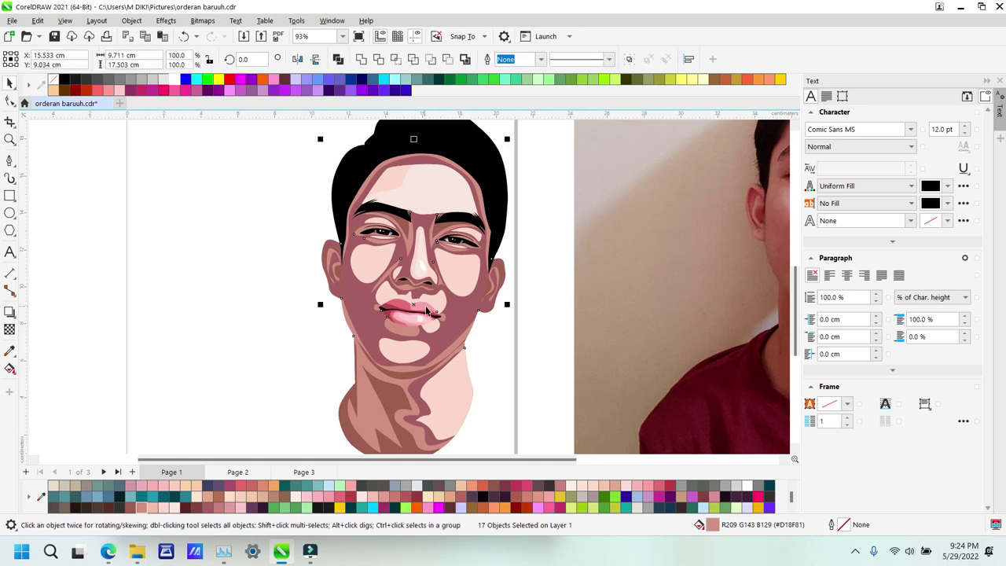
left_click(454, 331)
left_click(153, 510)
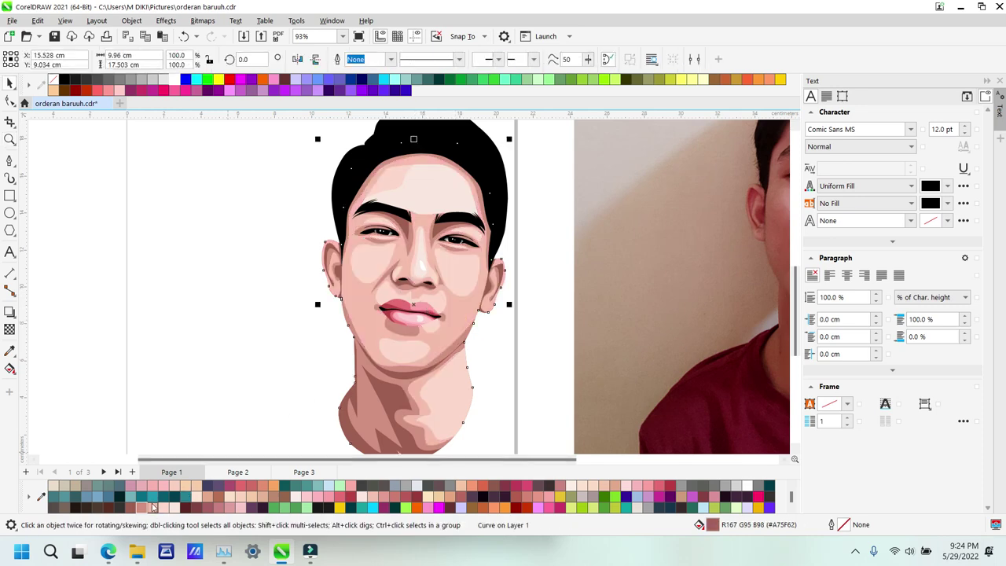
key("space")
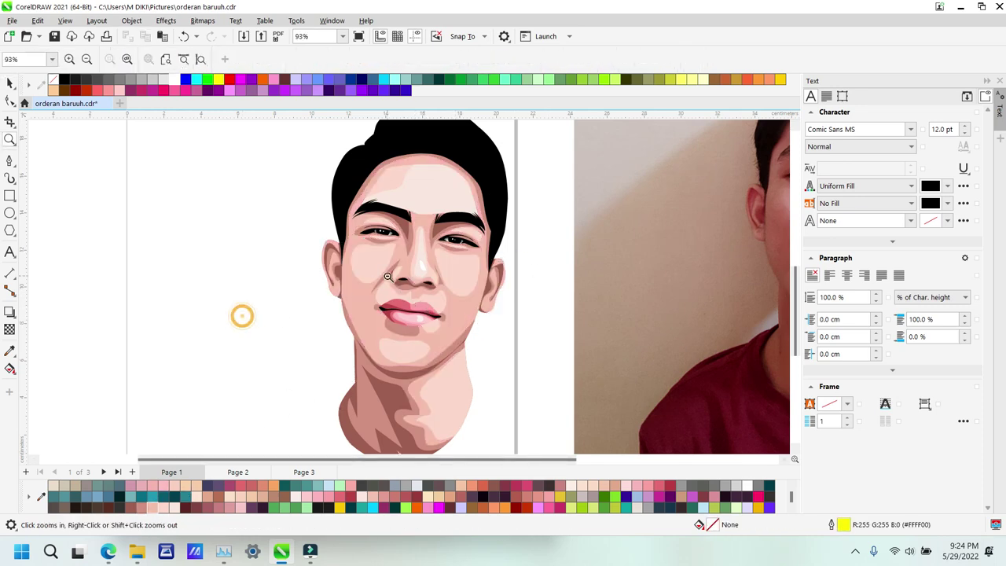
Step: Give the forehead's left highlight shape a fountain fill from R252 G216 B204 to the light pink base tone, ending near the upper-left hairline
scroll(409, 258, "down", 3)
left_click_drag(343, 213, 515, 366)
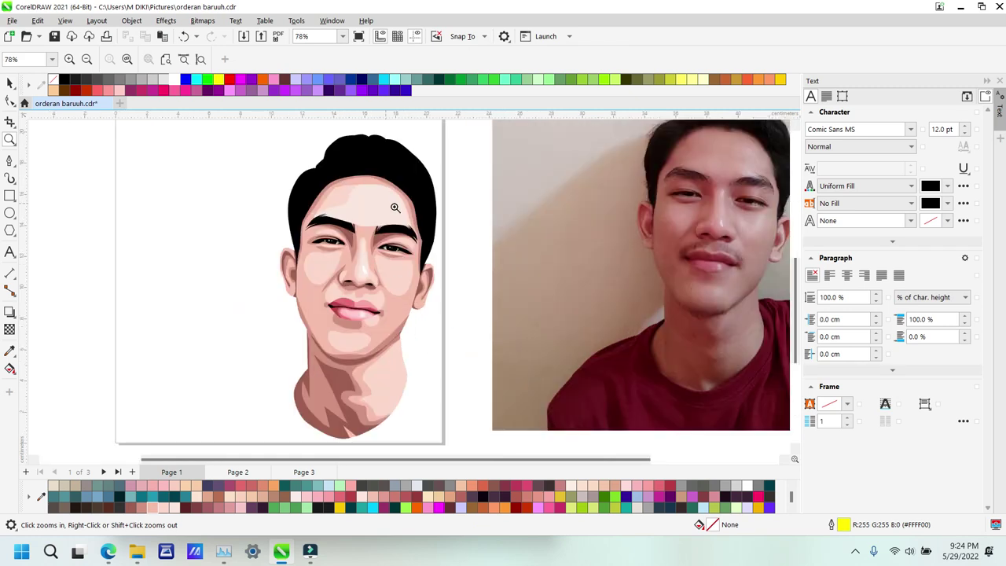
left_click_drag(261, 157, 479, 375)
left_click_drag(305, 153, 524, 280)
key("space")
left_click(253, 202)
key("g")
left_click_drag(311, 223, 245, 160)
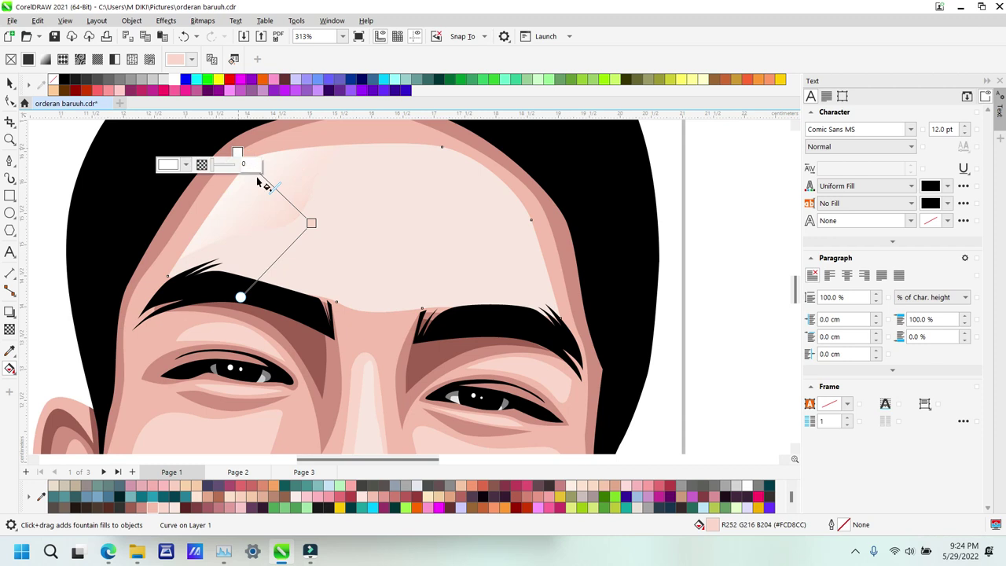
left_click(154, 514)
left_click_drag(237, 151, 207, 126)
Step: Give the main forehead highlight a fountain fill from R250 G231 B224 to the light pink base tone toward the right hairline
left_click(393, 231)
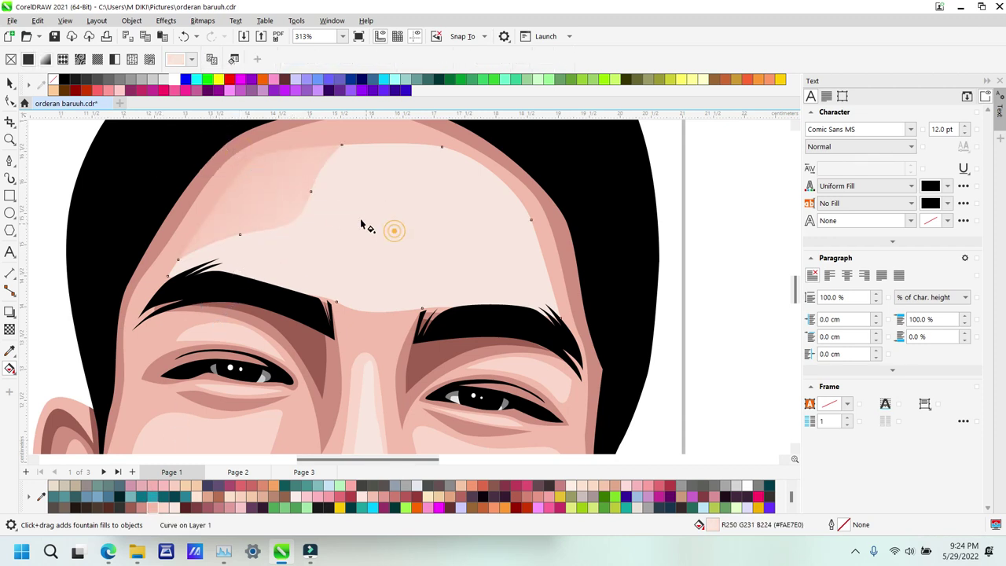
left_click_drag(366, 253, 516, 163)
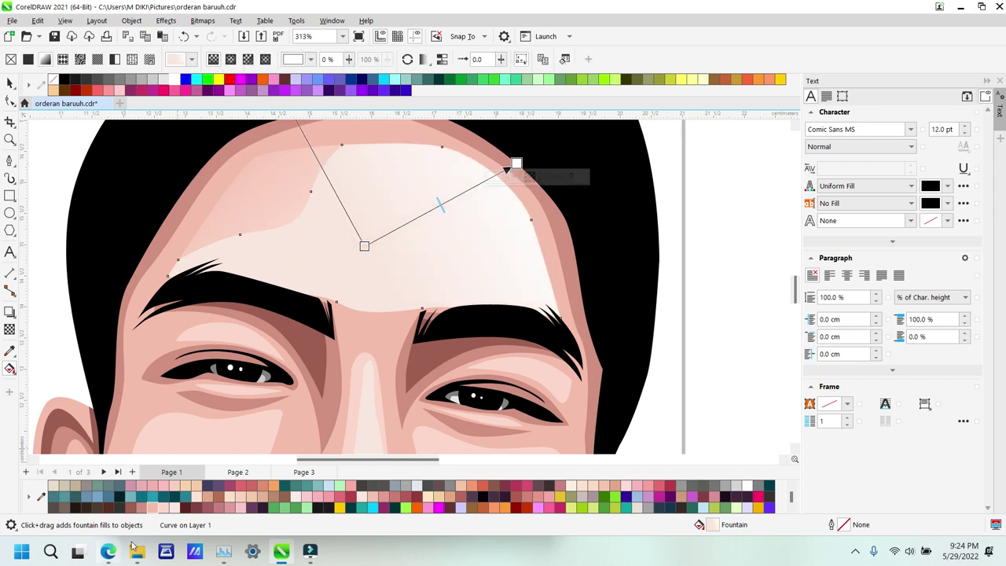
left_click(154, 514)
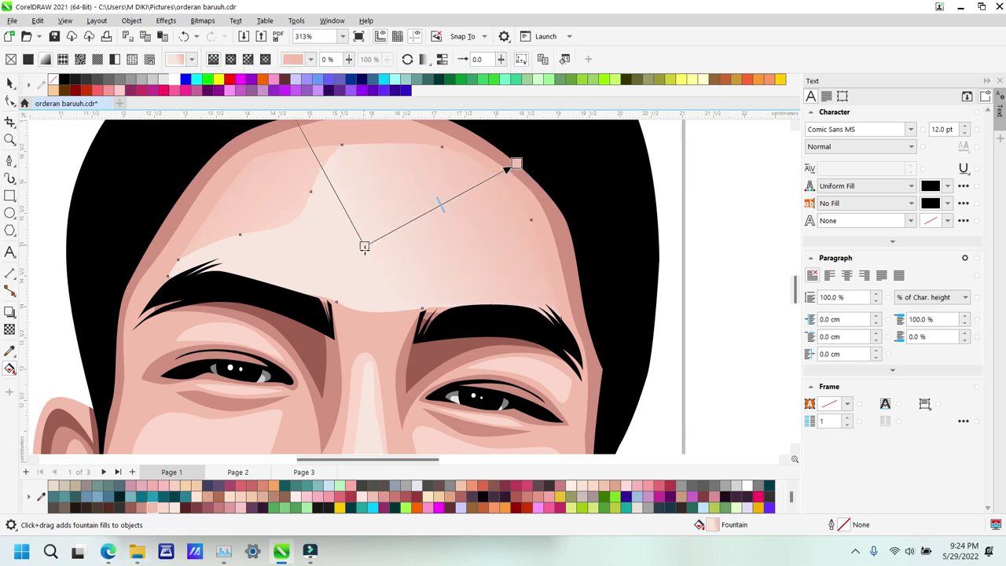
Step: Re-aim the main forehead highlight's fountain fill so it runs from the right half of the forehead up past the upper hairline
left_click_drag(364, 246, 334, 300)
left_click_drag(515, 164, 540, 142)
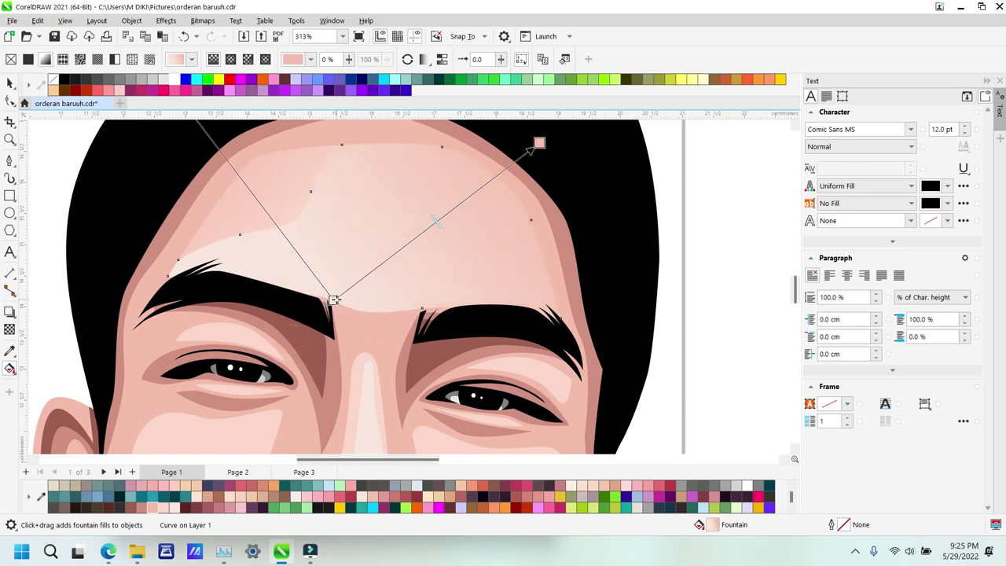
key("z")
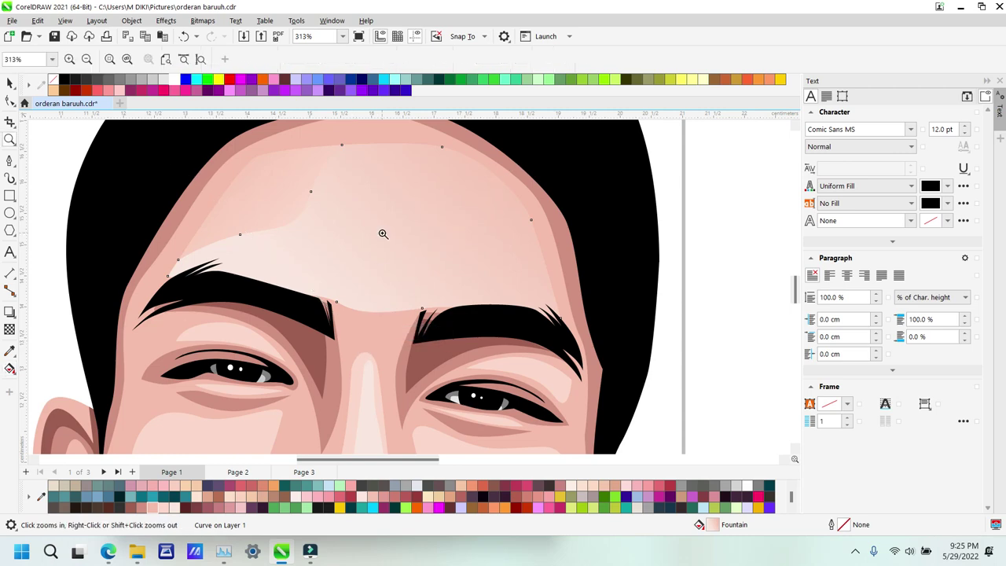
scroll(383, 234, "down", 4)
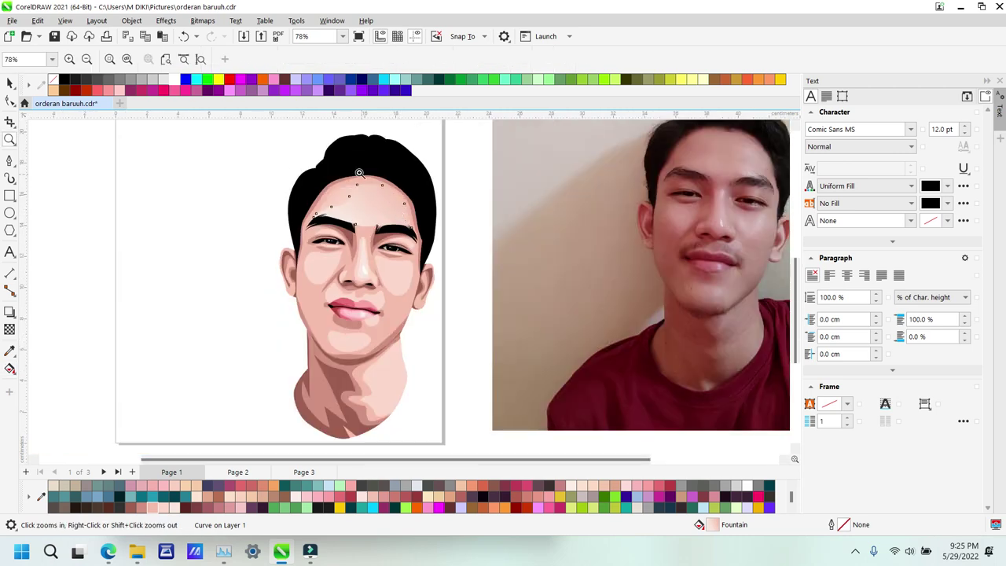
left_click_drag(337, 157, 437, 293)
key("F10")
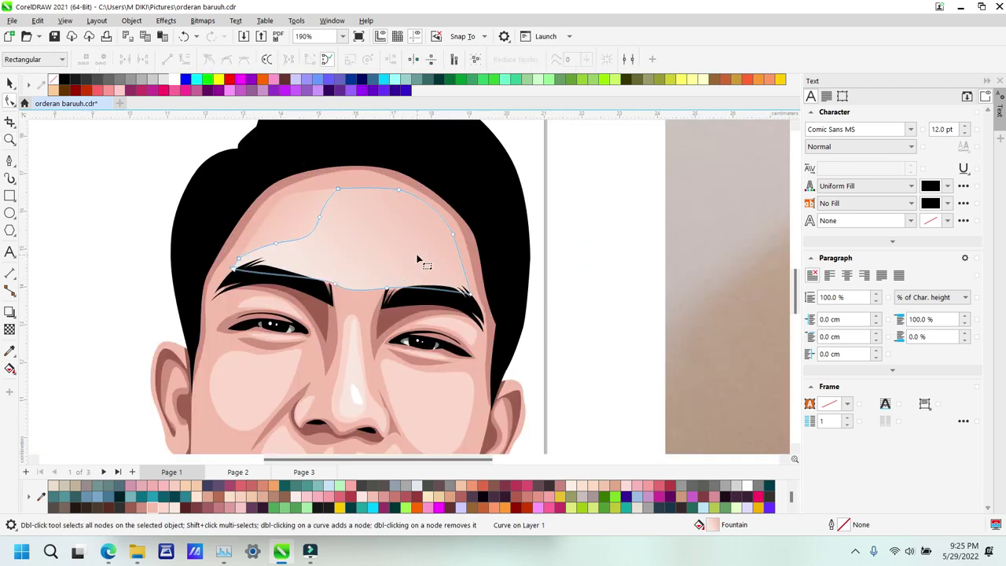
key("g")
left_click_drag(417, 255, 414, 161)
left_click_drag(417, 258, 394, 154)
left_click_drag(418, 258, 406, 220)
mouse_move(395, 154)
left_mouse_down()
mouse_move(378, 153)
mouse_move(391, 172)
left_mouse_up()
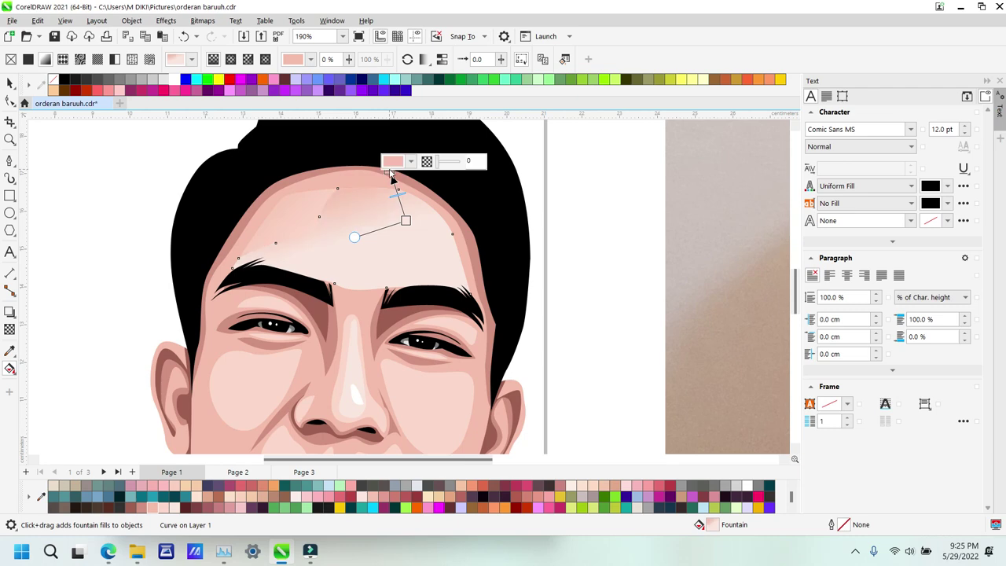
left_click_drag(391, 172, 399, 147)
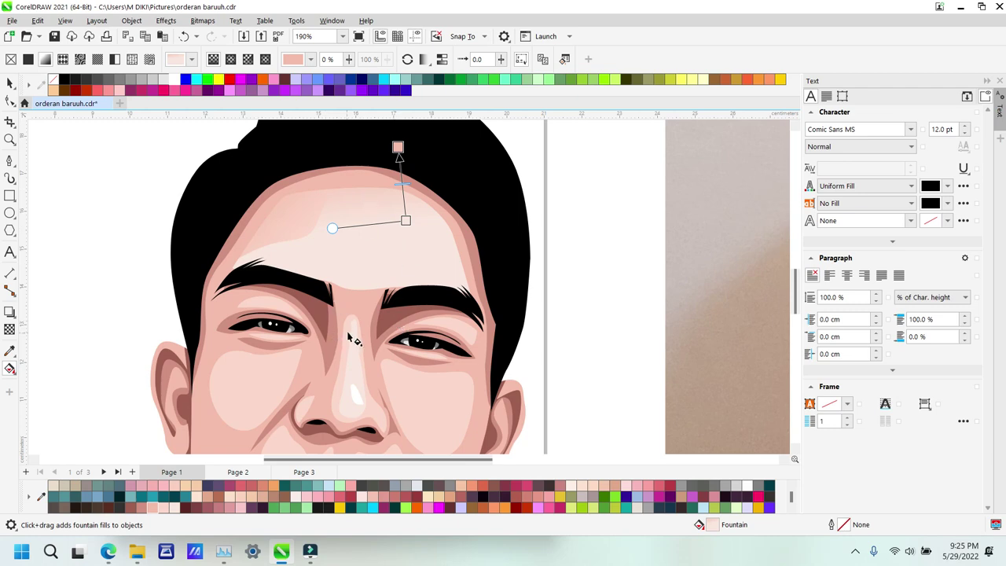
Step: Give the mid-tone shadows on both sides of the nose bridge fountain fills fading down to the light pink base tone
key("z")
left_click_drag(146, 216, 544, 446)
key("g")
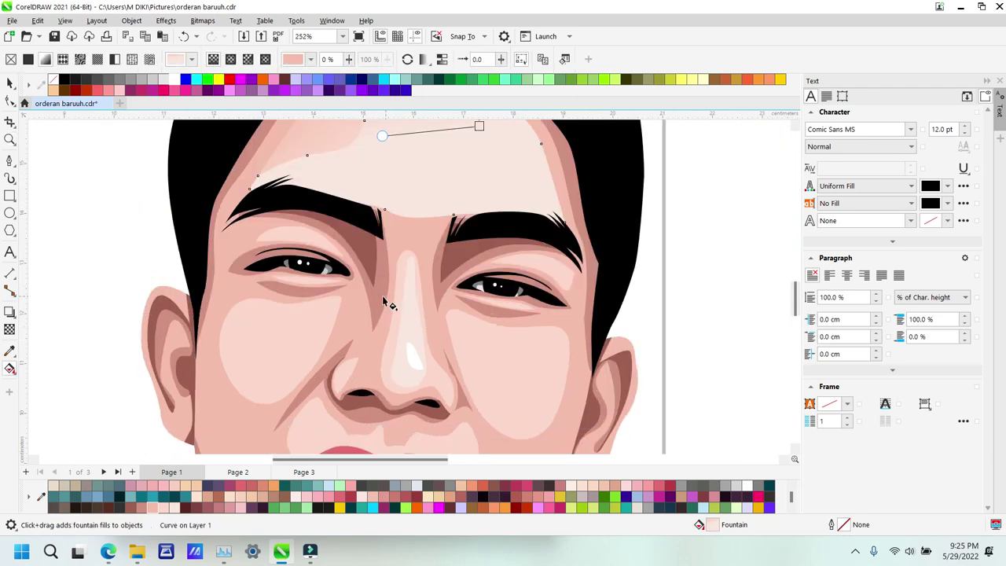
left_click_drag(361, 200, 391, 363)
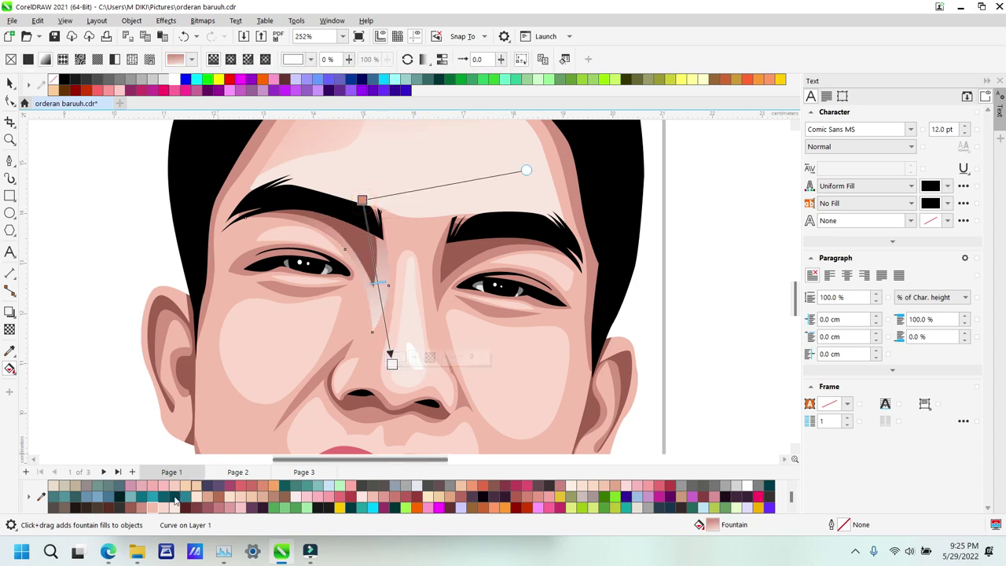
left_click(152, 509)
left_click_drag(391, 366, 382, 352)
left_click_drag(479, 214, 422, 327)
left_click(149, 510)
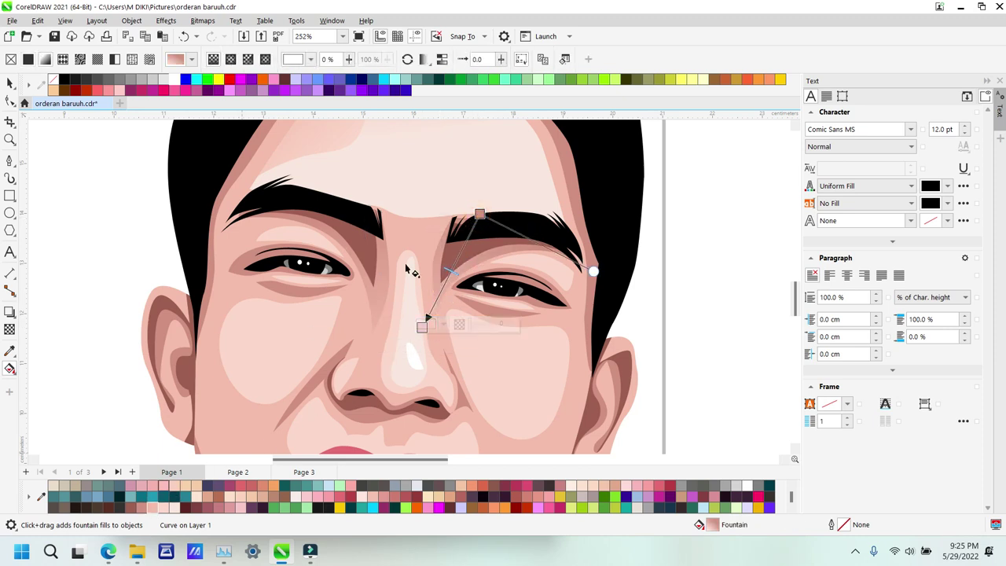
Step: Give the dark R157 G94 B83 shadows under both inner eyebrows fountain fills fading to the light pink base tone toward the nose
left_click(349, 231)
left_click_drag(341, 204, 398, 334)
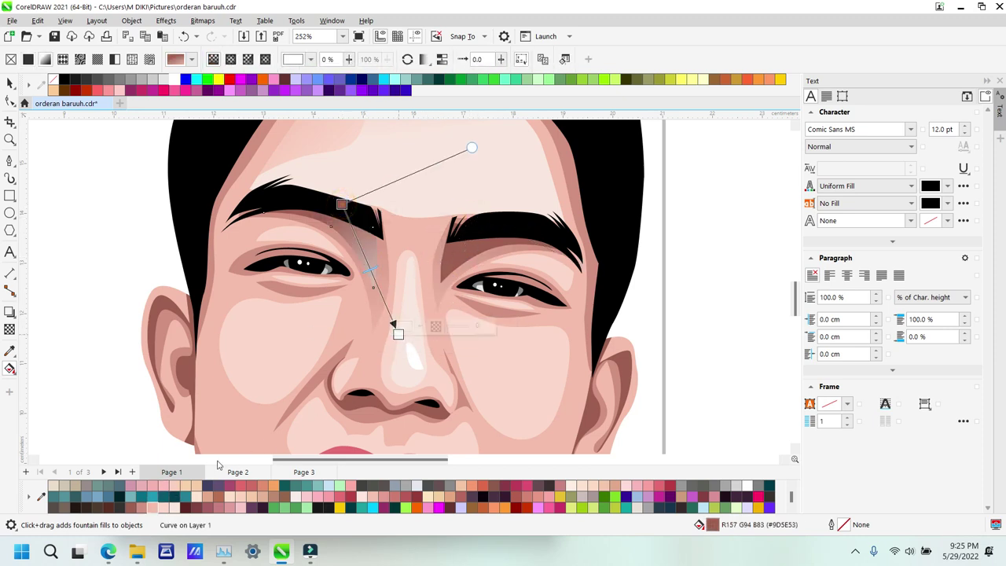
left_click(398, 334)
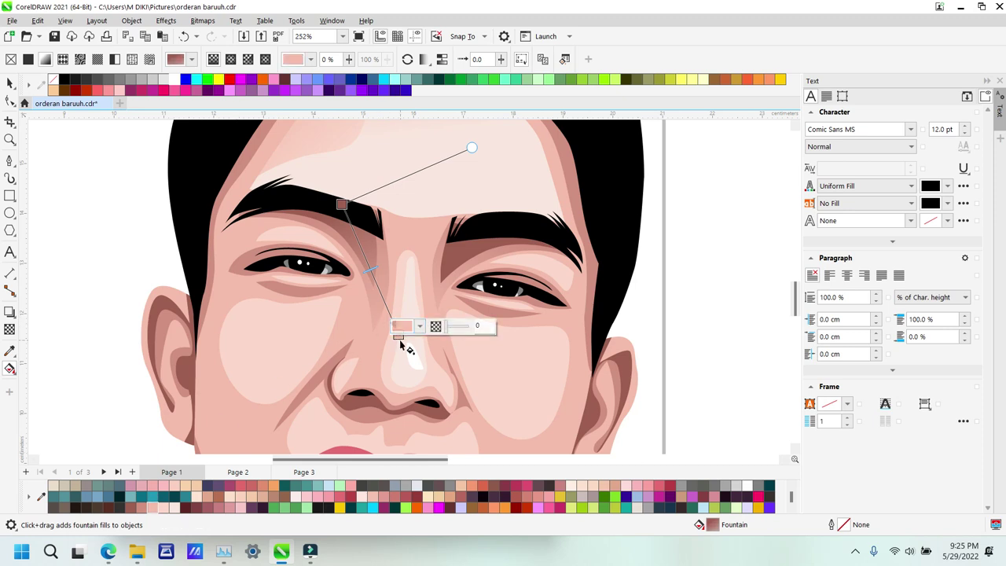
left_click_drag(400, 336, 386, 356)
left_click(453, 249)
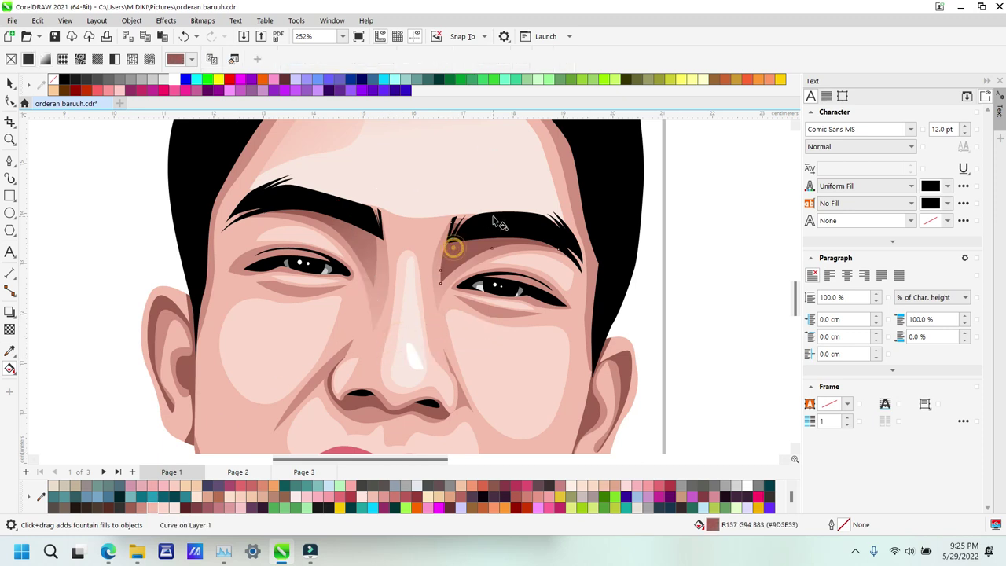
left_click_drag(493, 215, 403, 335)
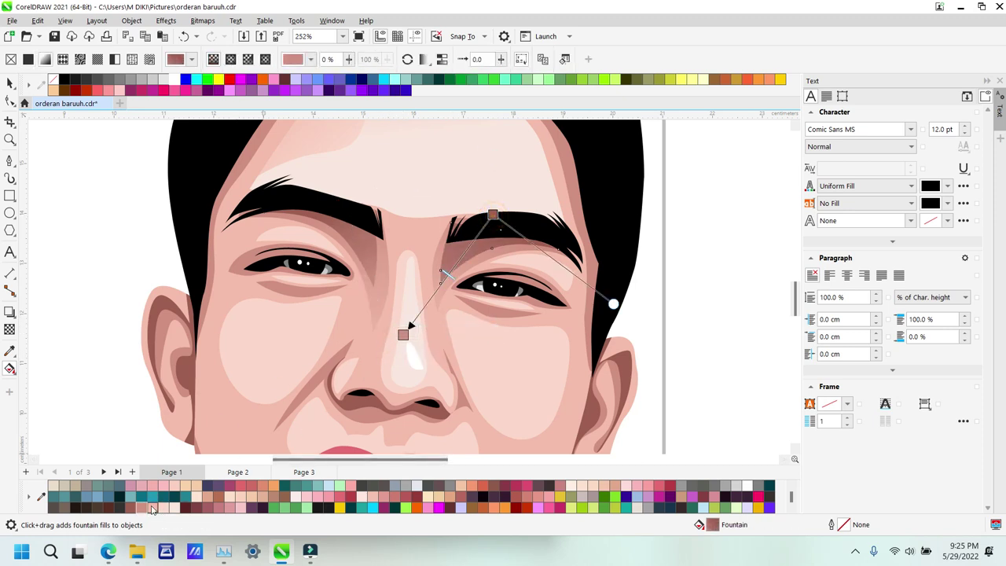
Step: Give the left eye's upper-lid and under-eye highlights fountain fills fading outward to the light pink base tone
left_click(307, 235)
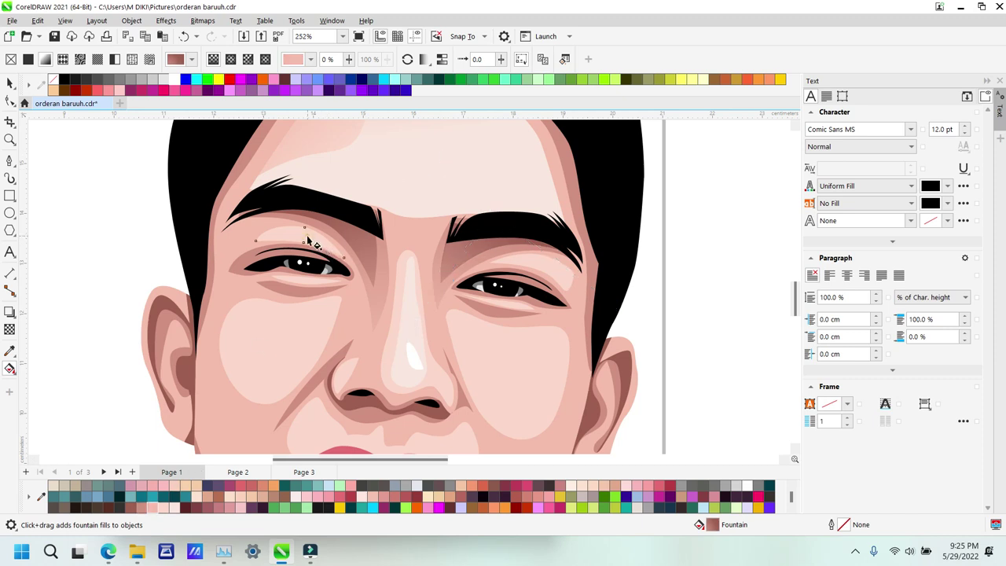
left_click_drag(312, 237, 220, 232)
left_click(154, 507)
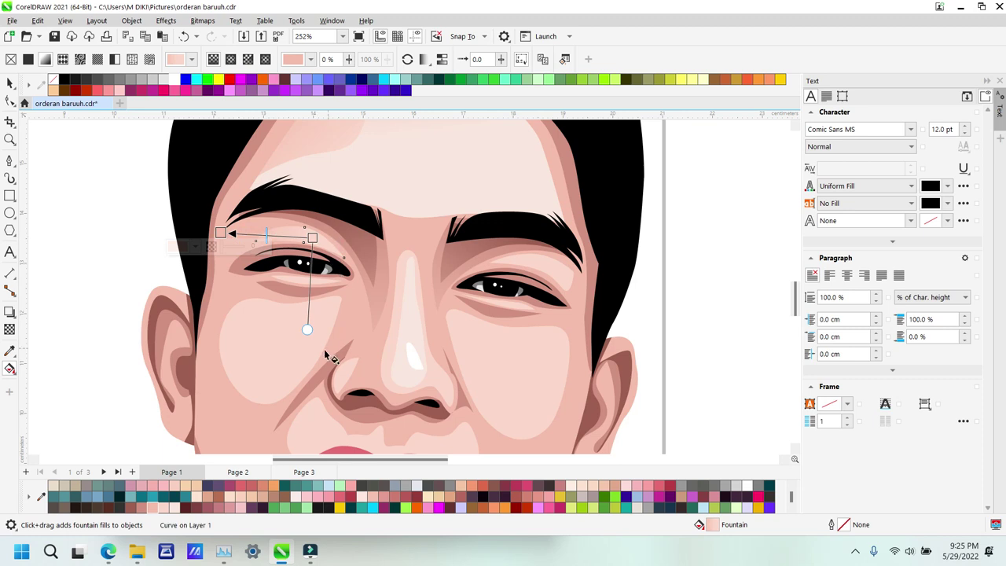
left_click(325, 283)
left_click_drag(323, 279, 255, 281)
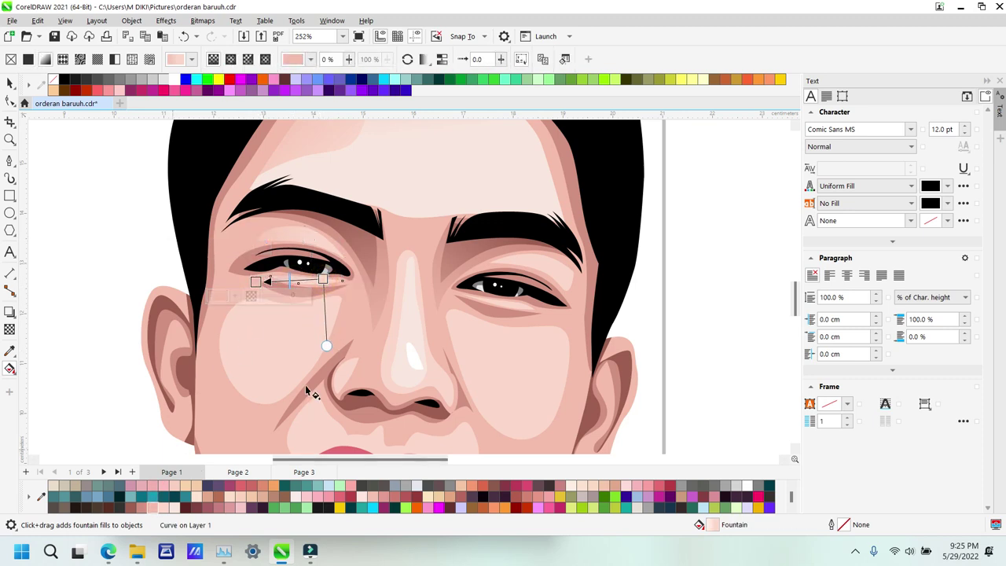
Step: Give the right eye's upper-lid and under-eye highlights fountain fills fading outward to the light pink base tone
left_click_drag(523, 254, 572, 279)
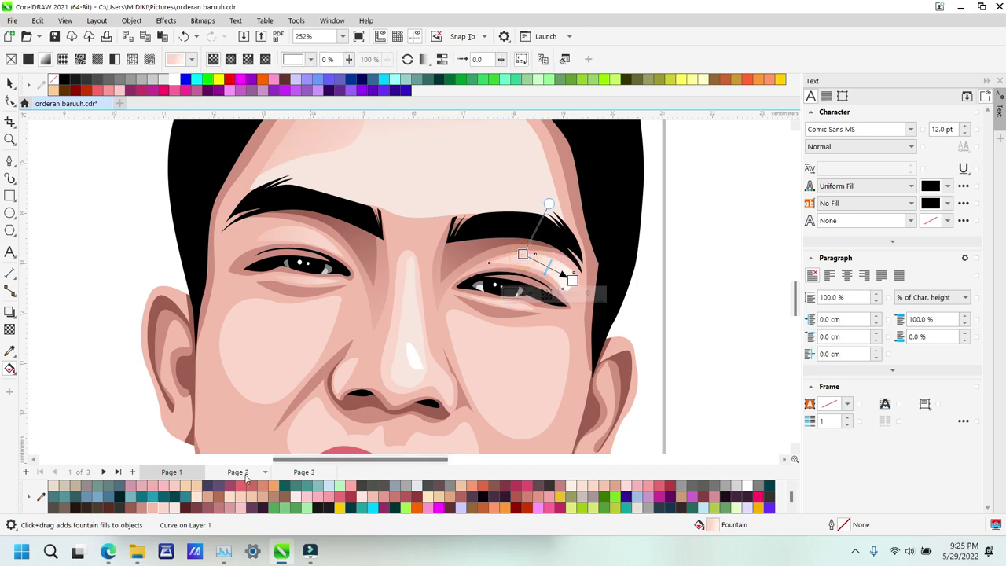
left_click(152, 505)
left_click_drag(522, 254, 503, 249)
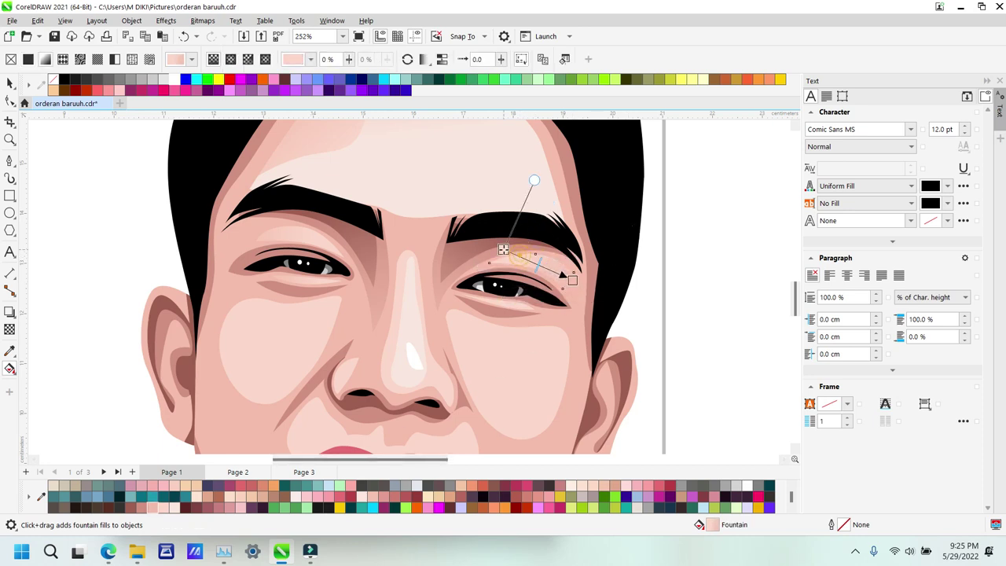
left_click_drag(573, 280, 586, 285)
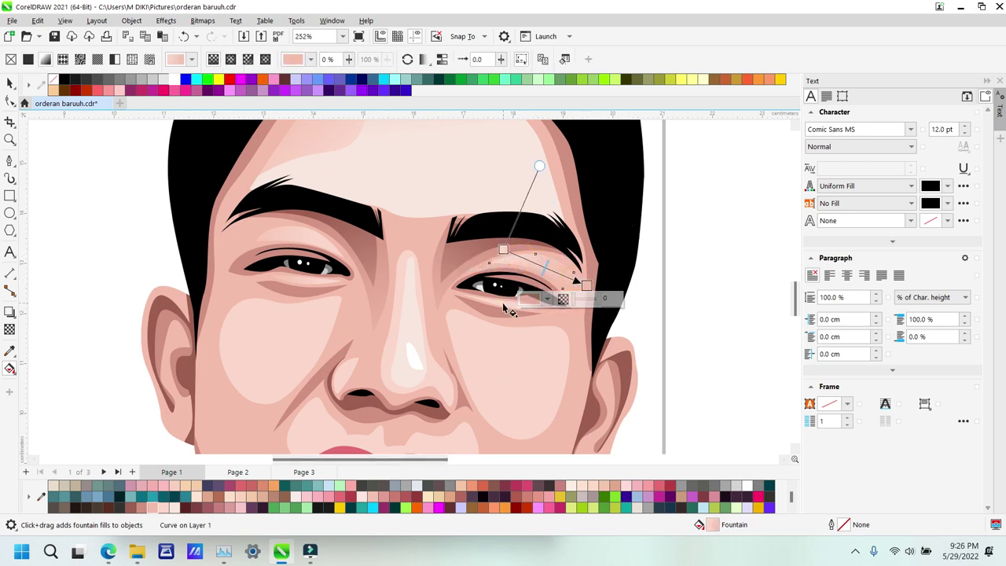
left_click(502, 304)
left_click_drag(491, 306, 541, 308)
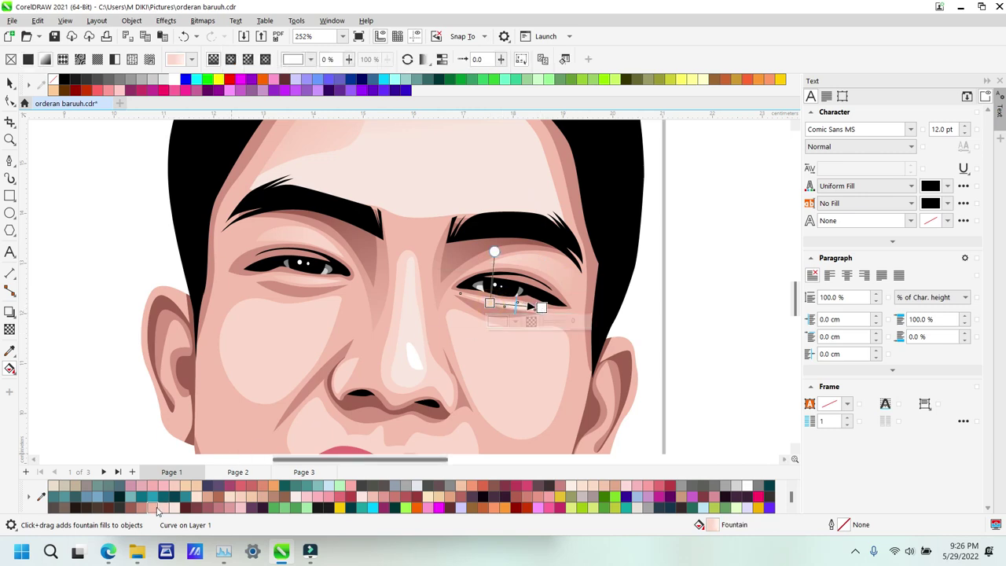
Step: Give the R209 G143 B129 shadows under both eyes fountain fills fading to the light pink base tone toward the nose
key("z")
scroll(625, 227, "down", 1)
left_click_drag(223, 256, 481, 423)
key("g")
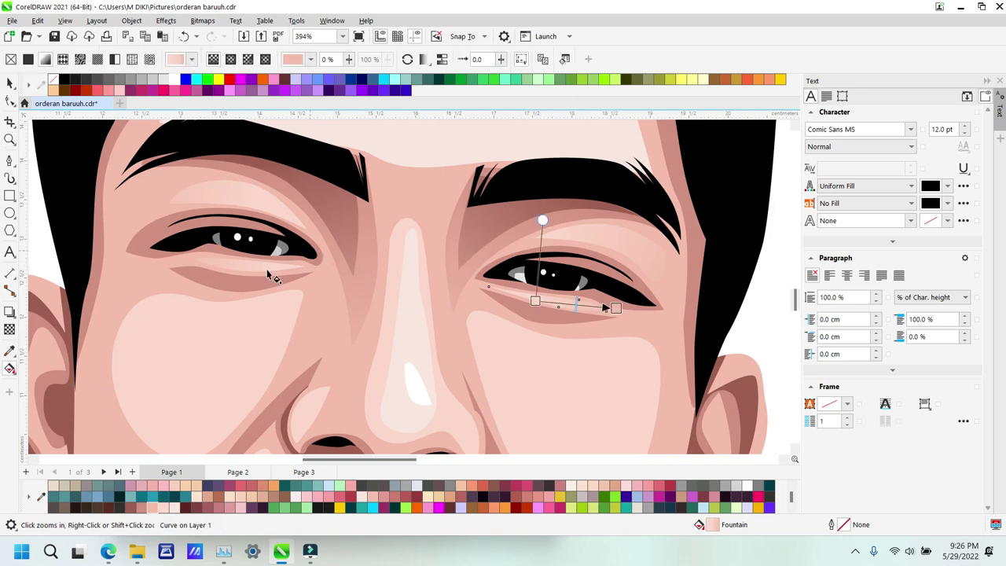
left_click(228, 284)
left_click_drag(216, 284, 330, 279)
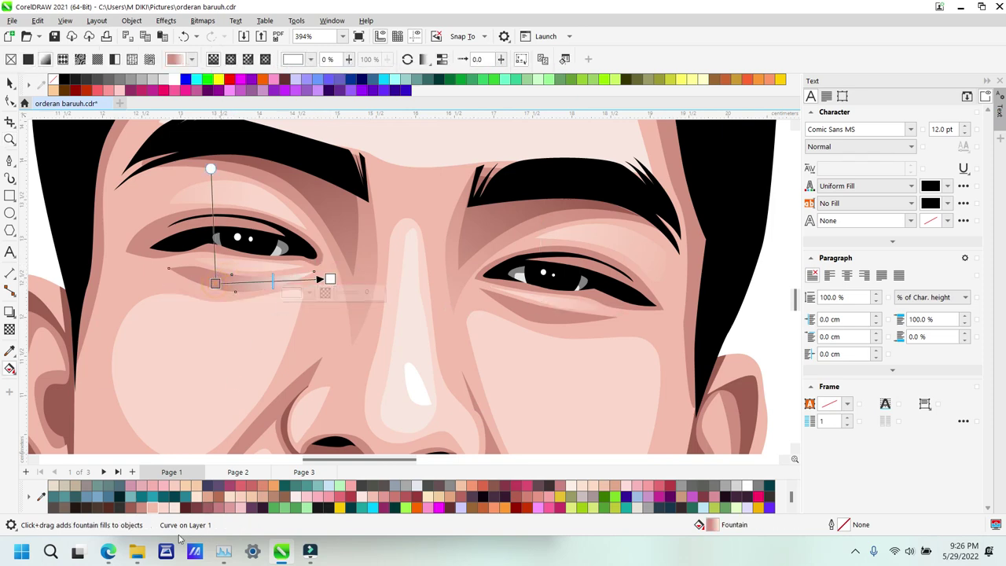
left_click_drag(216, 284, 183, 294)
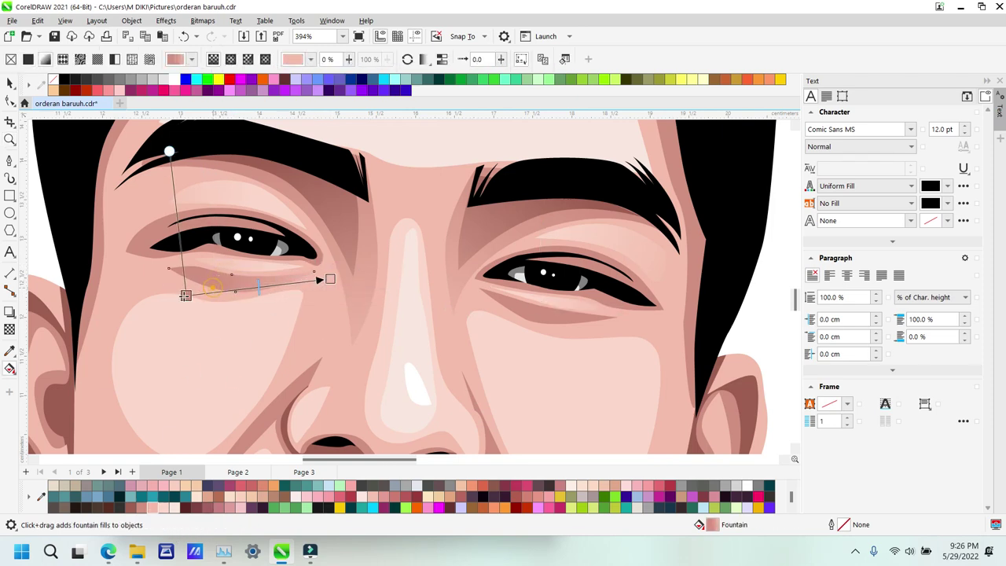
left_click(539, 328)
left_click_drag(540, 324, 476, 277)
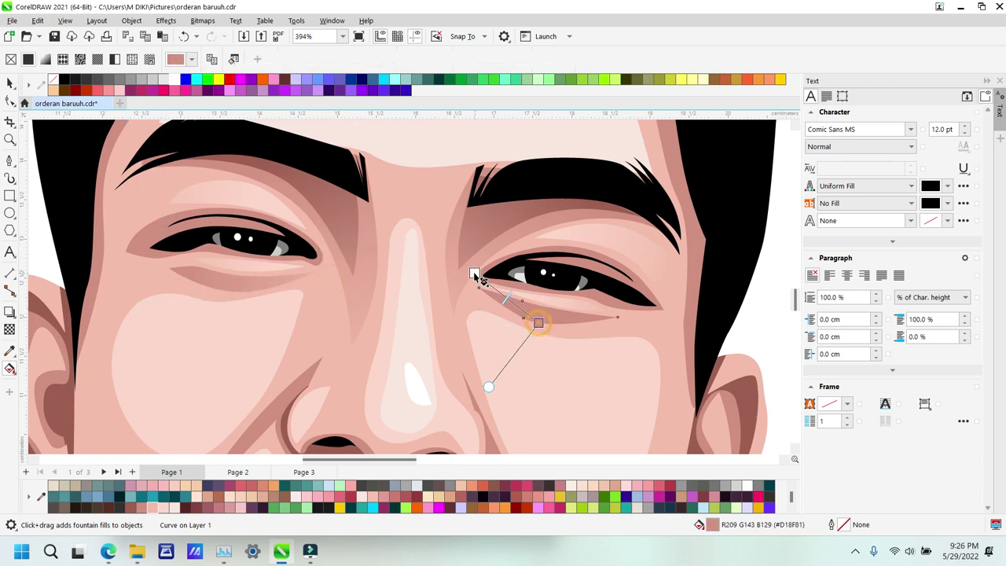
left_click(155, 513)
left_click_drag(539, 323, 552, 323)
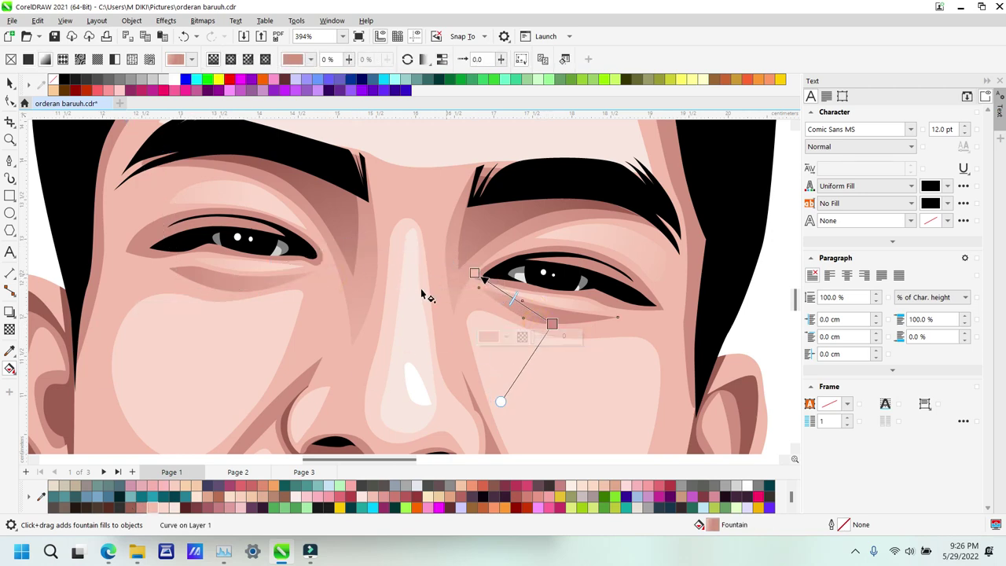
Step: Give both cheek highlights fountain fills running from the inner under-eye area to the light pink base tone on the lower outer cheeks
key("z")
right_click(385, 295)
key("F3")
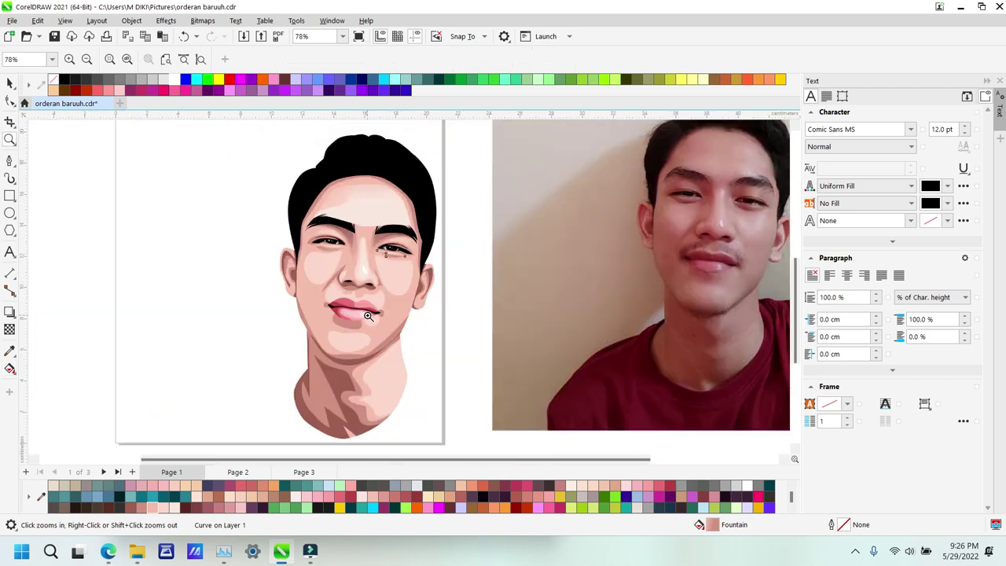
left_click_drag(271, 202, 442, 325)
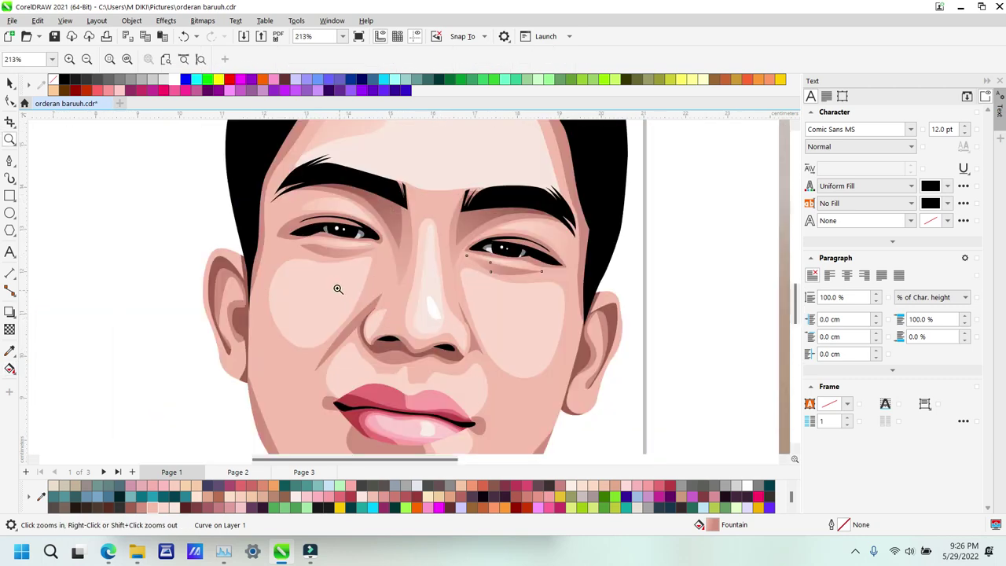
left_click(338, 289)
right_click(338, 289)
key("g")
left_click_drag(406, 283, 343, 347)
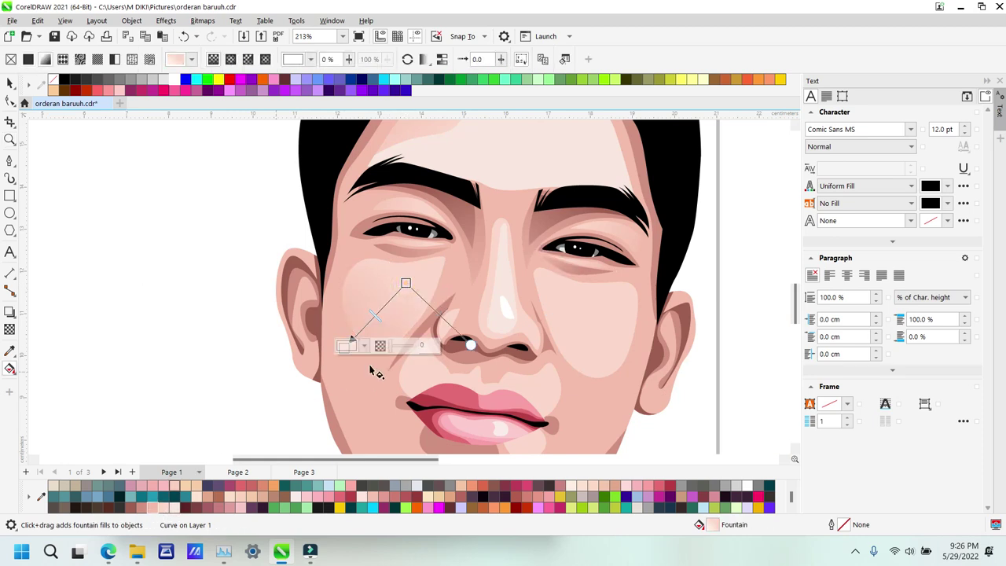
left_click_drag(406, 282, 422, 261)
left_click_drag(343, 346, 341, 335)
left_click_drag(426, 255, 432, 257)
left_click_drag(566, 290, 626, 374)
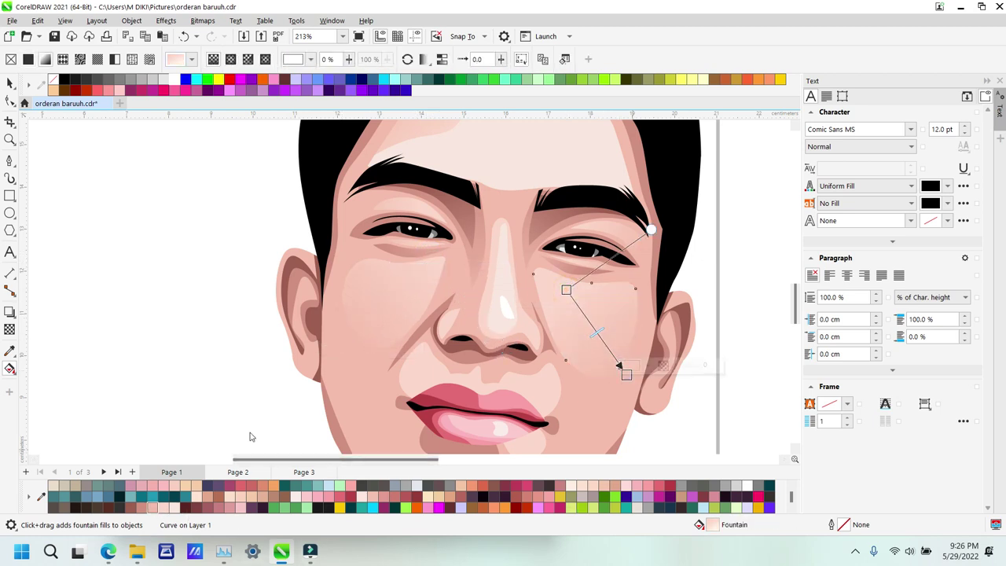
left_click_drag(566, 290, 554, 253)
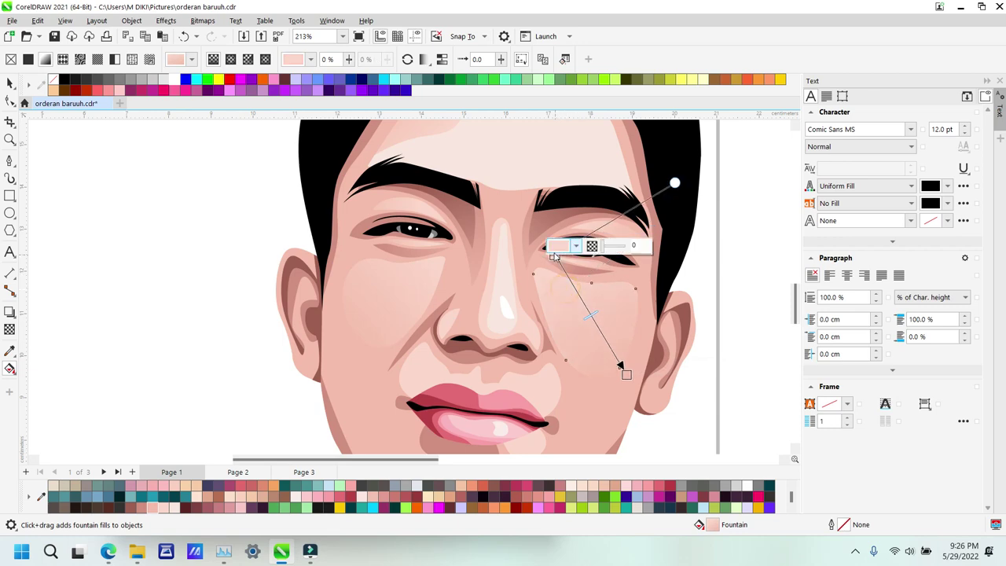
Step: Apply a short fountain fill to the highlight on the left wing of the nose
key("z")
right_click(591, 324)
right_click(515, 315)
left_click_drag(370, 246, 498, 353)
left_click_drag(378, 173, 480, 320)
key("g")
left_click(364, 346)
mouse_move(361, 344)
left_mouse_down()
mouse_move(392, 338)
mouse_move(395, 325)
mouse_move(352, 362)
left_mouse_up()
Step: Apply a fountain fill up the outer nose-bridge highlight, fading to the skin tone between the brows
left_click(420, 283)
left_click_drag(415, 311, 442, 202)
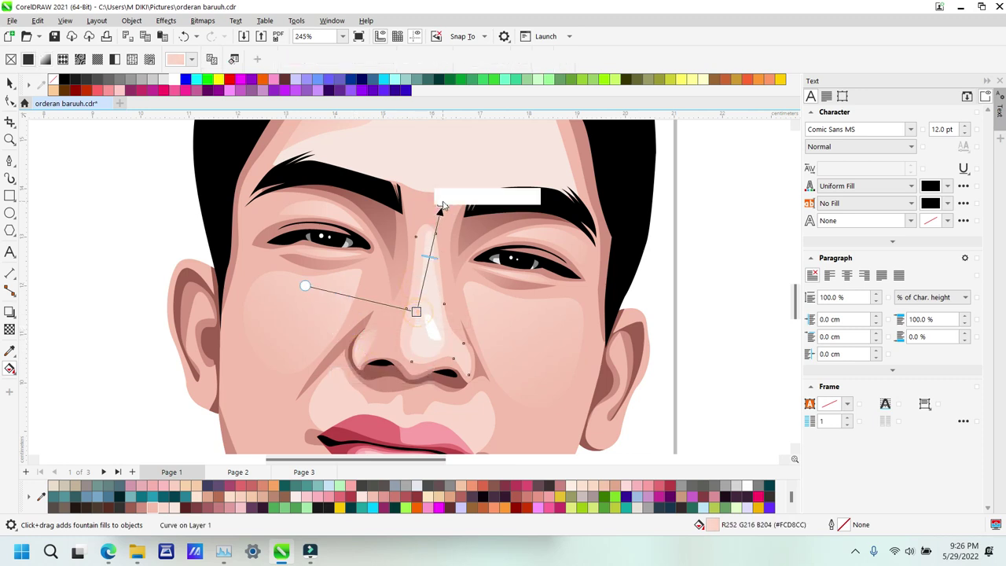
left_click(154, 507)
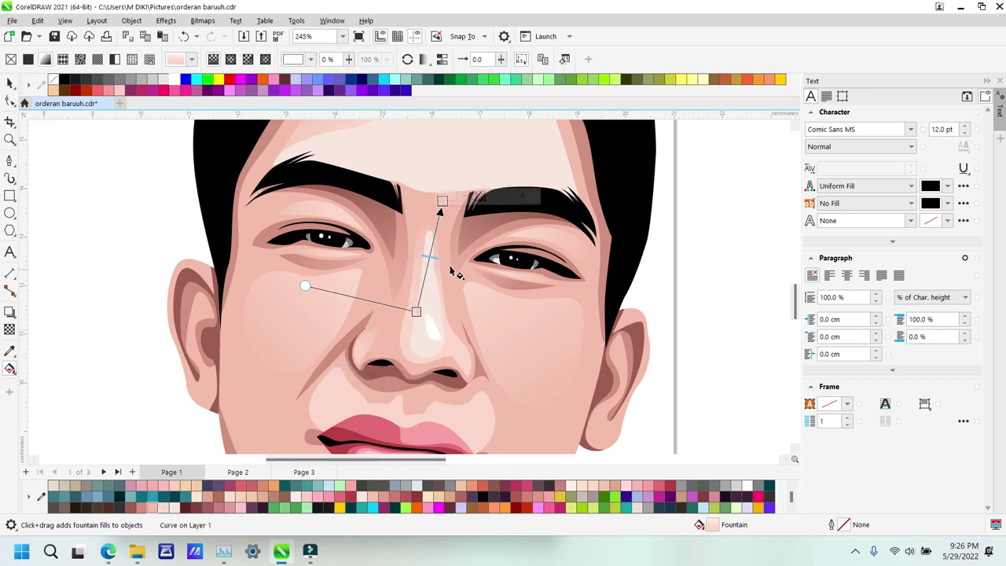
Step: Apply a fountain fill to the inner, lighter nose highlight, running from the nose tip upward and fading to skin tone
left_click(430, 301)
left_click_drag(428, 306, 446, 196)
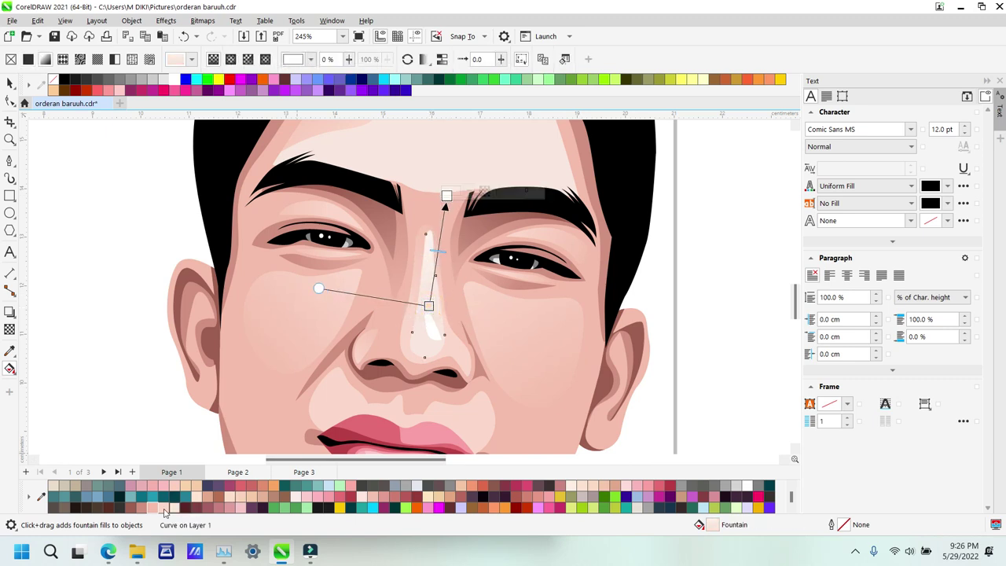
left_click_drag(429, 305, 426, 326)
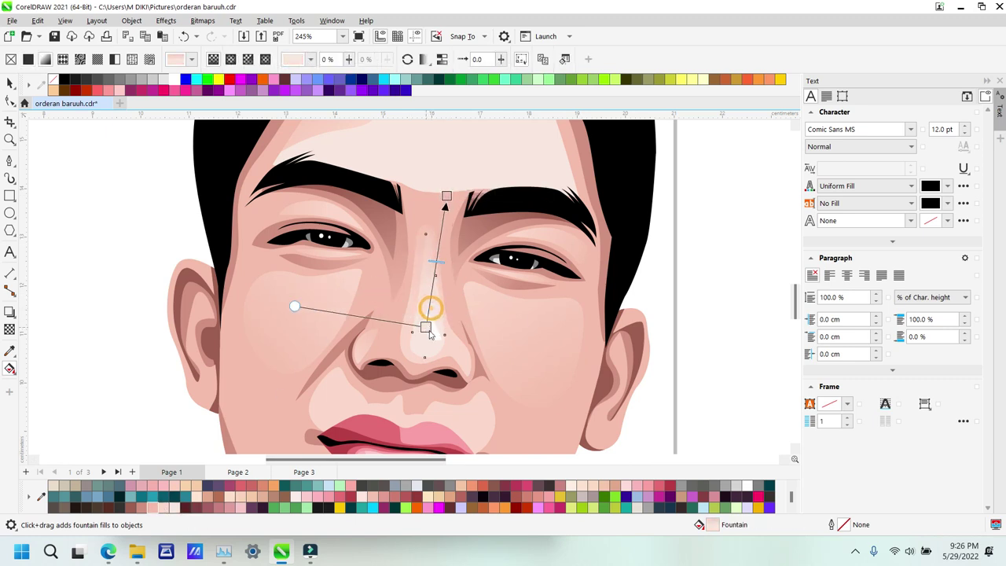
Step: Shorten the outer nose highlight's gradient so it runs from mid-bridge to just below the brows
left_click(428, 238)
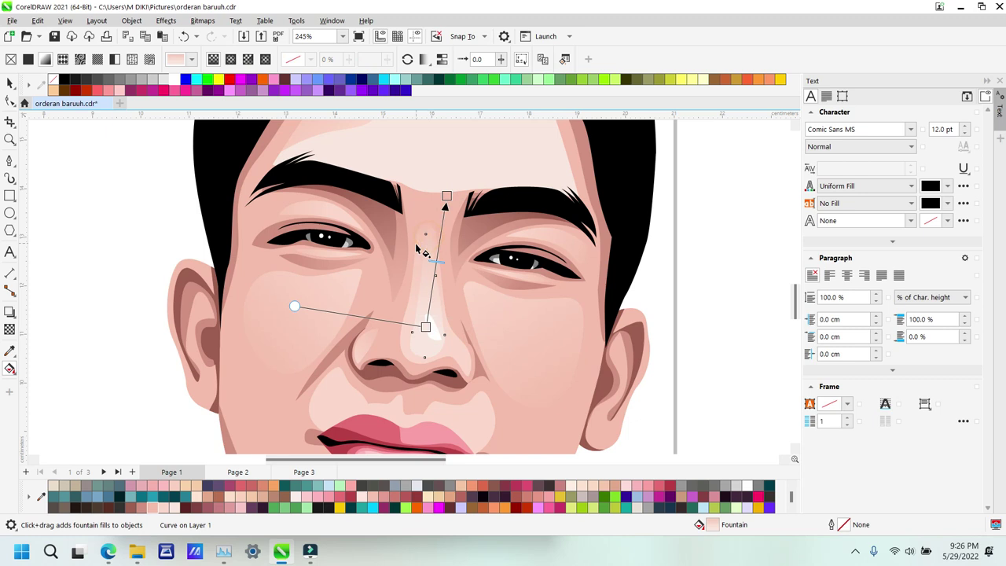
left_click(417, 244)
left_click_drag(441, 211, 437, 234)
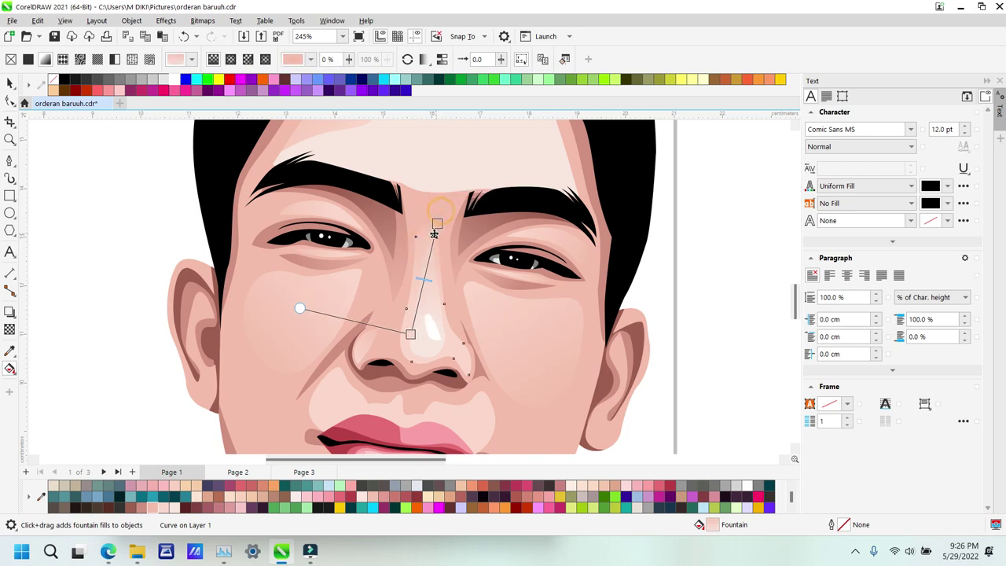
left_click_drag(413, 334, 425, 294)
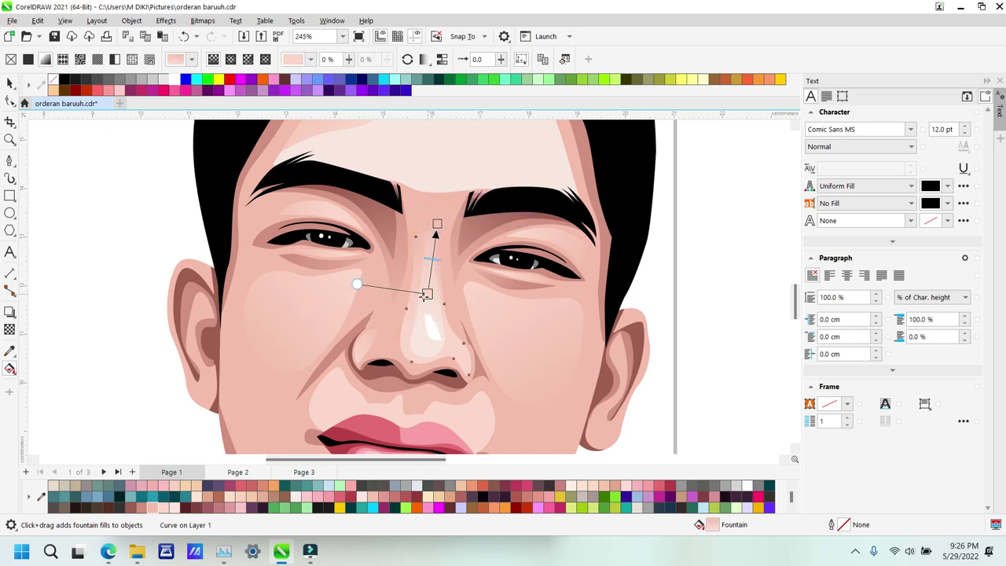
Step: Adjust the inner nose highlight's gradient so it starts above the nose tip and ends at the upper bridge
left_click(427, 250)
mouse_move(445, 194)
left_mouse_down()
mouse_move(451, 167)
mouse_move(453, 186)
left_mouse_up()
left_click_drag(429, 280, 443, 185)
left_click_drag(428, 280, 419, 312)
left_click_drag(442, 184, 440, 222)
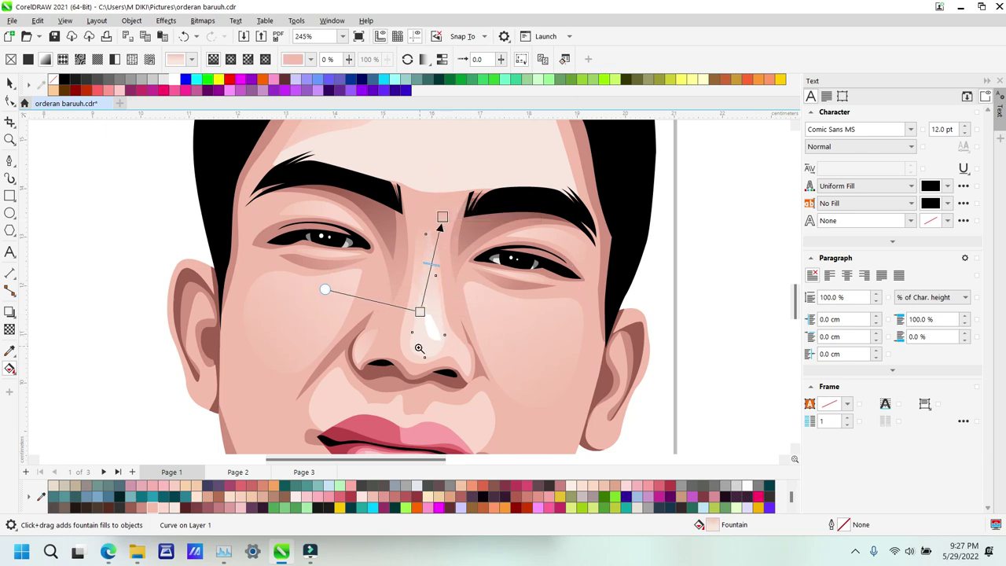
Step: Apply a fountain fill to the smile-line shadow left of the nose, fading to skin tone diagonally down across the cheek
key("z")
right_click(437, 329)
left_click_drag(284, 182, 538, 367)
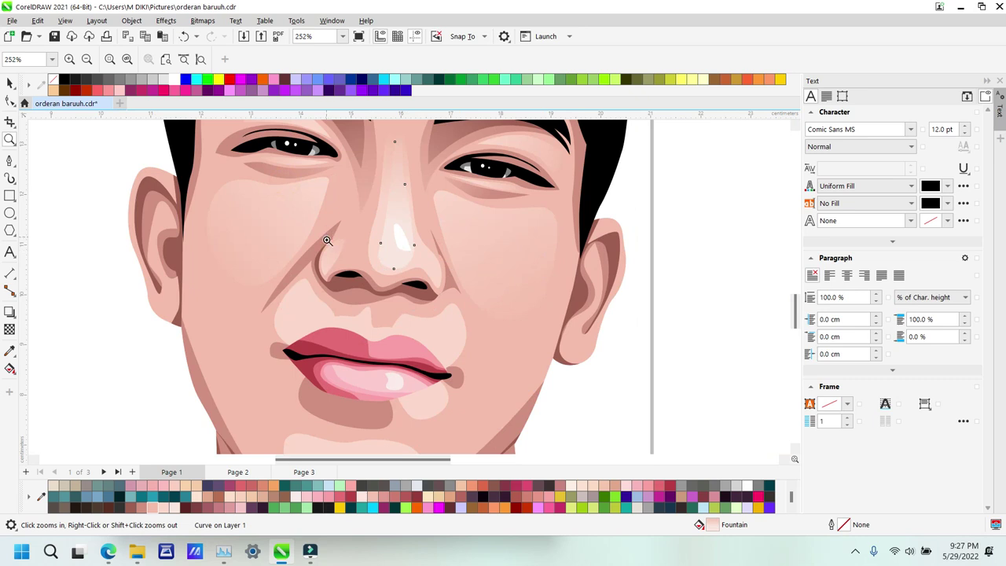
key("g")
left_click_drag(335, 242, 245, 292)
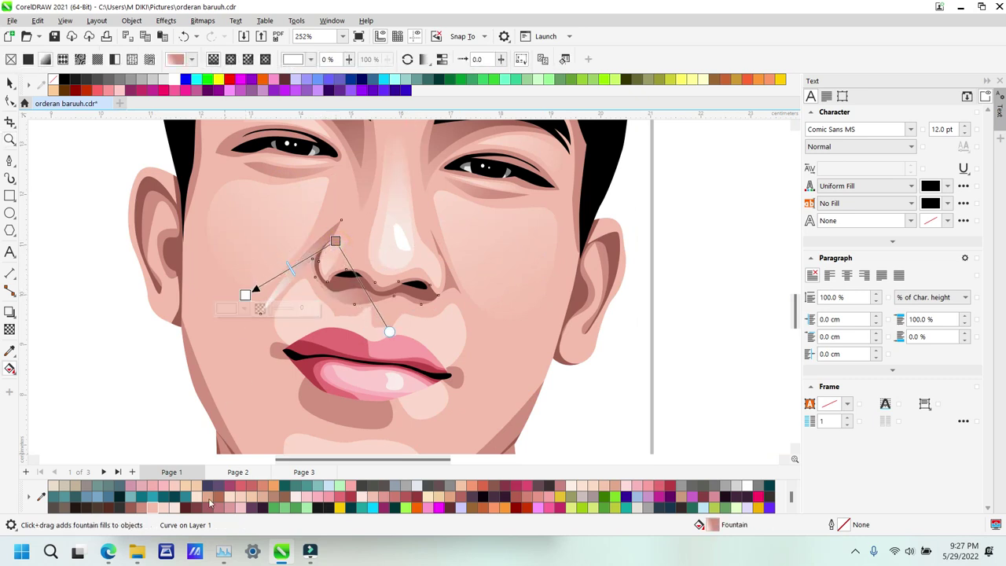
left_click(155, 511)
left_click_drag(336, 242, 353, 224)
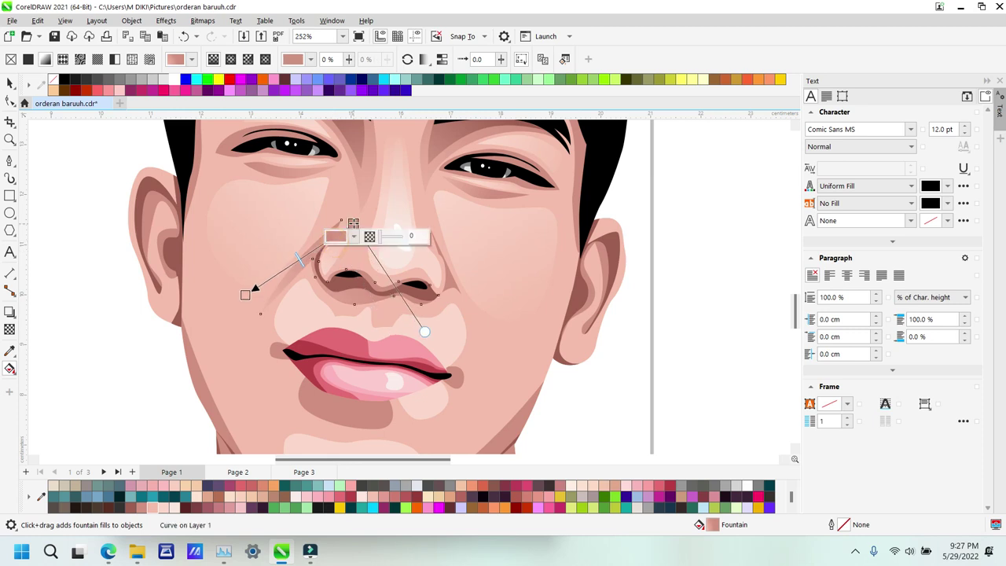
left_click_drag(244, 296, 239, 340)
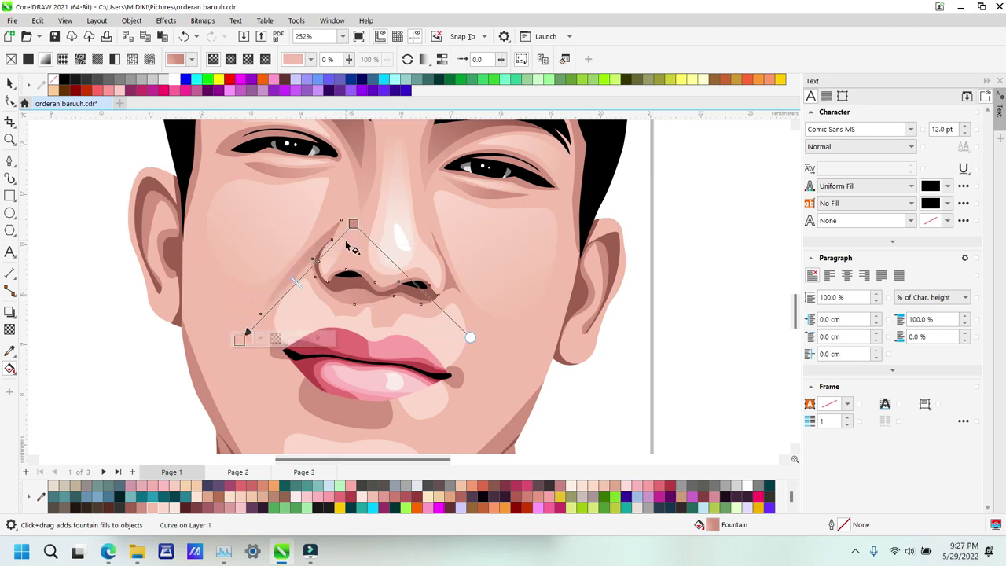
Step: Apply a fountain fill to the dark shadow under the nose, fading downward to the medium shadow tone, and tighten it around the left nostril
left_click_drag(387, 240, 374, 326)
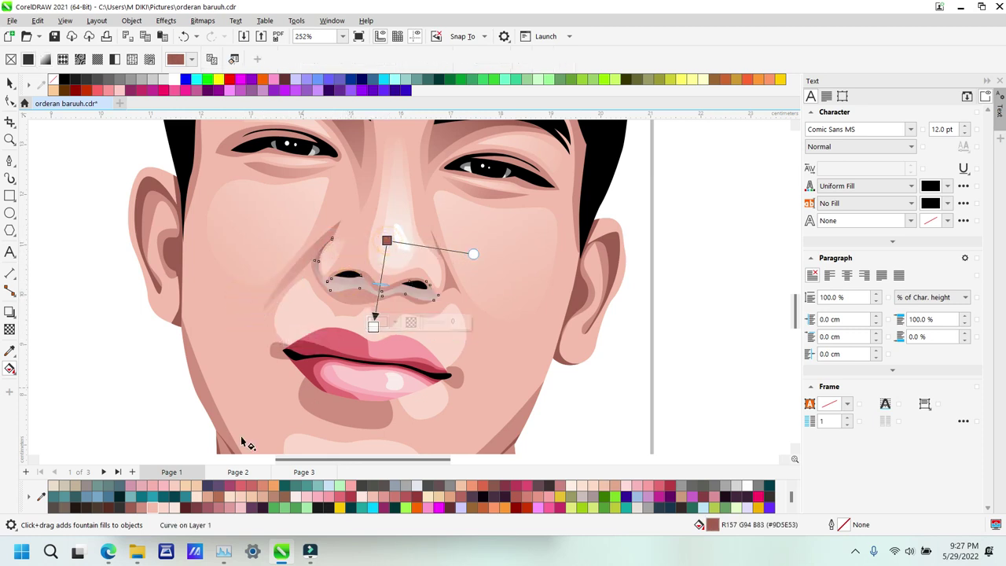
left_click(155, 509)
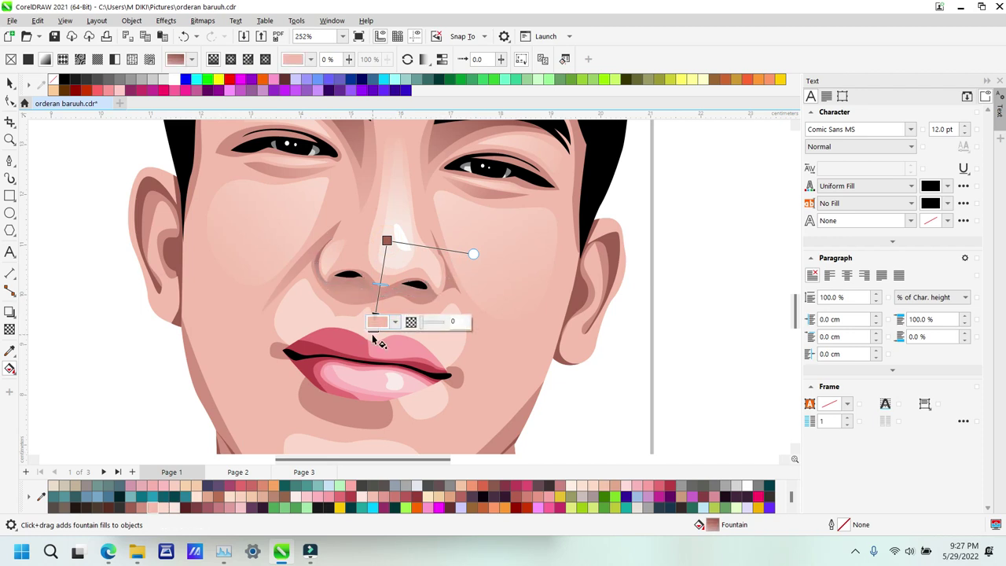
left_click(141, 510)
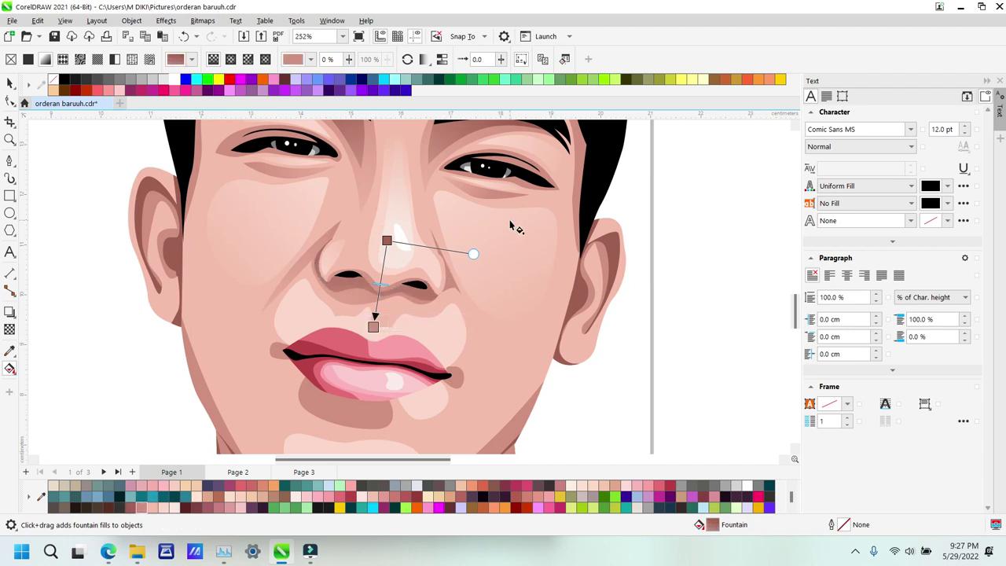
left_click_drag(374, 328, 329, 330)
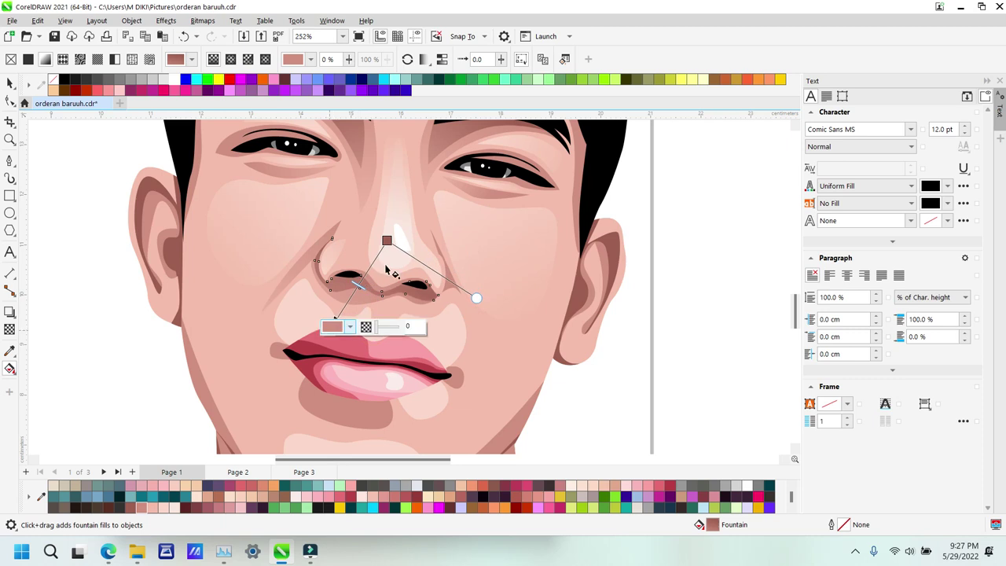
left_click_drag(385, 241, 372, 274)
left_click_drag(329, 329, 348, 321)
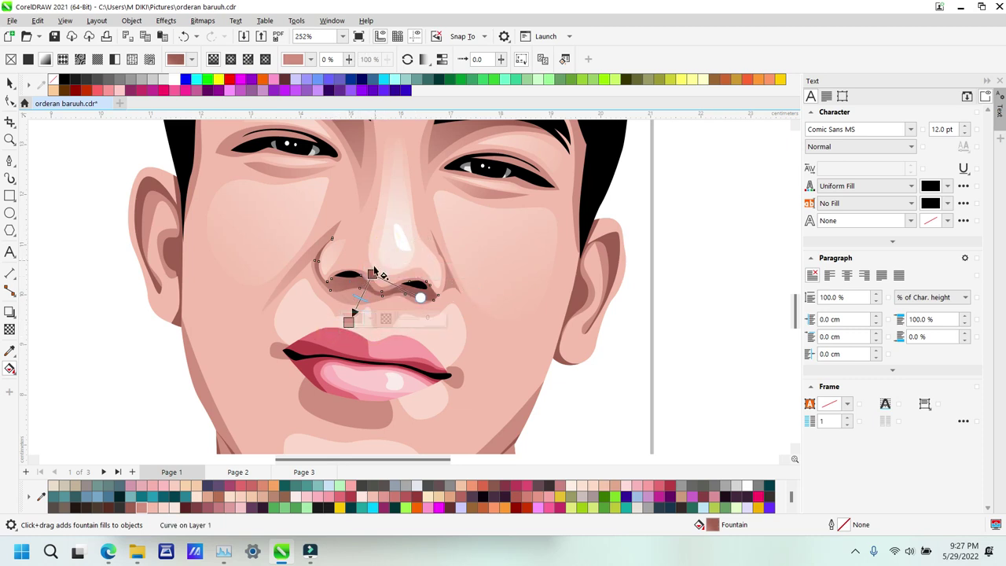
left_click_drag(372, 274, 360, 264)
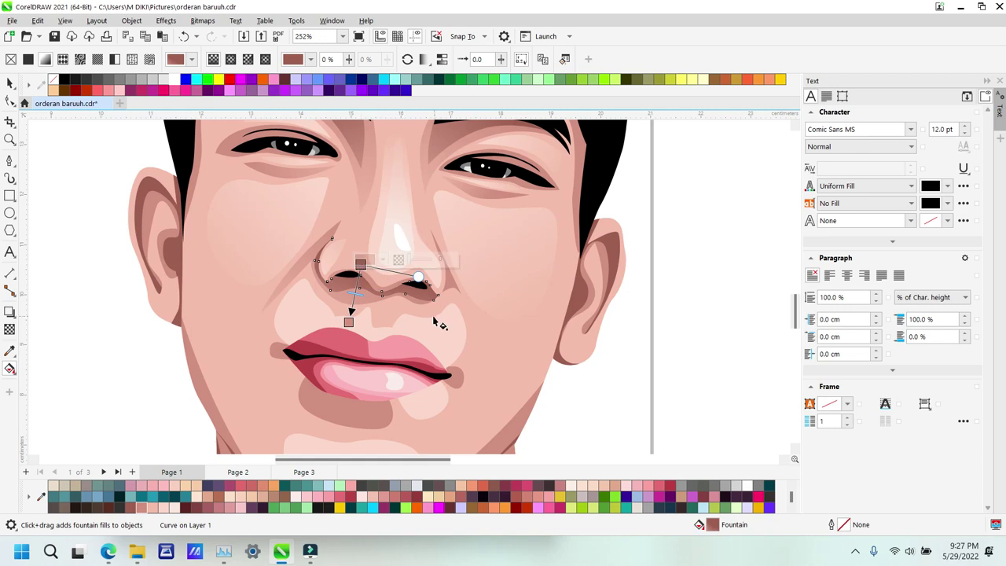
Step: Apply a fountain fill to the highlight above the left side of the upper lip, fading upward to skin tone
key("z")
right_click(415, 311)
scroll(419, 299, "down", 3)
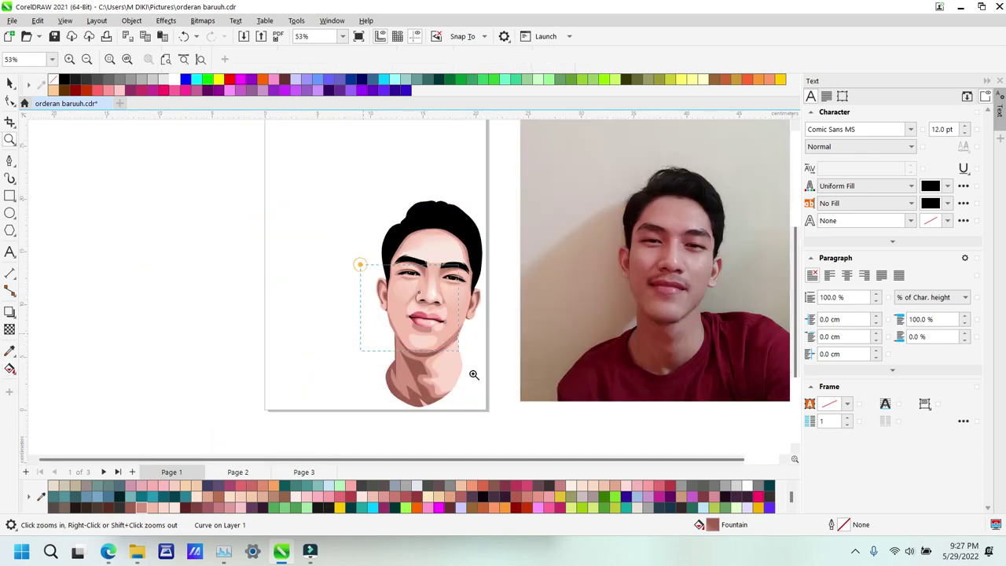
scroll(440, 365, "up", 3)
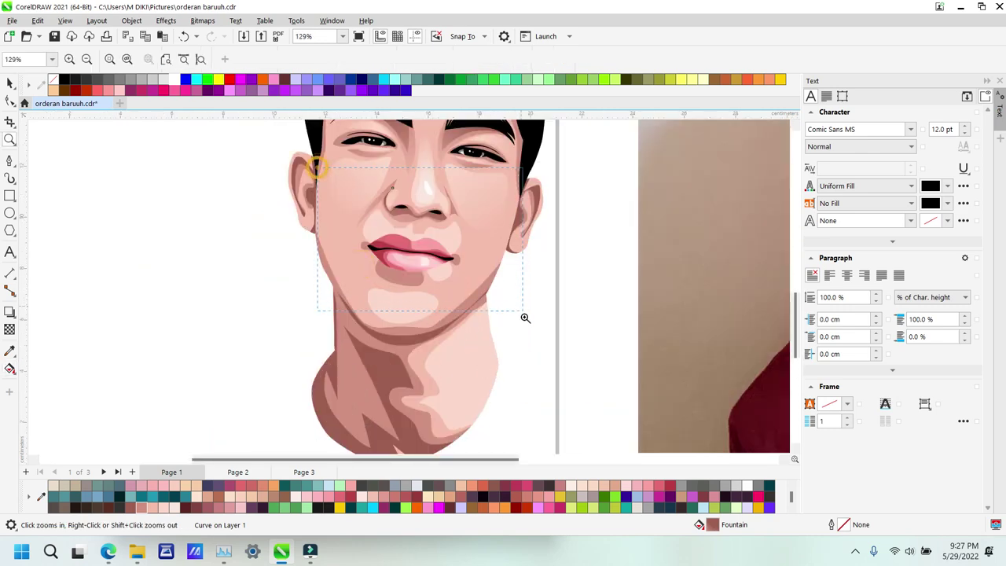
scroll(429, 204, "up", 3)
key("g")
left_click_drag(315, 284, 297, 168)
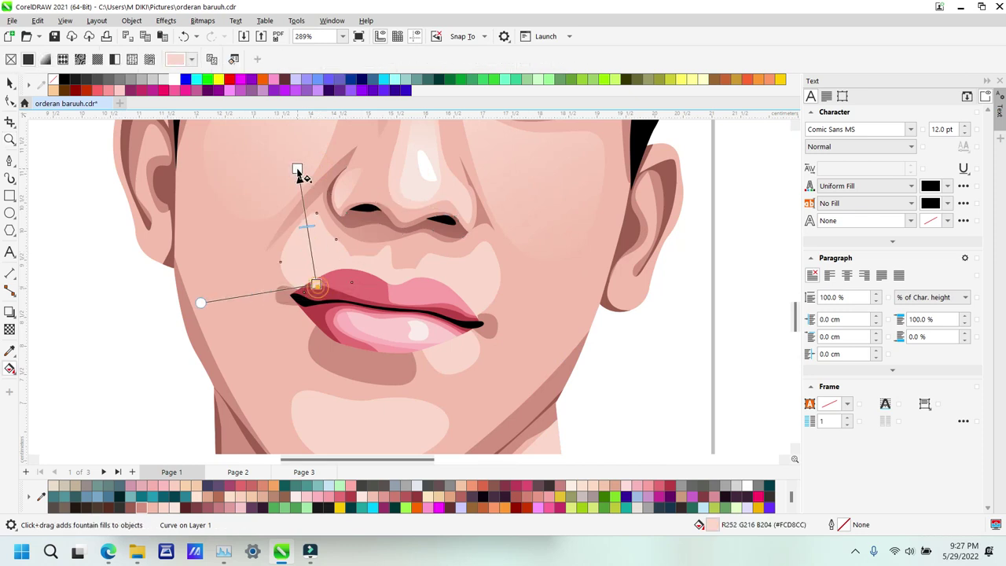
left_click(142, 507)
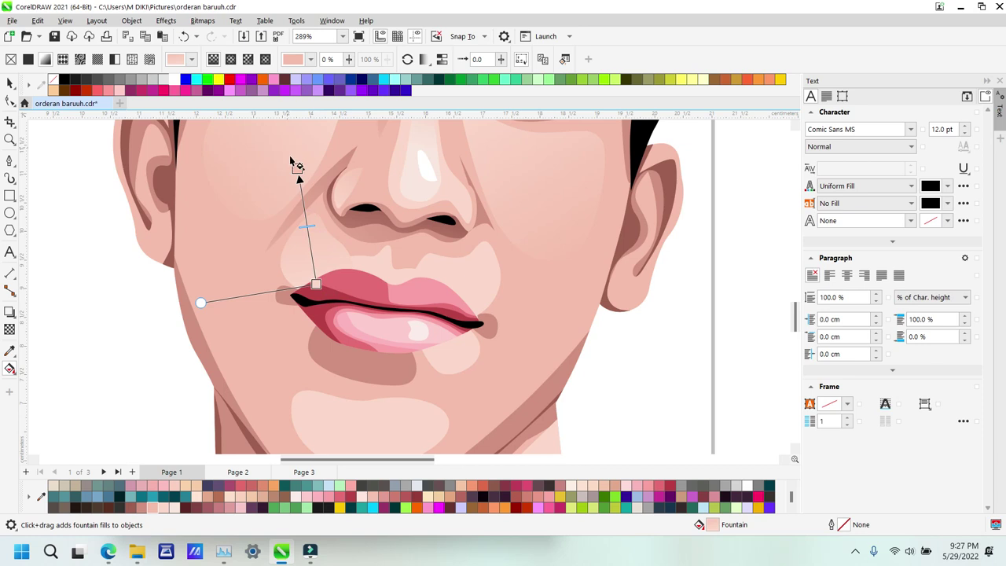
left_click_drag(297, 168, 312, 210)
left_click_drag(316, 284, 346, 312)
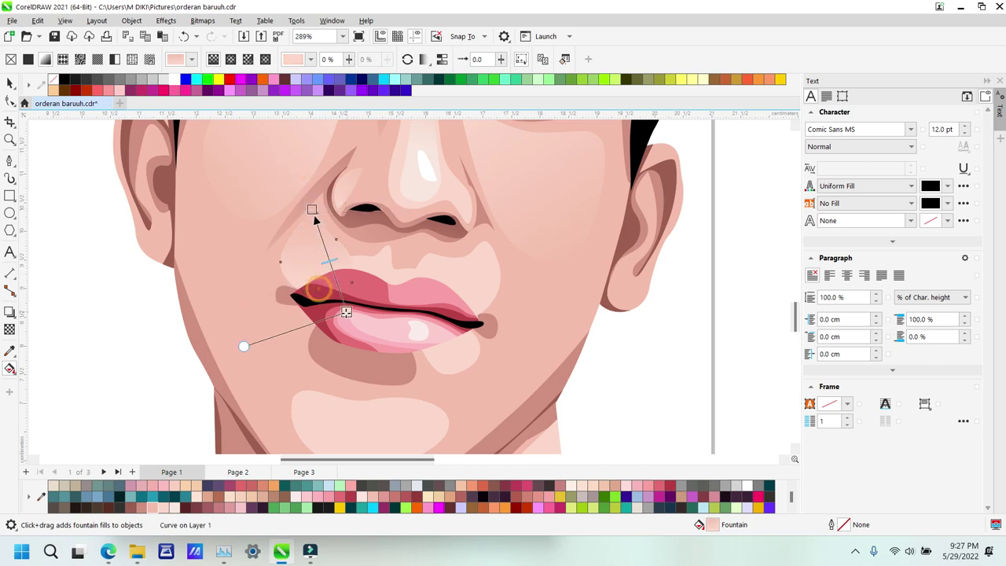
Step: Bring the central highlight above the upper lip to the front, followed by the group containing the lips
left_click(391, 267)
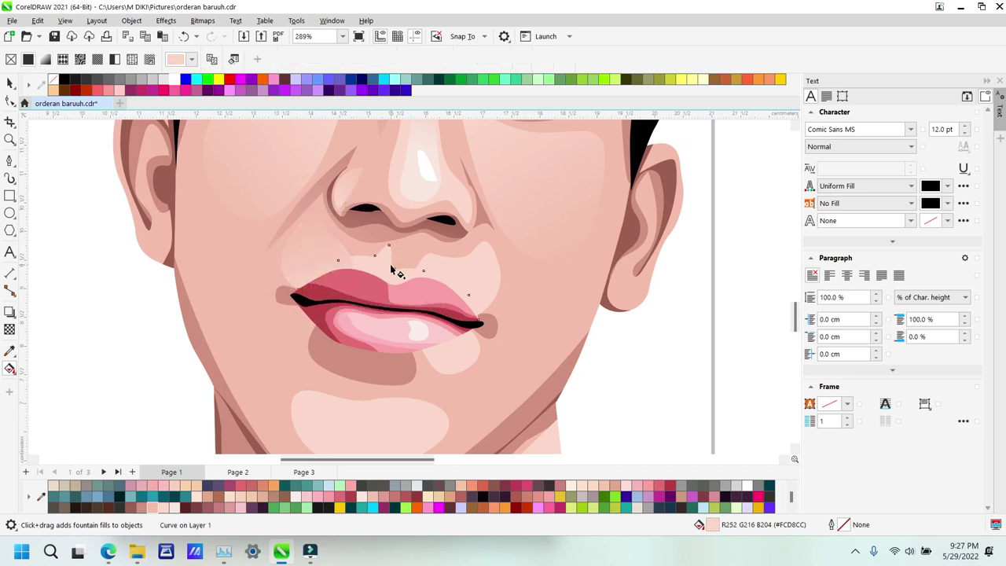
key("shift+Page_Up")
key("space")
left_click(378, 314)
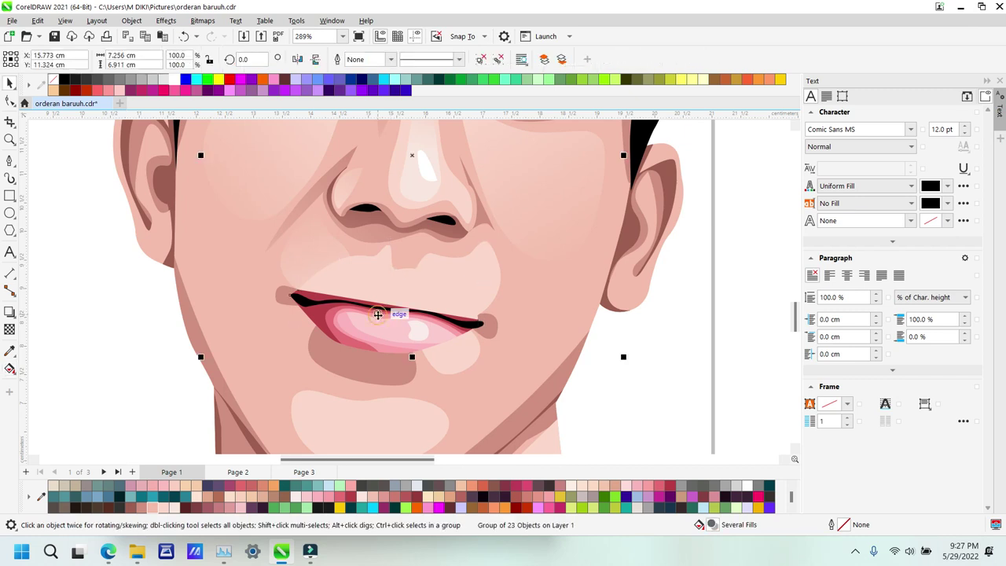
key("shift+Page_Up")
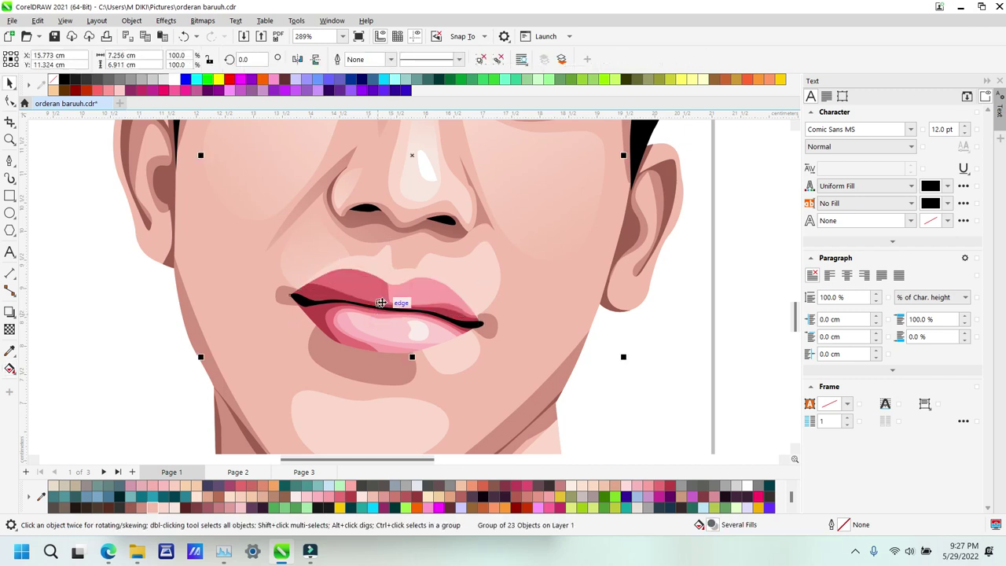
Step: Apply a fountain fill to the highlight above the right side of the upper lip, fading to skin tone toward the cheek
left_click(456, 267)
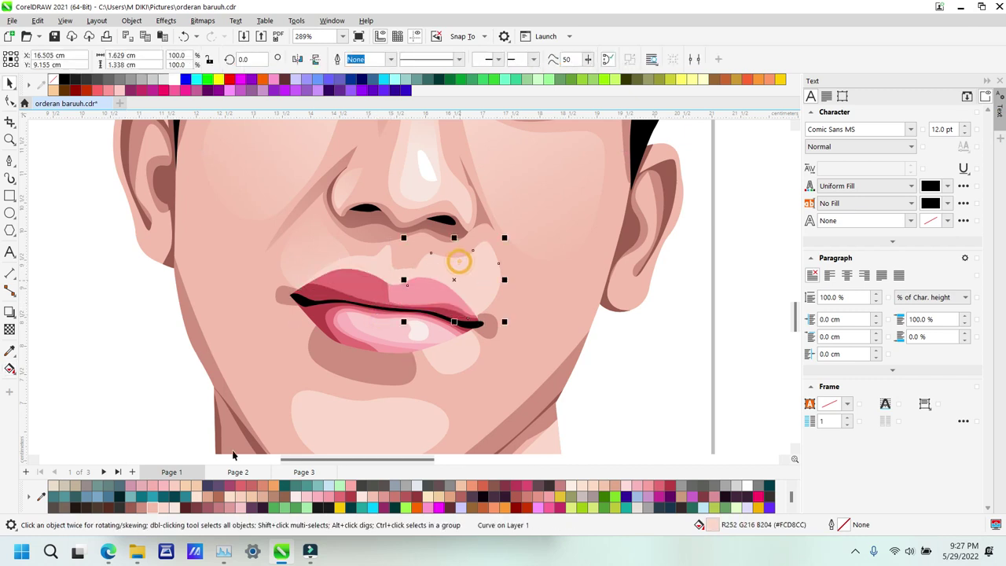
key("space")
left_click_drag(453, 294, 497, 225)
left_click(153, 509)
left_click_drag(452, 293, 435, 315)
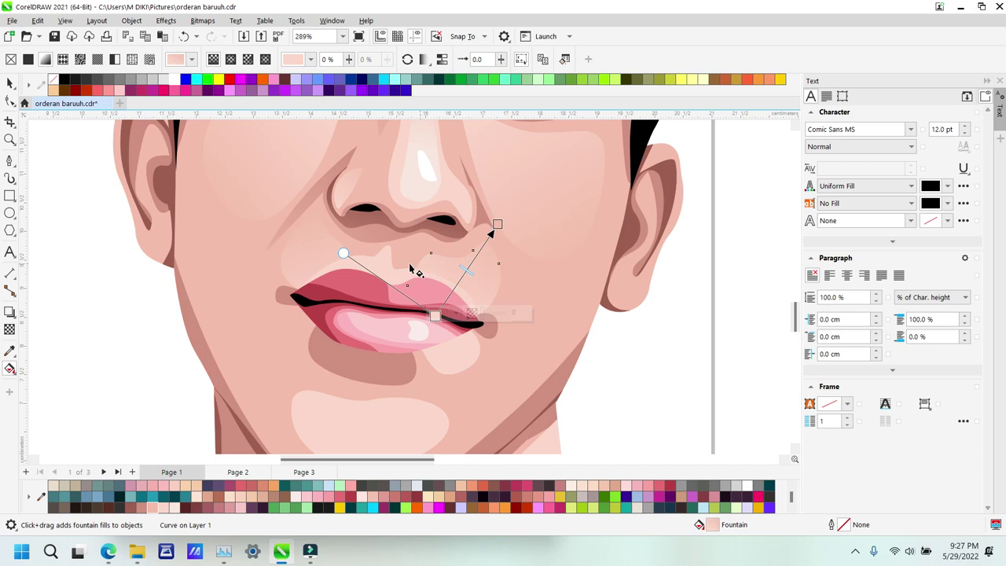
Step: Apply a fountain fill to the central highlight above the upper lip, fading to skin tone over a short distance toward the nose
left_click(387, 281)
left_click_drag(374, 293, 395, 218)
left_click_drag(375, 303, 406, 222)
left_click_drag(375, 303, 387, 287)
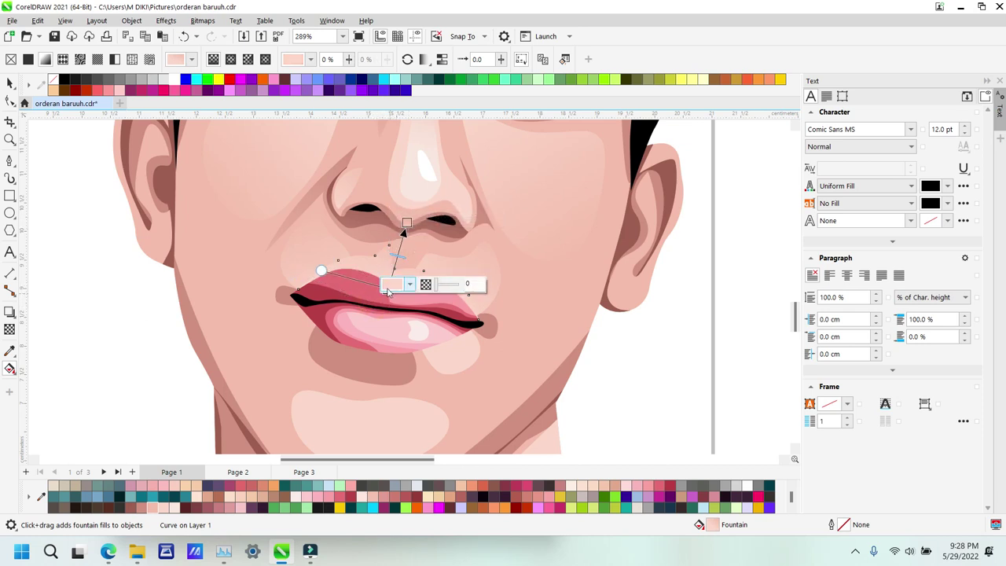
mouse_move(387, 291)
left_mouse_down()
mouse_move(397, 258)
mouse_move(393, 279)
left_mouse_up()
left_click_drag(406, 224, 404, 257)
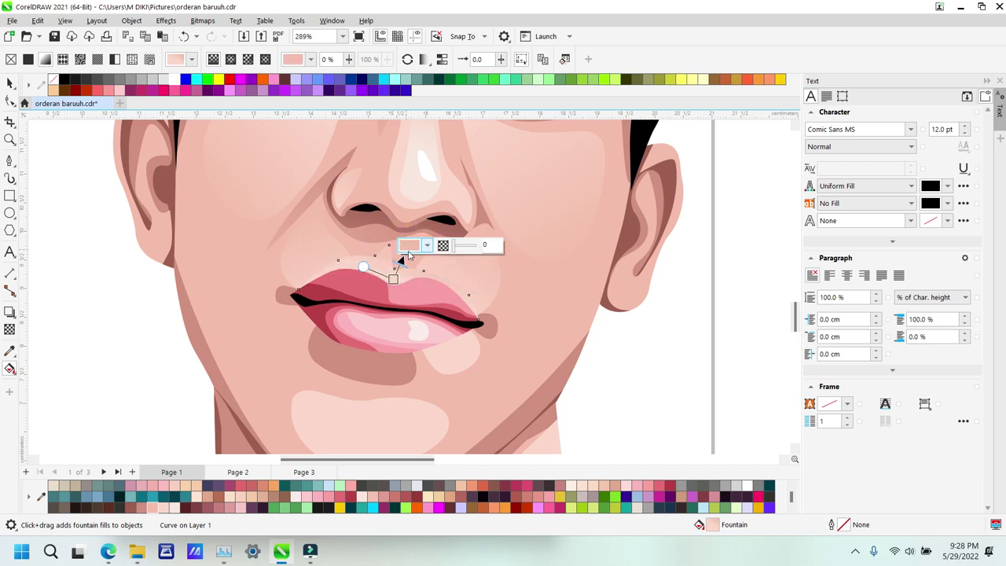
Step: Apply a fountain fill to the shadow under the lower lip, fading down to skin tone at the chin
key("z")
scroll(441, 278, "down", 2)
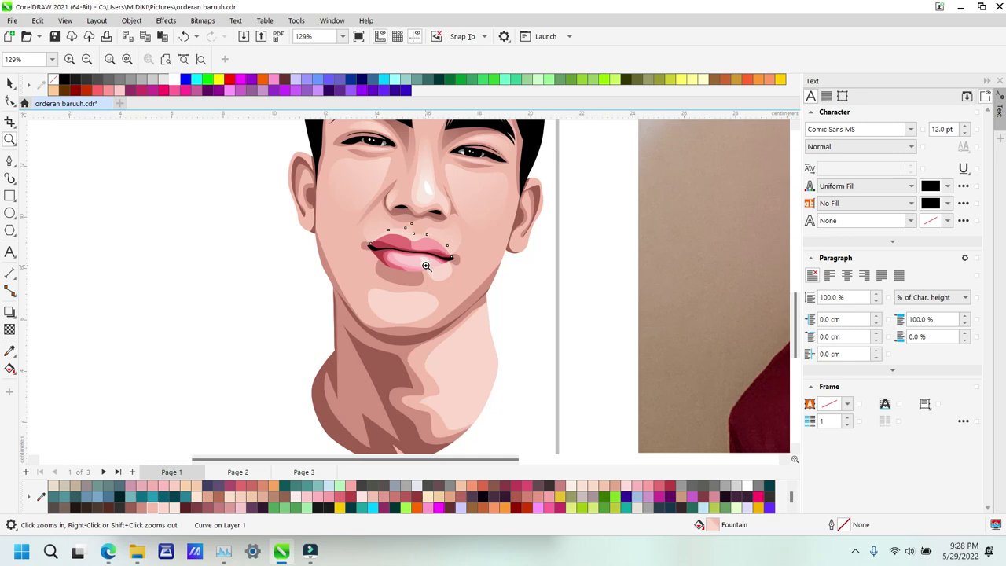
scroll(474, 247, "down", 2)
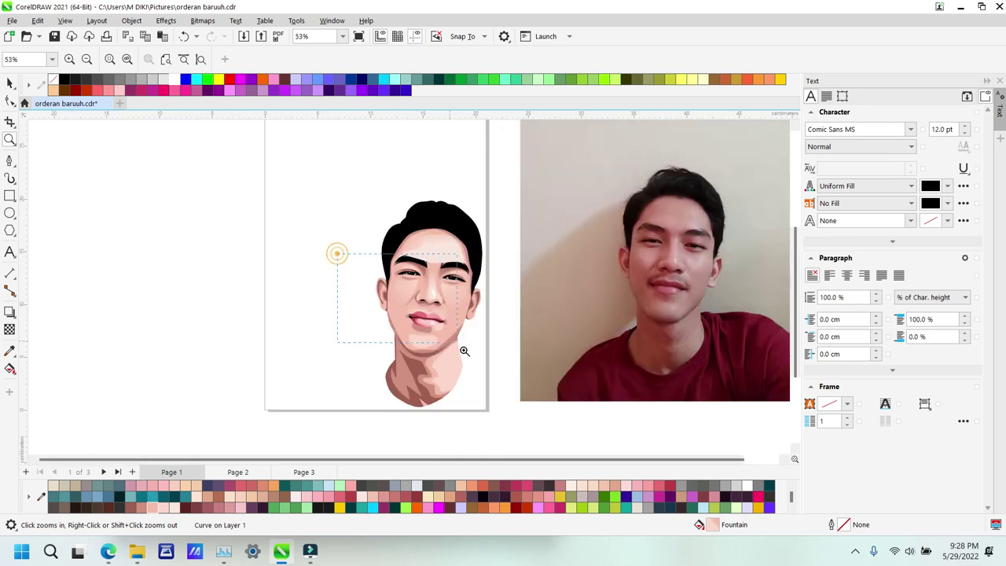
scroll(457, 344, "up", 3)
scroll(486, 362, "up", 3)
scroll(486, 358, "down", 3)
scroll(404, 276, "up", 3)
key("g")
left_click(325, 328)
left_click_drag(328, 299, 290, 393)
left_click(150, 507)
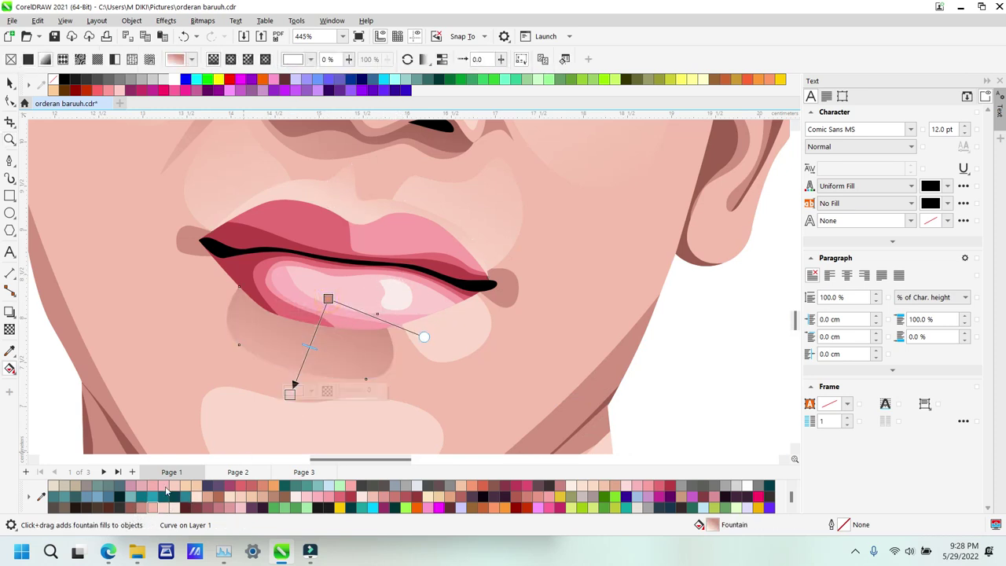
Step: Apply fountain fills to the shadows at both mouth corners, fading outward to skin tone
left_click(171, 235)
left_click_drag(223, 244, 149, 241)
left_click(156, 511)
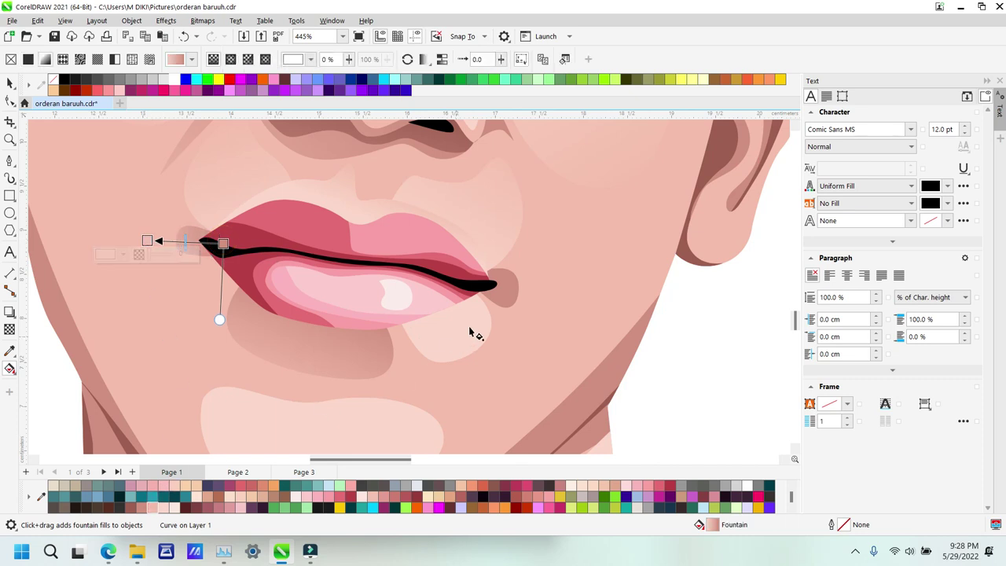
left_click_drag(471, 276, 563, 312)
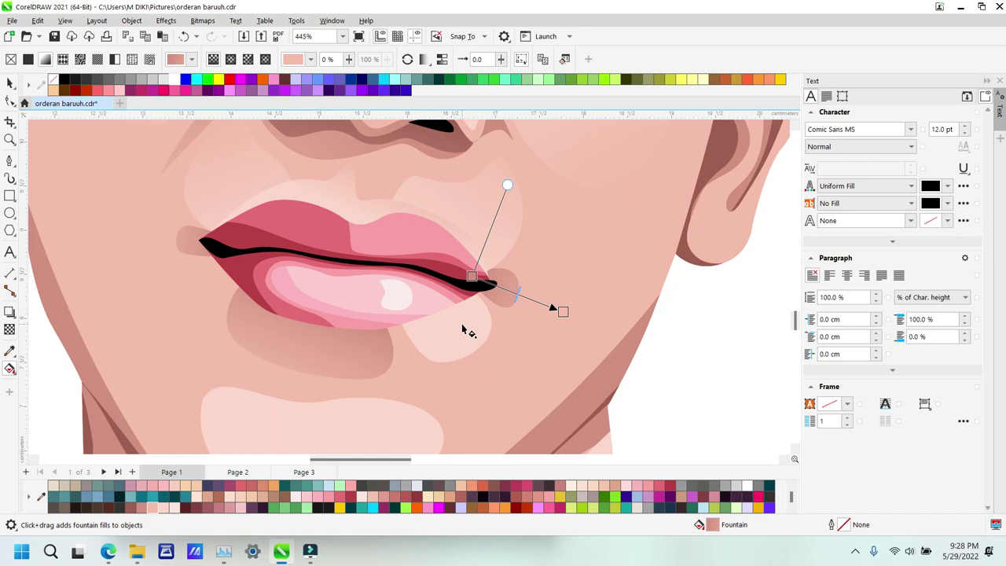
Step: Apply a fountain fill to the highlight below the right corner of the lower lip, fading outward toward the chin
left_click(439, 298)
left_click_drag(439, 298, 485, 376)
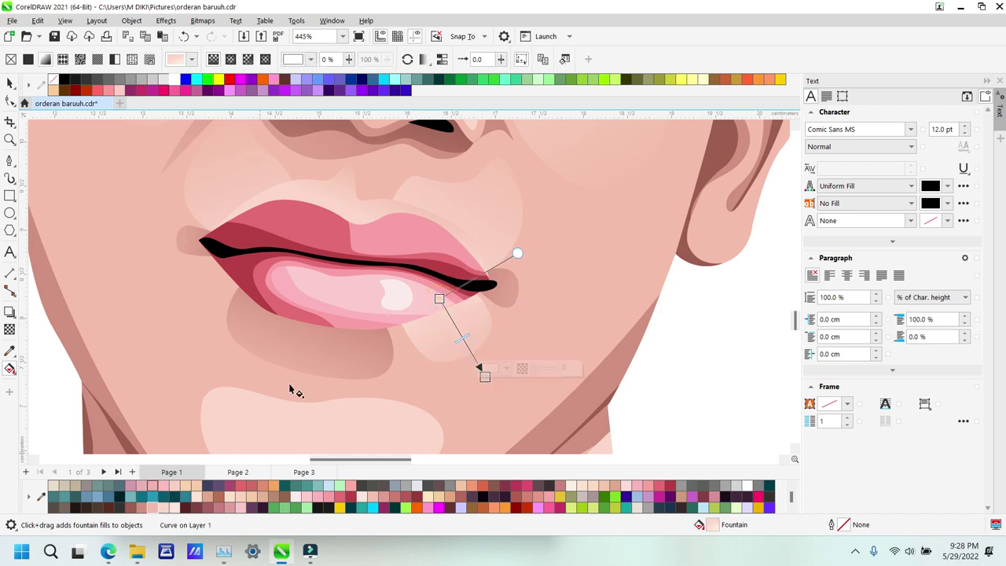
left_click_drag(438, 296, 420, 267)
left_click_drag(485, 377, 496, 370)
Step: Refine the fountain fill of the highlight below the right lip corner, placing its gradient start at the lip edge and shortening the fade
key("z")
right_click(433, 254)
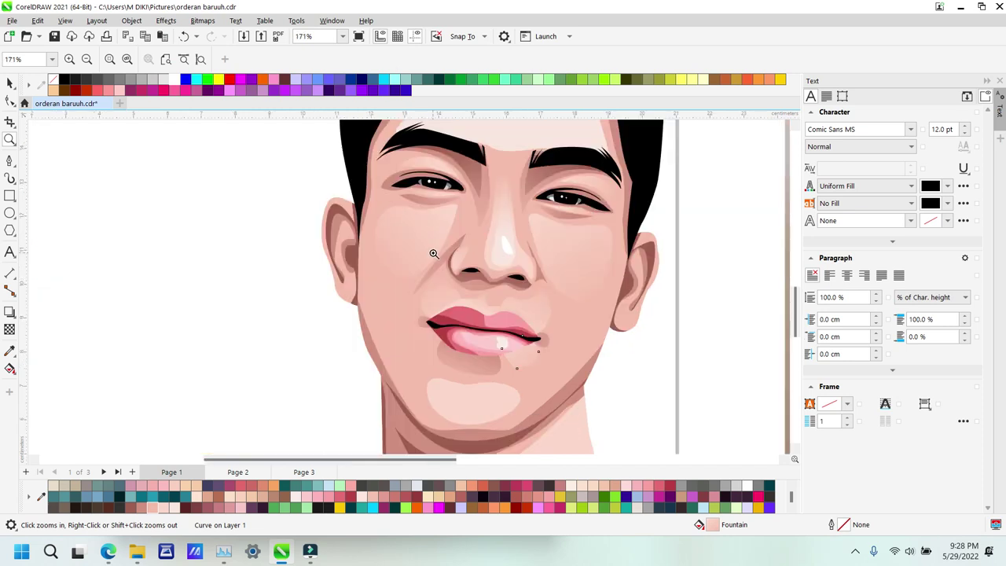
scroll(433, 253, "down", 3)
left_click_drag(385, 290, 521, 382)
left_click_drag(238, 188, 488, 342)
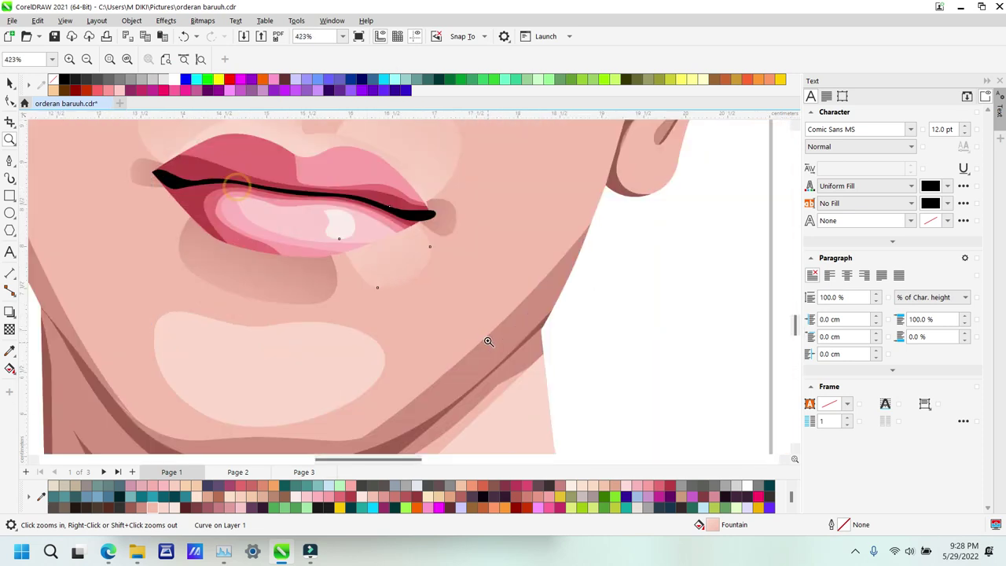
key("g")
left_click_drag(362, 197, 404, 259)
left_click_drag(436, 297, 390, 238)
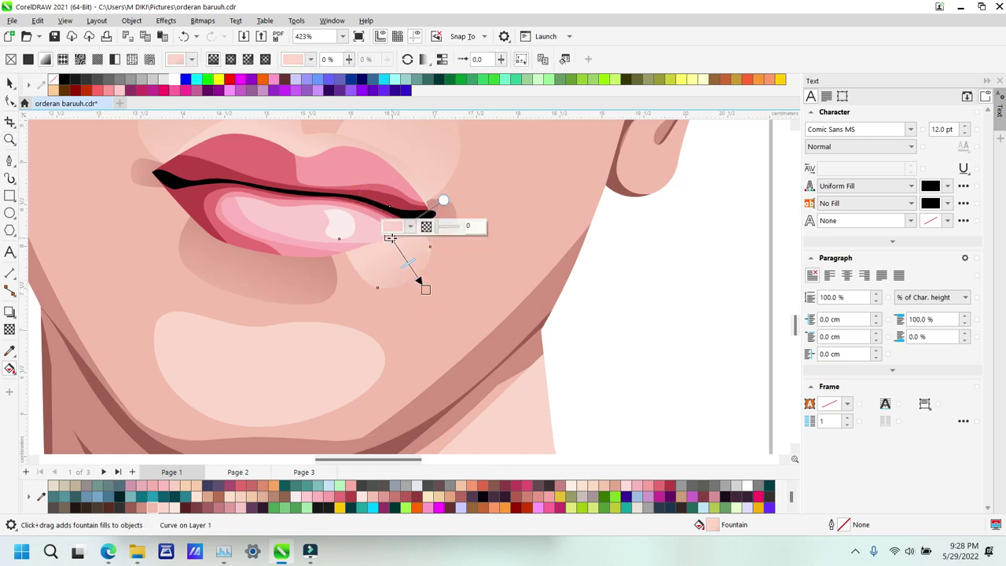
Step: Apply a fountain fill to the chin highlight, fading from light at its right end to skin tone at the left
key("z")
right_click(472, 239)
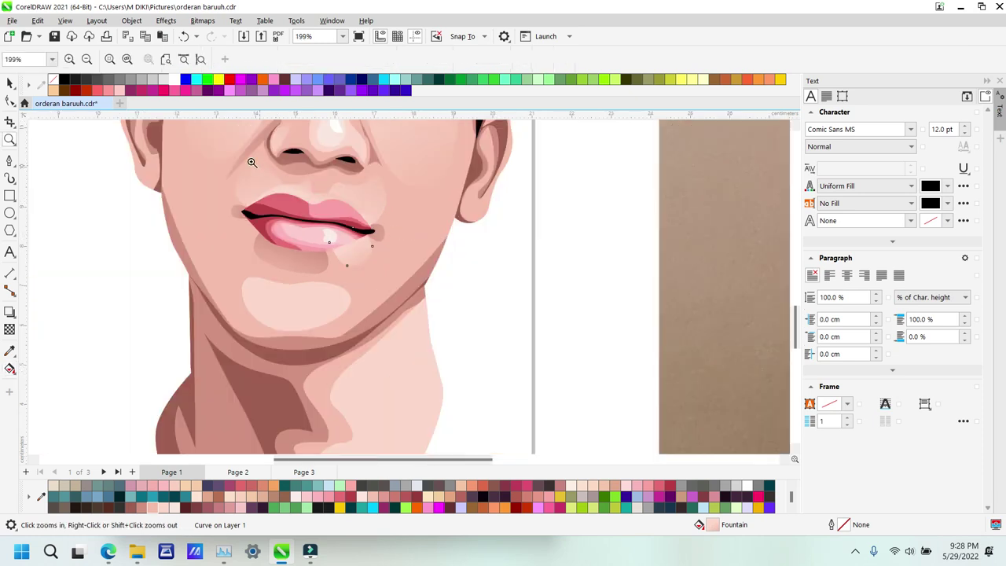
left_click(312, 311)
key("g")
left_click(324, 316)
left_click_drag(322, 314, 247, 226)
left_click_drag(319, 312, 469, 240)
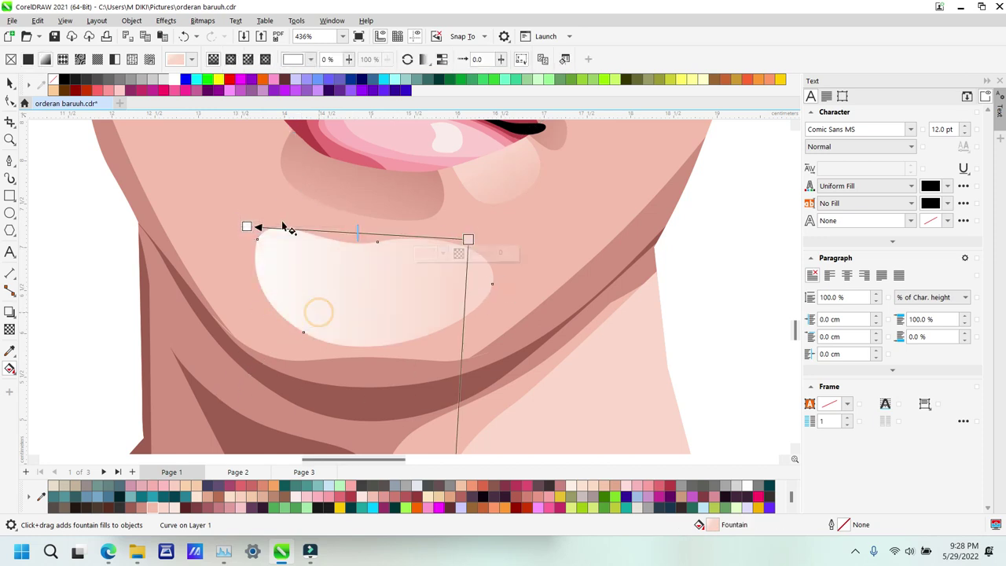
left_click_drag(246, 227, 215, 284)
left_click(159, 509)
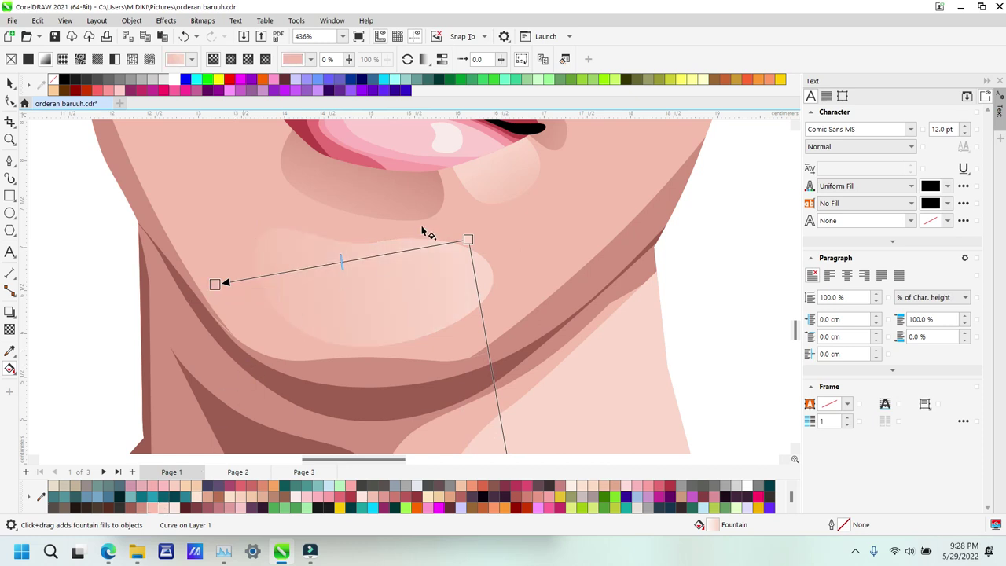
Step: Deselect the chin highlight and compare the whole portrait with the reference photo
key("z")
right_click(420, 288)
right_click(390, 304)
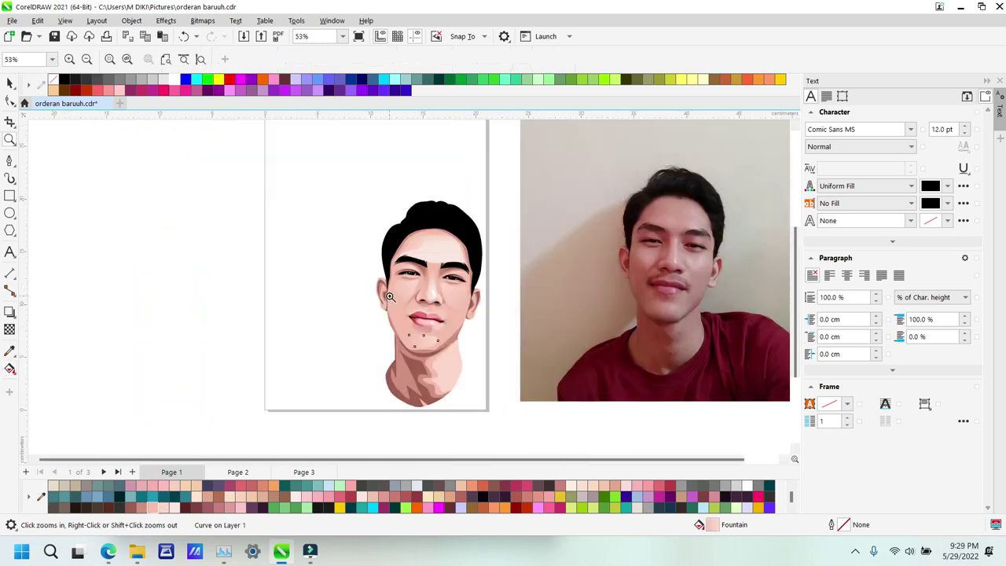
key("space")
left_click(348, 349)
key("space")
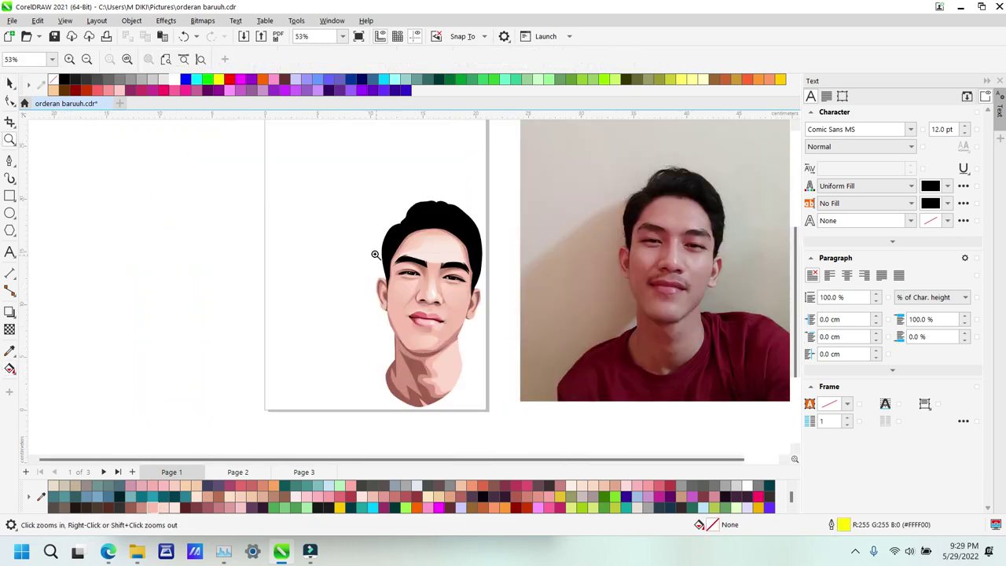
Step: Adjust the forehead highlight's fountain fill so the gradient runs from below the right eyebrow up to the hairline
left_click(427, 290)
right_click(478, 265)
left_click(363, 220)
key("g")
left_click(455, 246)
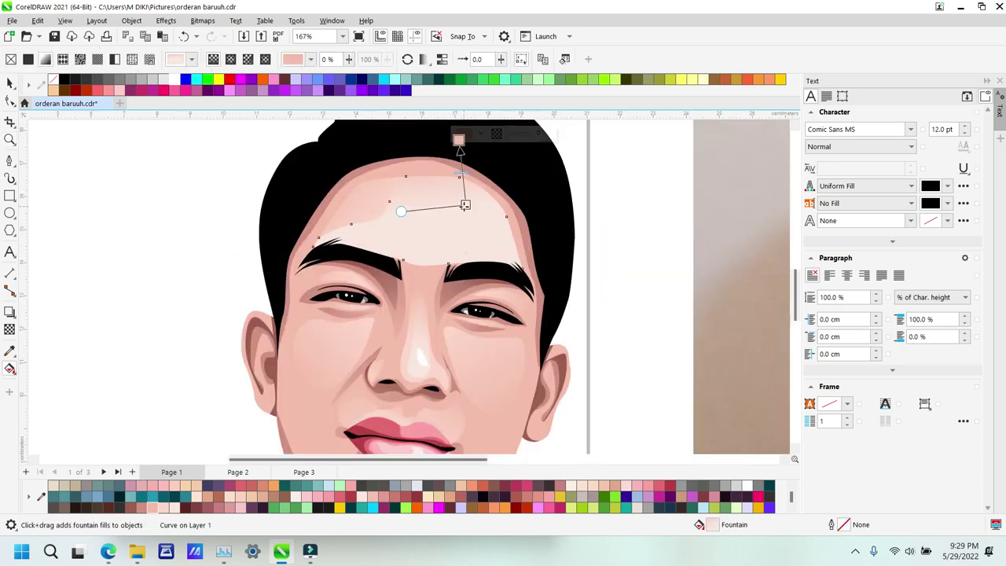
left_click_drag(464, 206, 466, 246)
left_click_drag(460, 140, 474, 164)
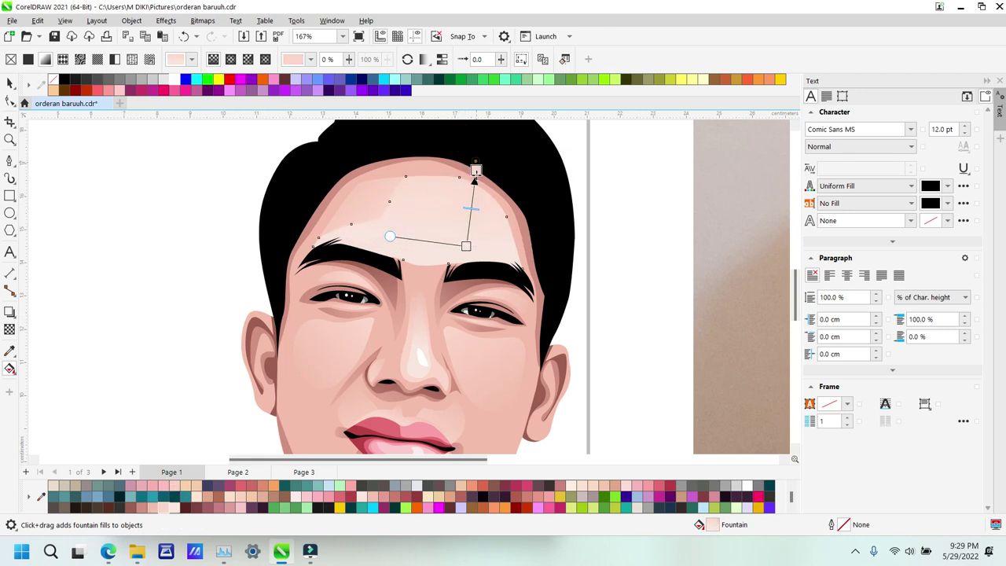
left_click_drag(474, 164, 476, 178)
left_click_drag(466, 246, 462, 290)
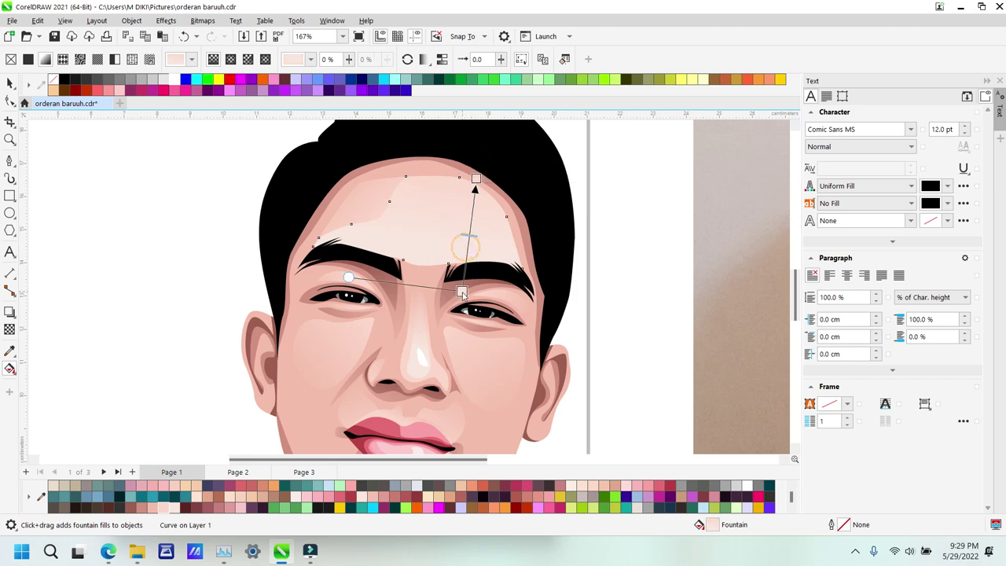
Step: Apply a fountain fill to the left jaw shadow, fading from dark at the outer edge to skin tone toward the mouth
key("z")
scroll(437, 262, "down", 4)
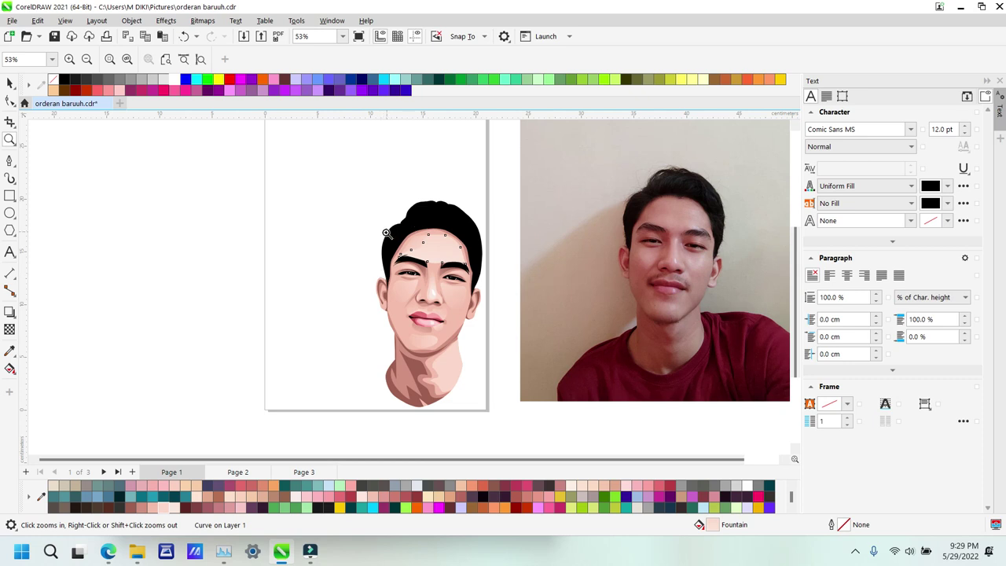
left_click(441, 309)
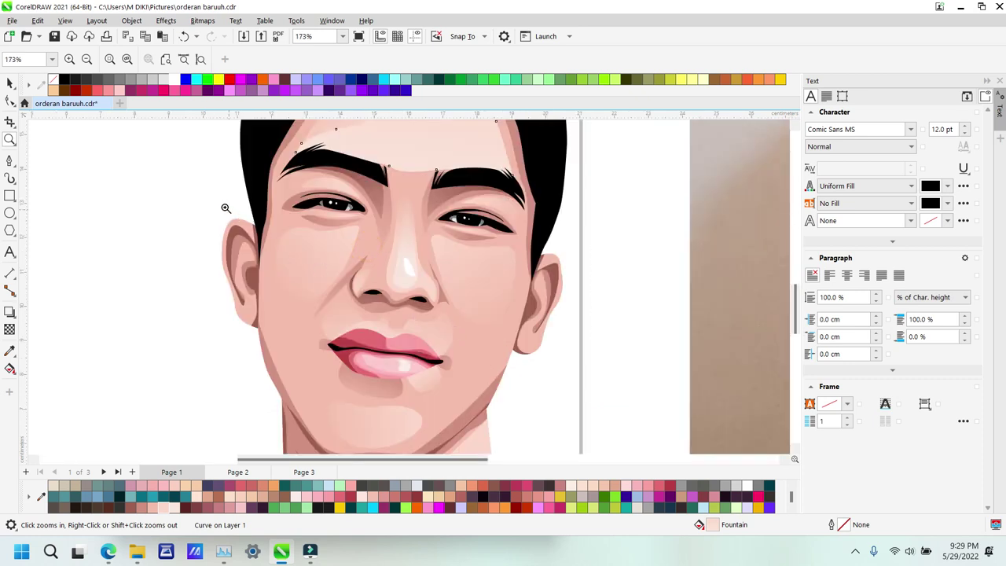
left_click_drag(294, 253, 615, 414)
right_click(567, 398)
right_click(517, 385)
left_click(445, 353)
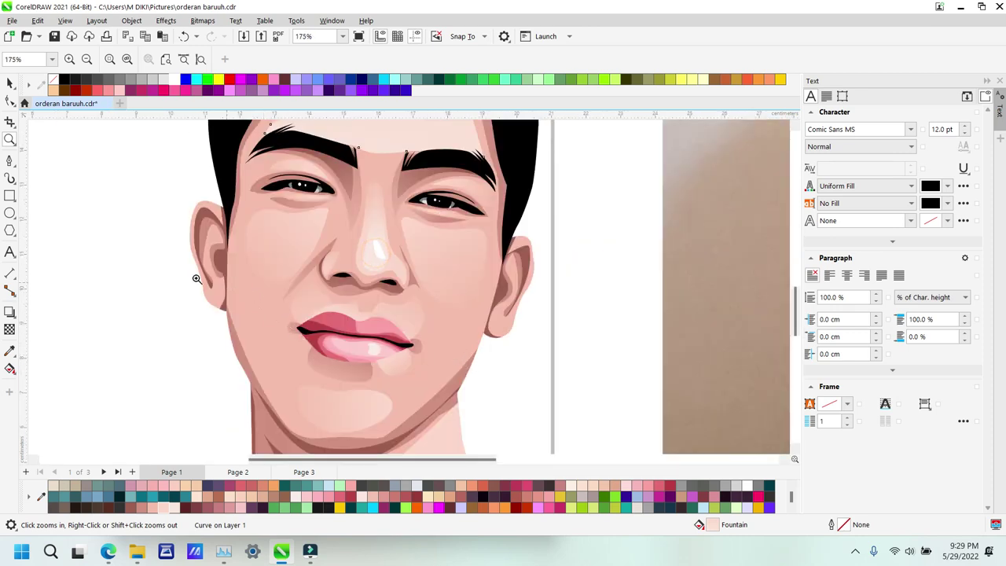
left_click_drag(189, 267, 503, 418)
key("g")
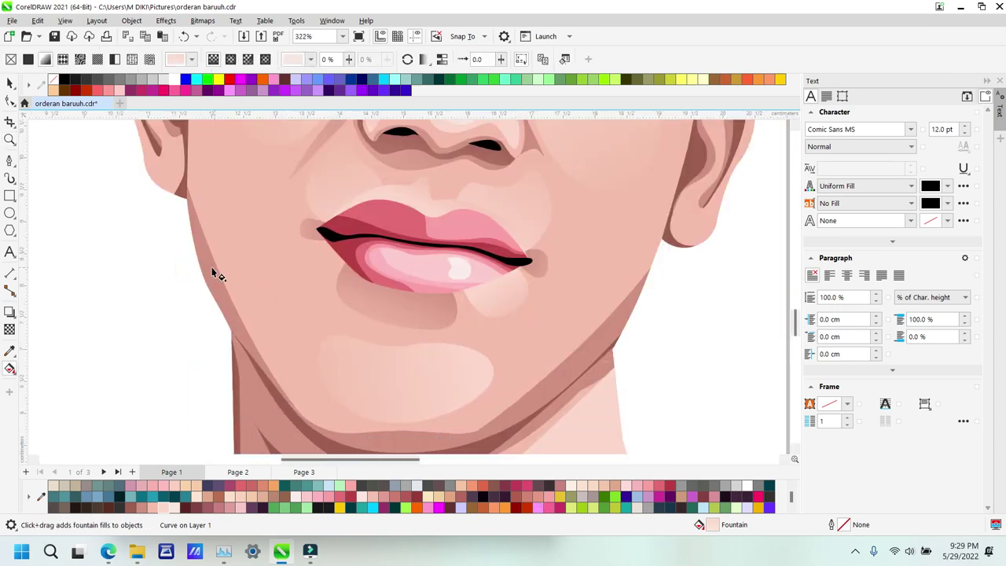
left_click_drag(215, 336, 284, 231)
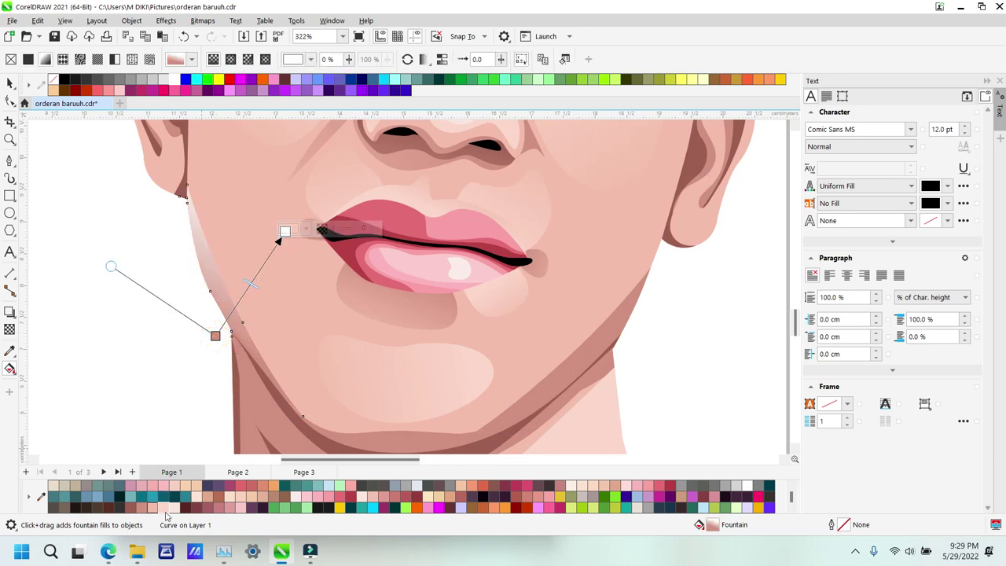
left_click_drag(277, 246, 274, 284)
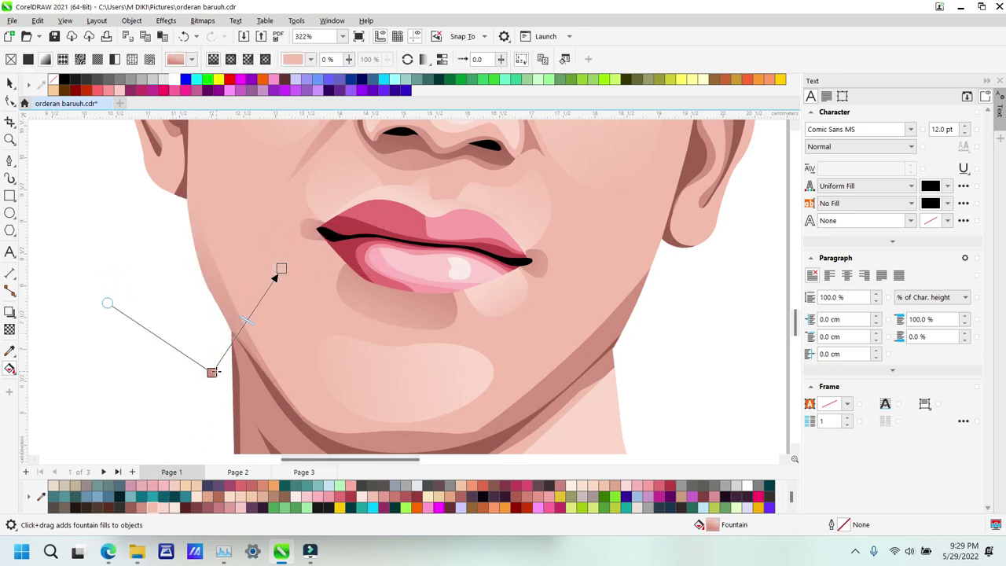
mouse_move(213, 371)
left_mouse_down()
mouse_move(212, 362)
mouse_move(207, 374)
left_mouse_up()
Step: Apply a fountain fill to the right jaw shadow, fading from the jaw edge to skin tone toward the mouth, and deselect it
left_click(585, 344)
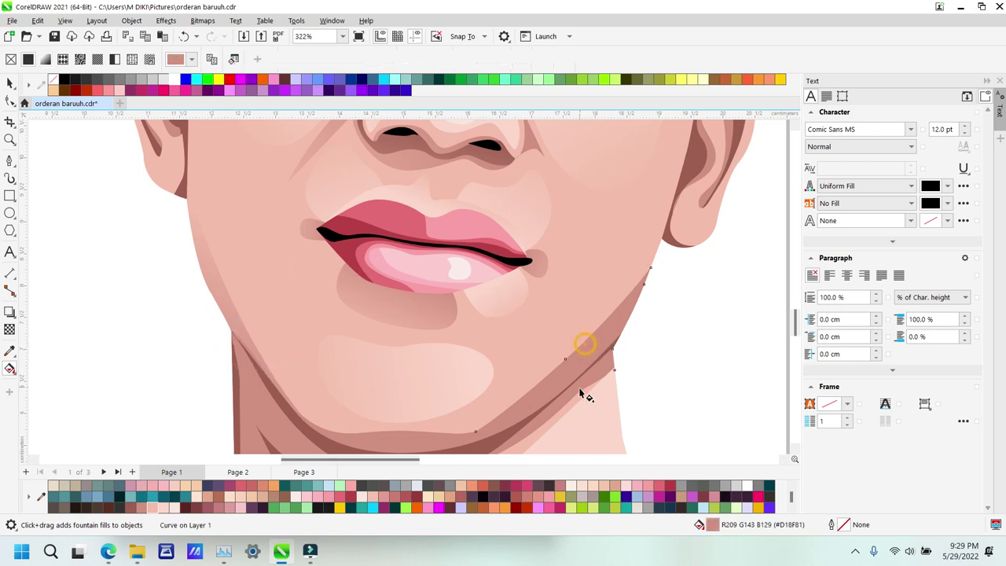
left_click_drag(582, 393, 552, 260)
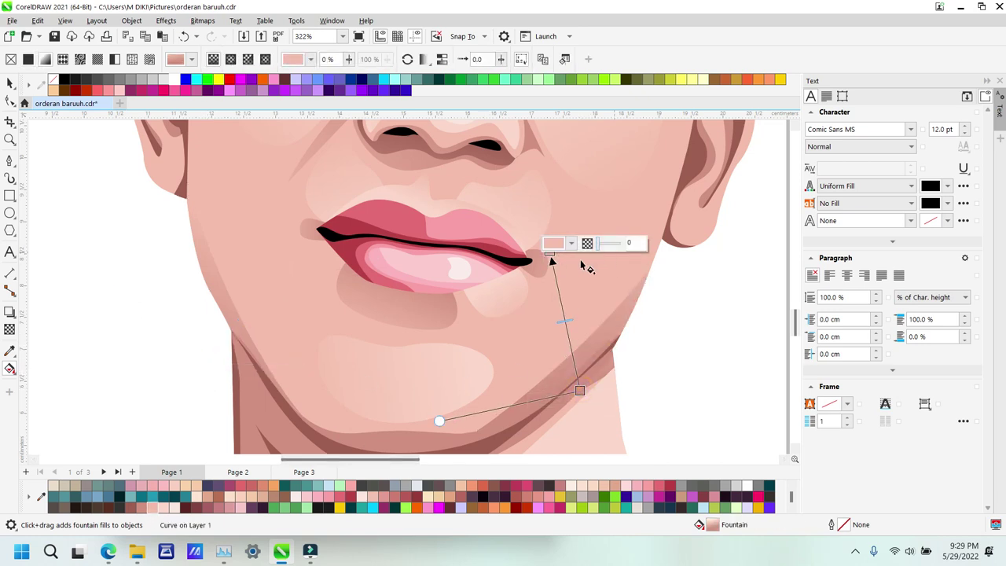
left_click_drag(553, 260, 559, 291)
left_click_drag(589, 431, 577, 401)
left_click_drag(558, 291, 529, 325)
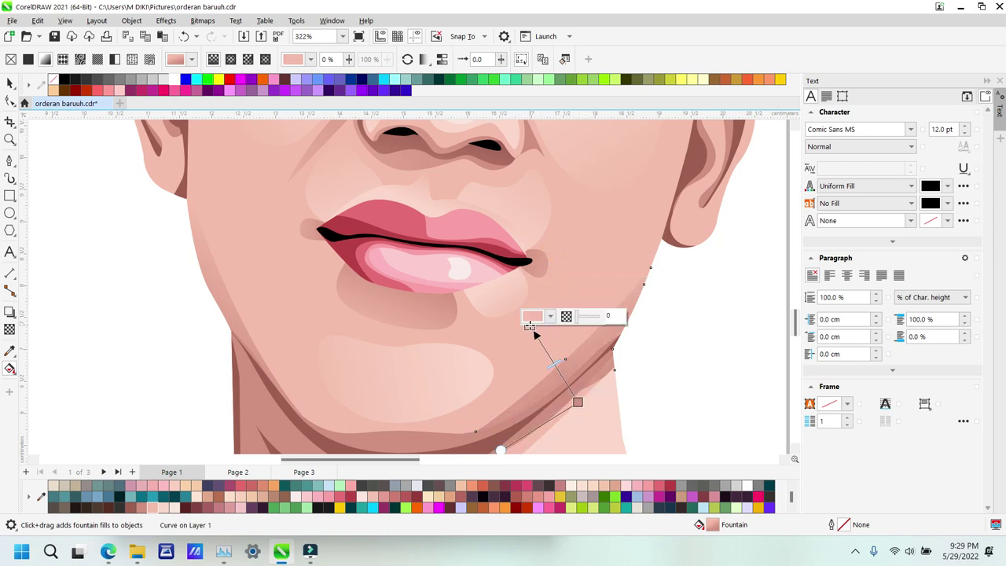
left_click(697, 328)
Step: Apply a fountain fill to the light area on the right of the neck, fading leftward to skin tone over a short distance
key("z")
key("F3")
key("F3")
left_click_drag(373, 300, 475, 441)
key("g")
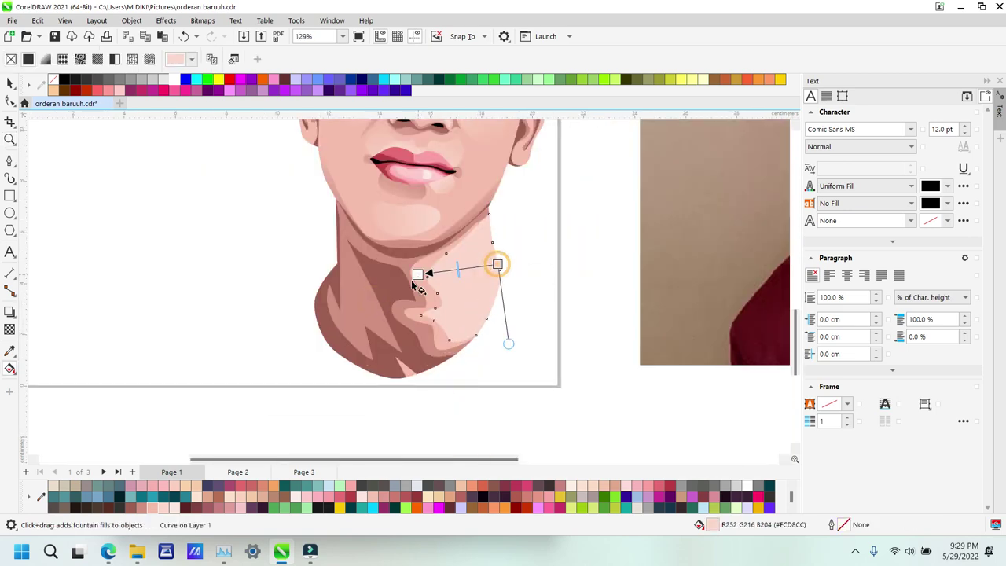
left_click_drag(416, 276, 418, 275)
left_click(151, 507)
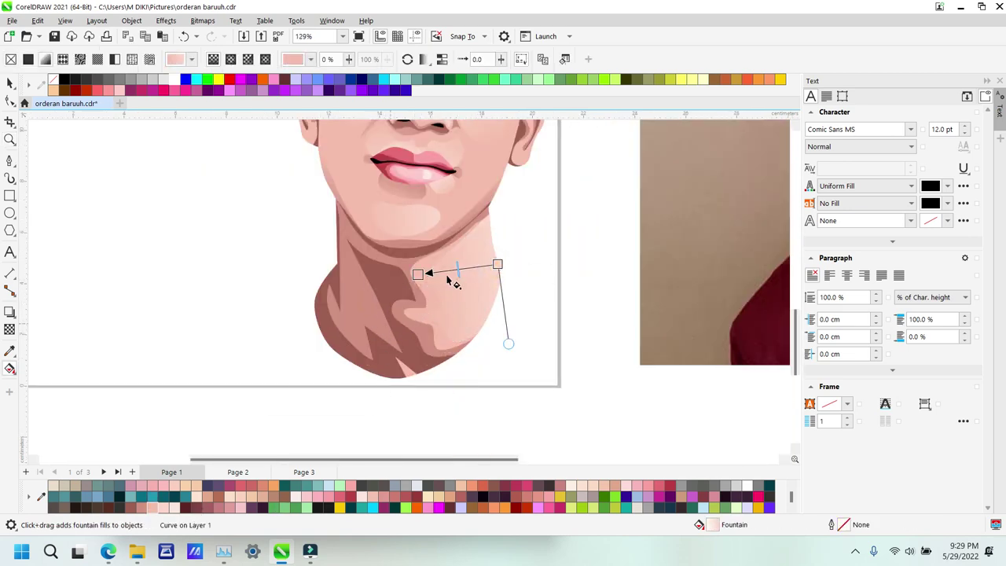
left_click(497, 266)
left_click(469, 283)
left_click_drag(385, 288, 414, 293)
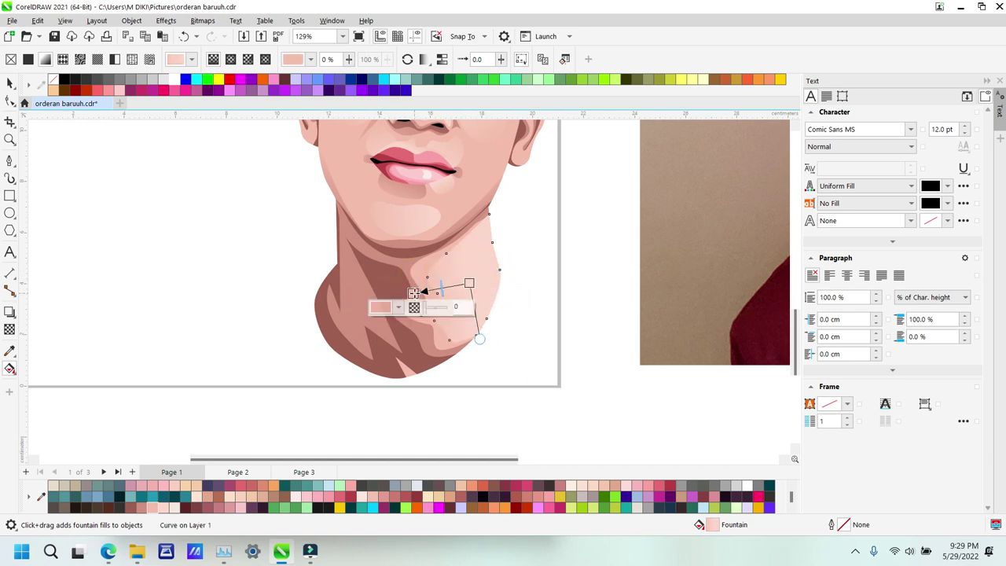
Step: Apply a fountain fill to the darkest neck shadow, fading from dark brown at the lower left to a mid-tone shadow color toward the chin
left_click(382, 282)
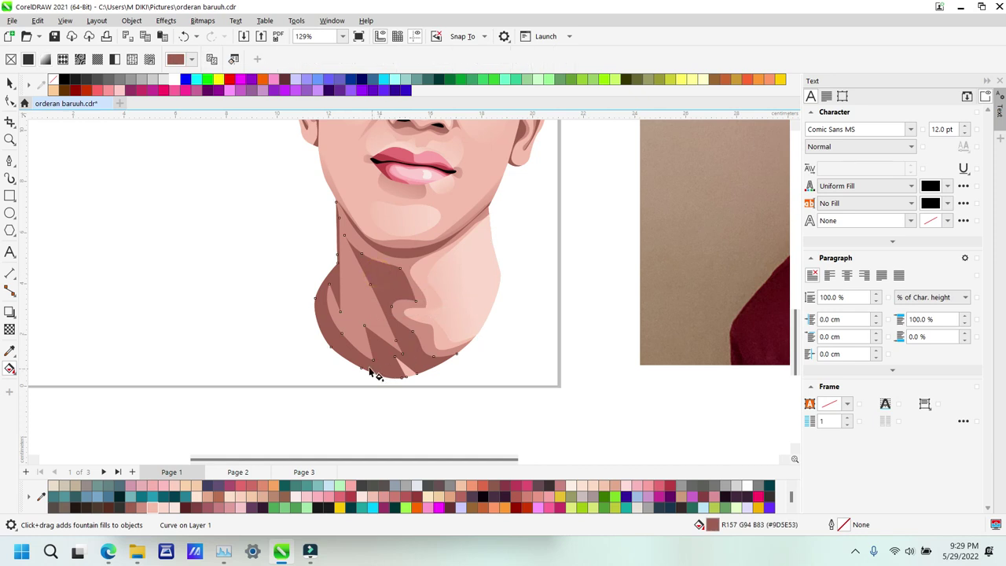
left_click_drag(345, 348, 445, 211)
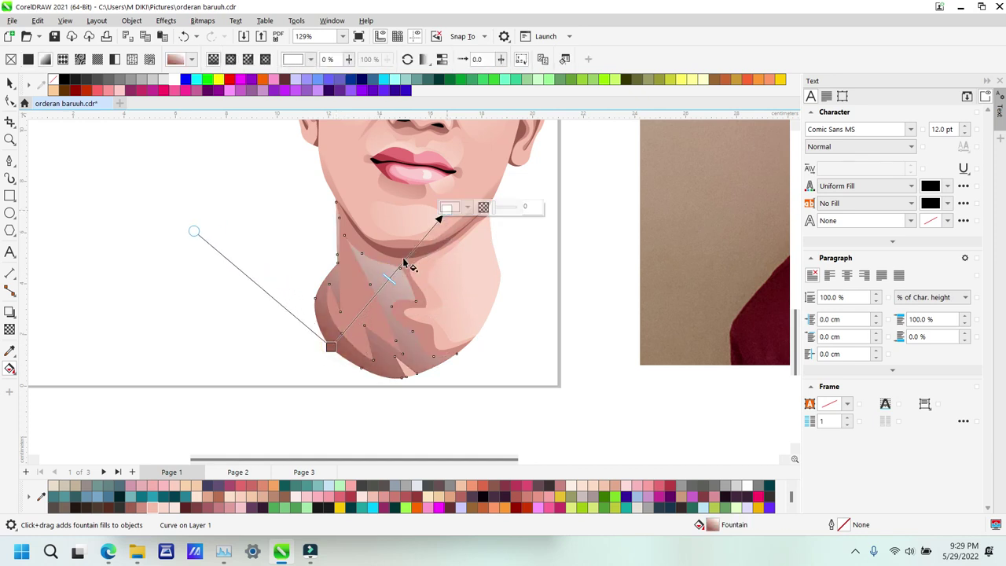
left_click(155, 509)
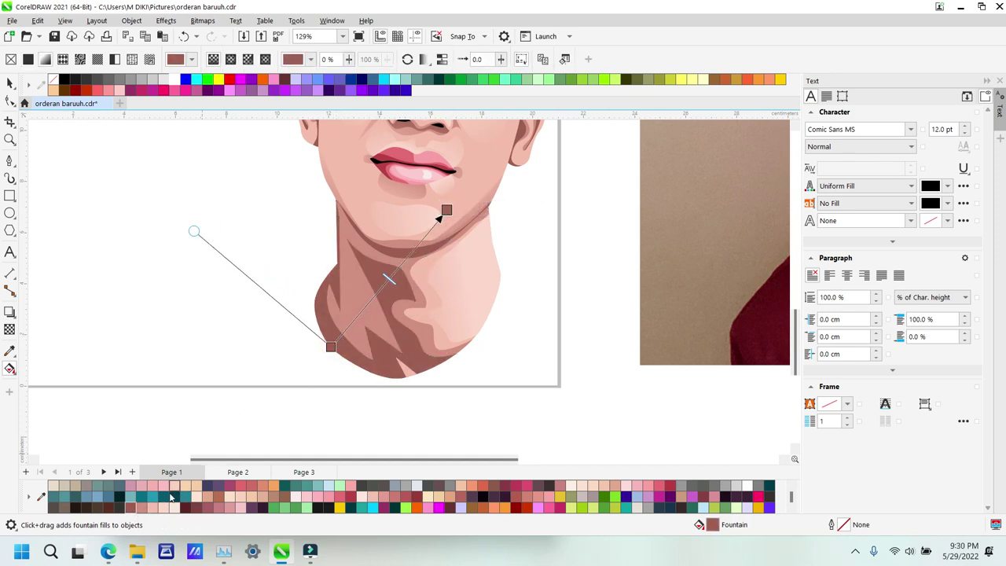
left_click(143, 509)
left_click_drag(331, 348, 301, 378)
Step: Apply a fountain fill to the mid-tone neck shadow, fading diagonally from the neck's center to skin tone at the lower right
left_click(370, 302)
left_click_drag(375, 299, 453, 294)
left_click(156, 512)
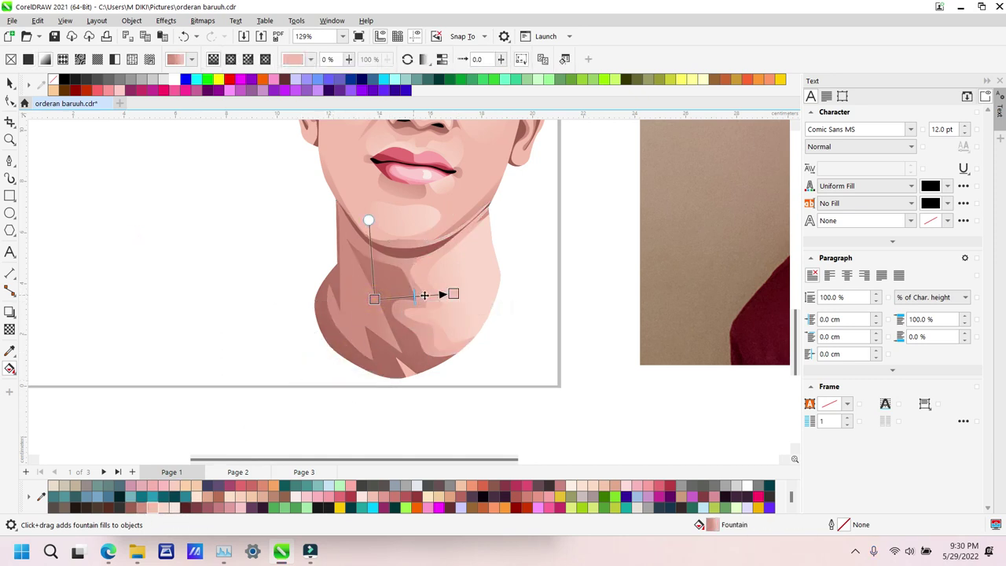
left_click_drag(454, 293, 484, 343)
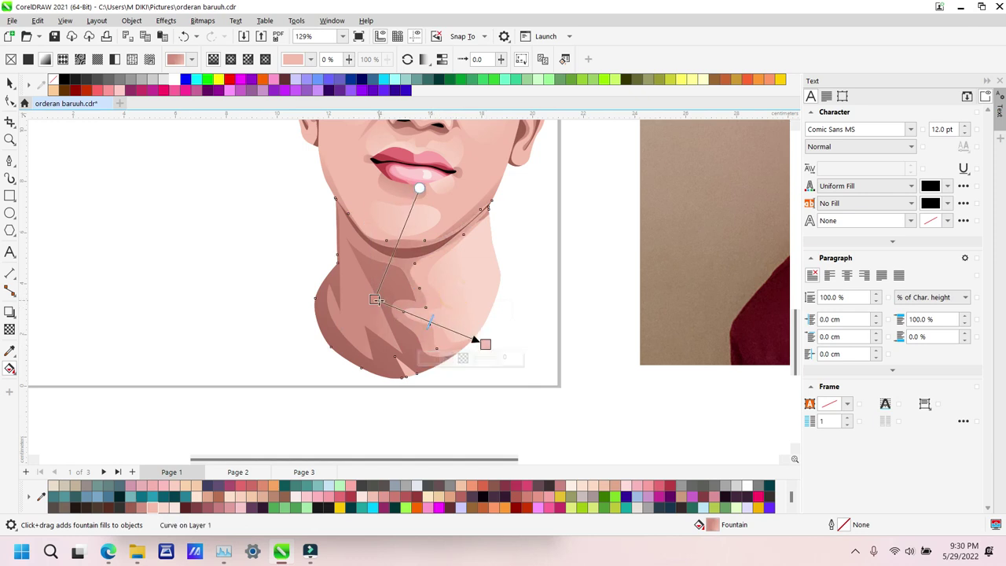
left_click_drag(376, 299, 387, 278)
left_click_drag(485, 344, 460, 334)
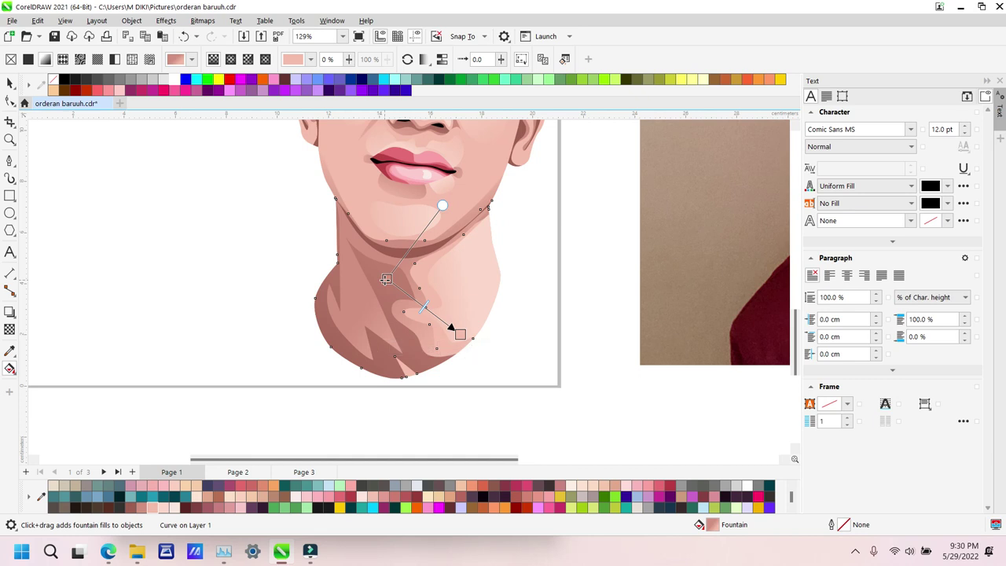
Step: Redirect the darkest neck shadow's fountain fill to run from outside the neck's left edge to the lower right of the neck
left_click(407, 343)
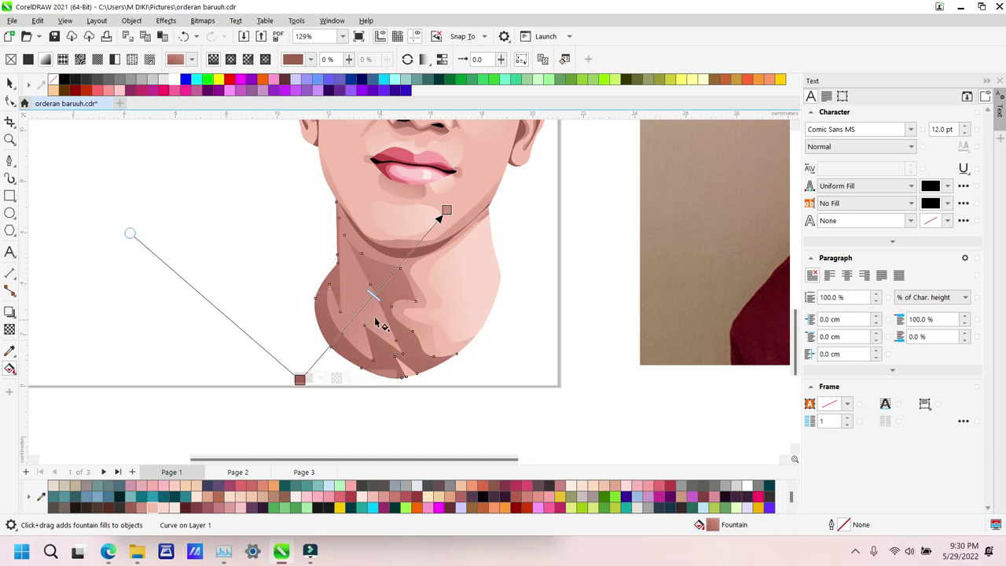
left_click_drag(351, 299, 476, 367)
left_click_drag(353, 294, 274, 283)
left_click_drag(481, 366, 443, 331)
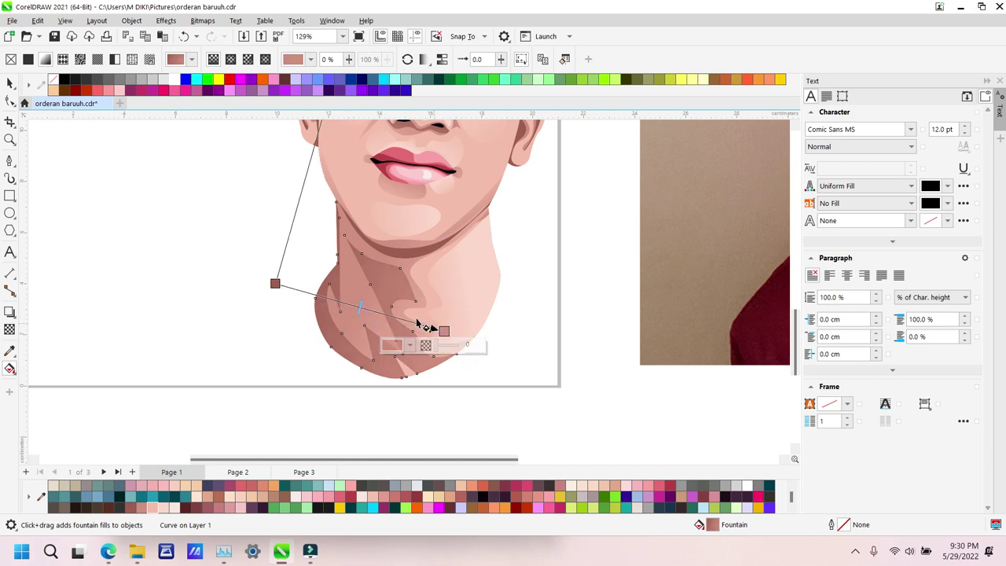
Step: Apply a fountain fill to the shadow band under the chin, fading from dark brown at the band upward to light skin tone near the lips
key("z")
right_click(540, 292)
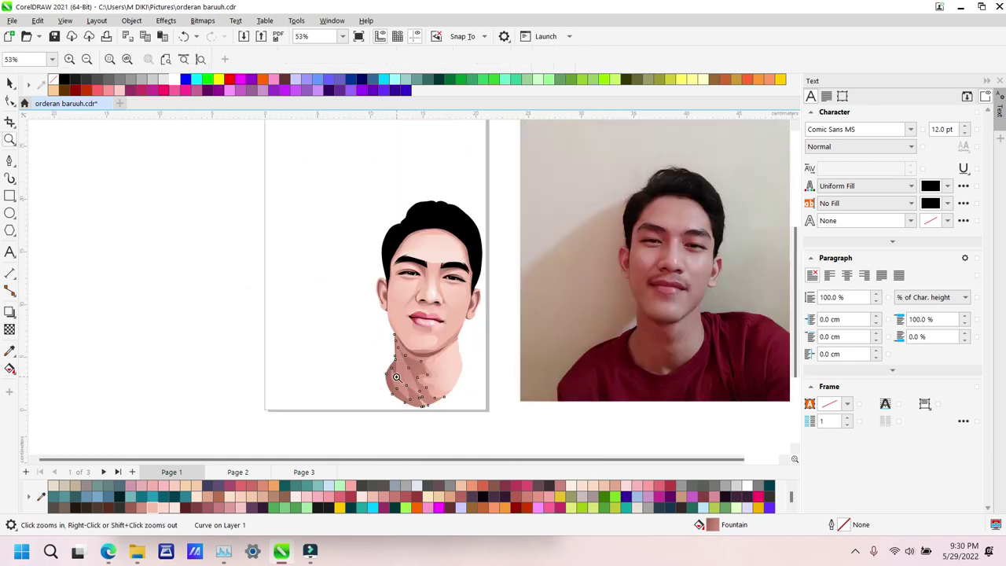
left_click_drag(374, 312, 495, 417)
key("g")
left_click(385, 262)
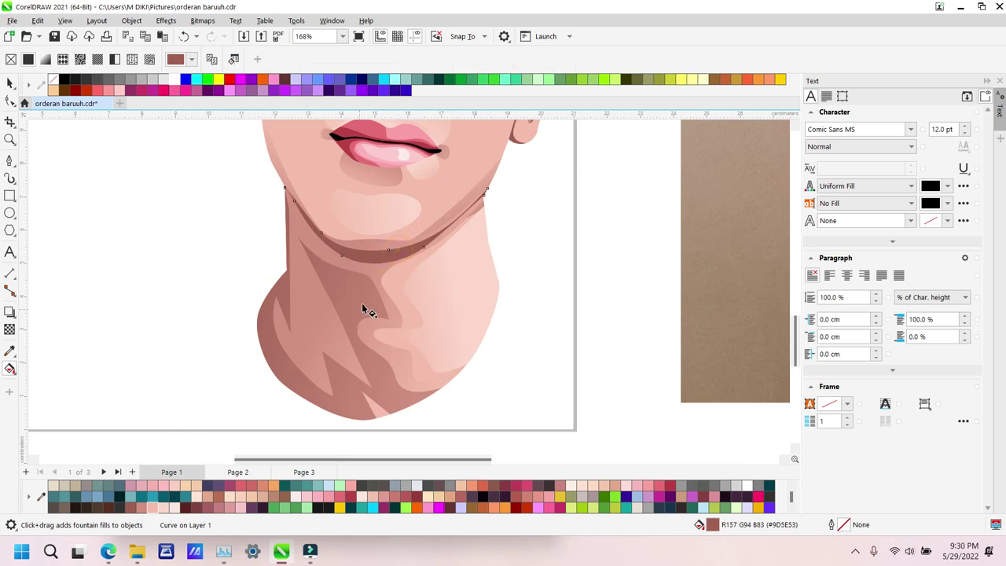
left_click_drag(377, 228, 370, 289)
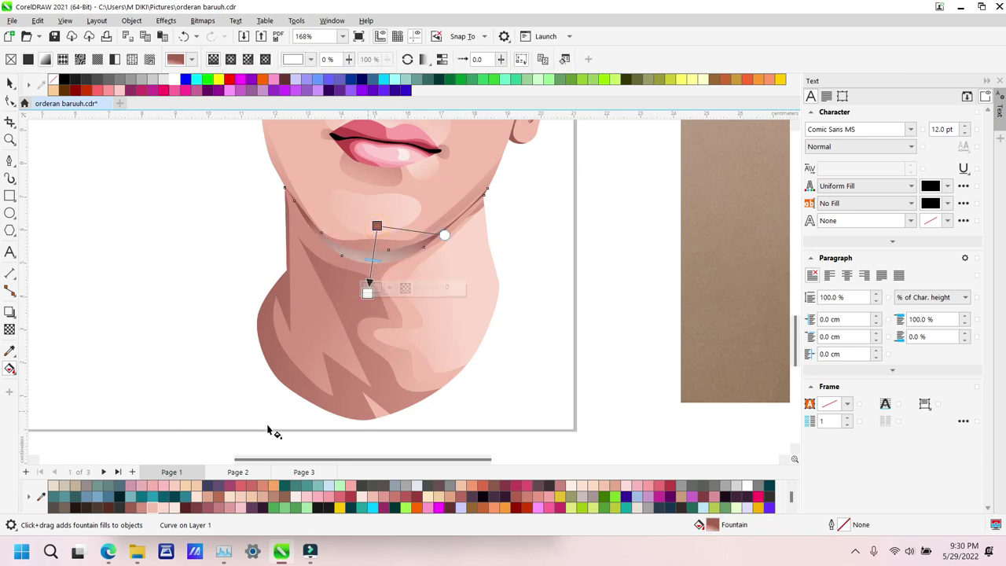
left_click_drag(376, 297, 389, 188)
left_click_drag(372, 296, 381, 254)
left_click_drag(388, 186, 391, 134)
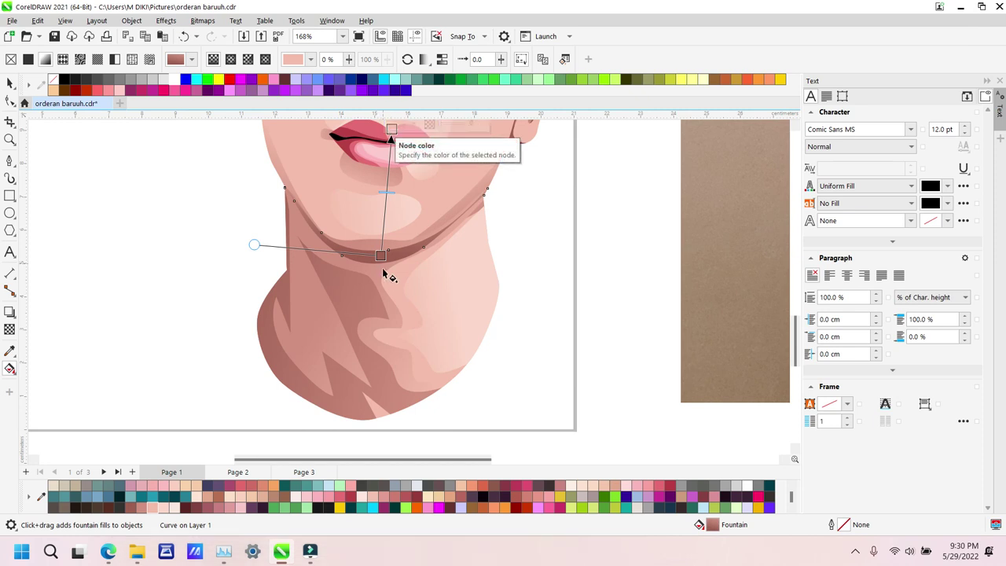
left_click_drag(382, 254, 367, 255)
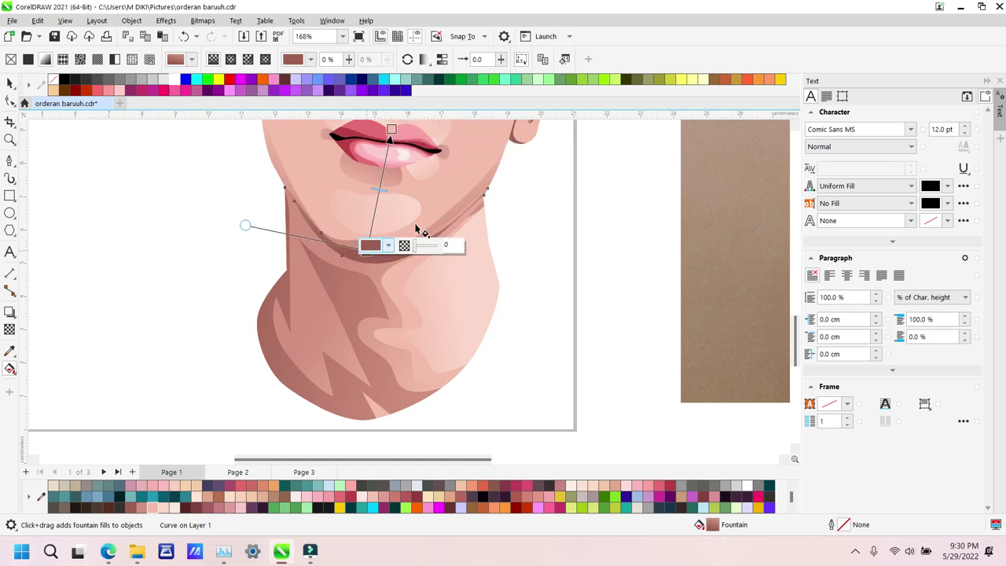
Step: Group all the vector shapes of the portrait's hair, face and neck
key("z")
right_click(505, 228)
key("space")
left_click(505, 354)
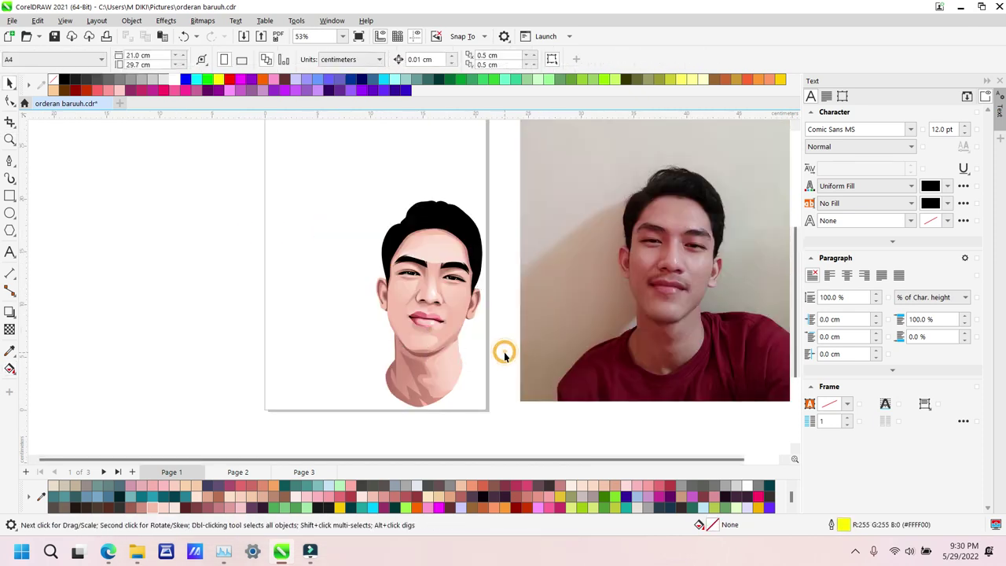
left_click_drag(425, 257, 519, 415)
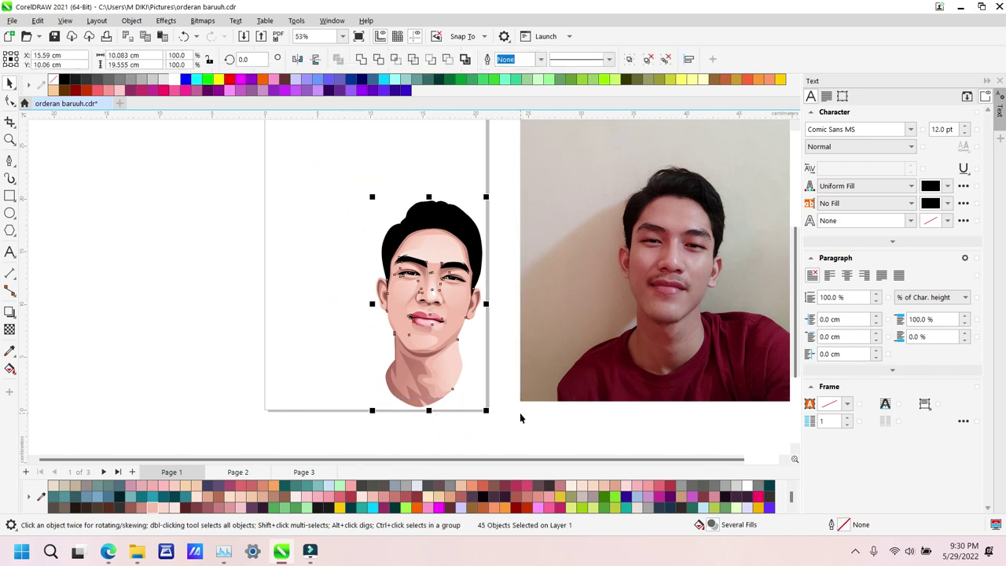
Step: Center the reference photo on the page and move the grouped portrait over the face in the photo
left_click(583, 269)
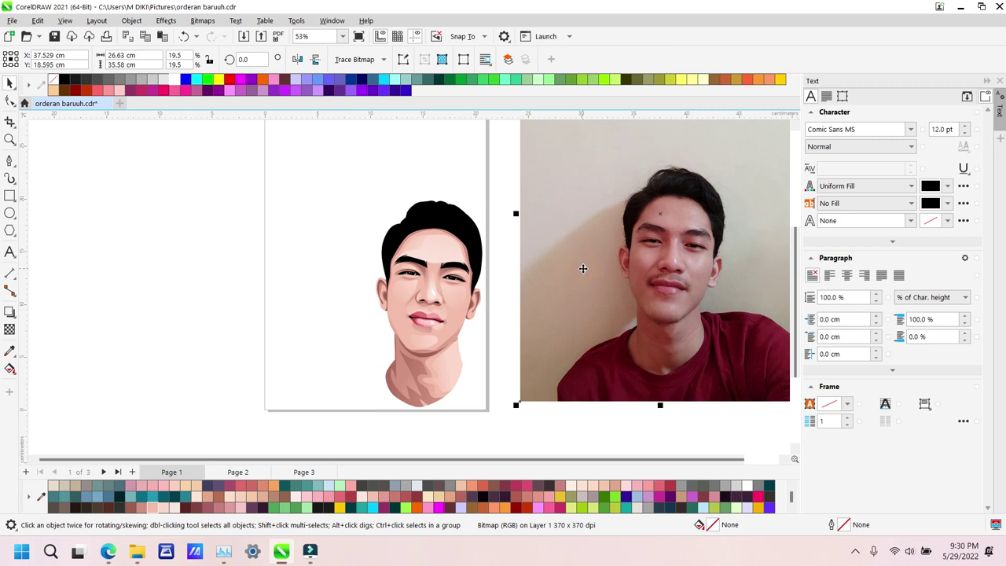
key("p")
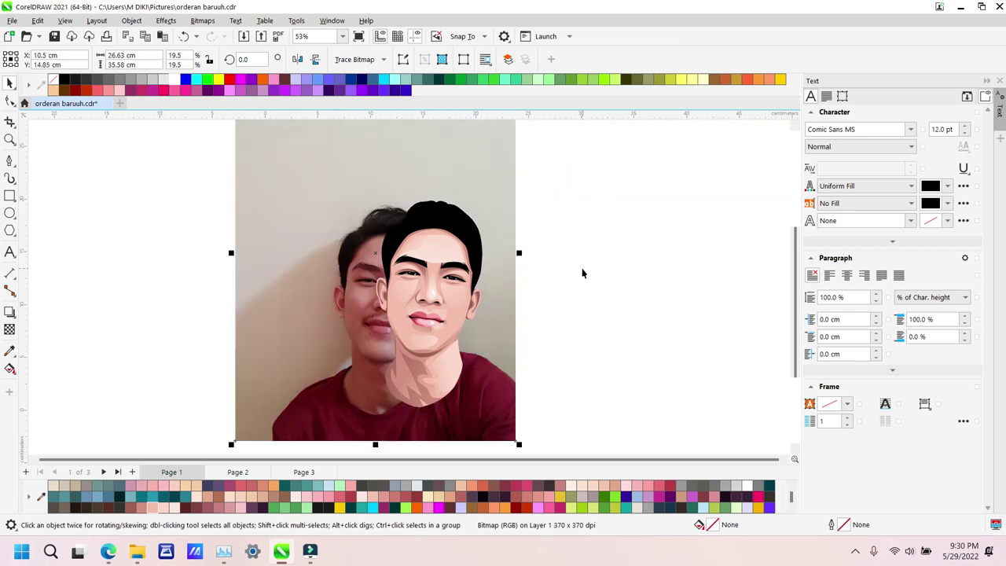
left_click(428, 284)
left_click_drag(428, 284, 386, 288)
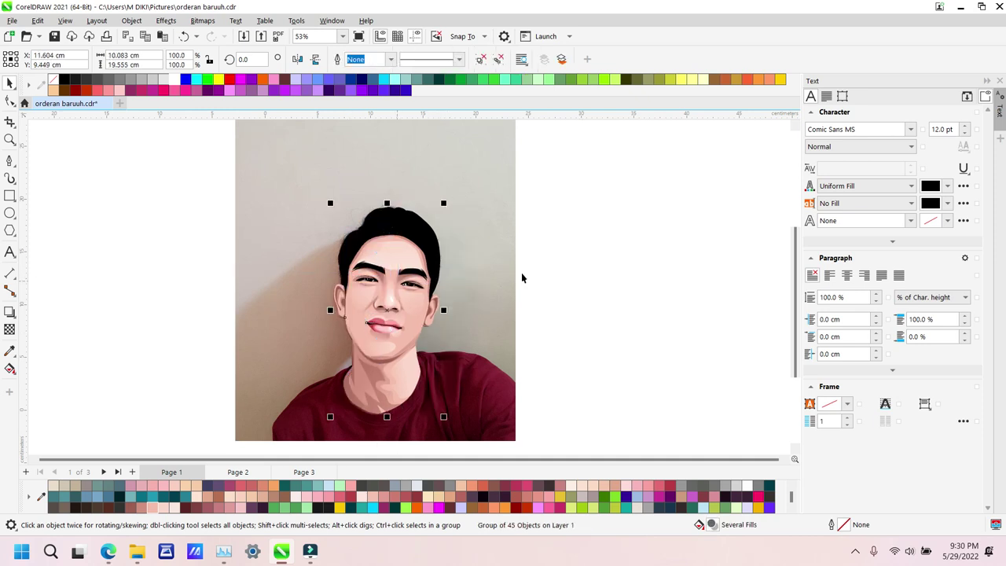
Step: Nudge the portrait group about 0.12 cm down and 0.15 cm left to align it with the photographed face
key("z")
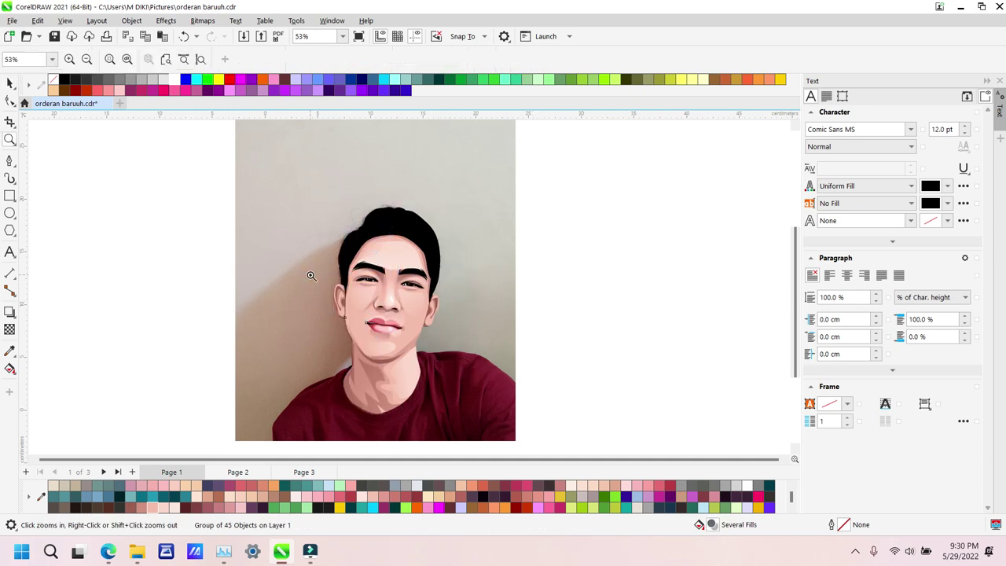
left_click_drag(312, 275, 455, 352)
key("space")
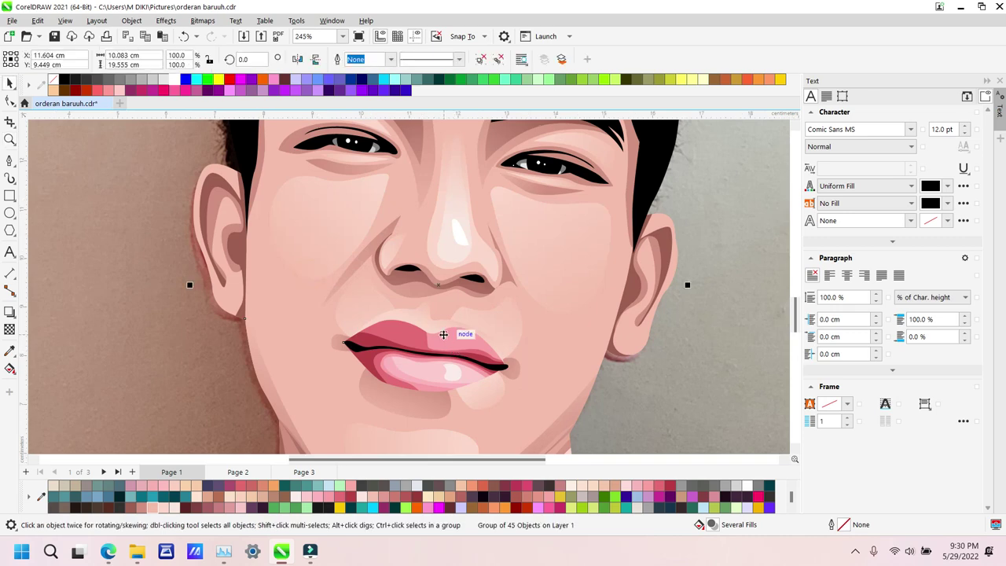
key("Down")
key("Down")
key("Down")
key("Down")
key("Down")
key("Down")
key("Down")
key("Down")
key("Left")
key("Left")
left_click_drag(443, 335, 443, 334)
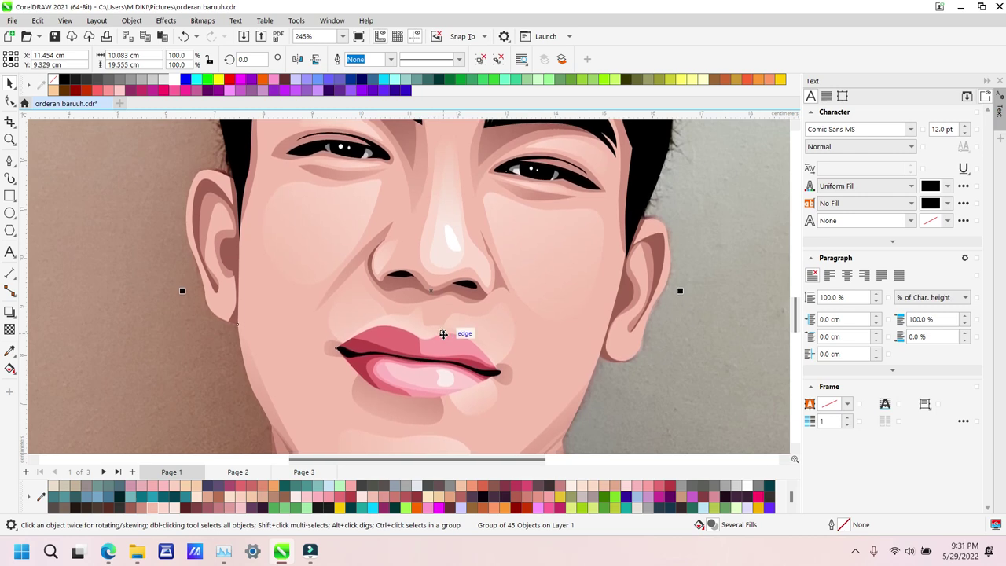
Step: Start the shirt outline with the Pen tool from the shirt's lower-left corner, along the left shoulder and across the neck to the right collar
key("z")
right_click(439, 331)
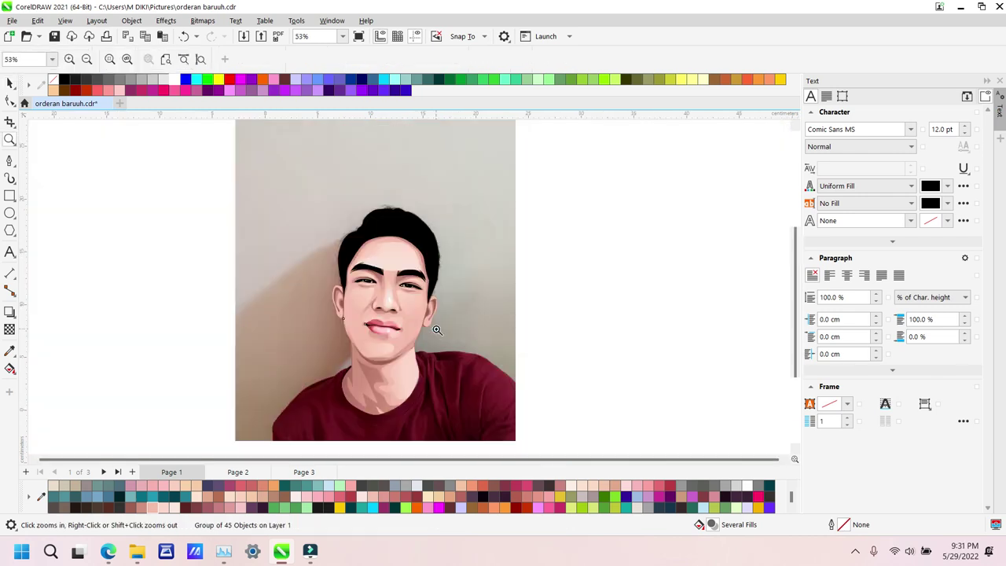
right_click(407, 316)
left_click_drag(311, 272, 488, 364)
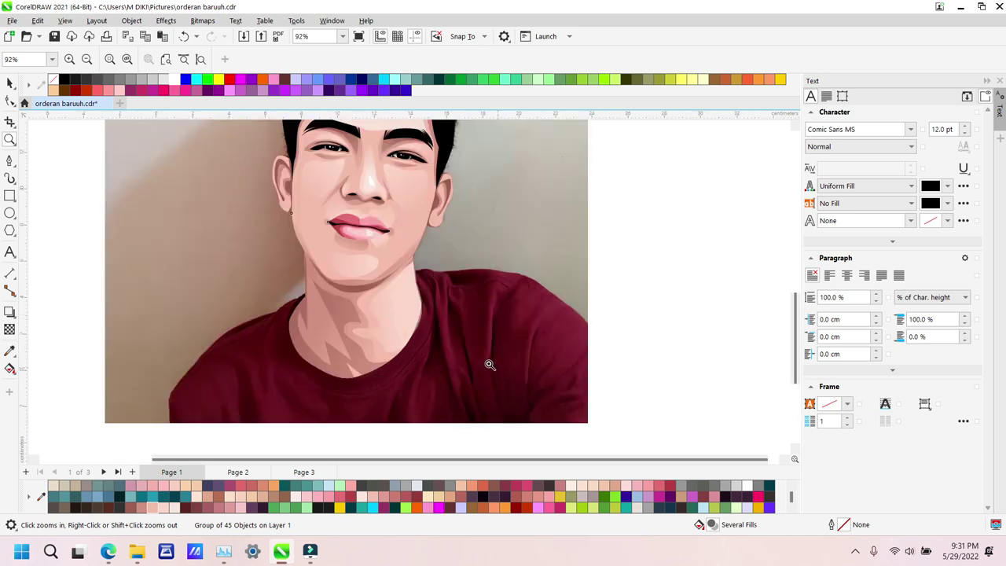
left_click_drag(582, 409, 581, 409)
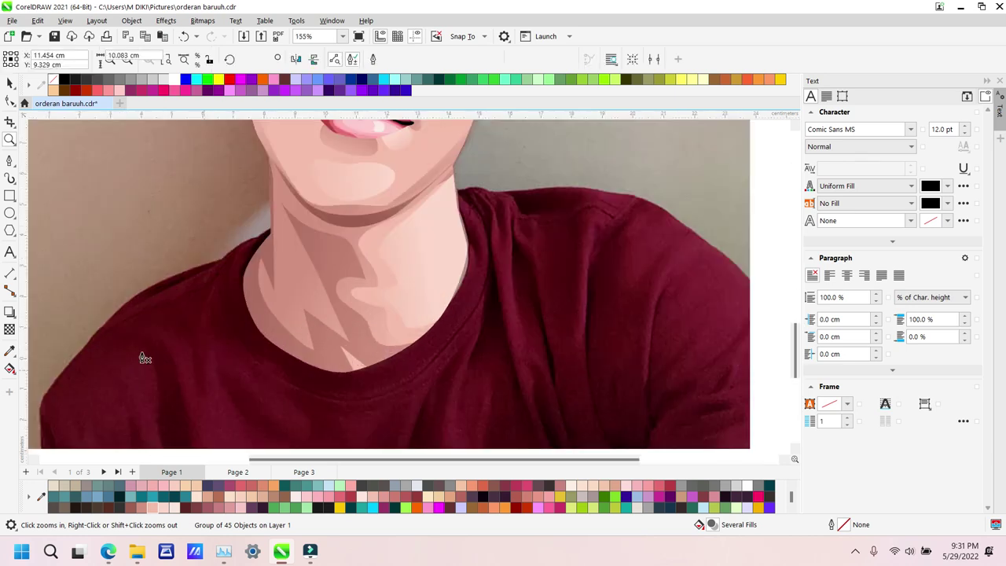
left_click(43, 449)
left_click(38, 406)
left_click_drag(143, 293, 177, 271)
left_click(222, 265)
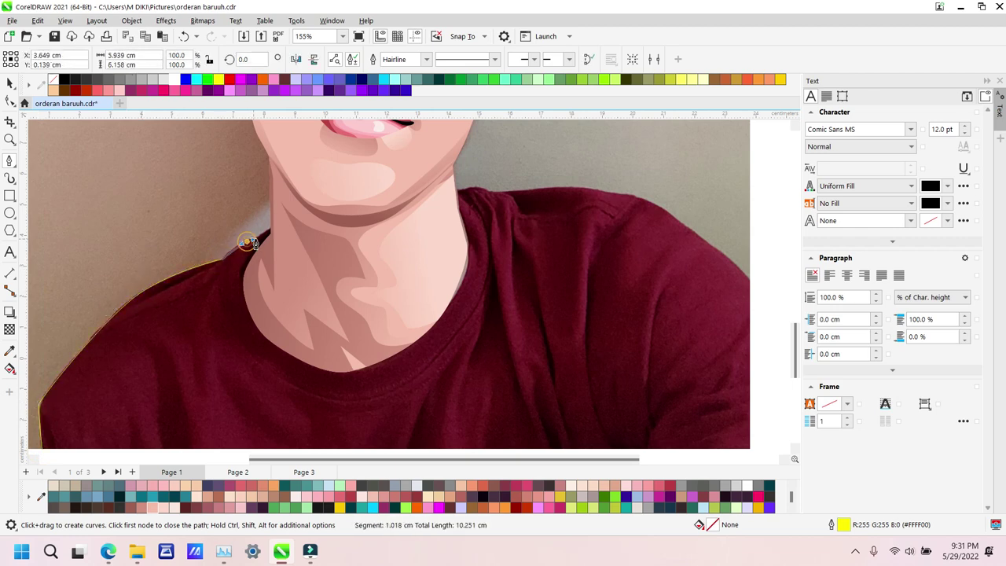
left_click(273, 220)
left_click(481, 190)
left_click(494, 192)
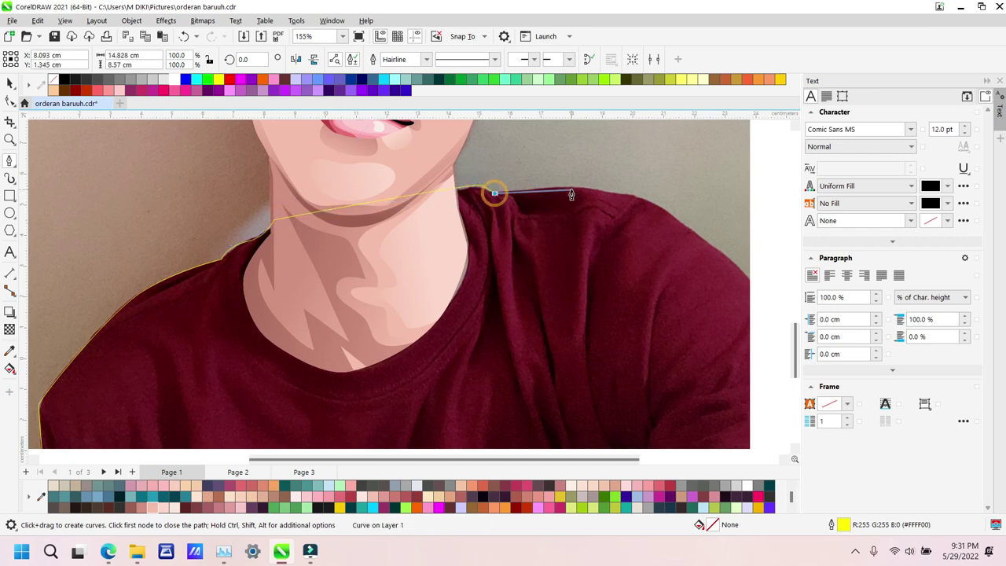
Step: Complete the shirt outline over the right shoulder, down the photo's right edge and back along its bottom edge as a closed curve
left_click_drag(571, 185, 596, 186)
left_click_drag(653, 203, 668, 214)
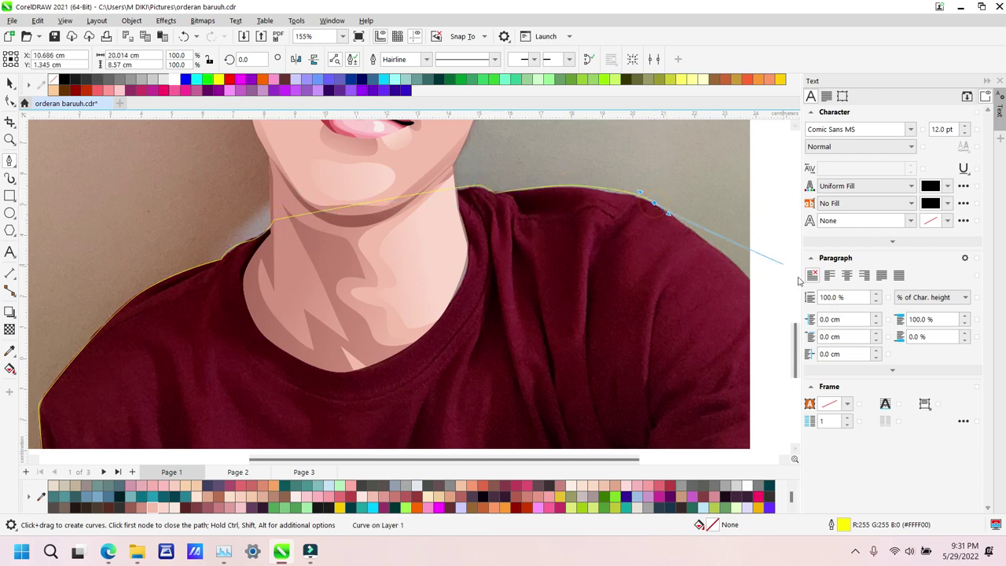
left_click(749, 279)
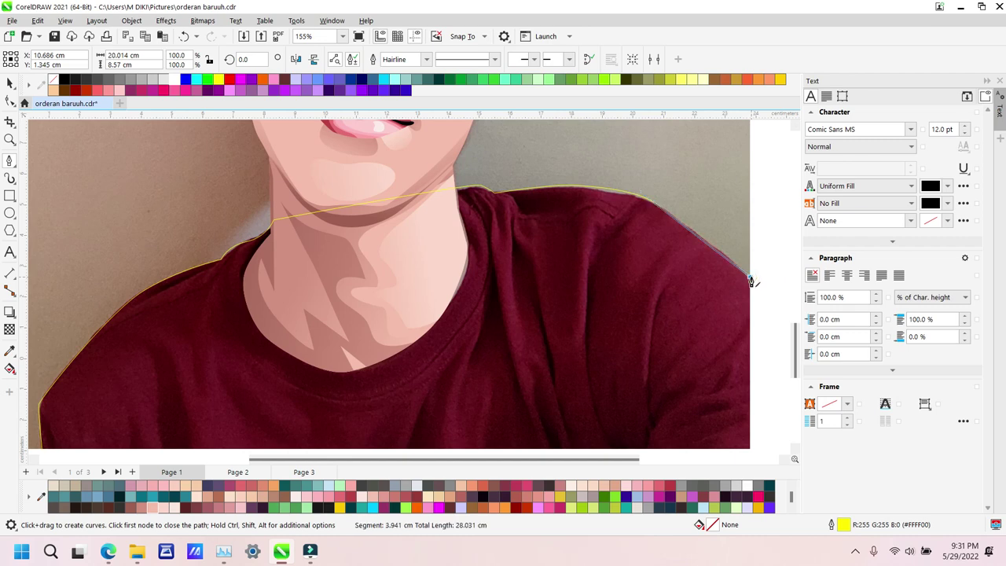
left_click(752, 445)
key("ctrl+z")
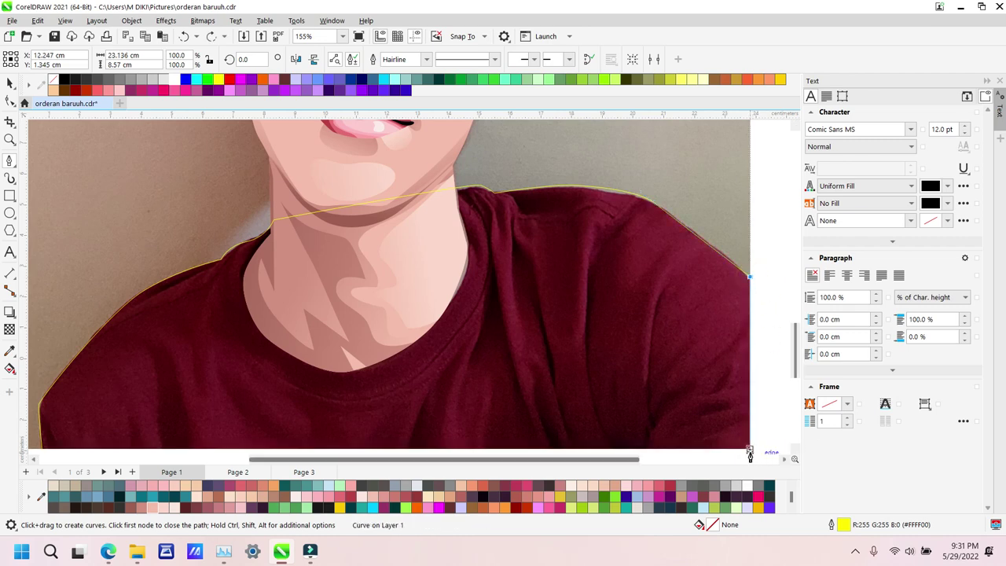
left_click(747, 450)
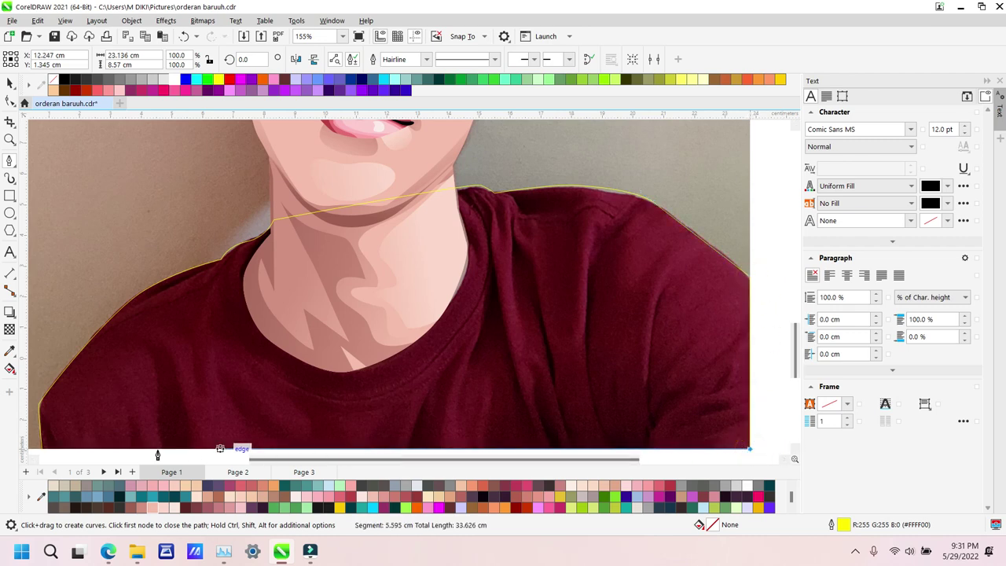
left_click(42, 450)
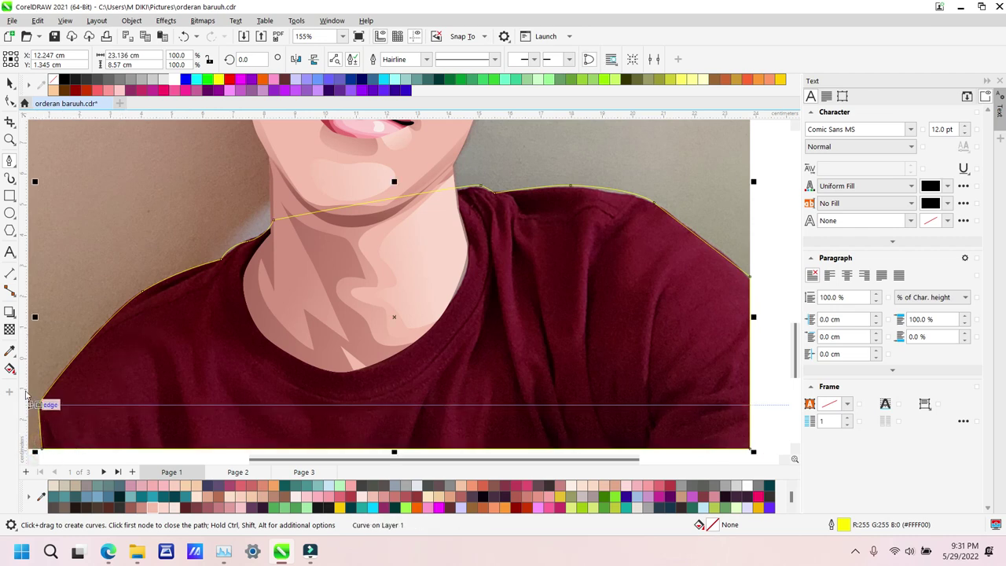
Step: Start a shirt fold shape with the Pen tool at the left sleeve edge, zigzagging along the shirt's lower-left bottom edge
key("z")
scroll(242, 378, "down", 2)
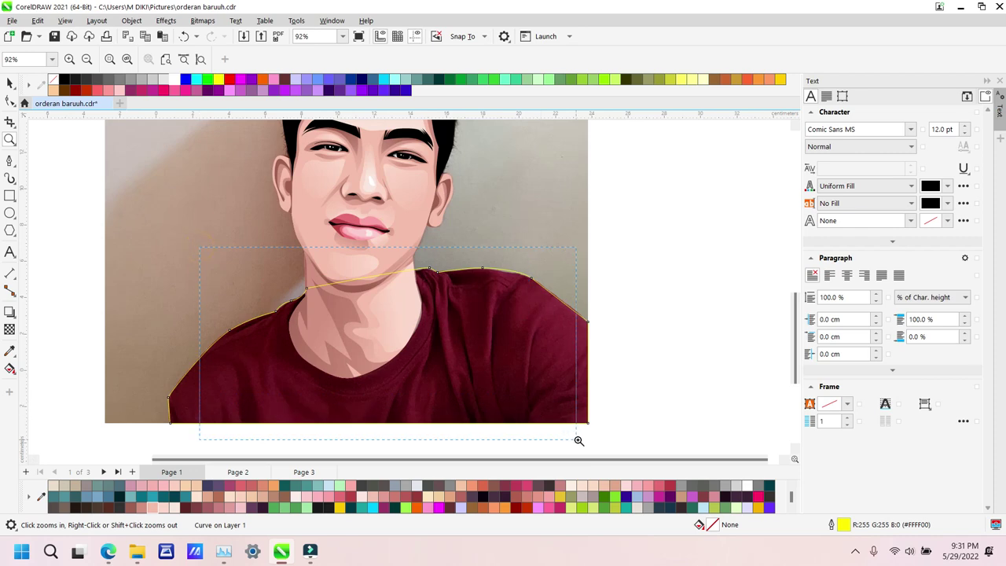
scroll(353, 422, "up", 2)
key("p")
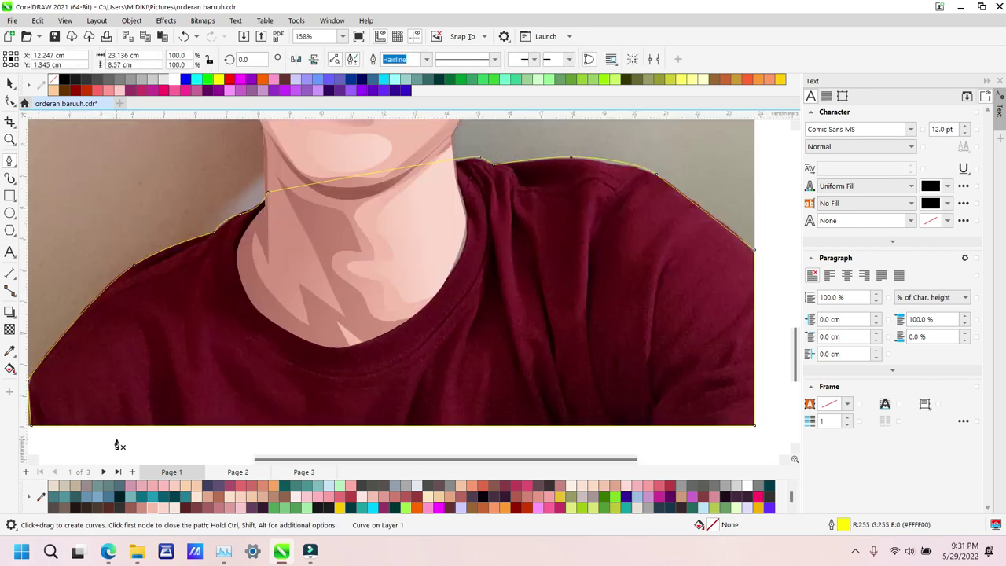
scroll(68, 378, "left", 2)
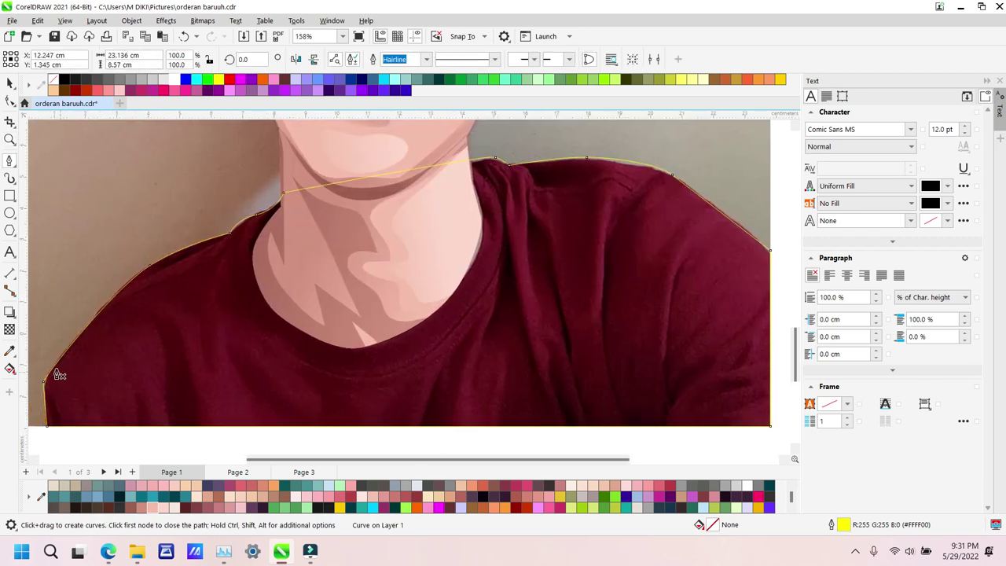
left_click(38, 362)
left_click(77, 444)
left_click(120, 437)
left_click(139, 385)
left_click(167, 440)
Step: Extend the fold shape with a curved peak on the left sleeve and a second pointed peak on the left chest
left_click_drag(161, 336, 140, 306)
left_click(120, 310)
left_click_drag(179, 337, 200, 376)
left_click(206, 431)
left_click(272, 433)
left_click_drag(225, 340, 286, 373)
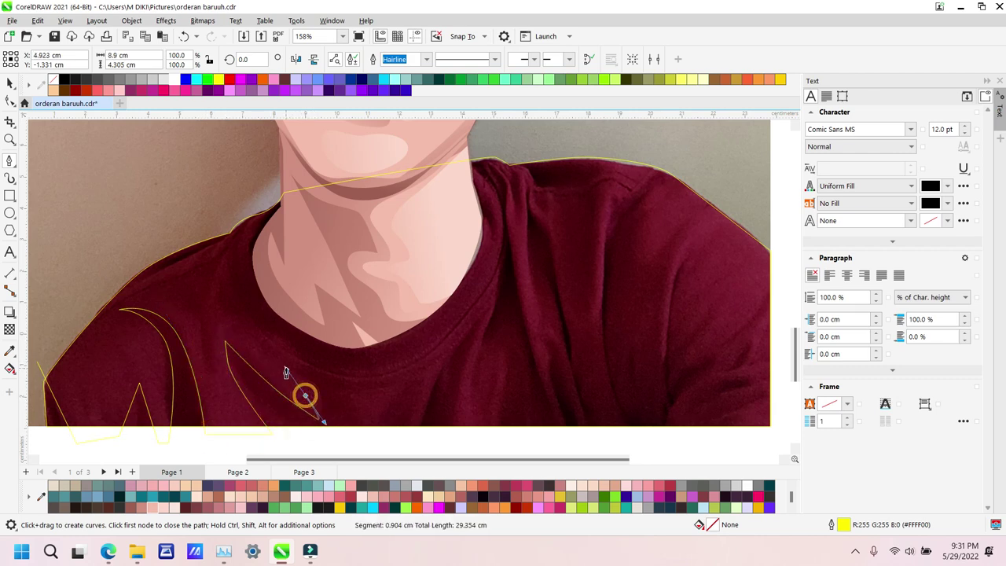
Step: Extend the fold shape in pointed zigzags across the chest below the collar, reaching the bottom edge right of center
left_click(284, 356)
left_click_drag(351, 406, 359, 419)
left_click(368, 418)
left_click(422, 379)
left_click(403, 435)
left_click_drag(477, 317, 456, 407)
left_click(454, 430)
left_click(493, 430)
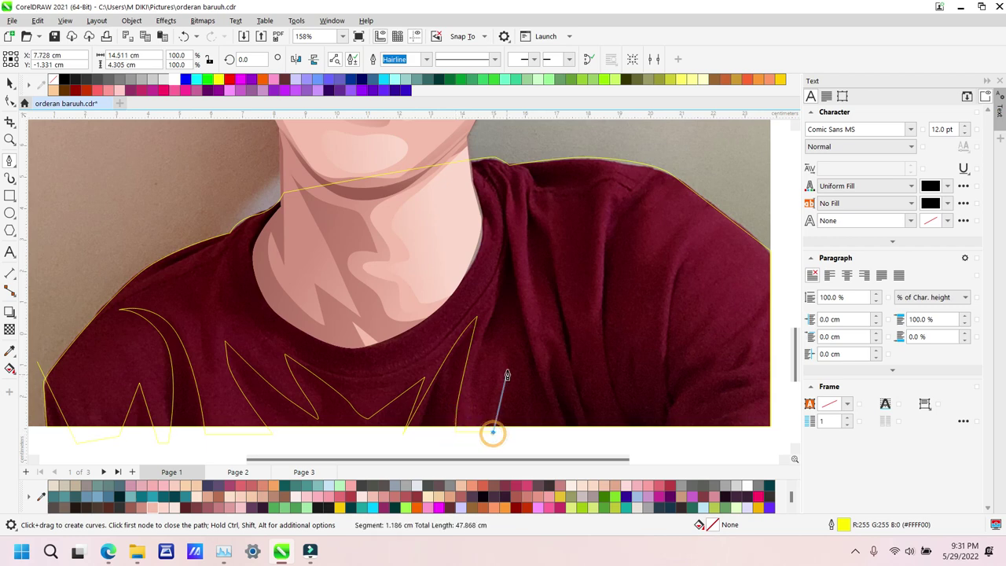
Step: Continue the fold shape up along the right side of the collar to a point past the shirt's top edge beside the neck
left_click(509, 347)
left_click_drag(475, 363, 488, 345)
left_click_drag(498, 277, 498, 263)
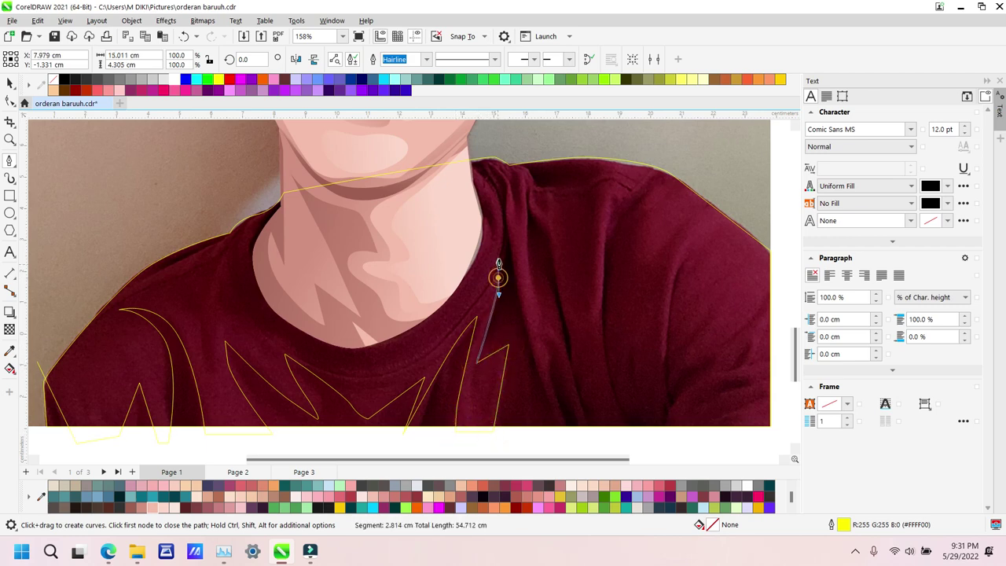
left_click(477, 178)
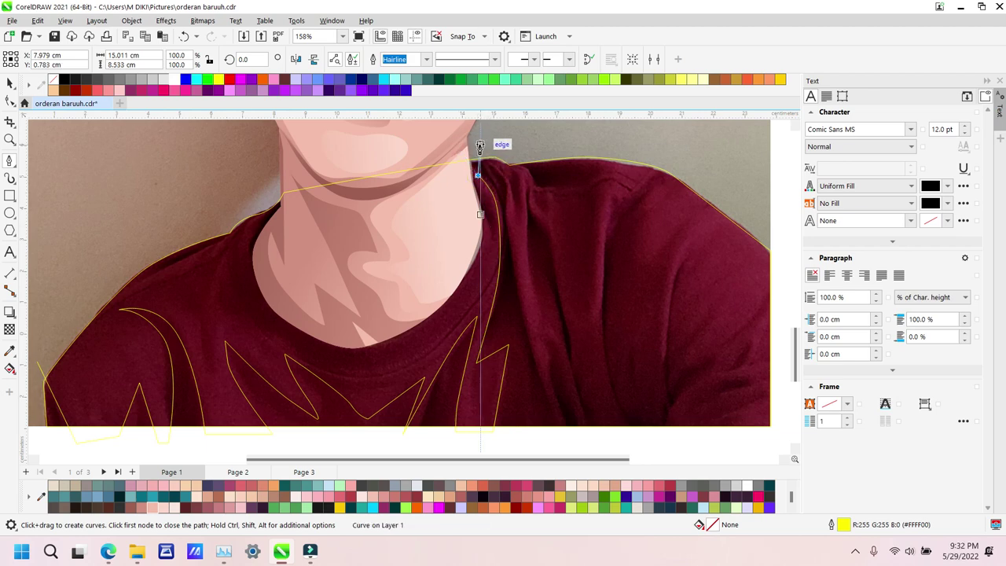
left_click(453, 144)
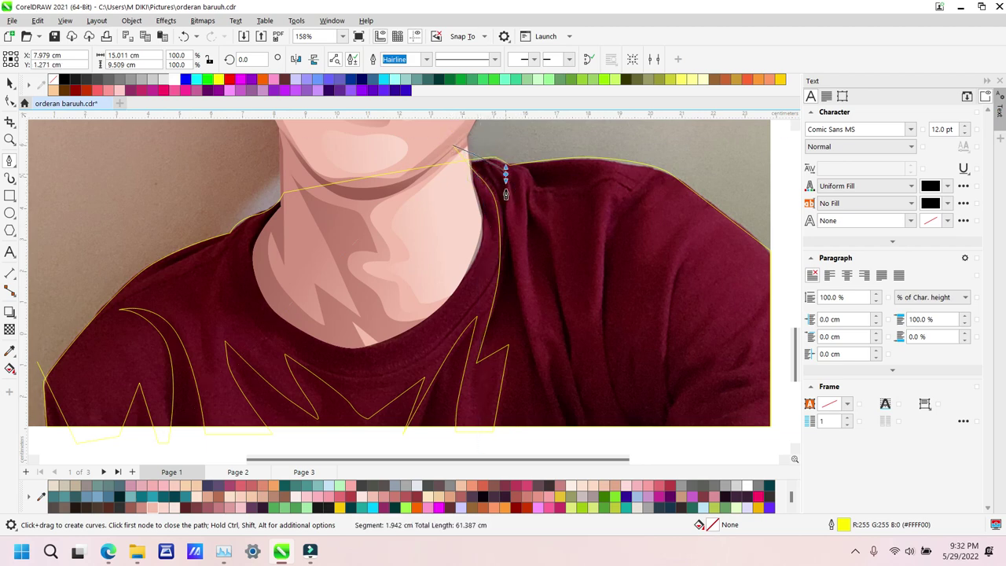
Step: Extend the fold shape down beside the right collar past the shirt's bottom edge, adding a narrow pointed peak that returns to the bottom
left_click_drag(530, 356, 538, 376)
scroll(550, 393, "down", 2)
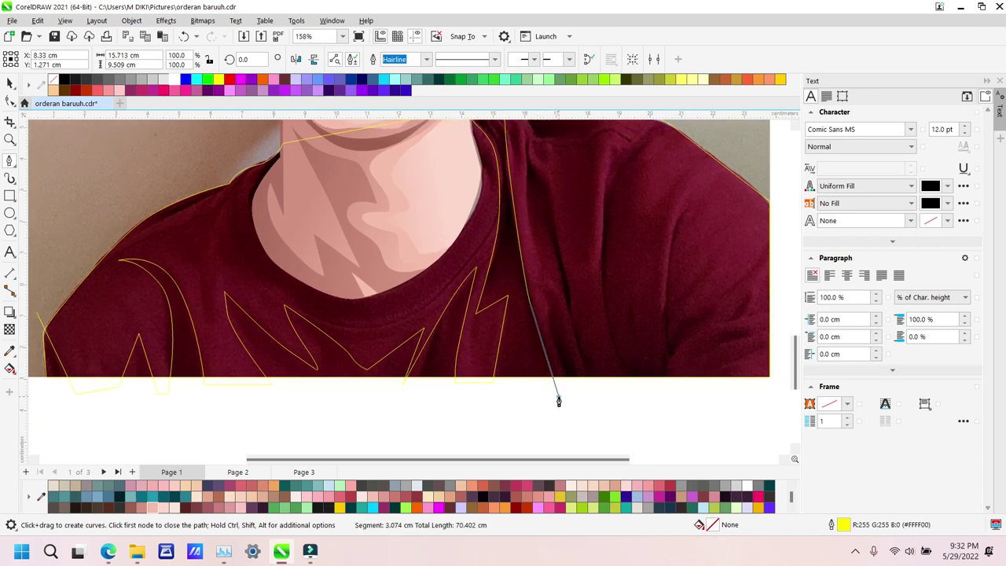
left_click_drag(546, 323, 544, 290)
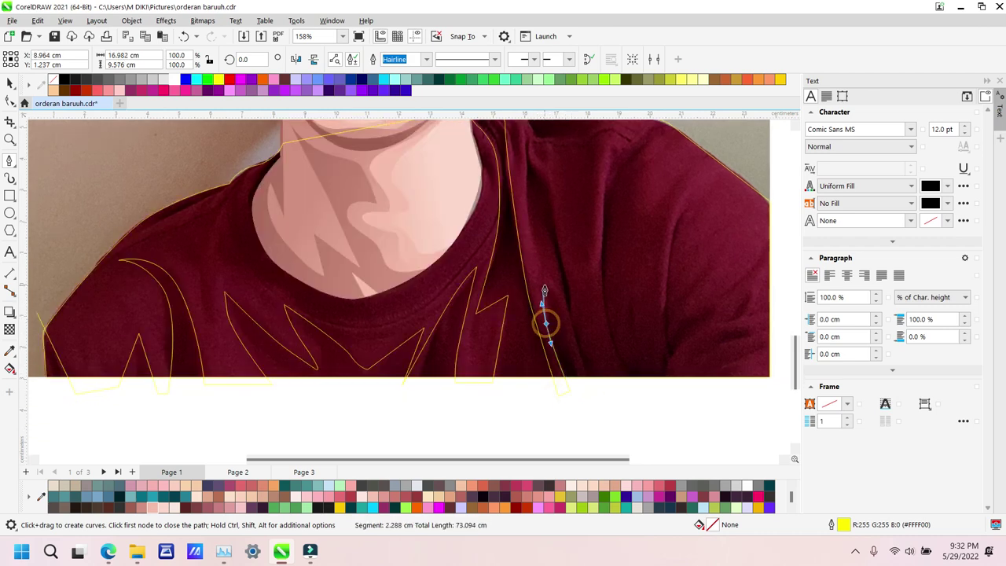
left_click(590, 396)
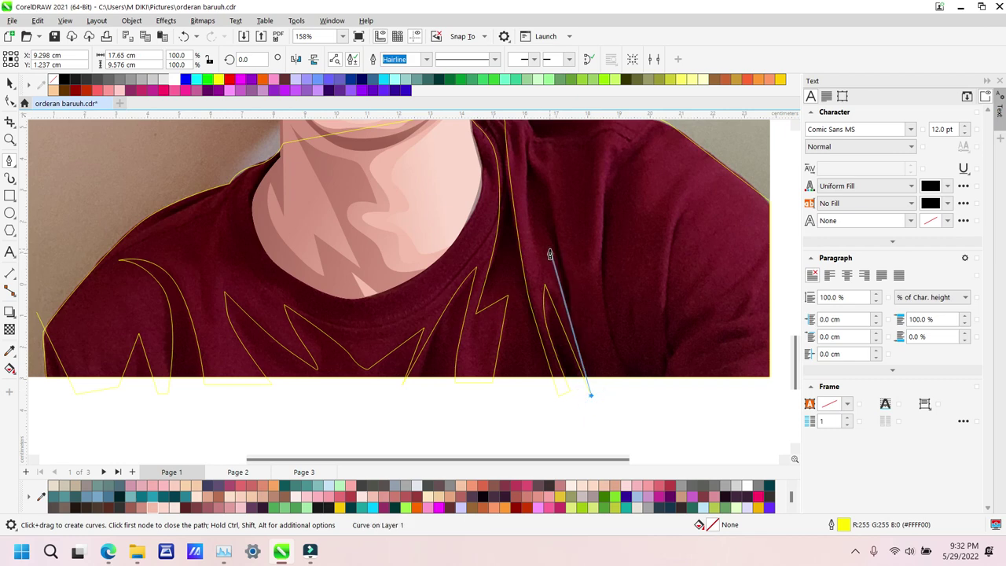
Step: Extend the fold shape up to a tall peak near the right shoulder seam and back down past the bottom edge
left_click_drag(525, 203, 520, 181)
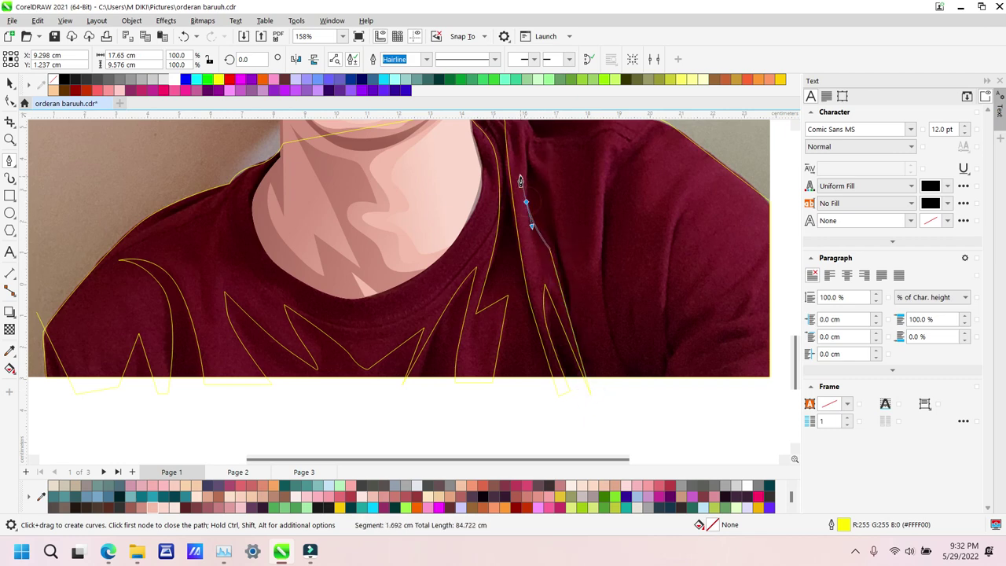
left_click(525, 137)
left_click(555, 189)
left_click_drag(575, 319, 595, 395)
left_click(599, 395)
Step: Extend the fold shape up in a long curve to a point just beyond the top edge of the right shoulder
left_click(630, 386)
left_click_drag(594, 243, 590, 206)
left_click(616, 151)
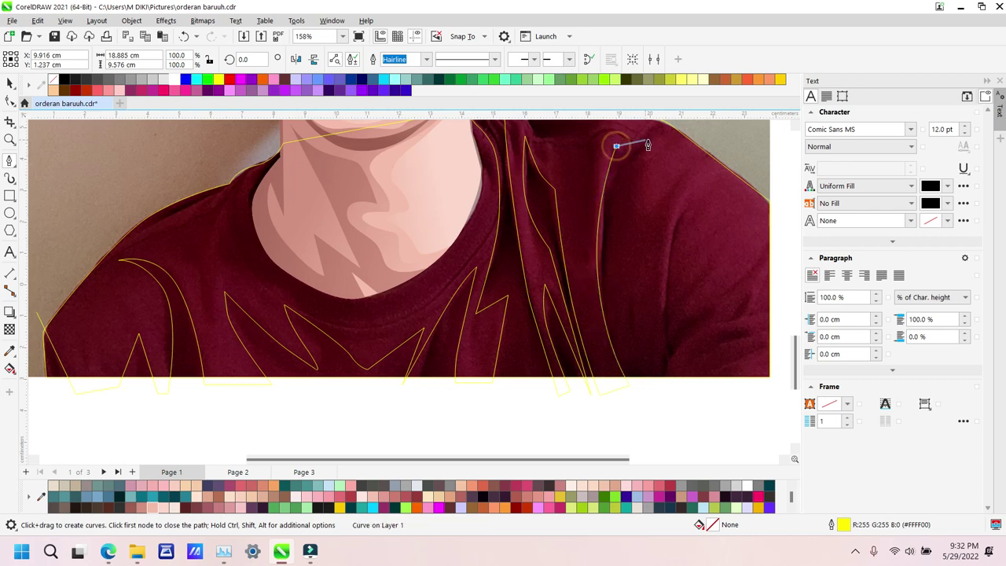
scroll(618, 149, "up", 1)
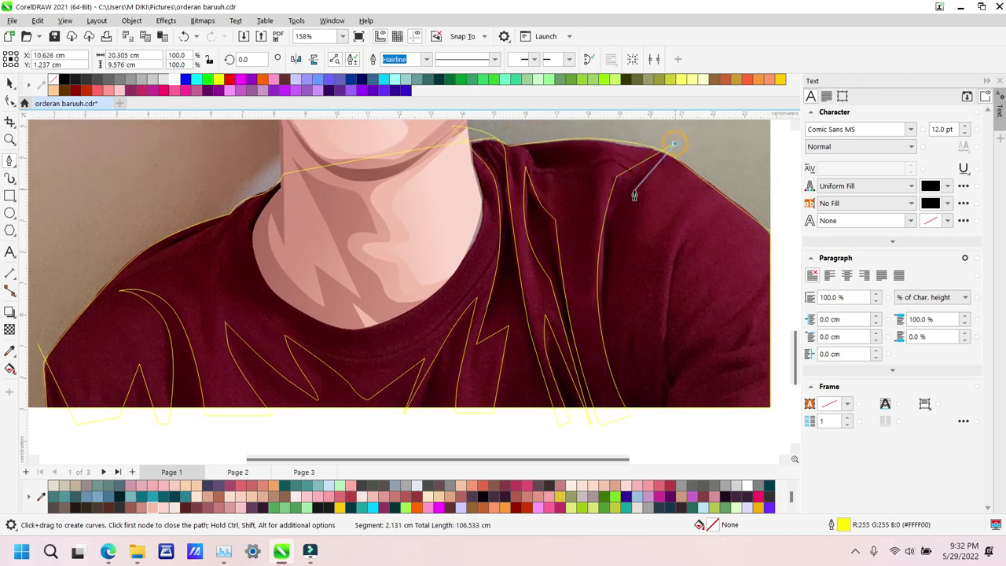
Step: Curve the fold shape down along the right sleeve seam, up to a pointed peak, and into a zigzag on the sleeve
left_click_drag(617, 361, 628, 390)
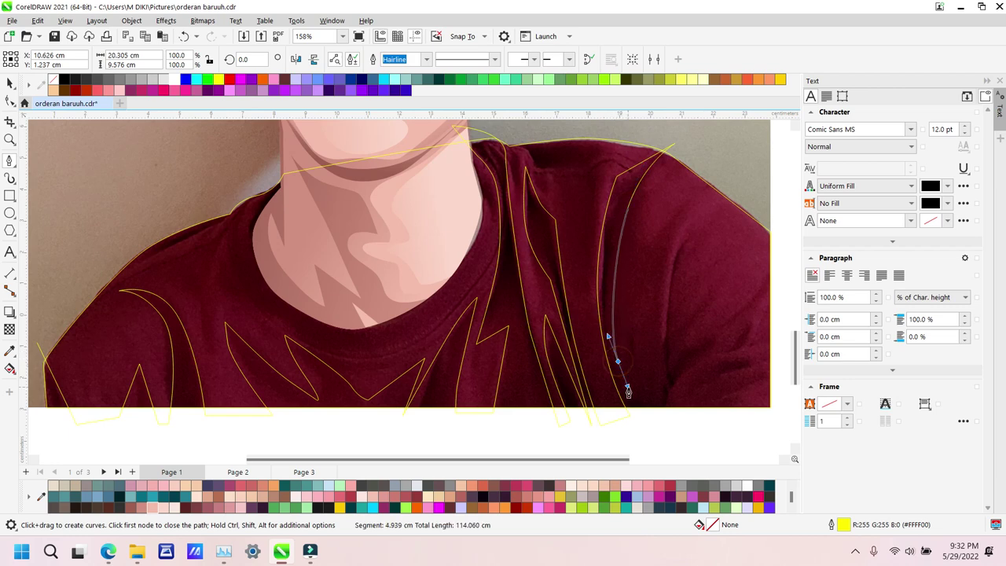
left_click(651, 396)
left_click_drag(667, 262, 669, 259)
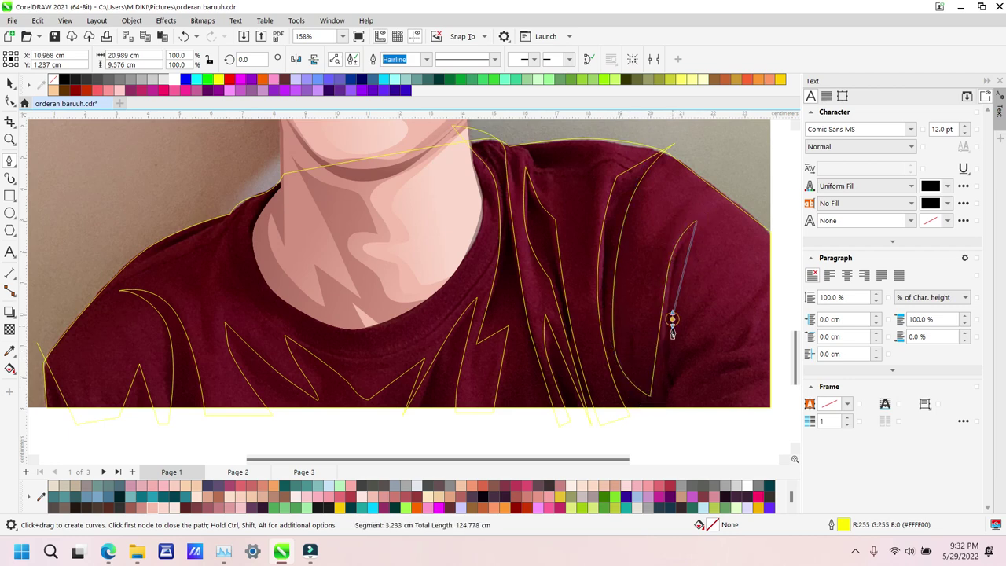
left_click(672, 325)
left_click(716, 296)
left_click(674, 359)
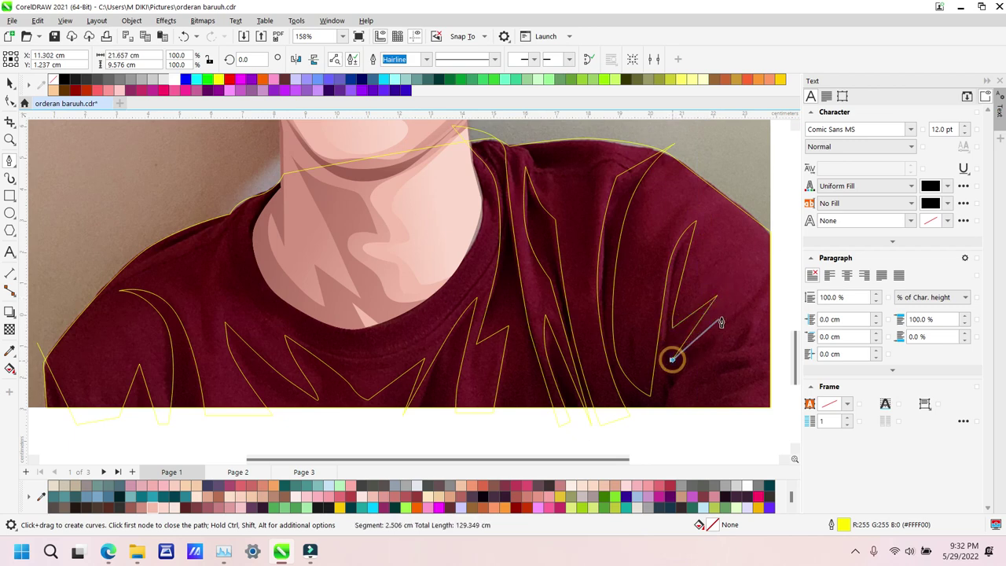
Step: Continue the zigzag across the right sleeve past the photo's right edge and curve it back toward the bottom edge
left_click_drag(742, 305, 649, 303)
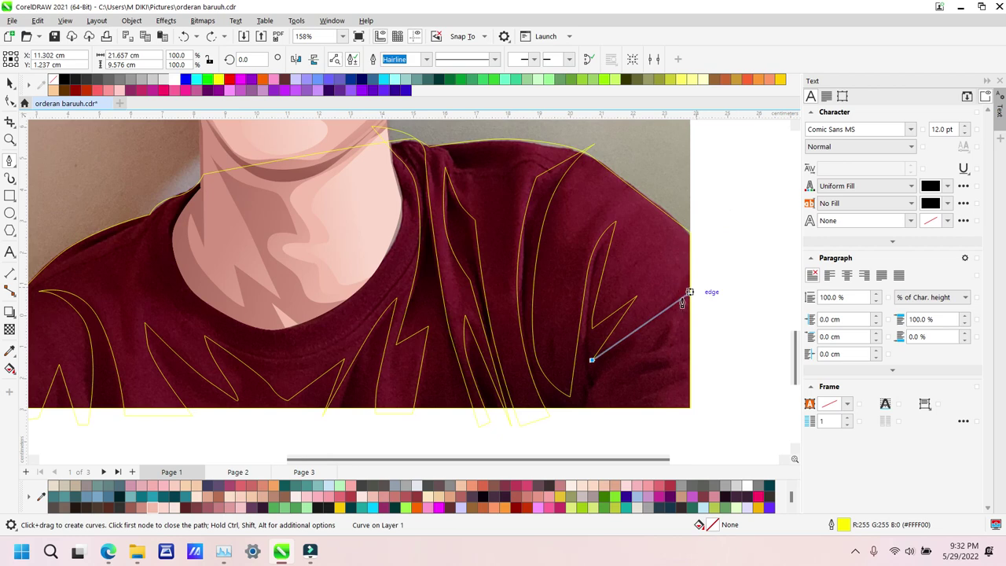
left_click(660, 306)
left_click(631, 358)
left_click(669, 328)
left_click(666, 344)
left_click(714, 334)
left_click_drag(638, 384, 621, 401)
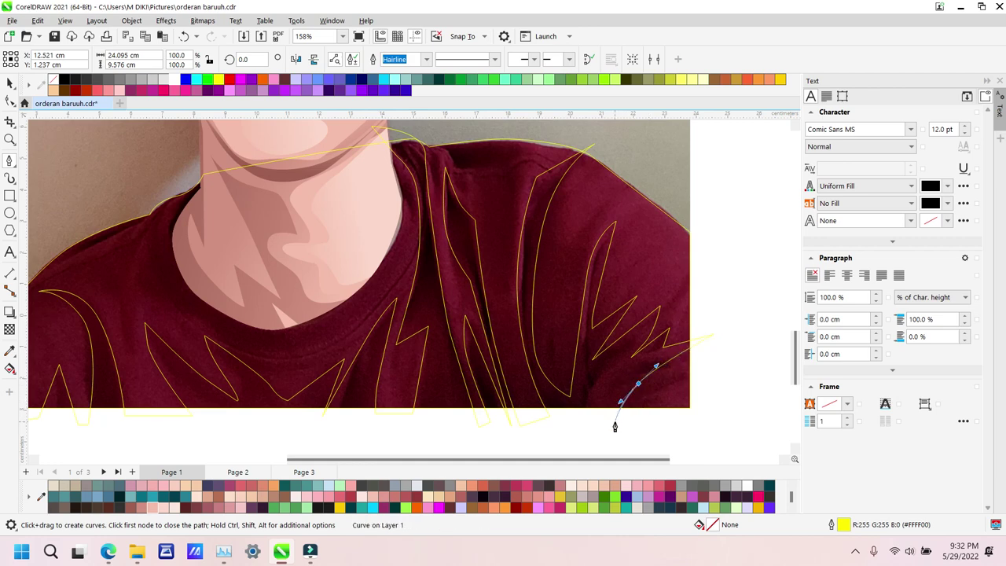
Step: Close the fold shape by running it below the shirt's bottom edge back to its starting point at the left sleeve
left_click(614, 425)
left_click(285, 436)
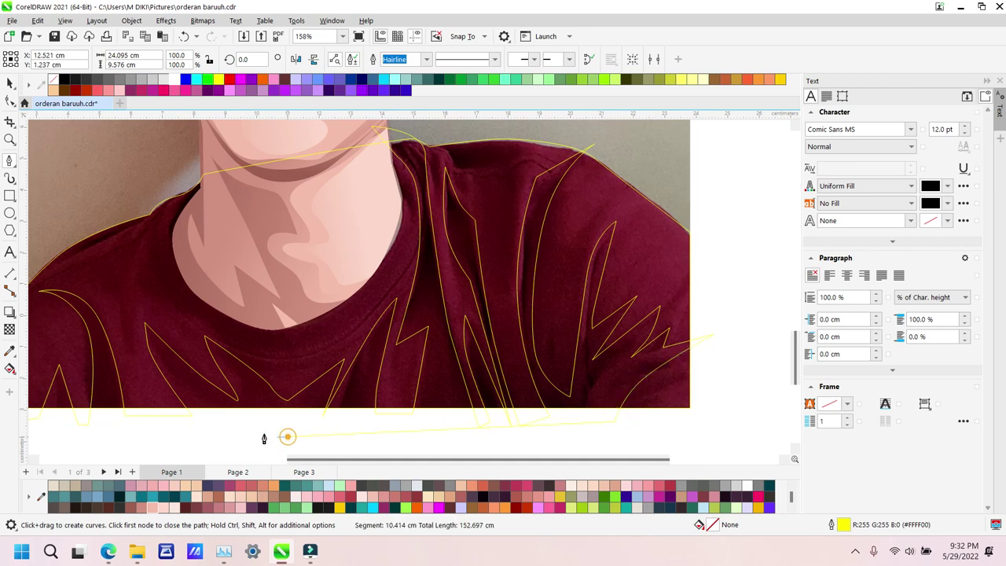
scroll(204, 417, "left", 2)
scroll(72, 419, "left", 1)
left_click(45, 423)
left_click(48, 344)
Step: Intersect the fold shape with the shirt outline and delete the original overhanging shape
key("space")
left_click(138, 348)
key("i")
key("Delete")
Step: Start a collar fold shape with the Pen tool outside the left shoulder, adding pointed folds up to the left collar edge
key("z")
key("p")
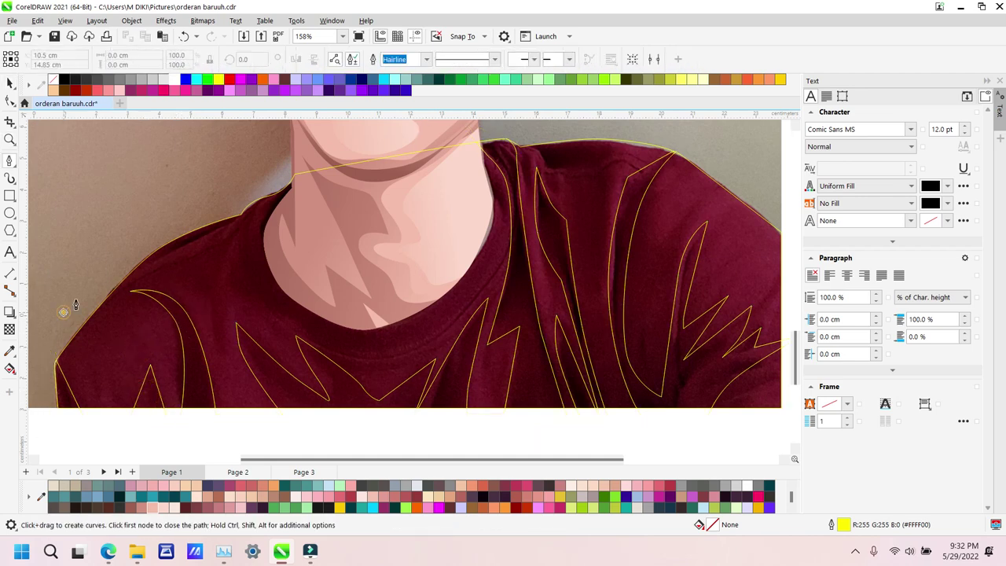
left_click(62, 312)
left_click(233, 222)
left_click(169, 273)
left_click_drag(212, 294, 219, 311)
left_click(223, 336)
left_click_drag(222, 263, 229, 244)
left_click(238, 228)
left_click_drag(264, 304, 283, 326)
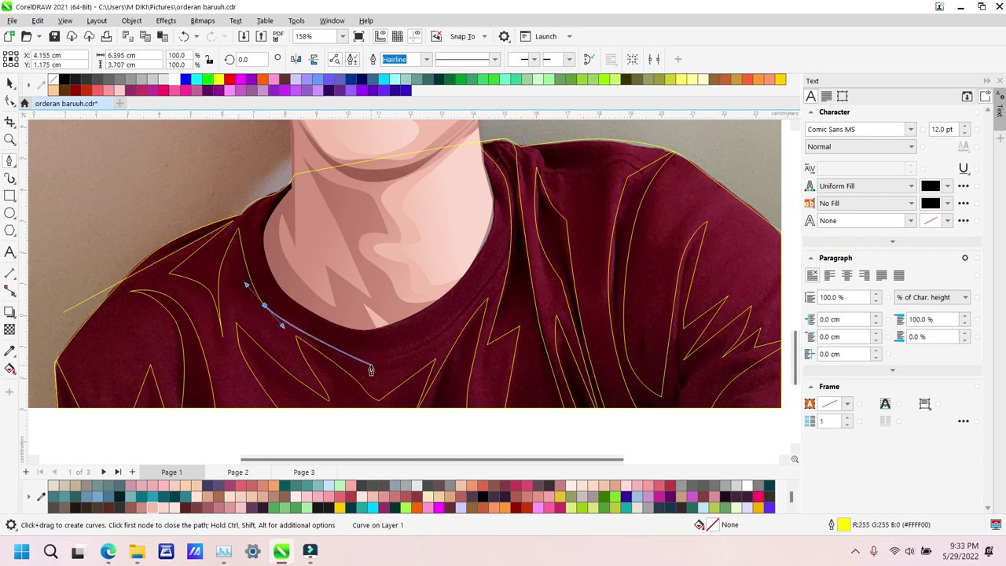
left_click_drag(377, 364, 409, 369)
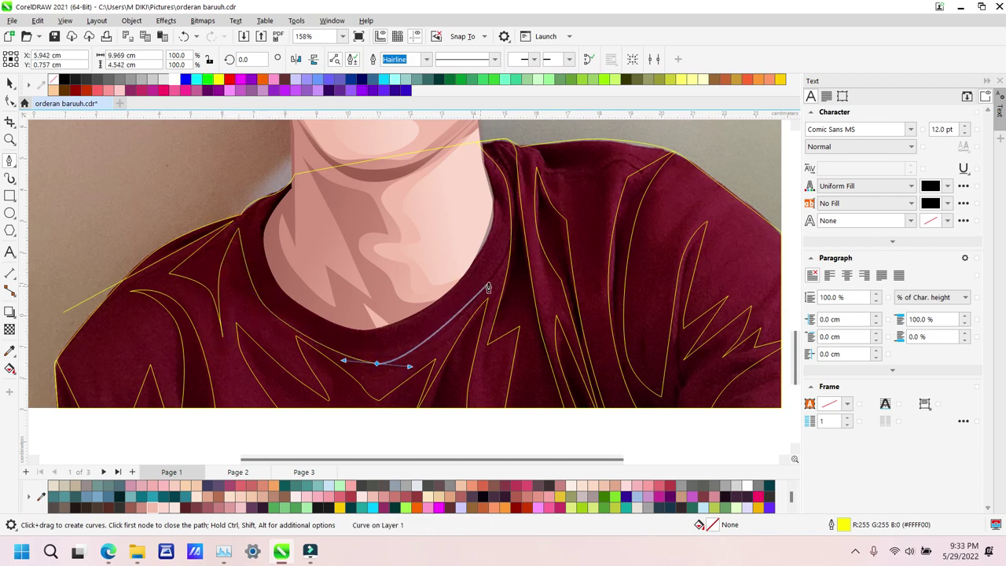
left_click_drag(500, 259, 510, 240)
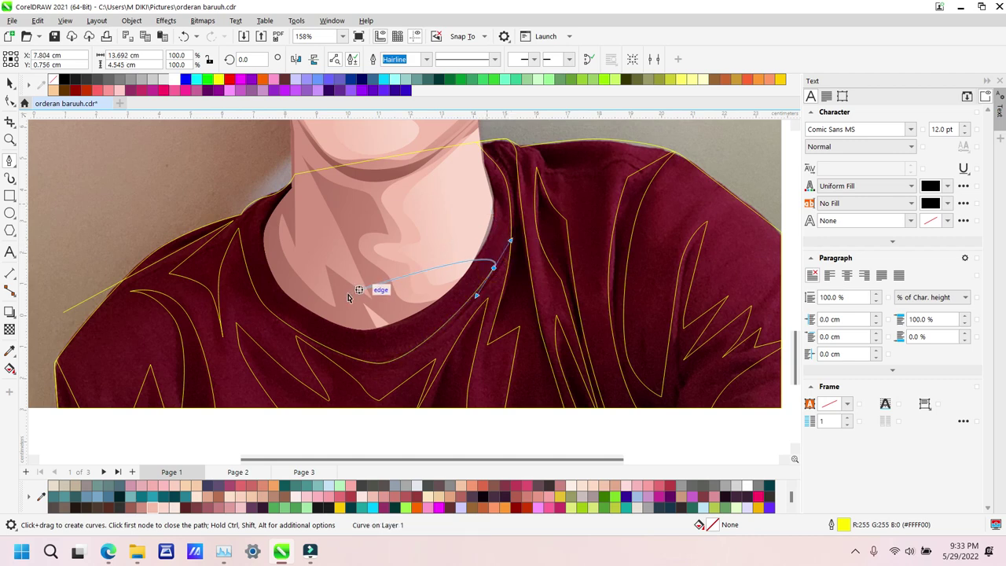
Step: Trace the collar's outer seam from the left collar edge, curving below the neck to a point on the right side
left_click_drag(264, 305, 239, 298)
left_click_drag(361, 361, 369, 364)
left_click_drag(459, 323, 422, 337)
left_click(505, 256)
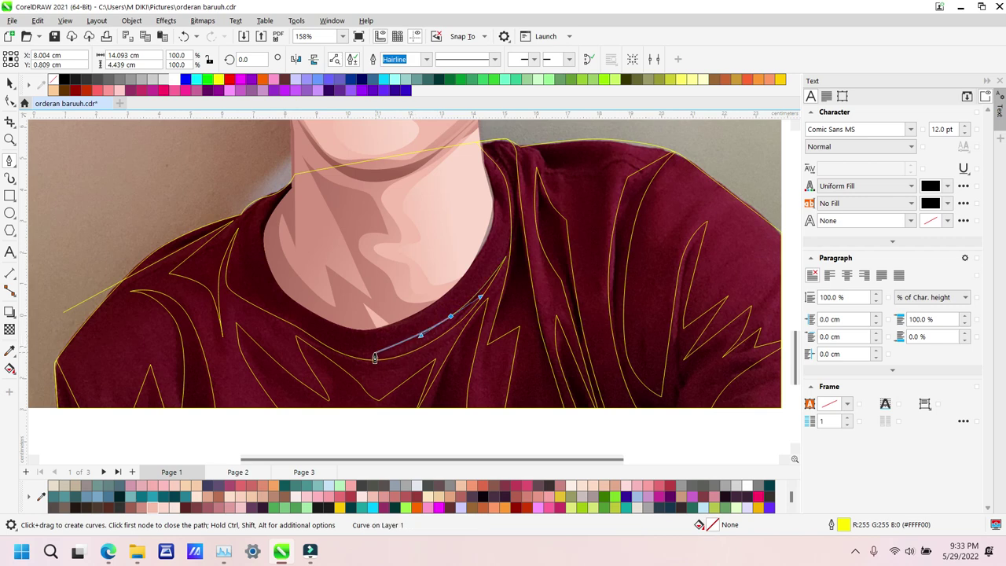
Step: Undo the last collar segment and trace the seam's inner curve back below the neck, rounding it up toward the right collar
key("F10")
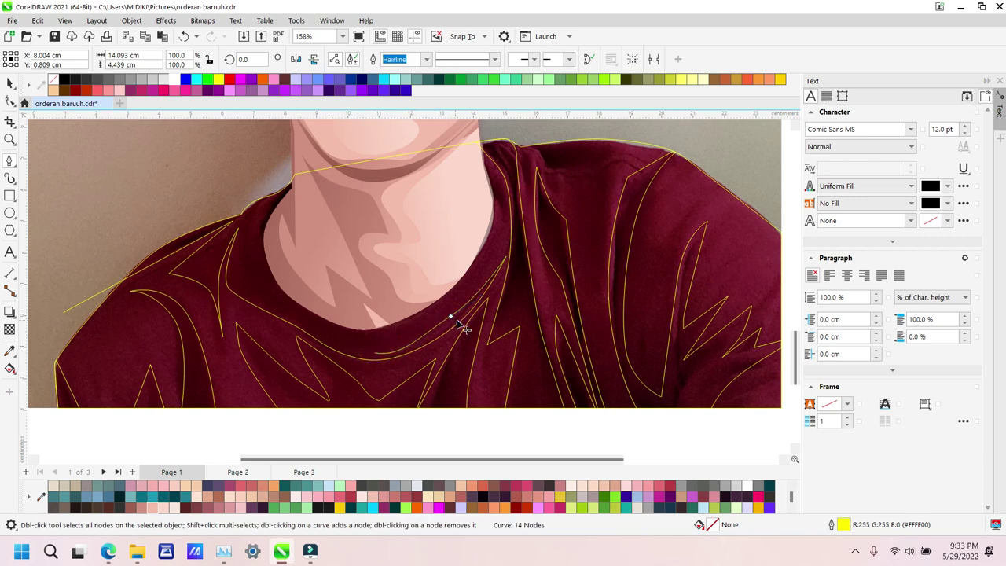
left_click(503, 245)
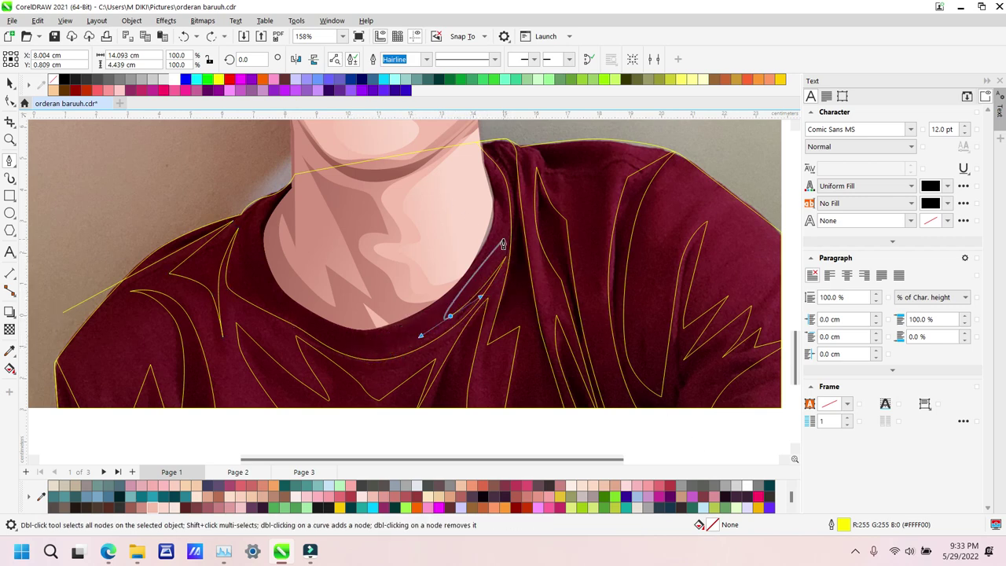
key("ctrl+z")
left_click_drag(448, 323, 414, 350)
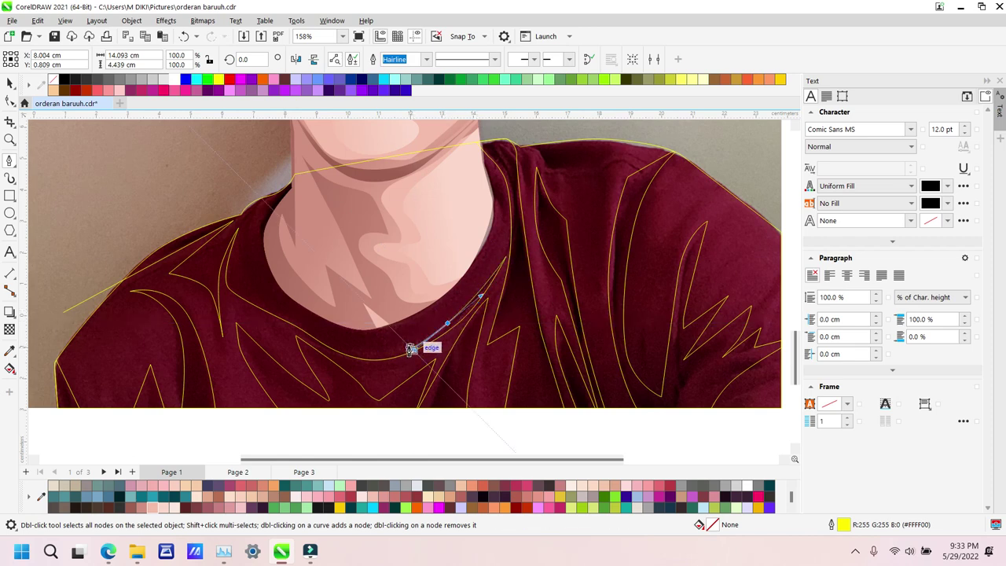
left_click(367, 353)
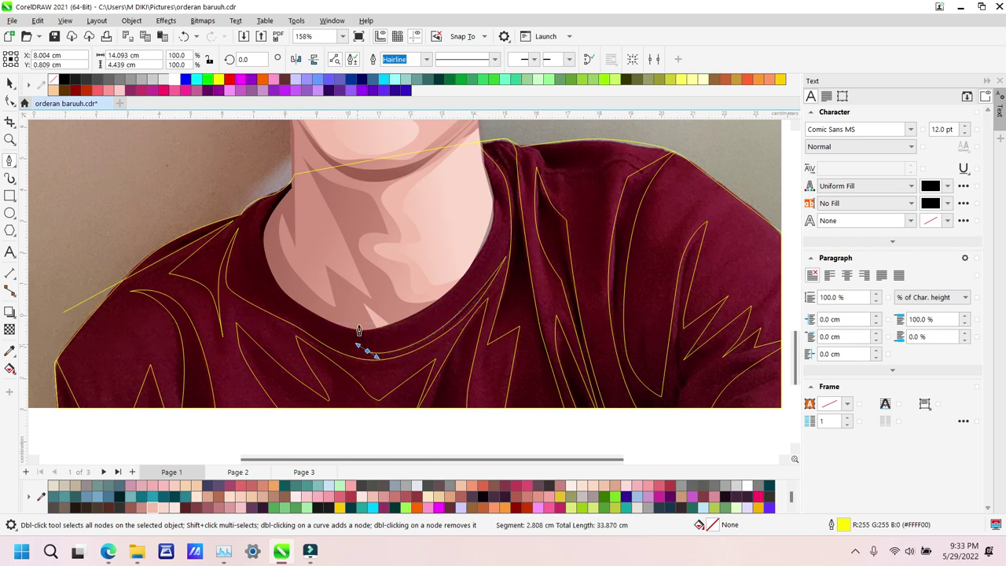
left_click(453, 298)
Step: Continue the collar shape up beside the neck and close it above the shirt at its starting point near the left shoulder
left_click_drag(493, 170, 396, 124)
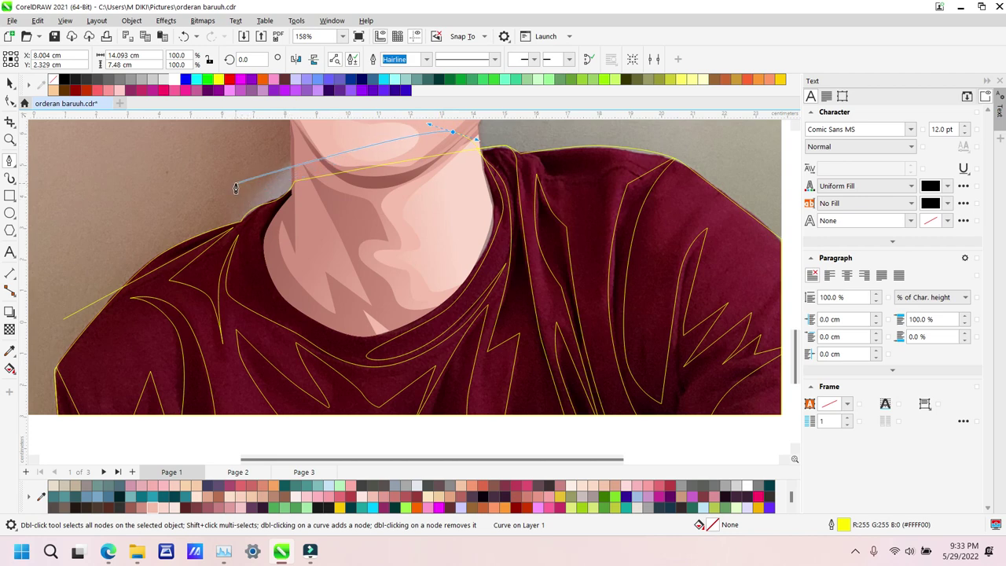
left_click(235, 185)
left_click(63, 318)
Step: Intersect the collar fold shape with the shirt outline and delete the original overhanging shape
key("space")
left_click(148, 338, "shift")
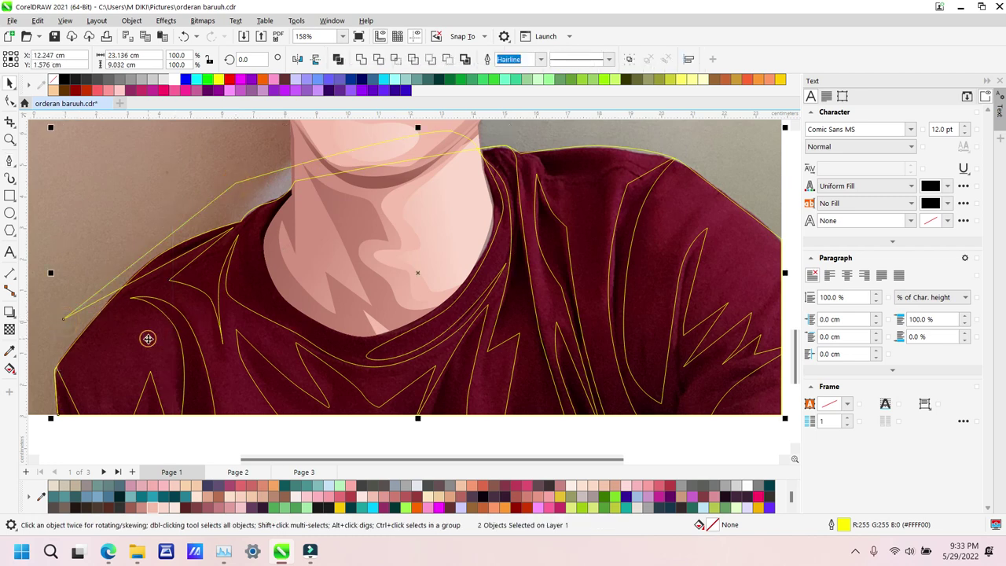
key("i")
left_click(218, 213)
key("Delete")
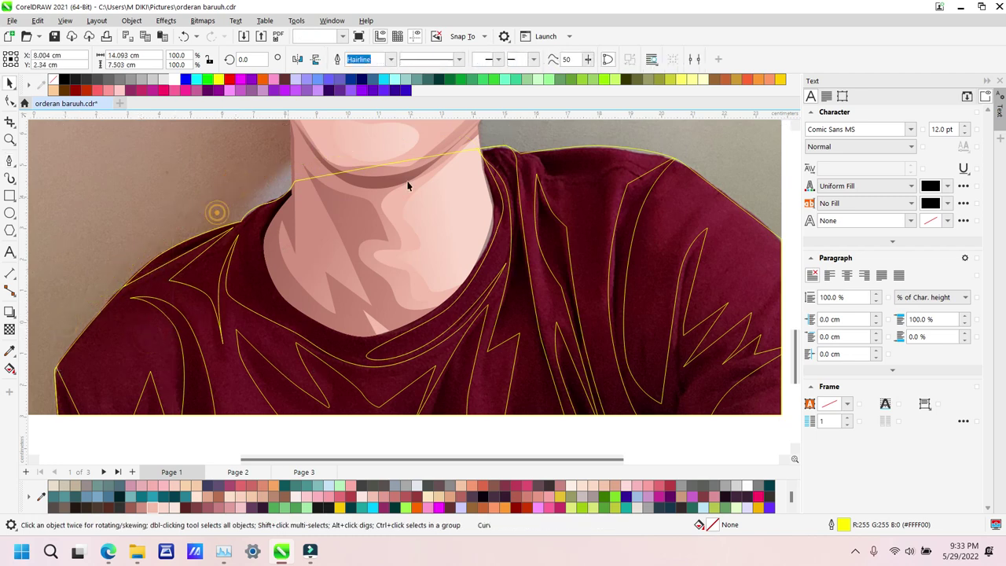
Step: Draw a closed, downward-pointing fold shape below the right shoulder and trim it to the shirt by intersecting it with the outline
key("space")
left_click_drag(579, 214, 584, 237)
left_click(600, 348)
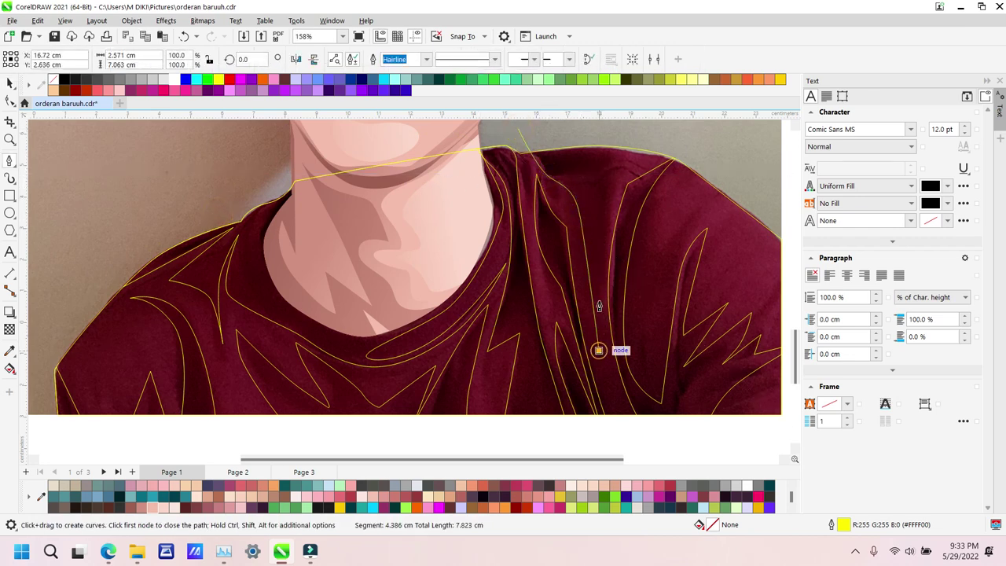
left_click_drag(618, 148, 619, 146)
left_click(608, 131)
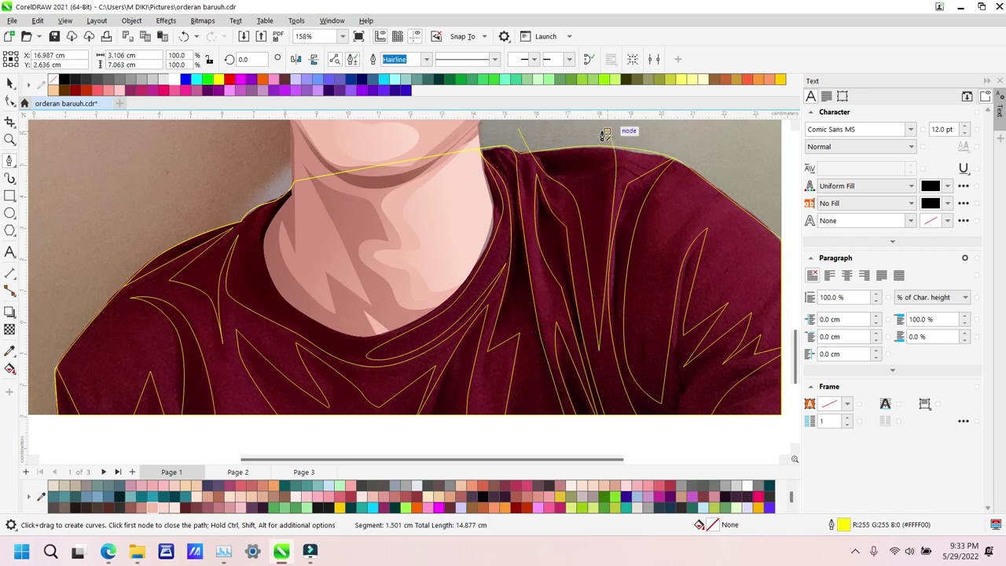
double_click(518, 130)
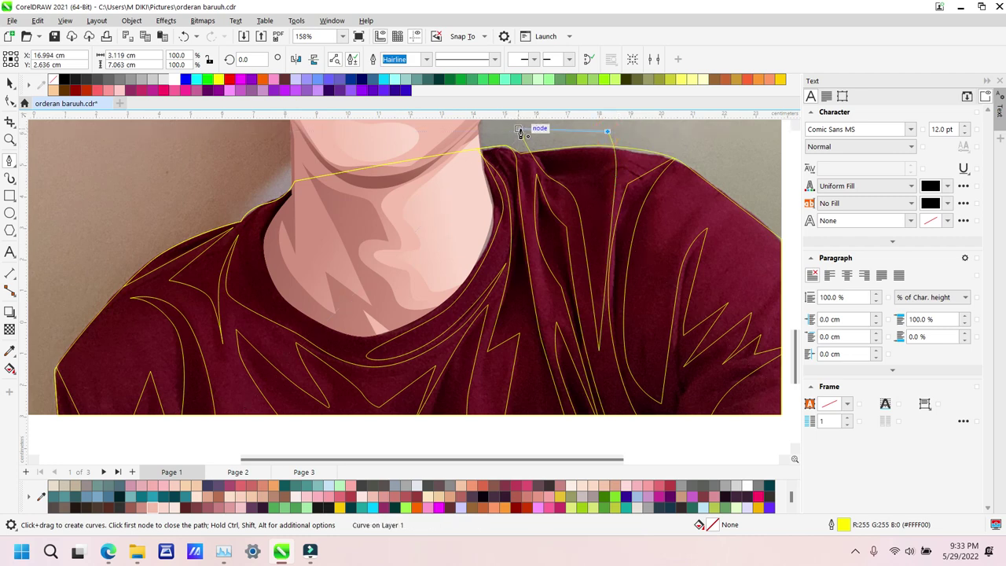
key("space")
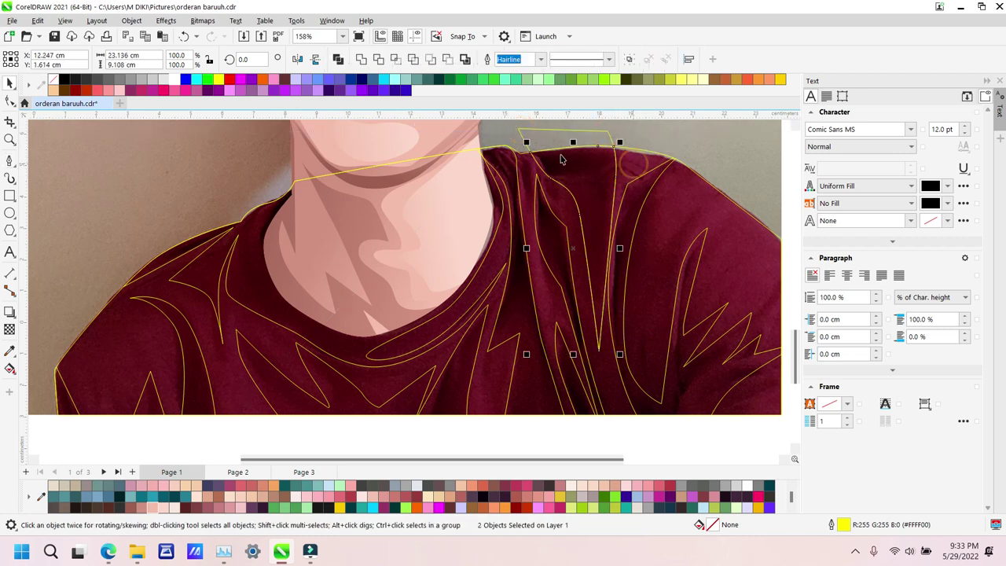
Step: Start a second, darker-fold outline with the Pen tool below the left sleeve, forming a spike past the sleeve edge and back to the bottom
key("z")
right_click(448, 175)
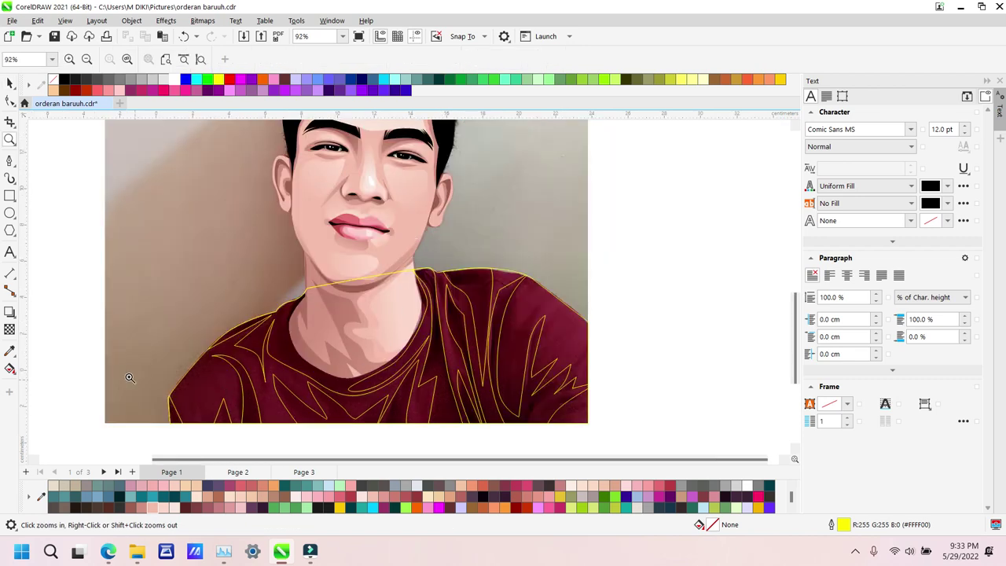
left_click_drag(381, 429, 385, 430)
key("p")
left_click(167, 388)
left_click(152, 243)
left_click(151, 244)
left_click(266, 392)
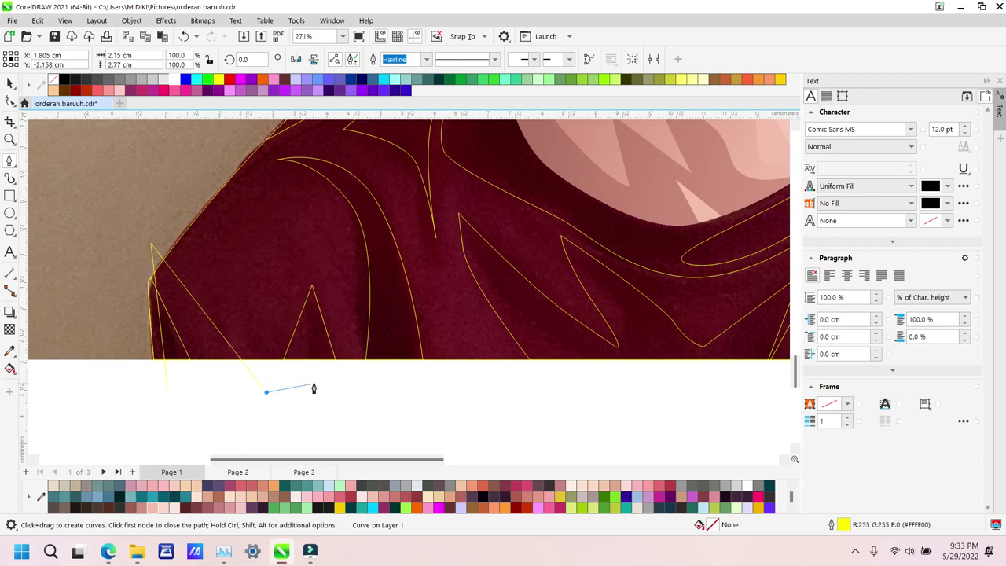
Step: Extend the second fold outline with a narrow pointed peak and a tall curved peak on the left sleeve
left_click(304, 367)
left_click(312, 264)
left_click(363, 386)
left_click_drag(334, 206, 389, 228)
left_click(266, 160)
left_click(410, 382)
Step: Extend the second fold outline across the chest with a left peak, a curve below the collar, and a narrow point reaching the bottom edge
left_click(586, 375)
left_click_drag(457, 206, 568, 263)
left_click_drag(611, 290, 701, 363)
left_click(707, 355)
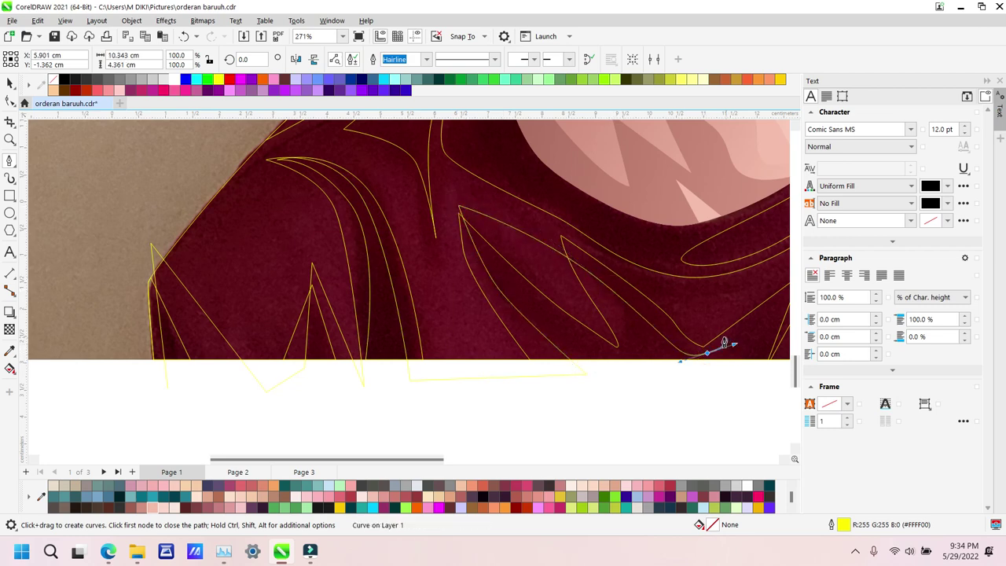
scroll(724, 343, "right", 6)
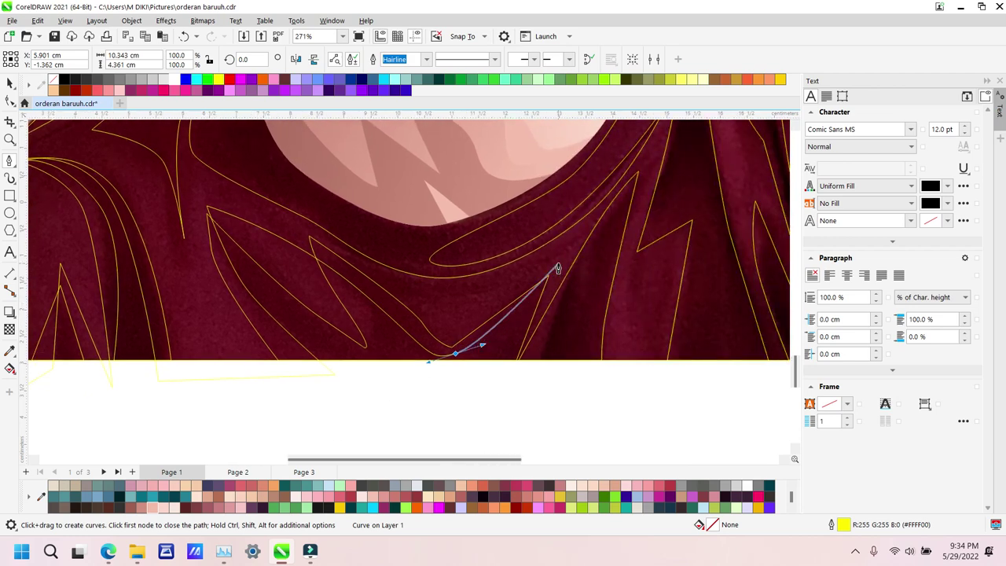
left_click(558, 267)
left_click(508, 388)
left_click(533, 380)
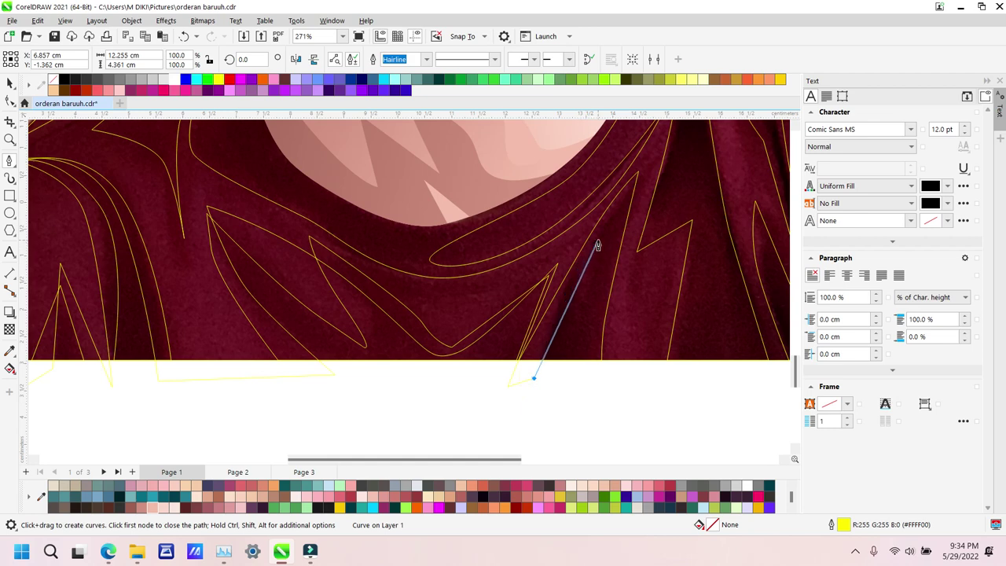
Step: Extend the second fold outline with a tall narrow peak reaching just below the collar's right side and back past the bottom edge
left_click_drag(602, 231, 640, 180)
left_click(646, 173)
left_click_drag(619, 385, 622, 388)
left_click(678, 376)
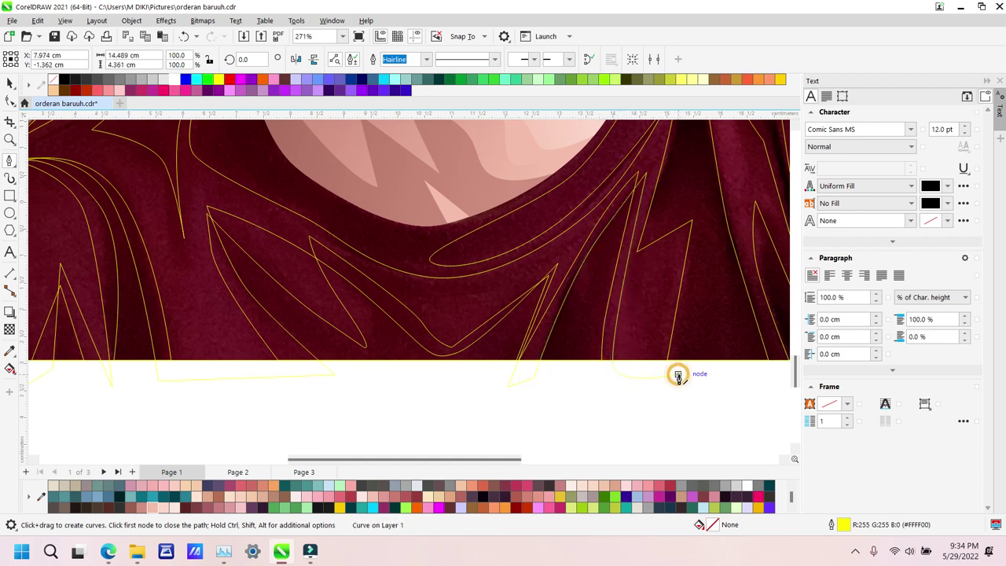
Step: Extend the second fold outline with a pointed peak right of the previous one, then slant down to the existing fold notch
scroll(677, 361, "up", 4)
scroll(676, 363, "up", 1)
scroll(676, 360, "right", 4)
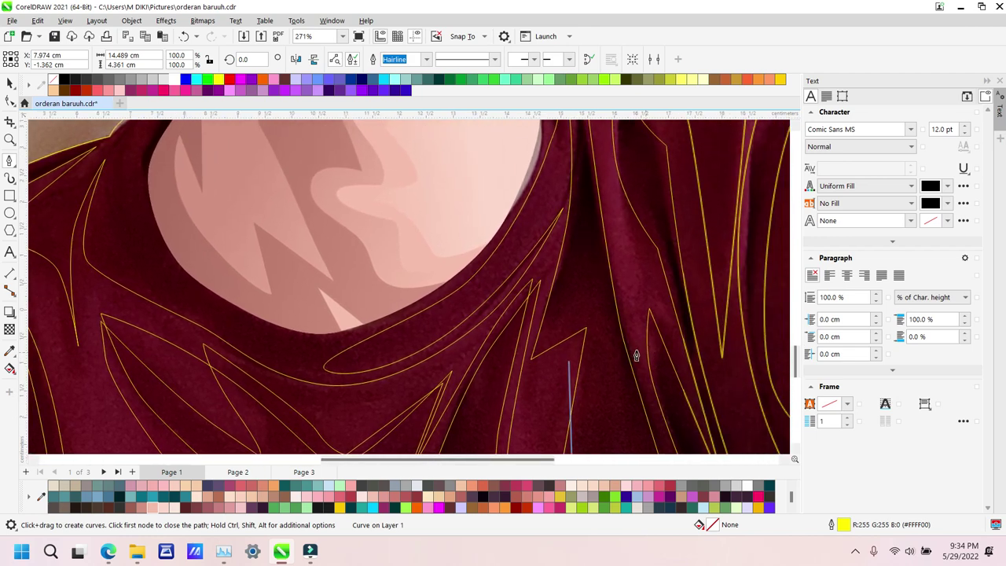
scroll(609, 346, "down", 2)
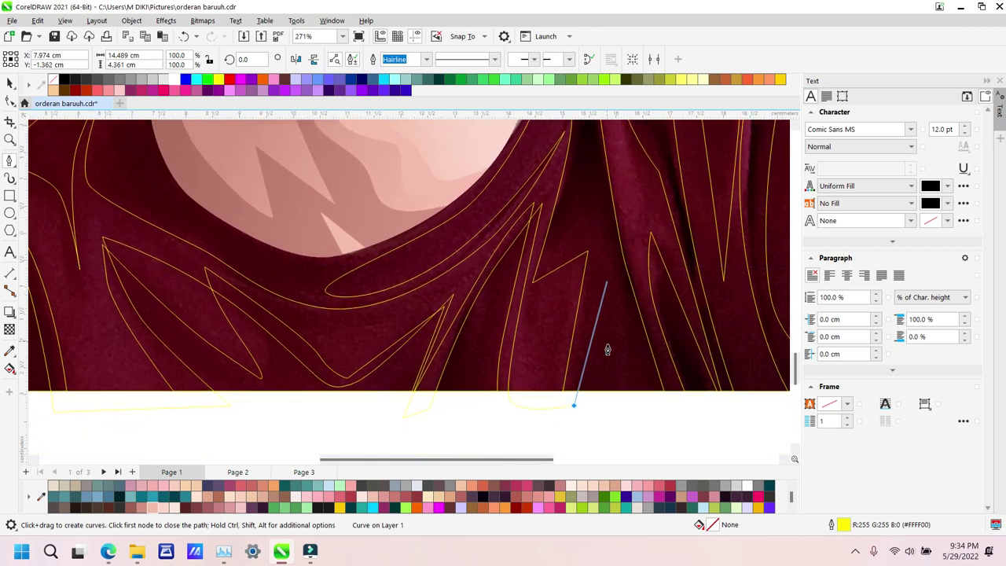
left_click(600, 211)
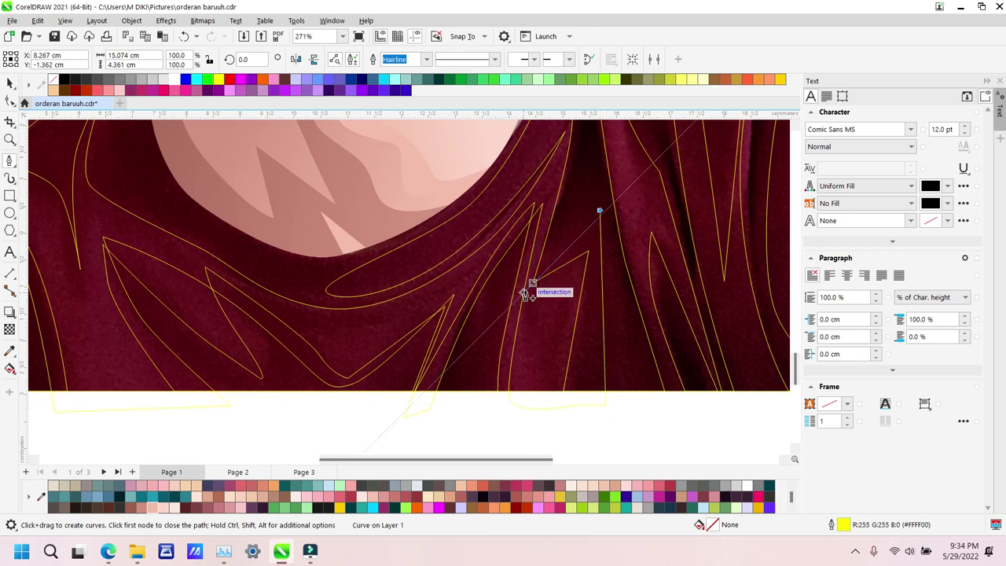
left_click(529, 286)
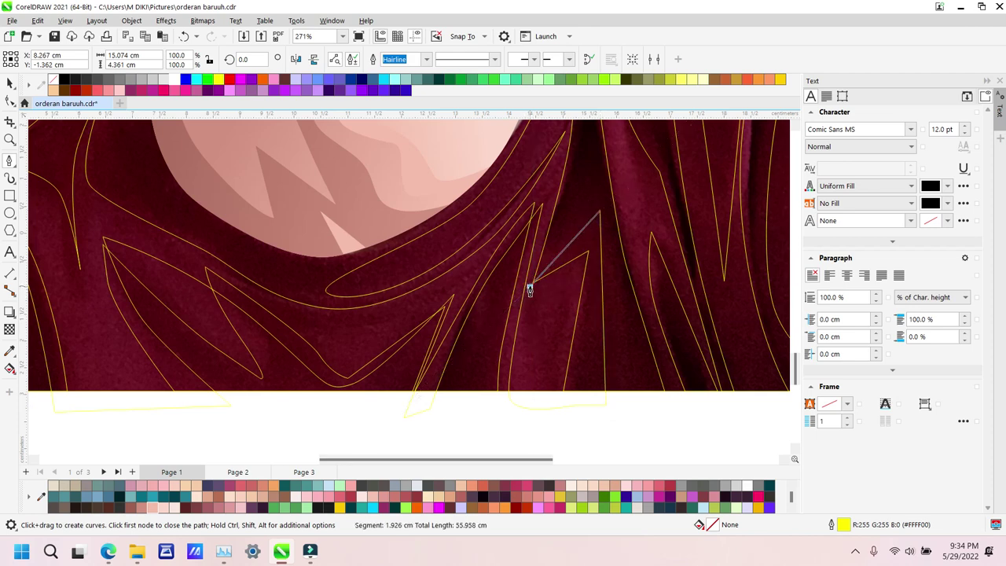
Step: Extend the second fold outline up along the collar's right side to the shoulder top and back down the dark vertical fold
left_click(554, 186)
scroll(584, 165, "up", 2)
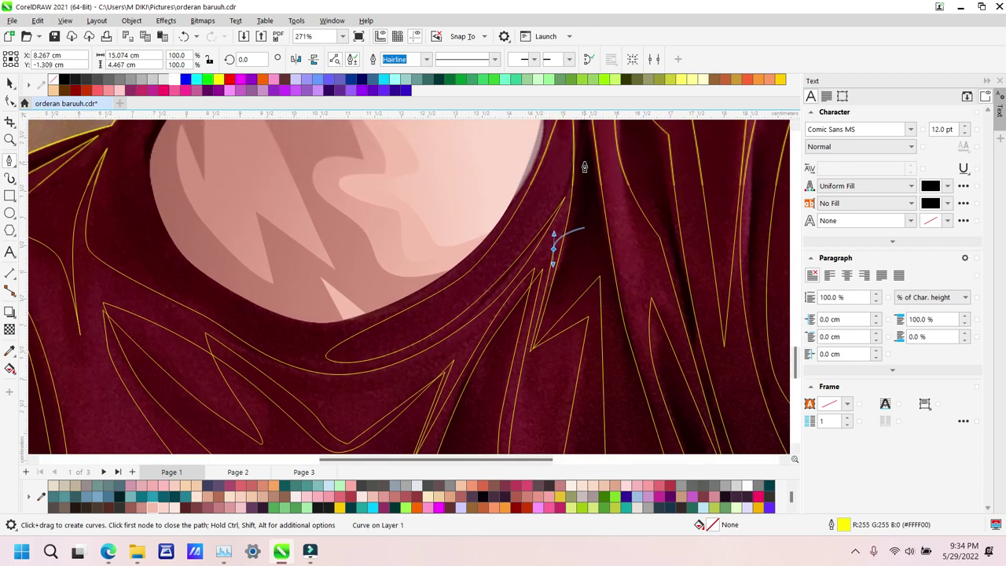
scroll(584, 166, "right", 4)
scroll(498, 220, "up", 3)
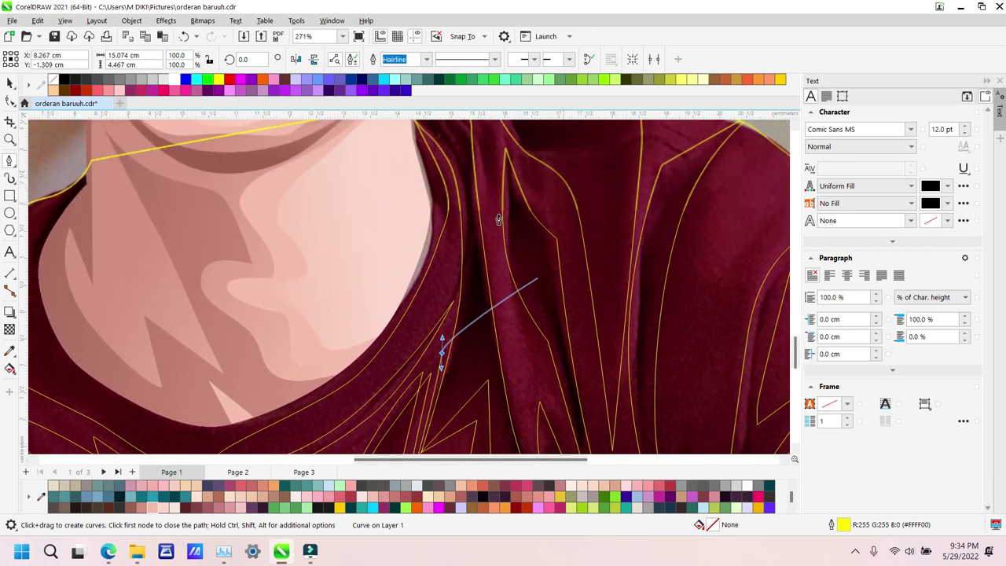
scroll(499, 223, "up", 1)
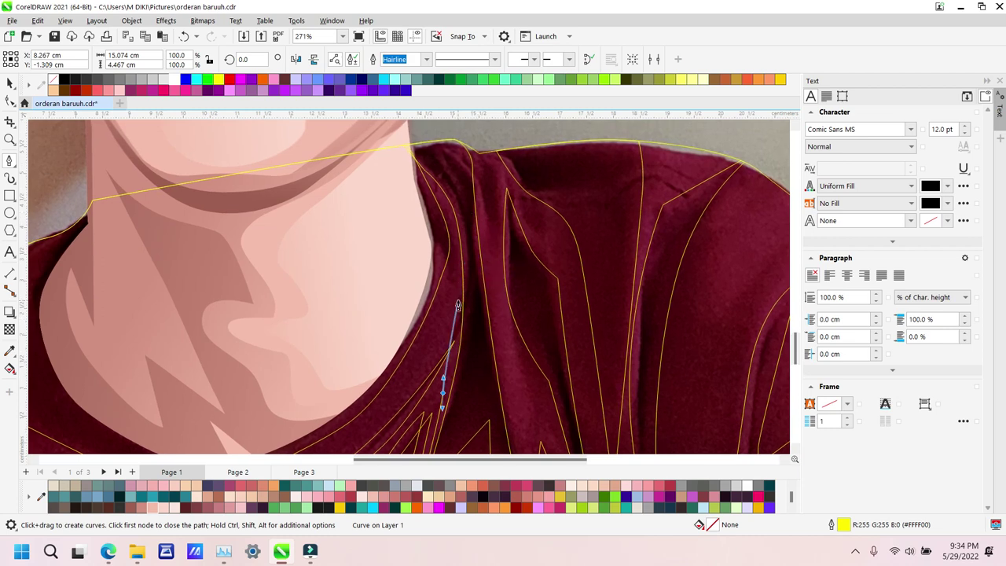
left_click_drag(415, 143, 449, 152)
left_click_drag(474, 281, 480, 340)
Step: Continue the second fold outline down past the bottom edge and back up to a narrow peak beside the dark vertical fold
scroll(554, 364, "down", 3)
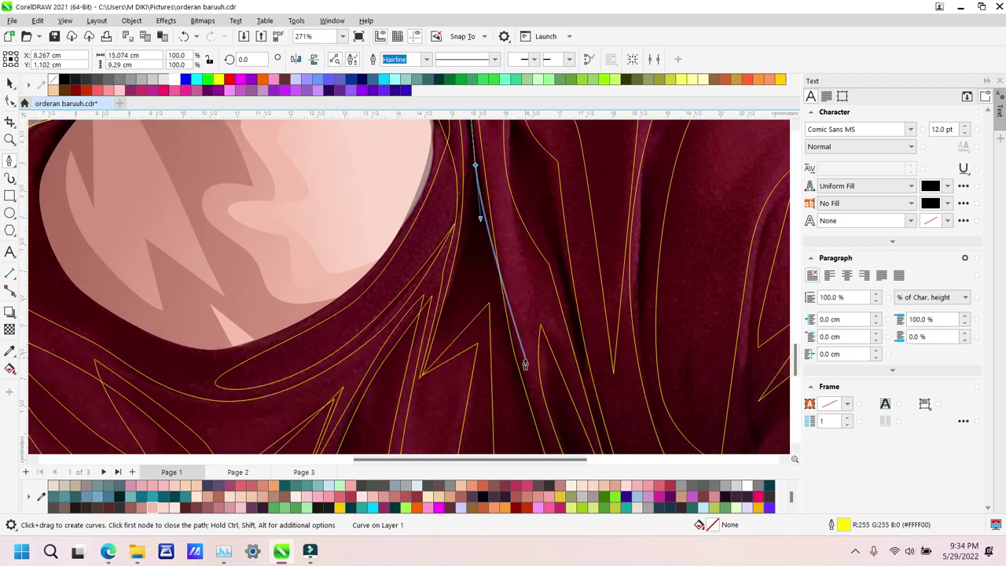
left_click(523, 338)
scroll(588, 363, "down", 5)
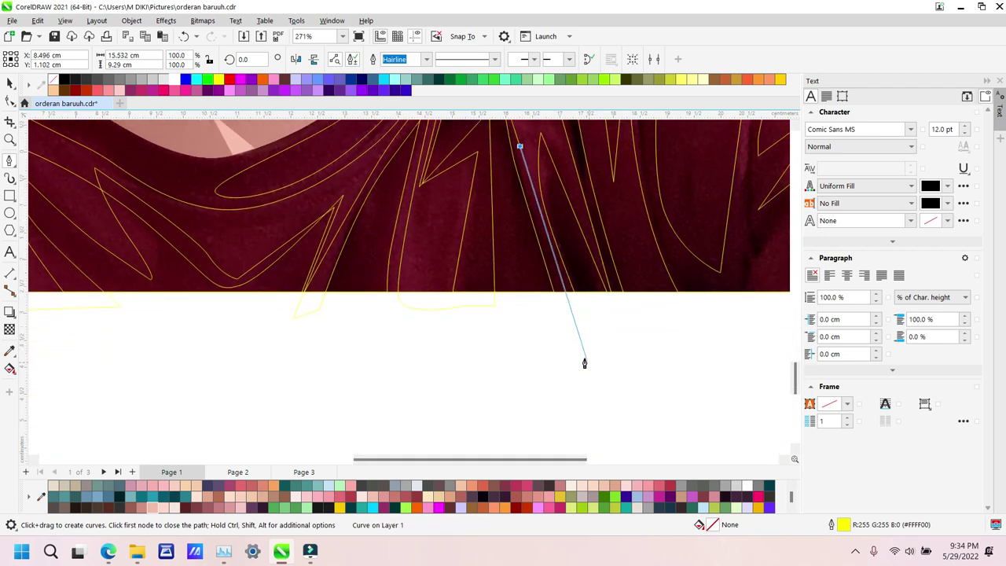
left_click(573, 331)
left_click(589, 318)
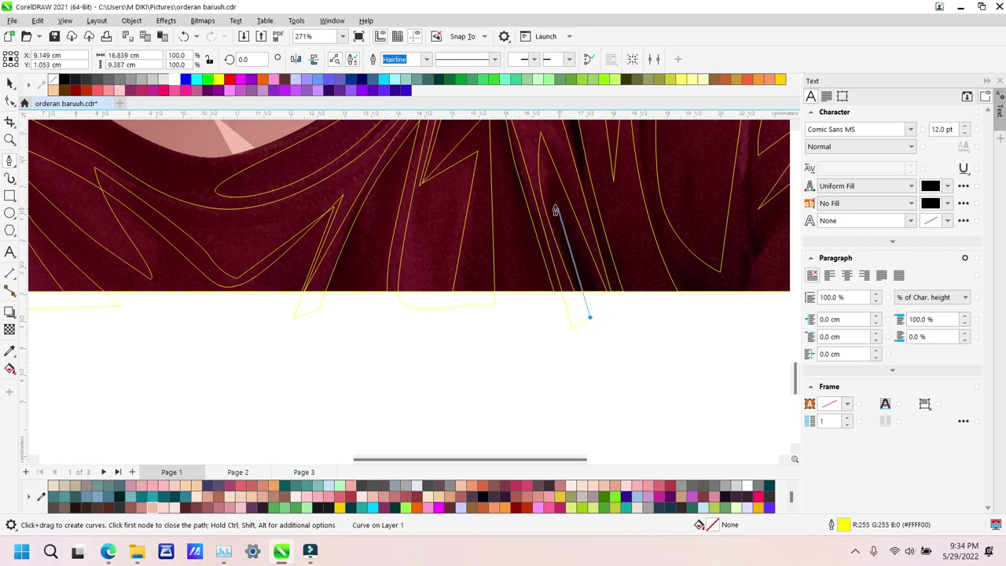
left_click_drag(545, 180, 546, 147)
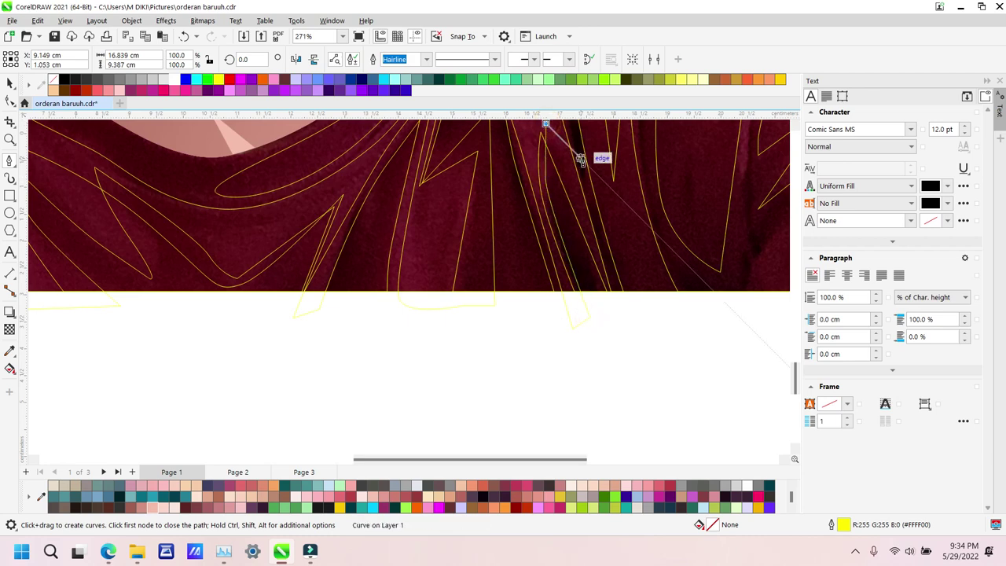
scroll(570, 162, "up", 5)
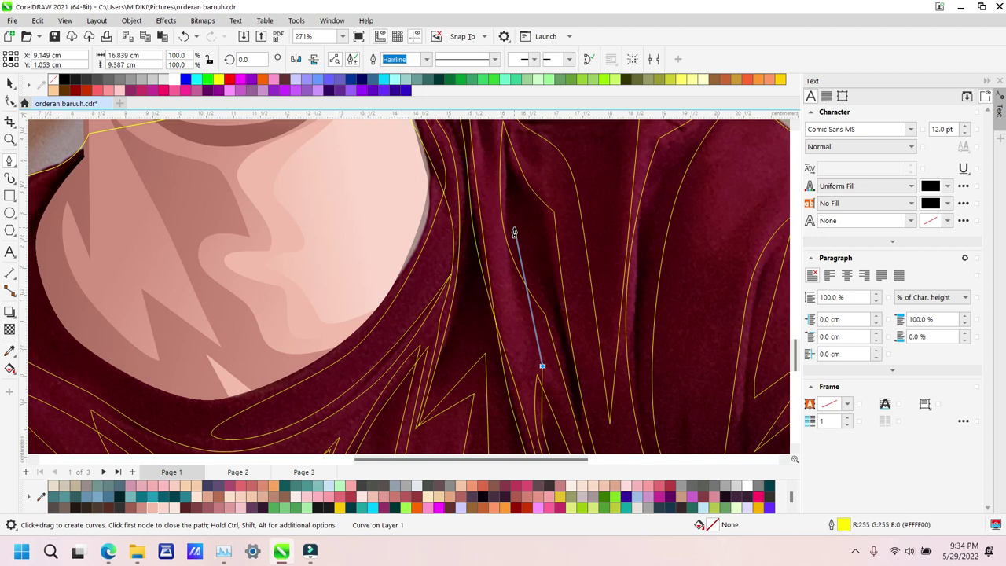
Step: Extend the second fold outline with a downward notch, a tall peak near the right shoulder's inner fold, and a deeper downward point
left_click(572, 425)
left_click_drag(540, 262, 518, 215)
left_click_drag(505, 162, 502, 129)
left_click(503, 163)
left_click(597, 316)
Step: Extend the second fold outline up to a corner near the top of the right shoulder and out past the shoulder edge
scroll(605, 323, "down", 3)
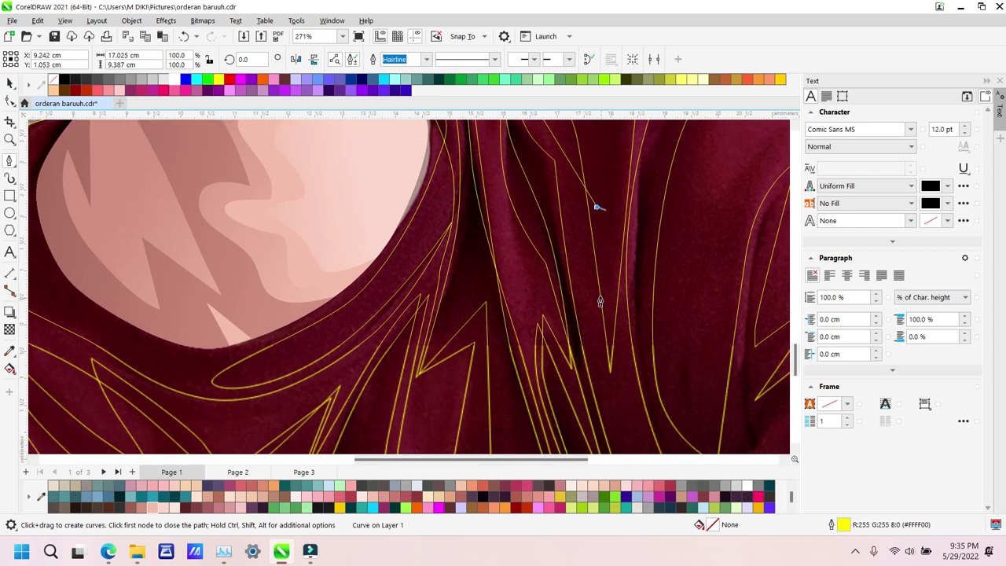
scroll(602, 283, "right", 1)
scroll(602, 283, "down", 1)
scroll(601, 283, "up", 4)
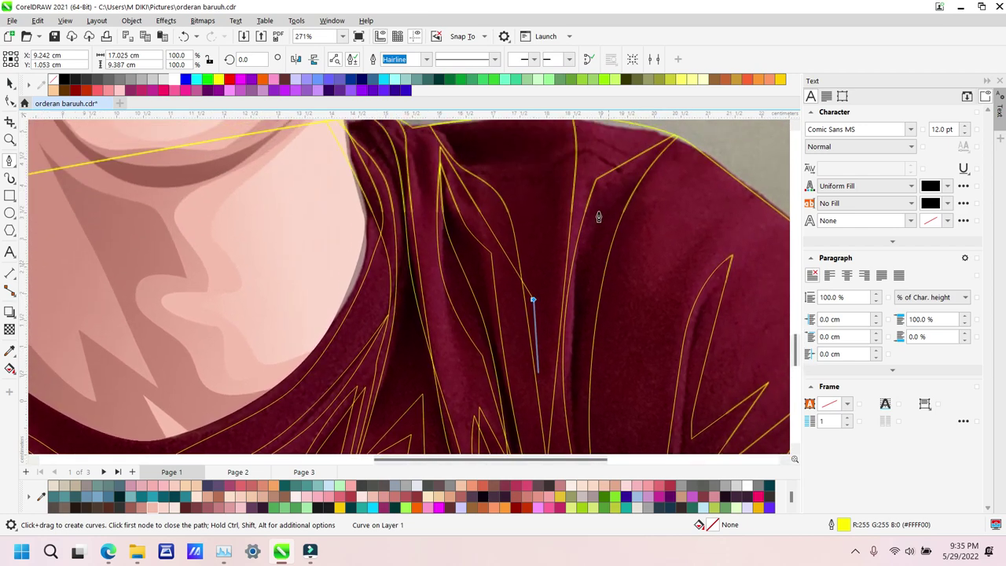
scroll(612, 181, "down", 3)
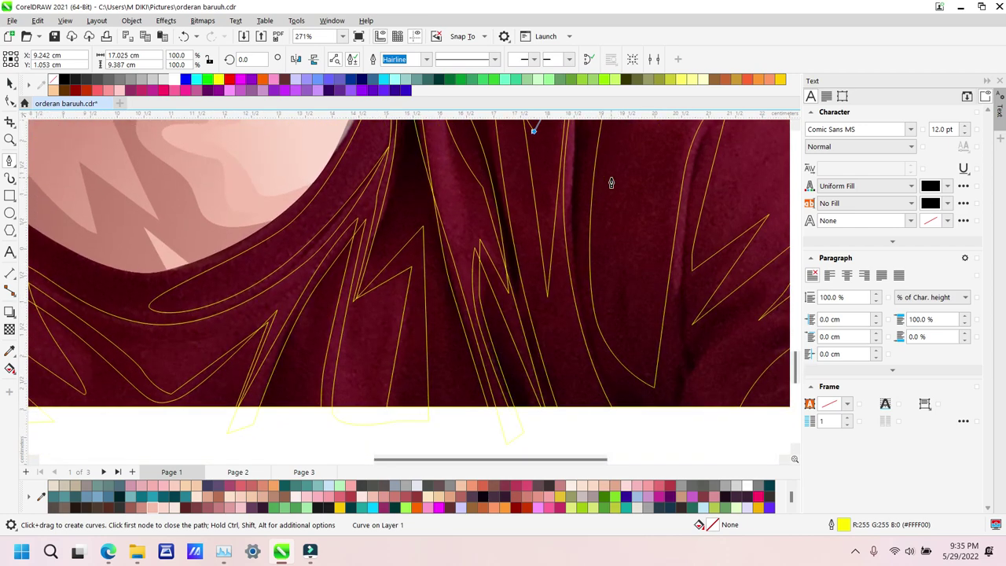
scroll(609, 181, "up", 3)
left_click(591, 175)
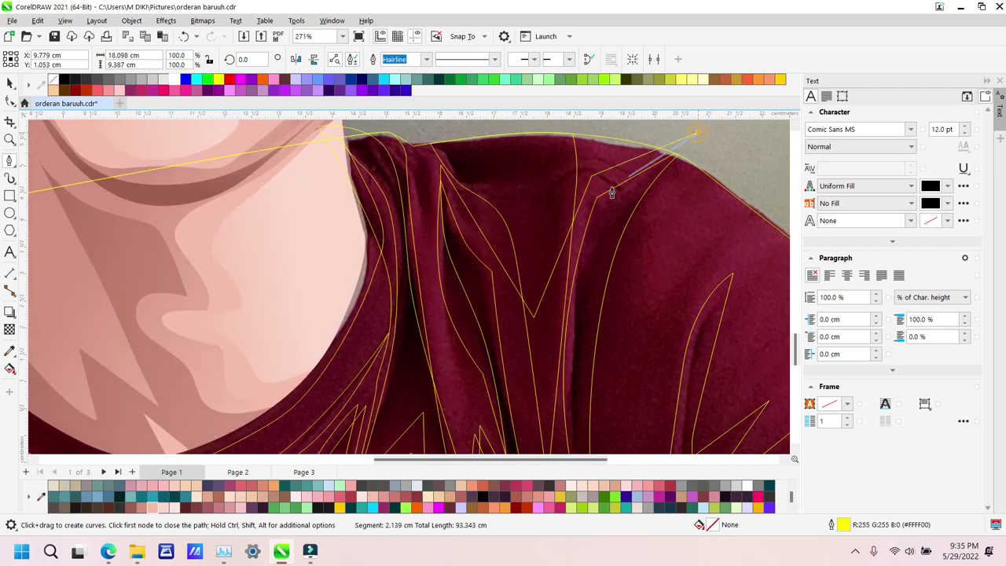
Step: Curve the second fold outline down from the right shoulder to a point just above the shirt's bottom edge
left_click_drag(606, 227, 590, 273)
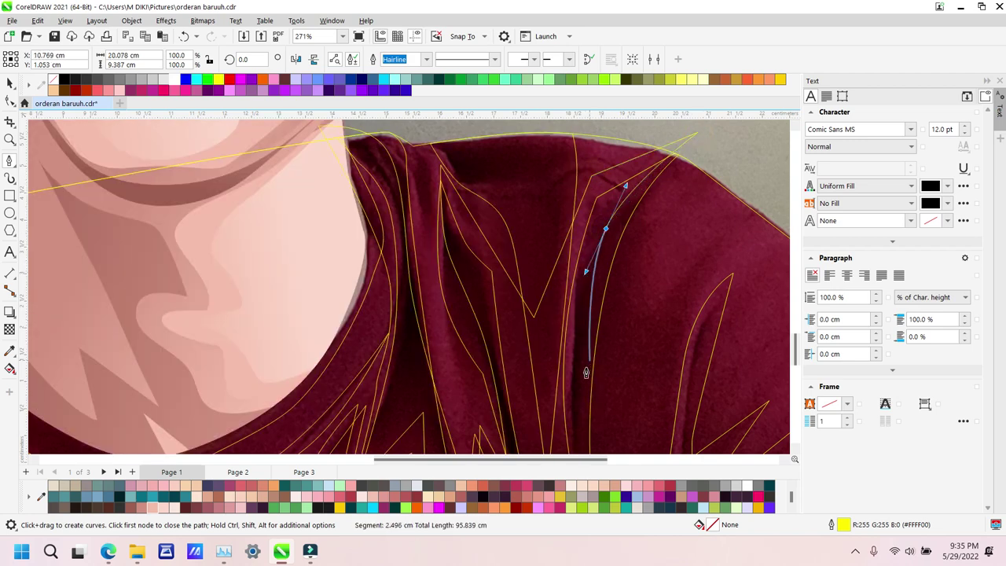
left_click(576, 422)
scroll(587, 345, "down", 4)
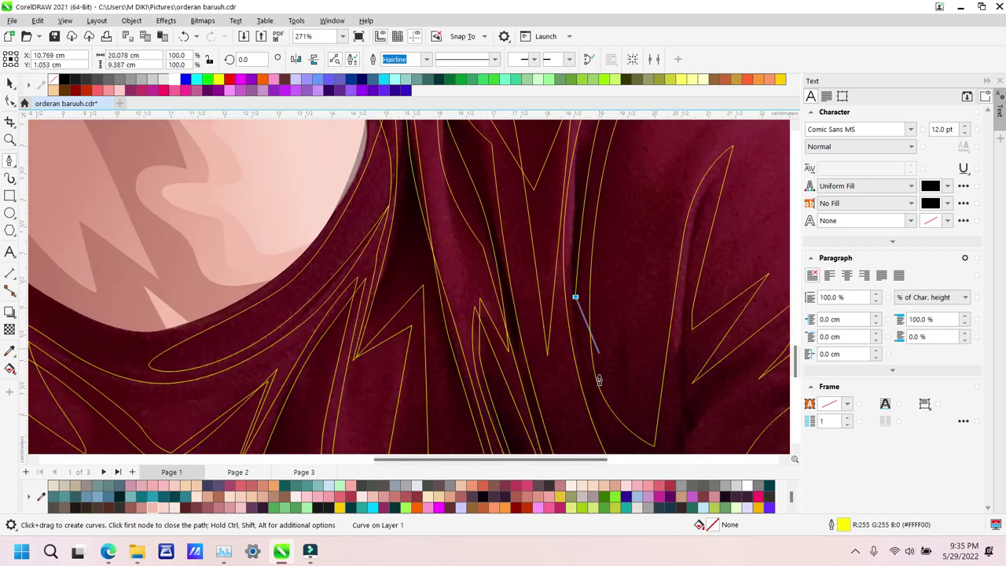
left_click_drag(605, 416, 635, 408)
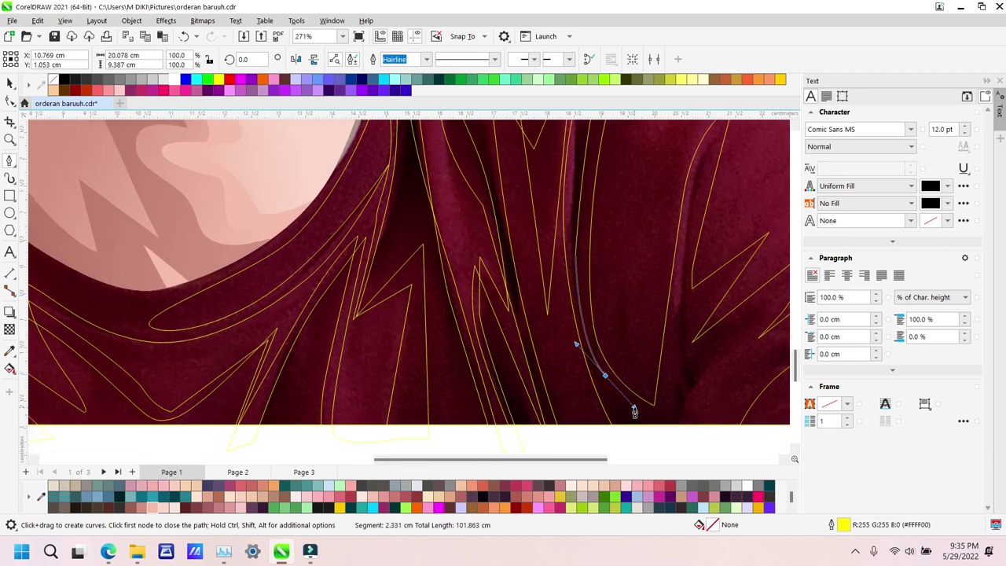
left_click(662, 417)
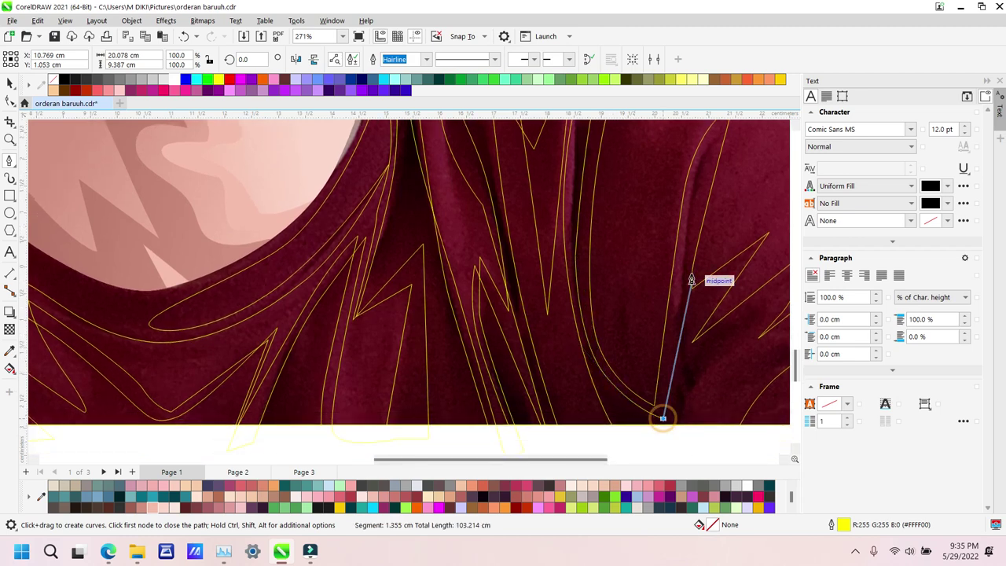
Step: Extend the second fold outline up the right sleeve crease to a peak, down to a notch, and out toward the sleeve
left_click_drag(691, 180, 711, 152)
scroll(693, 149, "right", 1)
scroll(711, 152, "up", 2)
left_click(711, 169)
left_click_drag(658, 309, 750, 298)
Step: Extend the second fold outline across the lower right sleeve with an angled tip and a curved fold running past the photo's right edge
scroll(747, 206, "down", 3)
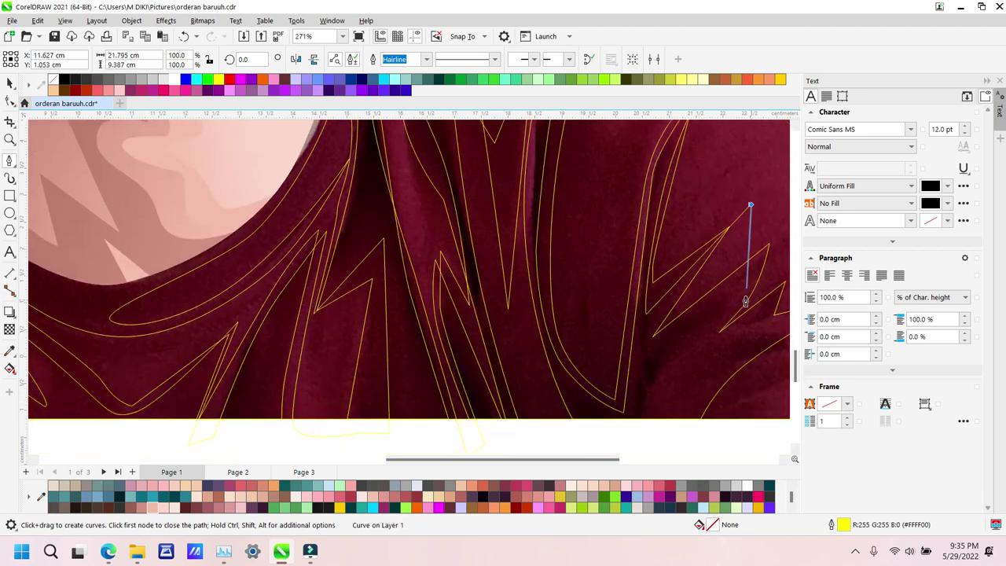
scroll(756, 180, "right", 3)
left_click(626, 208)
left_click_drag(556, 313, 494, 378)
left_click_drag(602, 324, 632, 323)
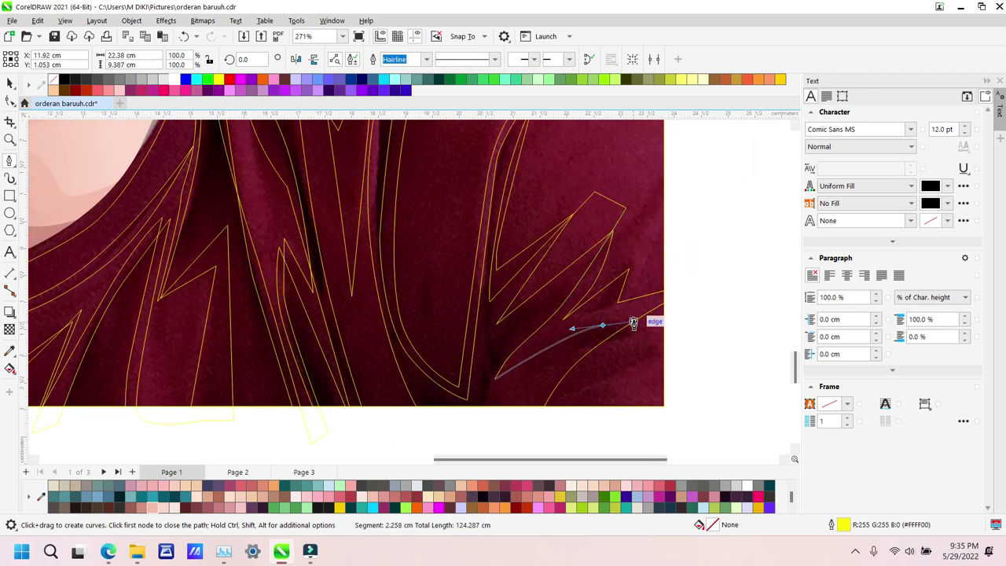
scroll(641, 314, "right", 1)
left_click(648, 291)
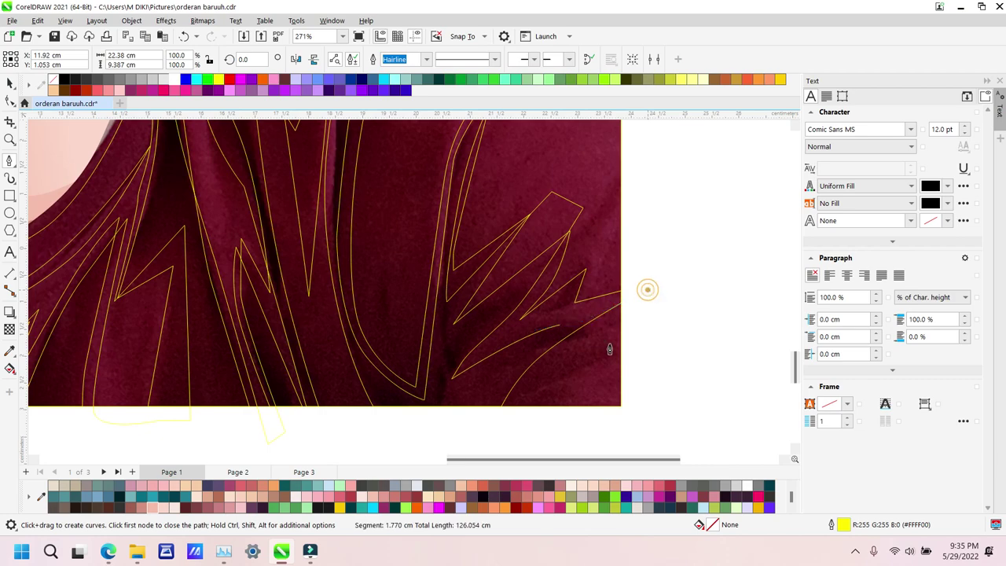
Step: Close the second fold outline below the shirt's bottom edge and trim it to the shirt by intersecting it with the outline
left_click(558, 429)
scroll(462, 430, "left", 5)
scroll(360, 431, "left", 6)
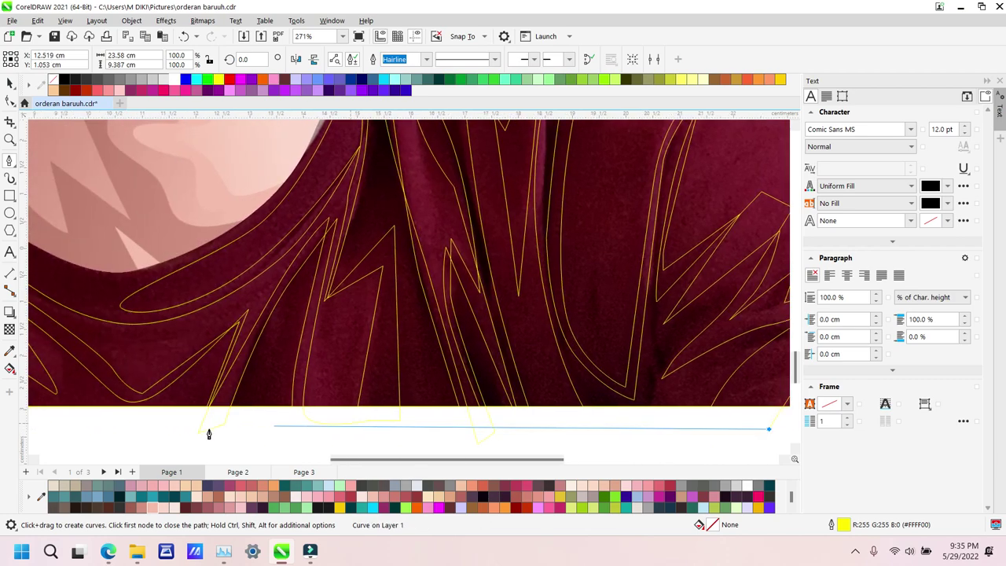
scroll(190, 440, "left", 1)
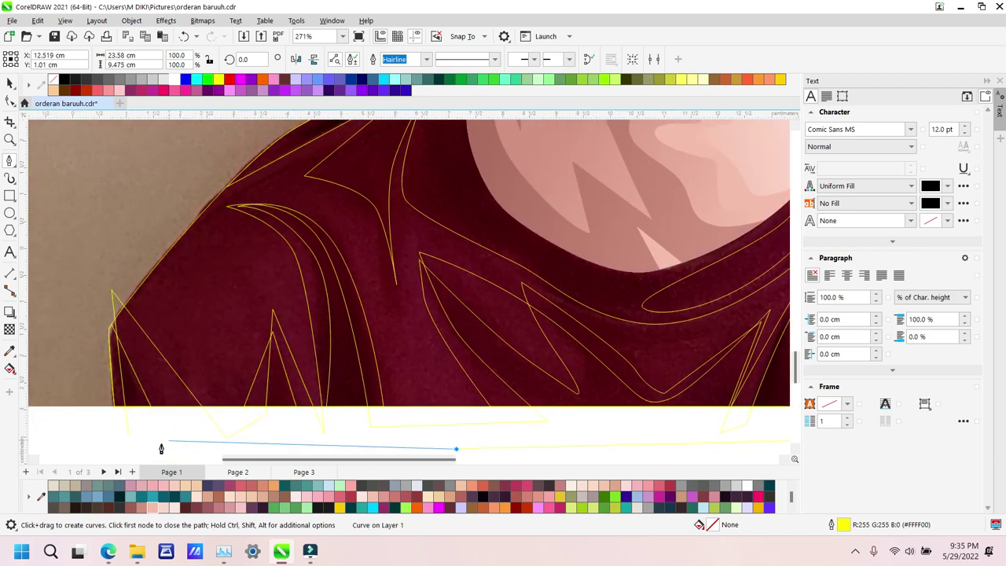
left_click(128, 437)
key("space")
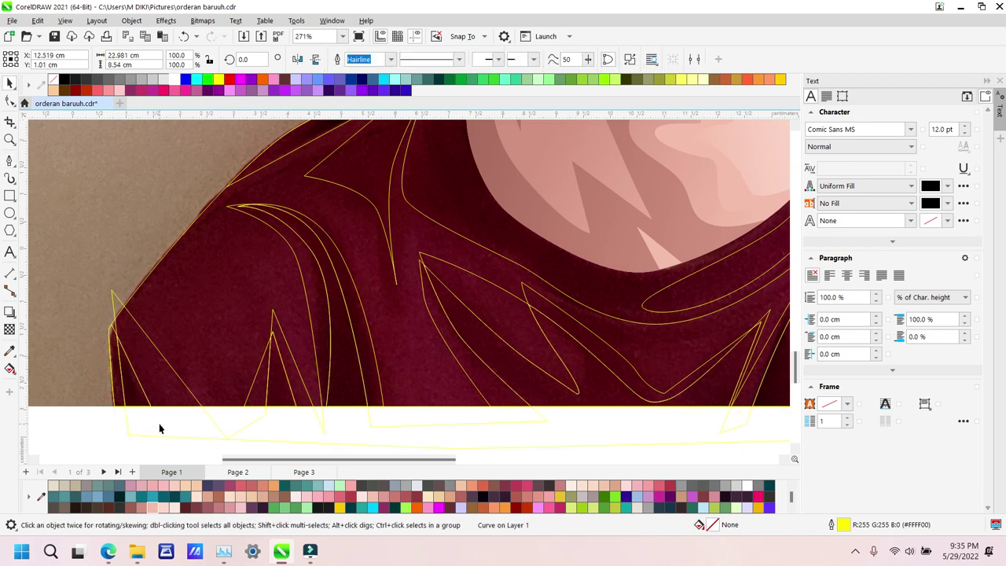
key("z")
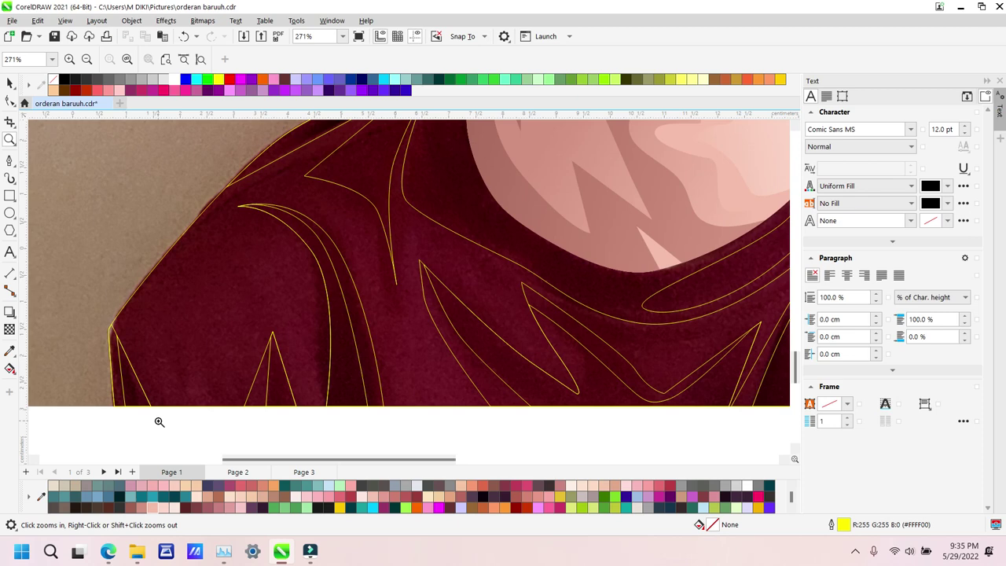
Step: Start a collar-area outline just outside the left shoulder edge and run it along the shoulder crease up to the collar's left side
key("F3")
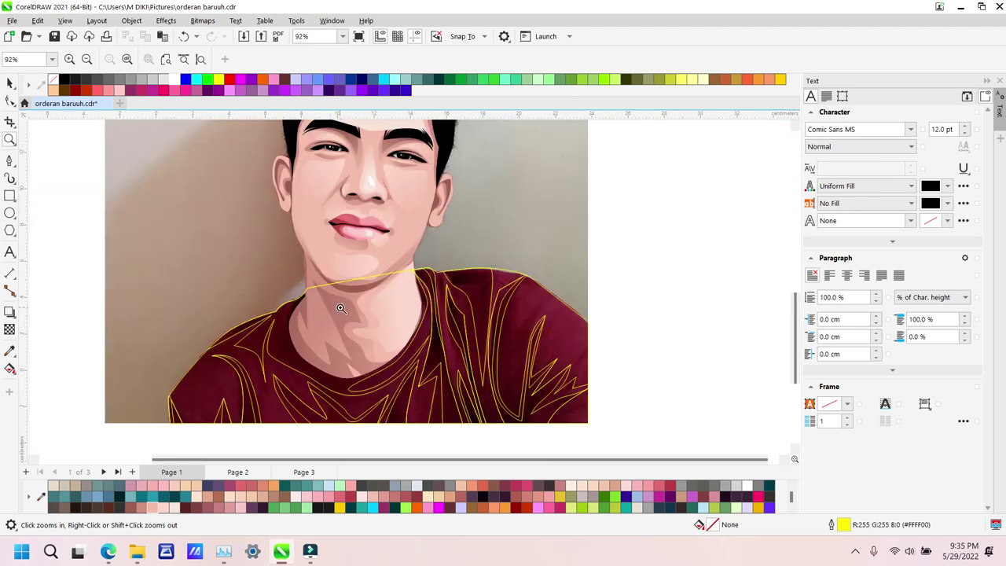
left_click_drag(152, 272, 495, 386)
key("p")
left_click(129, 337)
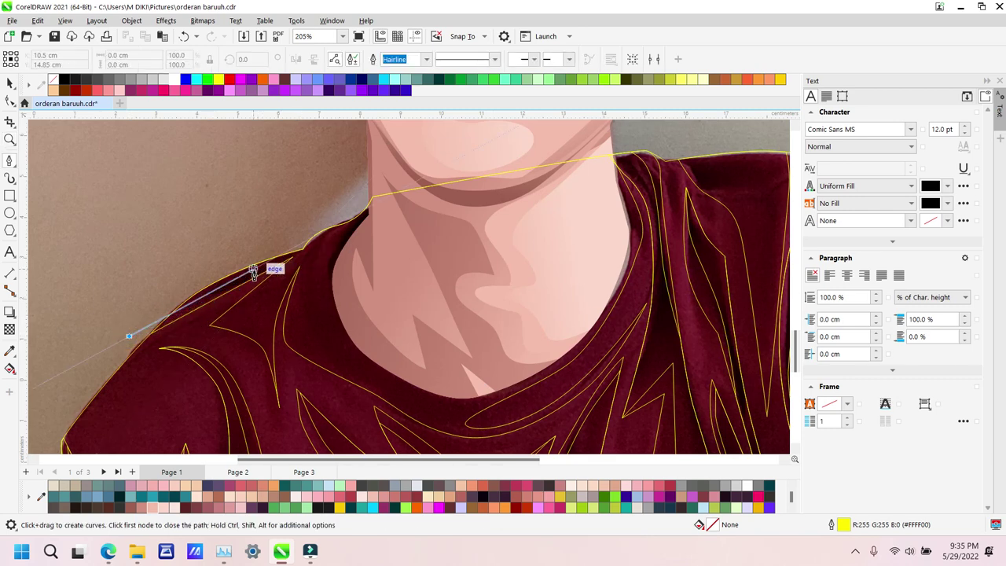
left_click(259, 272)
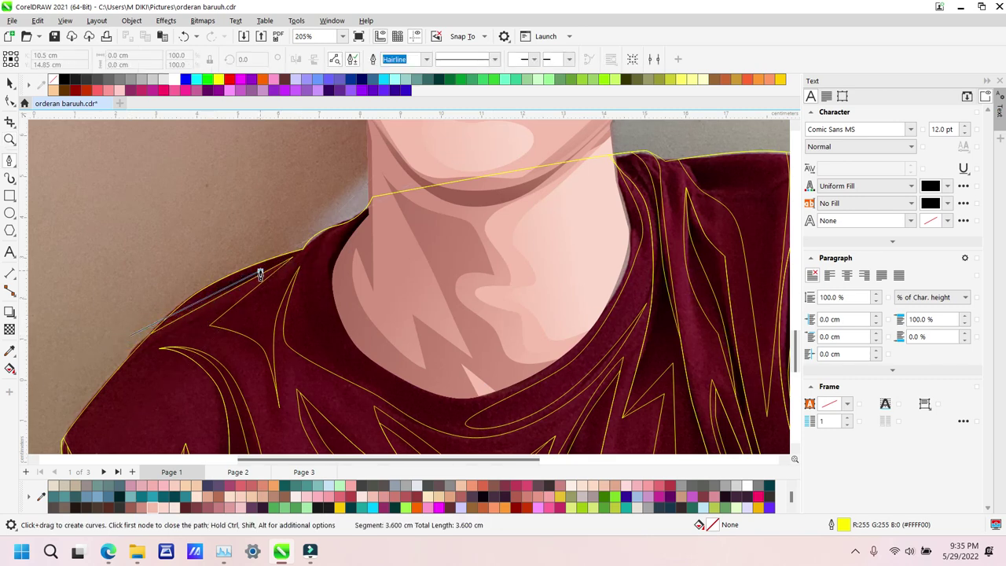
left_click(316, 251)
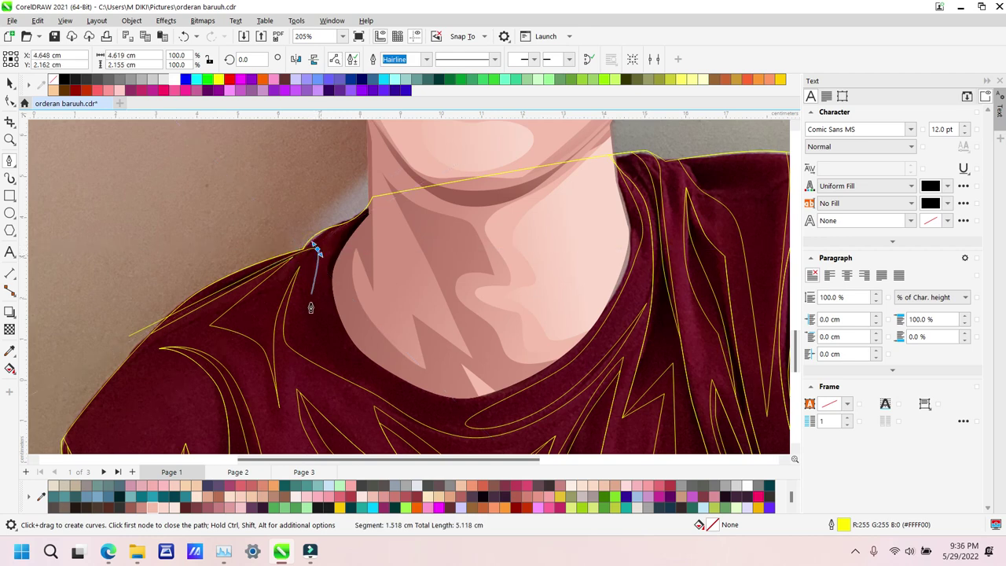
Step: Curve the collar-area outline down the left collar, past a low point beneath the neckline, and up along the right side of the neck
left_click_drag(306, 318, 315, 357)
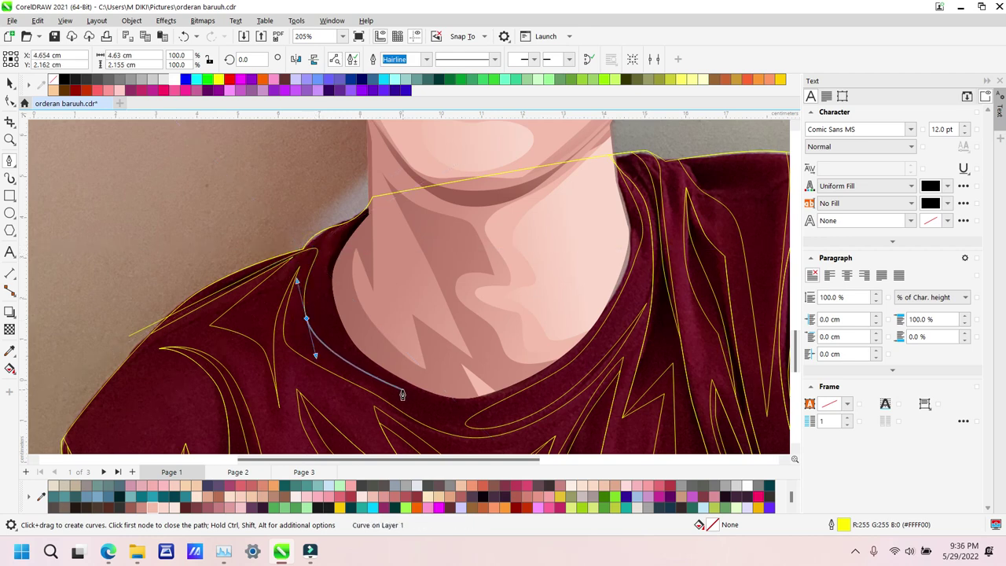
left_click_drag(402, 402, 418, 414)
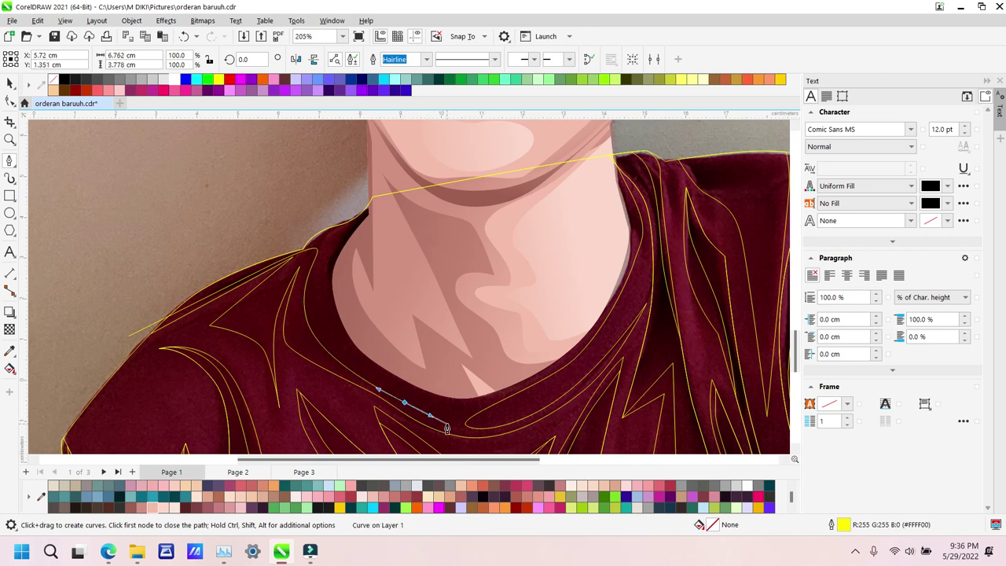
left_click_drag(512, 391, 553, 375)
left_click_drag(617, 295, 632, 253)
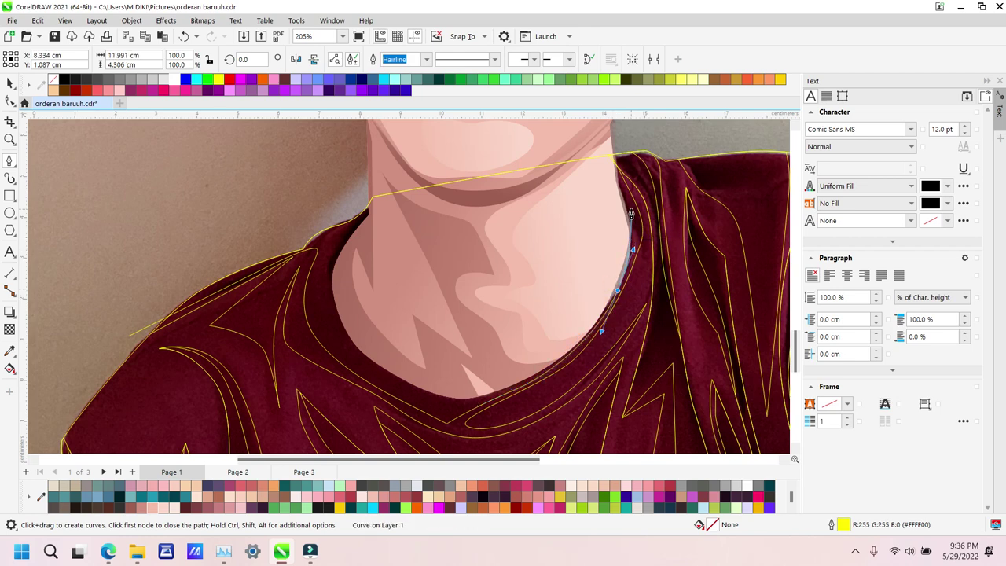
Step: Close the collar-area outline above the neck and shoulder, then intersect it with the shirt outline and delete the untrimmed original
left_click_drag(615, 155, 580, 136)
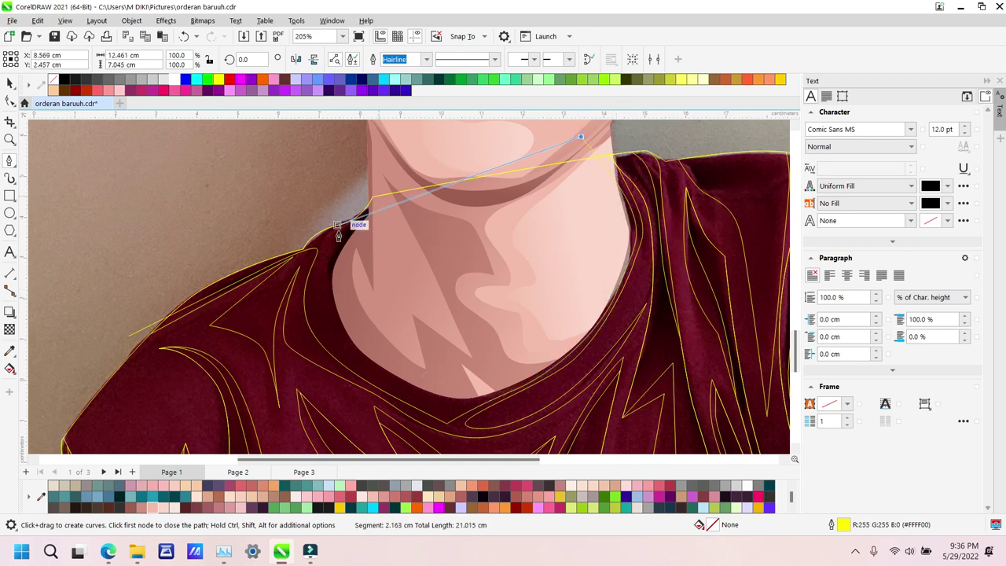
left_click_drag(323, 167, 134, 340)
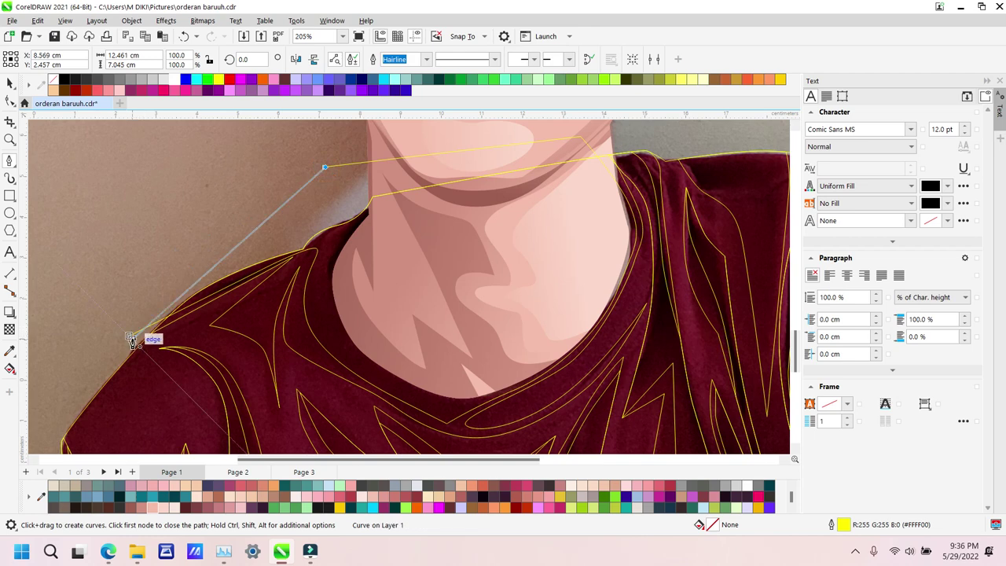
double_click(131, 339)
key("space")
left_click(279, 303, "shift")
left_click(324, 196)
key("Delete")
key("z")
right_click(425, 227)
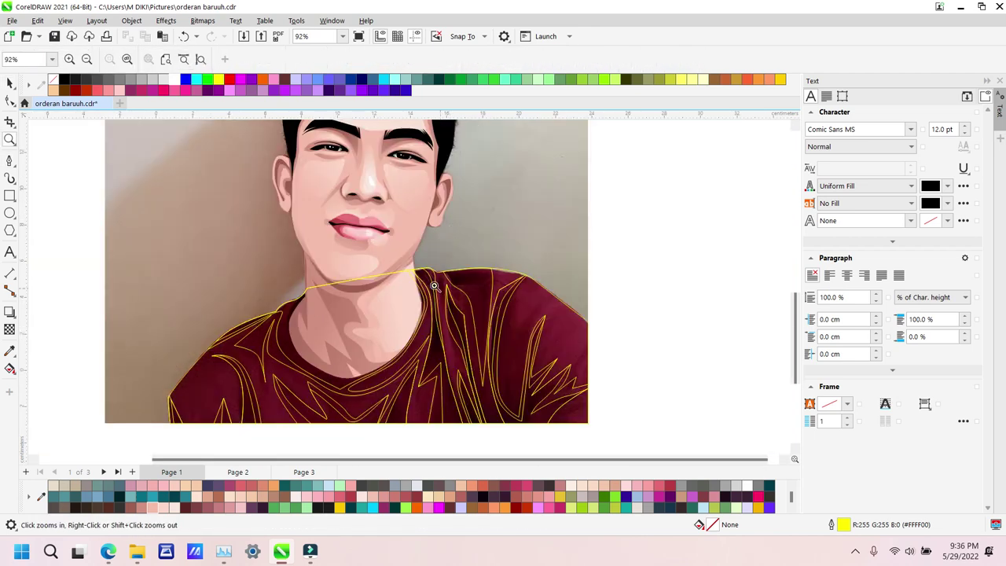
Step: Trace a narrow fold on the right shoulder from above the shirt edge down to a sharp tip and back up its inner side
left_click_drag(480, 296, 557, 368)
key("p")
key("z")
right_click(331, 208)
left_click_drag(516, 336, 551, 373)
key("p")
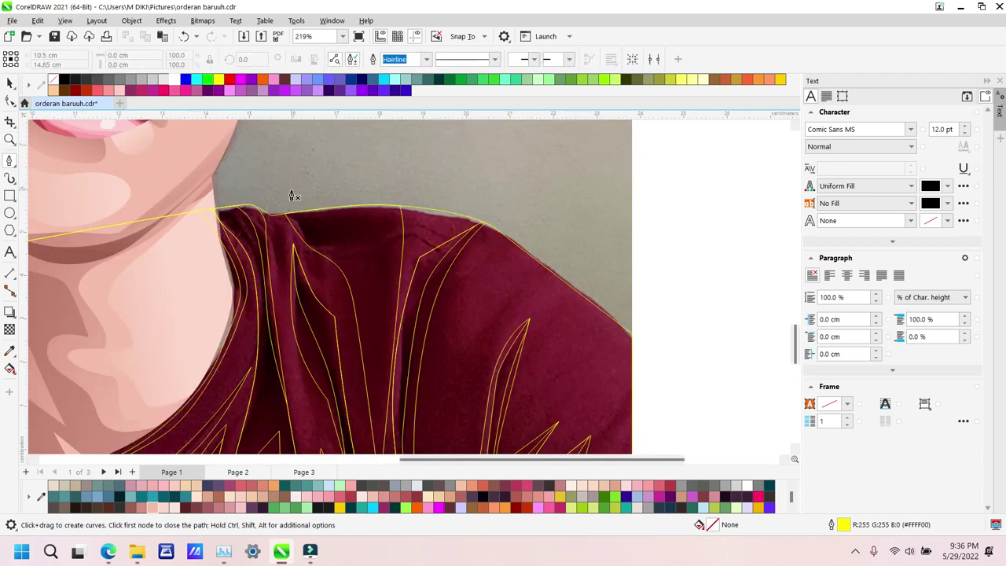
left_click_drag(359, 219, 402, 227)
left_click(377, 420)
left_click_drag(360, 279, 293, 230)
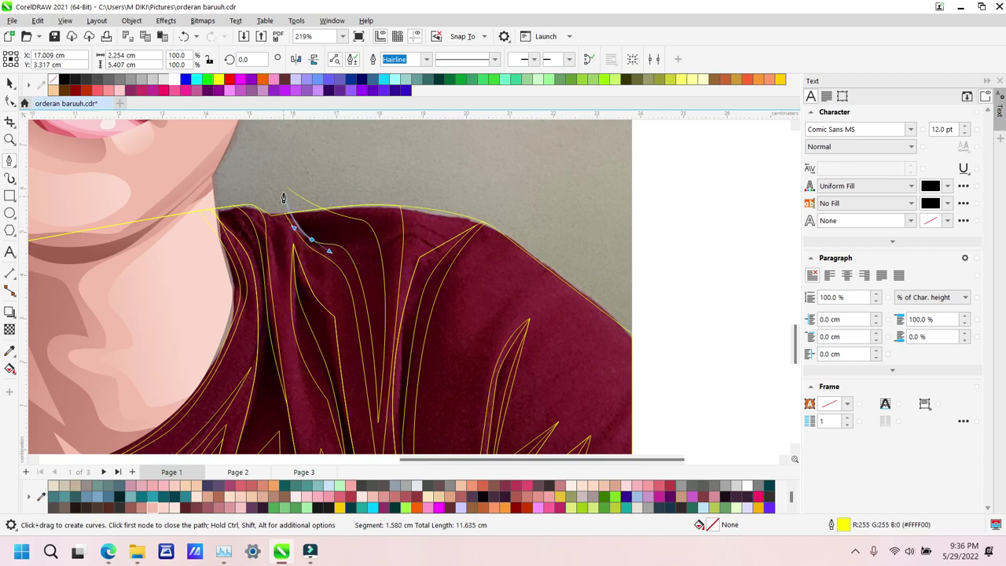
Step: Close the right shoulder fold at its starting point above the shirt edge and trim it to the shirt
left_click_drag(283, 188, 308, 189)
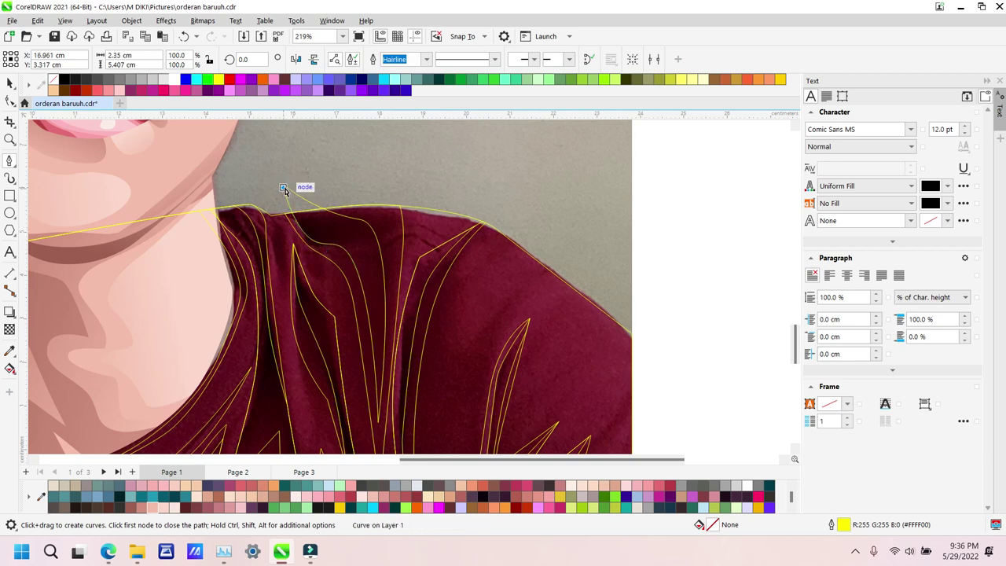
left_click(286, 188)
key("ctrl+z")
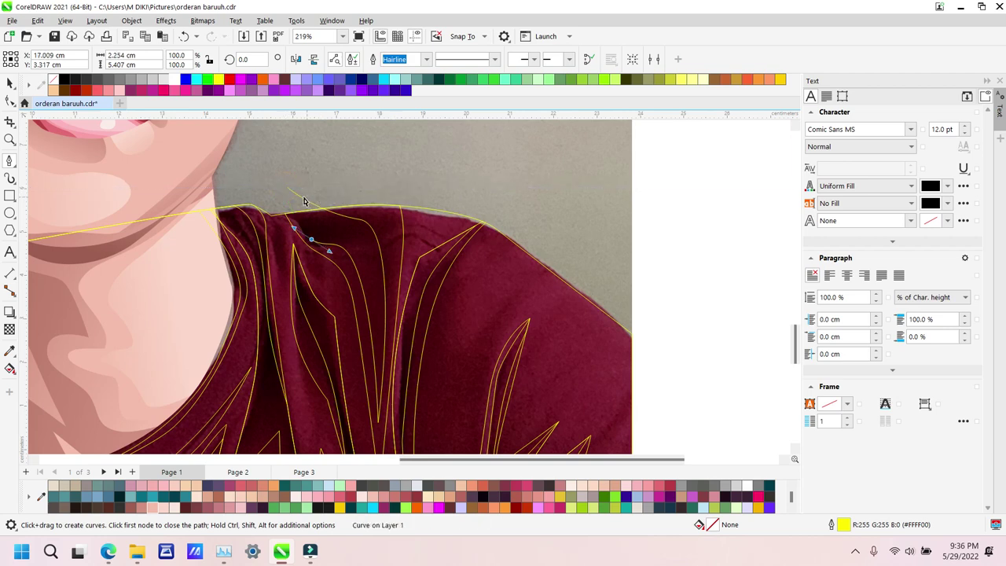
key("space")
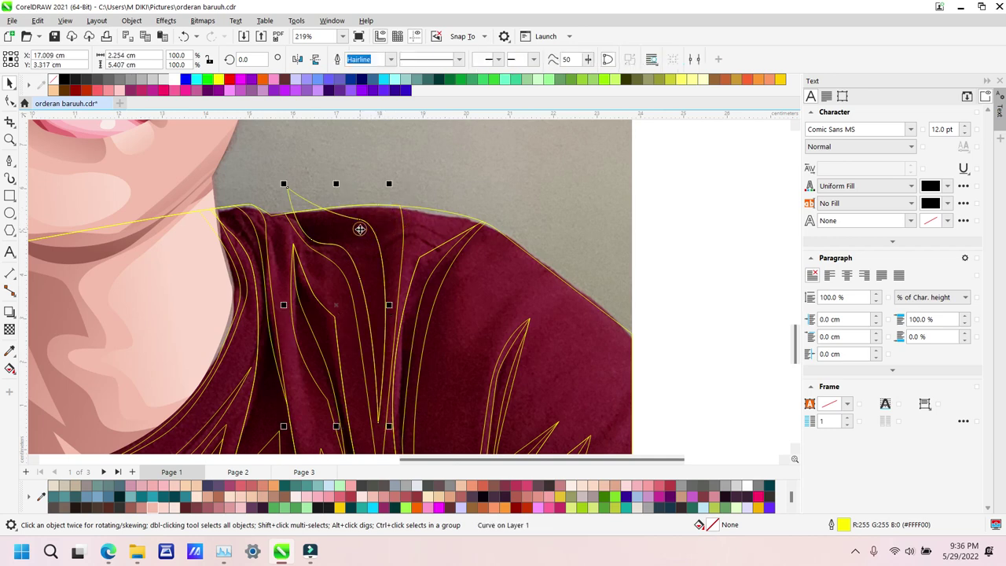
Step: Trace a left sleeve fold from outside the sleeve down past the shirt's bottom edge, then up and back through an arched crease
key("z")
scroll(466, 314, "down", 3)
left_click_drag(437, 422, 626, 456)
key("p")
left_click(42, 253)
left_click(101, 347)
left_click(134, 278)
left_click(163, 301)
left_click_drag(145, 254, 125, 239)
Step: Close the left sleeve fold outside the shoulder edge and trim it to the shirt
left_click(89, 232)
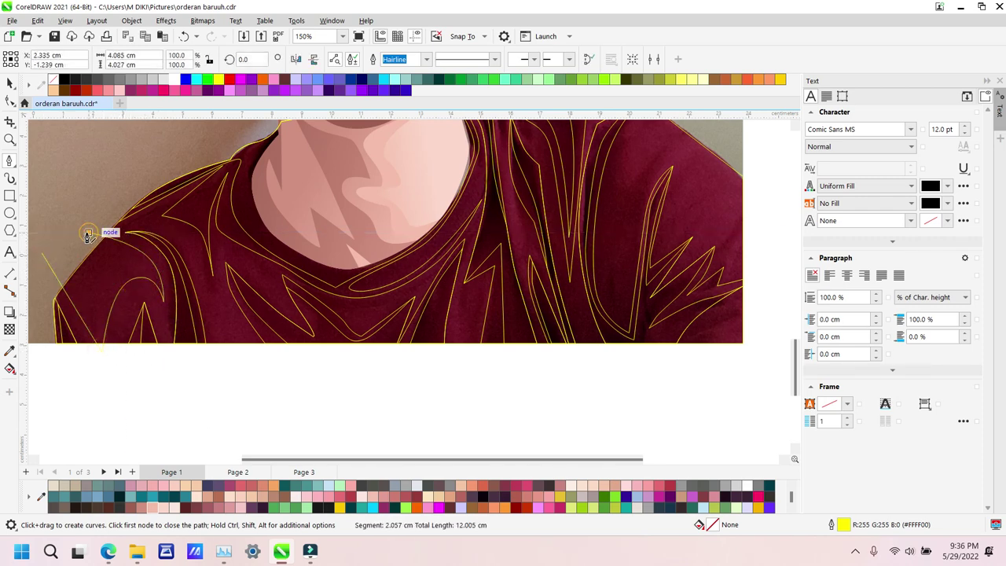
left_click(41, 254)
key("space")
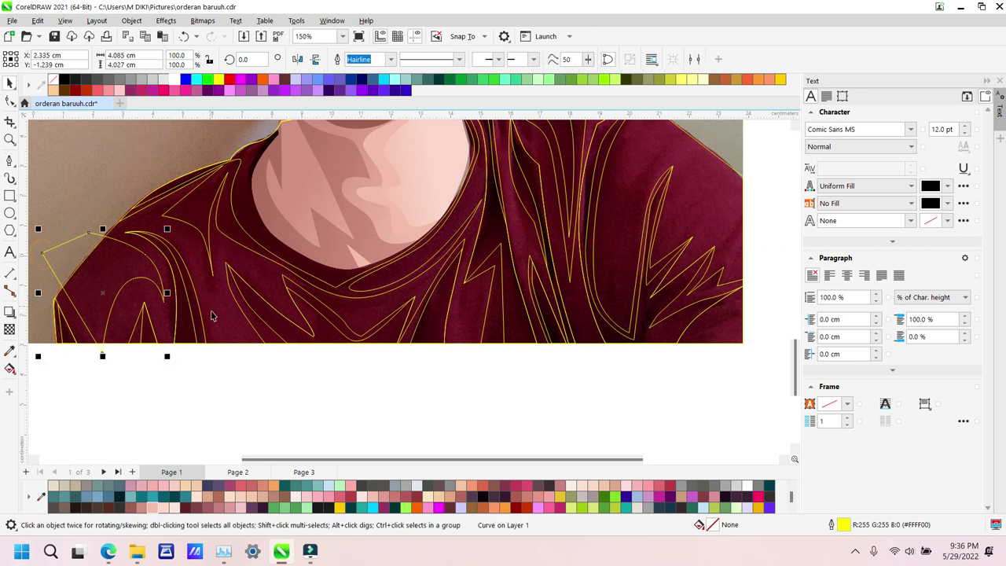
Step: Start a large third fold outline with jagged peaks on the left chest and below the collar's right side, dipping below the shirt between them
key("space")
left_click(218, 359)
left_click(220, 285)
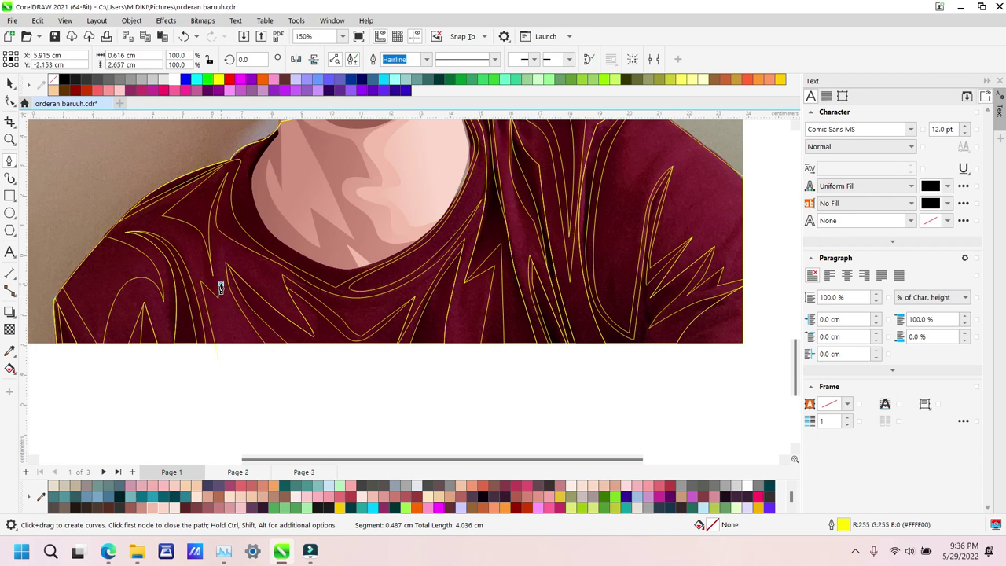
left_click_drag(271, 377, 286, 382)
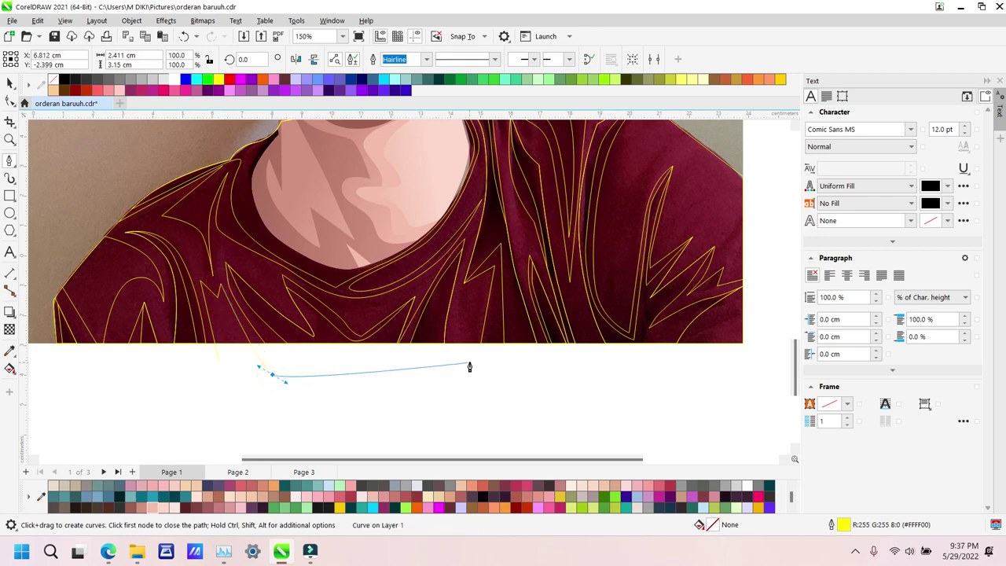
left_click(444, 360)
left_click(466, 294)
left_click(475, 370)
left_click(708, 361)
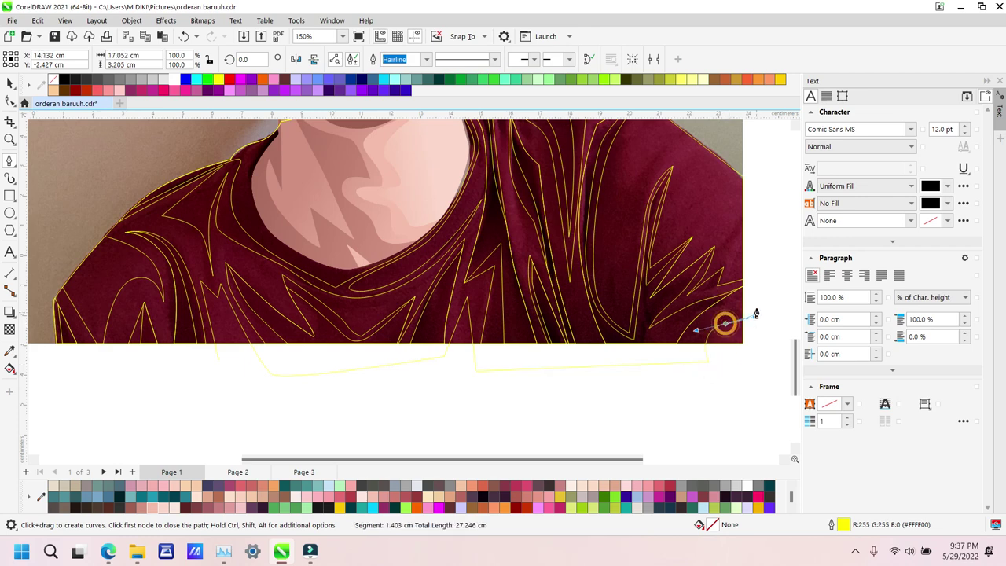
Step: Extend the large fold outline past the photo's right edge and back over the right sleeve with zigzag peaks and a notch
left_click_drag(759, 272, 730, 260)
left_click_drag(751, 208, 731, 222)
left_click(699, 248)
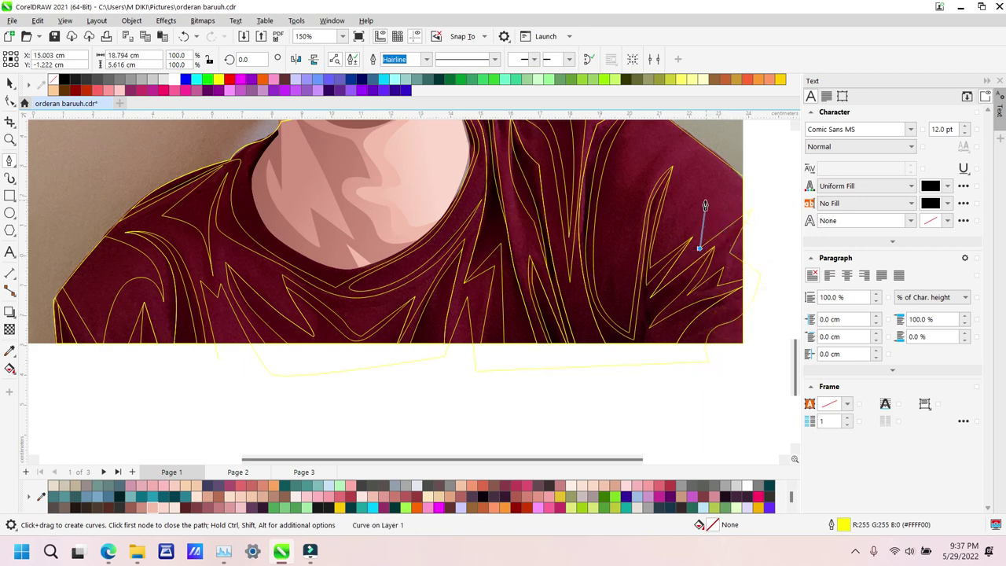
left_click(705, 209)
left_click(682, 160)
left_click_drag(641, 183, 635, 202)
left_click(621, 199)
Step: Carry the large fold outline over the right shoulder, loop it around outside the photo, and close it below the shirt
scroll(651, 181, "up", 3)
left_click_drag(640, 205, 665, 161)
left_click_drag(605, 160, 577, 160)
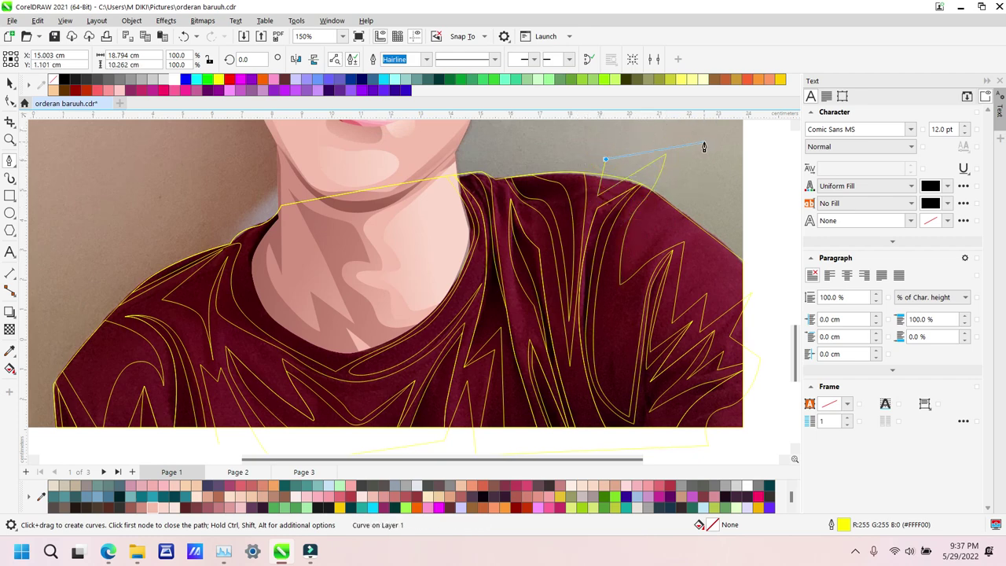
scroll(782, 367, "down", 1)
left_click_drag(777, 367, 767, 417)
left_click_drag(460, 422, 440, 422)
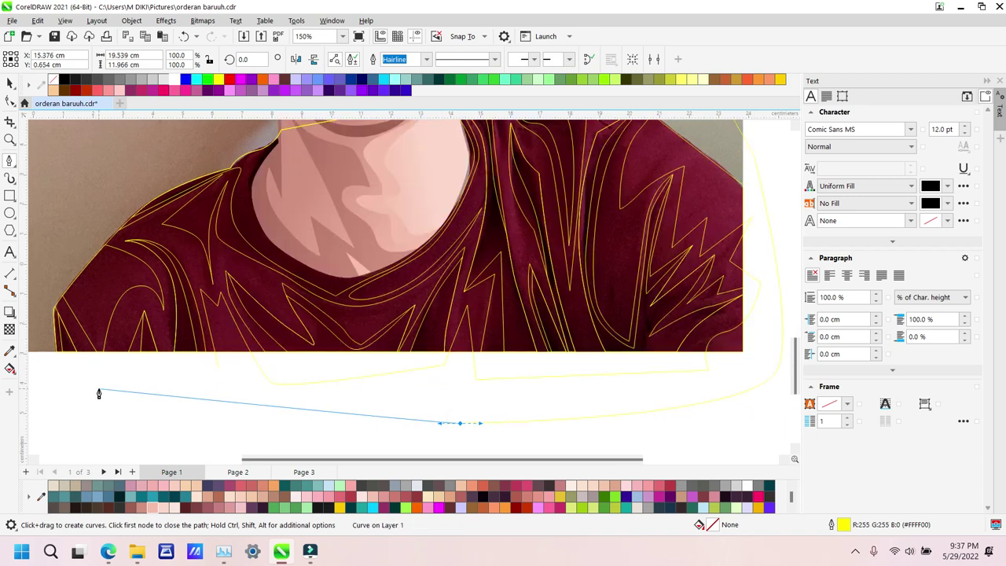
left_click(219, 369)
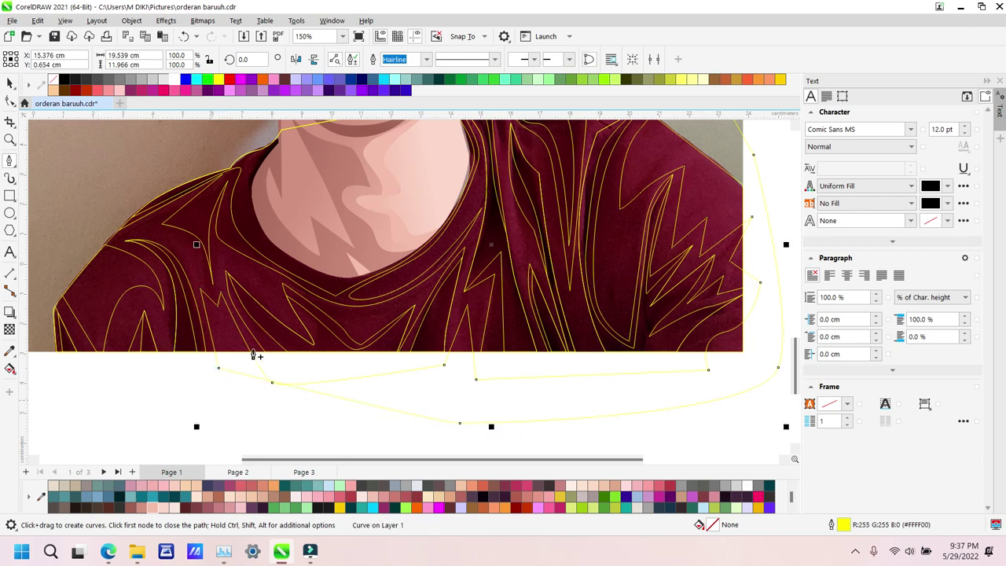
Step: Intersect the large fold outline with the shirt outline and delete the untrimmed original
key("space")
left_click(226, 270, "shift")
key("i")
left_click(264, 381)
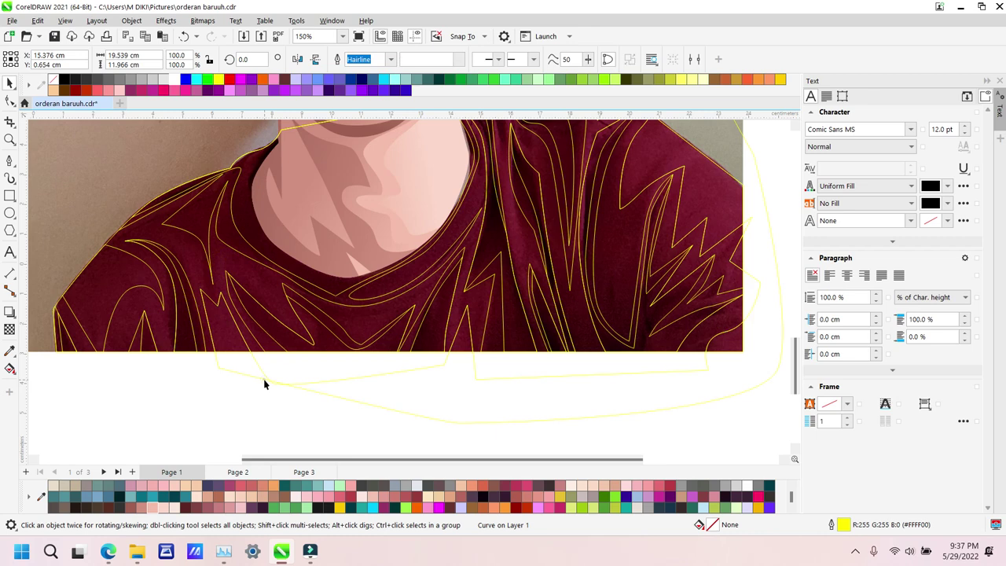
key("Delete")
Step: Select the shirt's base outline and fill it with Ruby Red (#990000)
key("z")
scroll(266, 381, "down", 2)
scroll(351, 327, "down", 3)
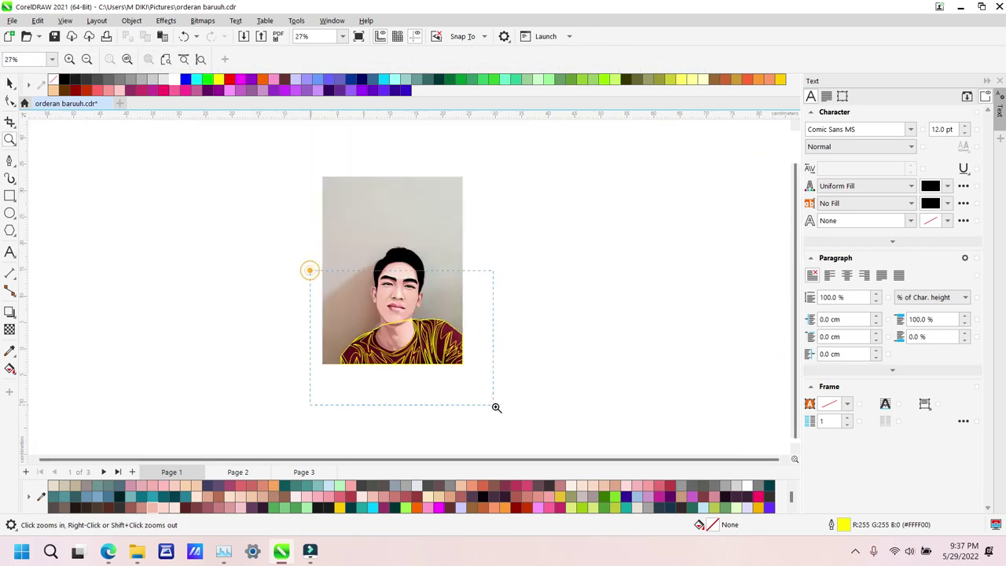
left_click_drag(310, 270, 496, 407)
left_click_drag(247, 200, 564, 352)
key("F10")
left_click(203, 370)
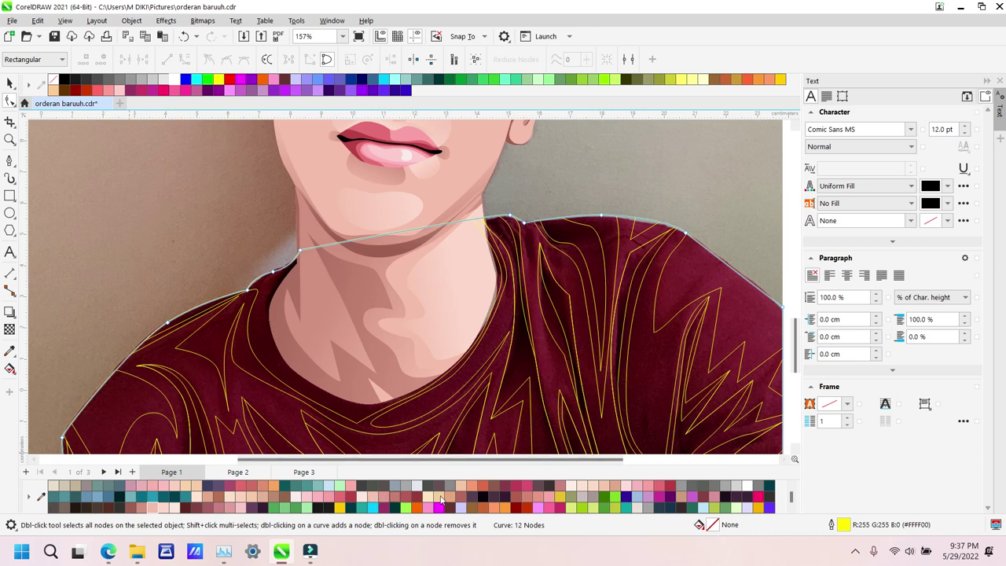
left_click(521, 510)
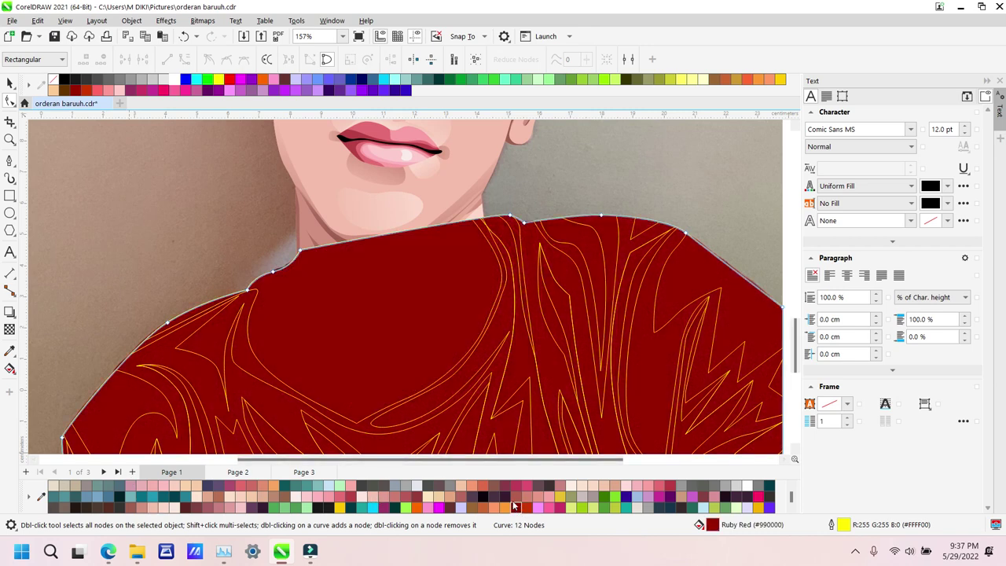
Step: Try the R164 G0 B0 (#A40000) red as the shirt's base fill
scroll(561, 353, "down", 3)
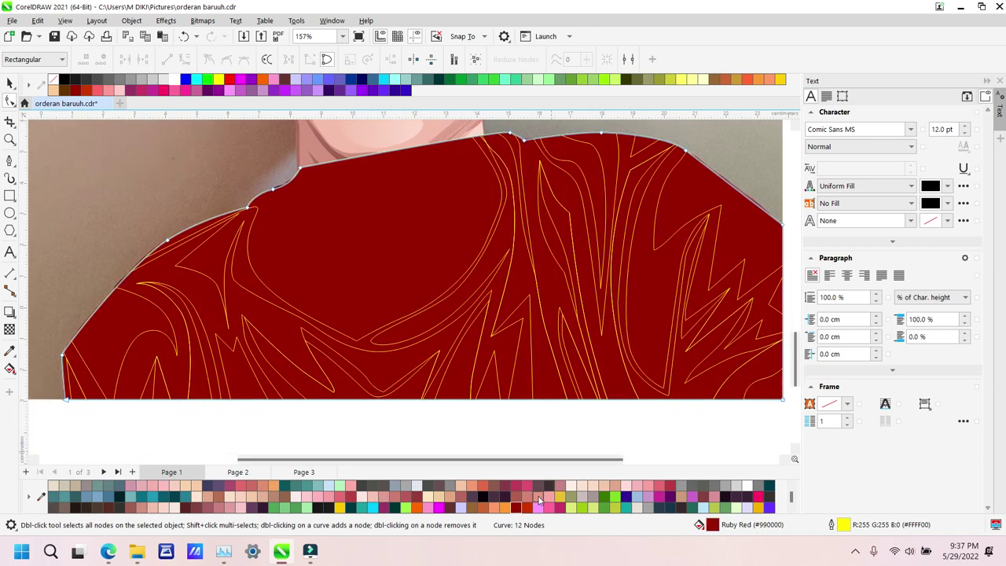
scroll(539, 500, "down", 1)
scroll(532, 484, "down", 2)
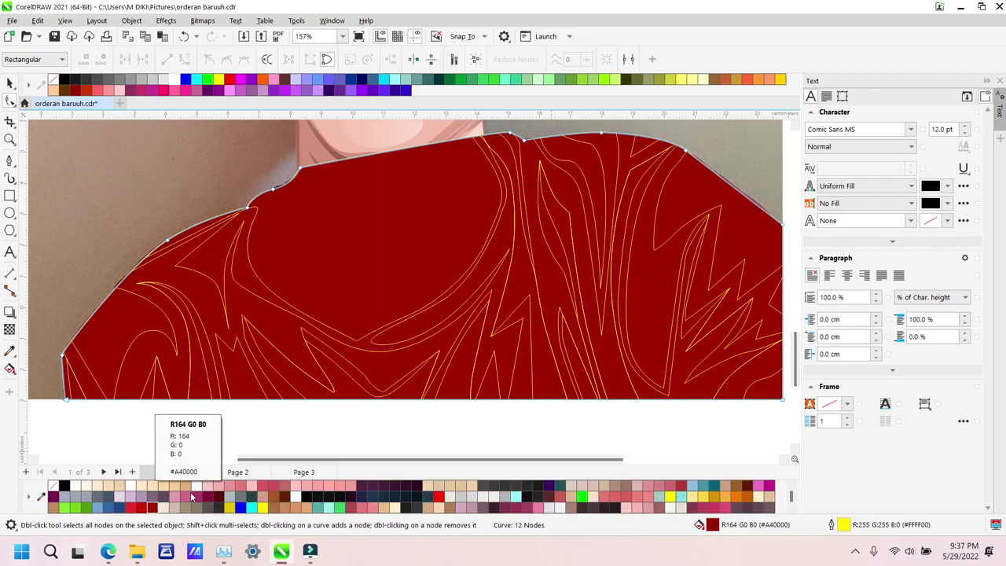
scroll(393, 507, "down", 1)
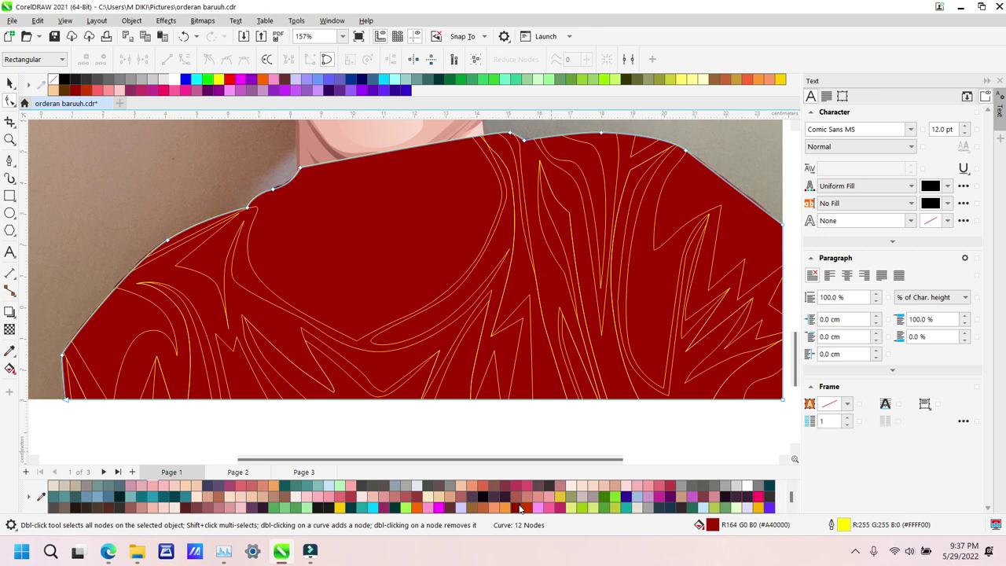
Step: Set the shirt base to Ruby Red with no outline and bring the face and neck group in front of it
key("F3")
key("space")
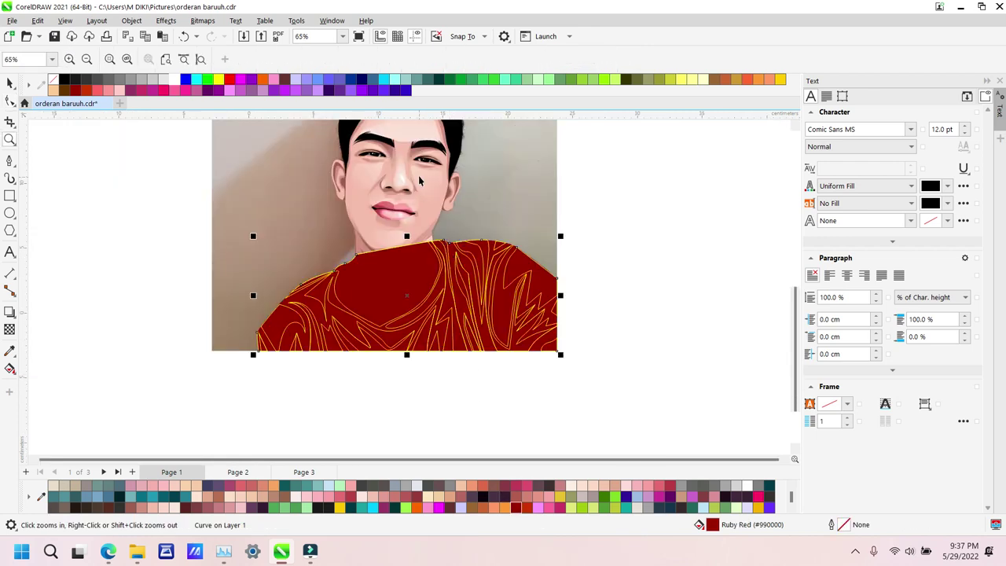
left_click(419, 177)
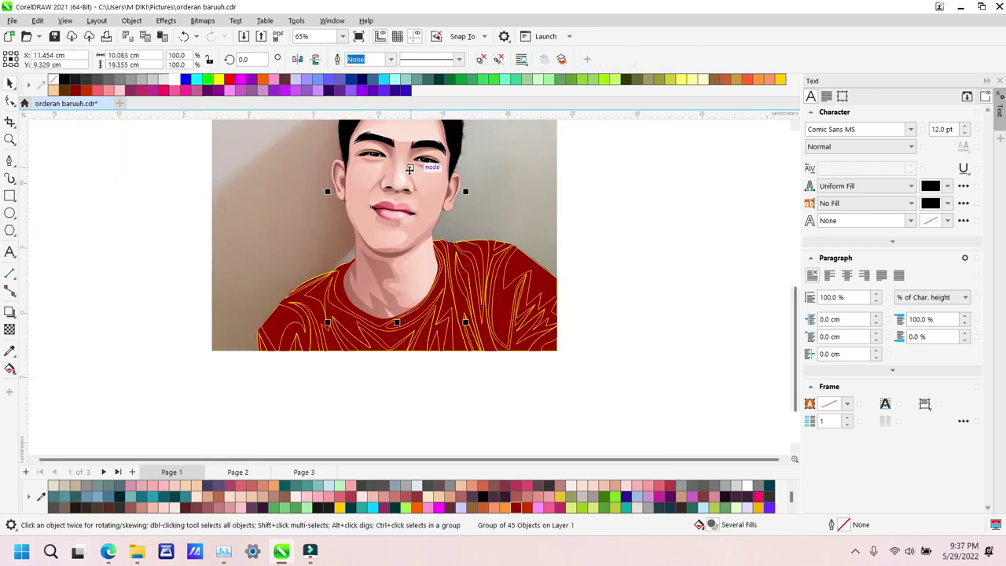
Step: Select the shirt's base shape and fill it with the R204 G0 B1 (#CC0001) red
key("z")
left_click_drag(263, 213, 592, 388)
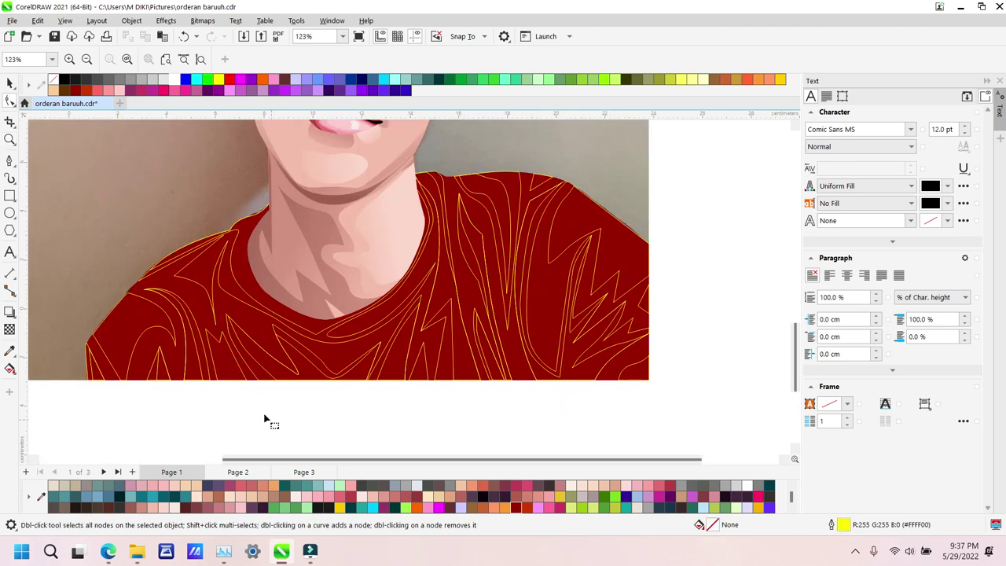
left_click(100, 380)
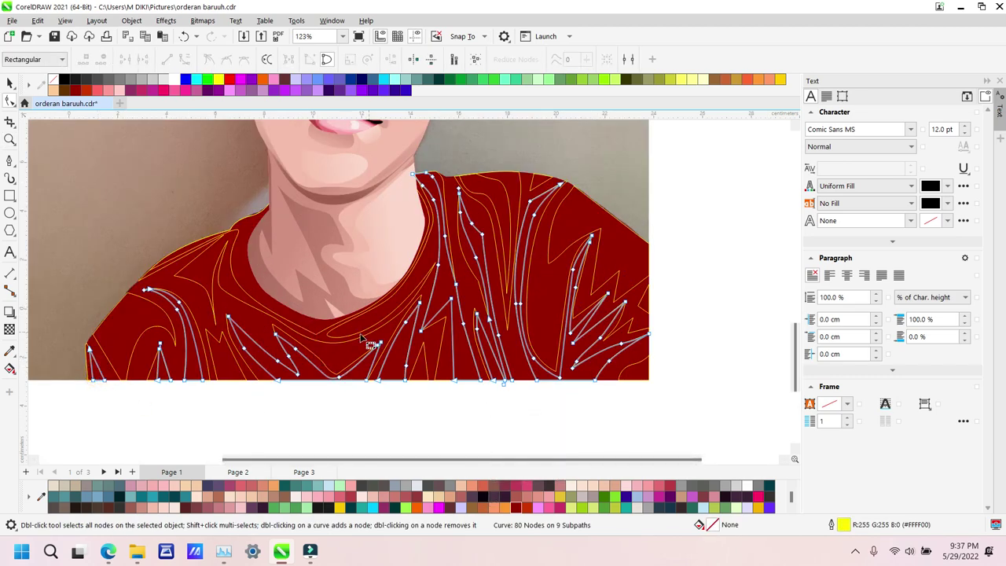
left_click(253, 324)
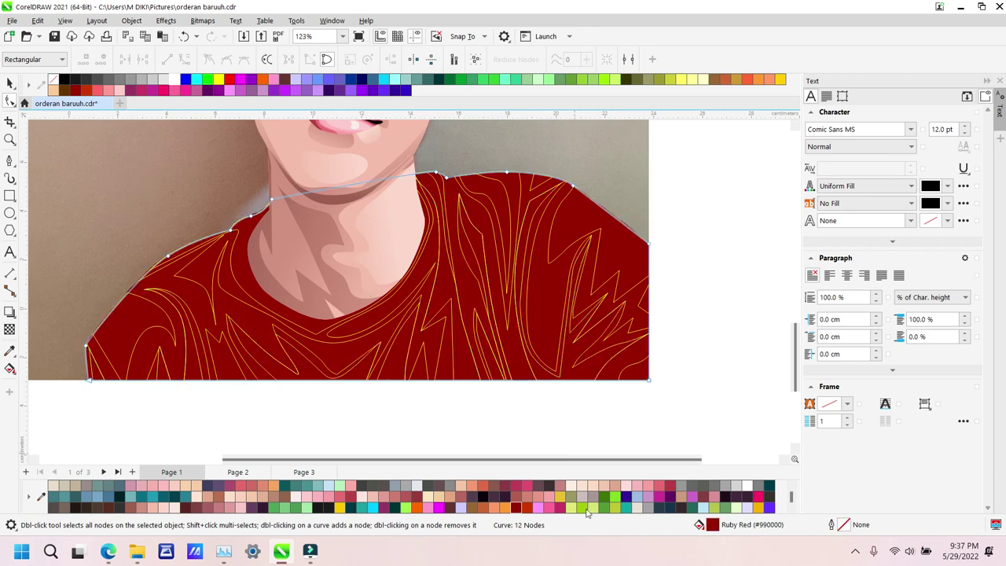
scroll(344, 507, "down", 2)
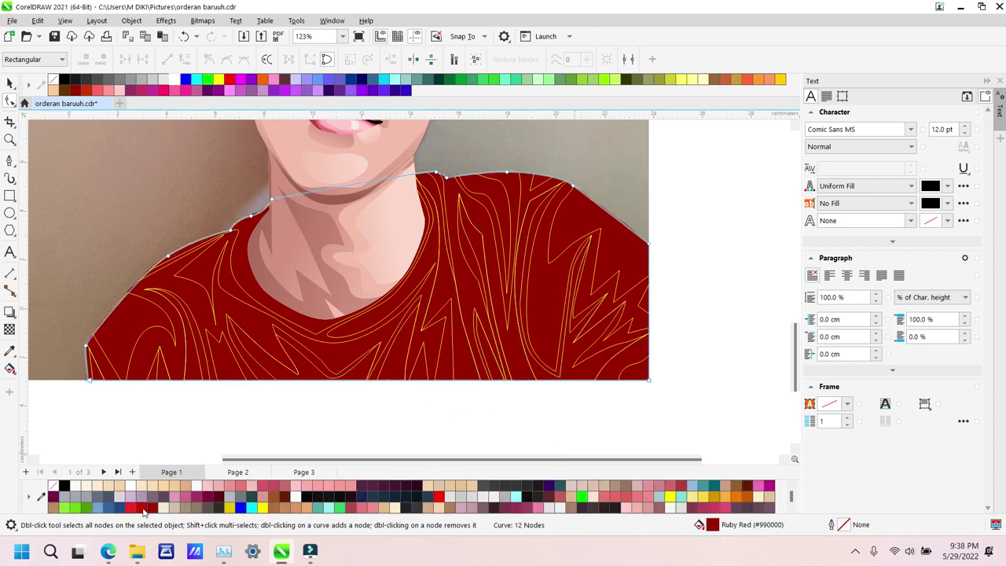
left_click(142, 508)
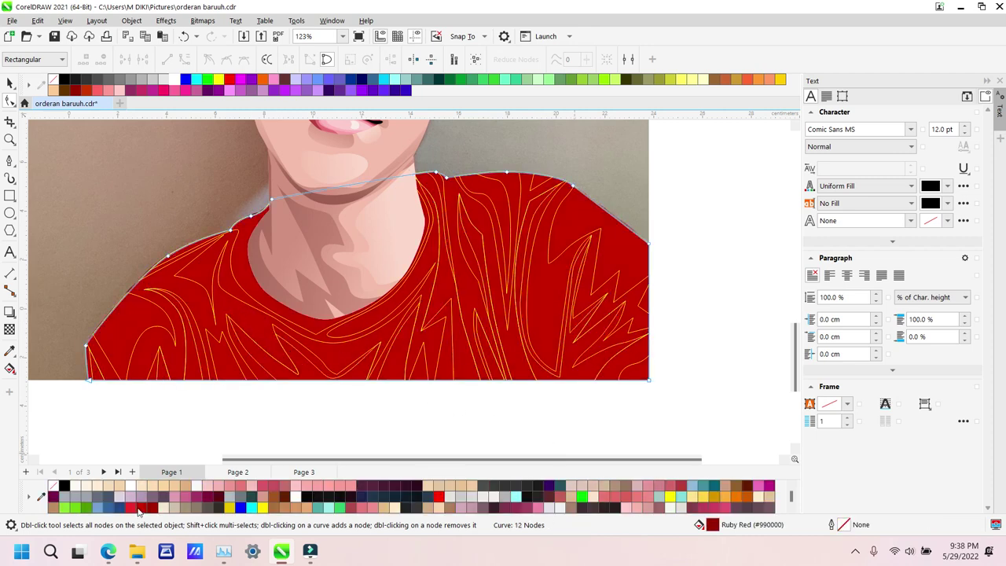
Step: Fill the innermost layer of large shirt folds with Ruby Red (#990000)
left_click(95, 369)
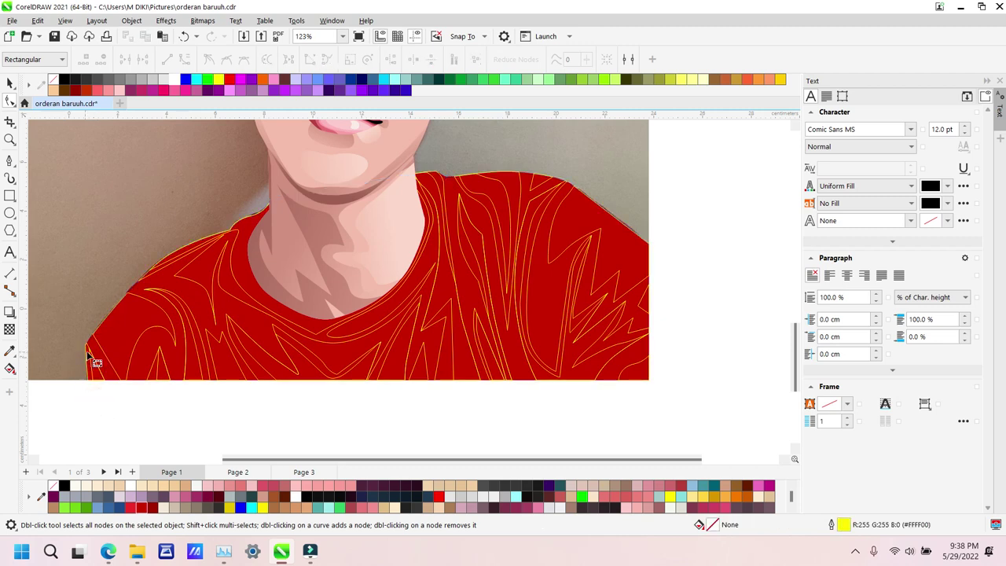
left_click(89, 357)
scroll(464, 503, "down", 2)
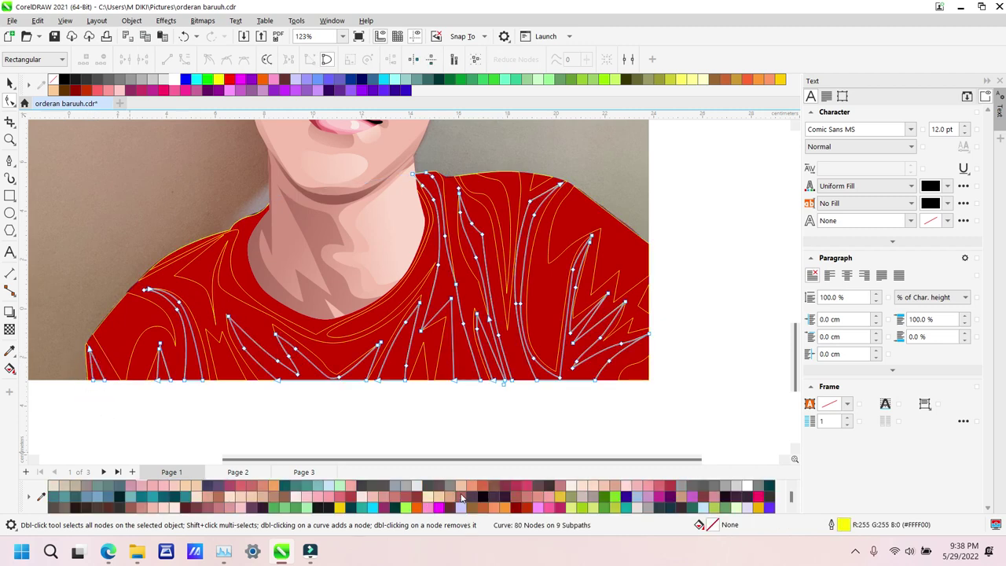
left_click(521, 509)
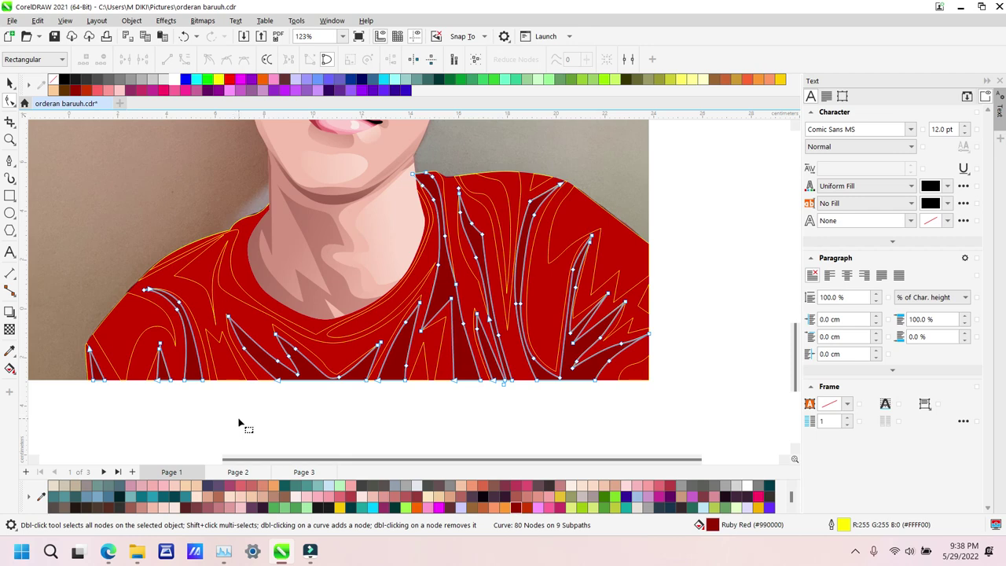
left_click(158, 419)
Step: Try Brick Red (#CC3300) on the wider fold layer behind the dark folds and replace it with R204 G0 B1 (#CC0001)
left_click(93, 356)
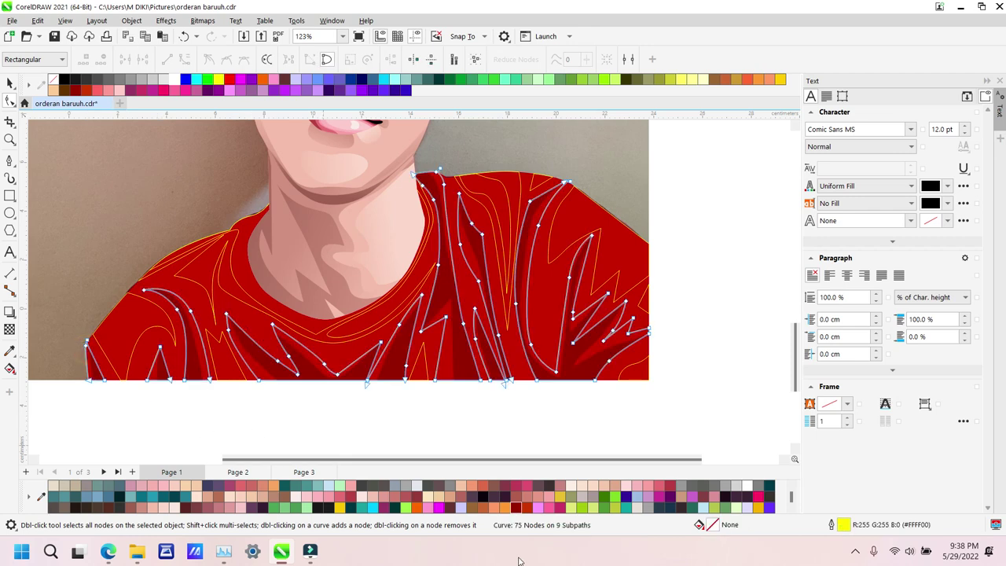
left_click(529, 508)
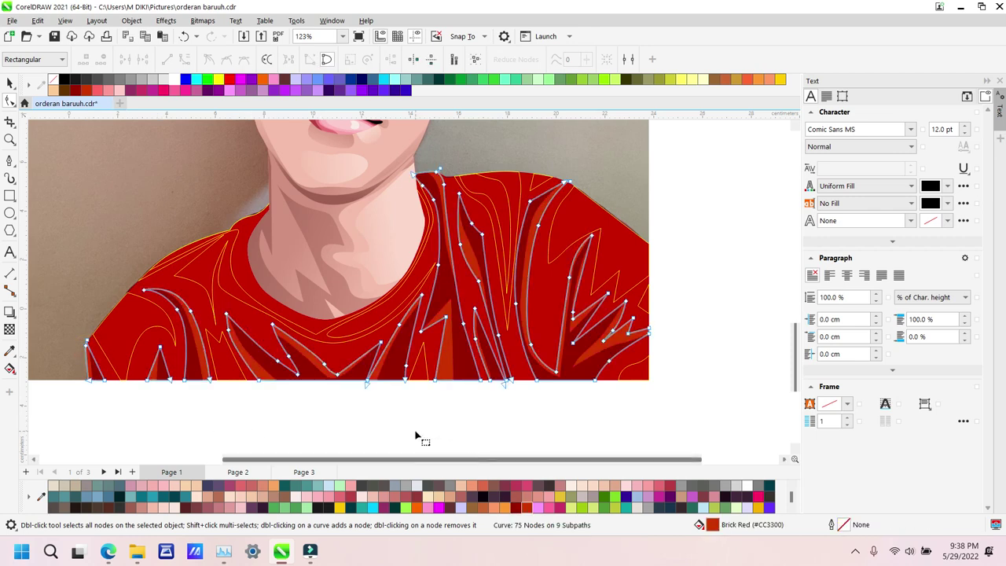
scroll(210, 488, "down", 2)
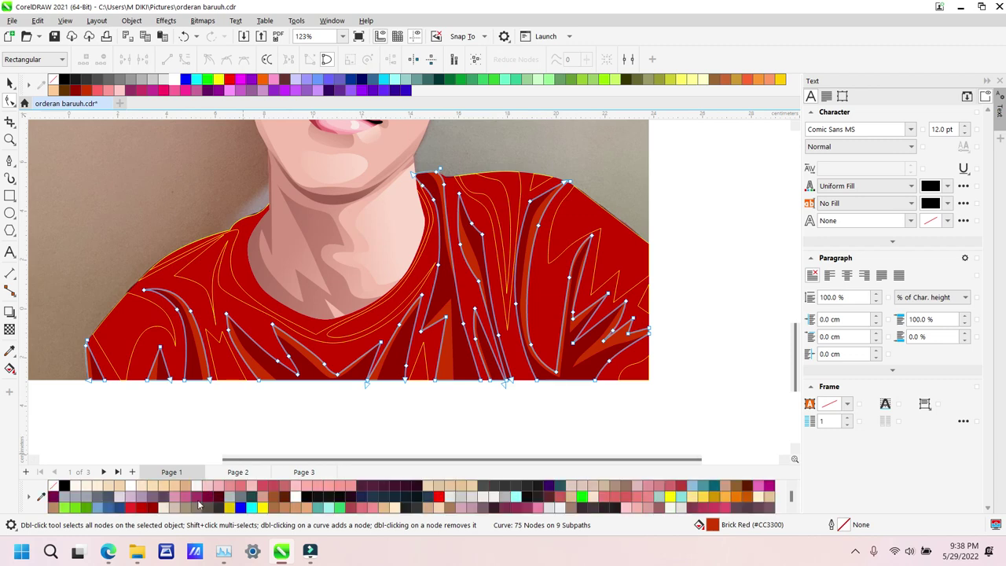
left_click(143, 510)
key("space")
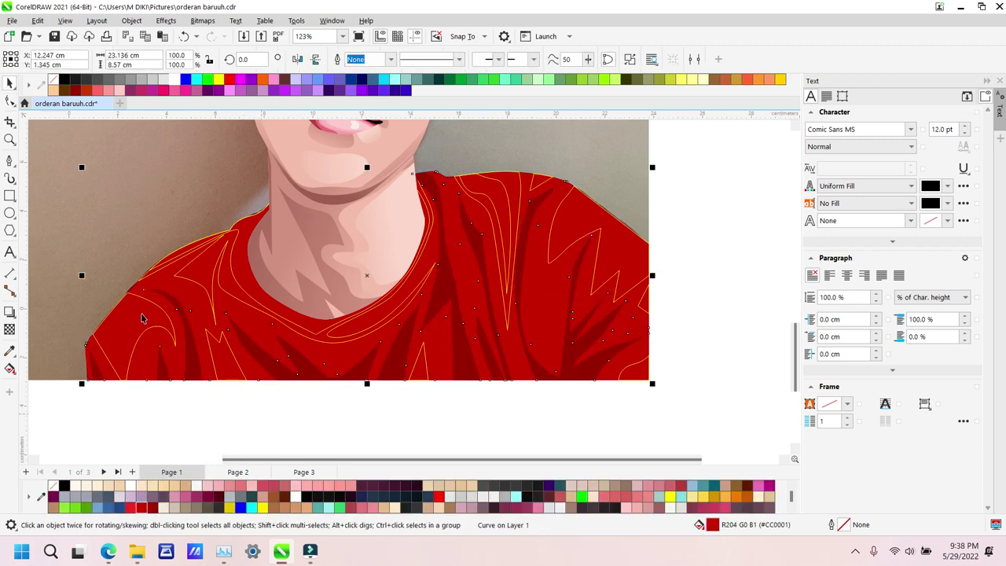
Step: Fill the outer collar fold with R204 G0 B1 (#CC0001) and the inner one with R164 G0 B0 (#A40000), removing their outlines
left_click(200, 271)
left_click(139, 509)
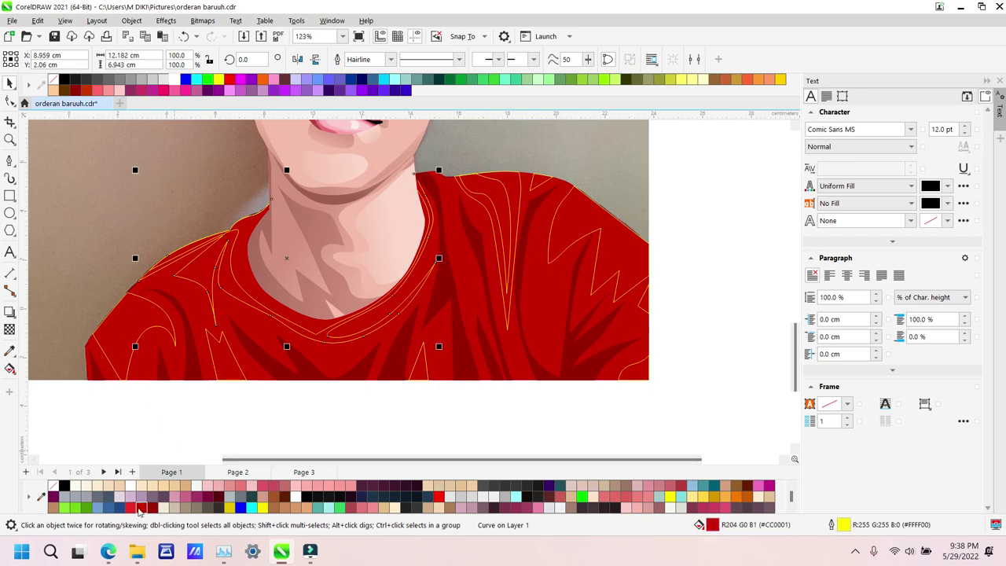
key("n")
left_click(242, 268)
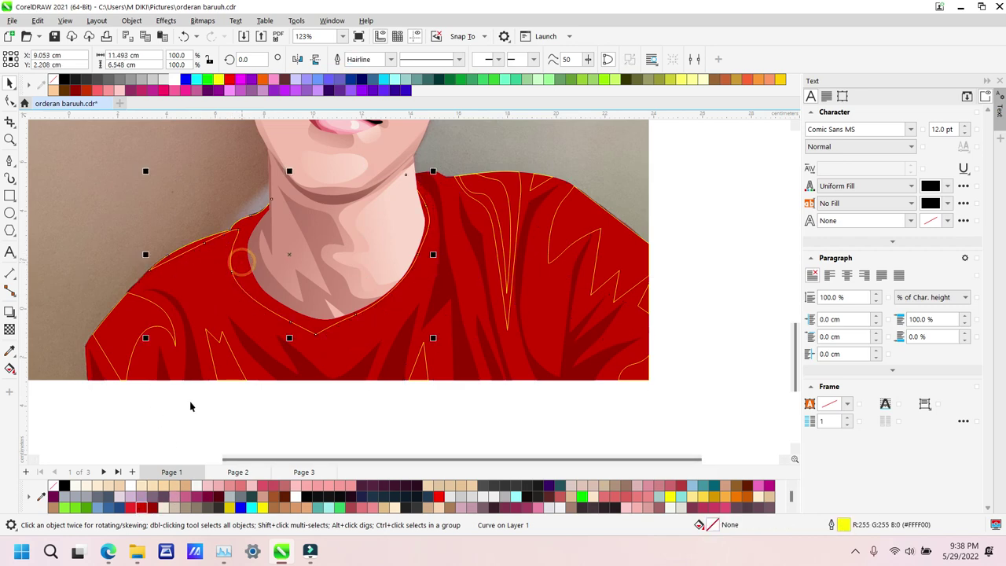
left_click(154, 507)
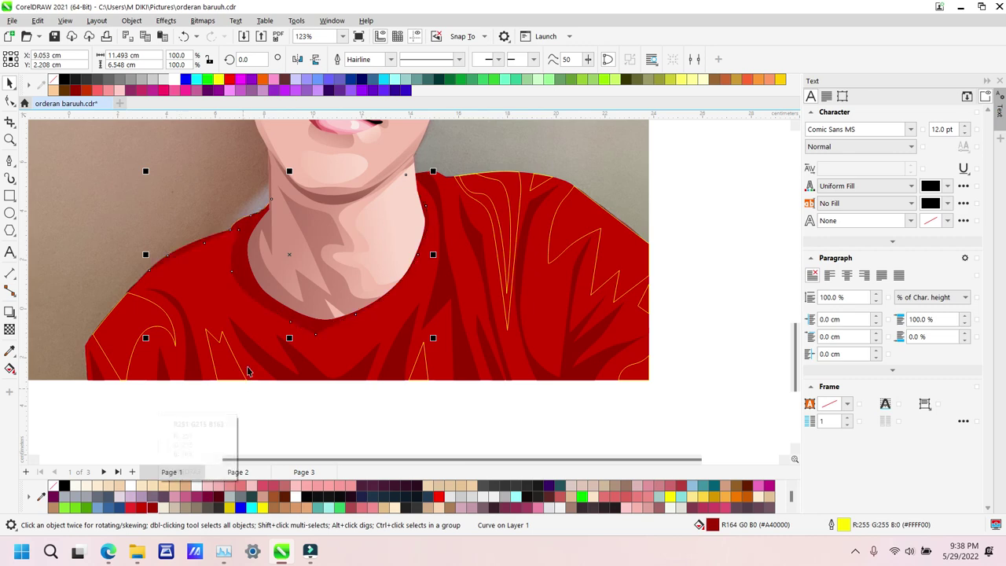
Step: On the tapering shoulder fold, fill the inner wedge with #A40000 and the outer wedge with #CC0001, both without outline
left_click(500, 188)
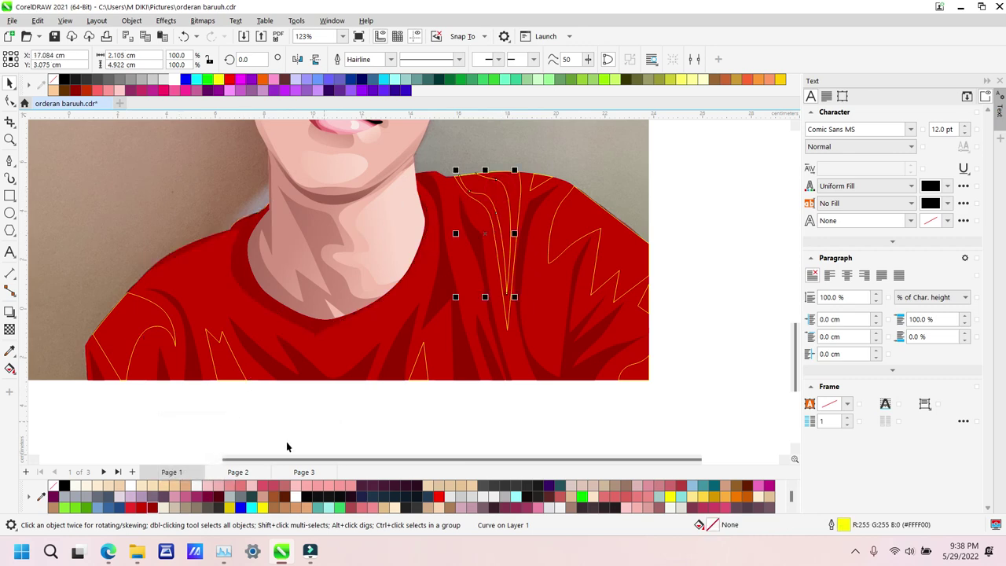
left_click(161, 505)
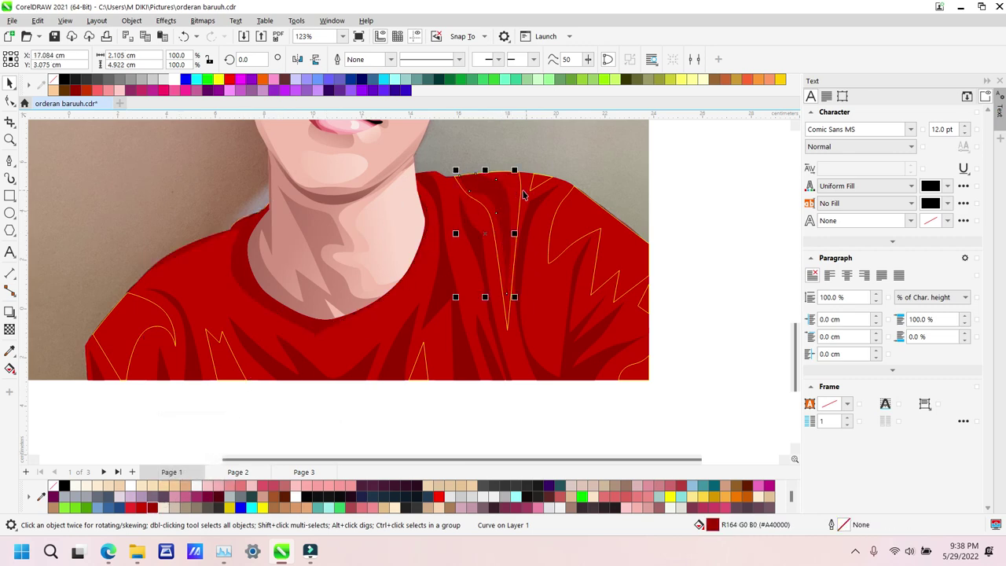
left_click(516, 190)
left_click(145, 508)
Step: Select the remaining highlight shapes on the sleeves and chest and fill them with R239 G41 B42 (#EF292A) without outline
left_click(139, 340)
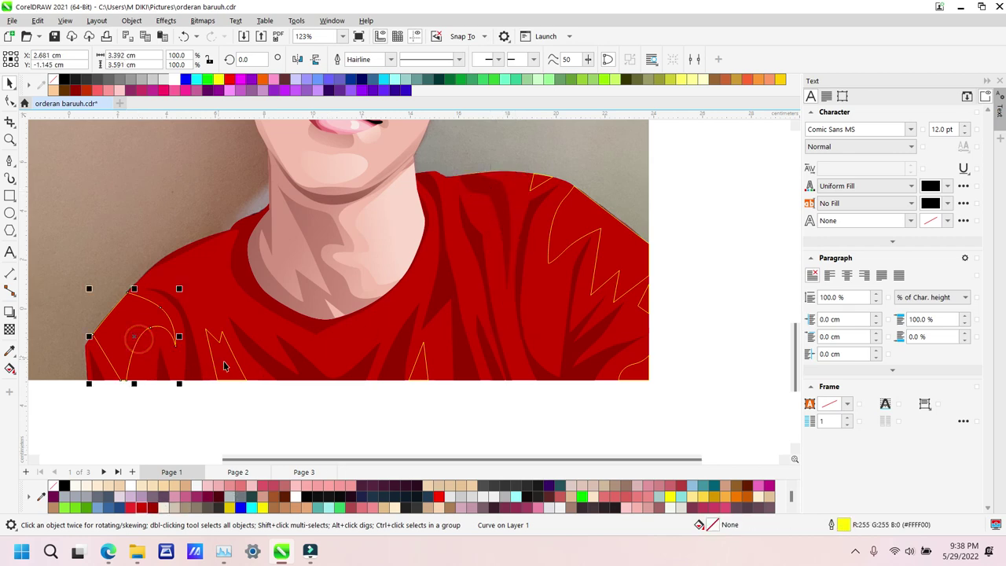
left_click(223, 360, "shift")
left_click(417, 367, "shift")
left_click(420, 367, "shift")
left_click(224, 352, "shift")
left_click(230, 363)
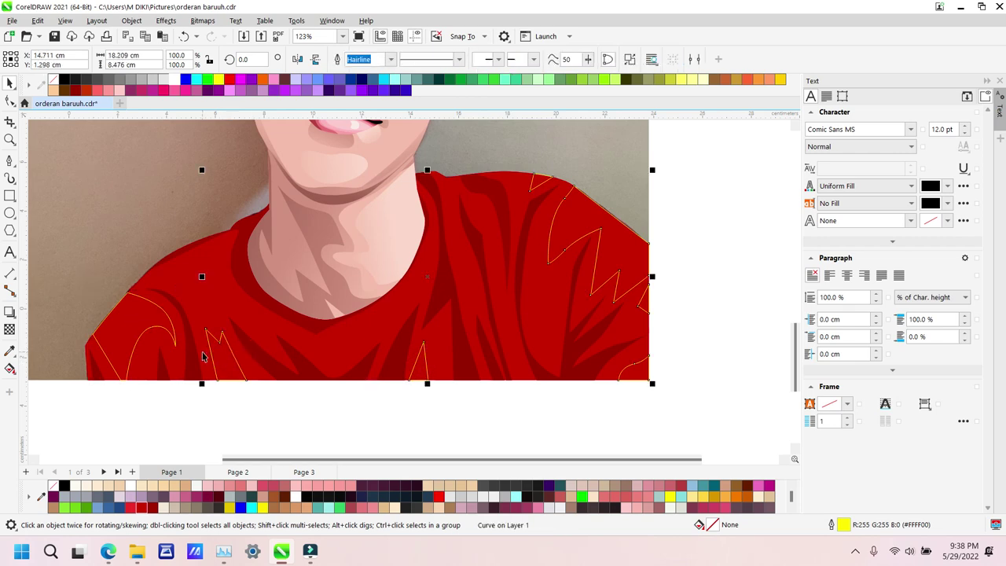
left_click(157, 328, "shift")
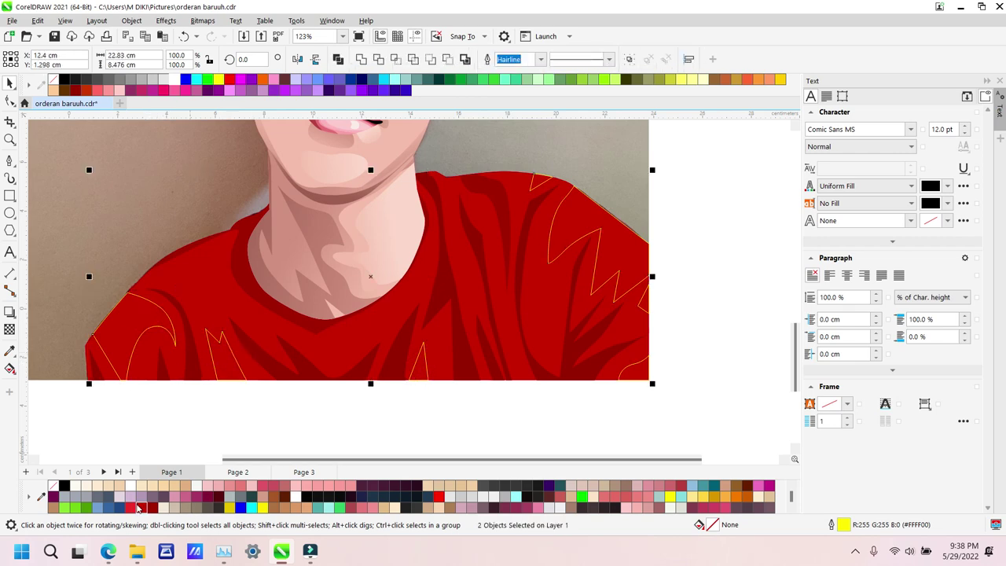
left_click(132, 506)
key("x")
key("z")
right_click(378, 286)
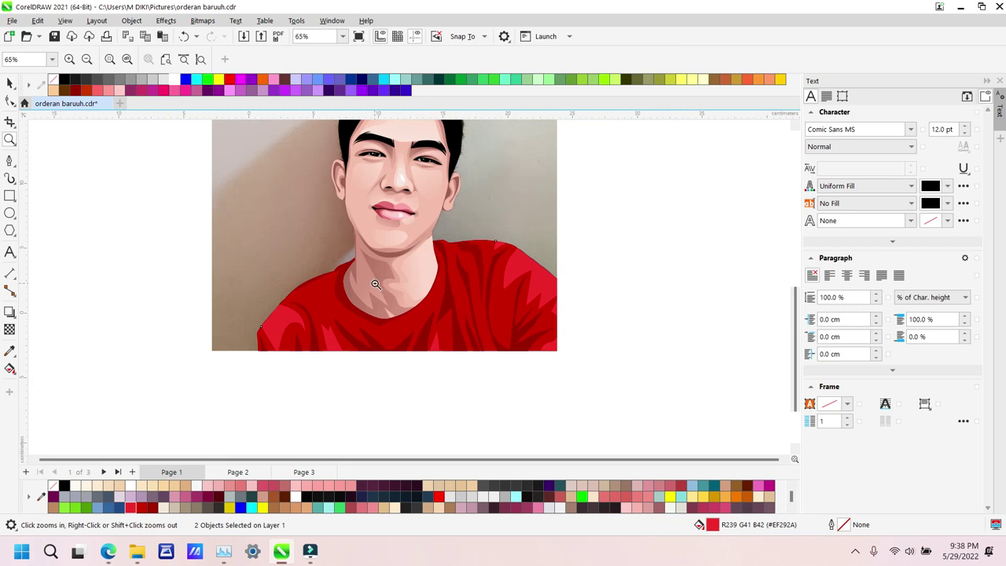
right_click(375, 284)
left_click_drag(486, 357, 527, 404)
key("space")
left_click_drag(258, 296, 419, 319)
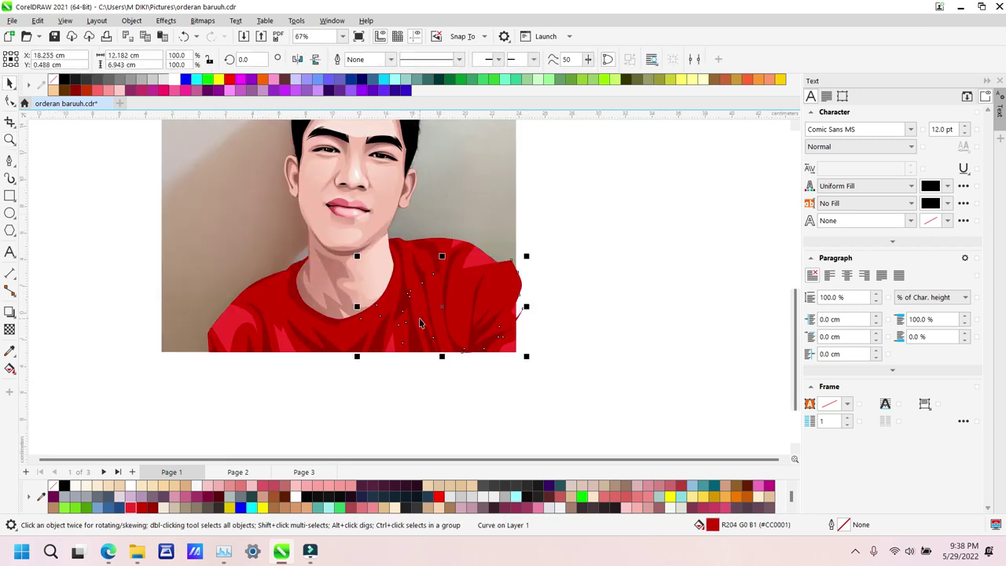
key("ctrl+z")
Step: Recolor the shirt base by sampling the sleeve highlight red and adjusting it to R232 G21 B21 (#E81515)
left_click(457, 313)
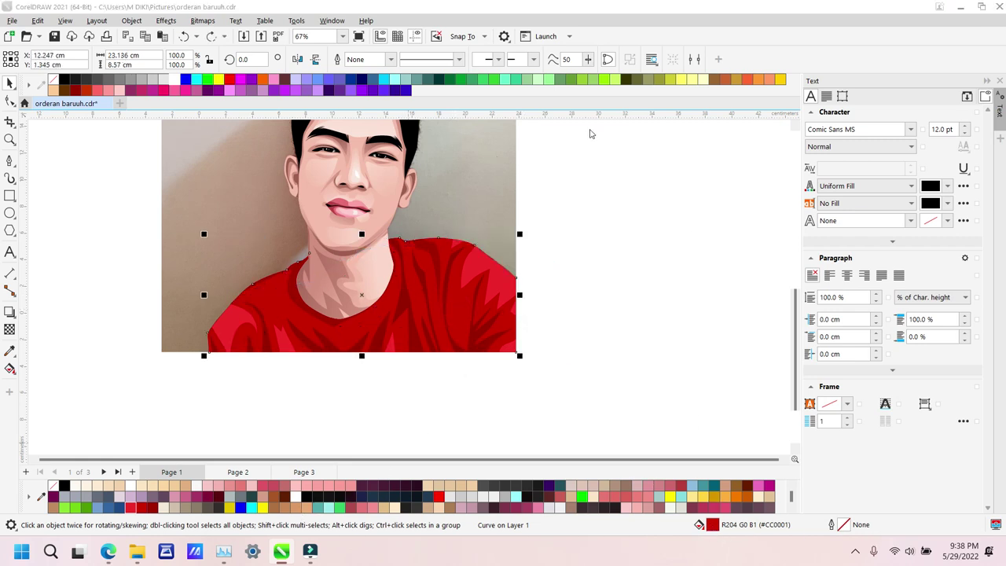
key("shift+F11")
left_click(334, 149)
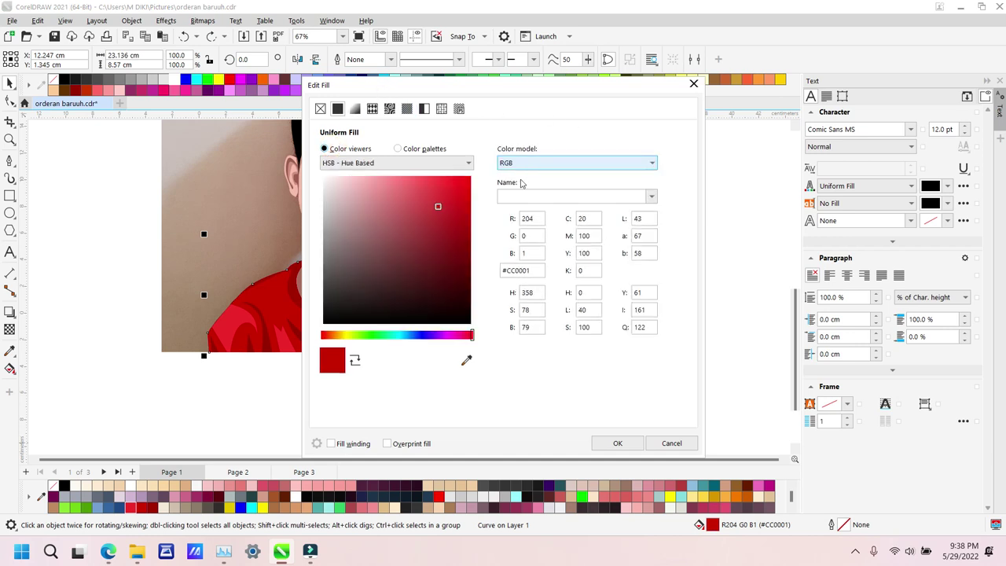
left_click(467, 359)
left_click(232, 318)
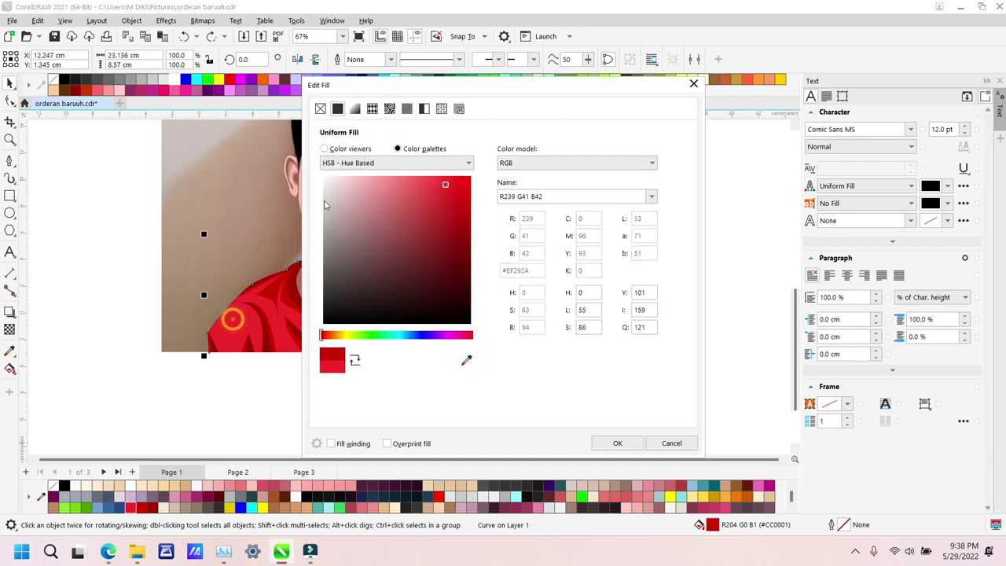
left_click_drag(369, 84, 611, 79)
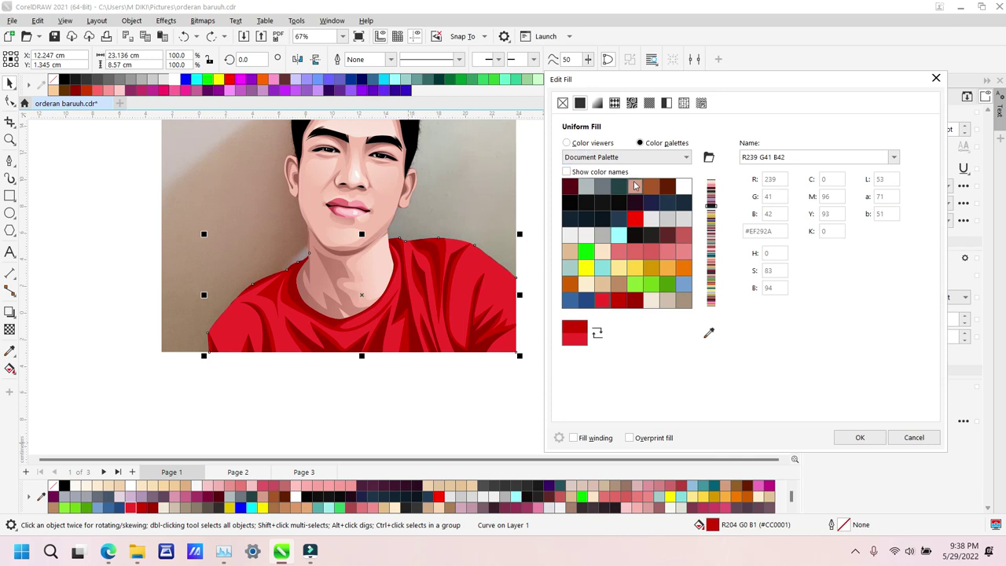
left_click(567, 143)
left_click_drag(688, 181, 692, 191)
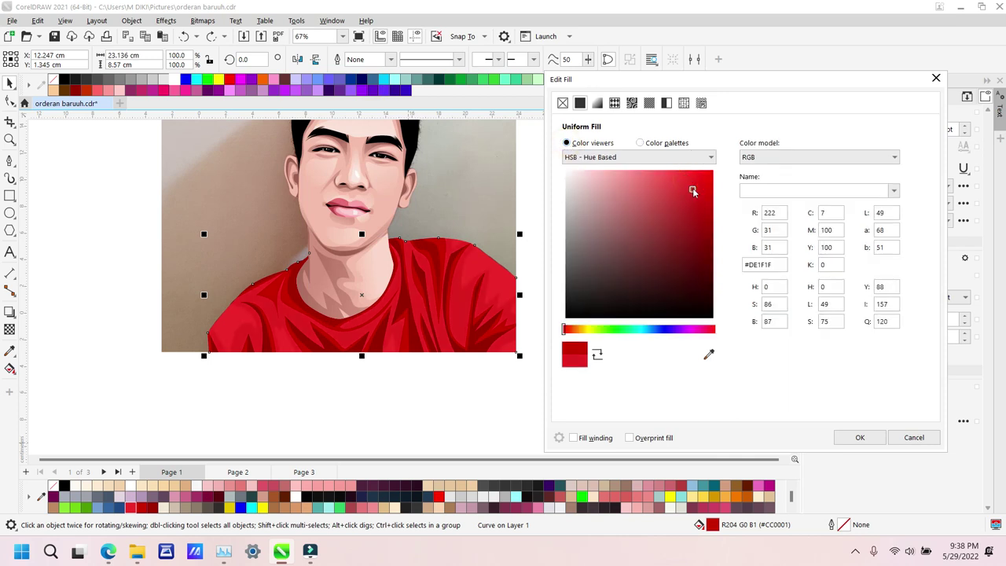
mouse_move(692, 191)
left_mouse_down()
mouse_move(700, 200)
mouse_move(700, 187)
left_mouse_up()
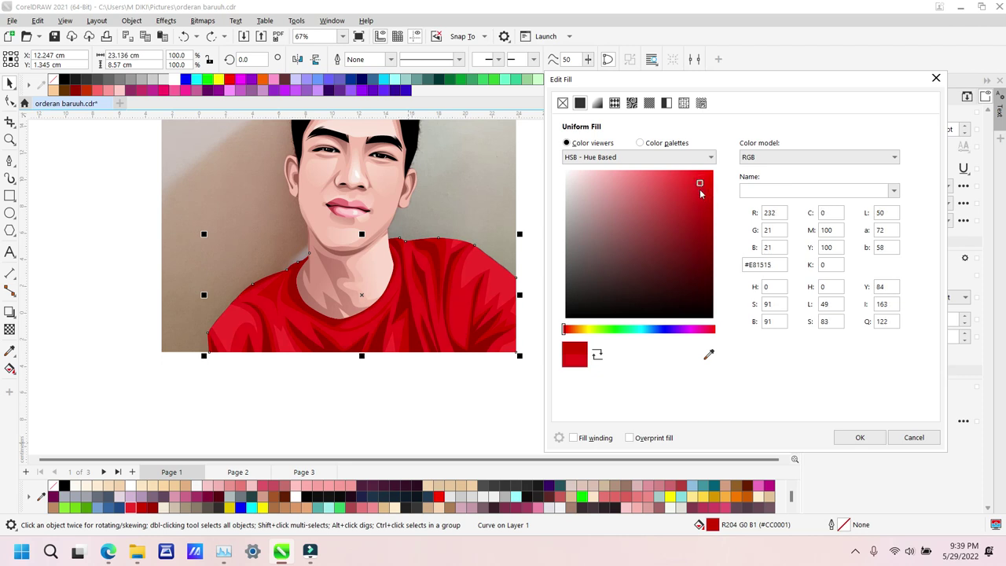
left_click(860, 437)
Step: Trace a closed Pen outline about 17.8 by 23.6 cm around the wall shadow beside the face, passing behind the head and shoulder
key("z")
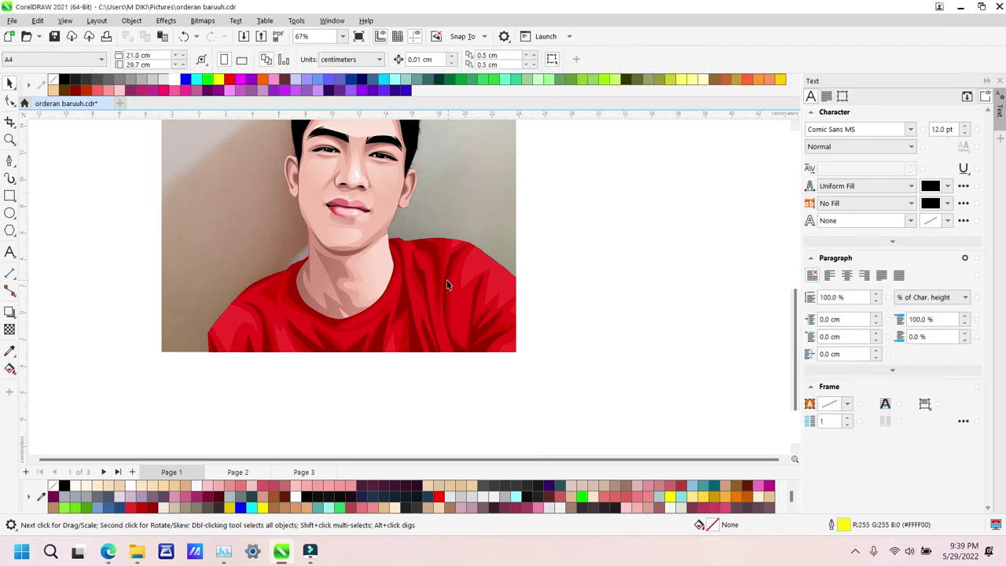
scroll(405, 260, "down", 3)
key("space")
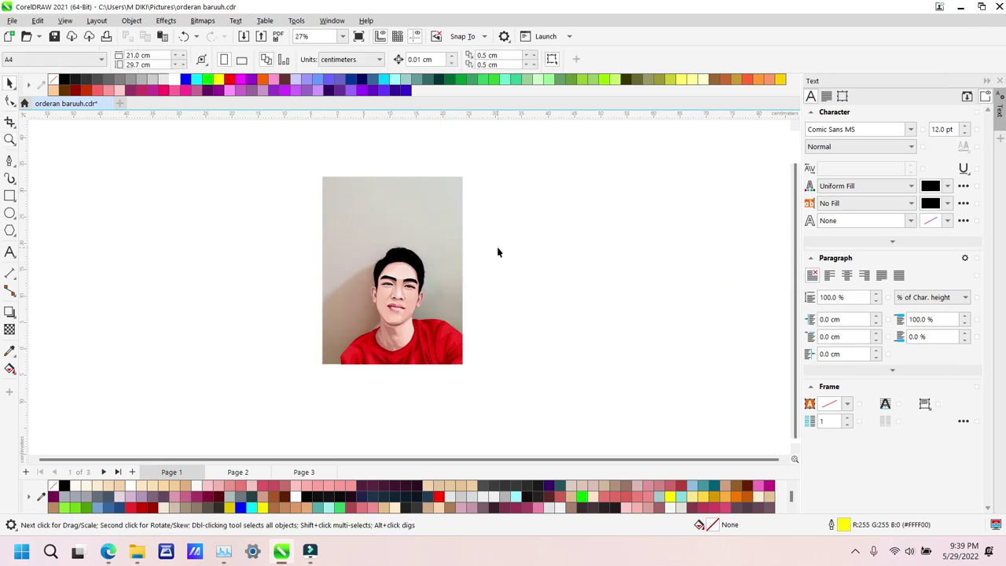
key("z")
left_click_drag(292, 225, 551, 356)
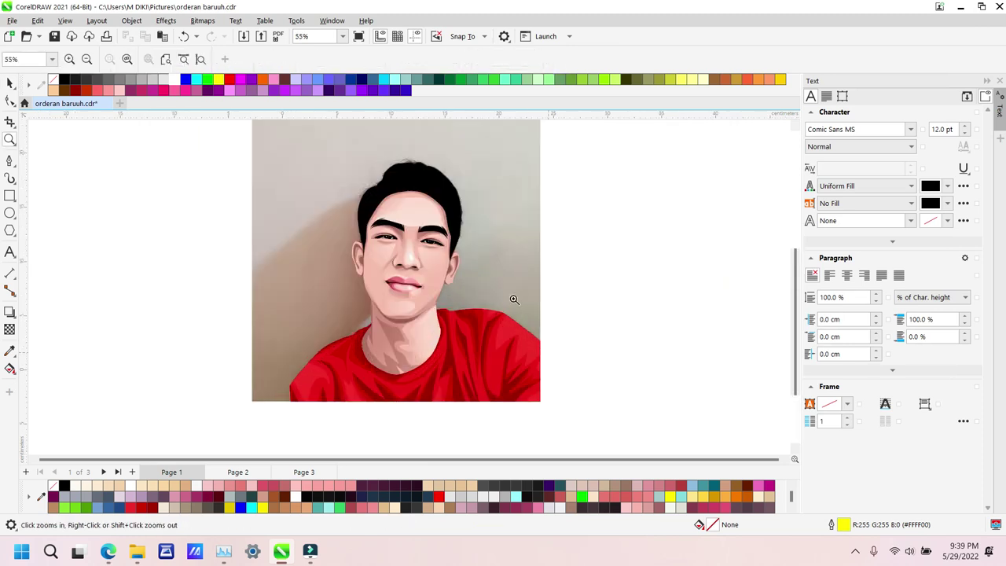
key("p")
left_click(375, 183)
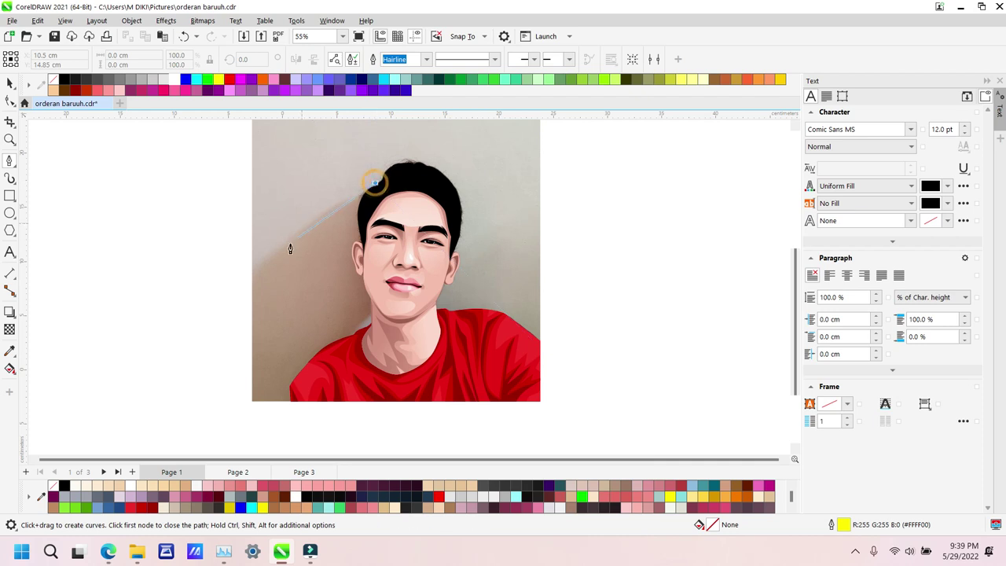
left_click(211, 318)
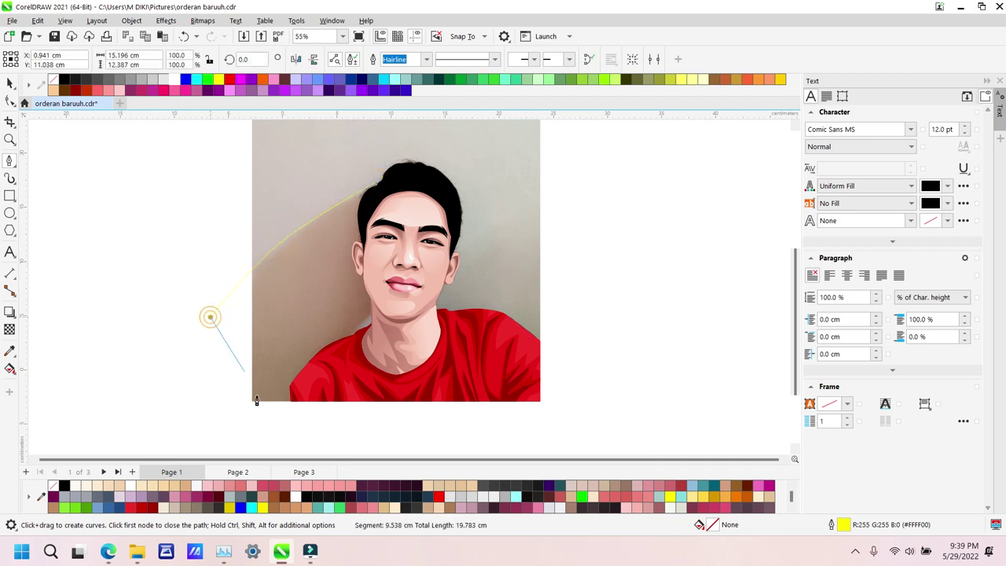
left_click(241, 424)
left_click(299, 429)
left_click_drag(360, 322, 377, 318)
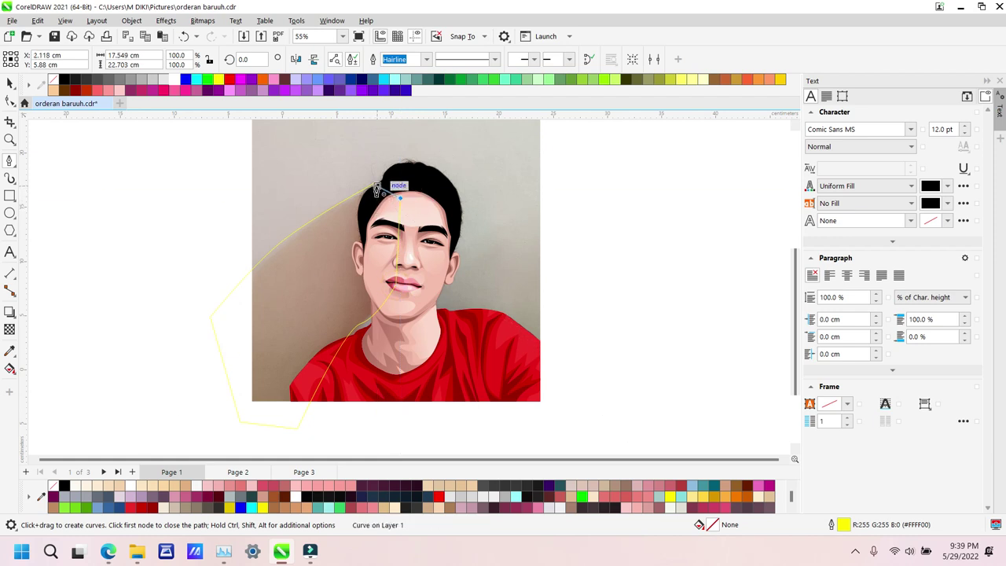
left_click(406, 169)
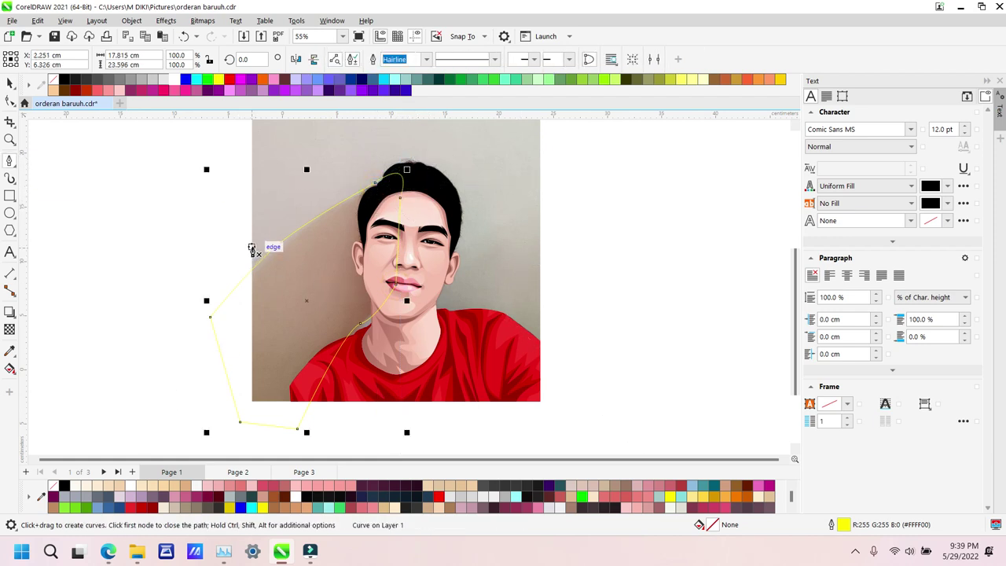
Step: Trace a closed Pen shape along the photo's left and bottom edges, enclosing the part of the wall-shadow outline that overhangs the photo
left_click(252, 249)
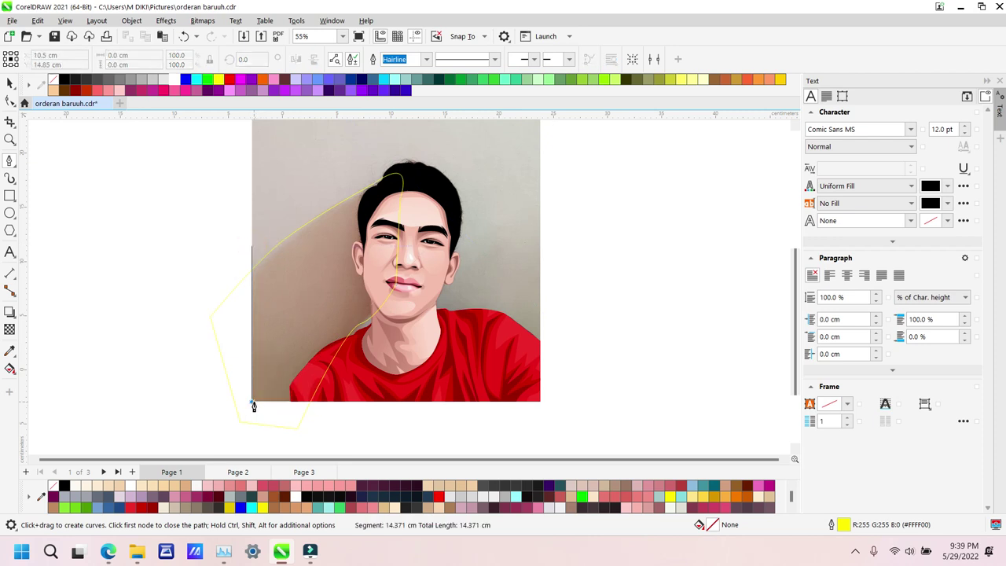
left_click(251, 401)
left_click(323, 402)
left_click(322, 424)
left_click(194, 424)
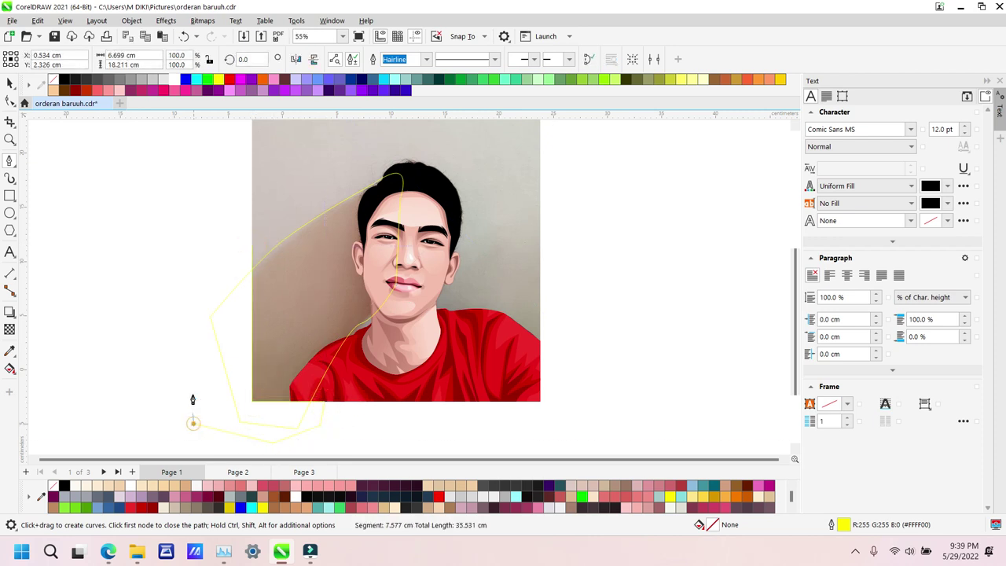
left_click(201, 255)
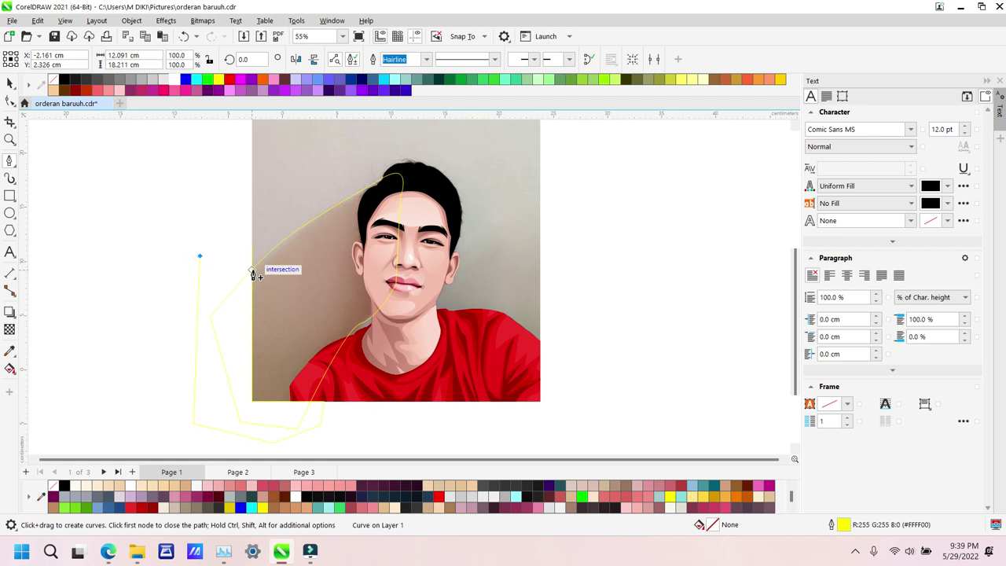
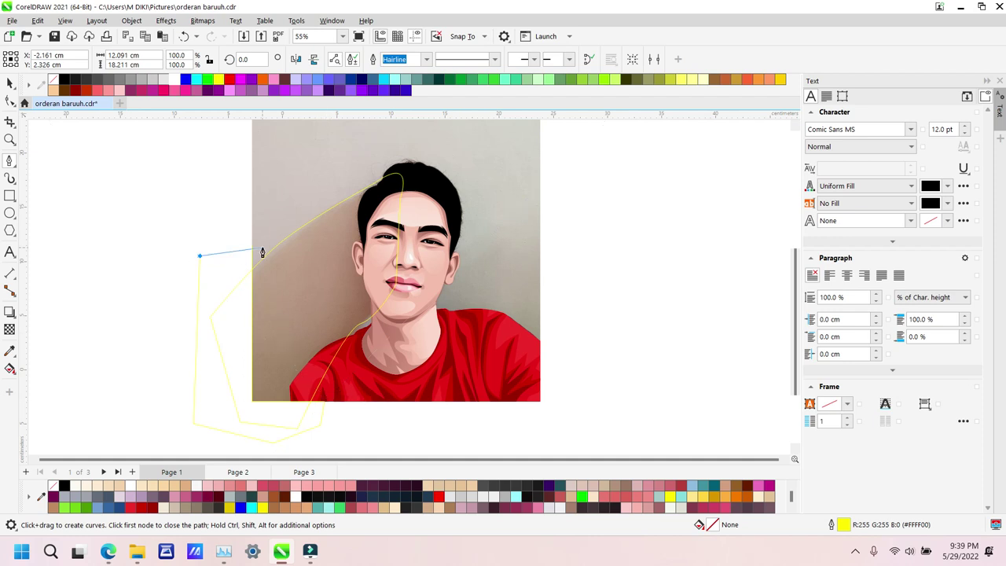
key("F10")
key("F5")
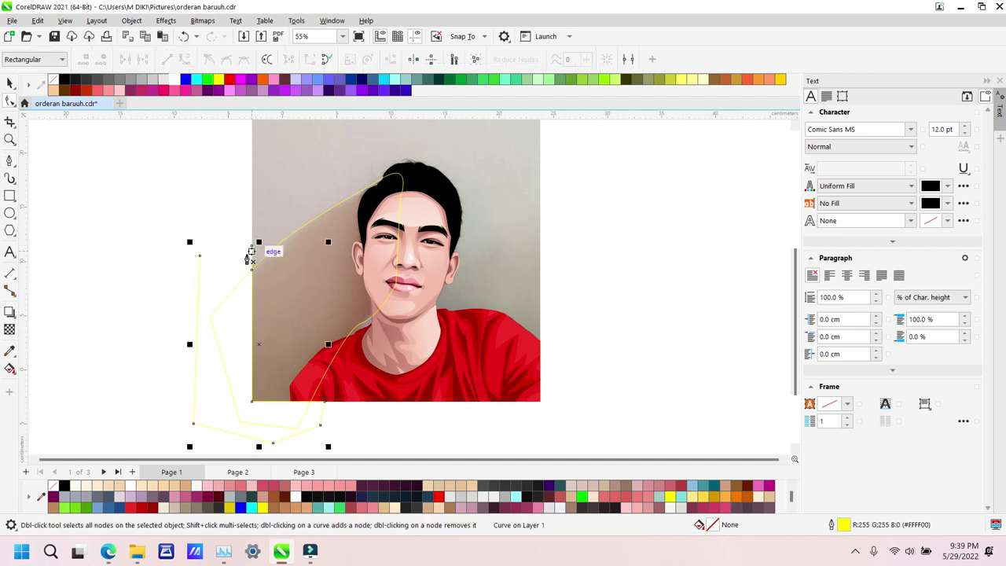
left_click(200, 255)
left_click(252, 249)
key("ctrl+z")
double_click(252, 246)
Step: Trim the wall-shadow outline with the overhang shape and delete that trimming shape
key("space")
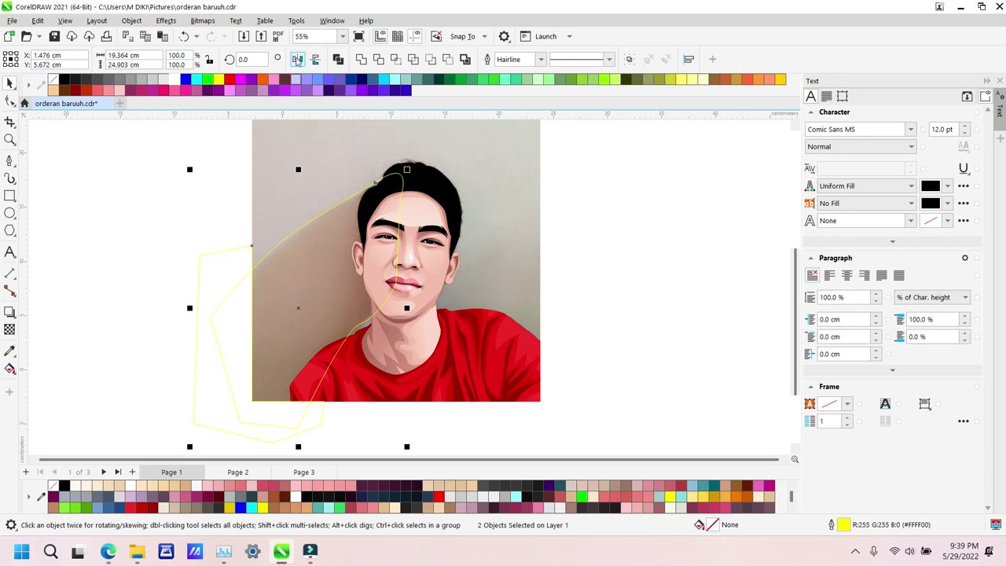
left_click(376, 62)
left_click(234, 308)
key("Delete")
Step: Select all the red shirt shapes and group them
key("z")
right_click(330, 312)
key("space")
left_click(354, 311)
left_click(463, 312)
left_click_drag(507, 286, 305, 395)
key("ctrl+g")
Step: Fill the trimmed wall shadow with R167 G86 B39 (#A75627), without outline, and place it behind the portrait
left_click(363, 289)
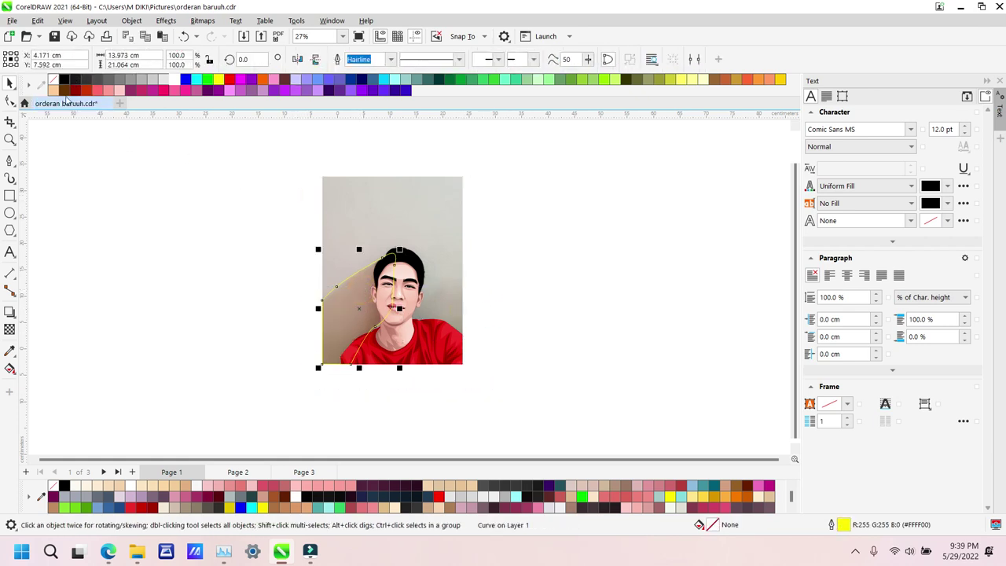
left_click(276, 499)
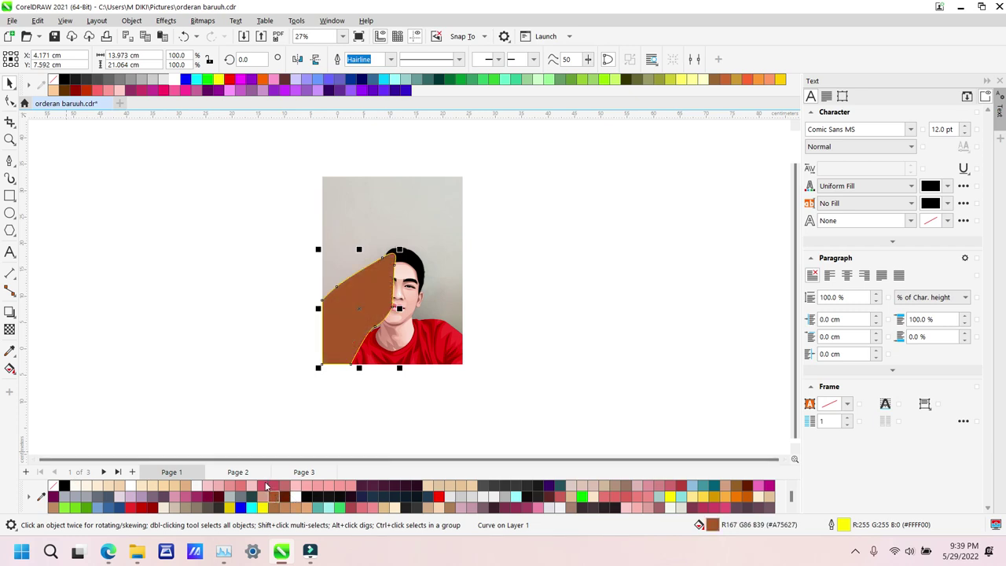
key("ctrl+Page_Down")
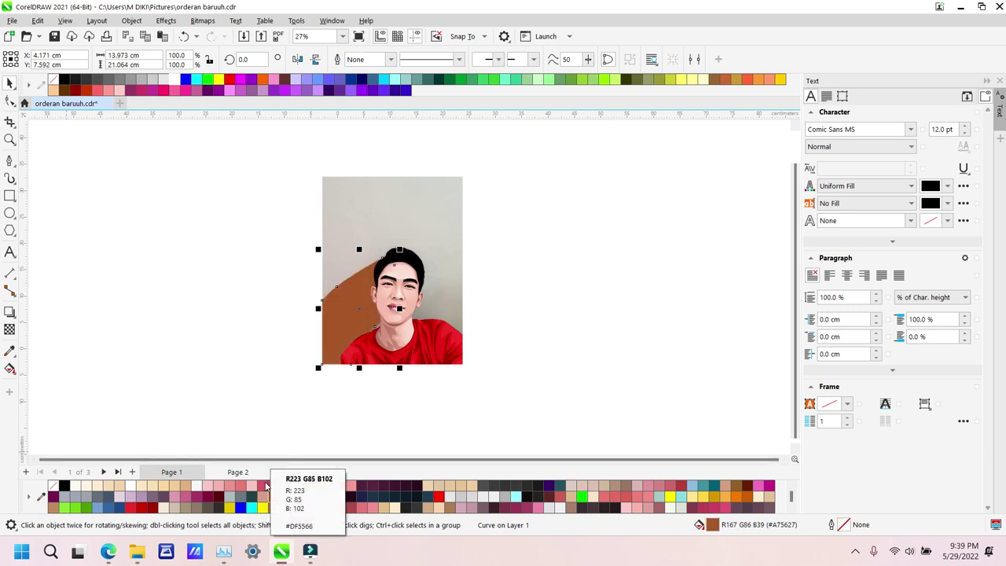
Step: Recolor the wall shadow to R170 G126 B87 (#AA7E57) and give it a uniform transparency of 58
left_click(452, 509)
left_click(10, 329)
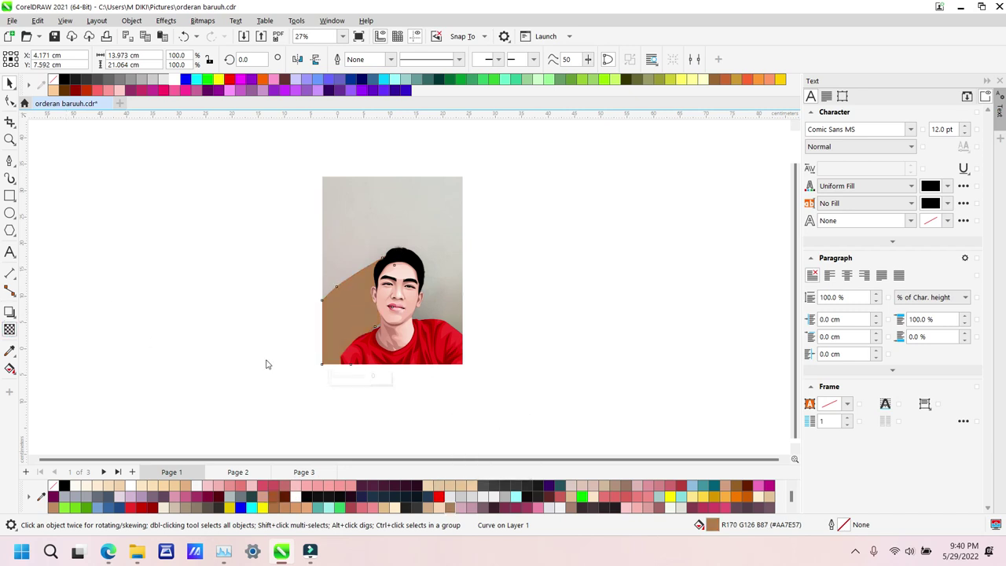
left_click(351, 376)
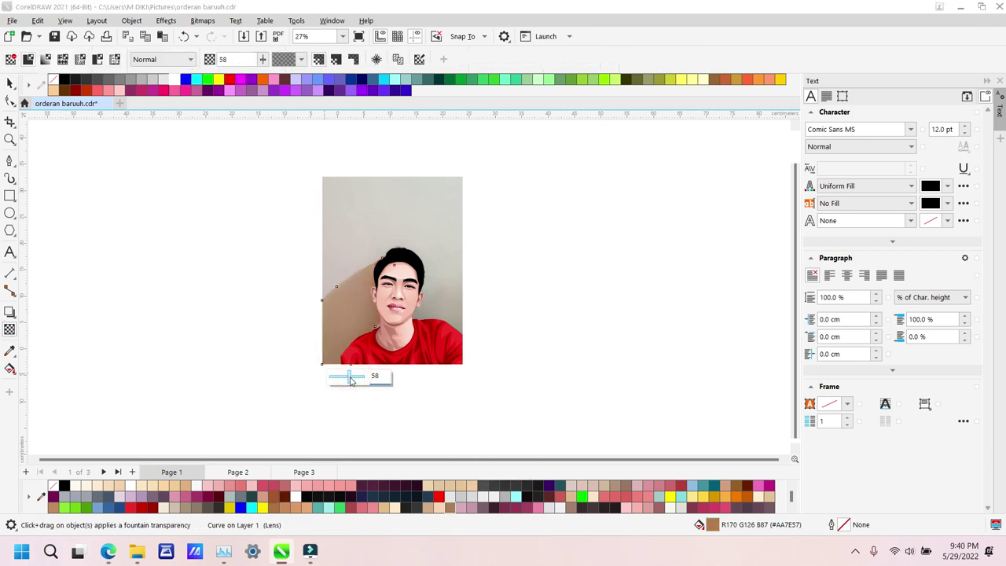
left_click(9, 83)
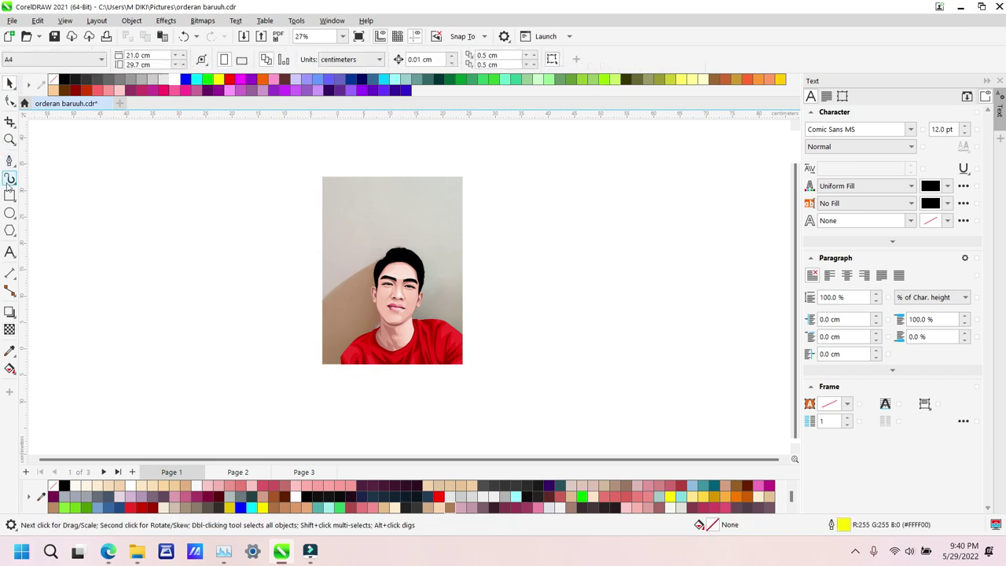
Step: Draw a rectangle about 26.6 by 30.5 cm from the photo's bottom corner across its full width to well above the head
key("F6")
left_click_drag(462, 365, 322, 203)
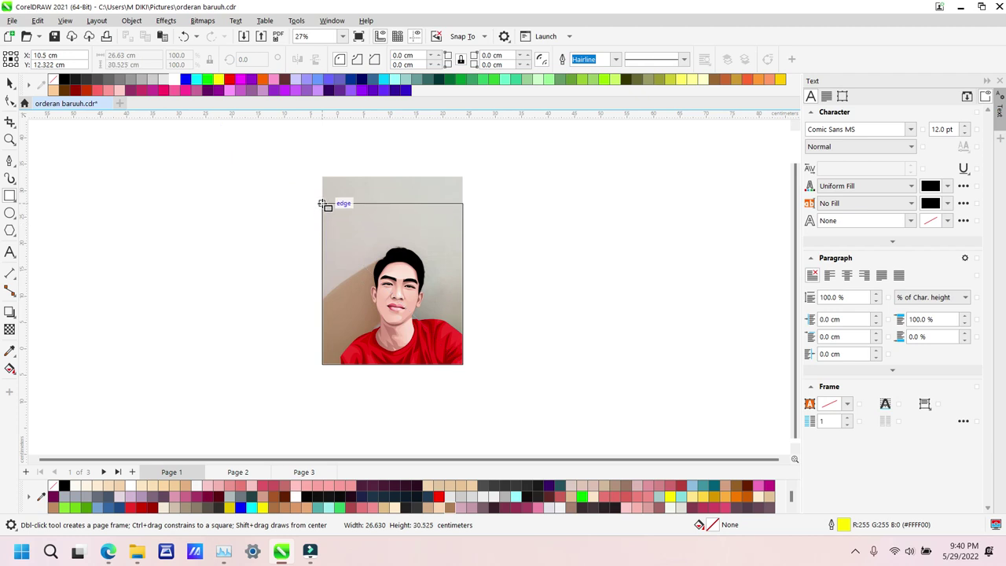
left_click_drag(322, 203, 323, 203)
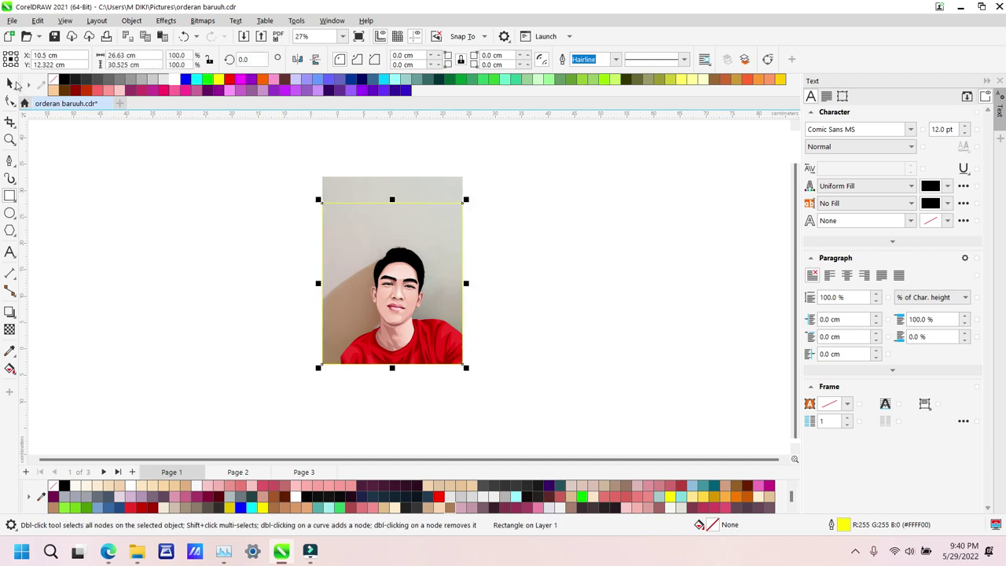
Step: Fill the background rectangle with white (#FFFFFF)
left_click(407, 191)
left_click(41, 497)
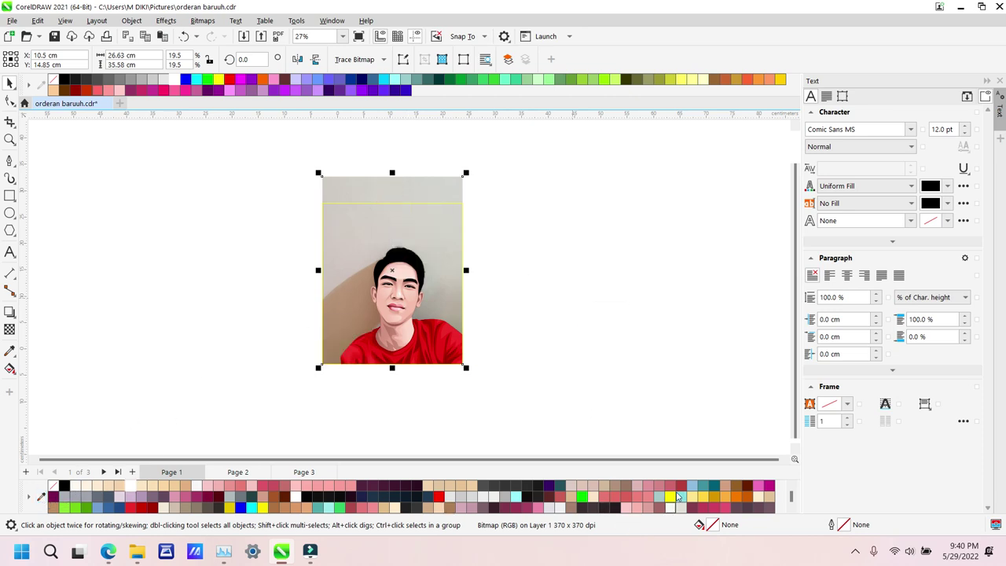
scroll(678, 495, "down", 2)
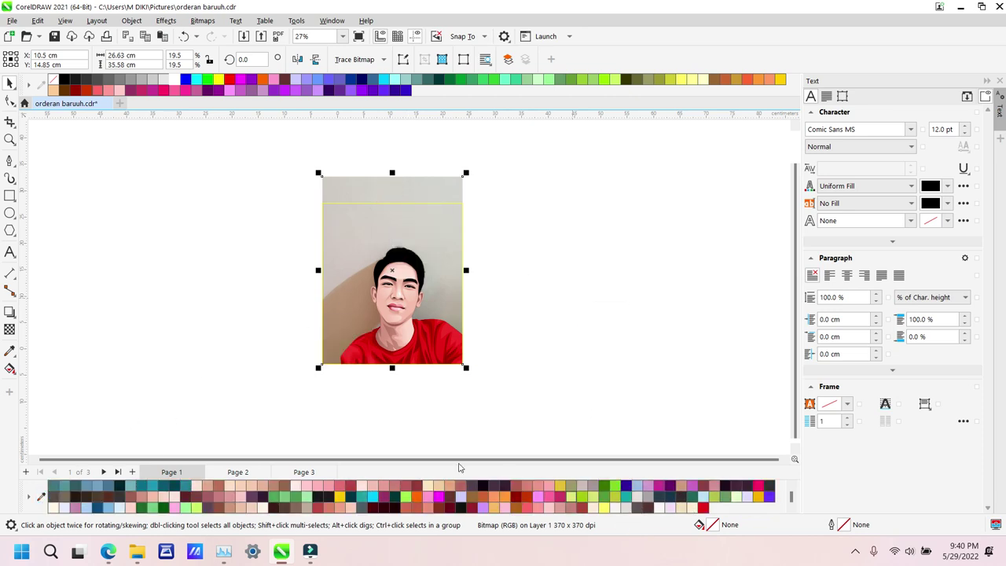
scroll(298, 510, "down", 2)
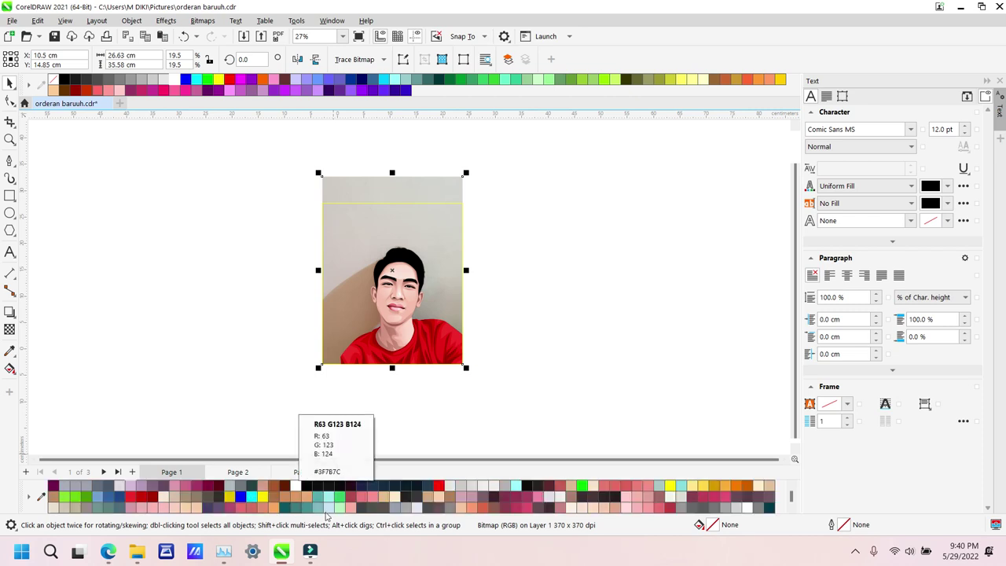
scroll(295, 509, "down", 2)
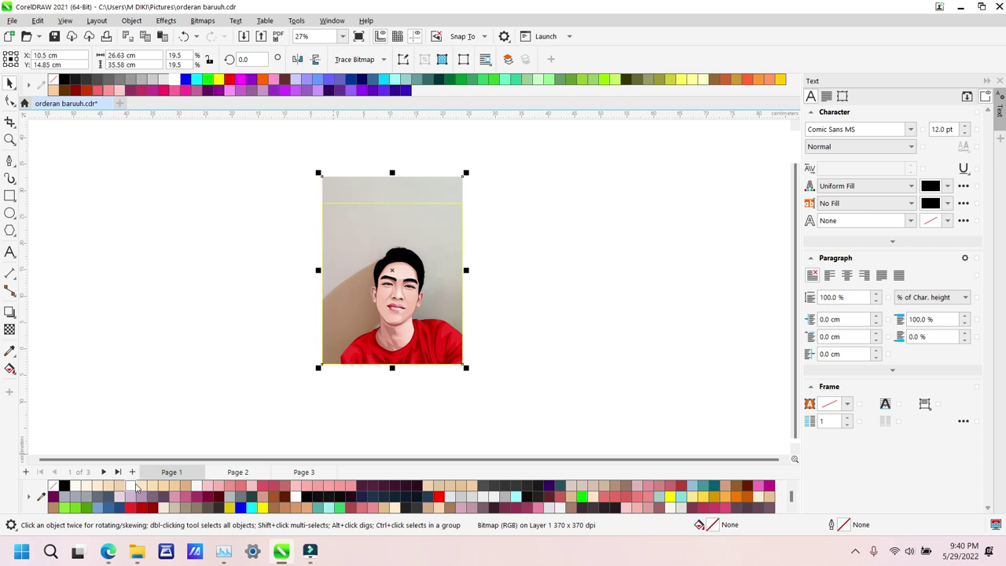
left_click(416, 237)
left_click(132, 485)
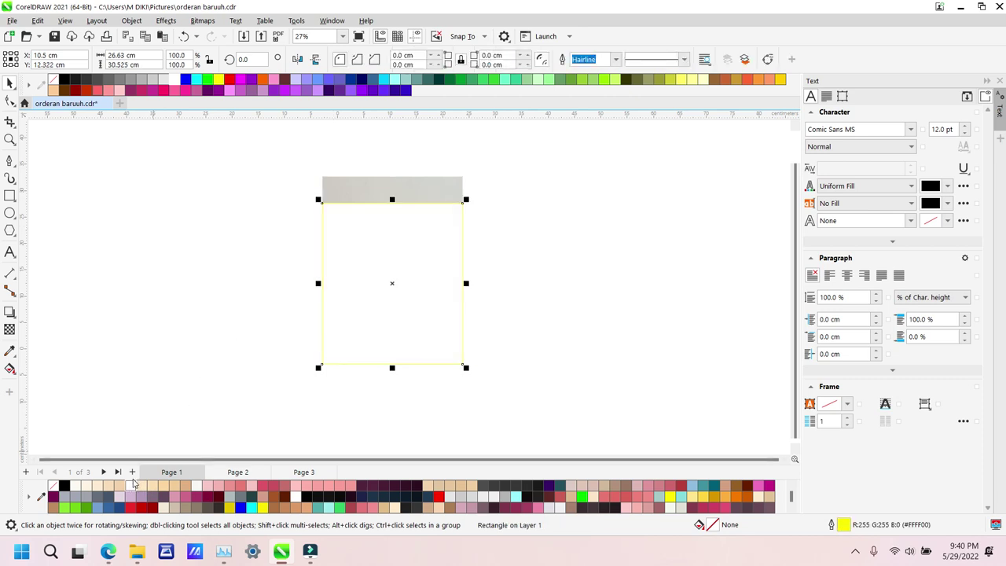
Step: Place the background rectangle without outline behind the portrait artwork and delete the reference photo
key("Delete")
key("ctrl+z")
key("alt+x")
key("shift+Page_Down")
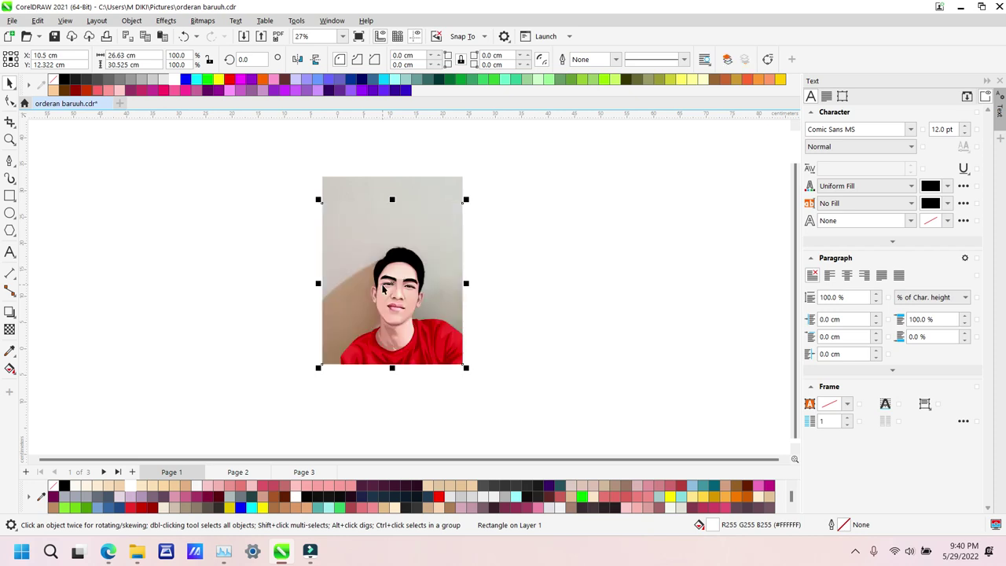
key("ctrl+Page_Up")
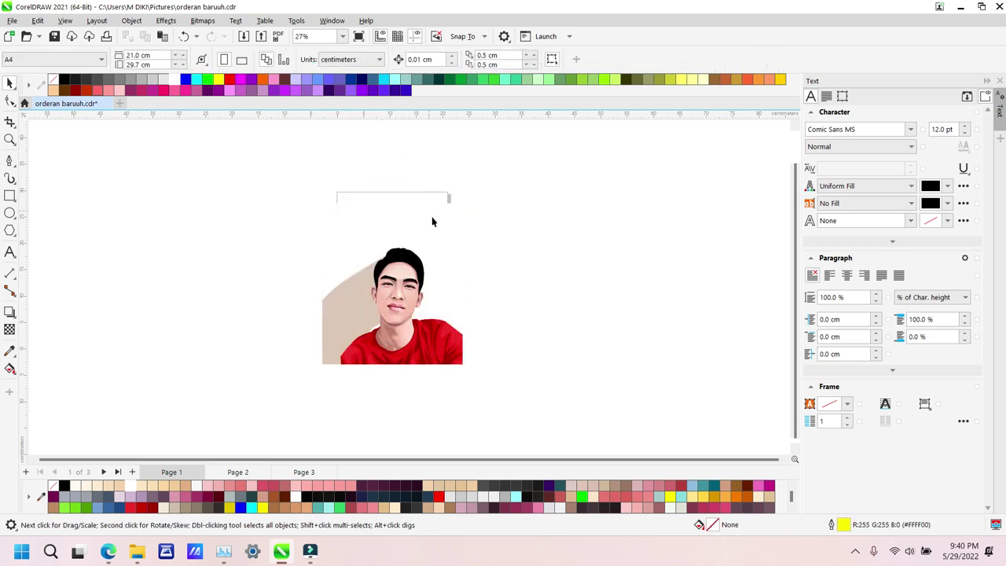
Step: Fill the background rectangle with the cream color R244 G232 B218 (#F4E8DA)
left_click(140, 498)
left_click(176, 509)
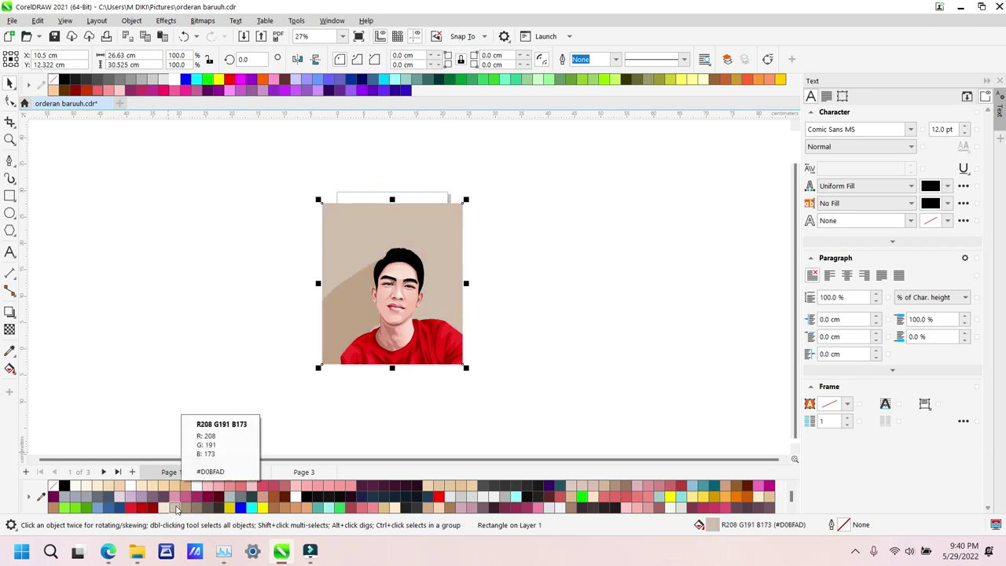
left_click(165, 507)
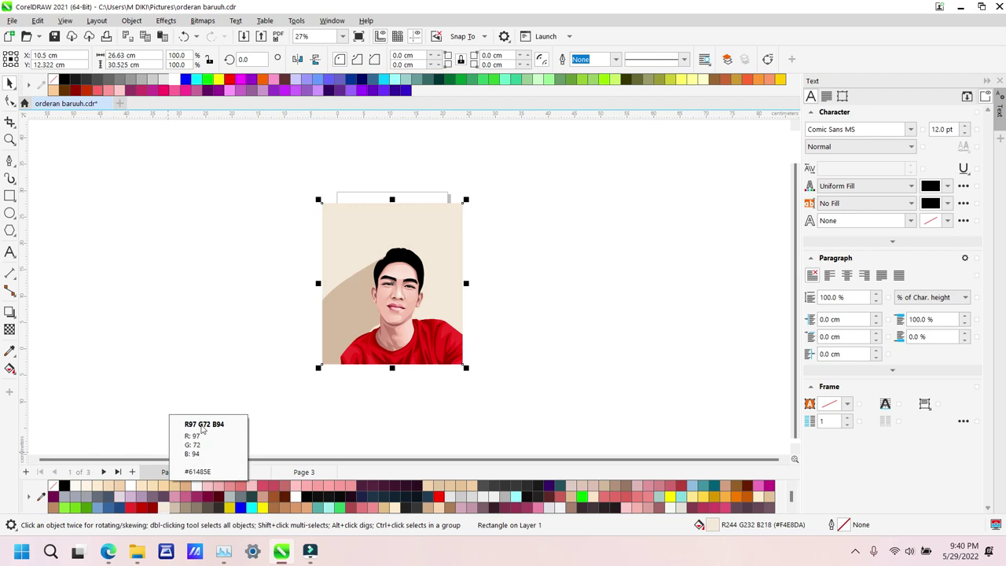
left_click(409, 286)
left_click_drag(427, 246, 432, 236)
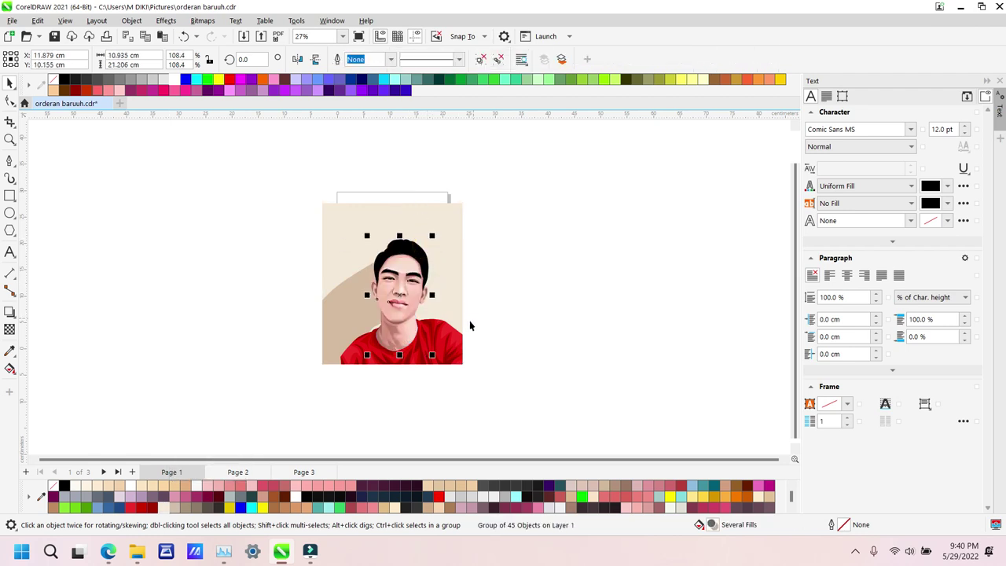
left_click(338, 244, "shift")
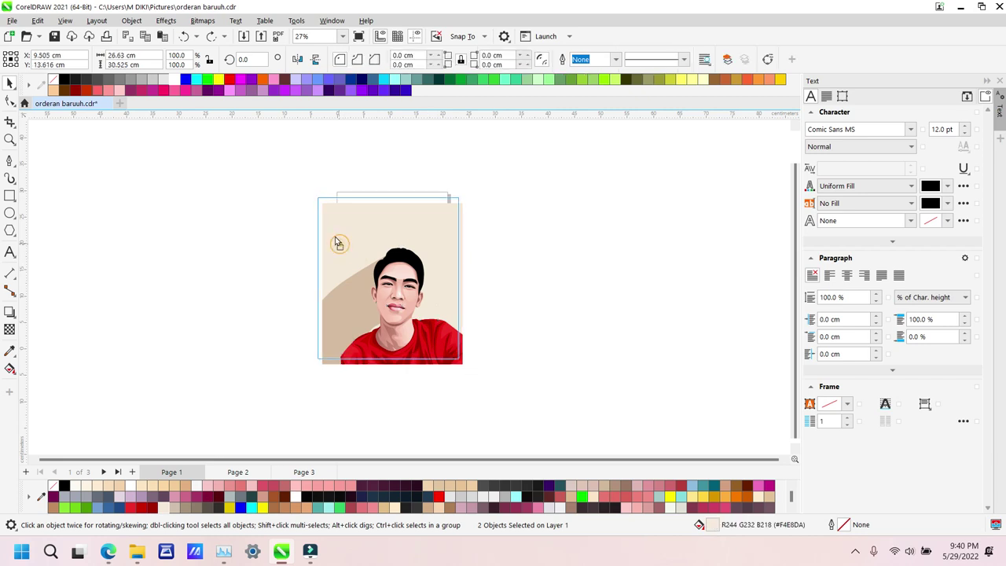
left_click_drag(335, 237, 334, 235)
key("ctrl+z")
Step: Scale the head and shirt groups together to about 26.6 by 25.4 cm so the shirt spans the background's full width
left_click(413, 300)
left_click(429, 340, "shift")
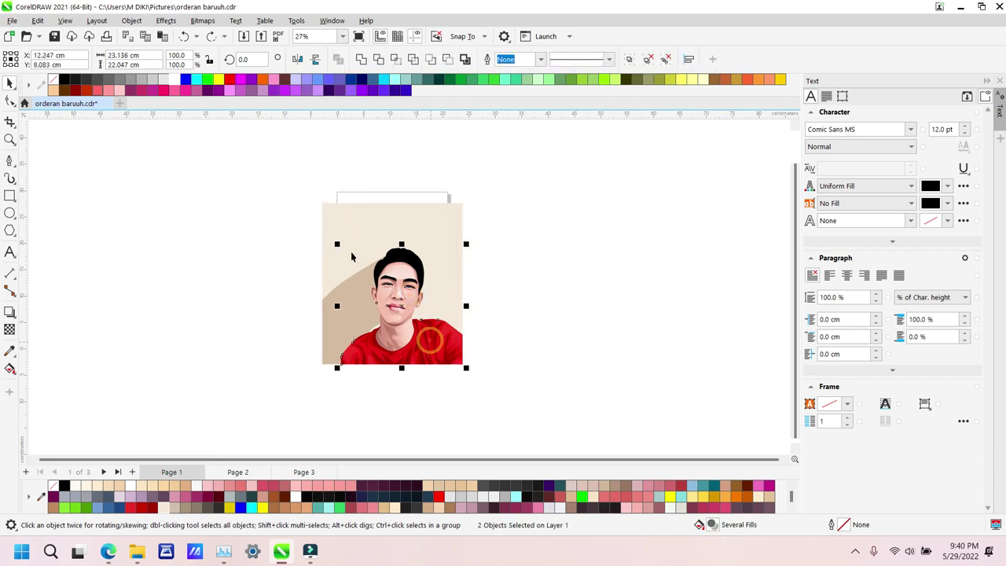
left_click_drag(337, 244, 318, 226)
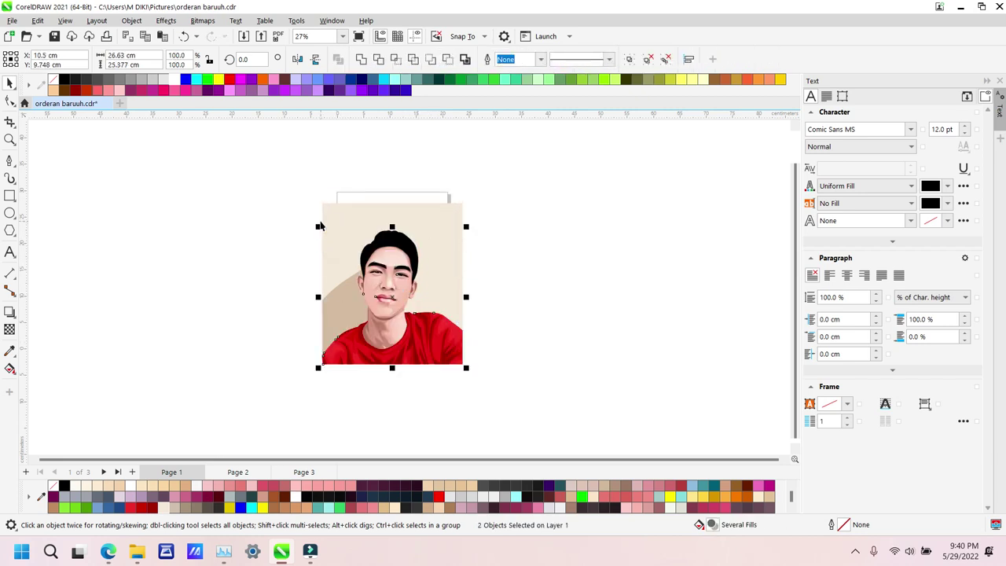
left_click(615, 298)
Step: Move the wall shadow up behind the enlarged head and stretch it down to the background's bottom edge, at 116.5% height
left_click(342, 301)
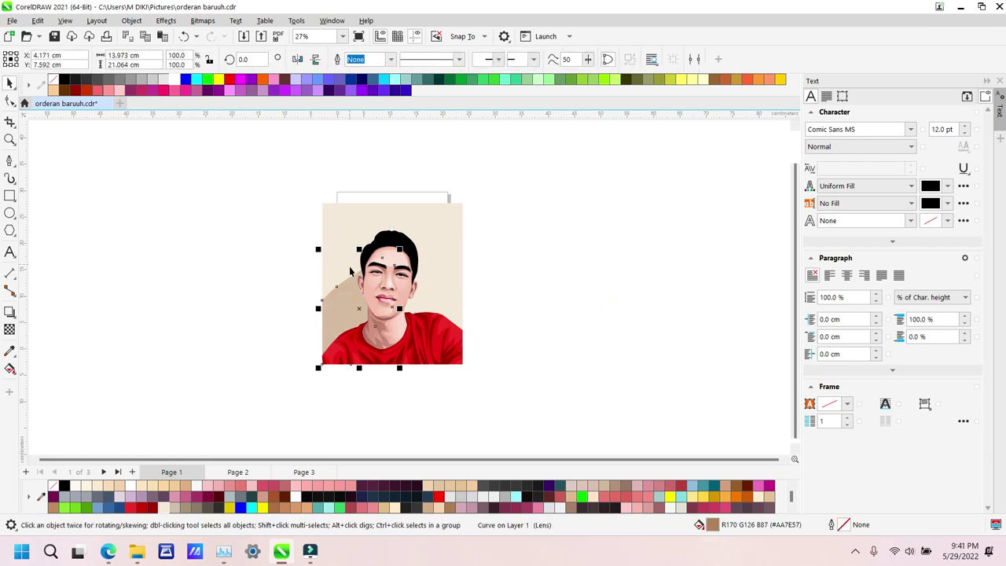
left_click_drag(346, 286, 346, 271)
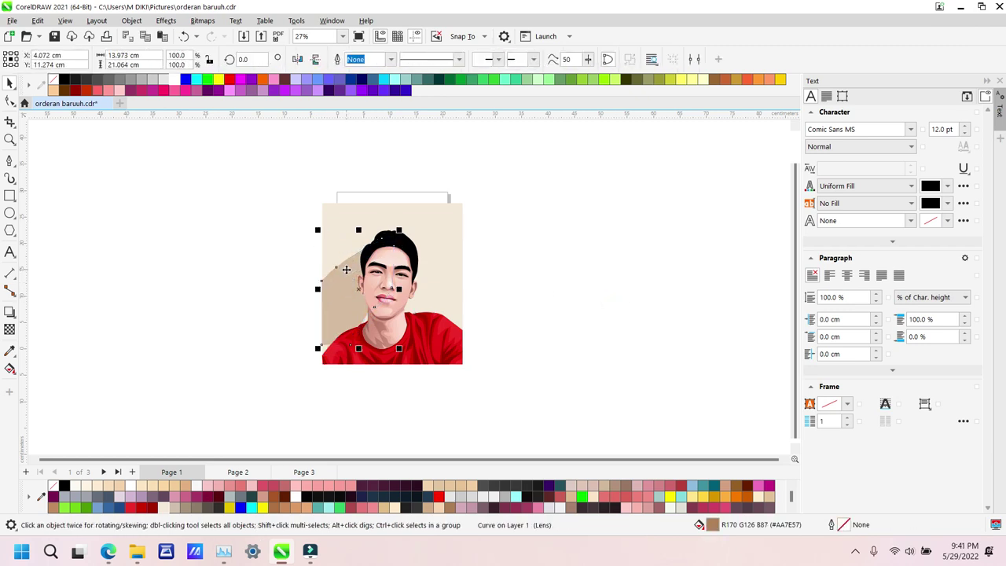
left_click_drag(359, 350, 359, 368)
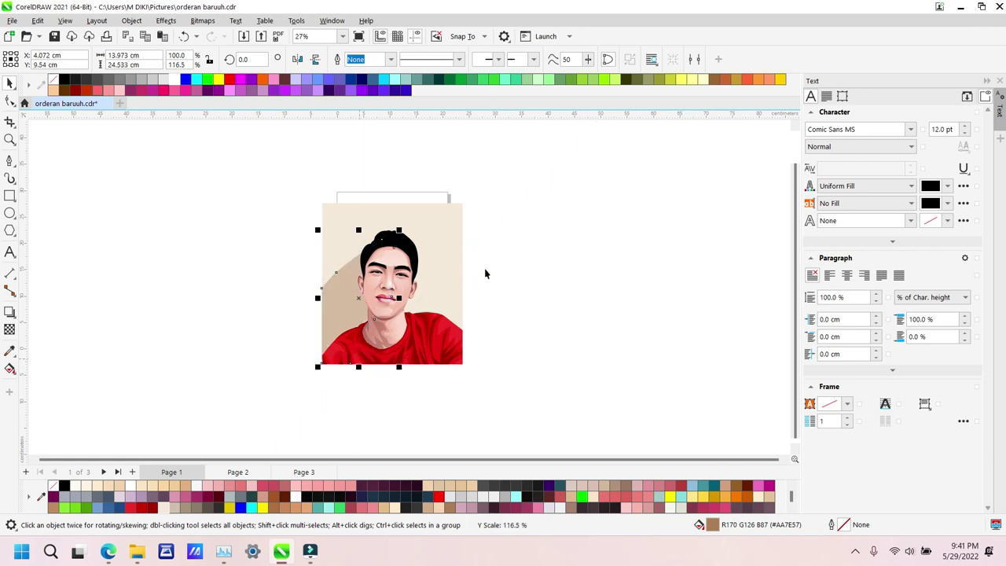
left_click(548, 243)
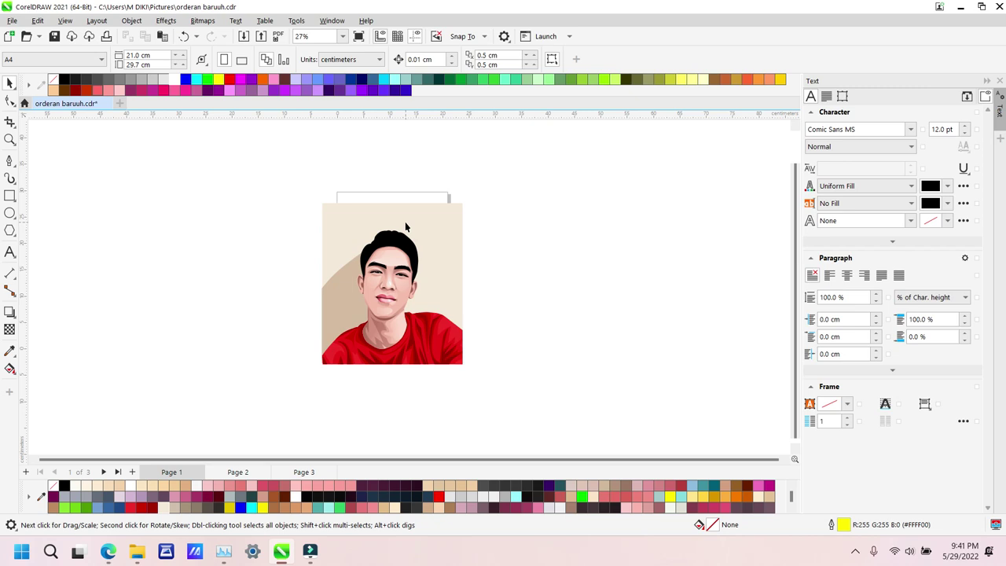
Step: Export the finished portrait as the JPEG file "orderan baruuh" in the Pictures folder
key("ctrl+e")
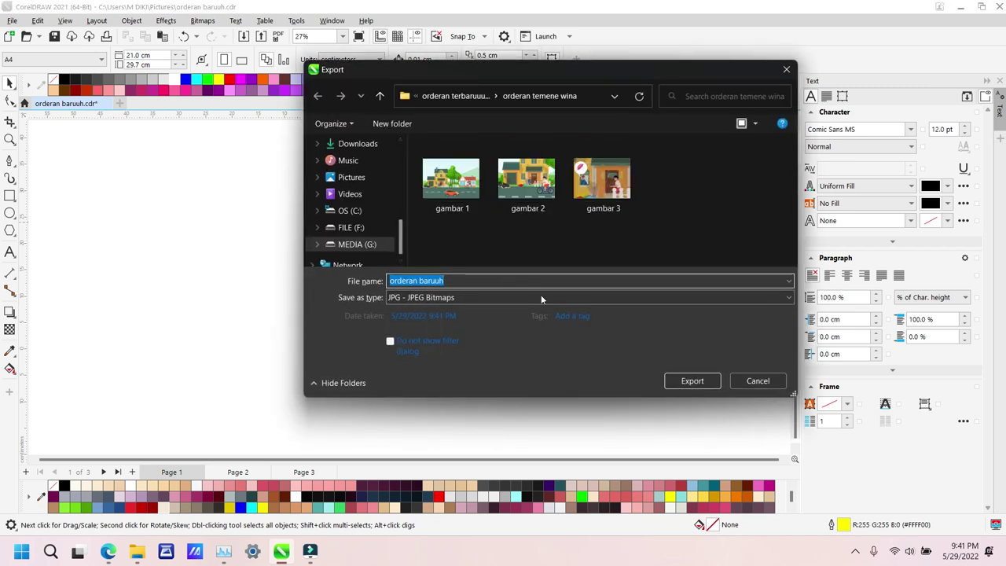
left_click(362, 178)
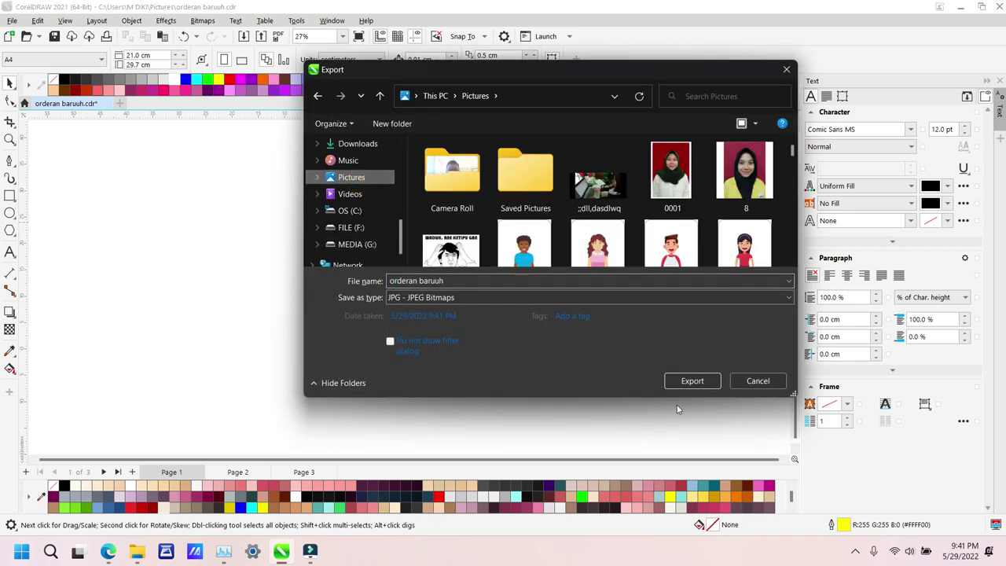
left_click(689, 382)
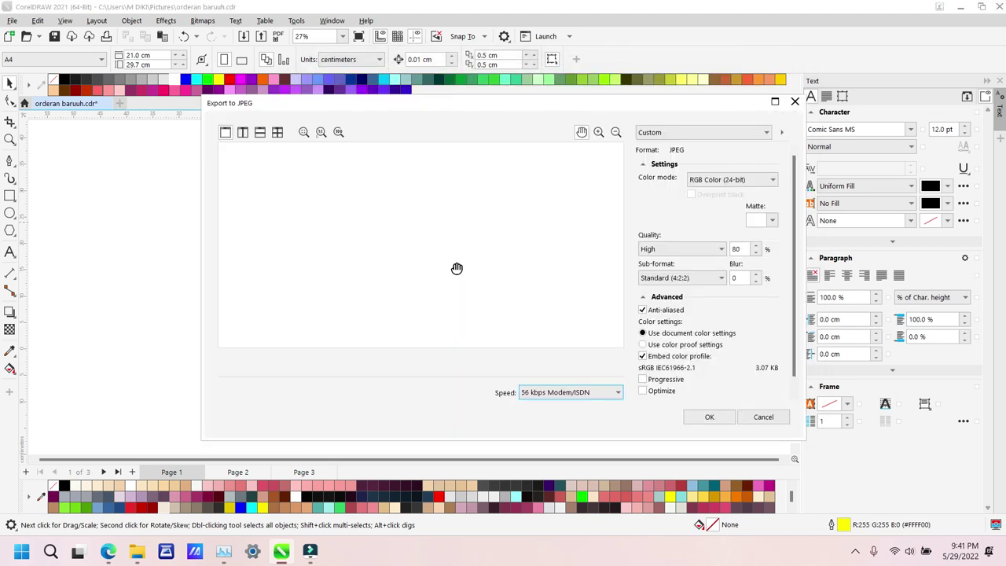
left_click(709, 417)
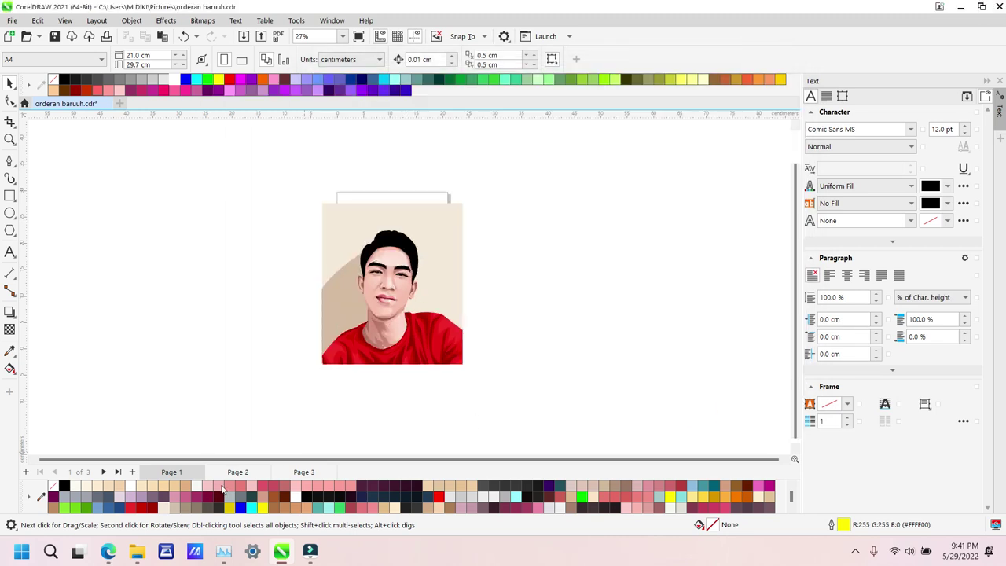
Step: Switch to WhatsApp Web in Edge and open the customer's chat with the latest message "Oke ditunggu"
left_click(107, 551)
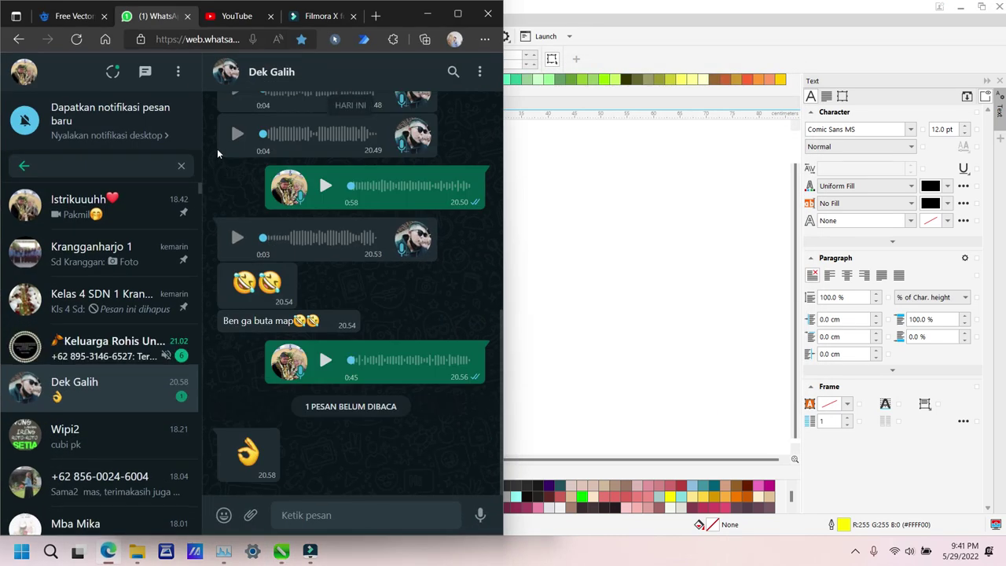
left_click(142, 350)
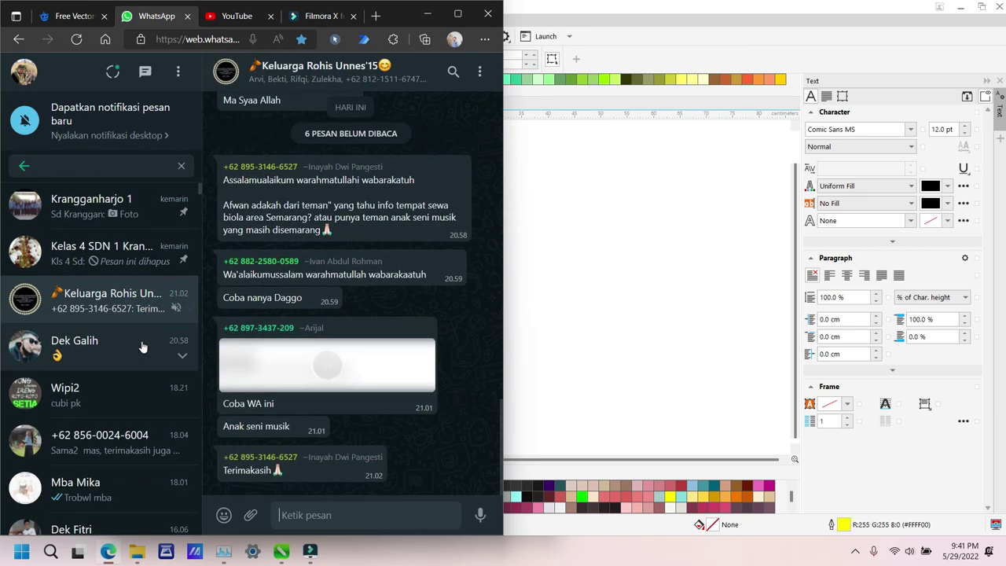
scroll(143, 347, "down", 2)
scroll(140, 343, "down", 6)
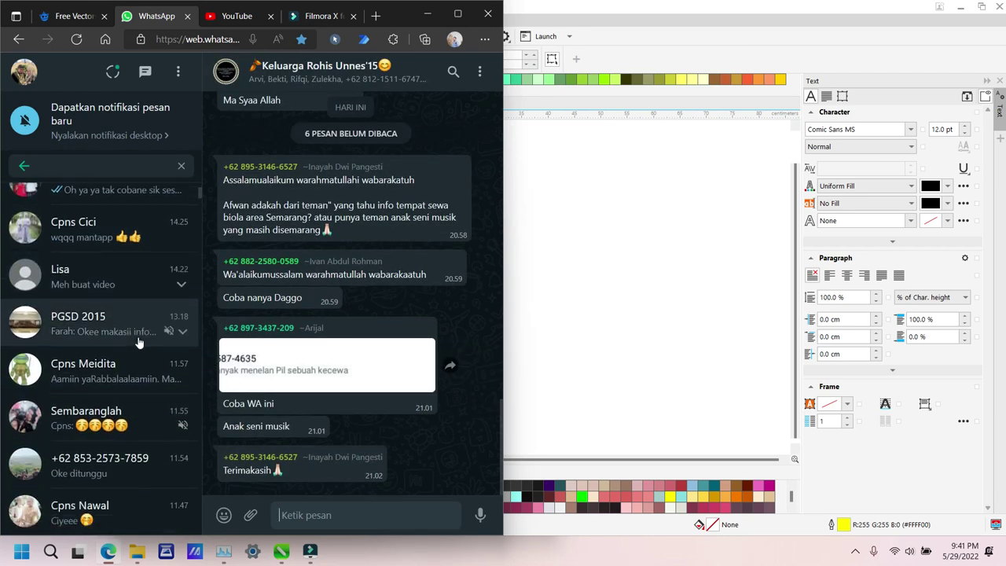
left_click(137, 337)
Step: Attach the exported "orderan baruuh" JPEG from File Explorer's Pictures folder to the customer's chat and send it
left_click(137, 551)
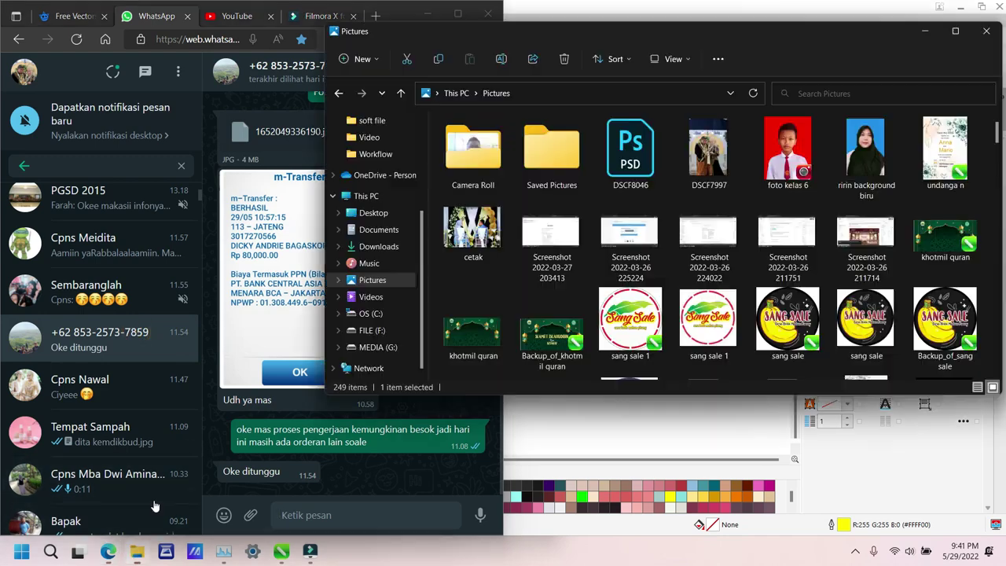
left_click(380, 280)
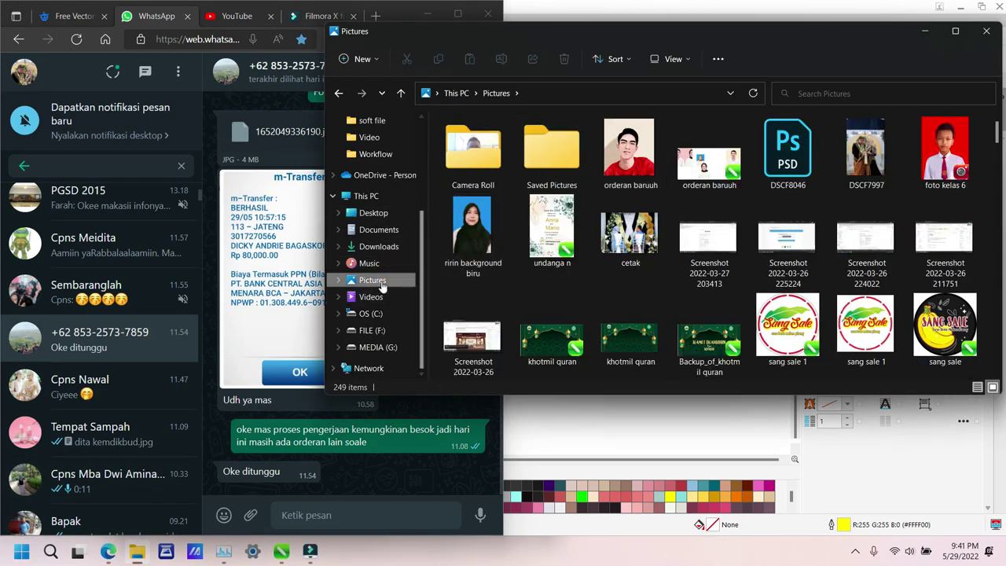
left_click_drag(614, 146, 271, 259)
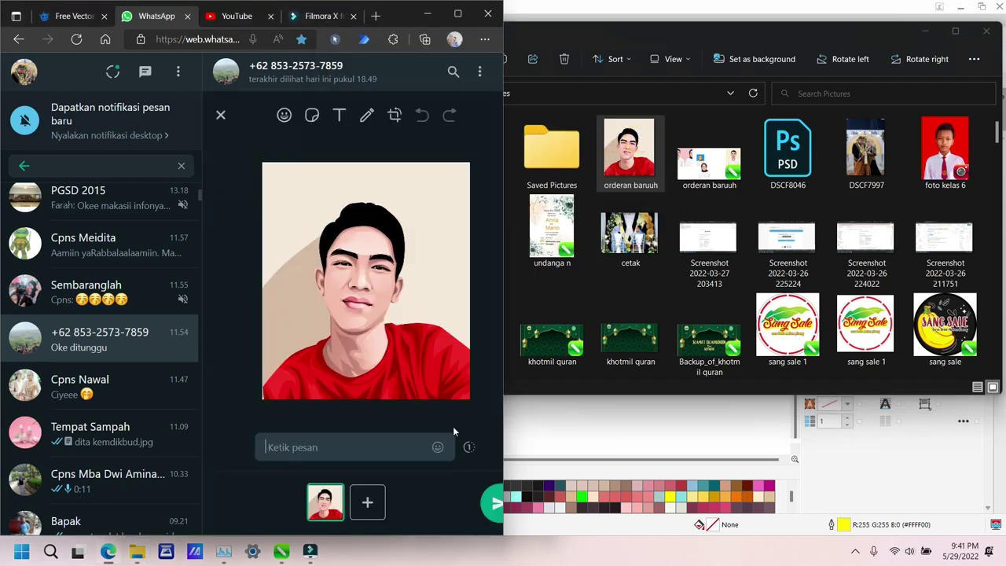
left_click(495, 496)
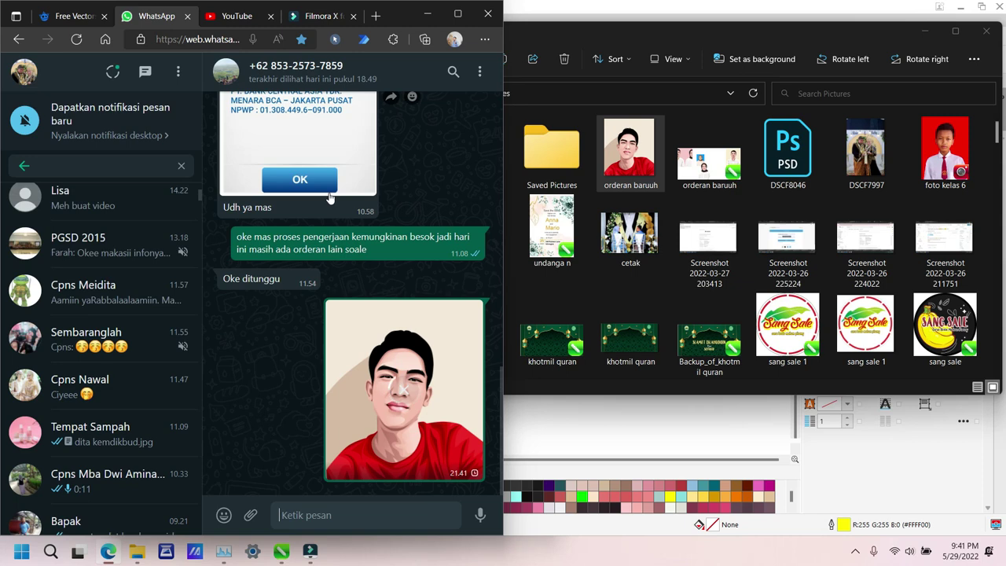